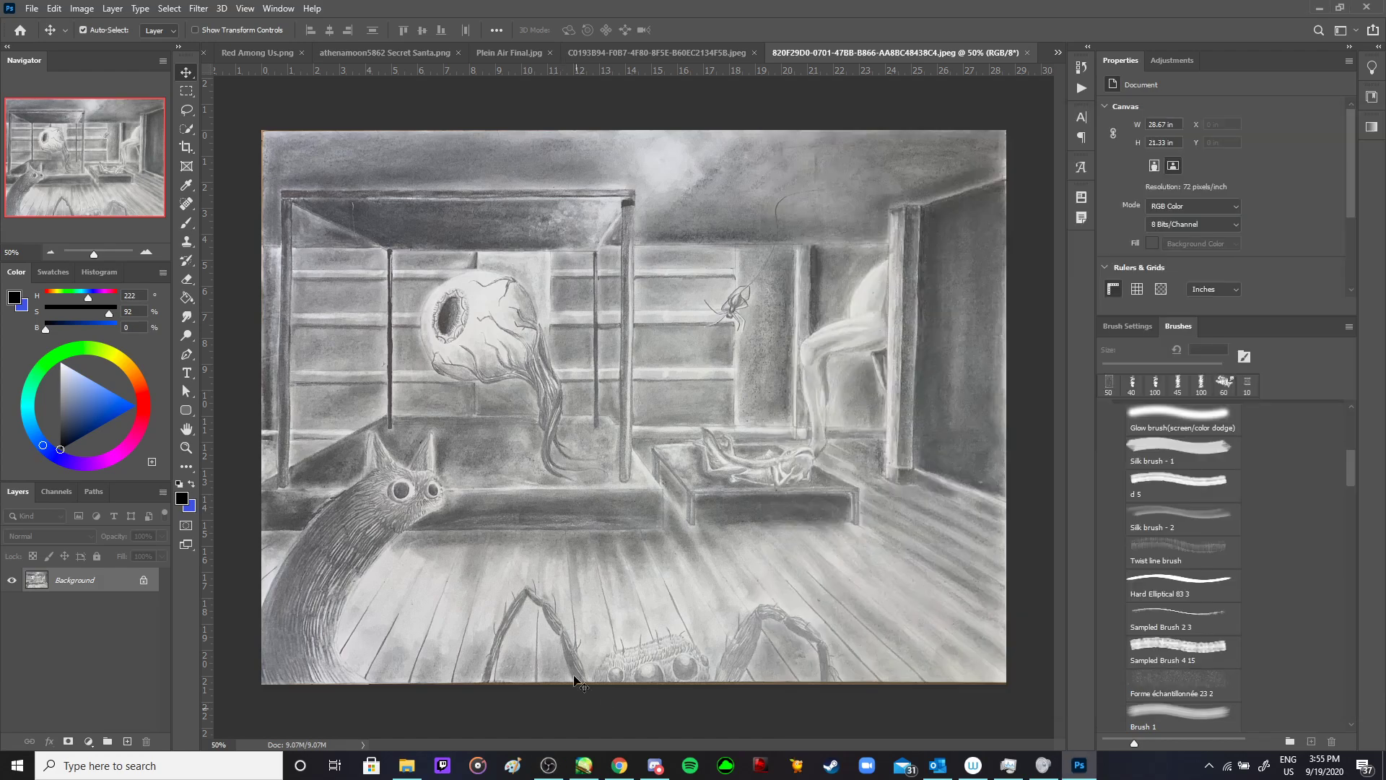
- View the Red Among Us, Tal Among Us and pencil room drawings, then end on Secret Santa
{"action": "left_click", "coordinate": [275, 56]}
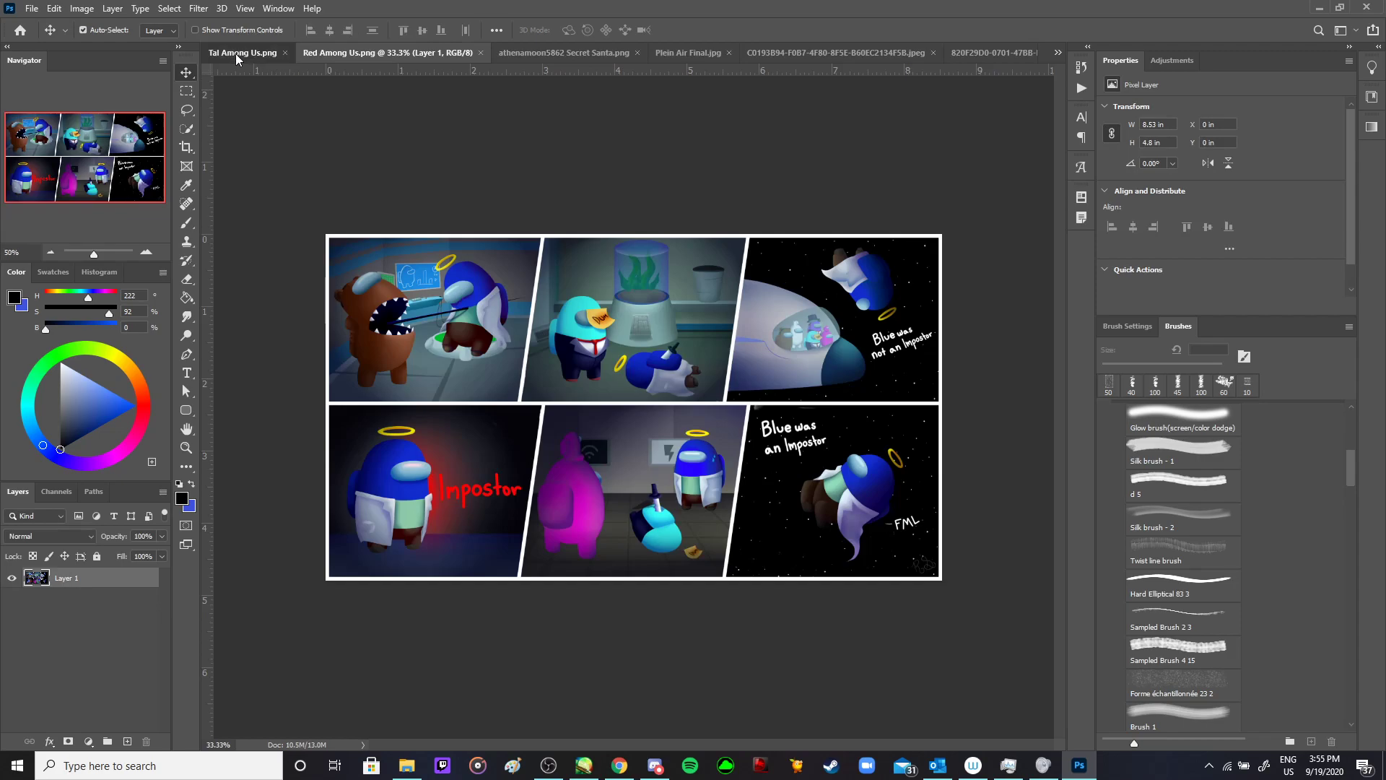
{"action": "left_click", "coordinate": [235, 53]}
{"action": "left_click_drag", "start_coordinate": [240, 53], "coordinate": [274, 60]}
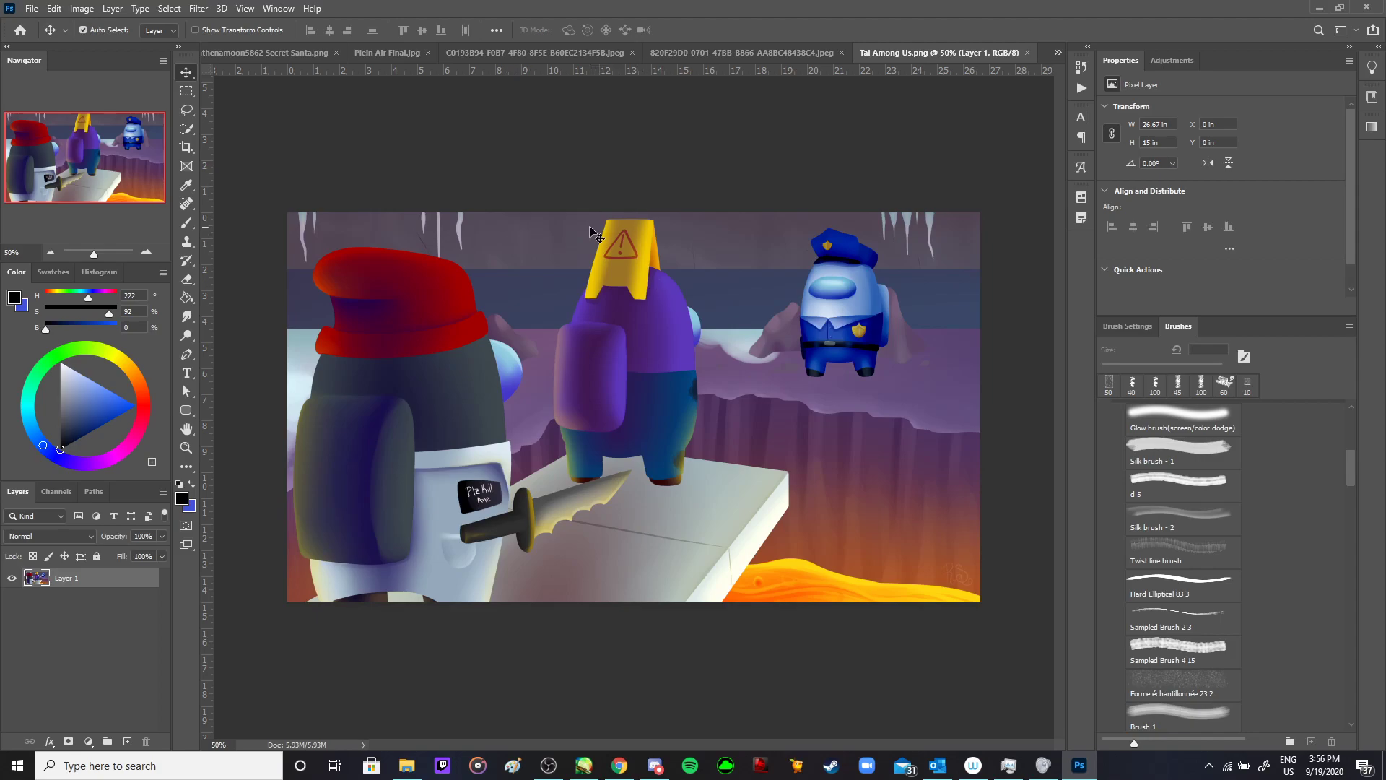
{"action": "left_click", "coordinate": [778, 57]}
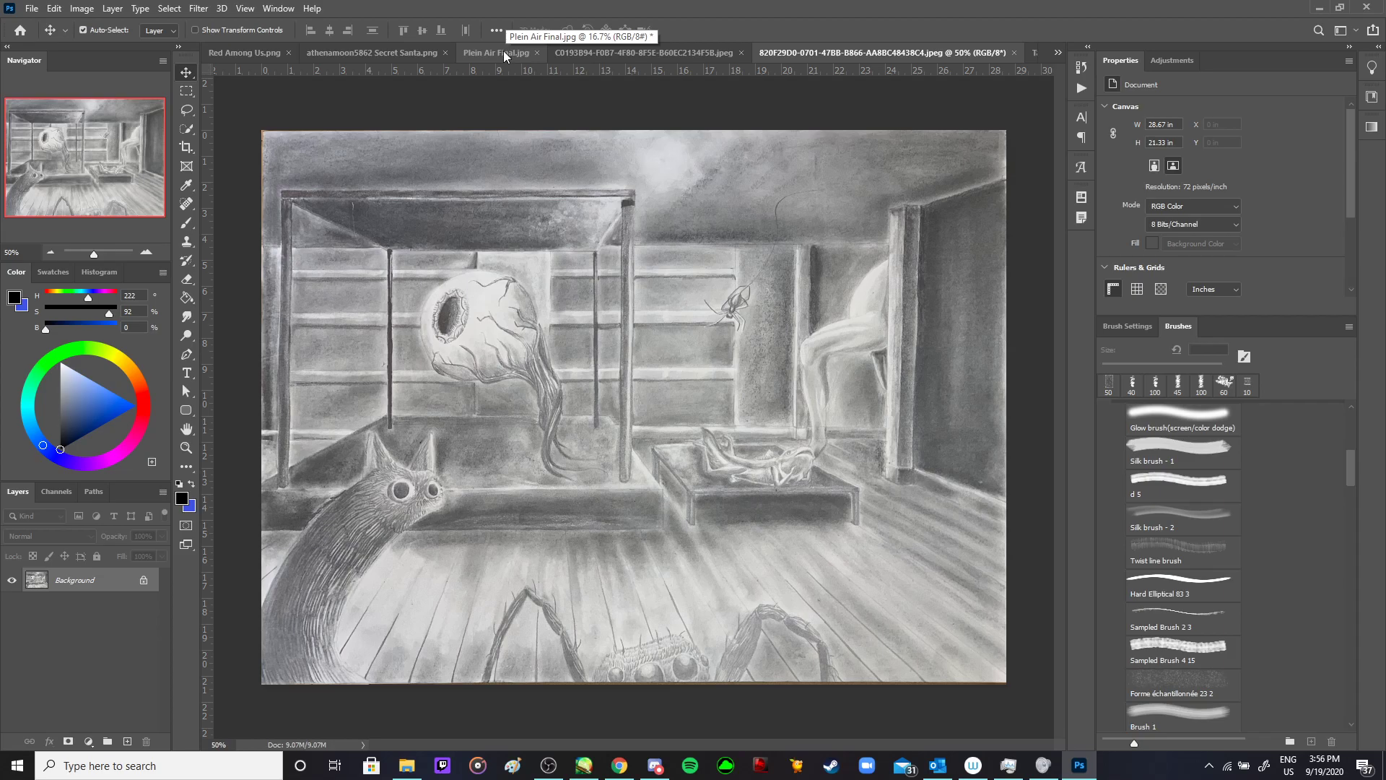
{"action": "left_click", "coordinate": [392, 50]}
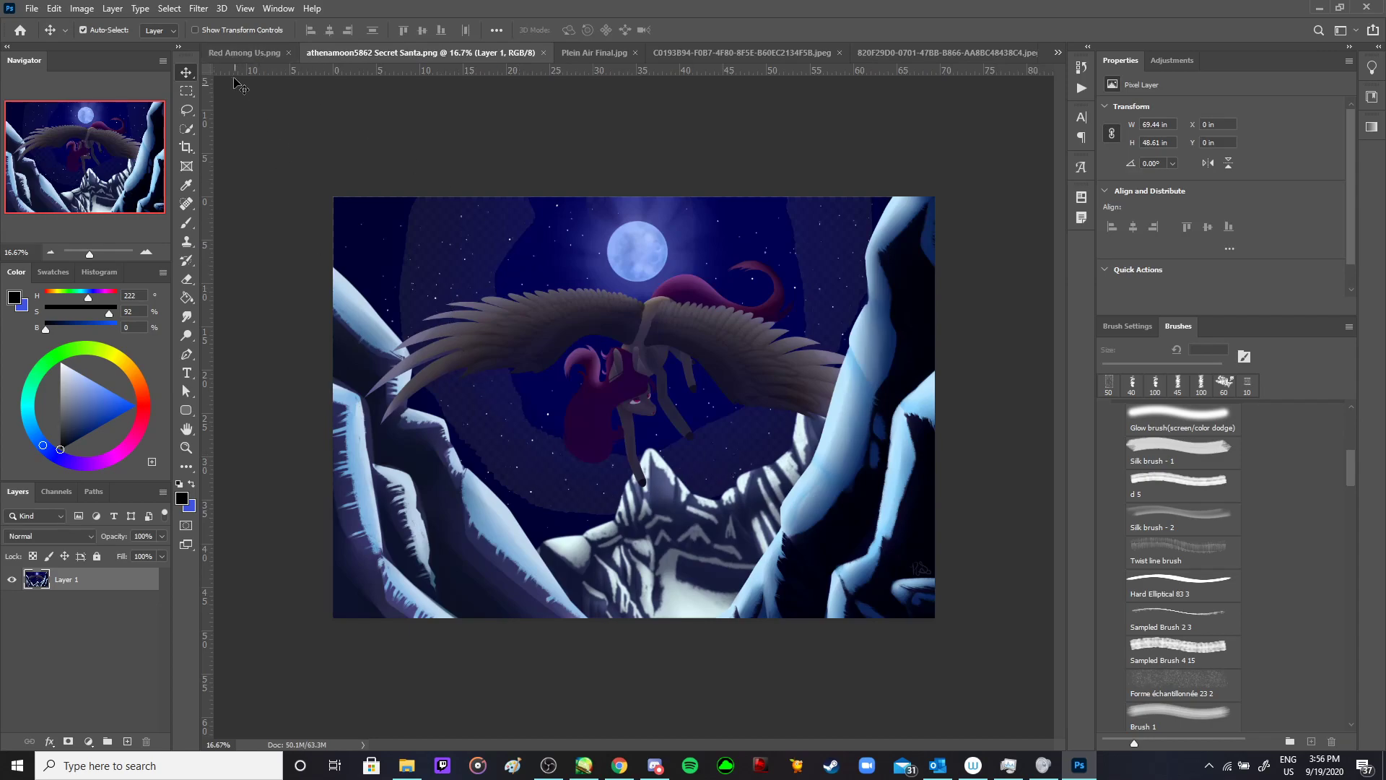
- Compare the Red Among Us comic with Secret Santa, then show Plein Air Final.jpg
{"action": "left_click", "coordinate": [243, 53]}
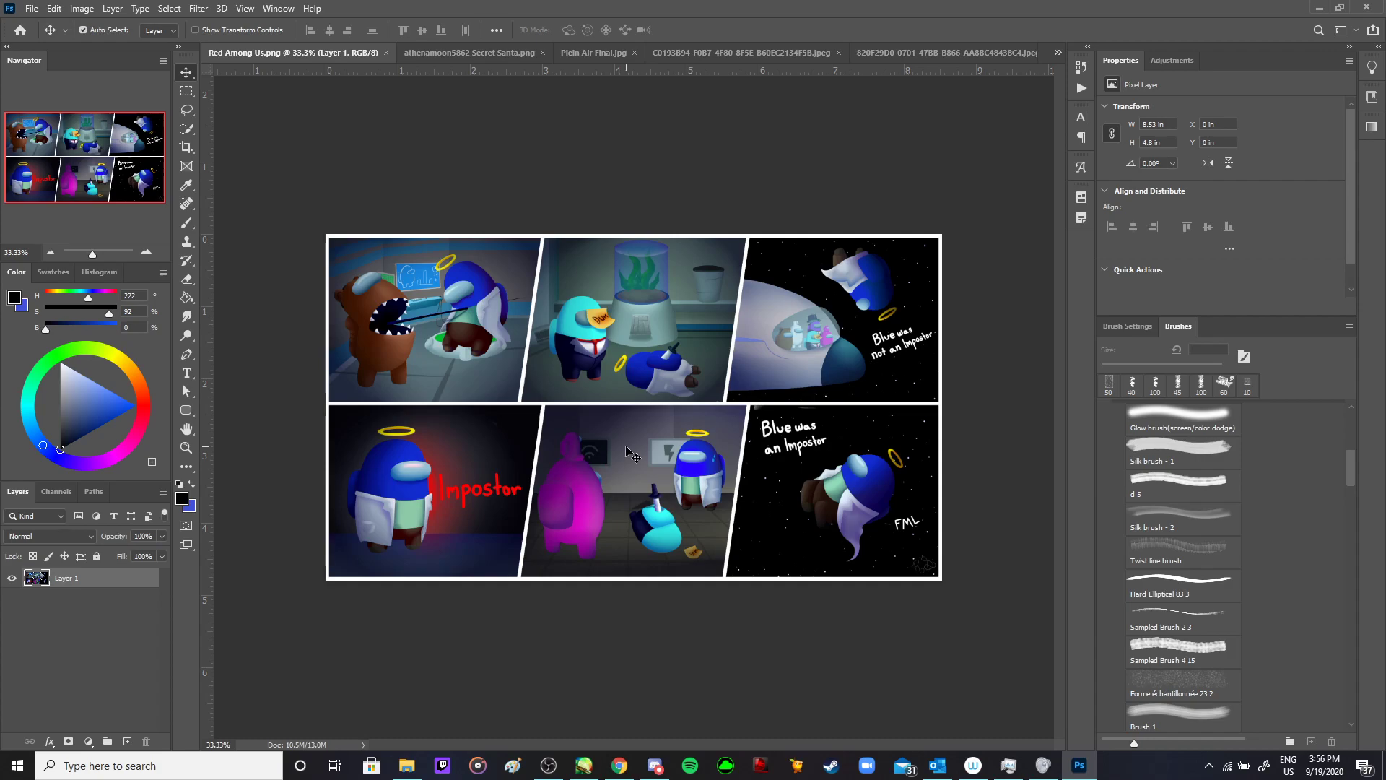
{"action": "left_click", "coordinate": [433, 63]}
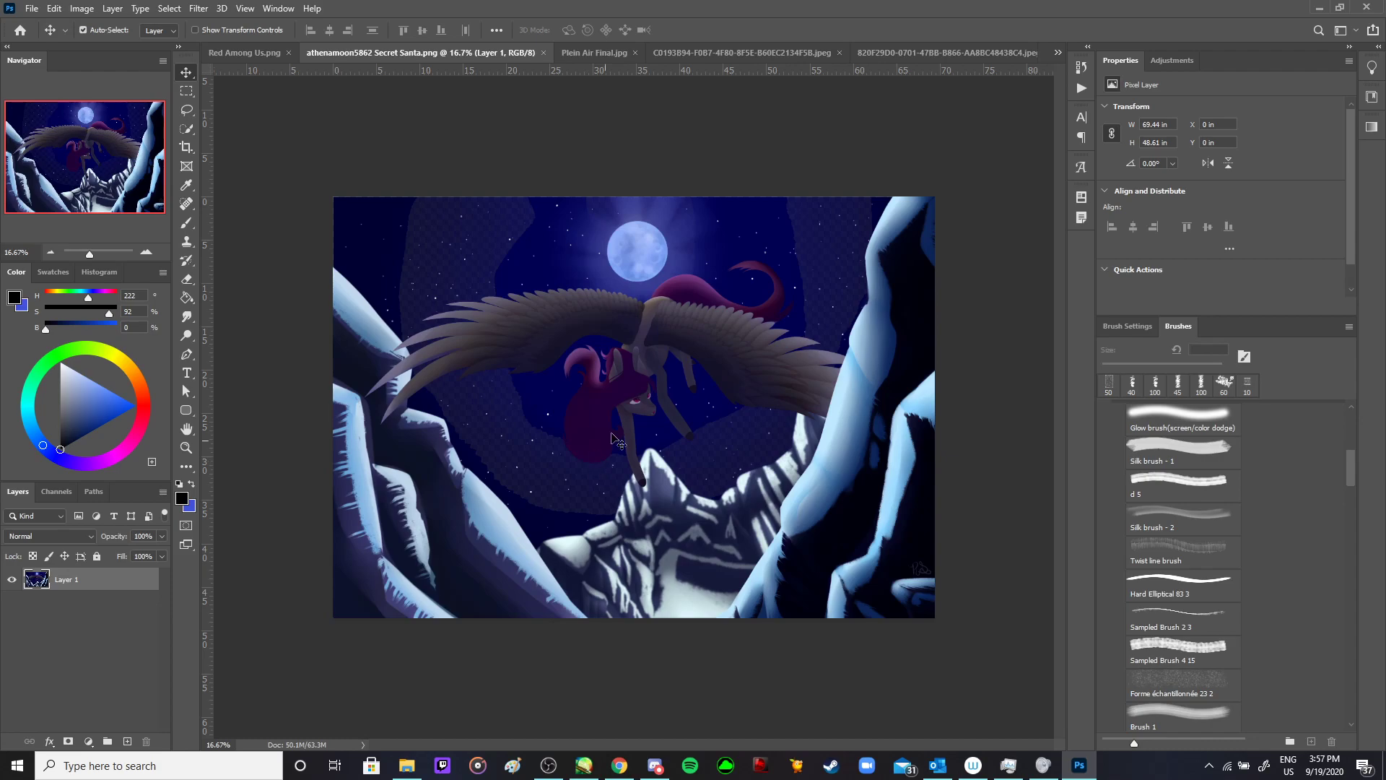
{"action": "left_click", "coordinate": [603, 53]}
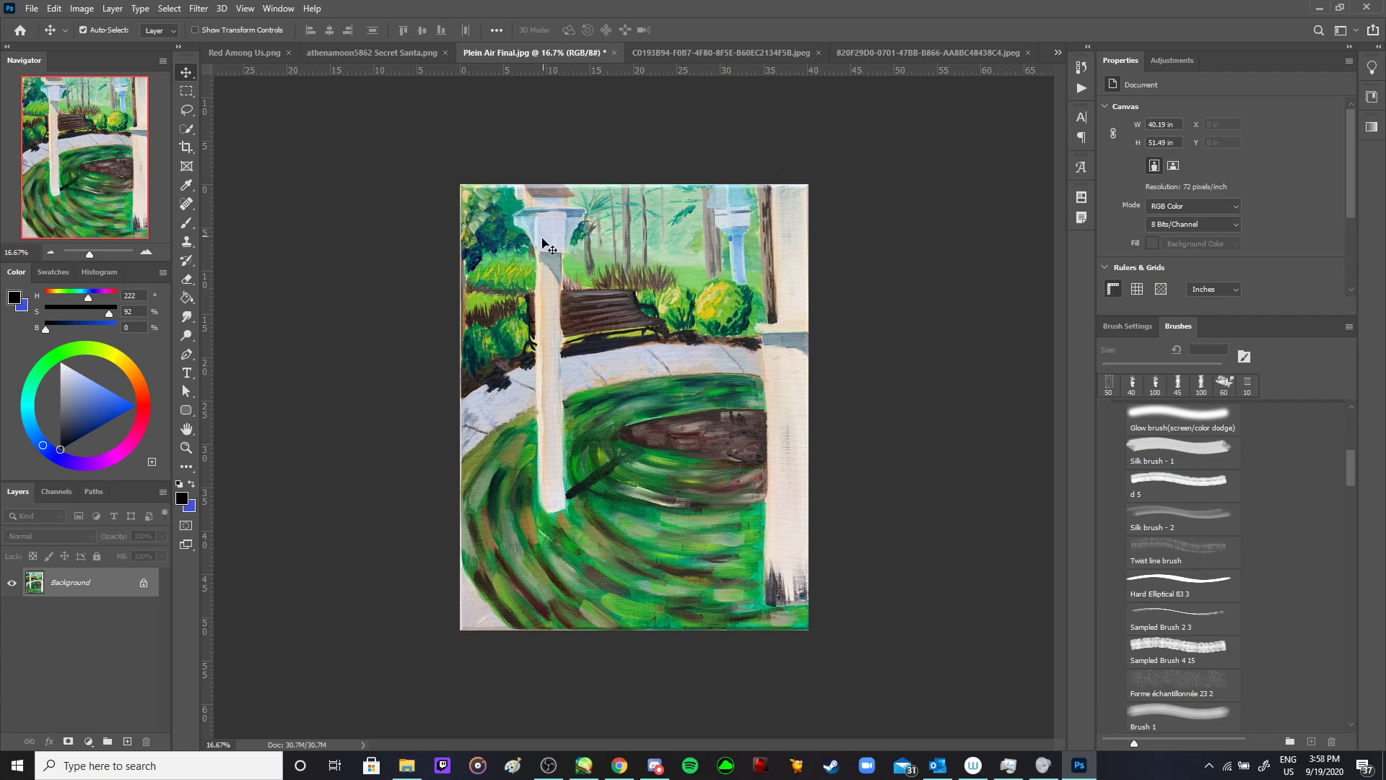
- Bring up the C0193B94 charcoal drawing and zoom in on the shoe beside the broom
{"action": "left_click", "coordinate": [668, 57]}
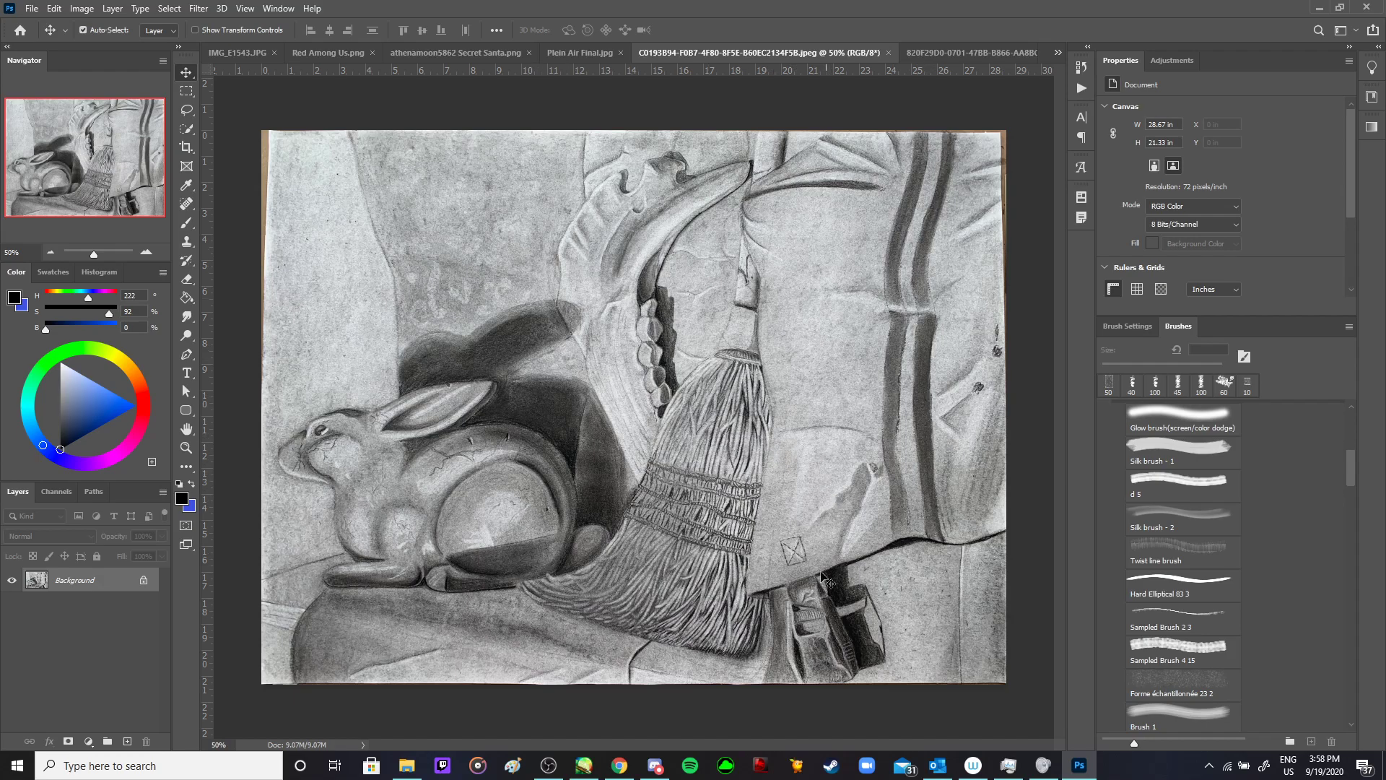
{"action": "key", "text": "z"}
{"action": "left_click", "coordinate": [833, 655]}
{"action": "left_click", "coordinate": [834, 653]}
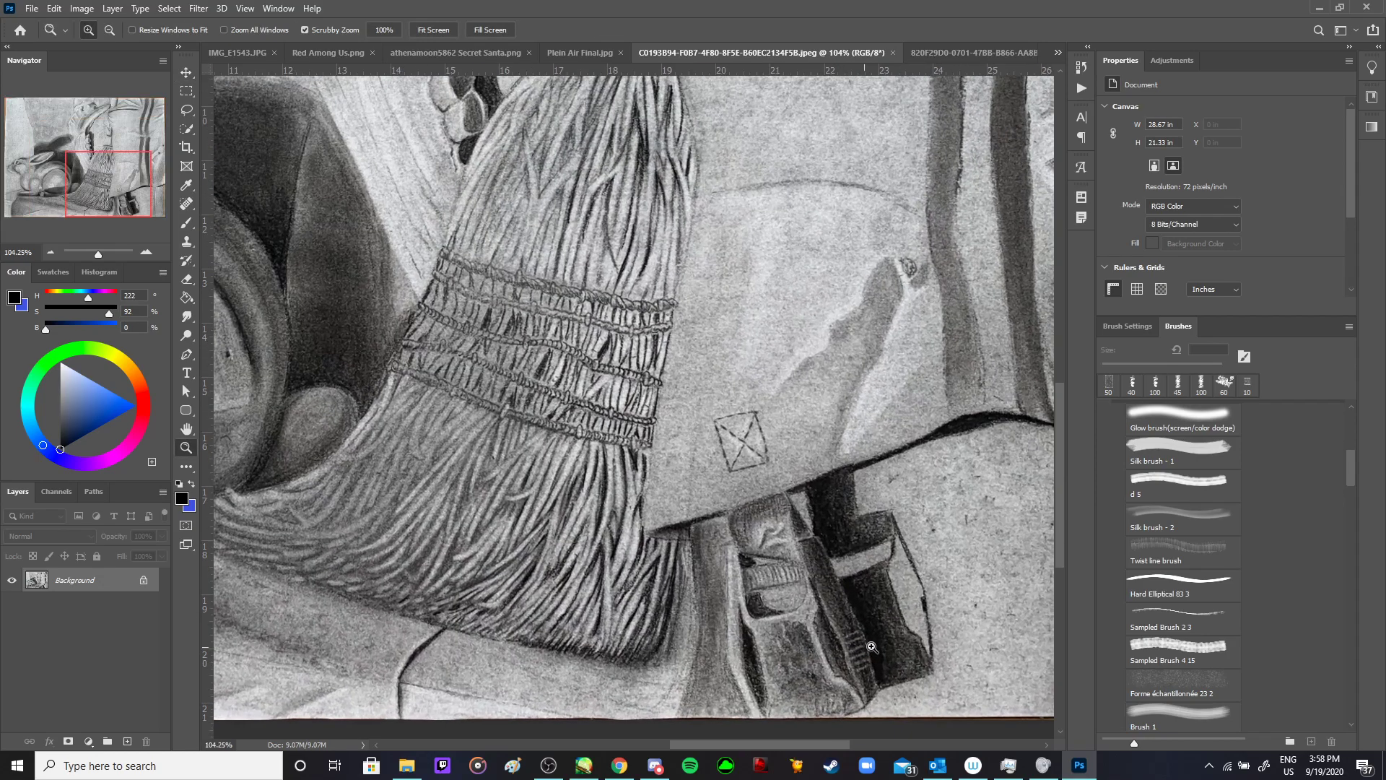
{"action": "left_click_drag", "start_coordinate": [878, 639], "coordinate": [848, 613]}
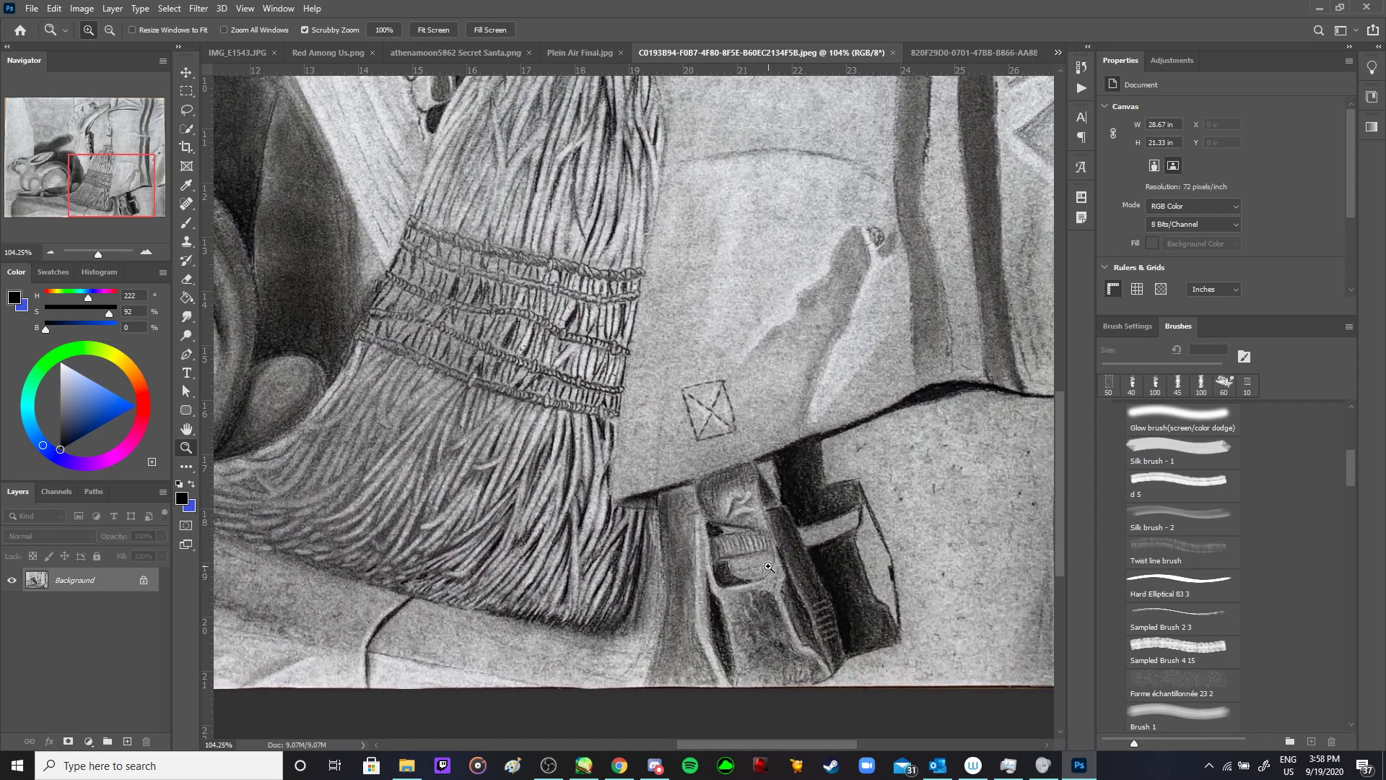
- Zoom in on the rabbit's head, zoom back out, then show the pencil room drawing
{"action": "left_click_drag", "start_coordinate": [773, 577], "coordinate": [722, 601]}
{"action": "left_click_drag", "start_coordinate": [305, 486], "coordinate": [441, 485]}
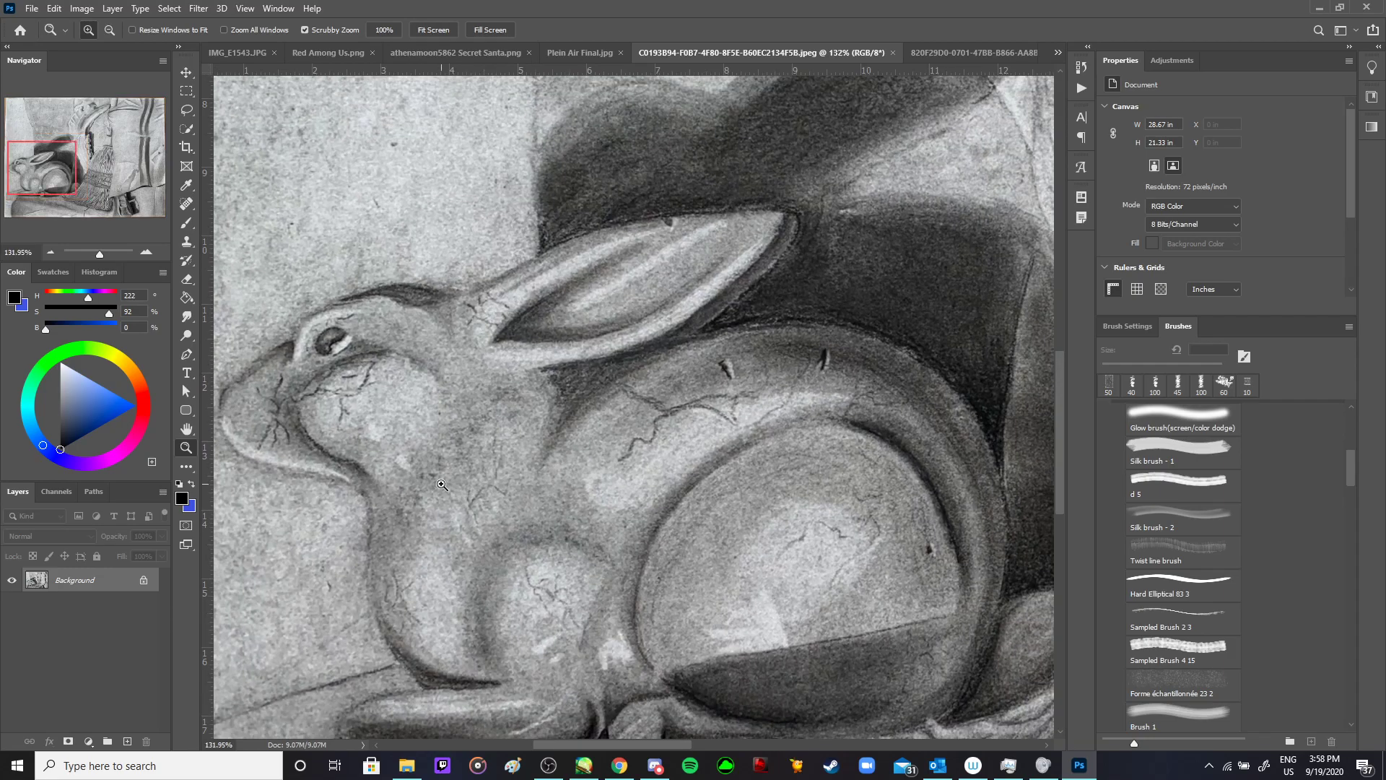
{"action": "left_click_drag", "start_coordinate": [474, 483], "coordinate": [418, 492]}
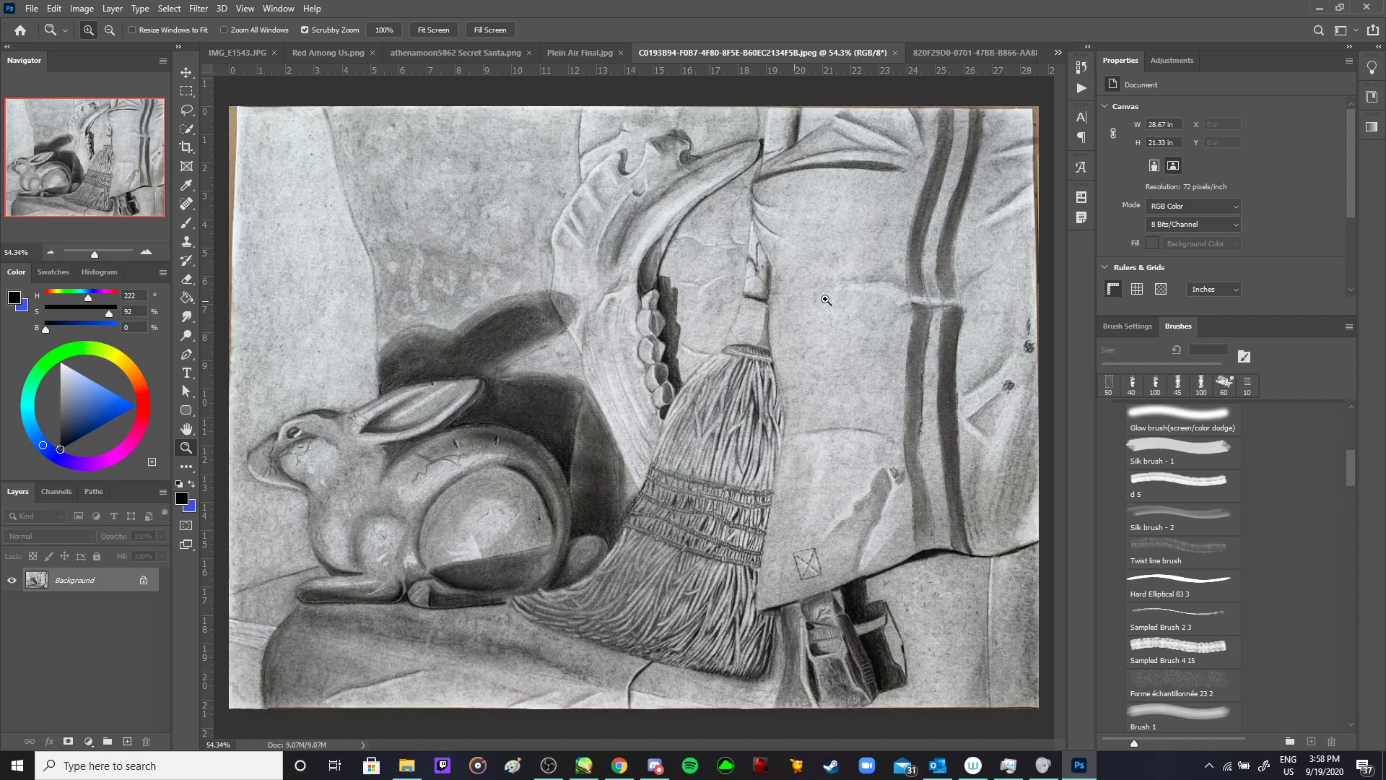
{"action": "left_click", "coordinate": [948, 58]}
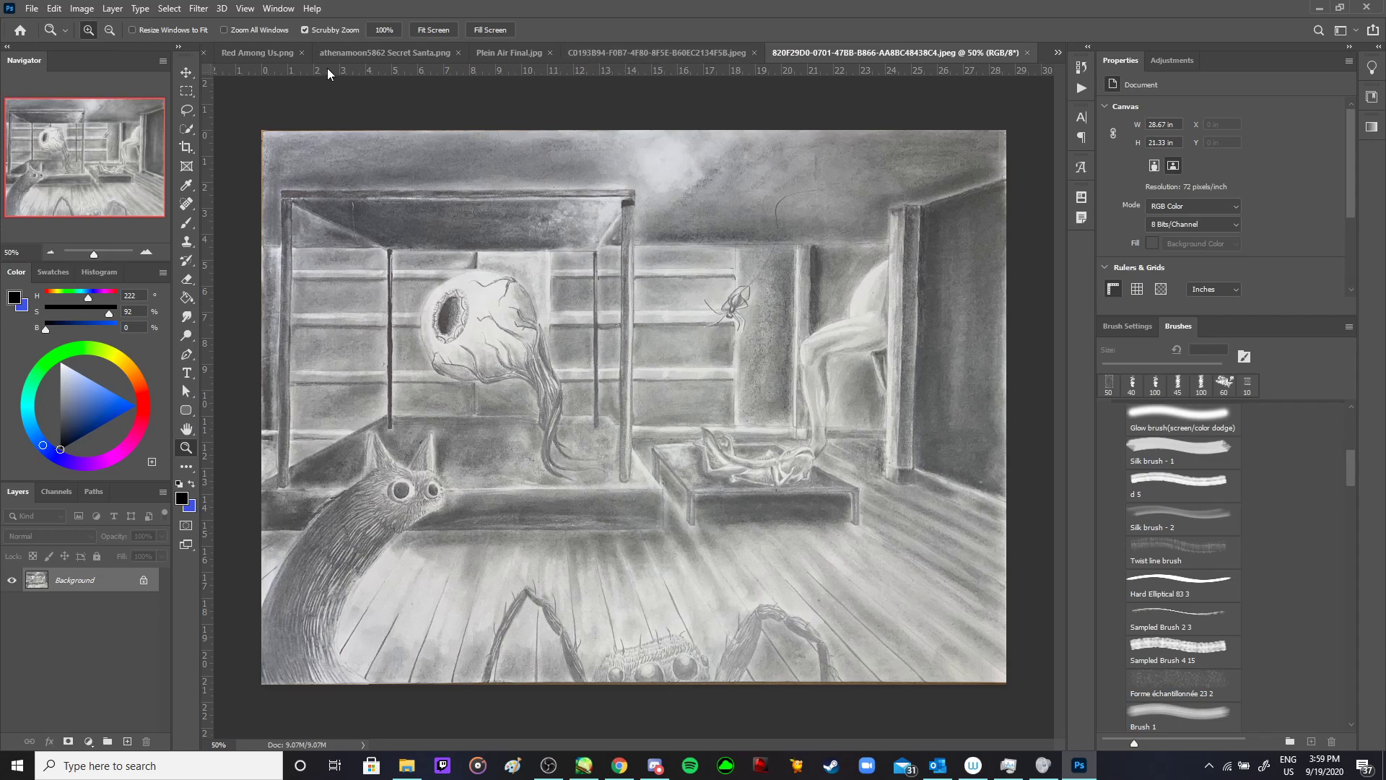
- Switch to the Red Among Us.png comic
{"action": "left_click", "coordinate": [267, 56]}
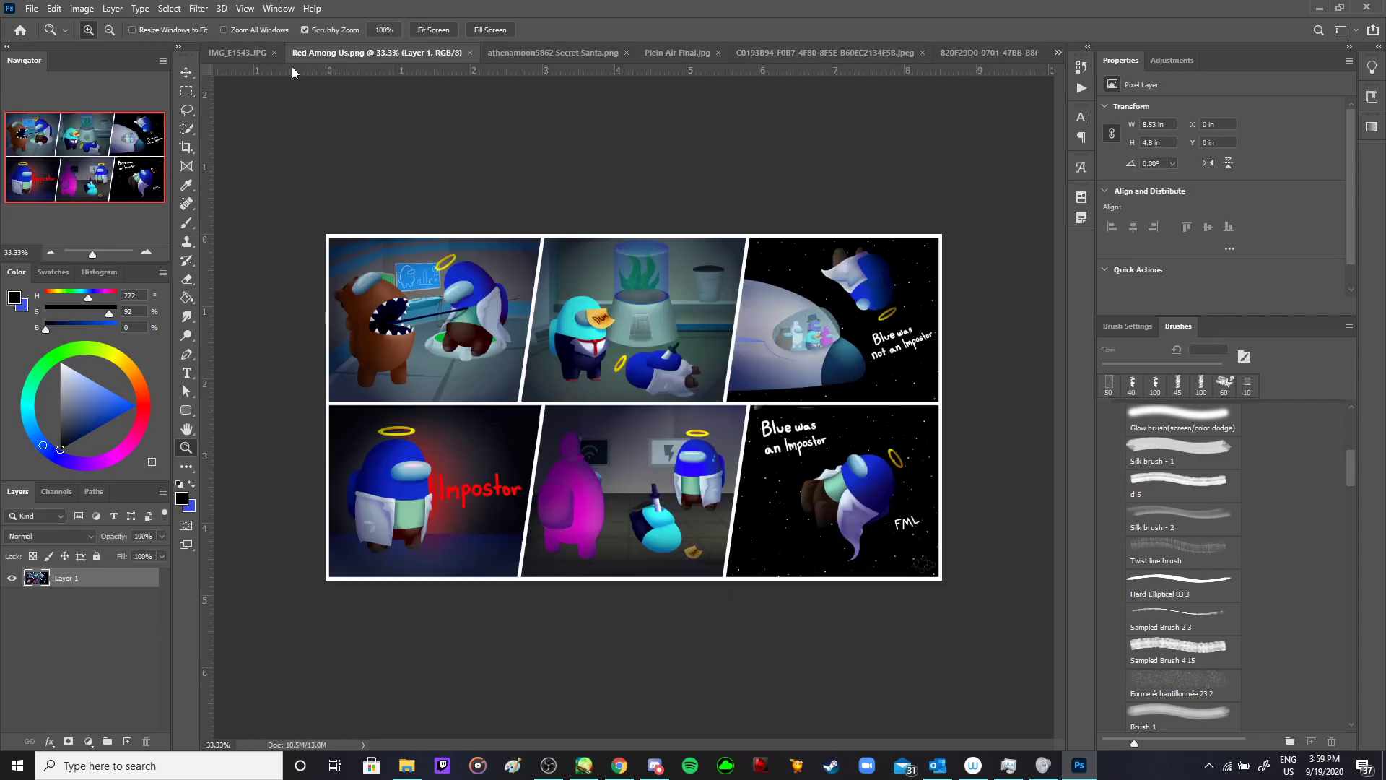
{"action": "left_click", "coordinate": [235, 52]}
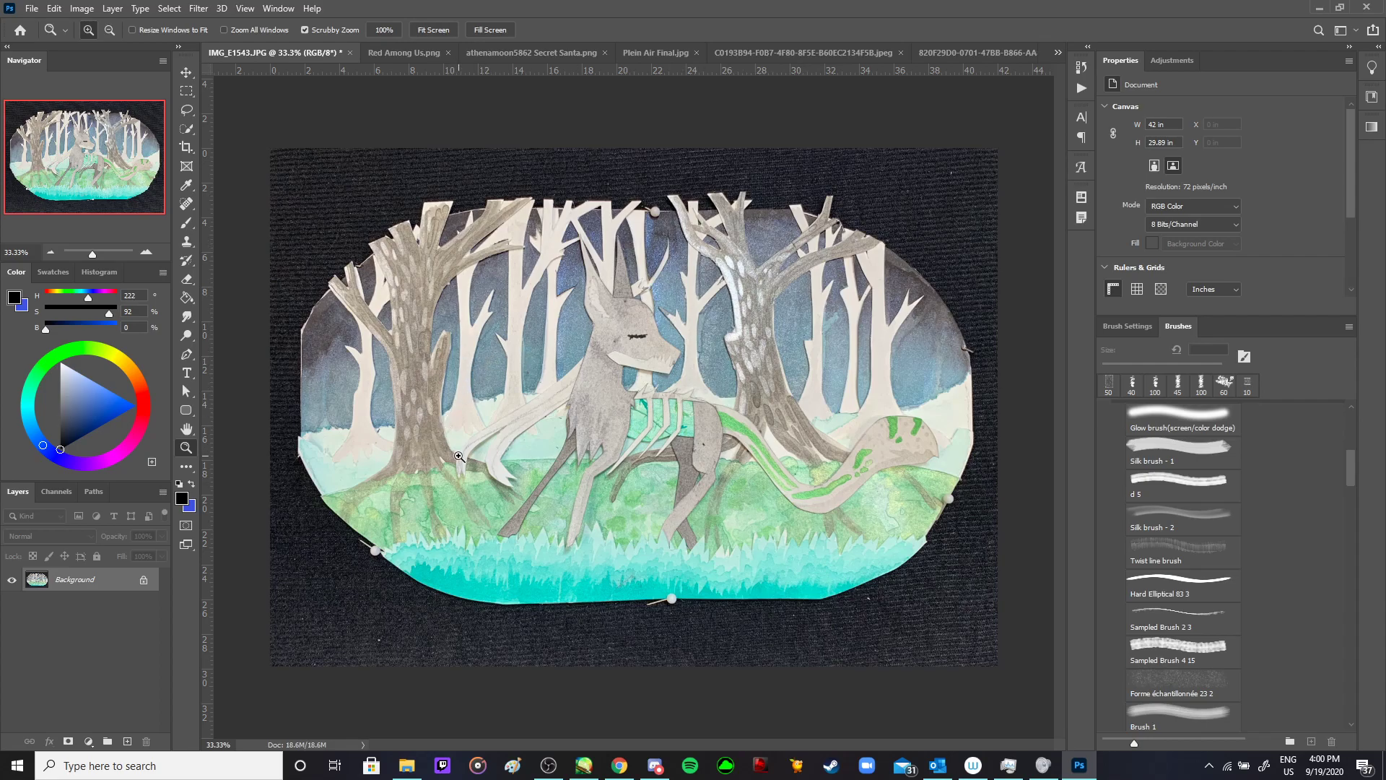
{"action": "left_click_drag", "start_coordinate": [486, 360], "coordinate": [570, 356]}
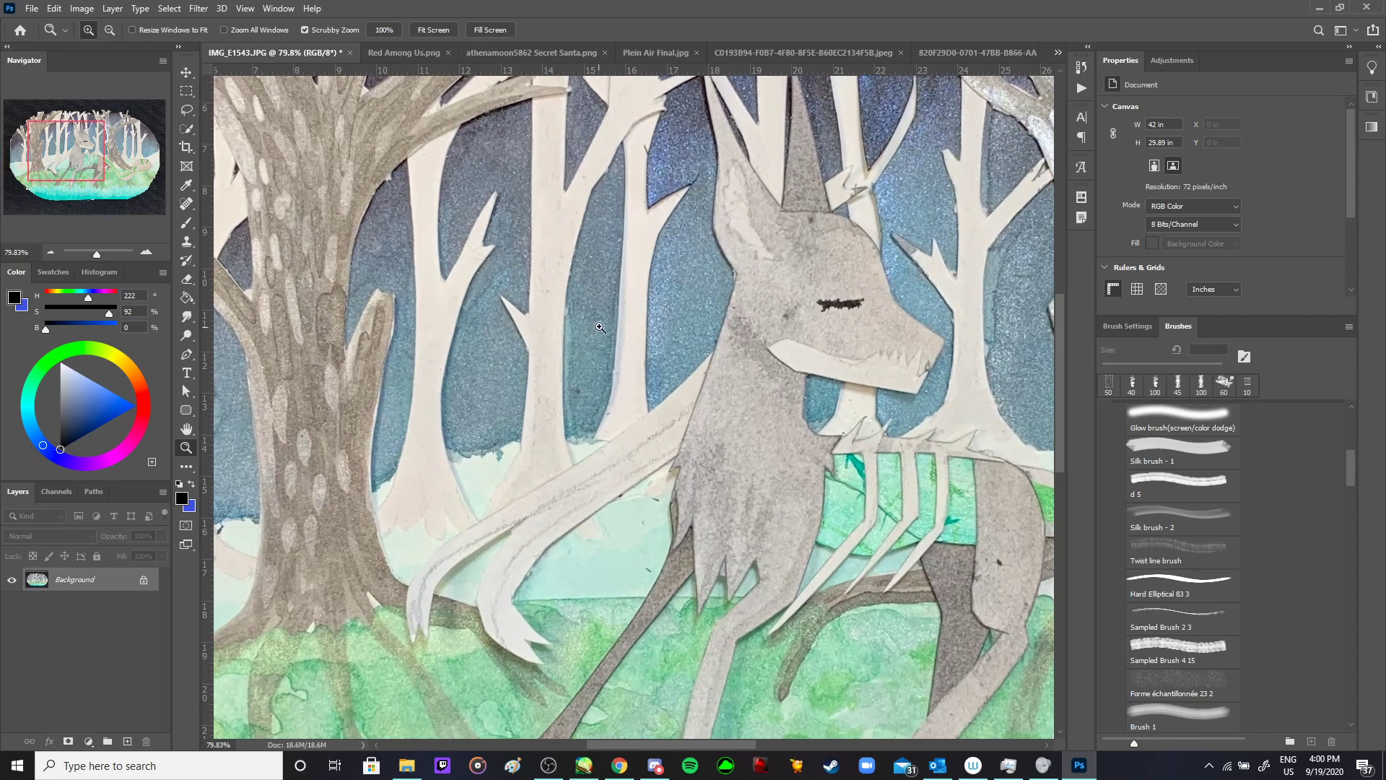
{"action": "scroll", "coordinate": [601, 326], "scroll_direction": "up", "scroll_amount": 2}
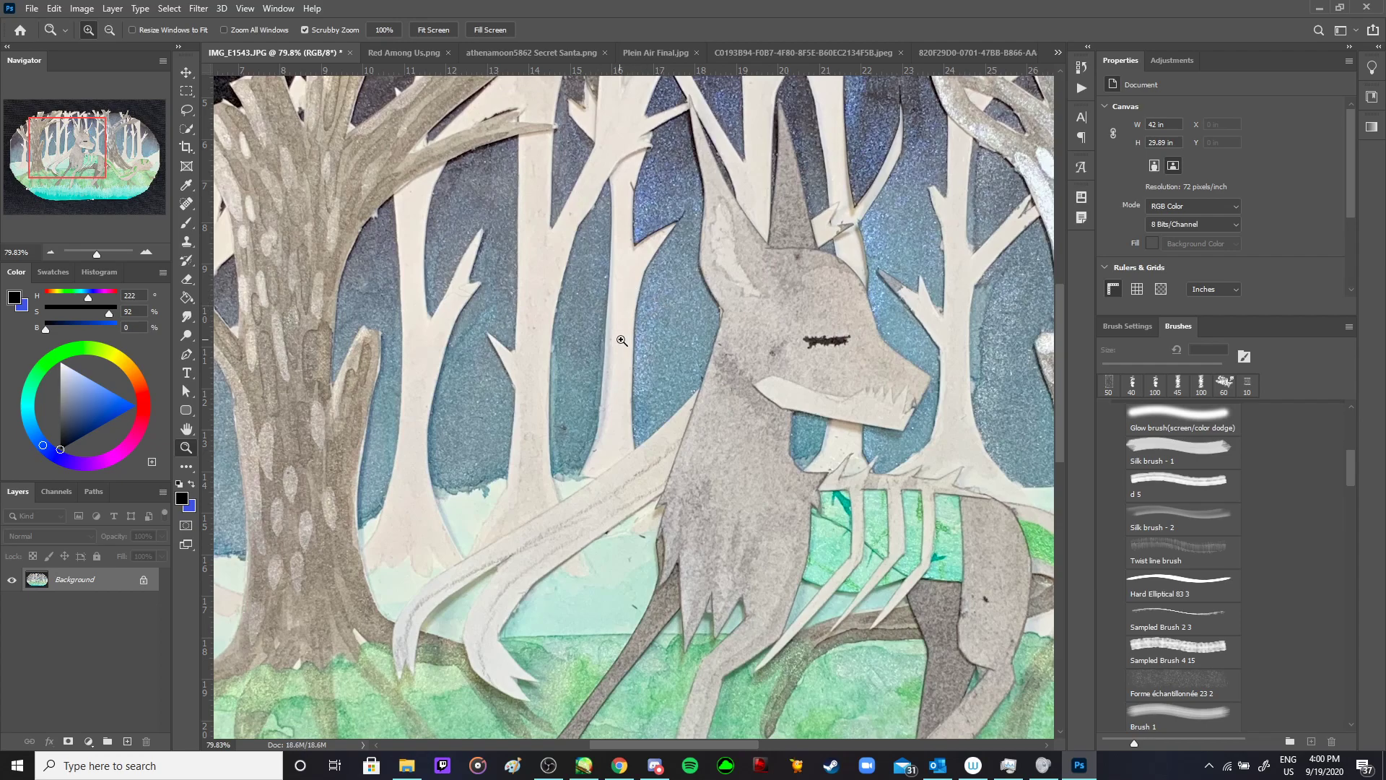
{"action": "left_click_drag", "start_coordinate": [663, 347], "coordinate": [621, 348]}
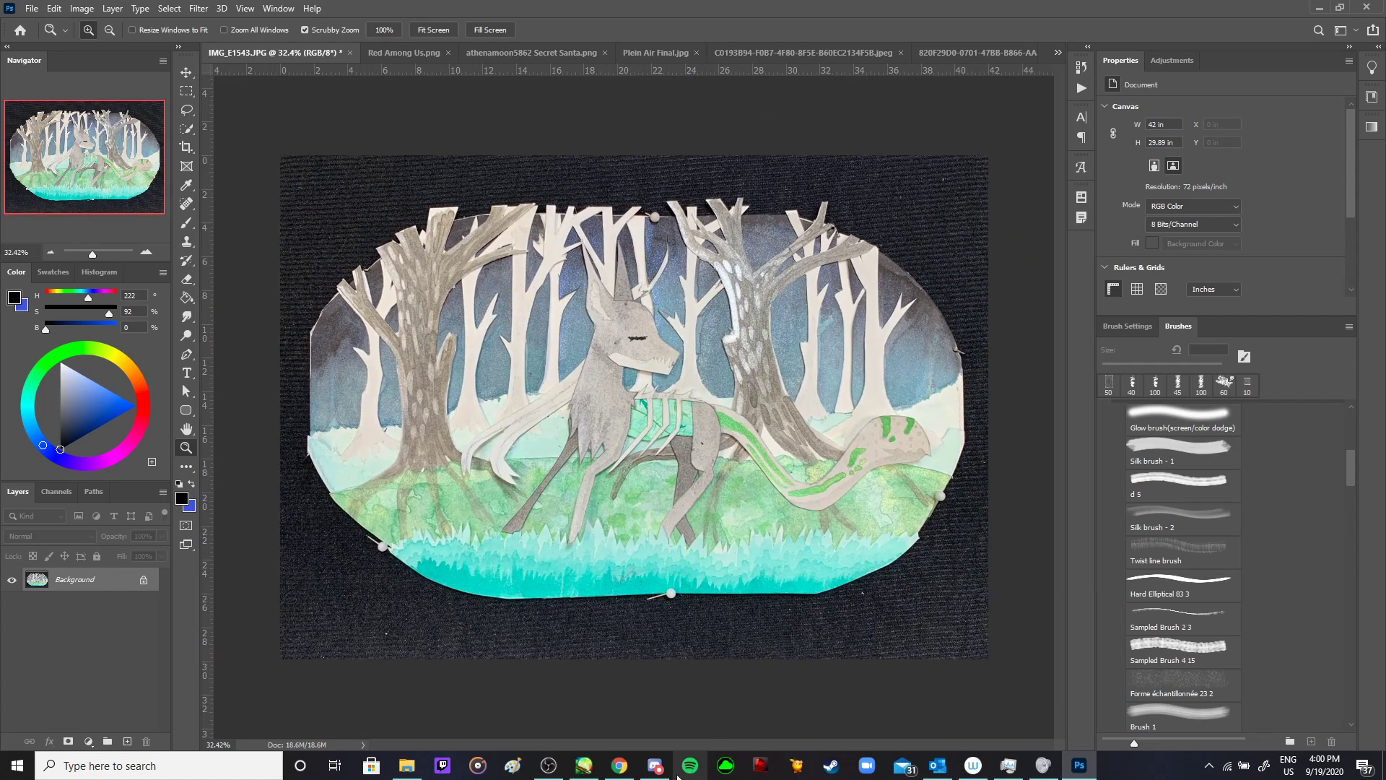
{"action": "left_click", "coordinate": [646, 768]}
{"action": "left_click", "coordinate": [643, 774]}
- Cycle through the comic, room, rabbit and Plein Air artworks, ending on Secret Santa
{"action": "left_click", "coordinate": [409, 52]}
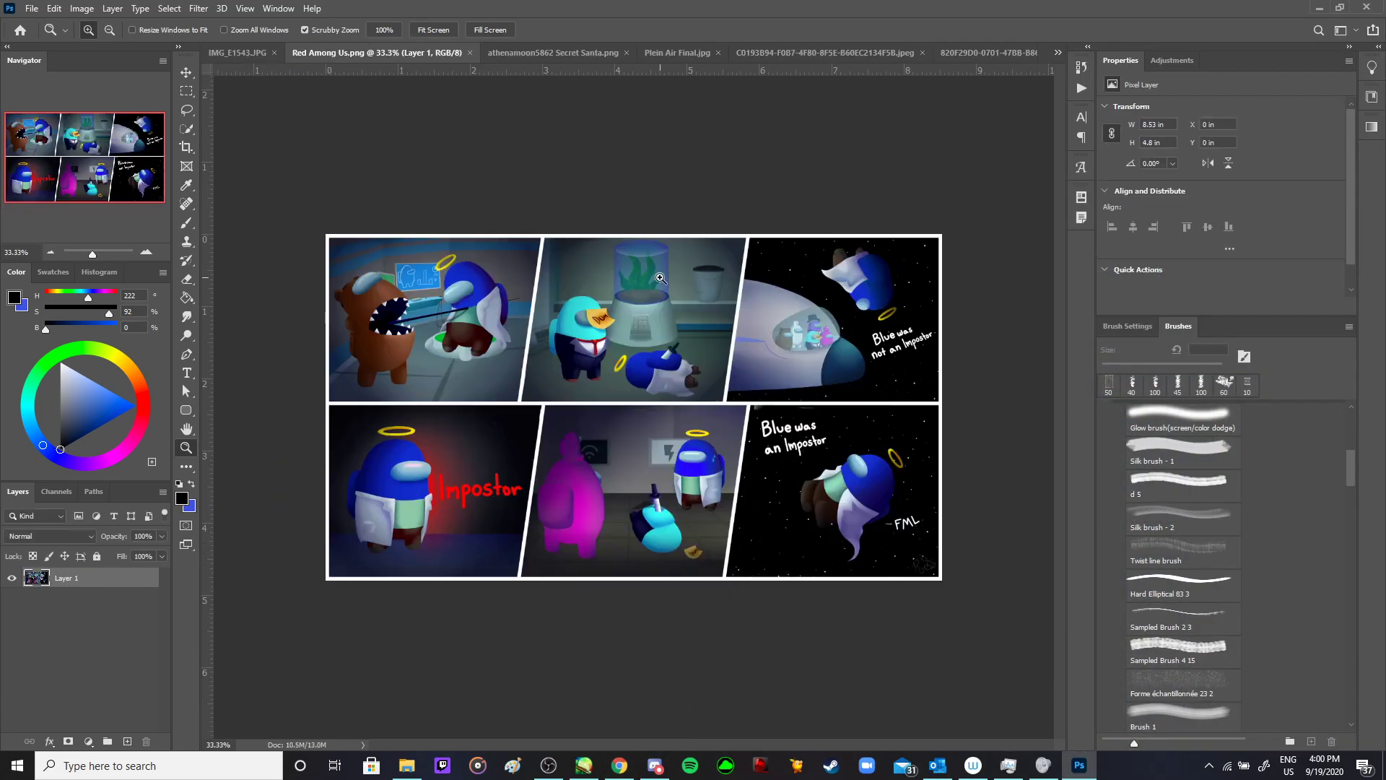
{"action": "left_click", "coordinate": [535, 55]}
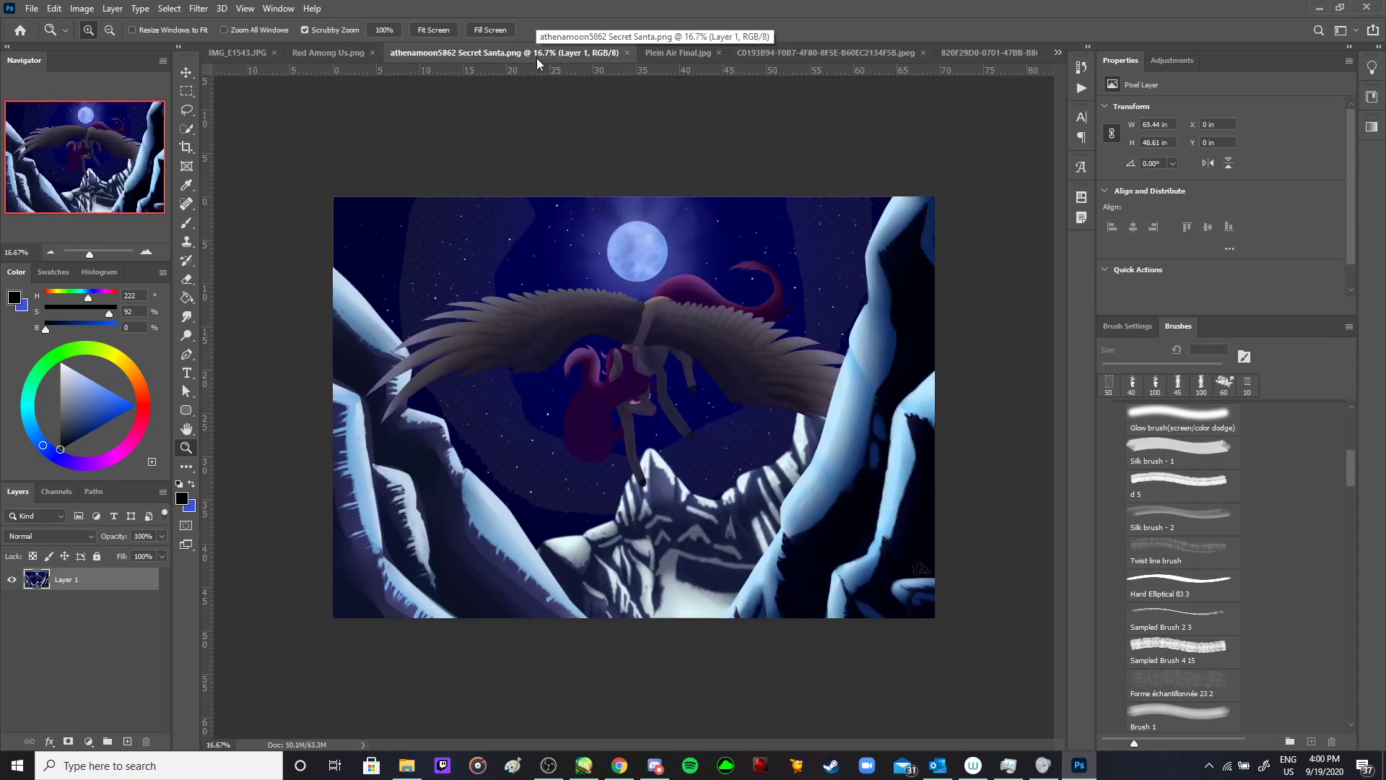
{"action": "left_click", "coordinate": [995, 52]}
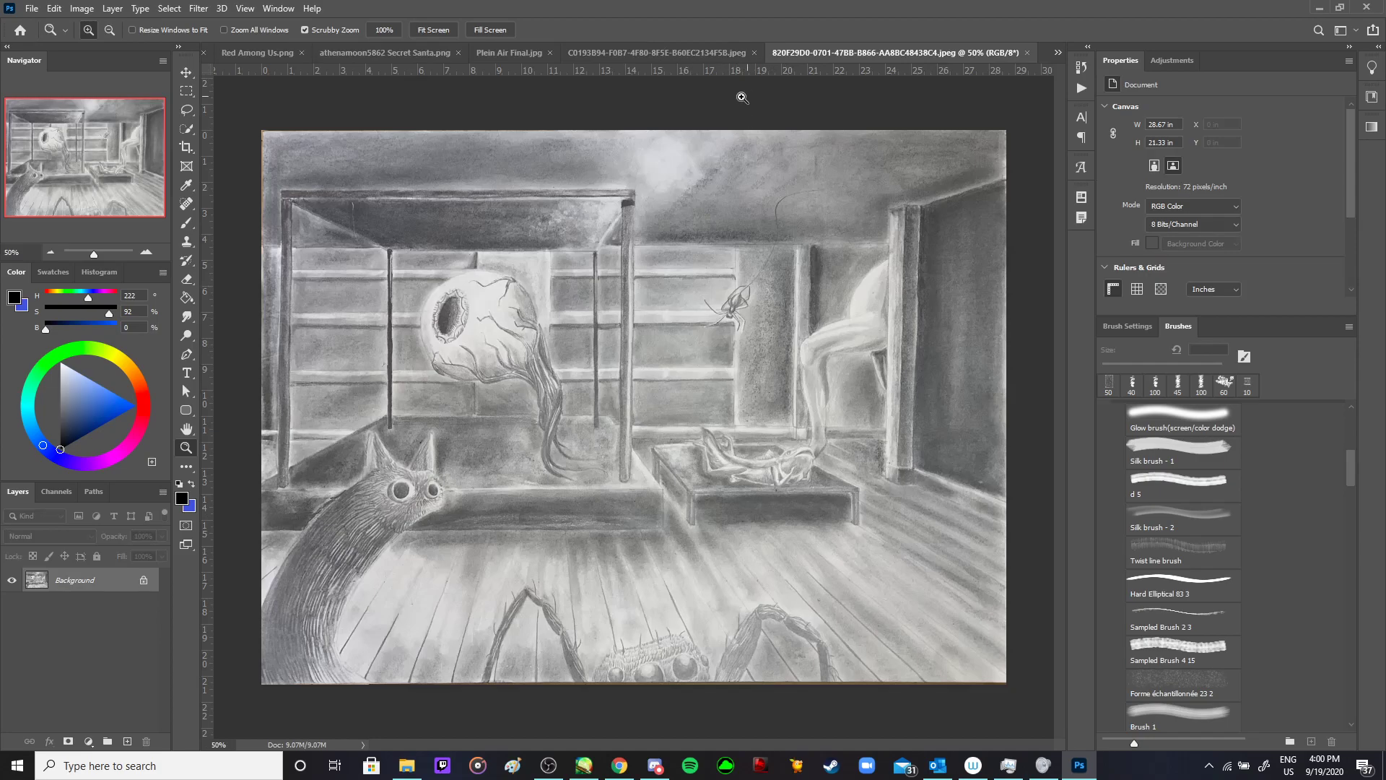
{"action": "left_click", "coordinate": [626, 60]}
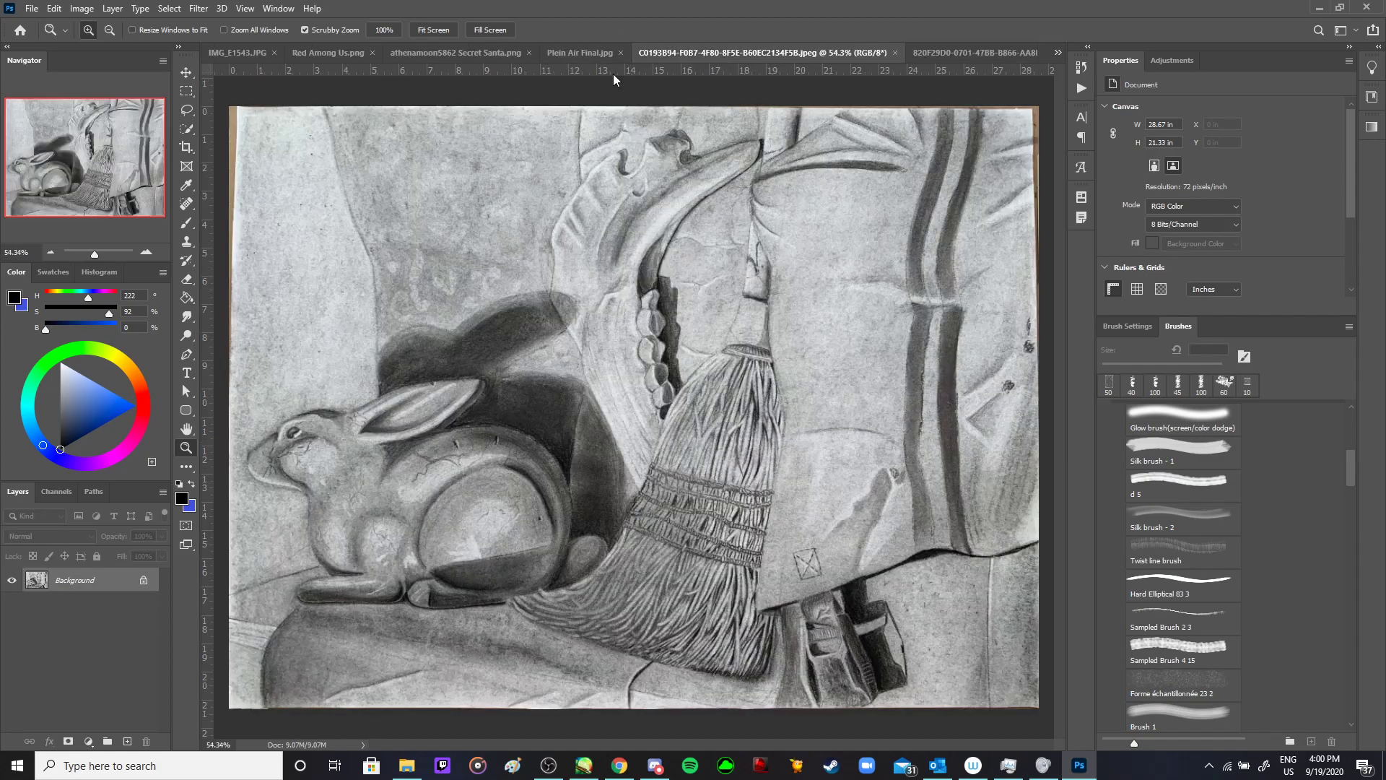
{"action": "left_click", "coordinate": [570, 52]}
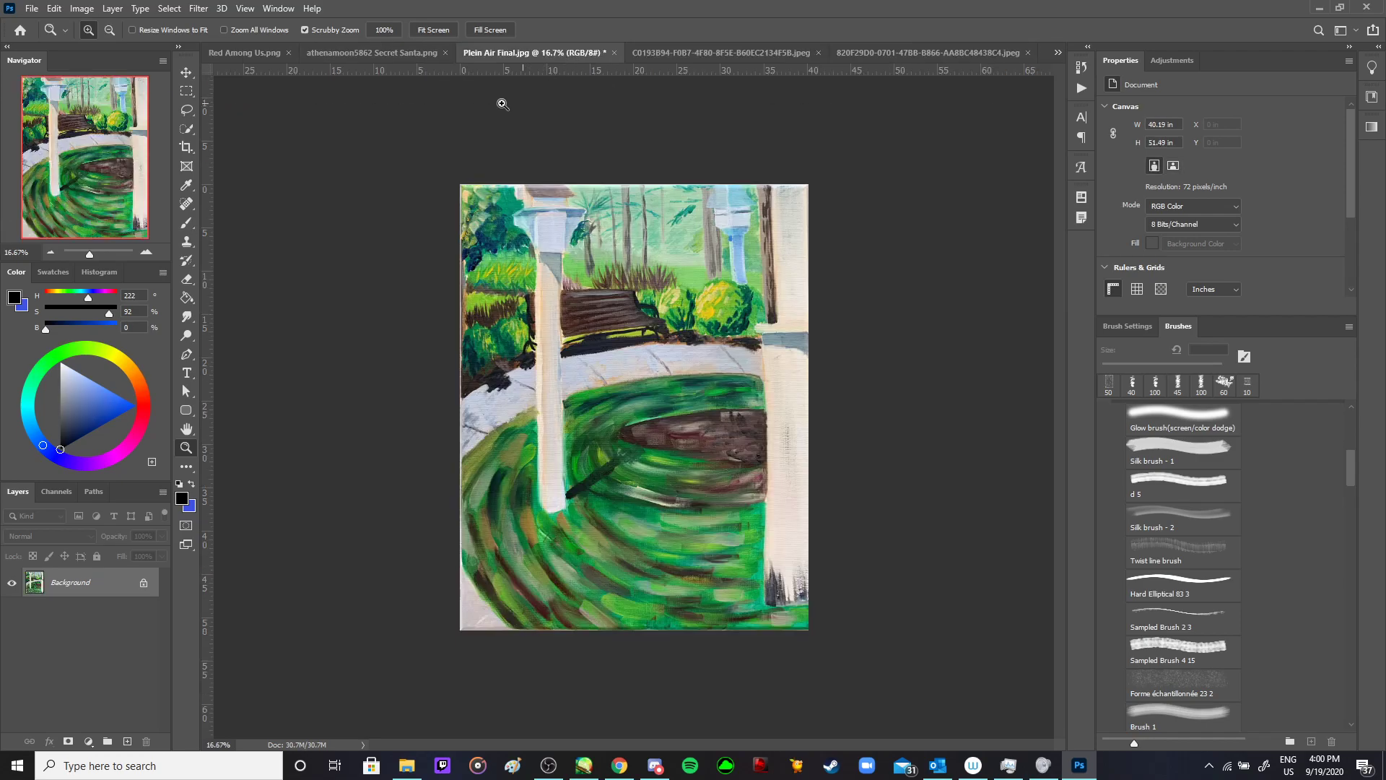
{"action": "left_click", "coordinate": [371, 53]}
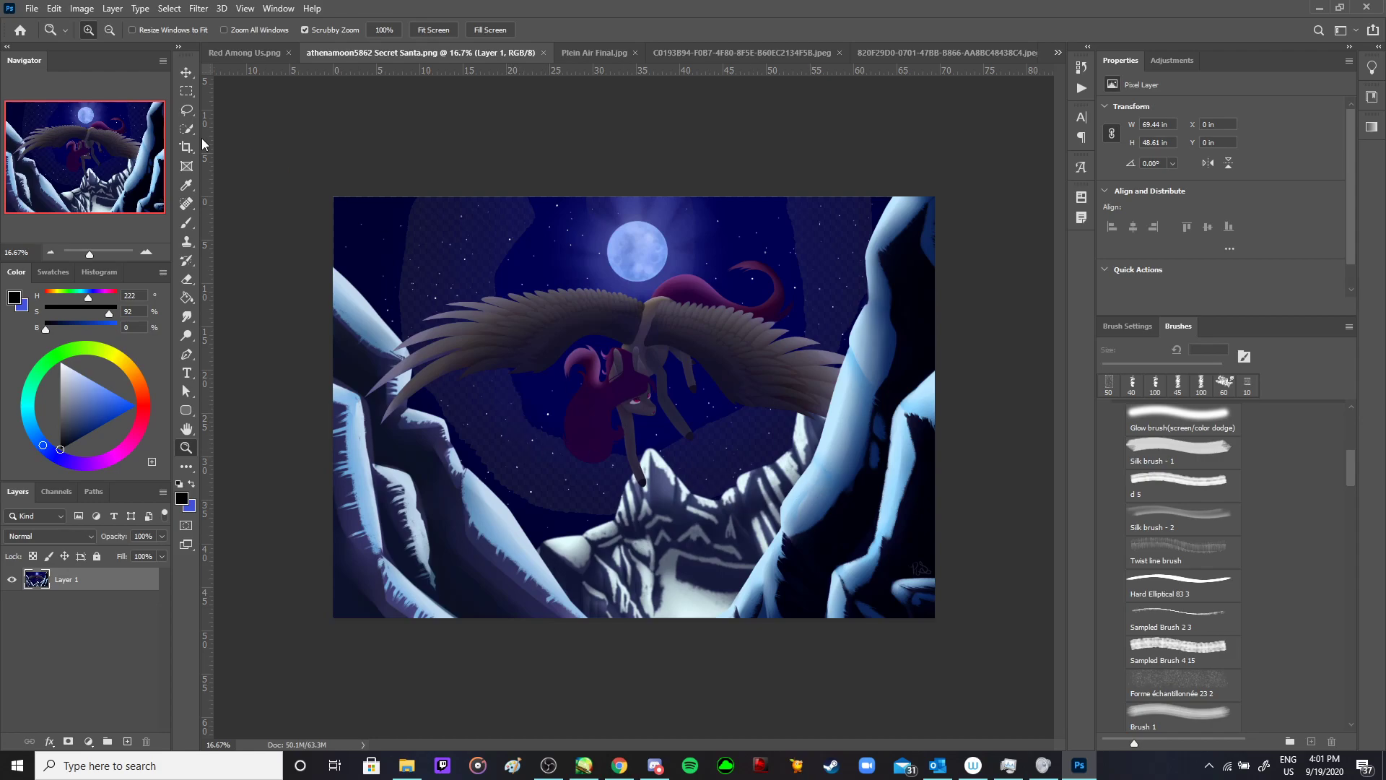
- Close Plein Air Final.jpg without saving its changes
{"action": "left_click", "coordinate": [599, 51]}
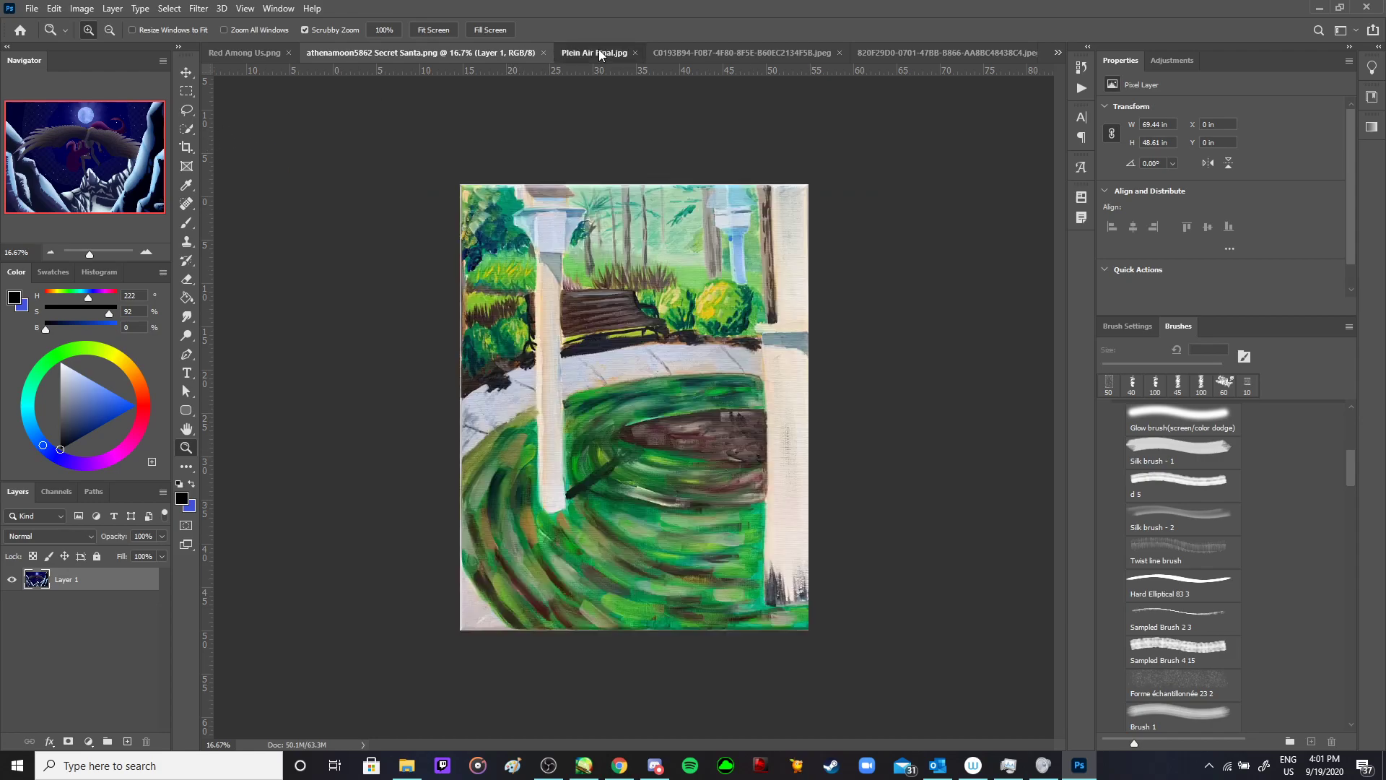
{"action": "left_click", "coordinate": [615, 53]}
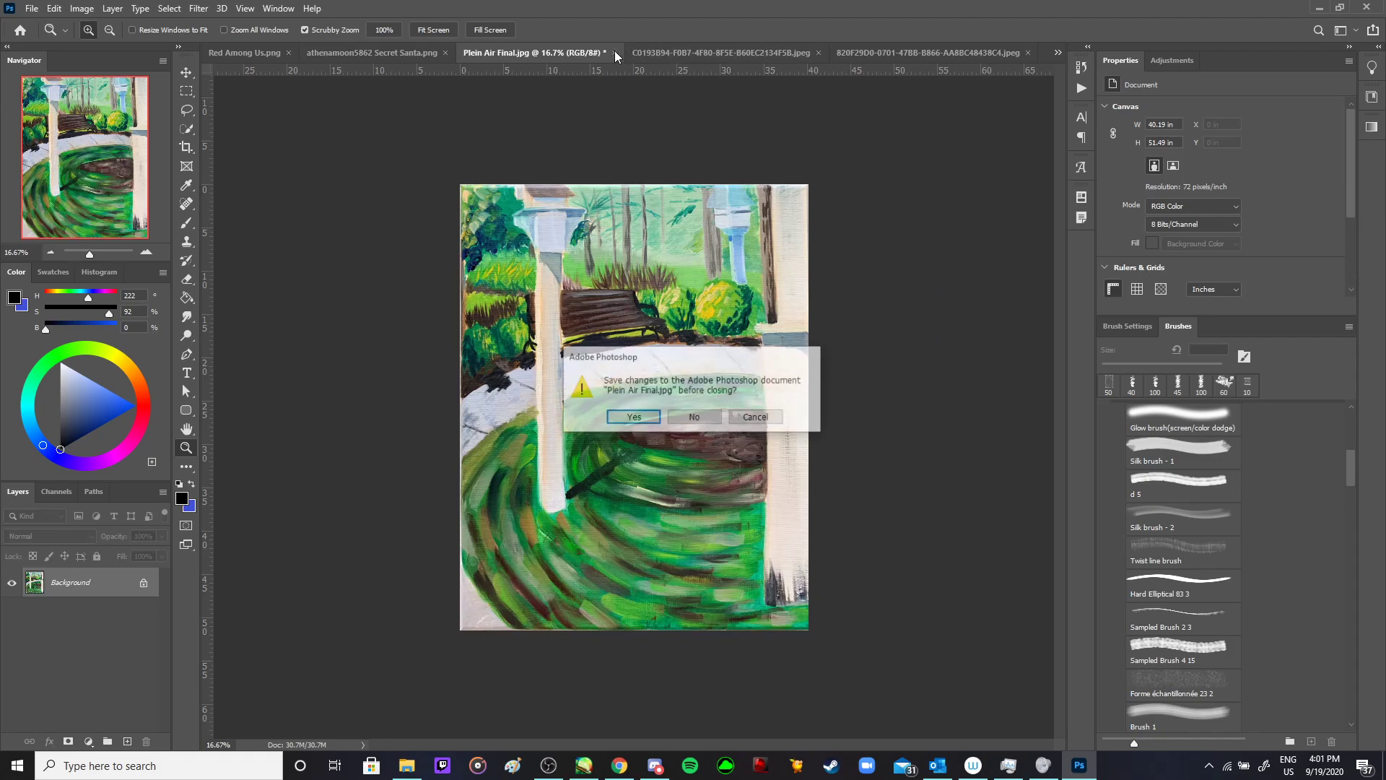
{"action": "left_click", "coordinate": [695, 417]}
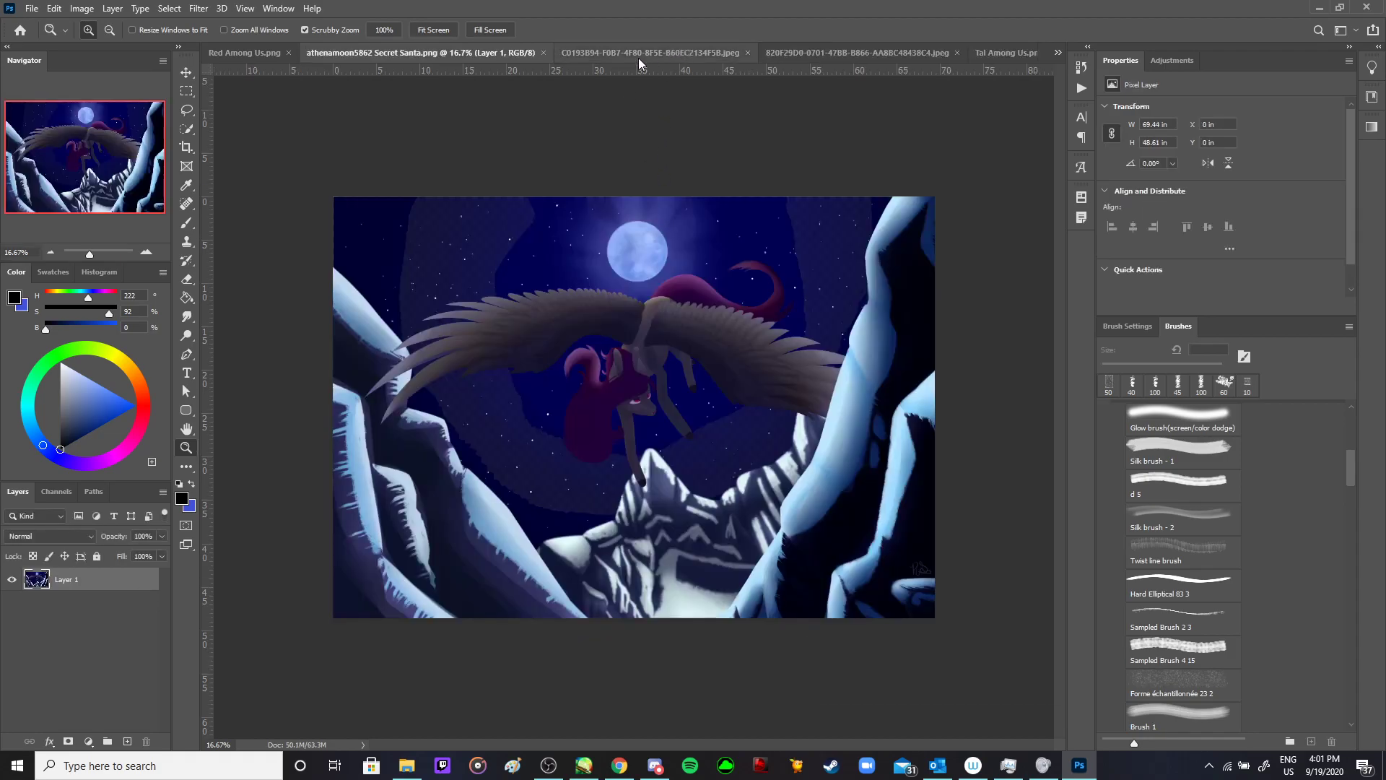
- Close the C0193B94 and 820F29D0 drawings, leaving Tal Among Us.png displayed
{"action": "left_click", "coordinate": [665, 58]}
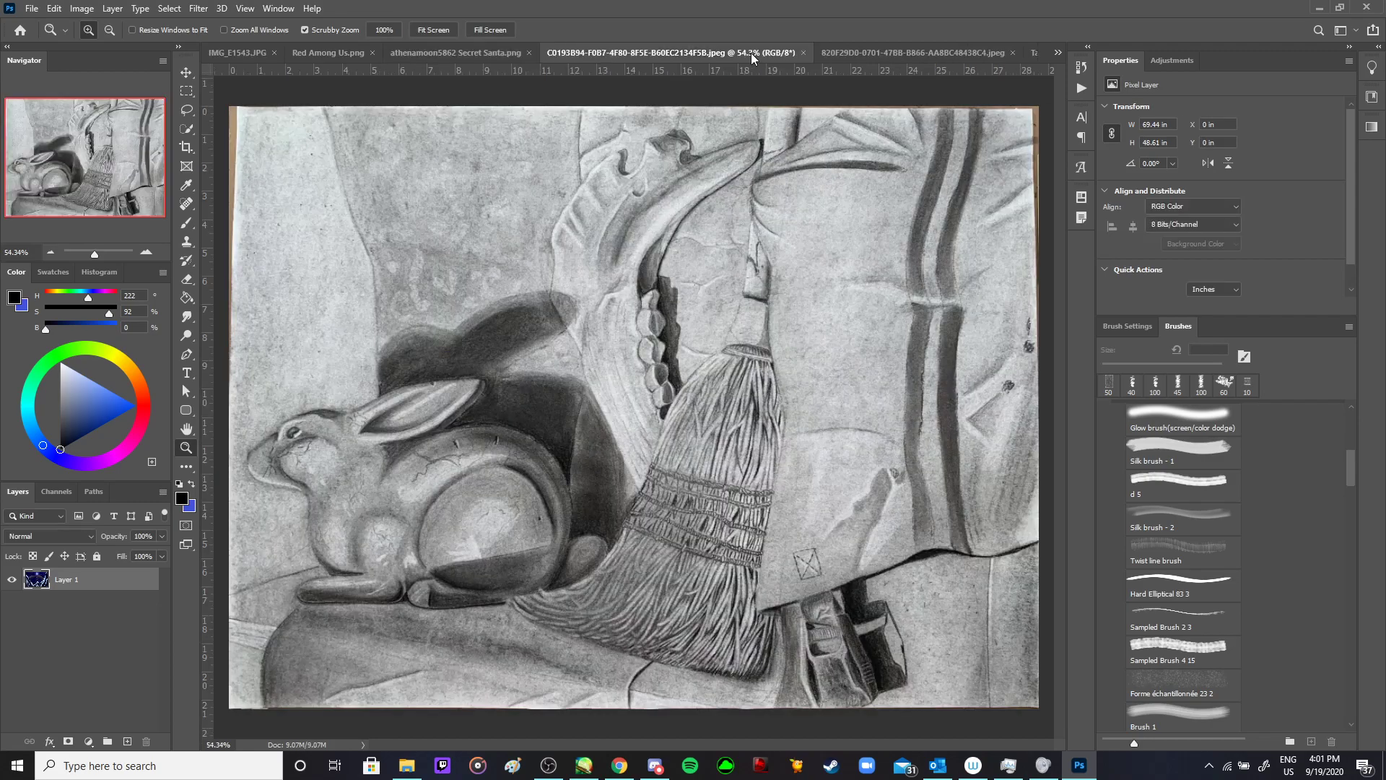
{"action": "left_click", "coordinate": [804, 51]}
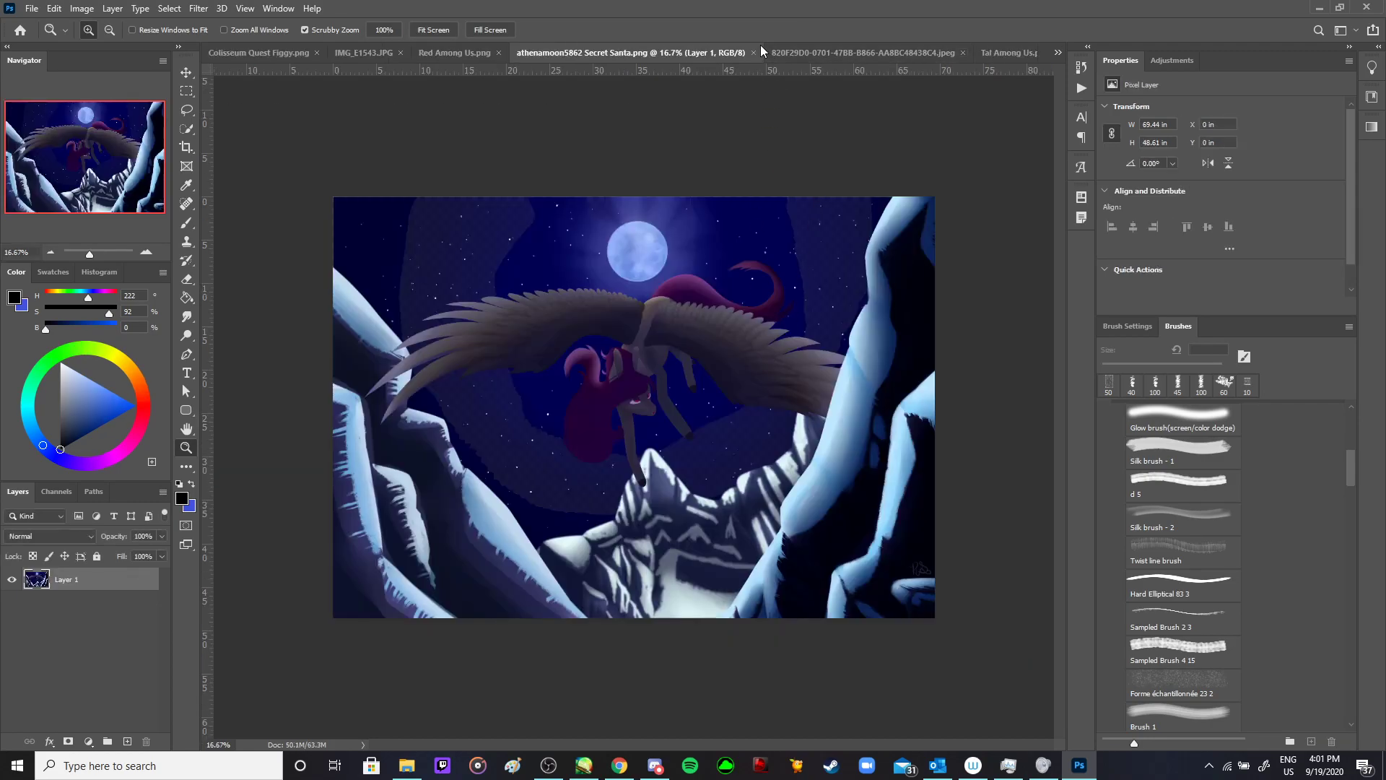
{"action": "left_click", "coordinate": [860, 52]}
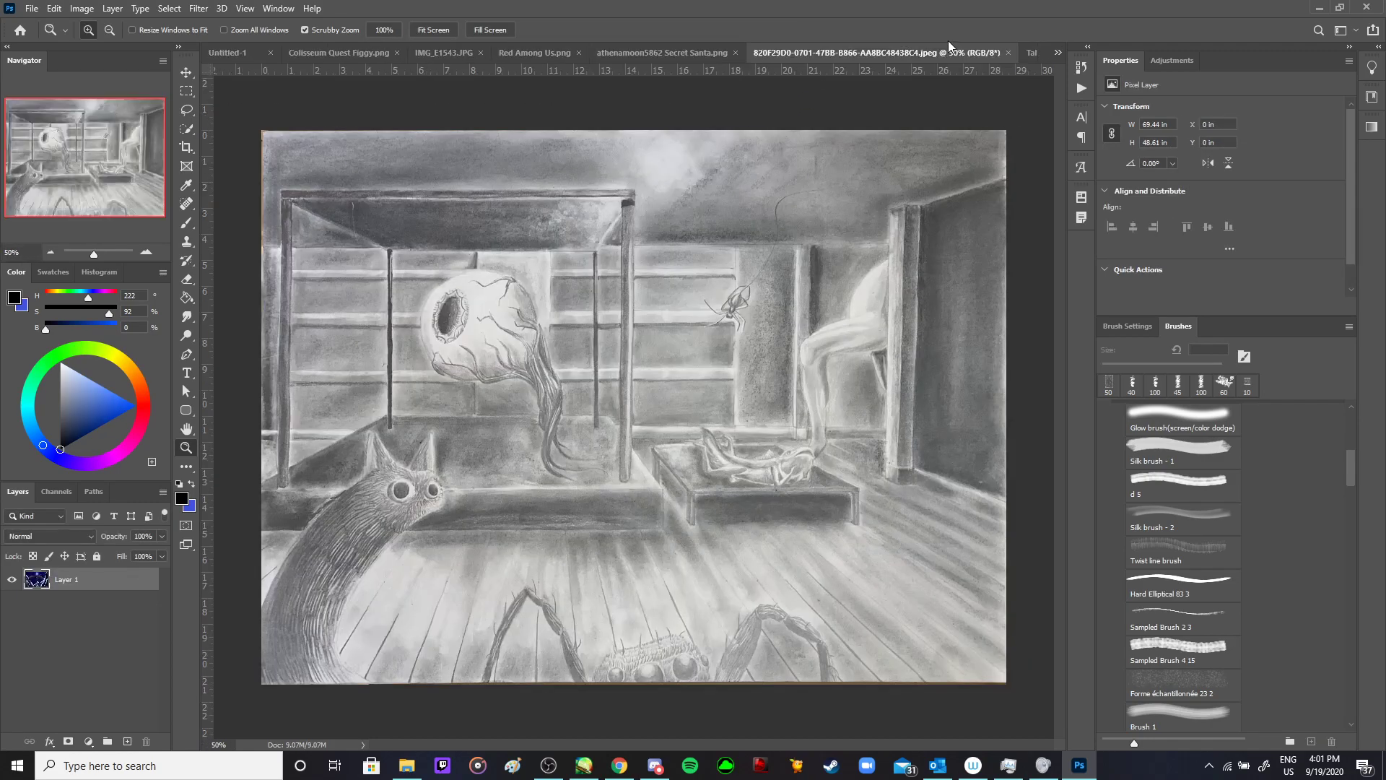
{"action": "left_click", "coordinate": [1007, 52]}
{"action": "left_click", "coordinate": [1008, 53]}
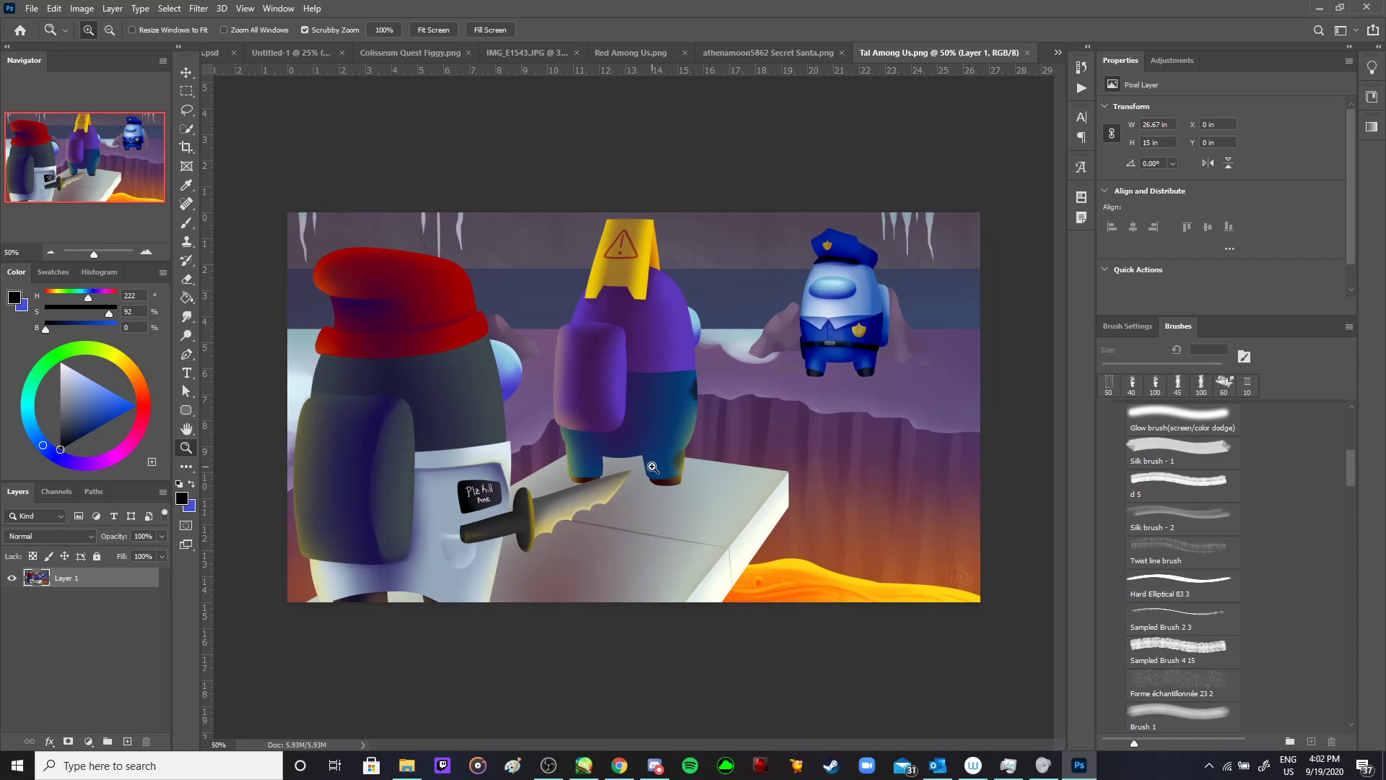
- Stop briefly on Secret Santa, then switch to the Red Among Us.png comic
{"action": "left_click", "coordinate": [754, 54]}
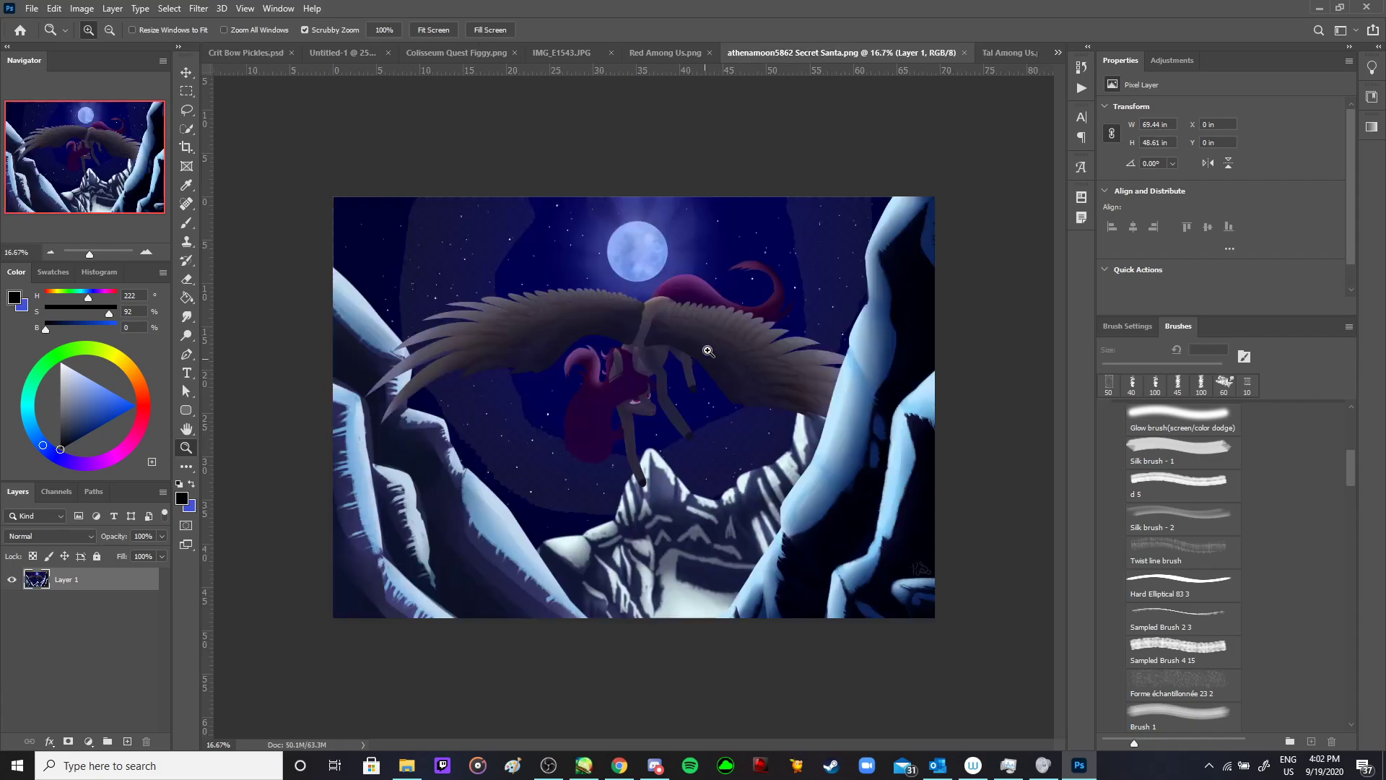
{"action": "left_click", "coordinate": [666, 53]}
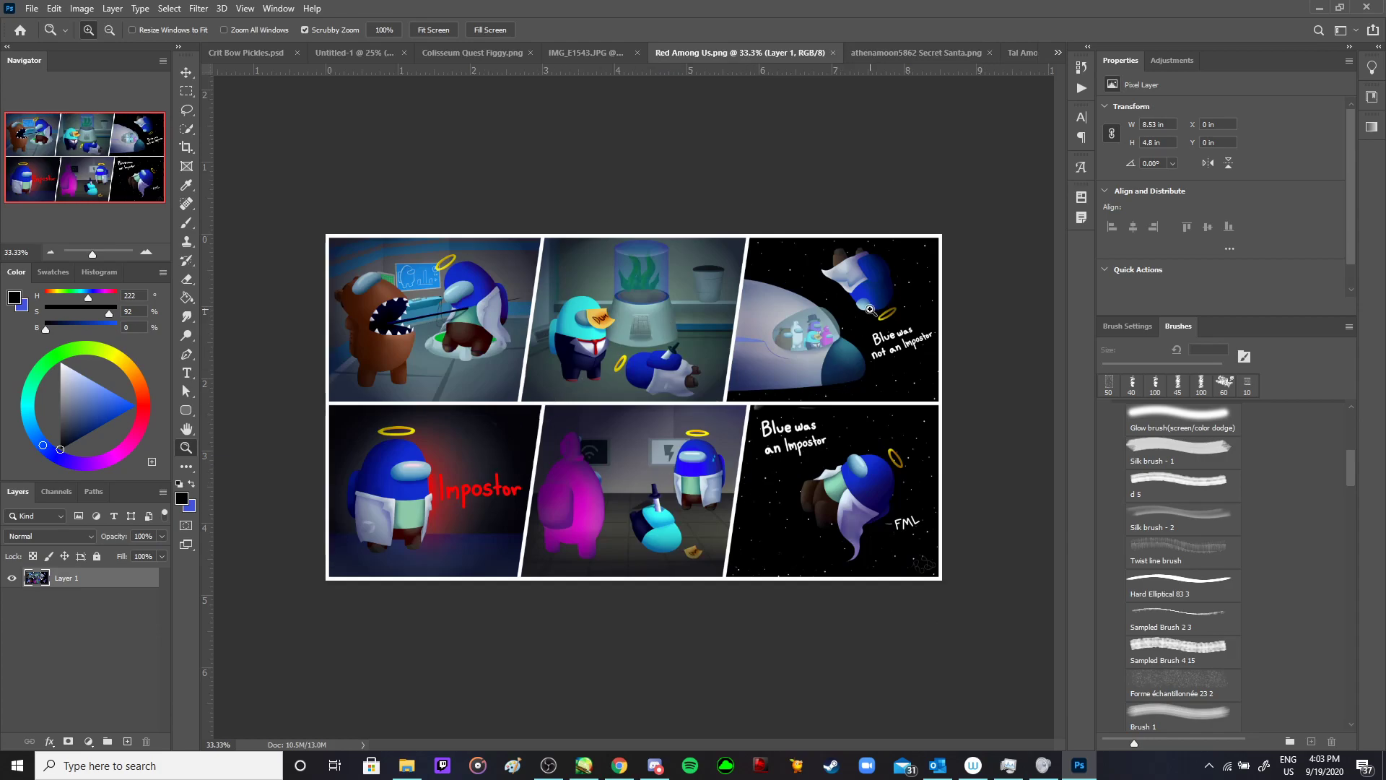
- Scrubby-zoom into the upper-right panel, zoom out, then zoom into the bottom-middle panel
{"action": "left_click_drag", "start_coordinate": [899, 302], "coordinate": [946, 300]}
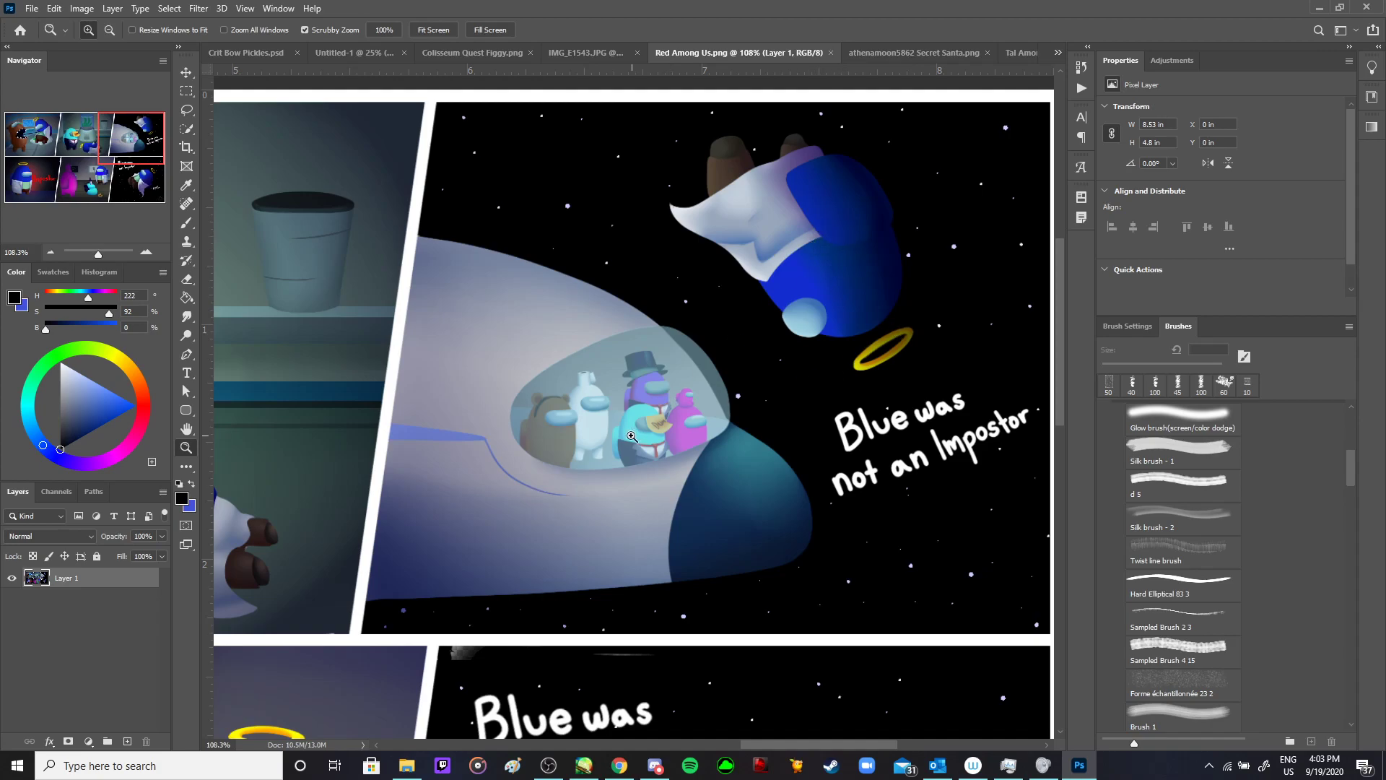
{"action": "left_click_drag", "start_coordinate": [647, 384], "coordinate": [602, 379]}
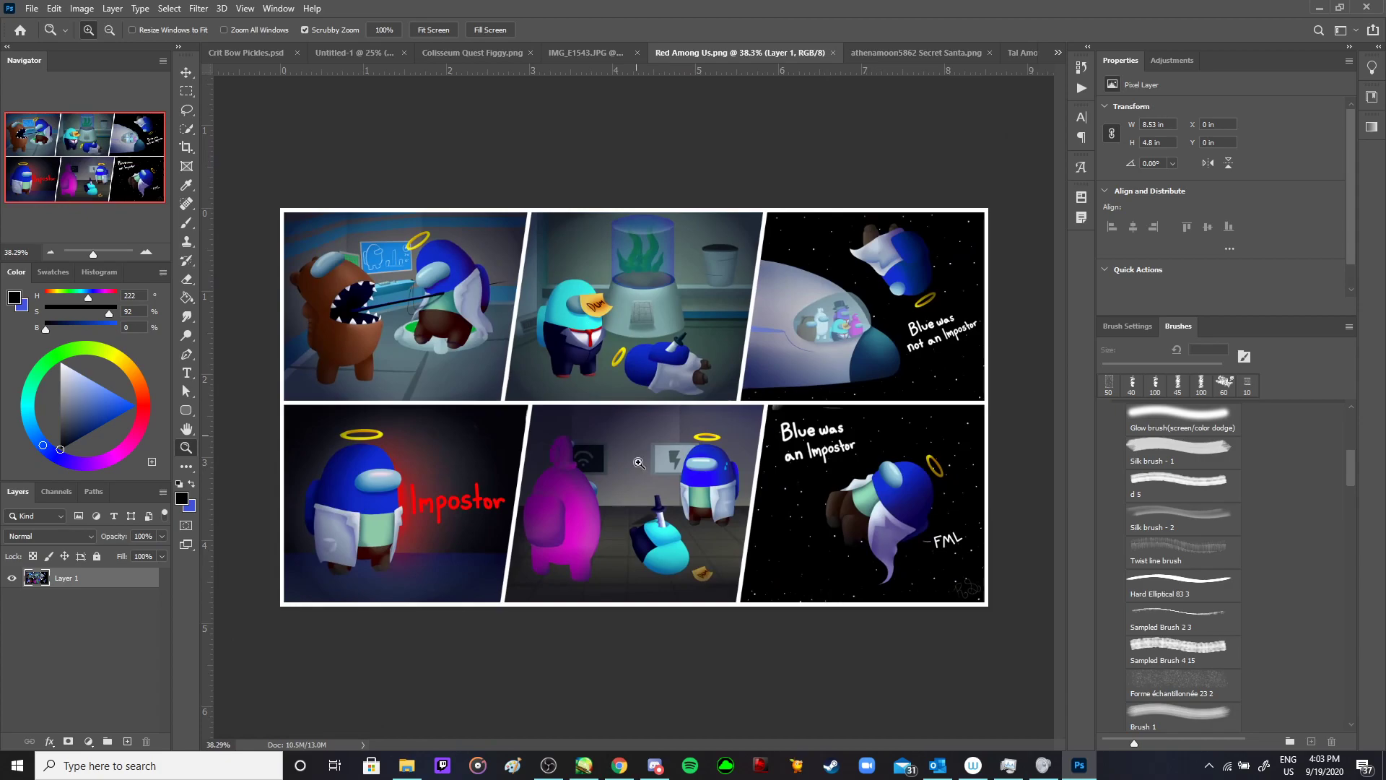
{"action": "left_click_drag", "start_coordinate": [599, 572], "coordinate": [645, 581]}
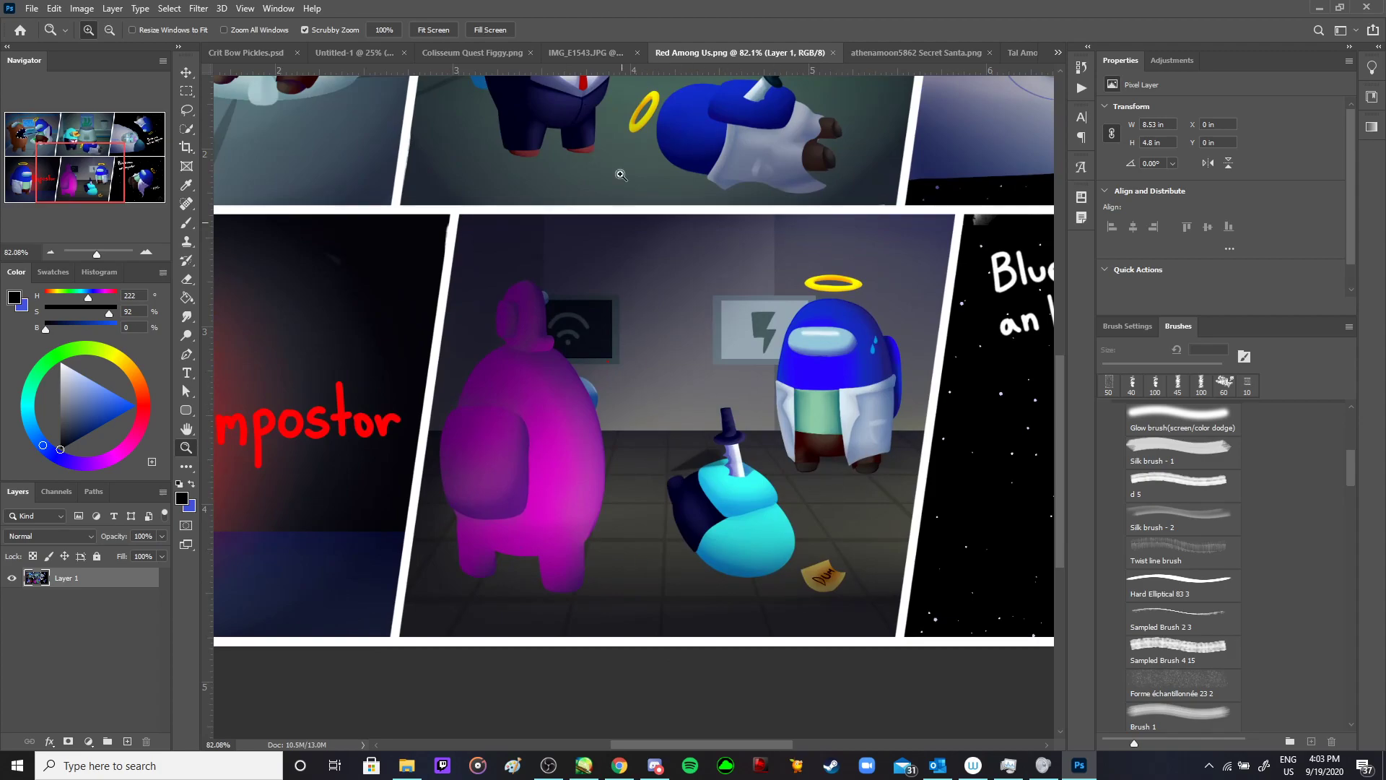
- Close the IMG_E1543.JPG photo without saving
{"action": "left_click", "coordinate": [563, 56]}
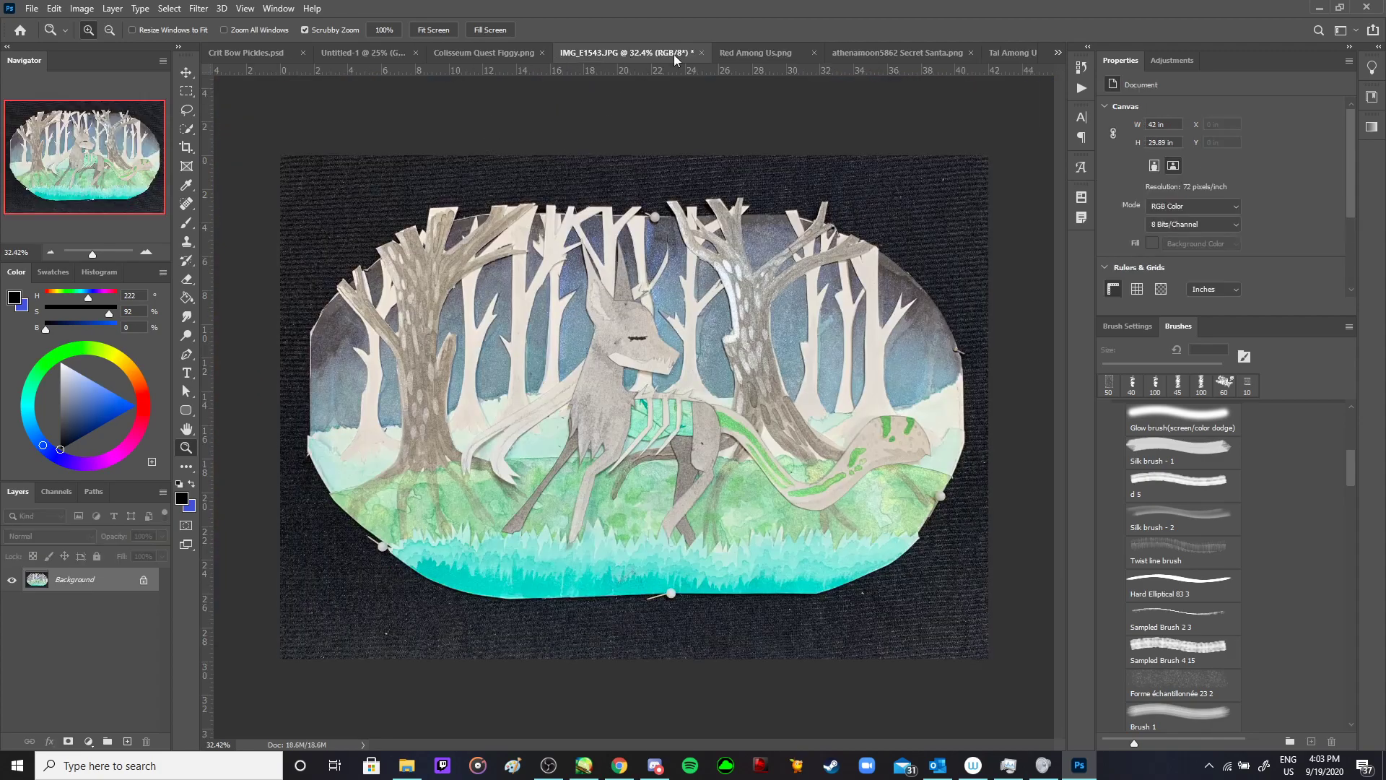
{"action": "left_click", "coordinate": [700, 54]}
{"action": "left_click", "coordinate": [712, 431]}
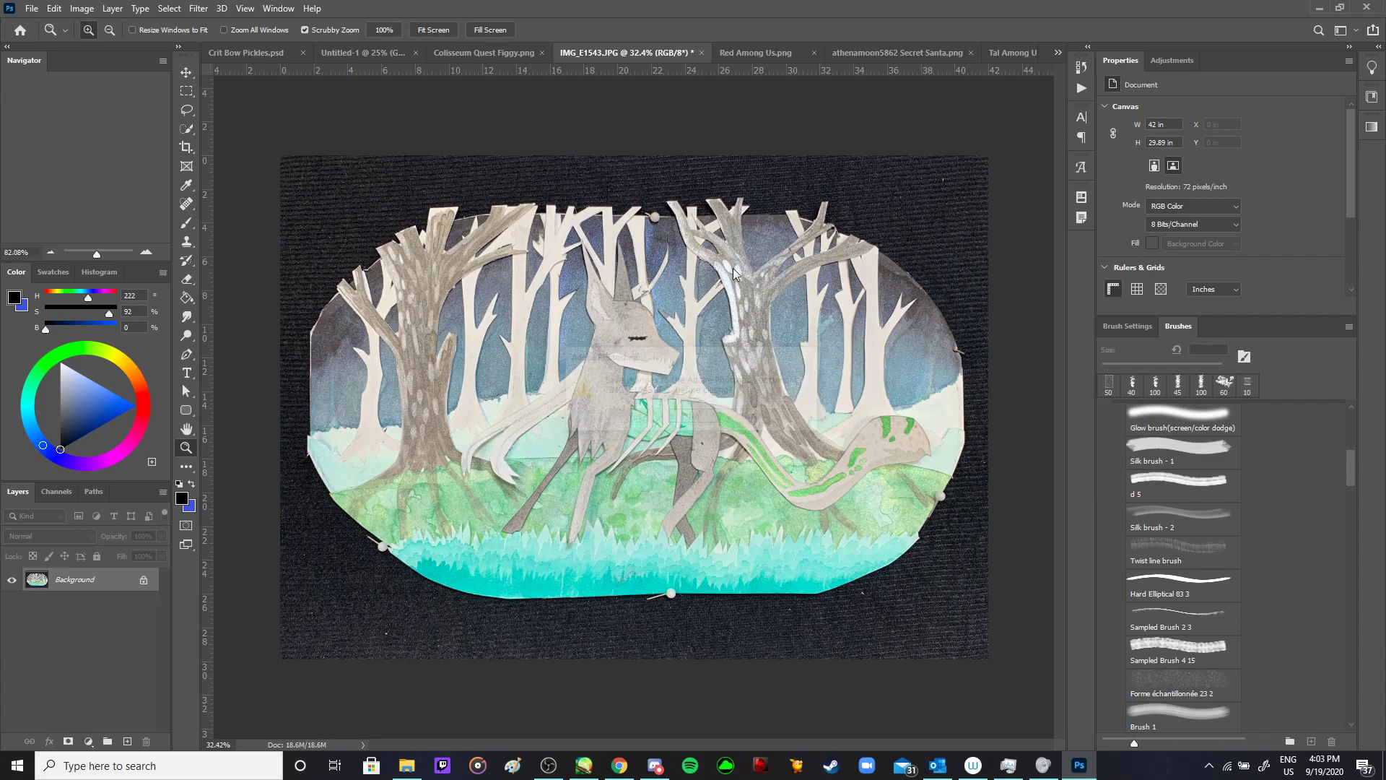
- Close the Red Among Us comic, show Colisseum Quest Figgy, and bring up Discord
{"action": "left_click", "coordinate": [770, 52]}
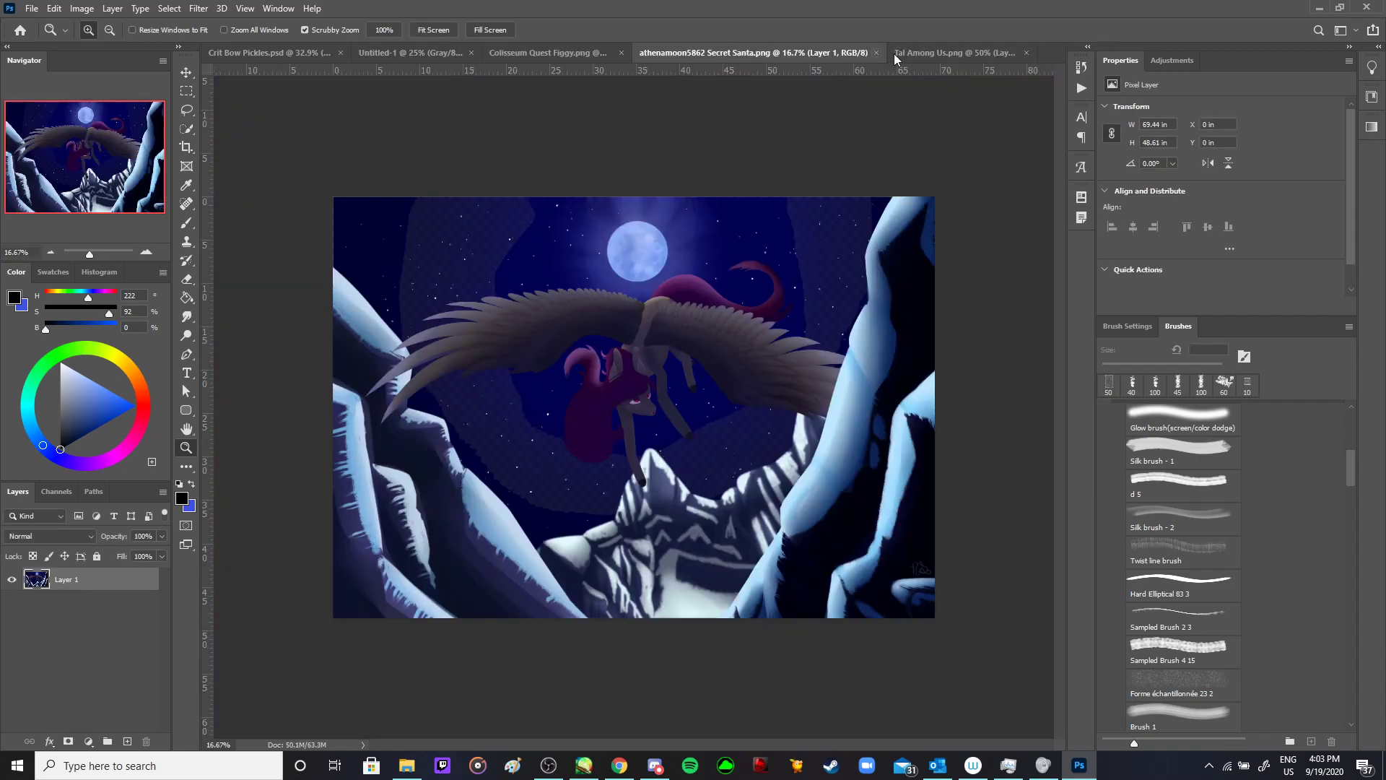
{"action": "left_click", "coordinate": [560, 58]}
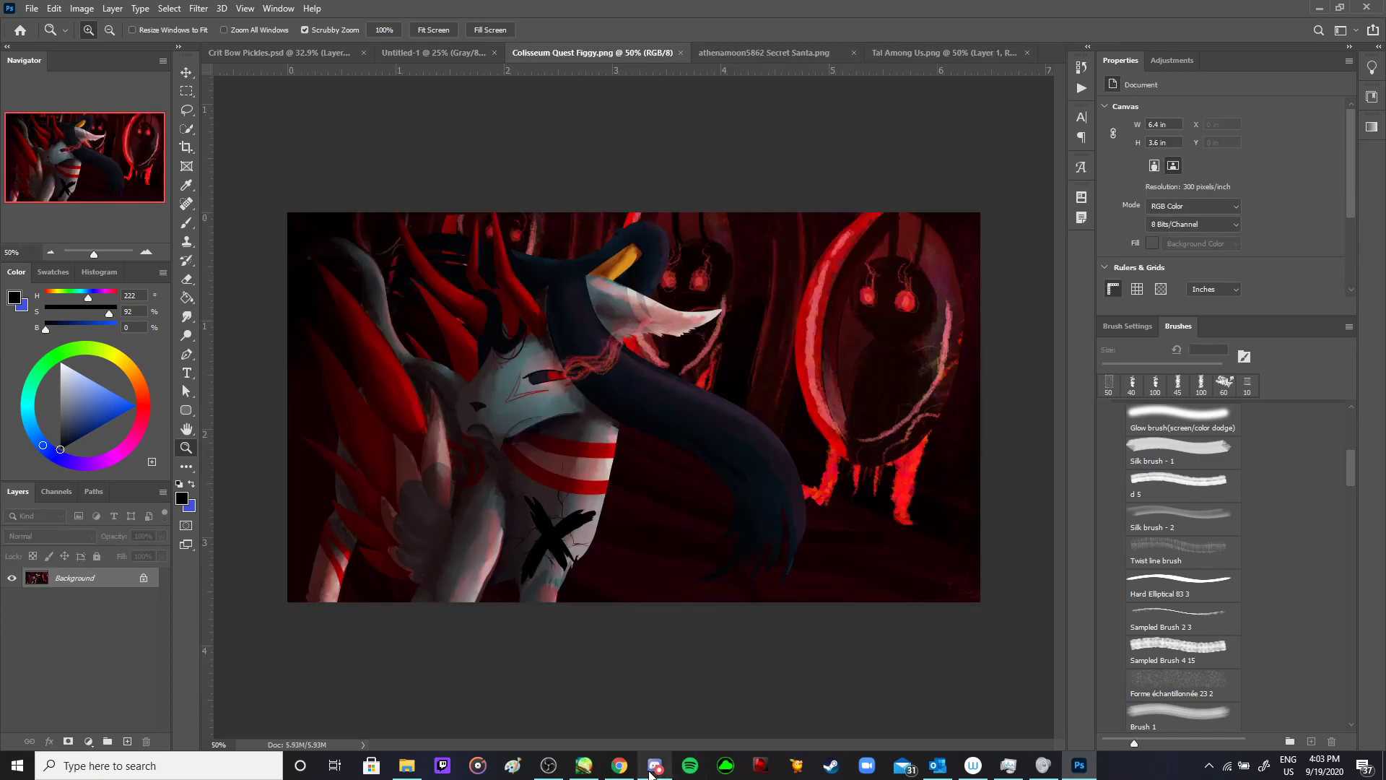
{"action": "left_click", "coordinate": [654, 767]}
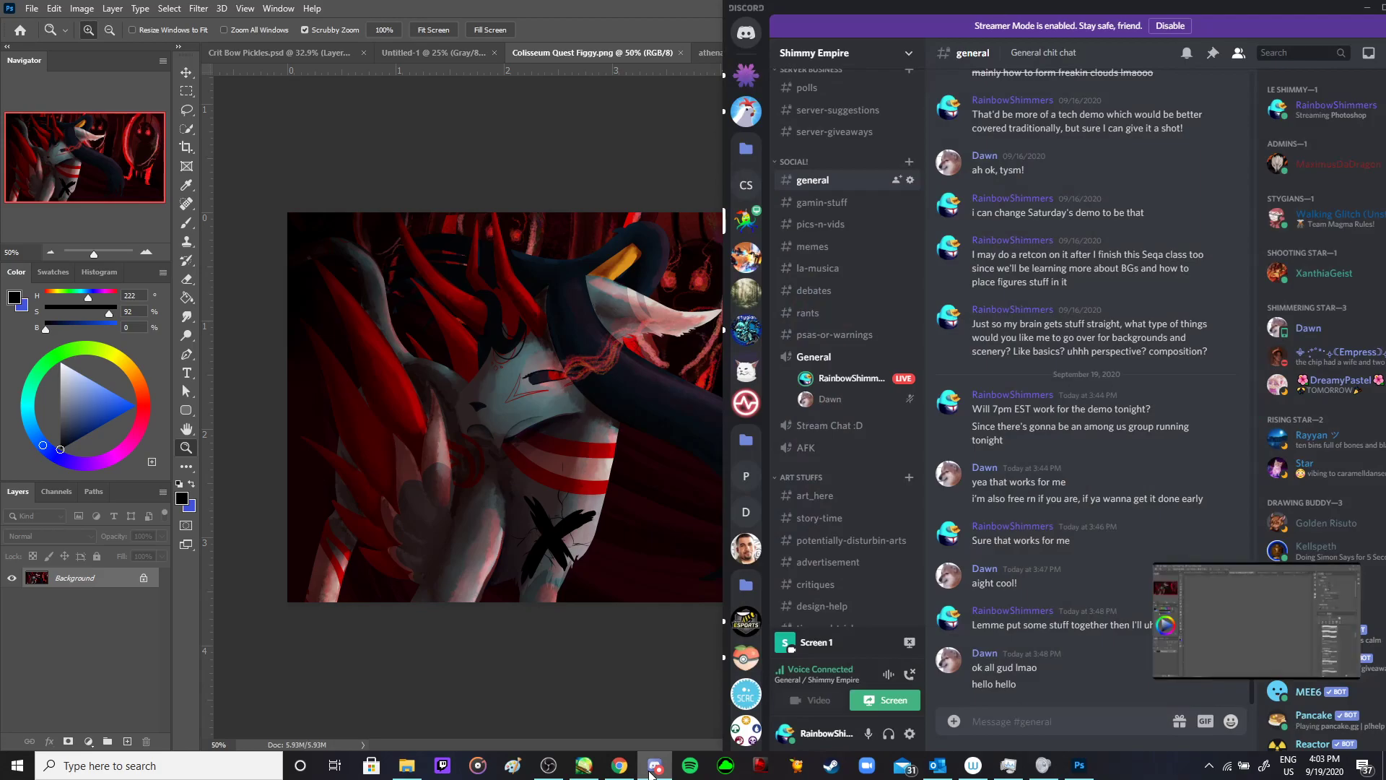
- Minimize Discord from the taskbar to return to the Colisseum Quest Figgy painting
{"action": "left_click", "coordinate": [654, 767]}
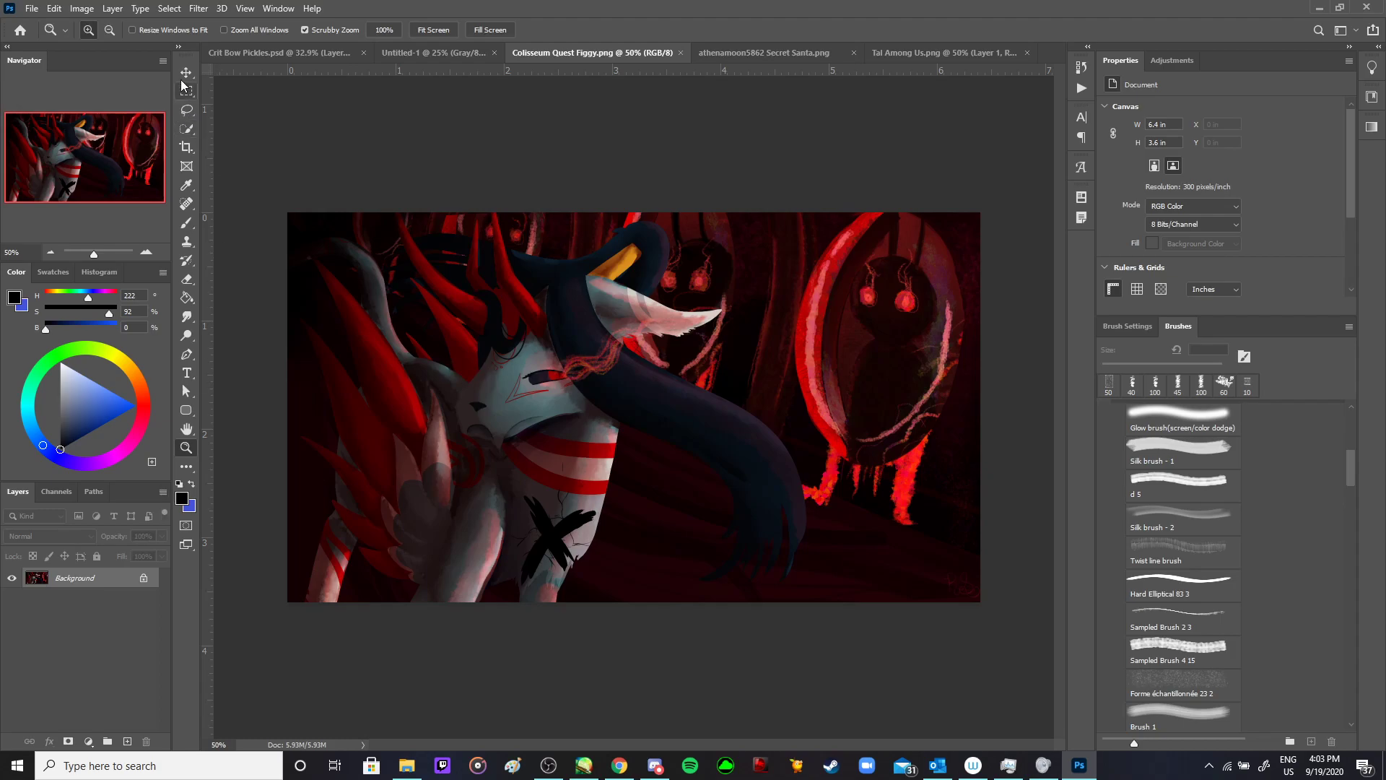
- Pick the Crop tool with a Grid (rule of thirds) overlay and nudge the crop box's left edge
{"action": "left_click", "coordinate": [186, 168]}
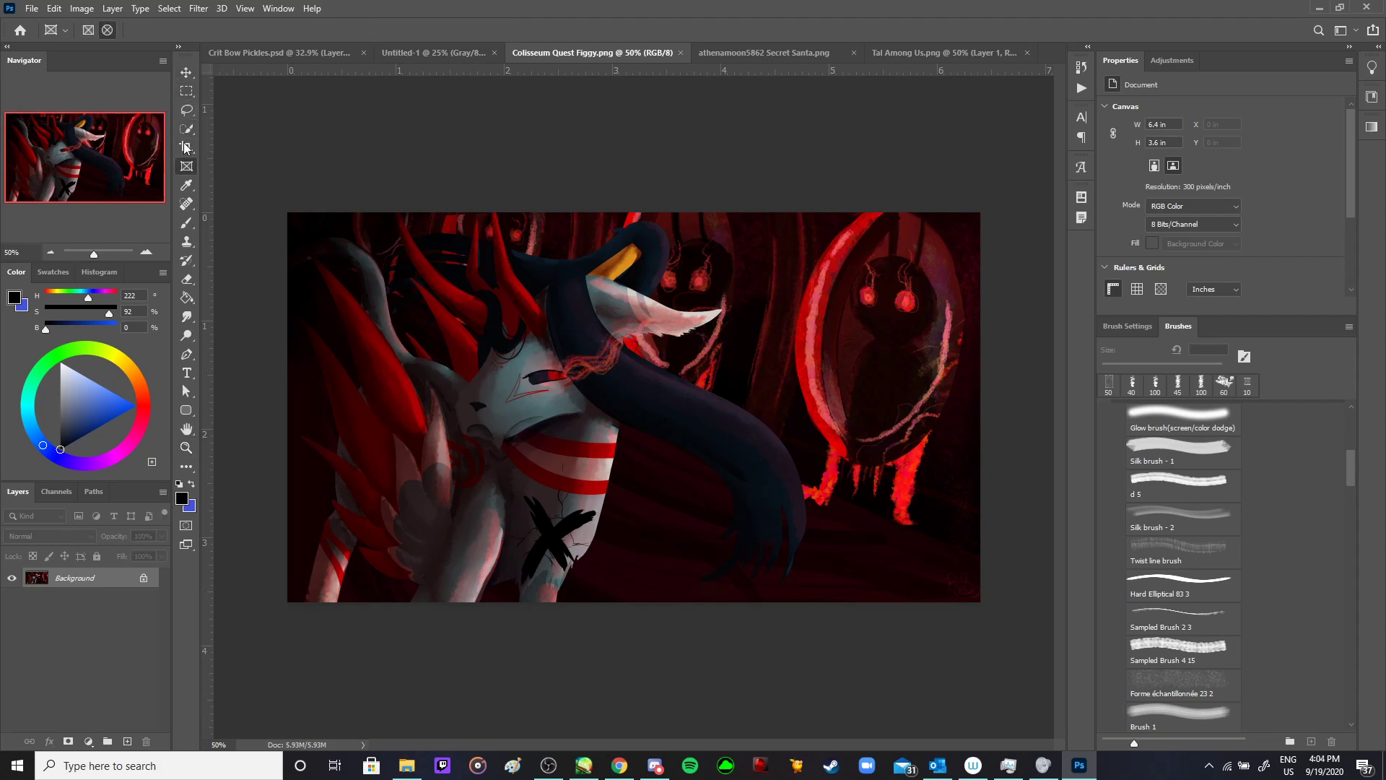
{"action": "left_click", "coordinate": [186, 148]}
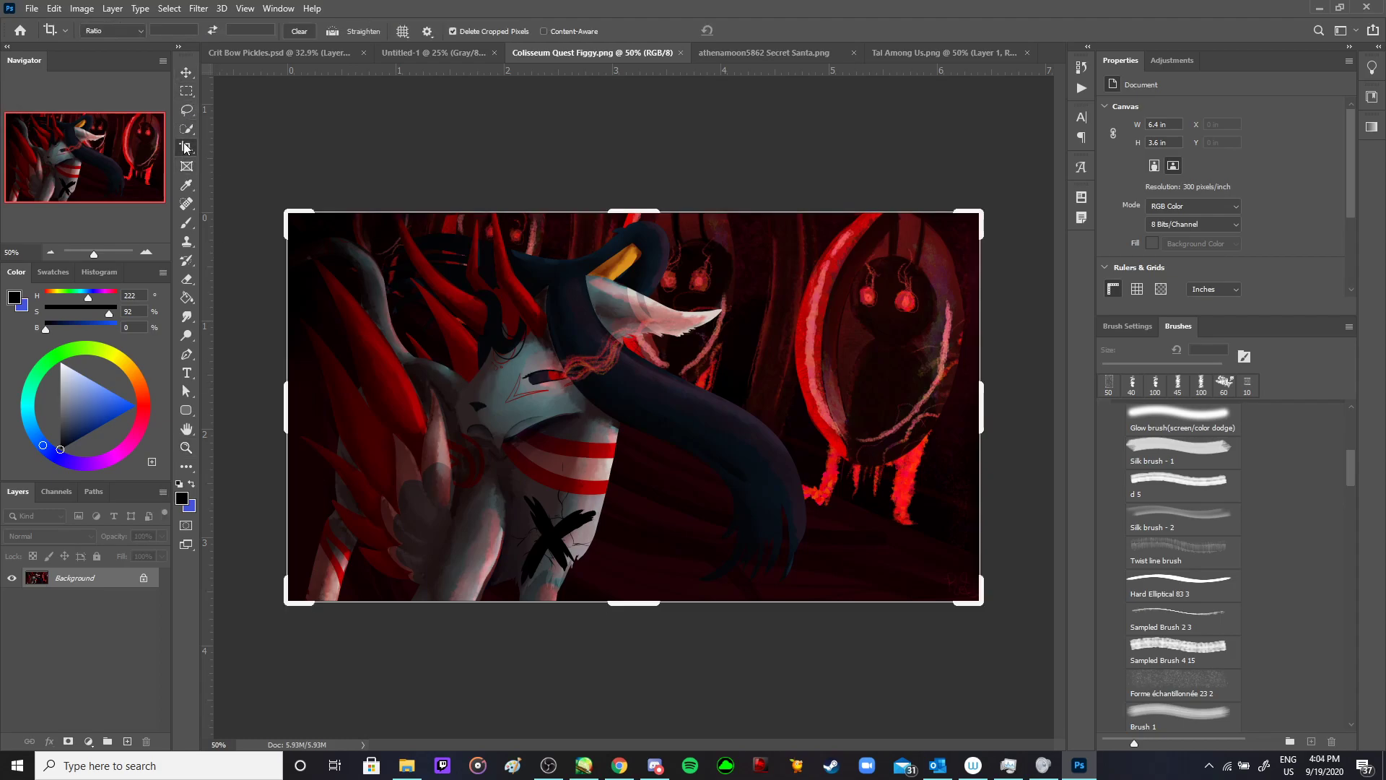
{"action": "left_click", "coordinate": [404, 32]}
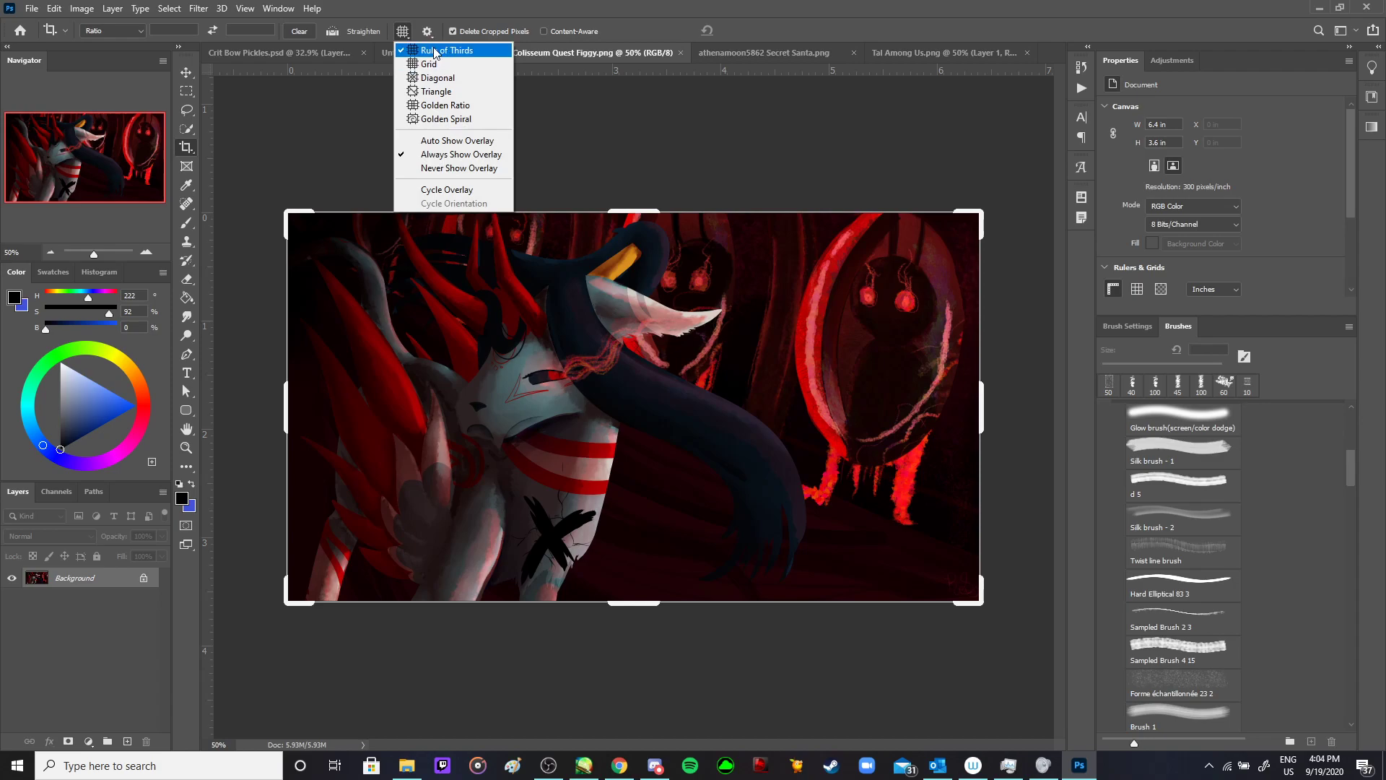
{"action": "left_click", "coordinate": [419, 51]}
{"action": "left_click", "coordinate": [401, 34]}
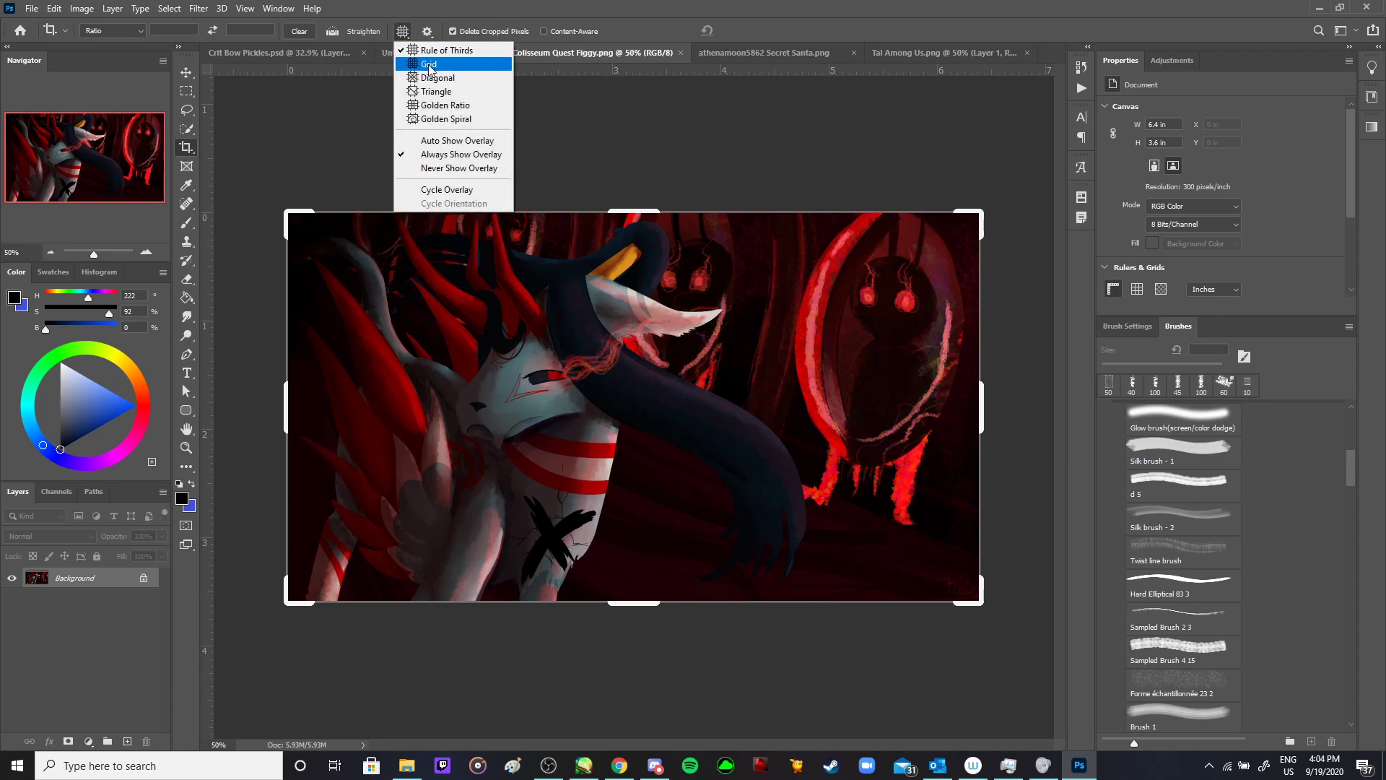
{"action": "left_click", "coordinate": [438, 120]}
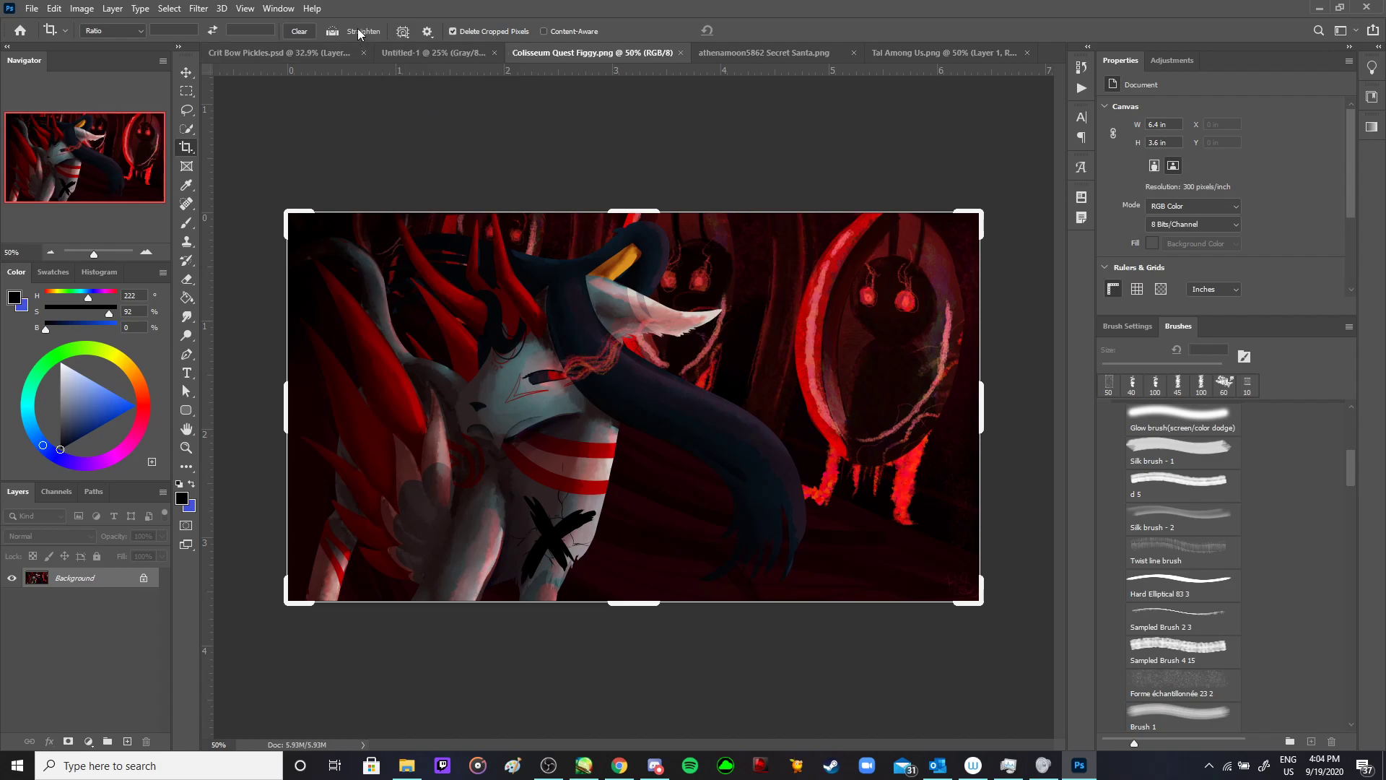
{"action": "left_click", "coordinate": [403, 31]}
{"action": "left_click", "coordinate": [434, 59]}
{"action": "left_click_drag", "start_coordinate": [284, 408], "coordinate": [284, 408]}
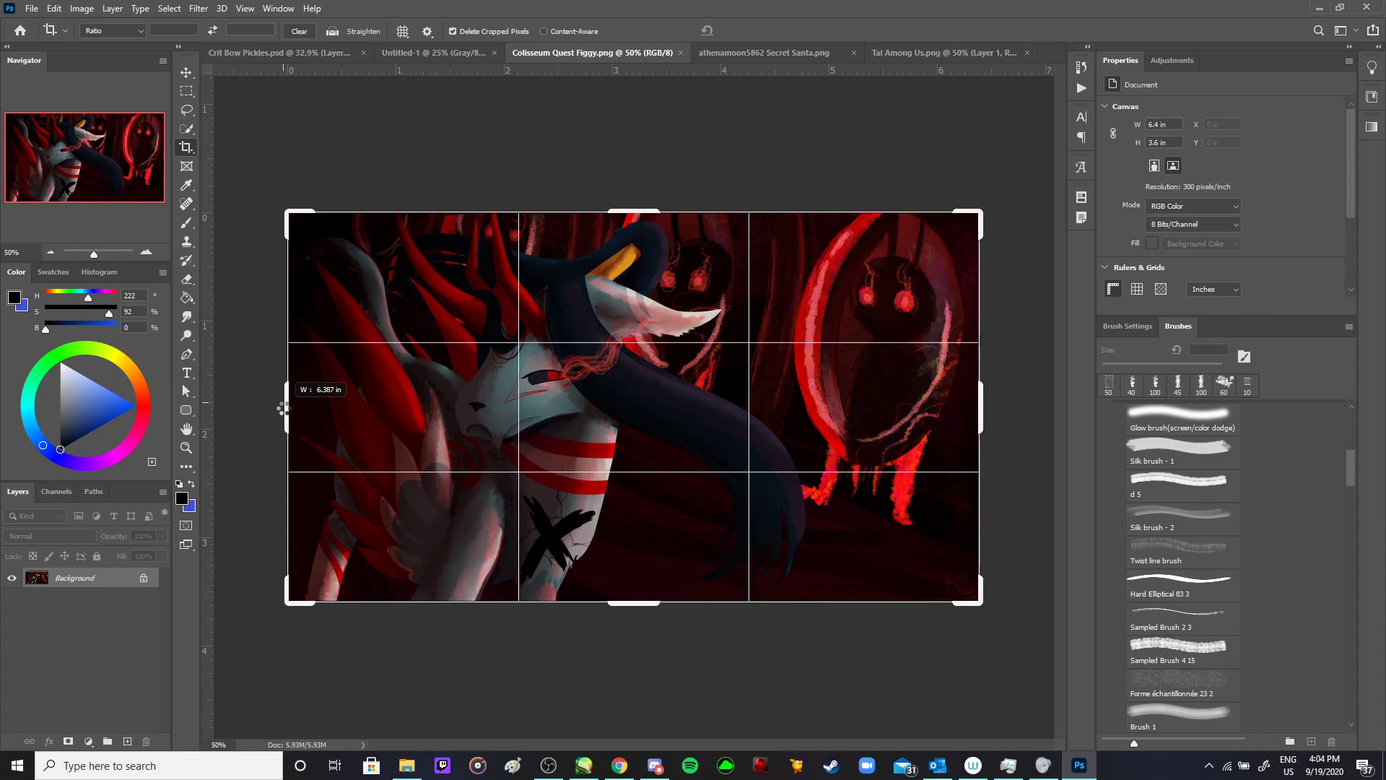
{"action": "left_click_drag", "start_coordinate": [283, 409], "coordinate": [283, 409]}
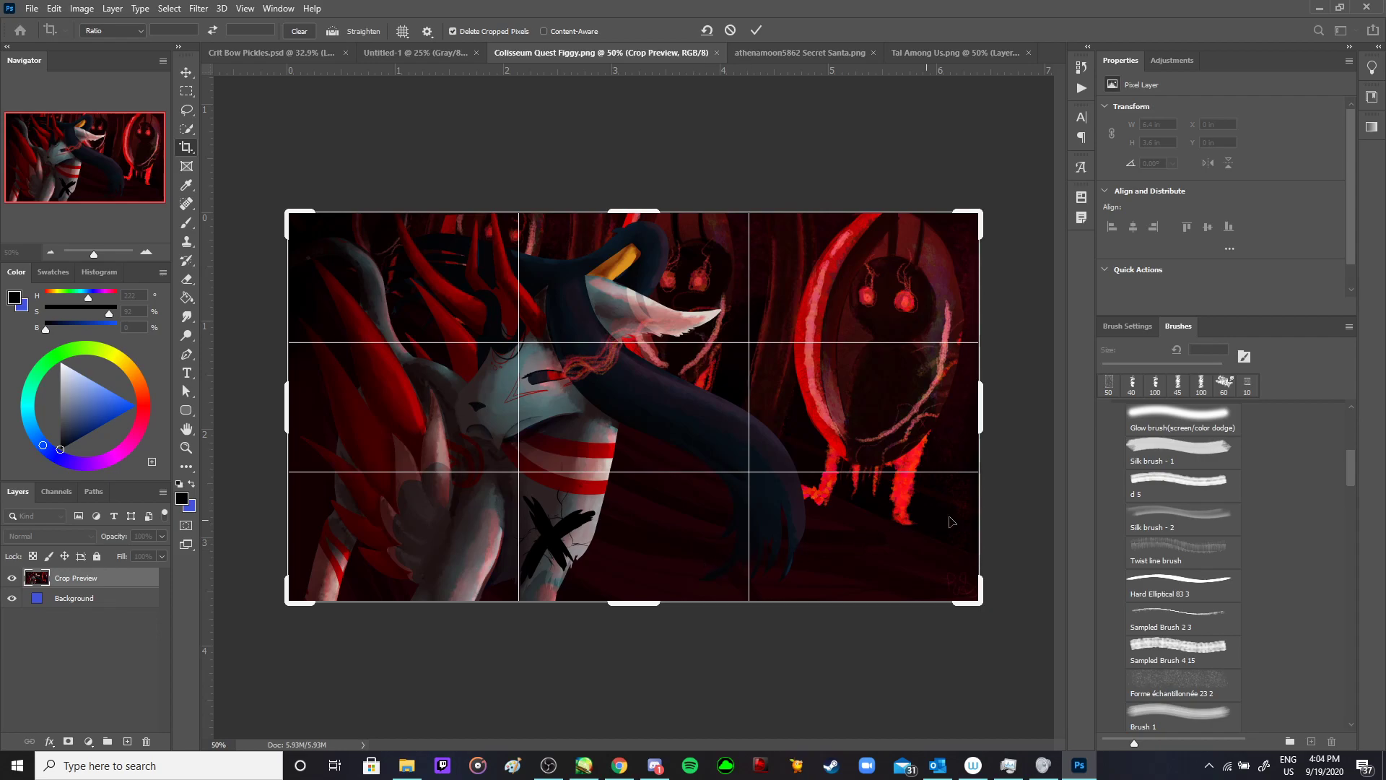
- Rotate the crop about -4.5° and commit it, leaving a 5.36 × 3.02 in canvas
{"action": "left_click_drag", "start_coordinate": [976, 498], "coordinate": [1006, 402]}
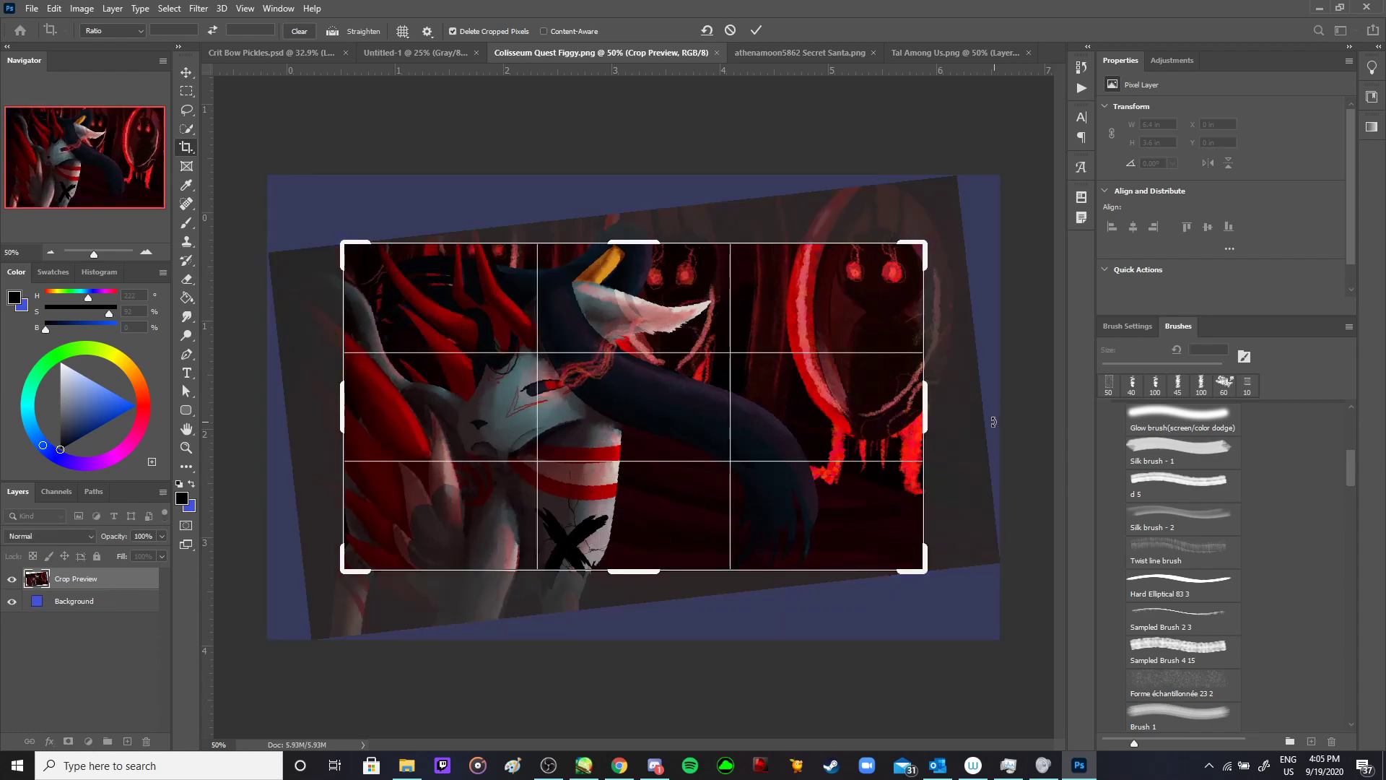
{"action": "key", "text": "Return"}
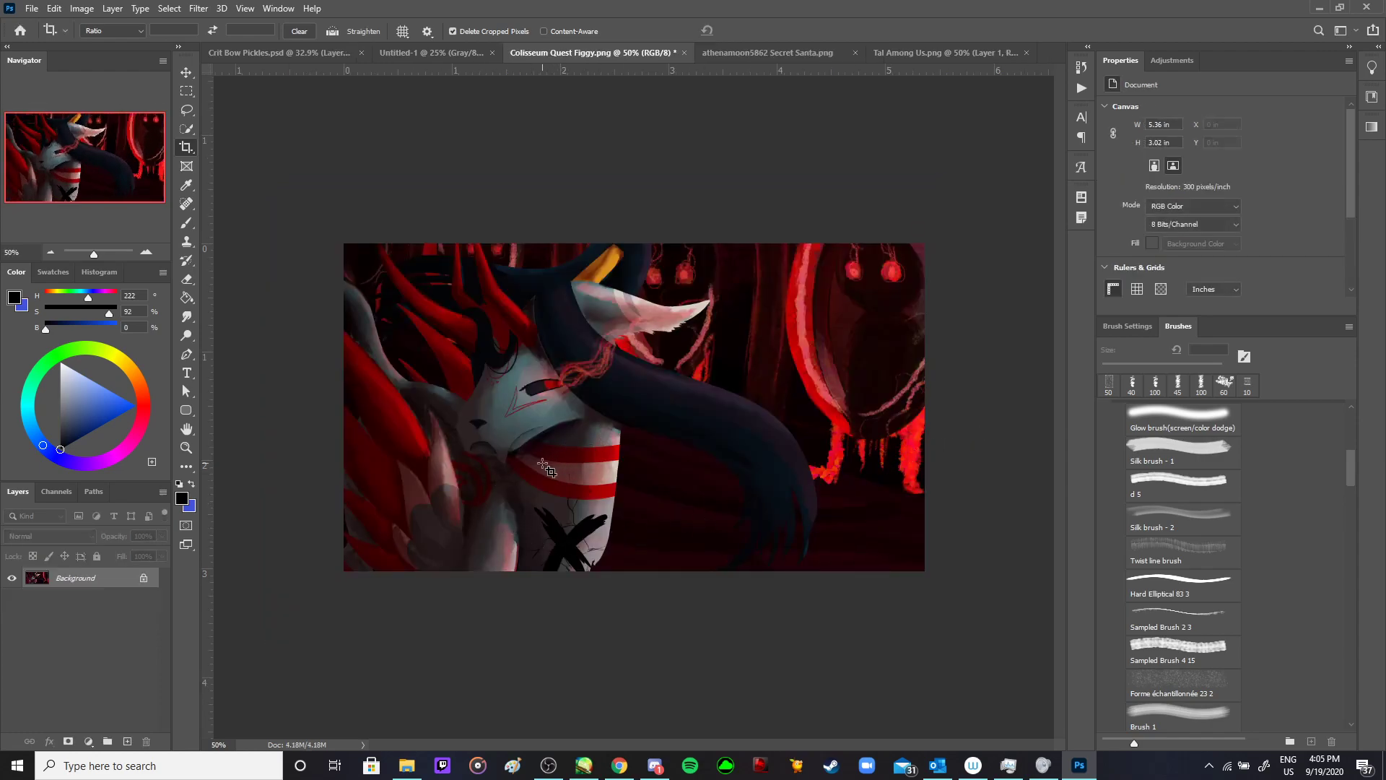
- Switch to PaintTool SAI and open Colisseum Quest Figgy.png from the My Art folder
{"action": "left_click", "coordinate": [31, 8]}
{"action": "left_click", "coordinate": [423, 155]}
{"action": "mouse_move", "coordinate": [578, 773]}
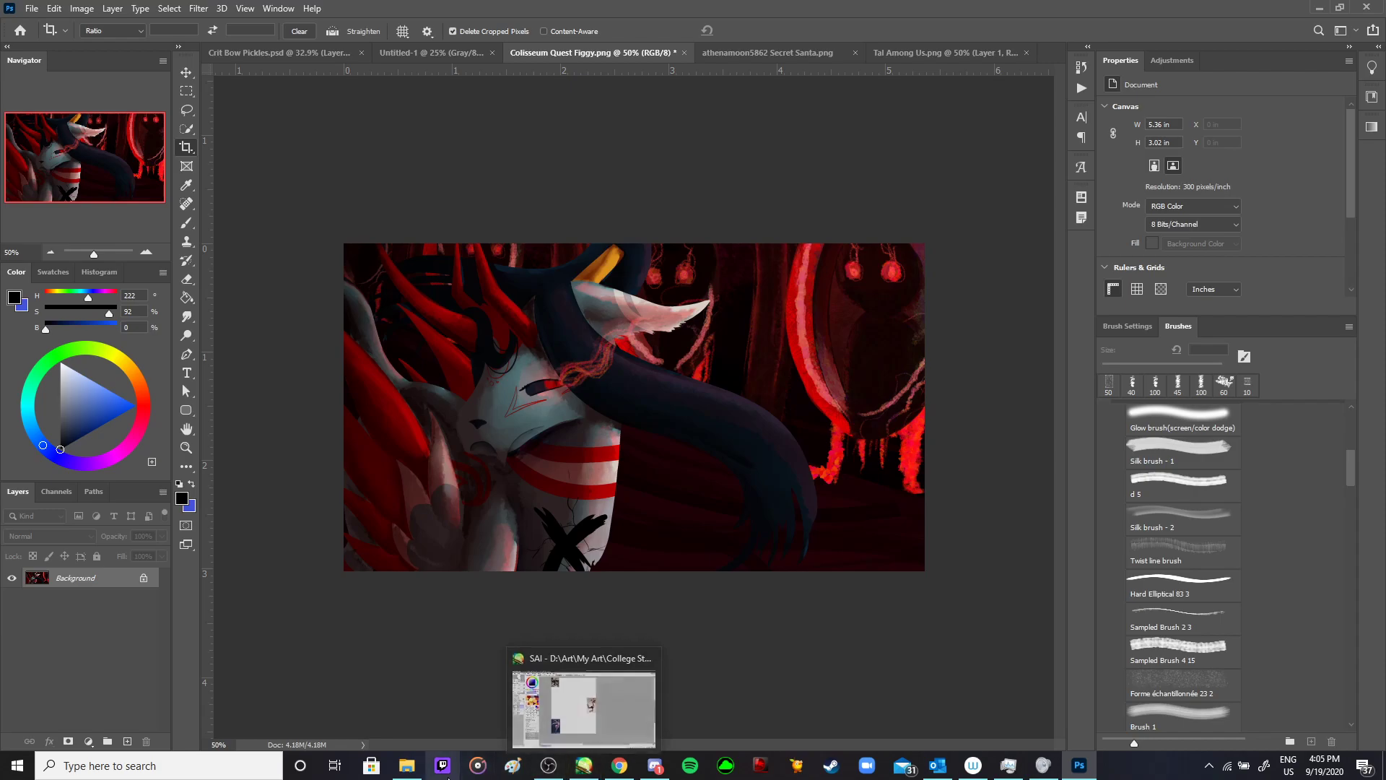
{"action": "left_click", "coordinate": [571, 776]}
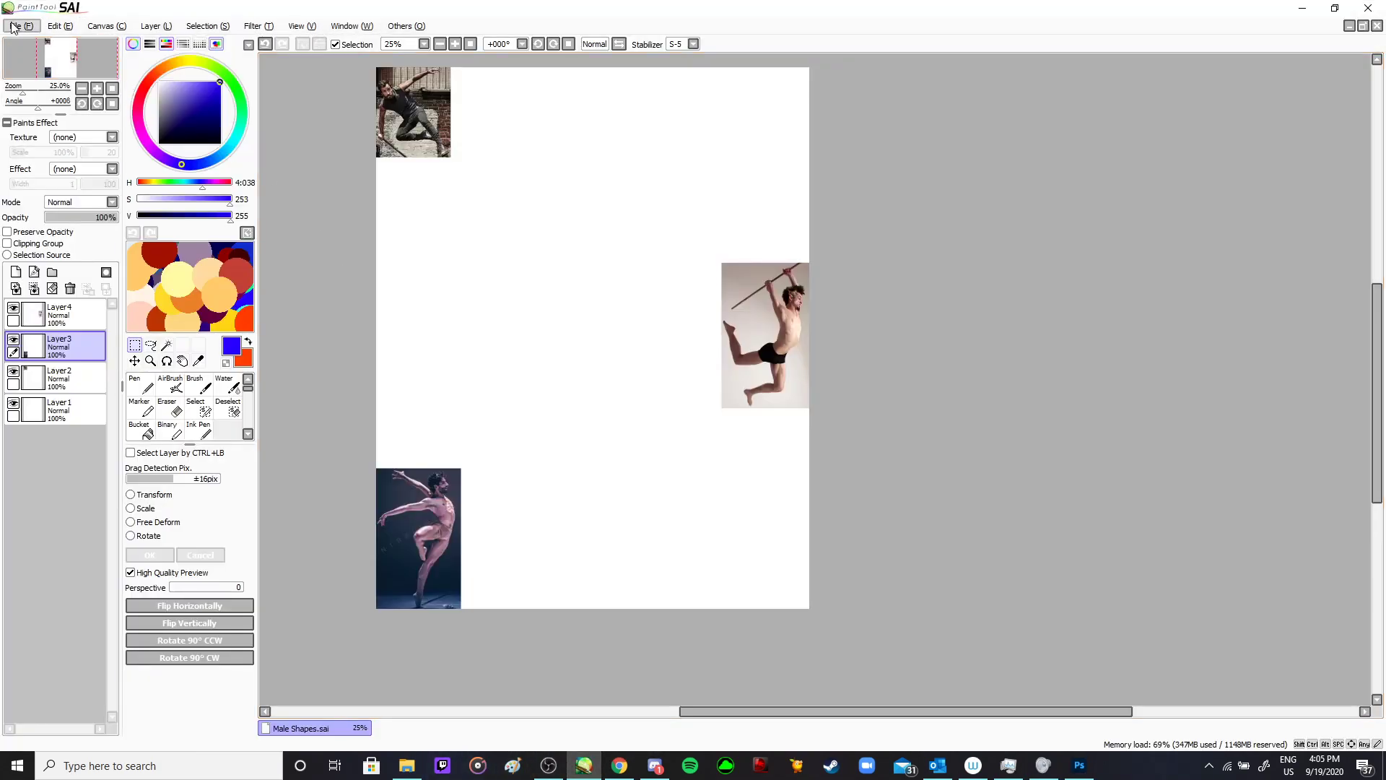
{"action": "left_click", "coordinate": [21, 26]}
{"action": "left_click", "coordinate": [159, 99]}
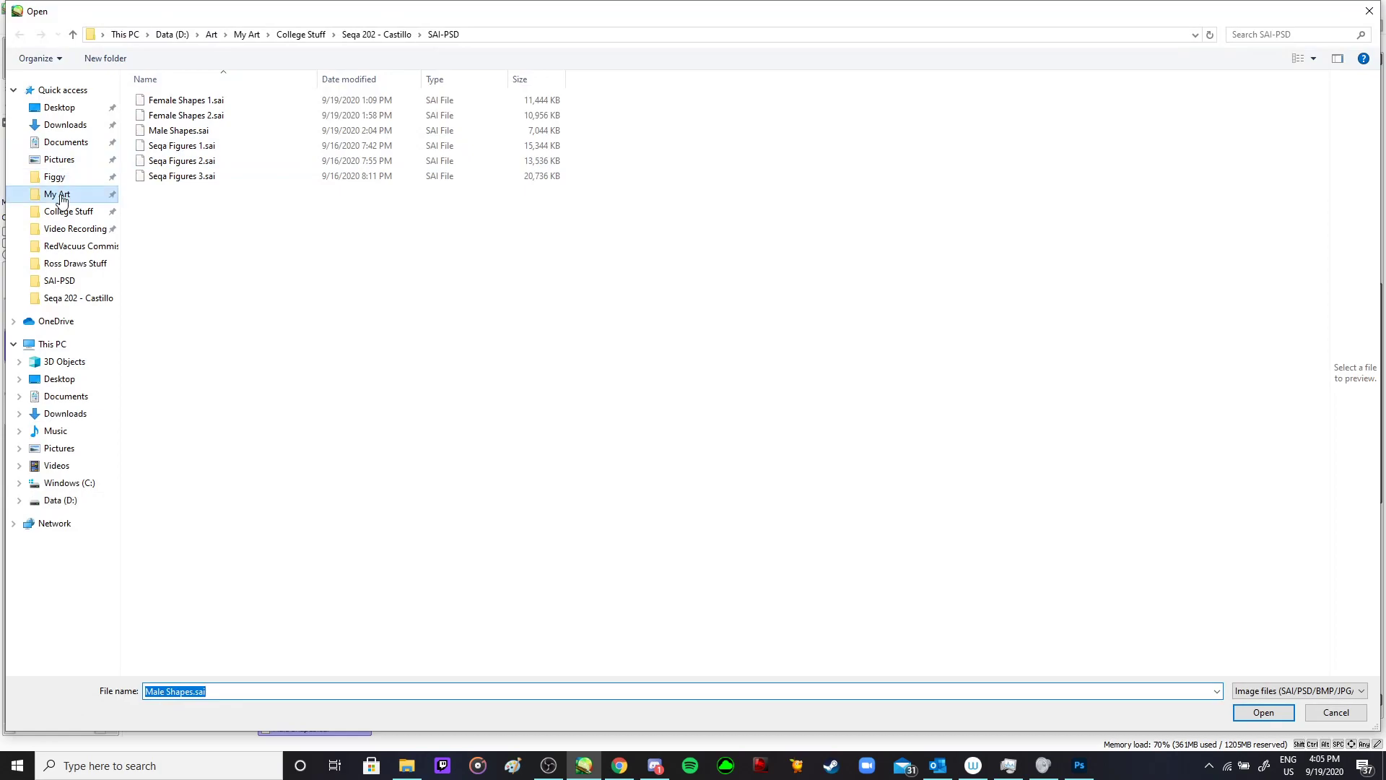
{"action": "left_click", "coordinate": [63, 192]}
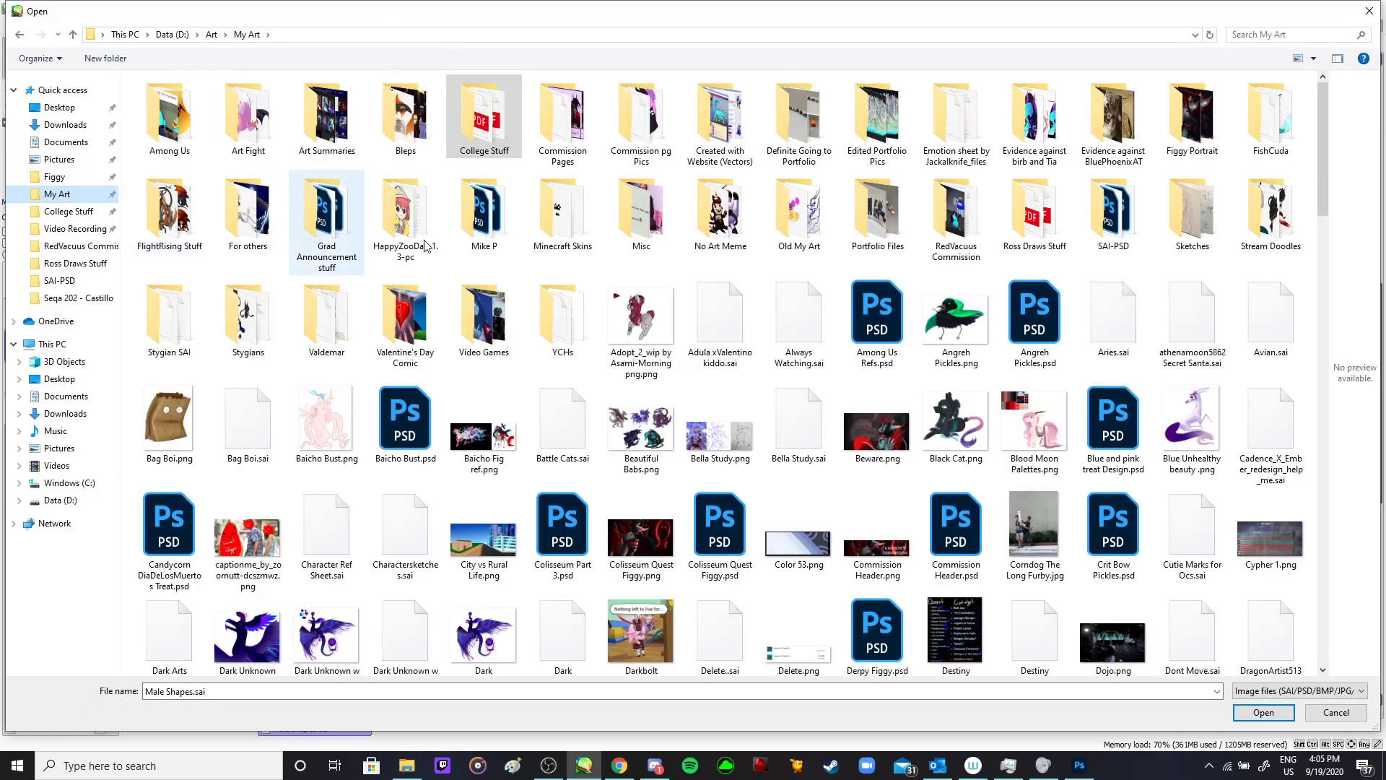
{"action": "scroll", "coordinate": [761, 318], "scroll_direction": "down", "scroll_amount": 3}
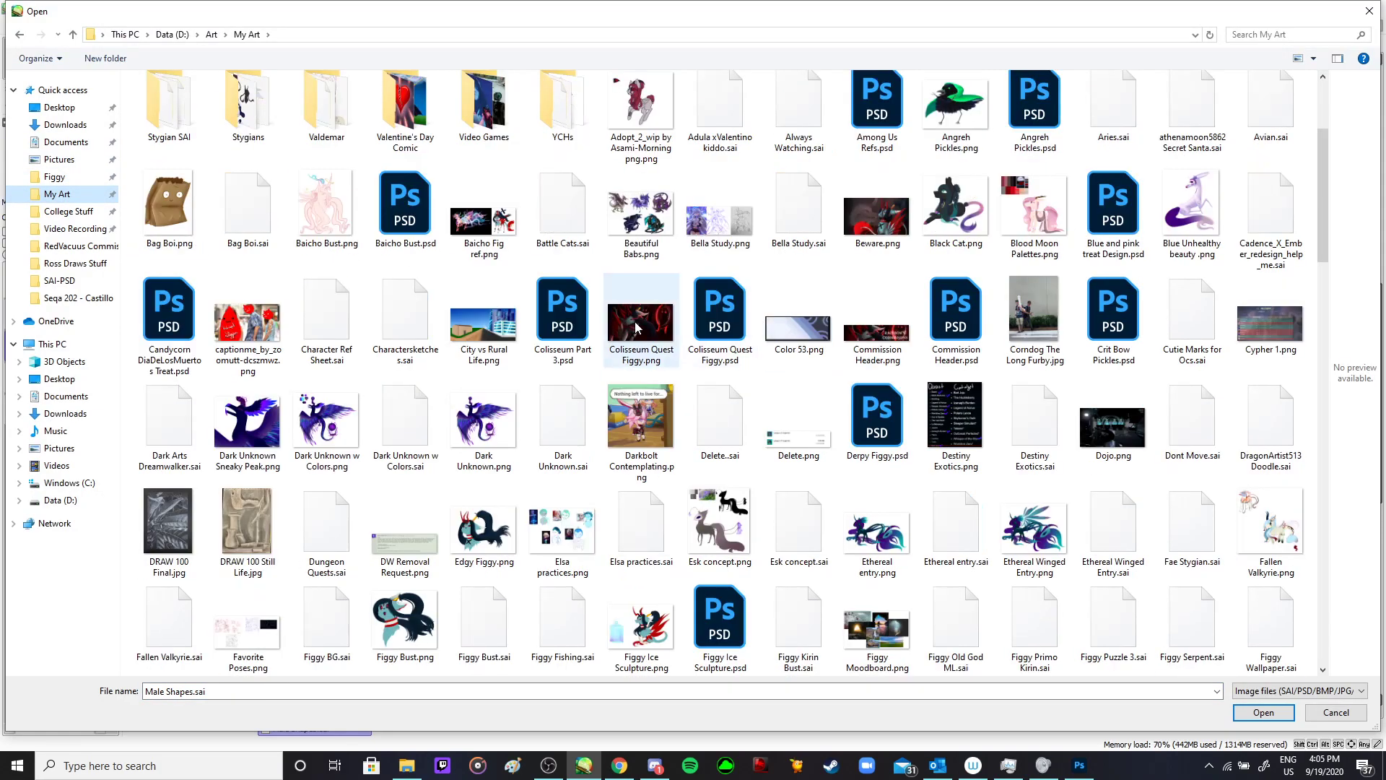
{"action": "double_click", "coordinate": [635, 328]}
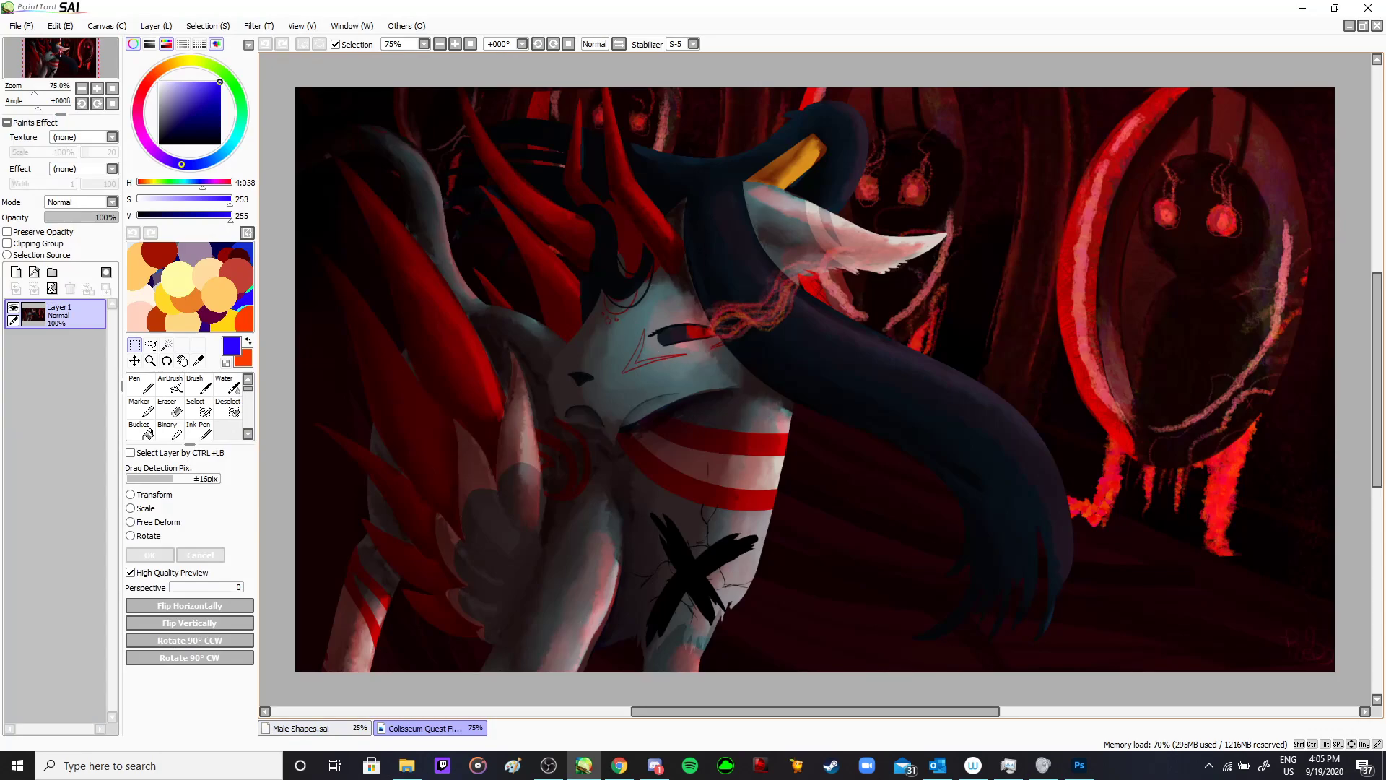
- Tile Photoshop on the left and SAI on the right, hiding the panels in both
{"action": "left_click", "coordinate": [1336, 8]}
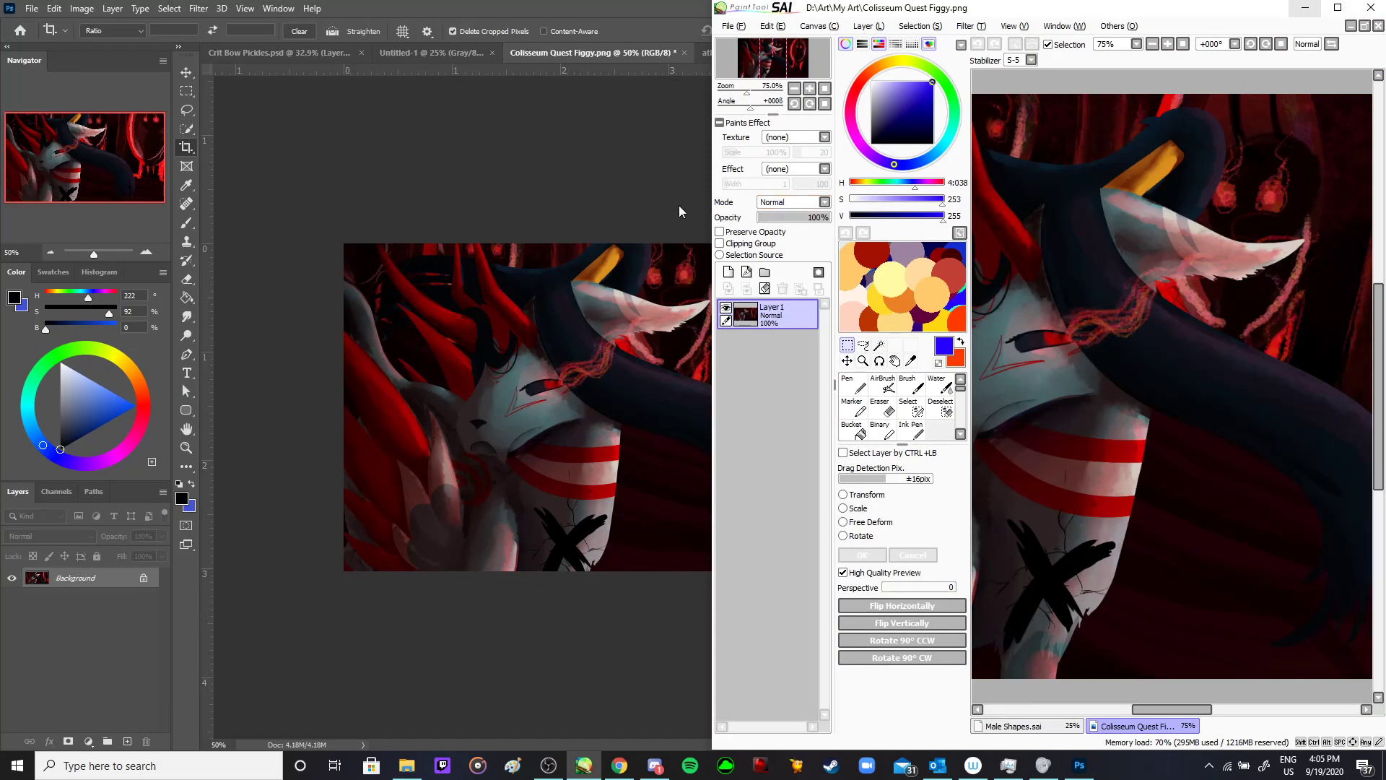
{"action": "left_click", "coordinate": [1305, 7]}
{"action": "left_click", "coordinate": [1341, 8]}
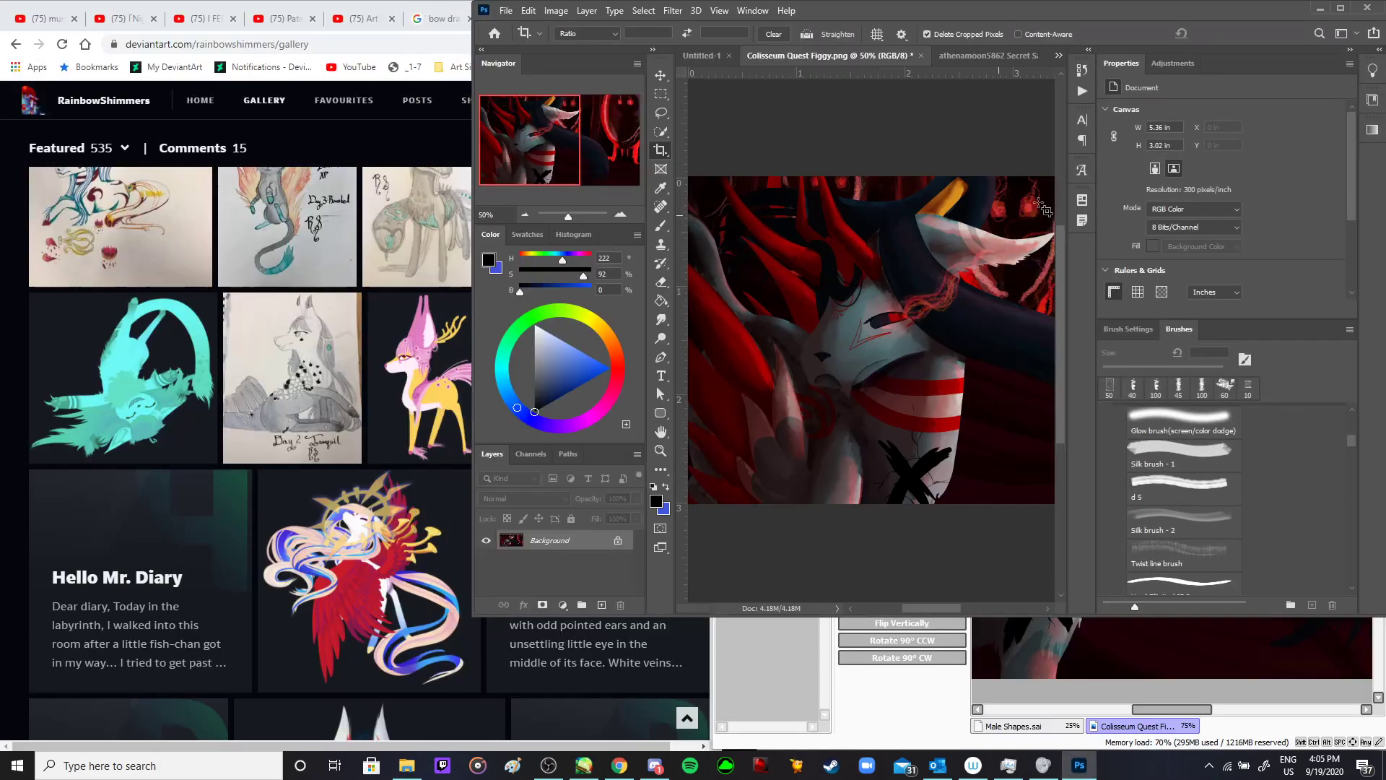
{"action": "key", "text": "Tab"}
{"action": "left_click_drag", "start_coordinate": [1201, 35], "coordinate": [683, 85]}
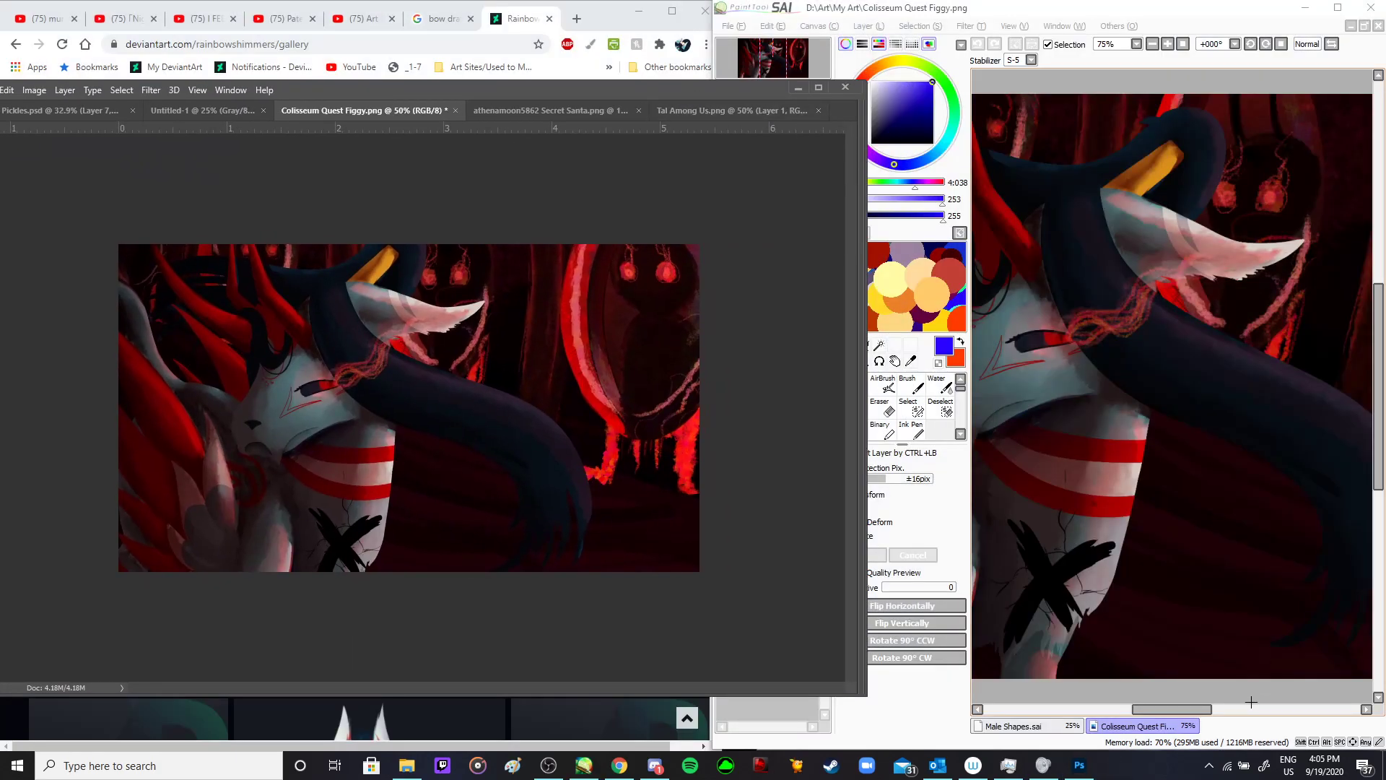
{"action": "left_click", "coordinate": [1252, 702]}
{"action": "key", "text": "Tab"}
{"action": "scroll", "coordinate": [1252, 702], "scroll_direction": "down", "scroll_amount": 3}
{"action": "scroll", "coordinate": [1083, 510], "scroll_direction": "up", "scroll_amount": 2}
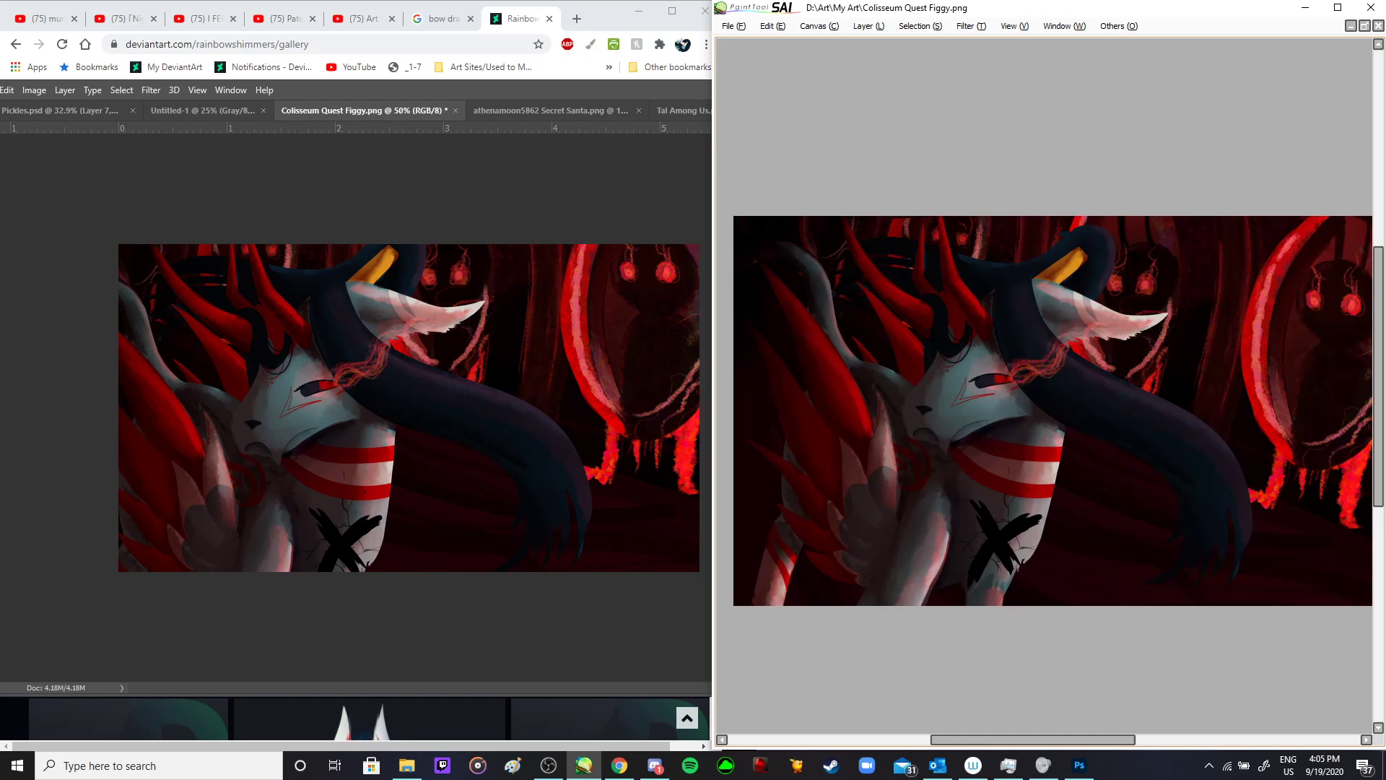
{"action": "left_click", "coordinate": [467, 571]}
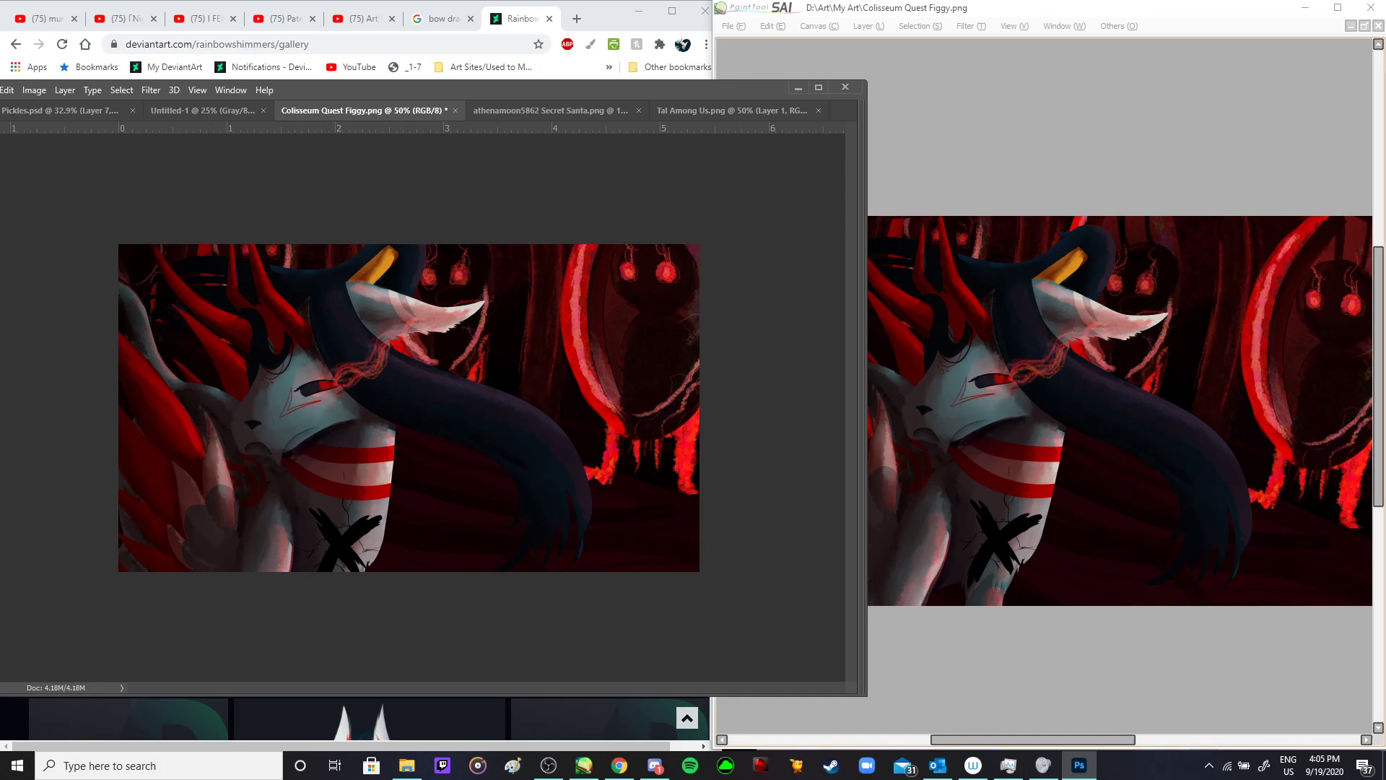
- In SAI, make a small edit near the painting's bottom-right corner
{"action": "left_click", "coordinate": [1054, 656]}
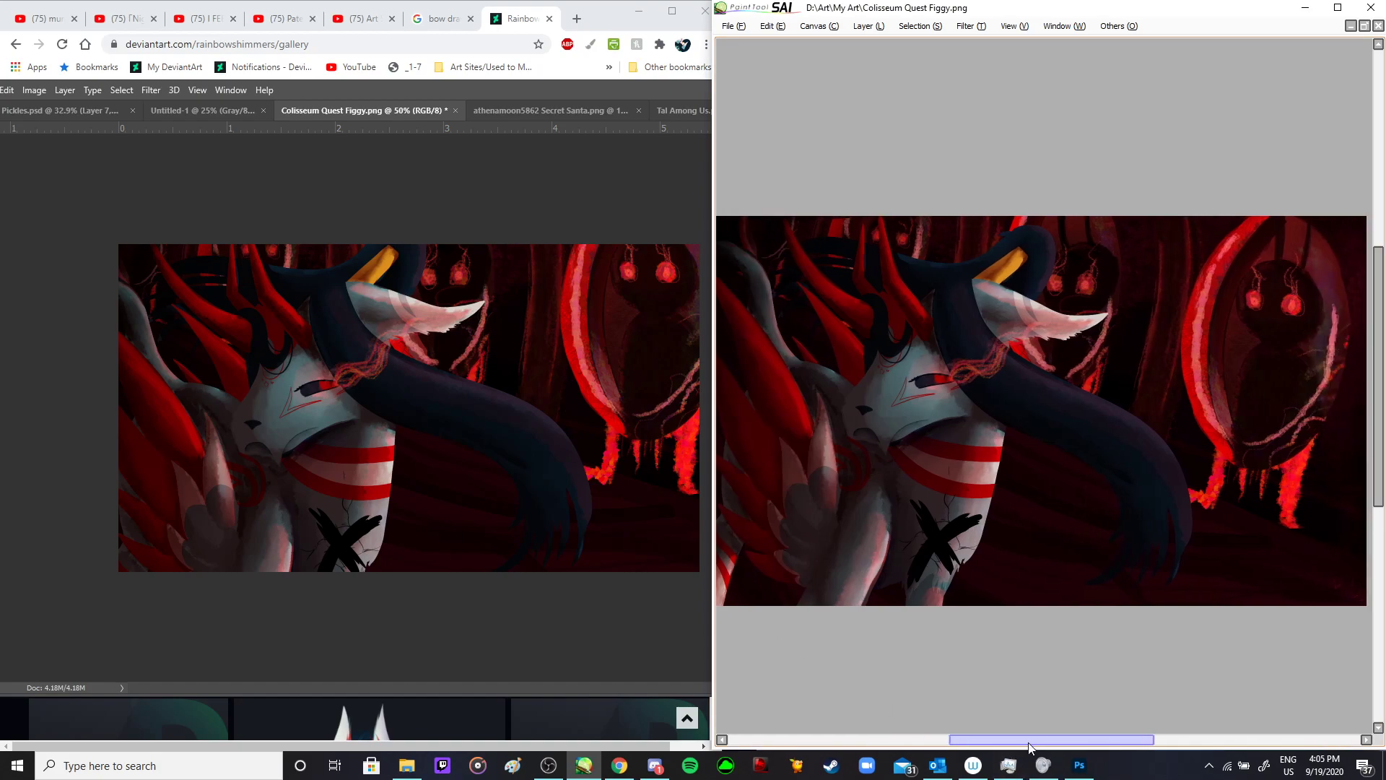
{"action": "left_click_drag", "start_coordinate": [1029, 743], "coordinate": [1026, 744]}
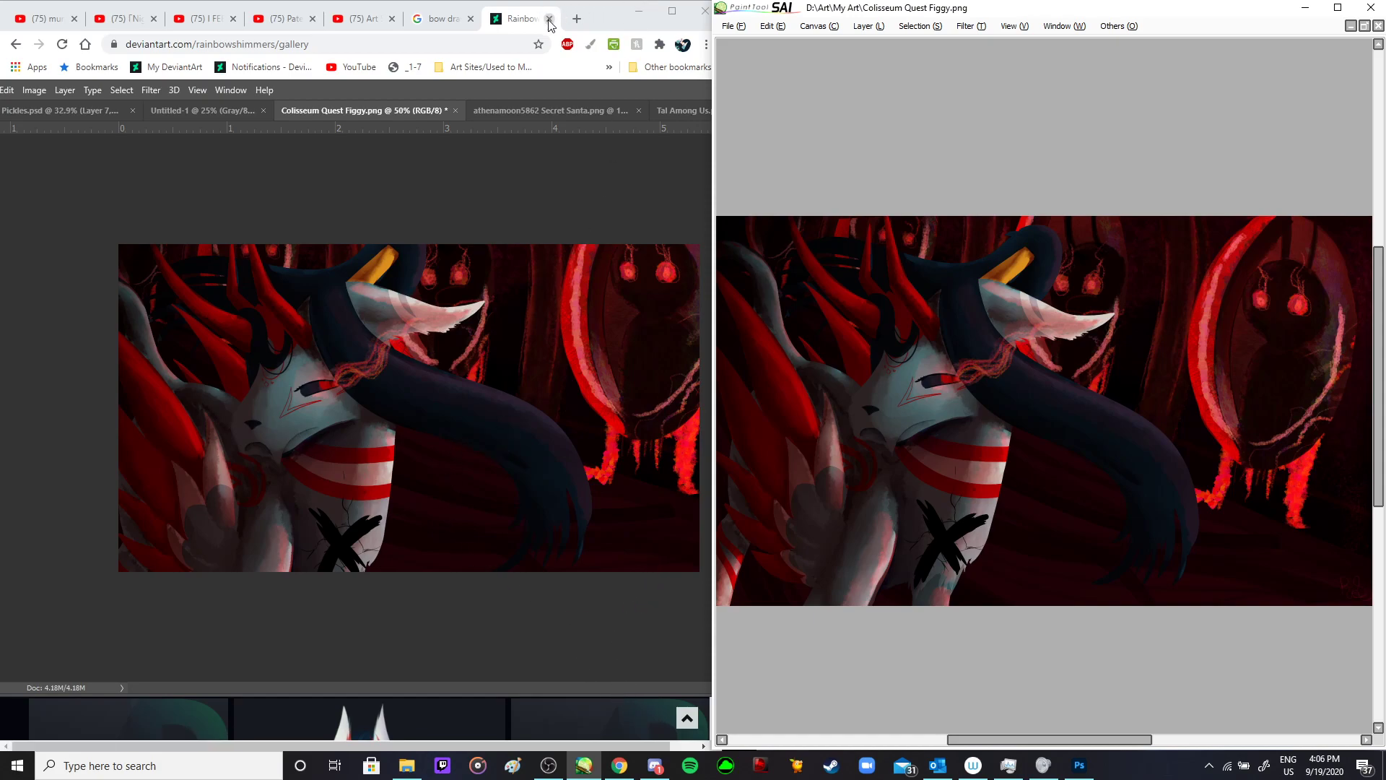
{"action": "key", "text": "ctrl+v"}
- Maximize Photoshop and open Hand Lettering Final.jpg from College Stuff > DSGN 100 - KipKip > Finals
{"action": "left_click", "coordinate": [579, 197]}
{"action": "double_click", "coordinate": [821, 92]}
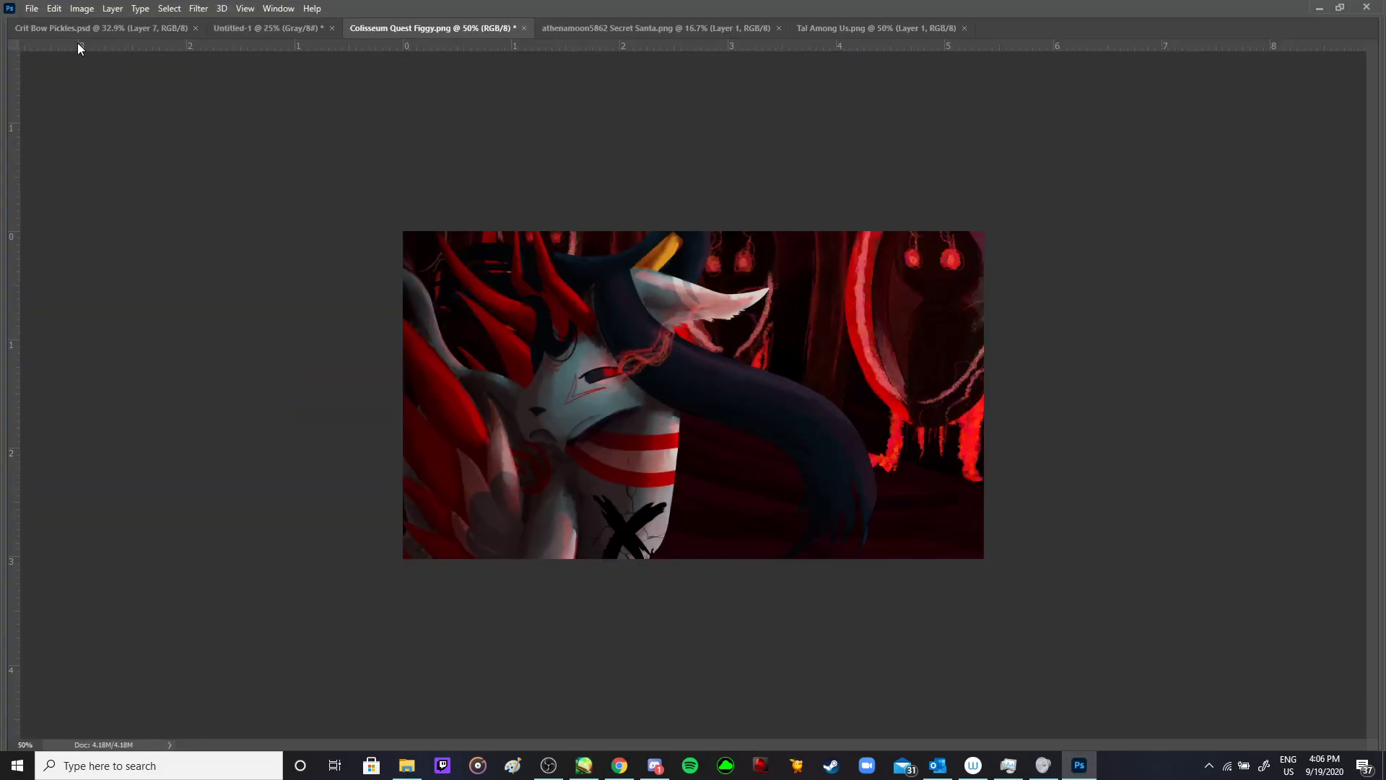
{"action": "left_click", "coordinate": [31, 8]}
{"action": "left_click", "coordinate": [44, 34]}
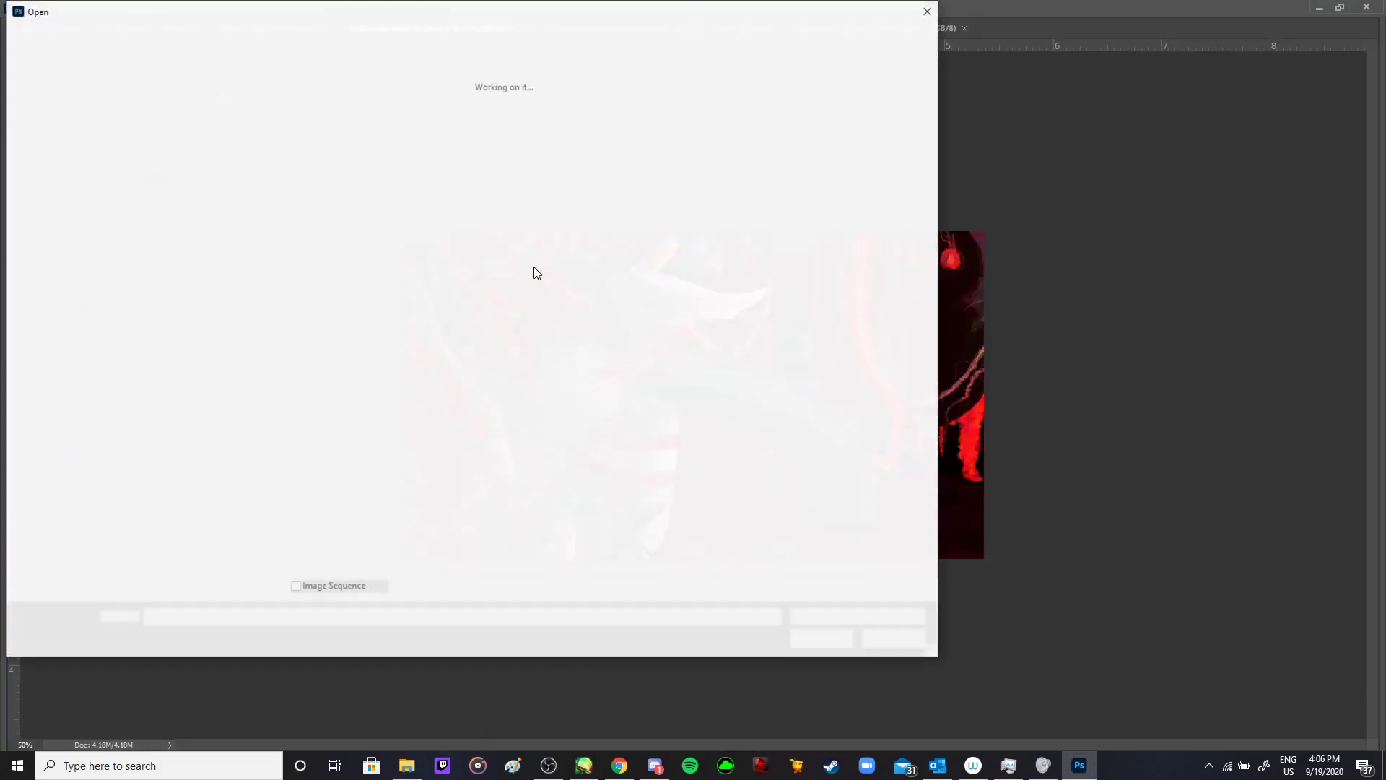
{"action": "left_click", "coordinate": [69, 211]}
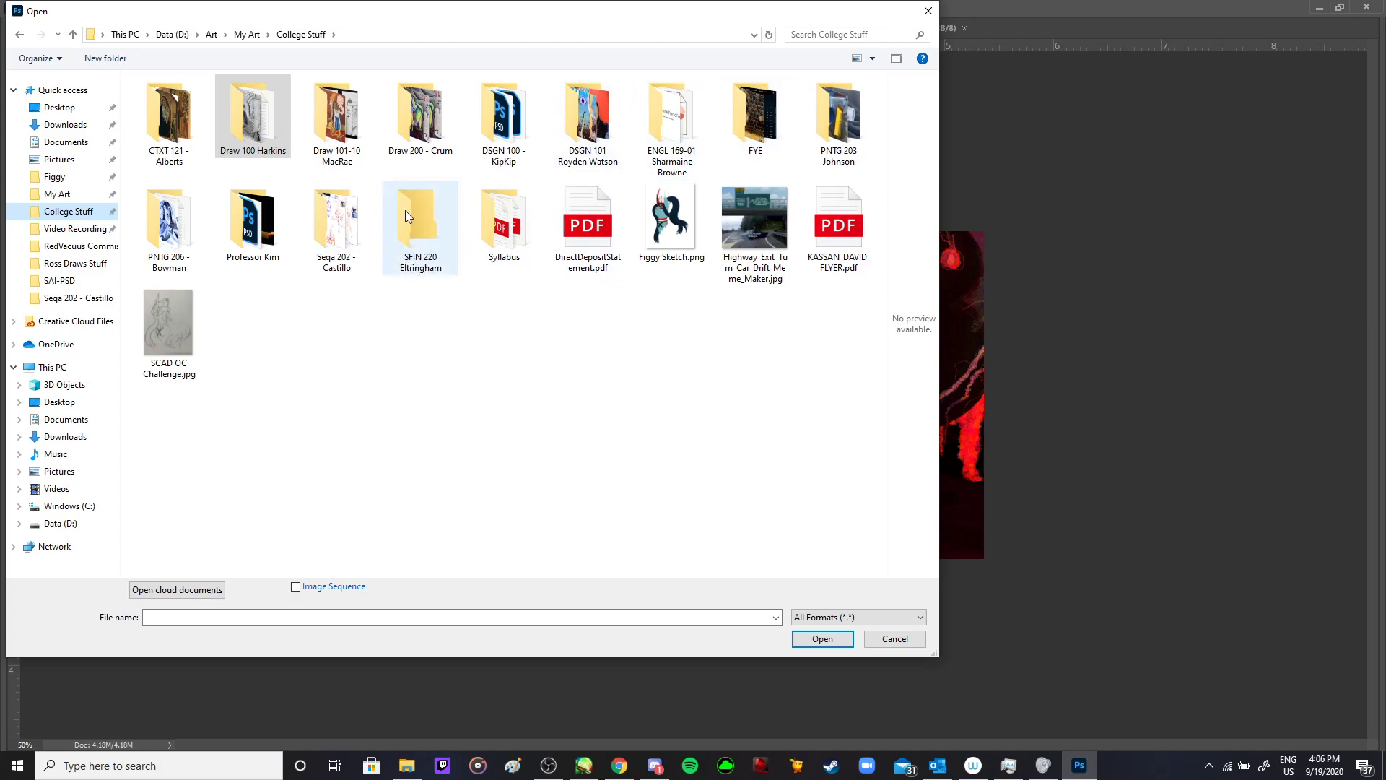
{"action": "double_click", "coordinate": [588, 115]}
{"action": "left_click", "coordinate": [301, 35]}
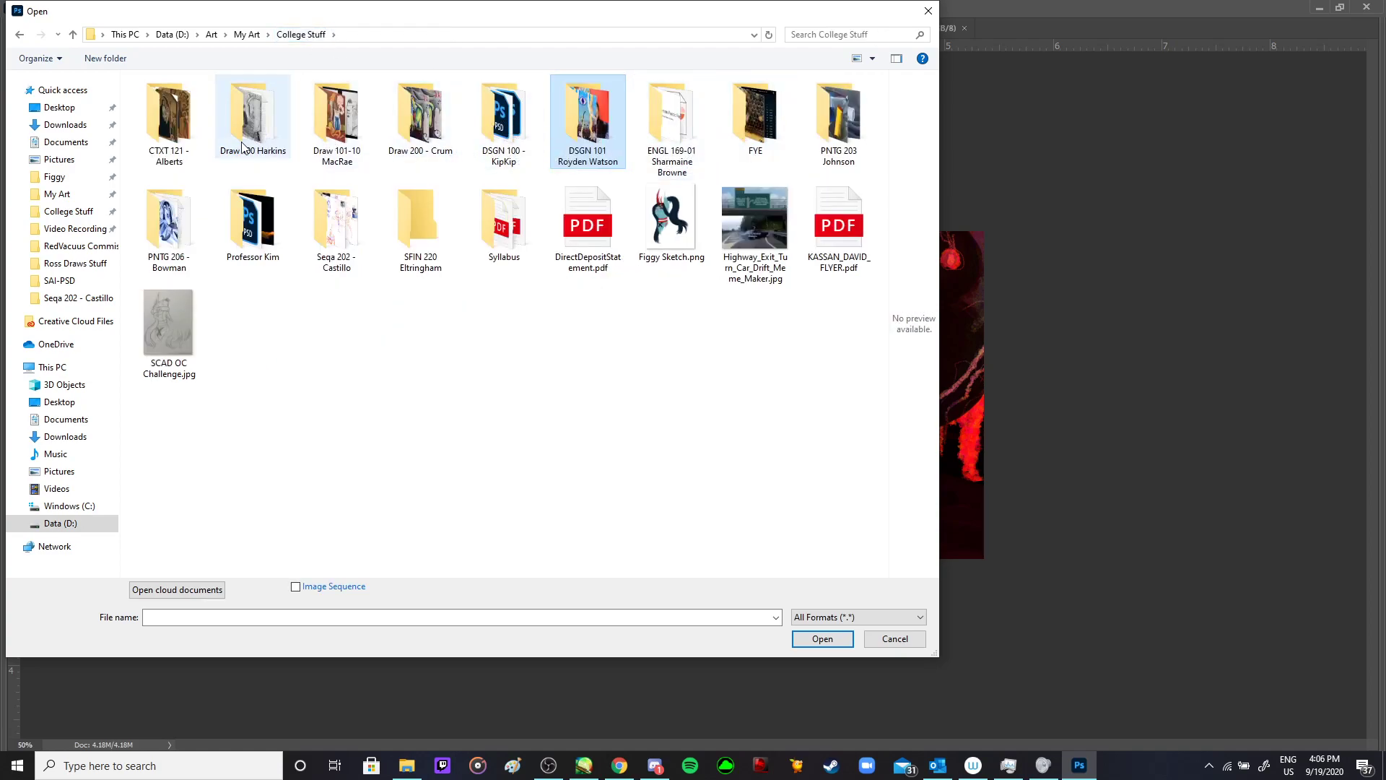
{"action": "double_click", "coordinate": [480, 119]}
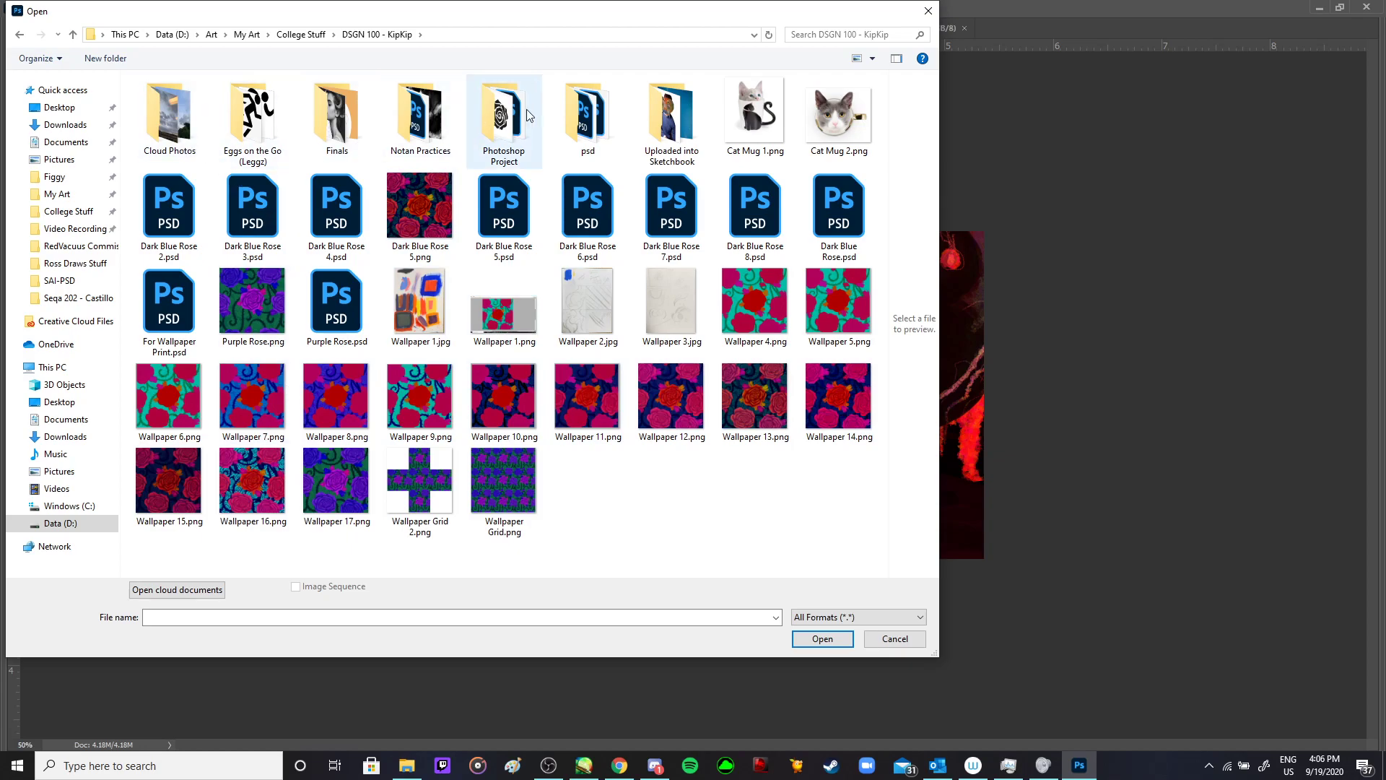
{"action": "left_click", "coordinate": [335, 127]}
{"action": "double_click", "coordinate": [336, 128]}
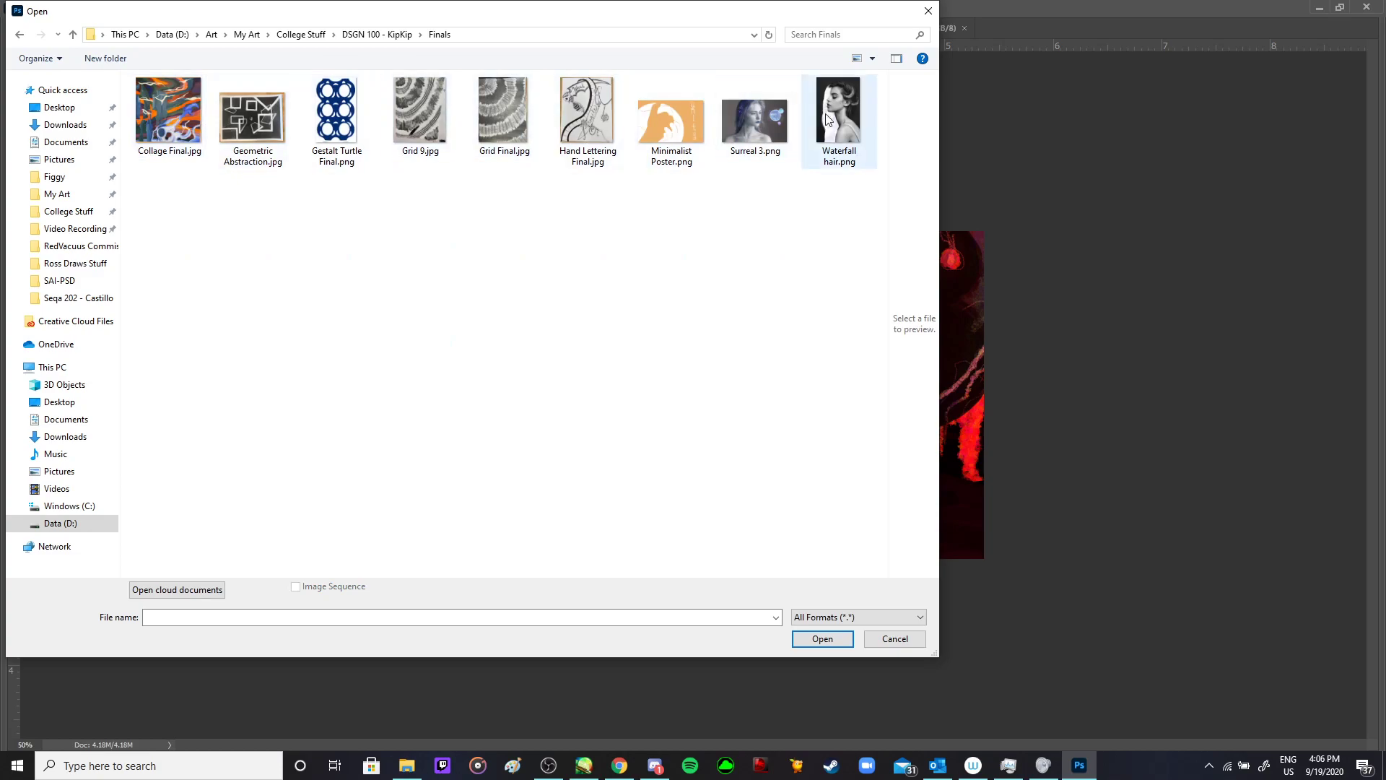
{"action": "double_click", "coordinate": [585, 119]}
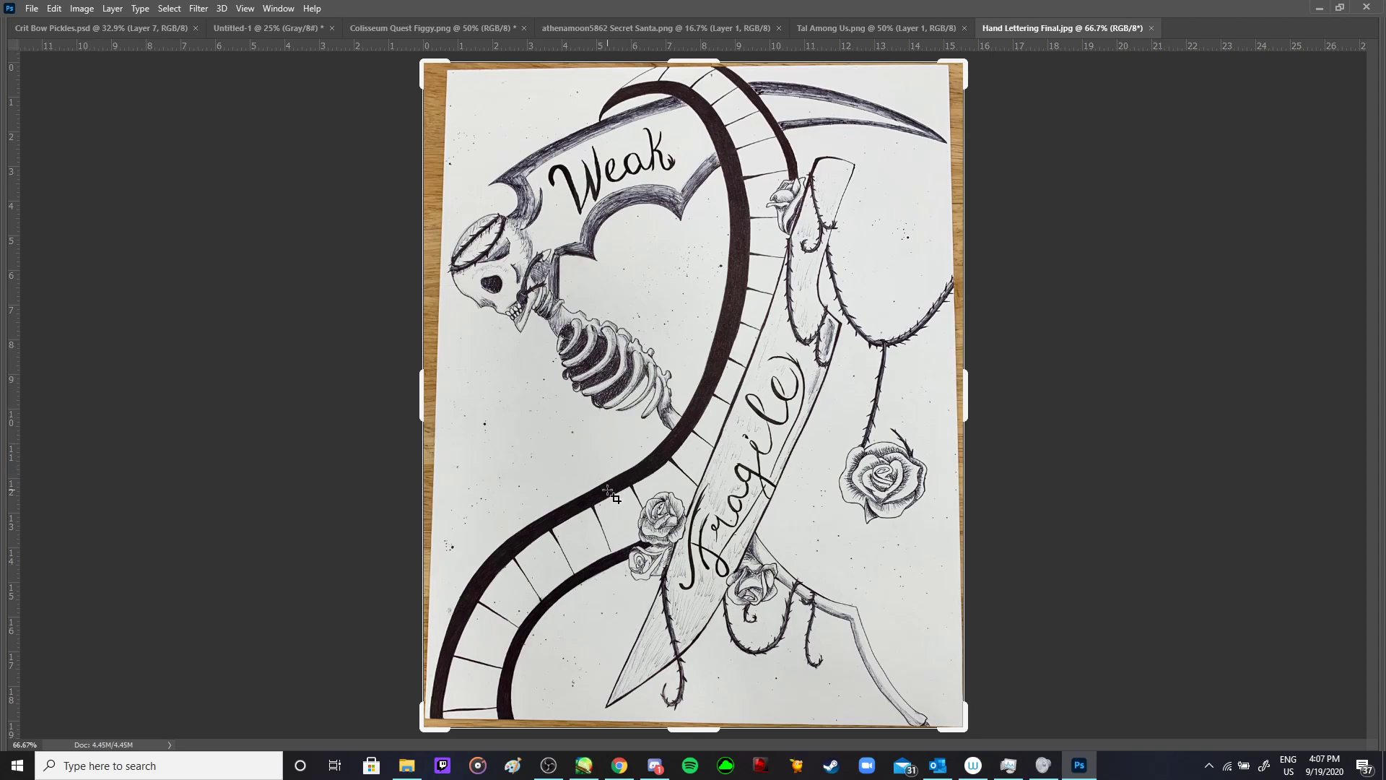
- Dismiss Discord's survey, go live sharing Screen 1, then return to Photoshop
{"action": "left_click", "coordinate": [655, 769]}
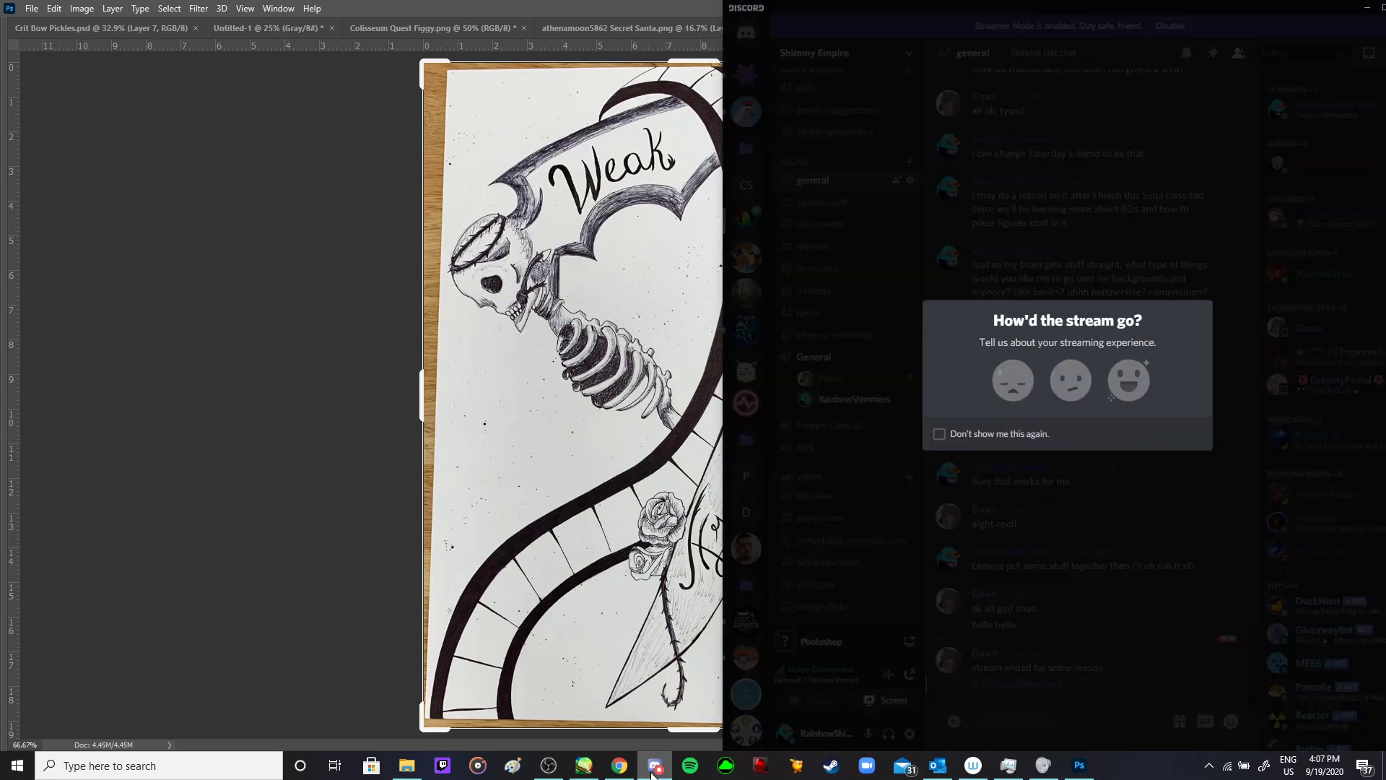
{"action": "left_click", "coordinate": [1125, 379]}
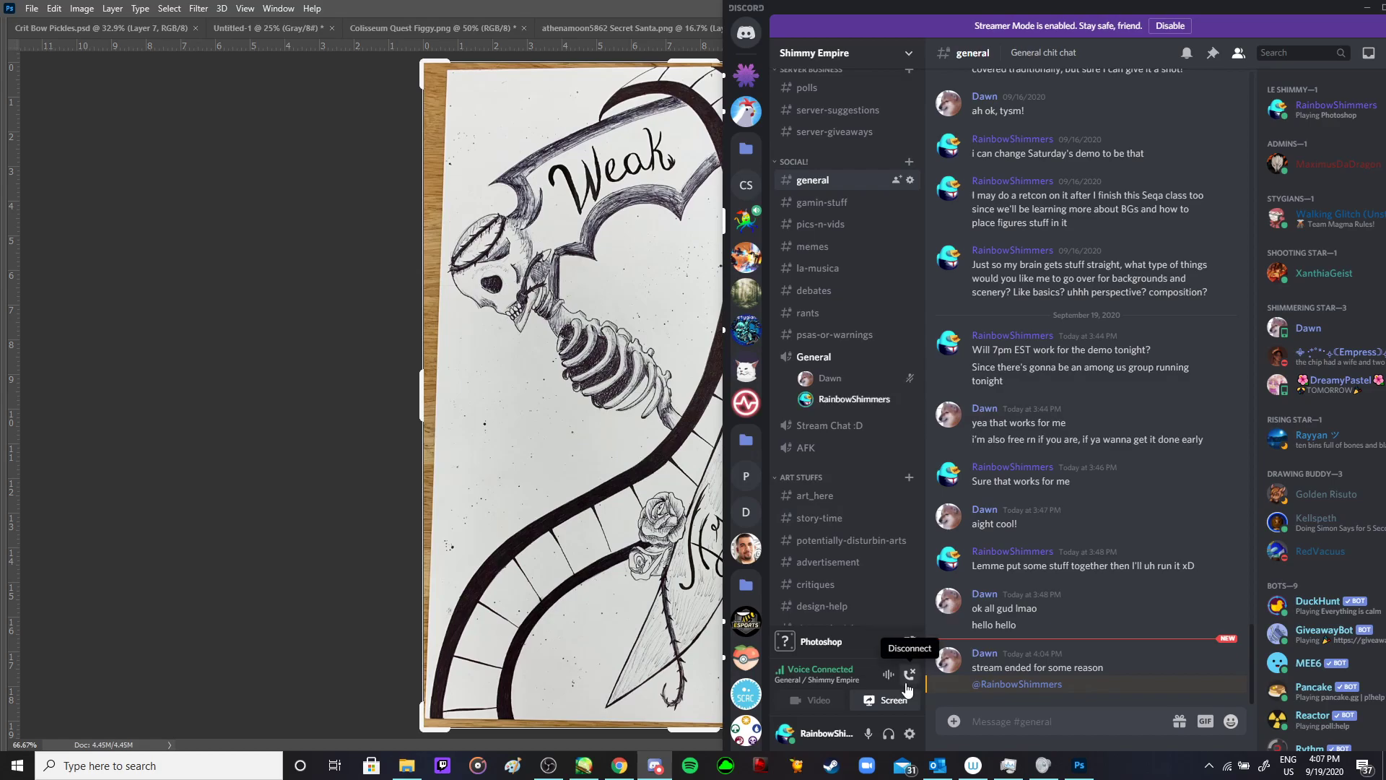
{"action": "left_click", "coordinate": [881, 702]}
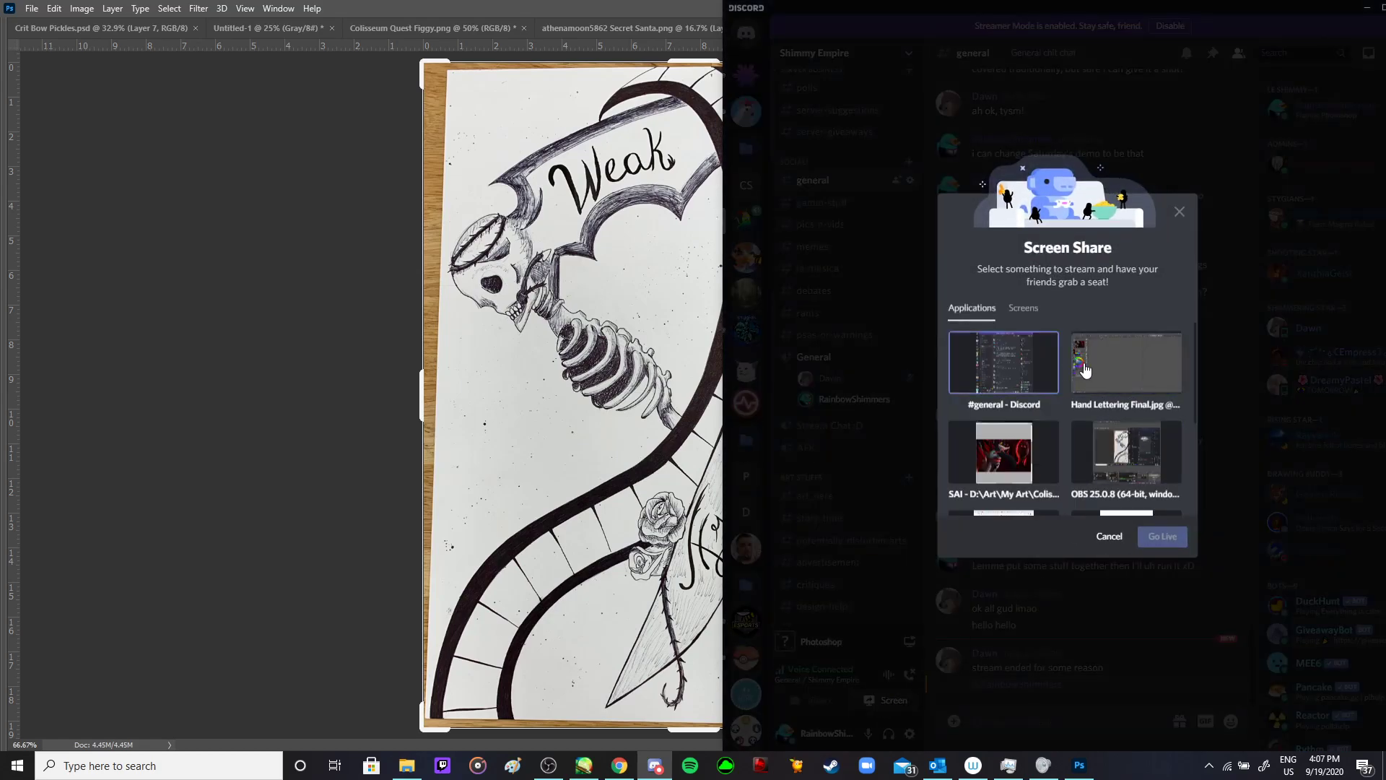
{"action": "left_click", "coordinate": [1024, 308]}
{"action": "left_click", "coordinate": [1034, 383]}
{"action": "left_click", "coordinate": [1156, 522]}
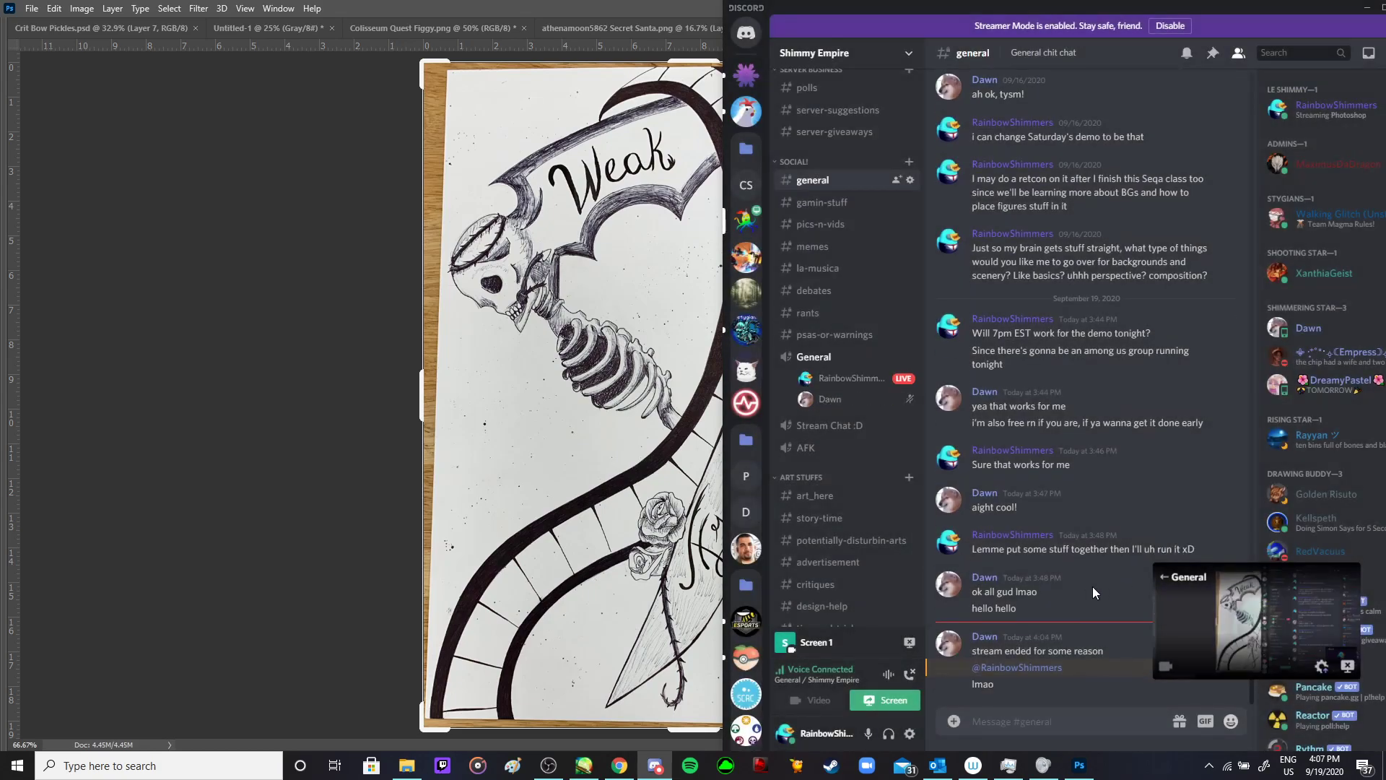
{"action": "left_click", "coordinate": [325, 434]}
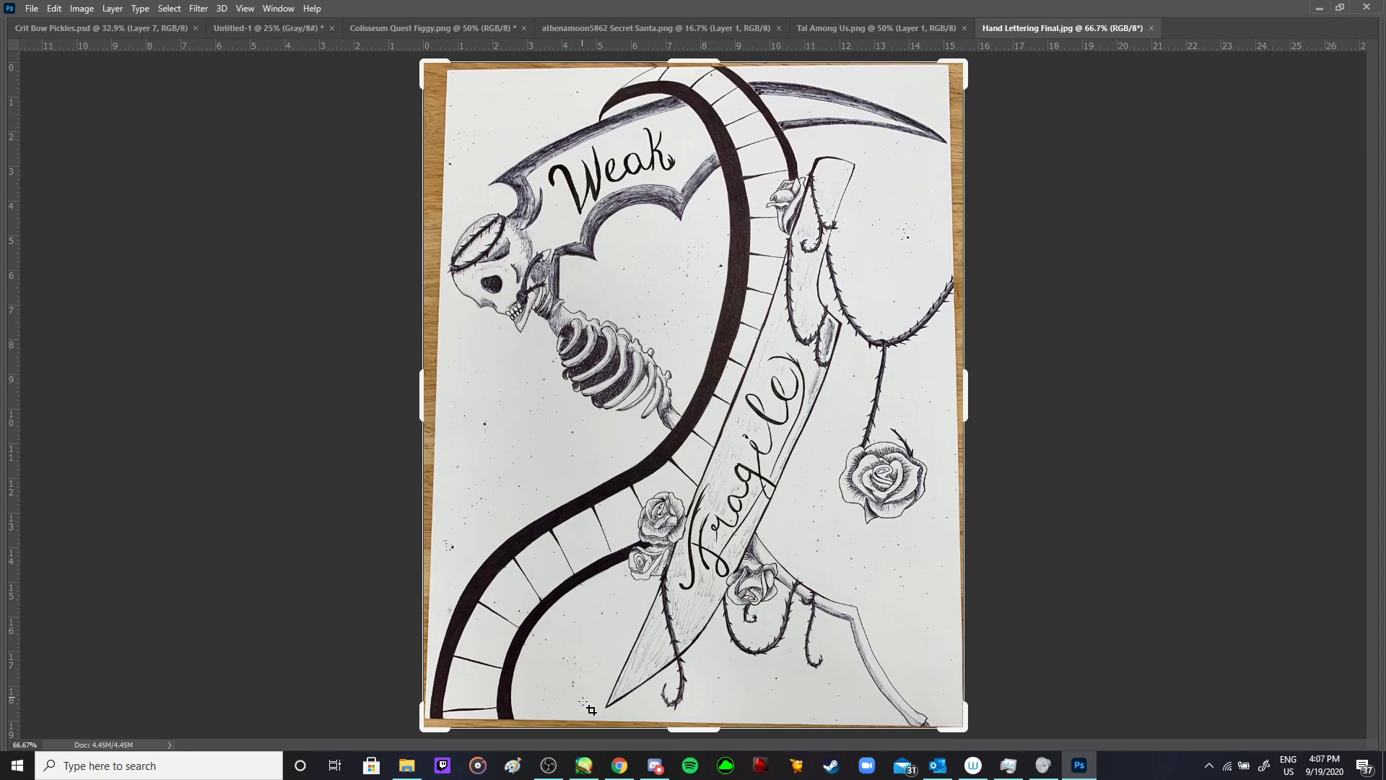
- Cycle through the Tal Among Us, Secret Santa and Colisseum Quest Figgy document tabs
{"action": "left_click", "coordinate": [877, 28]}
{"action": "left_click", "coordinate": [676, 26]}
{"action": "left_click", "coordinate": [400, 27]}
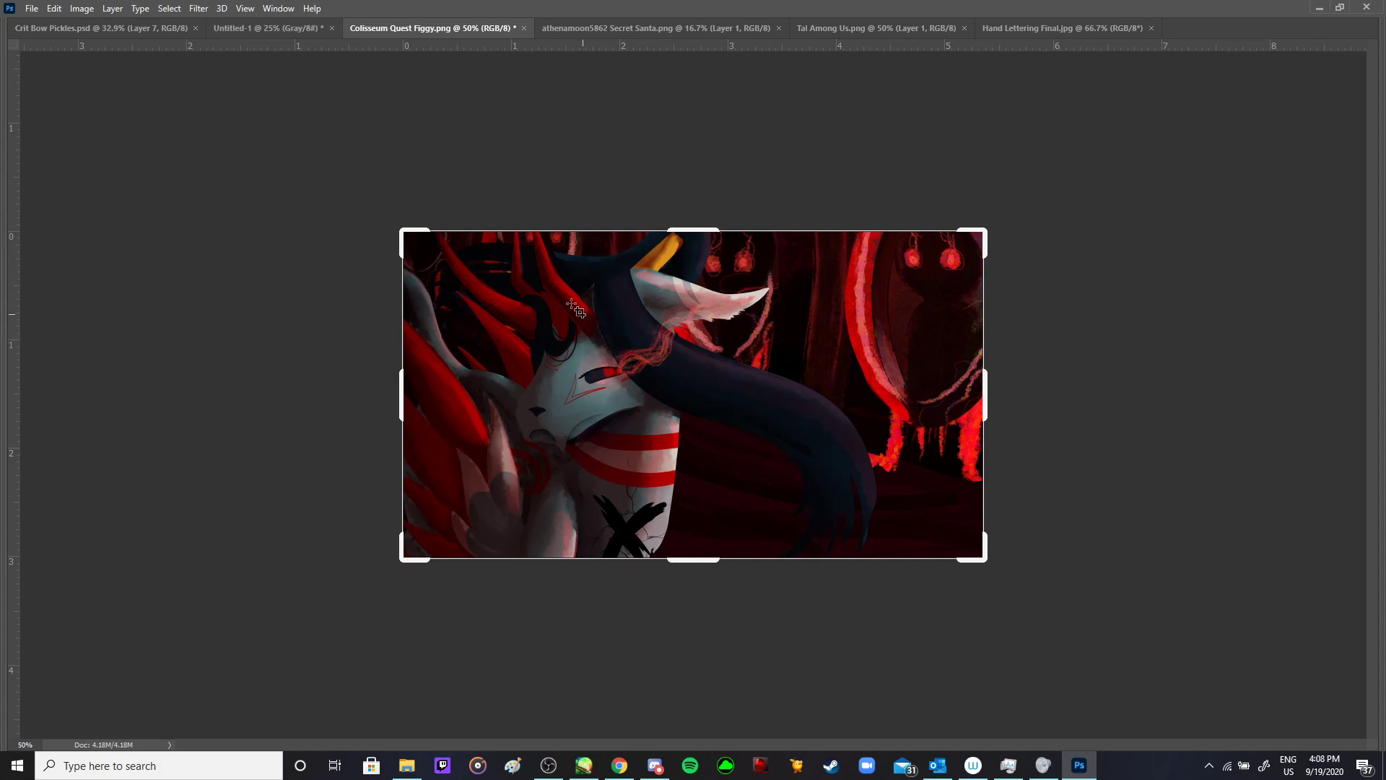
- Open Blending 4.jpg from College Stuff > PNTG 203 Johnson
{"action": "left_click", "coordinate": [31, 8]}
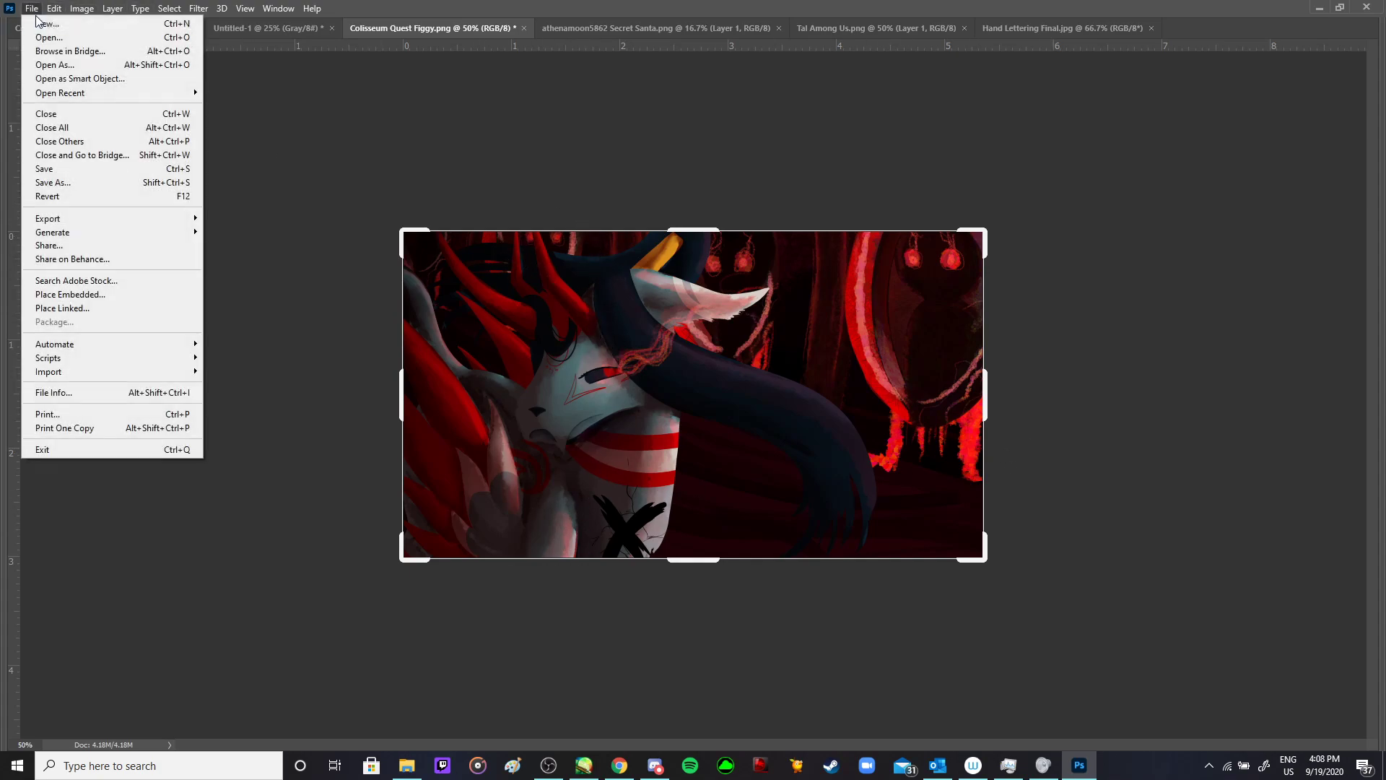
{"action": "left_click", "coordinate": [46, 38]}
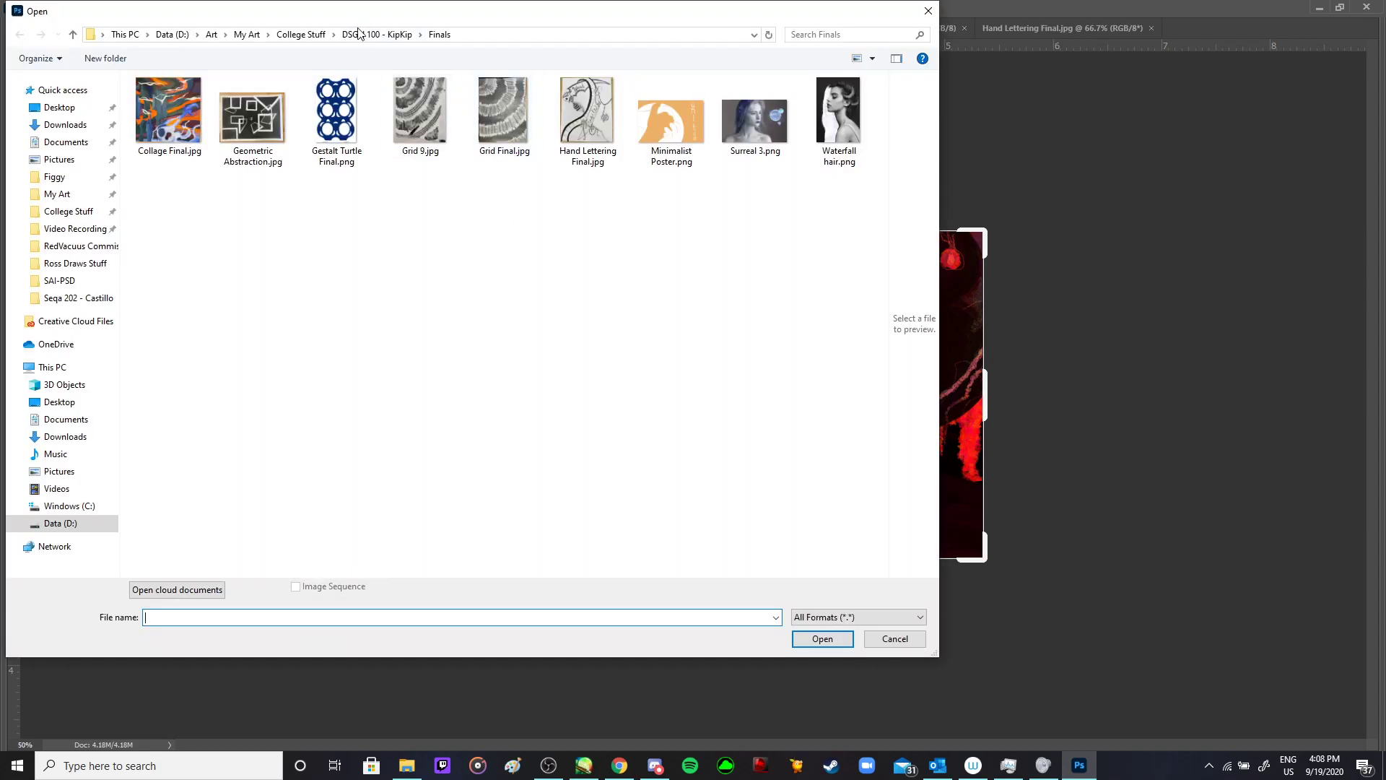
{"action": "left_click", "coordinate": [368, 34]}
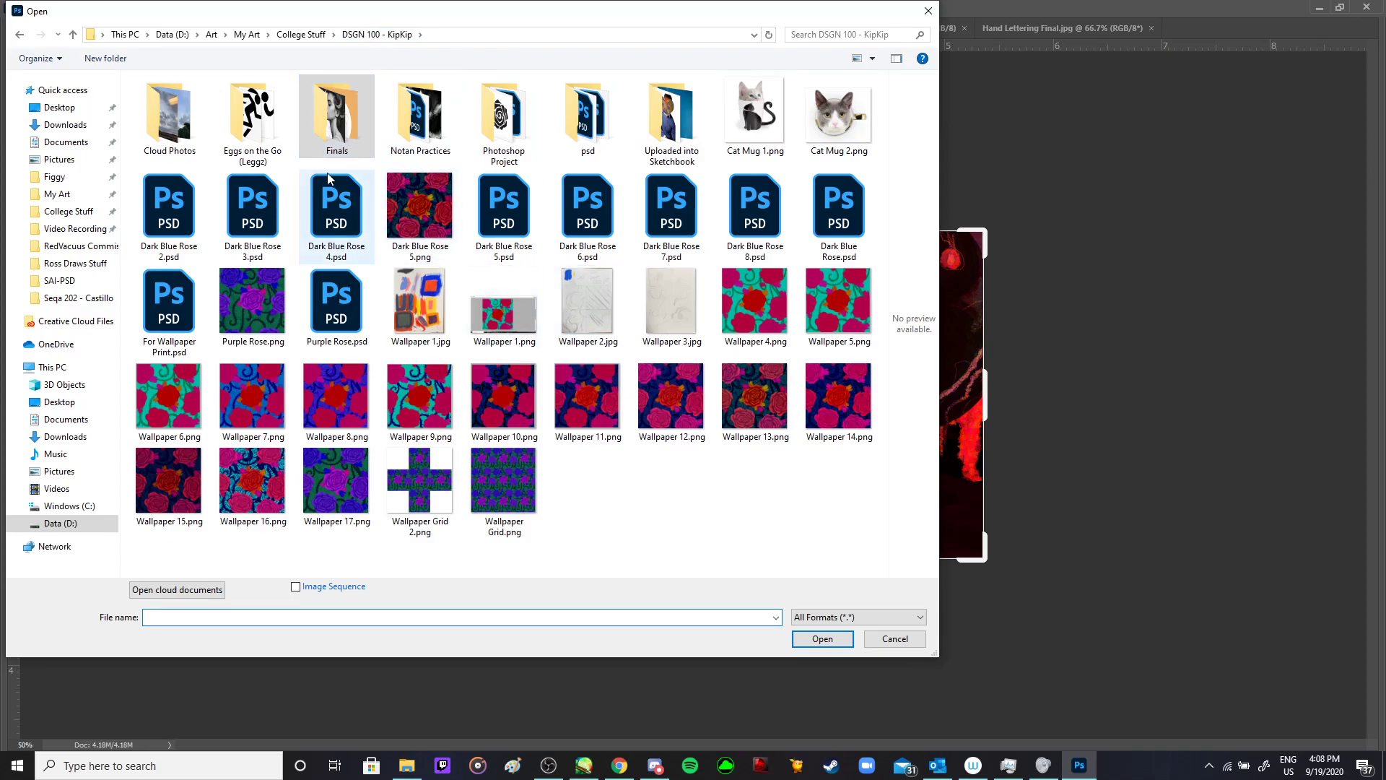
{"action": "left_click", "coordinate": [305, 34]}
{"action": "double_click", "coordinate": [818, 128]}
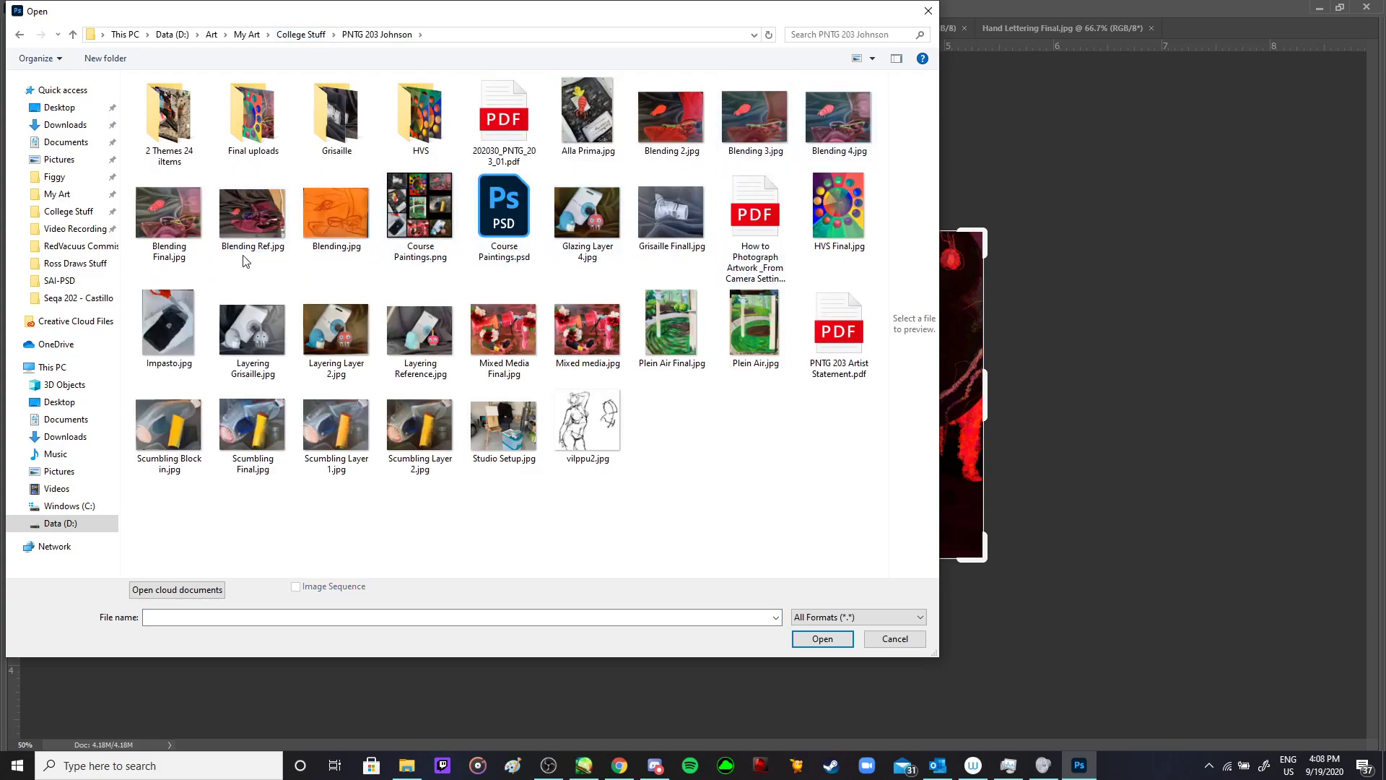
{"action": "double_click", "coordinate": [840, 124]}
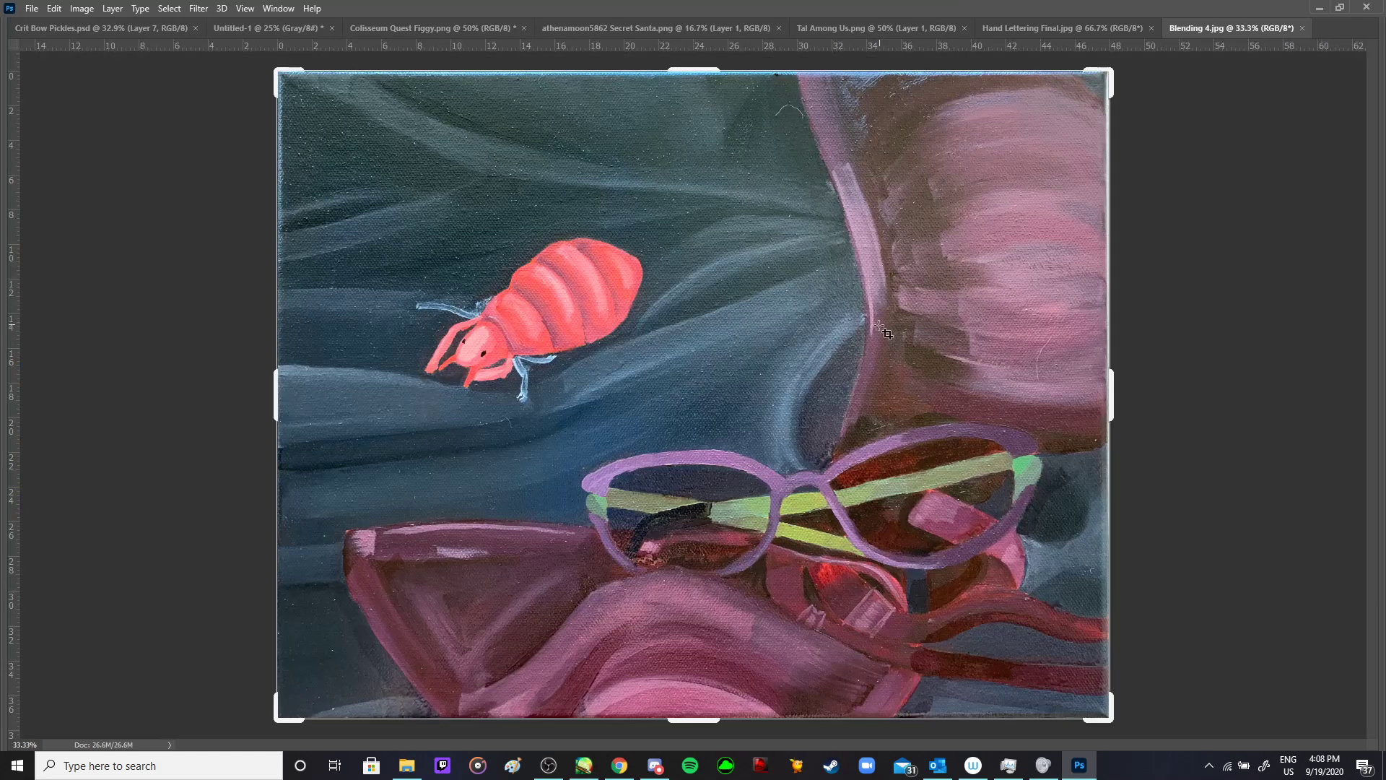
{"action": "left_click", "coordinate": [1174, 357]}
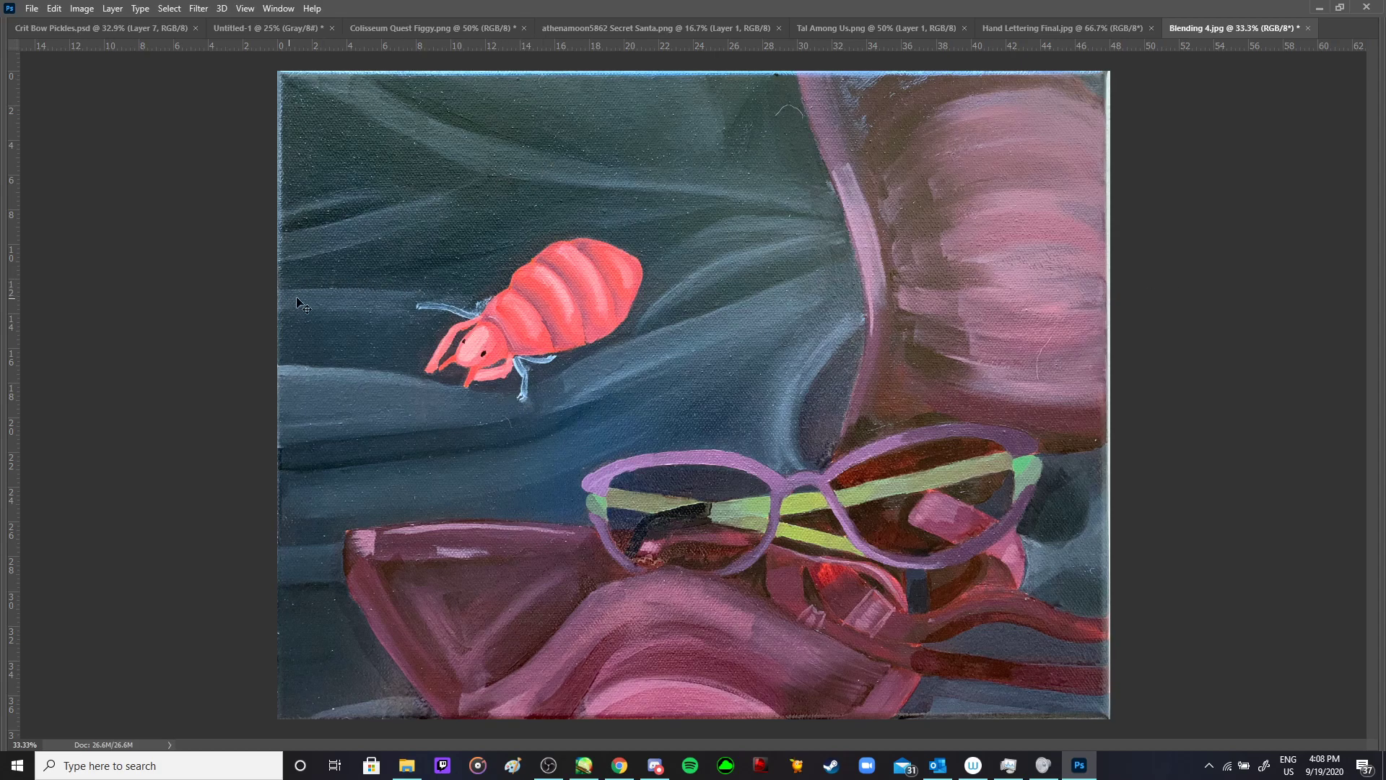
{"action": "key", "text": "Tab"}
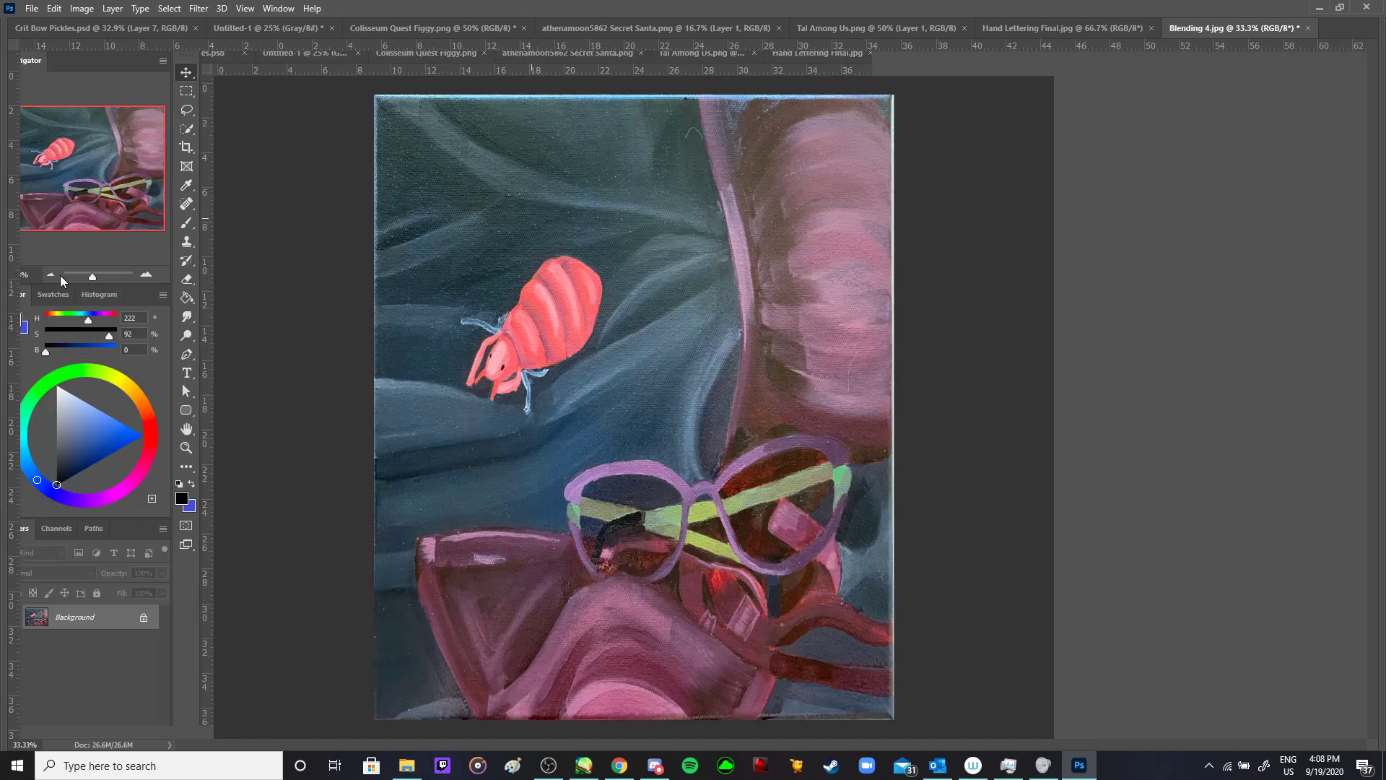
{"action": "left_click", "coordinate": [187, 148]}
{"action": "key", "text": "Tab"}
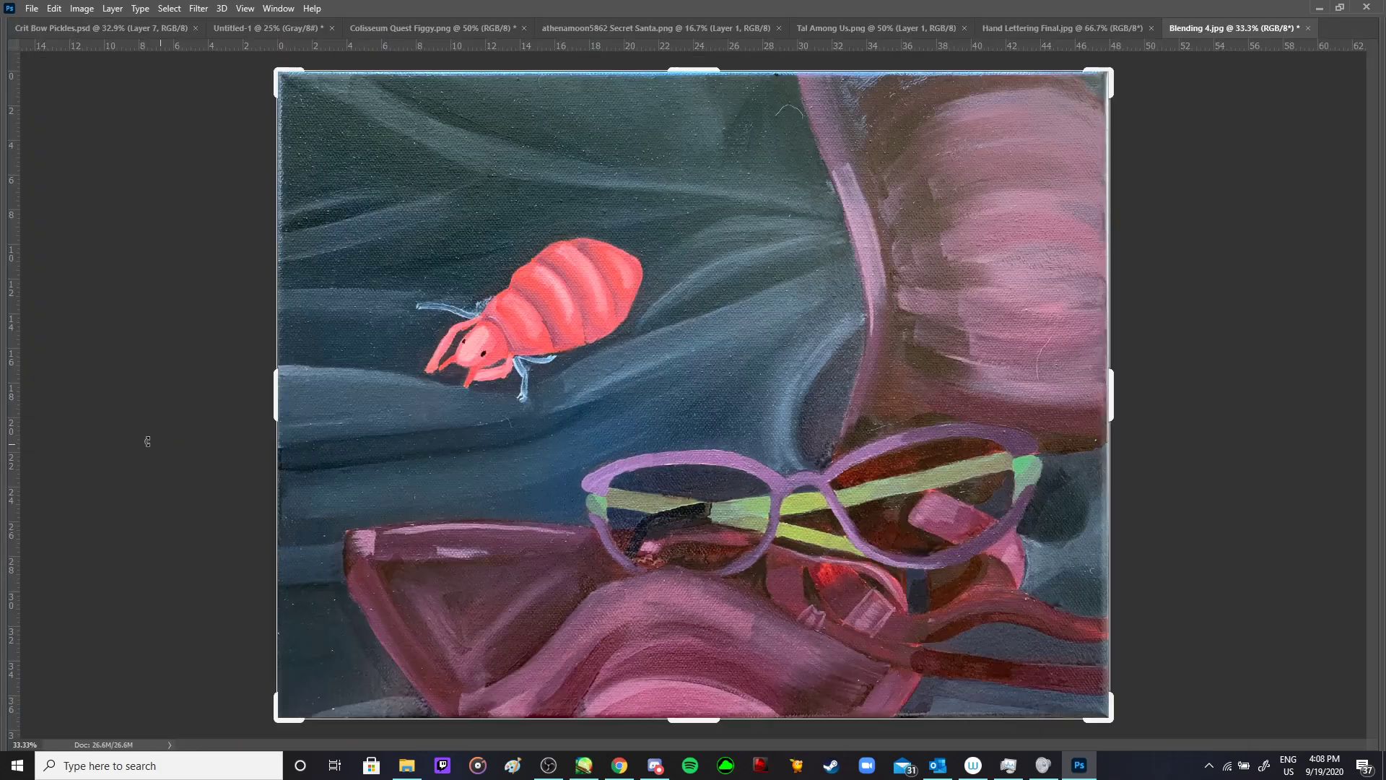
{"action": "left_click", "coordinate": [268, 403]}
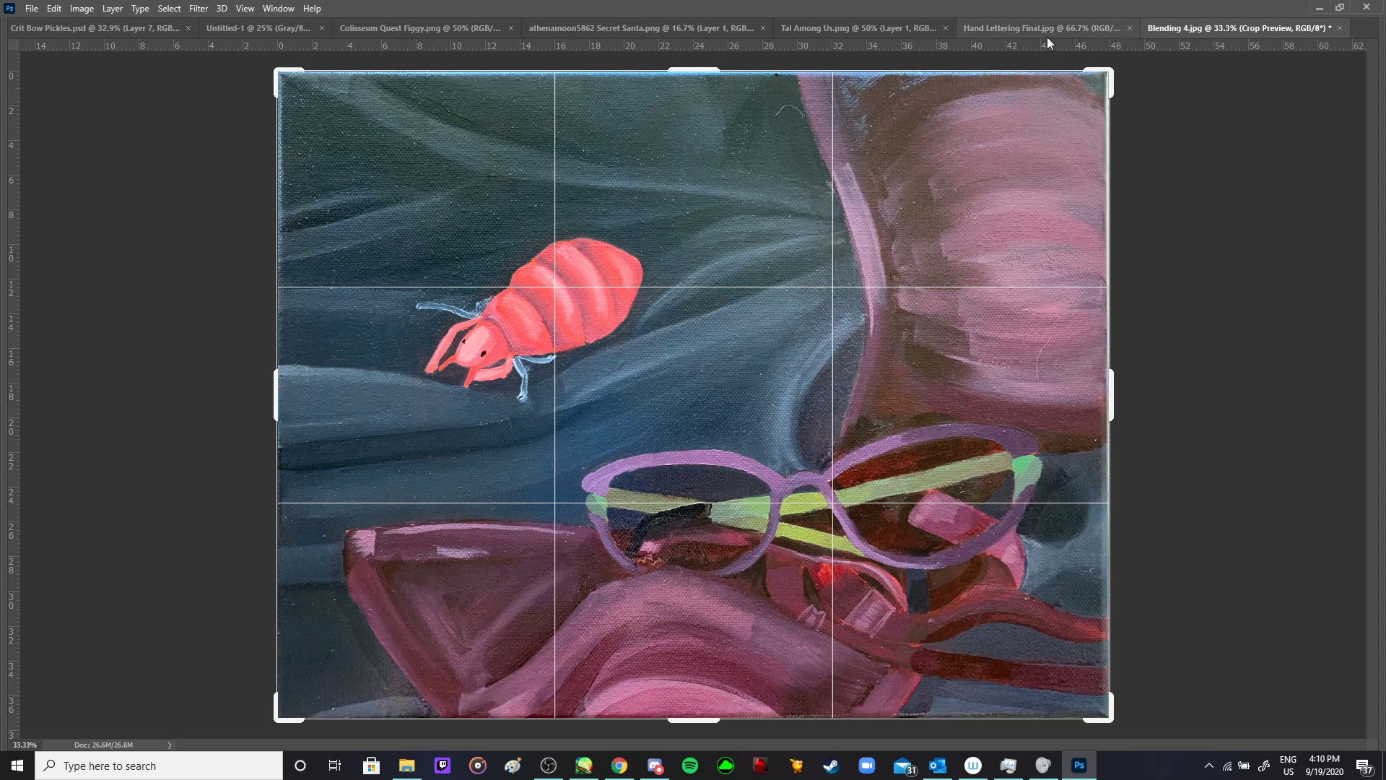
- Switch to the blank Untitled-1 document, show all panels and choose the Hard Round brush
{"action": "left_click", "coordinate": [166, 32]}
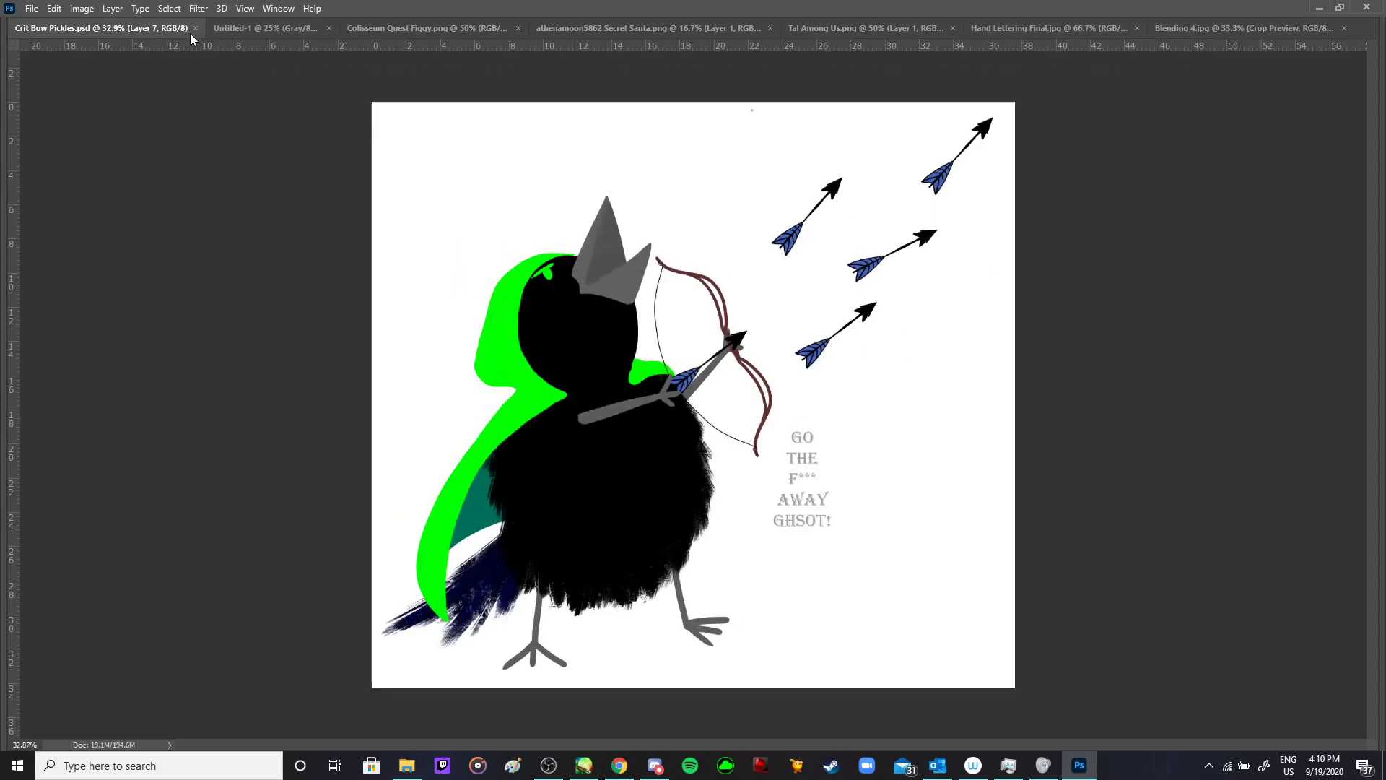
{"action": "left_click", "coordinate": [261, 31]}
{"action": "key", "text": "c"}
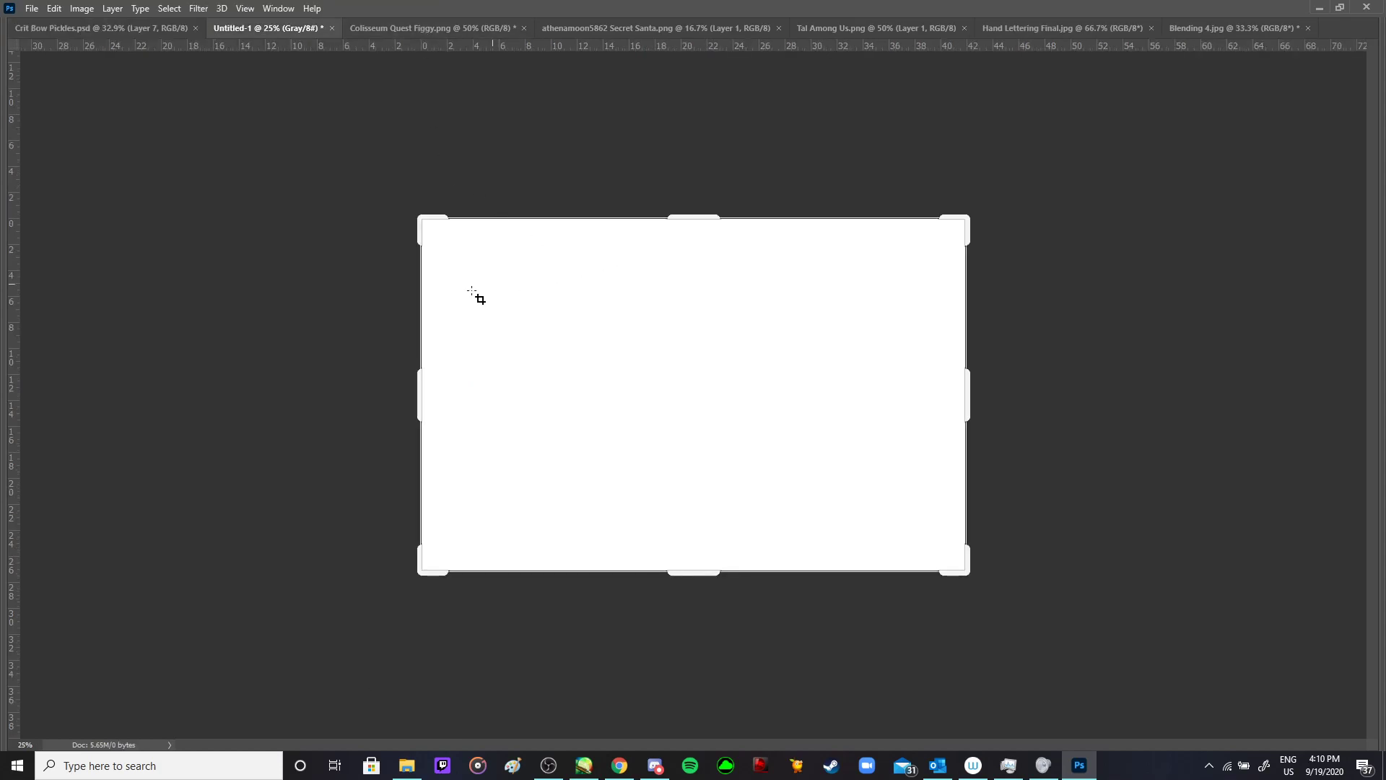
{"action": "key", "text": "Tab"}
{"action": "scroll", "coordinate": [1184, 547], "scroll_direction": "up", "scroll_amount": 8}
{"action": "scroll", "coordinate": [1240, 558], "scroll_direction": "up", "scroll_amount": 5}
{"action": "left_click", "coordinate": [1293, 514]}
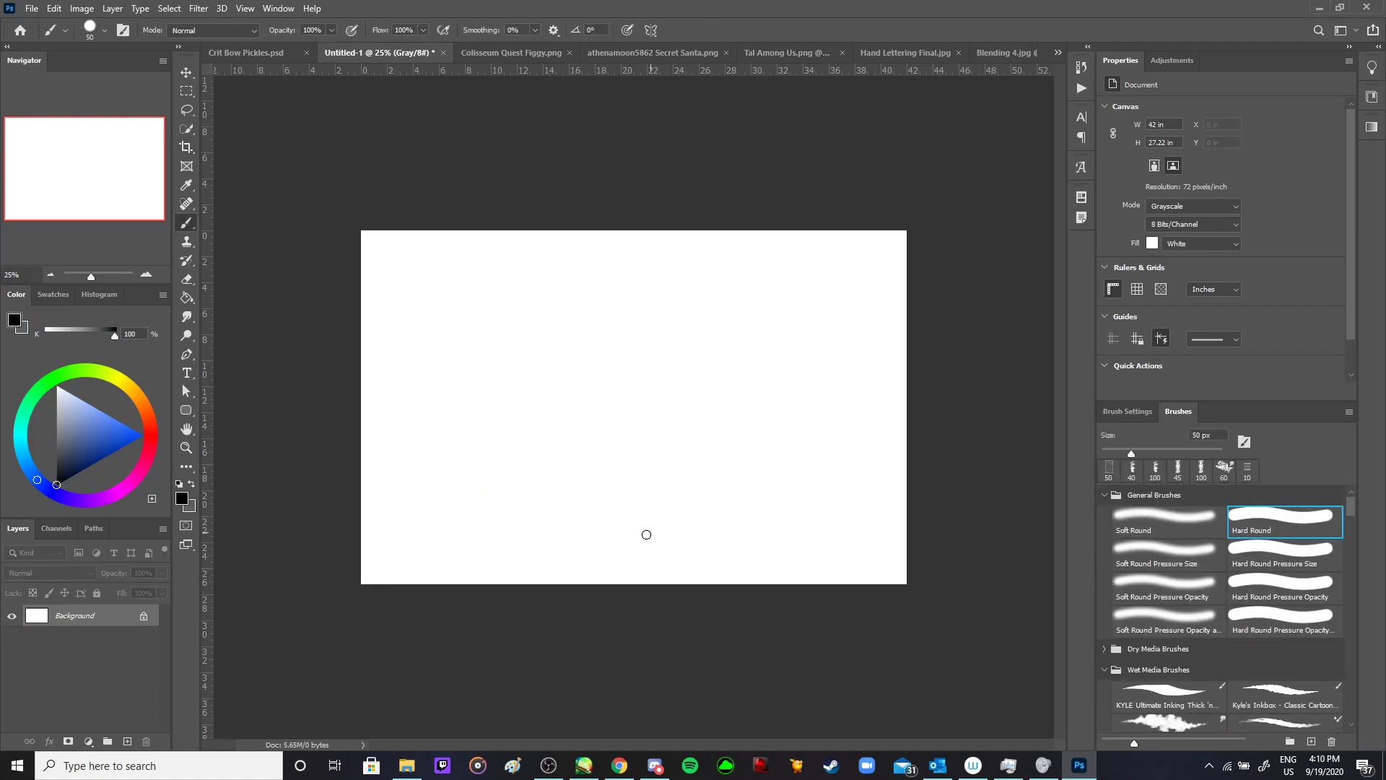
- Zoom in on the blank canvas, then Alt+Tab to Discord and back to Photoshop
{"action": "key", "text": "z"}
{"action": "mouse_move", "coordinate": [558, 609]}
{"action": "left_mouse_down"}
{"action": "mouse_move", "coordinate": [545, 619]}
{"action": "mouse_move", "coordinate": [561, 629]}
{"action": "left_mouse_up"}
{"action": "key", "text": "alt+Tab"}
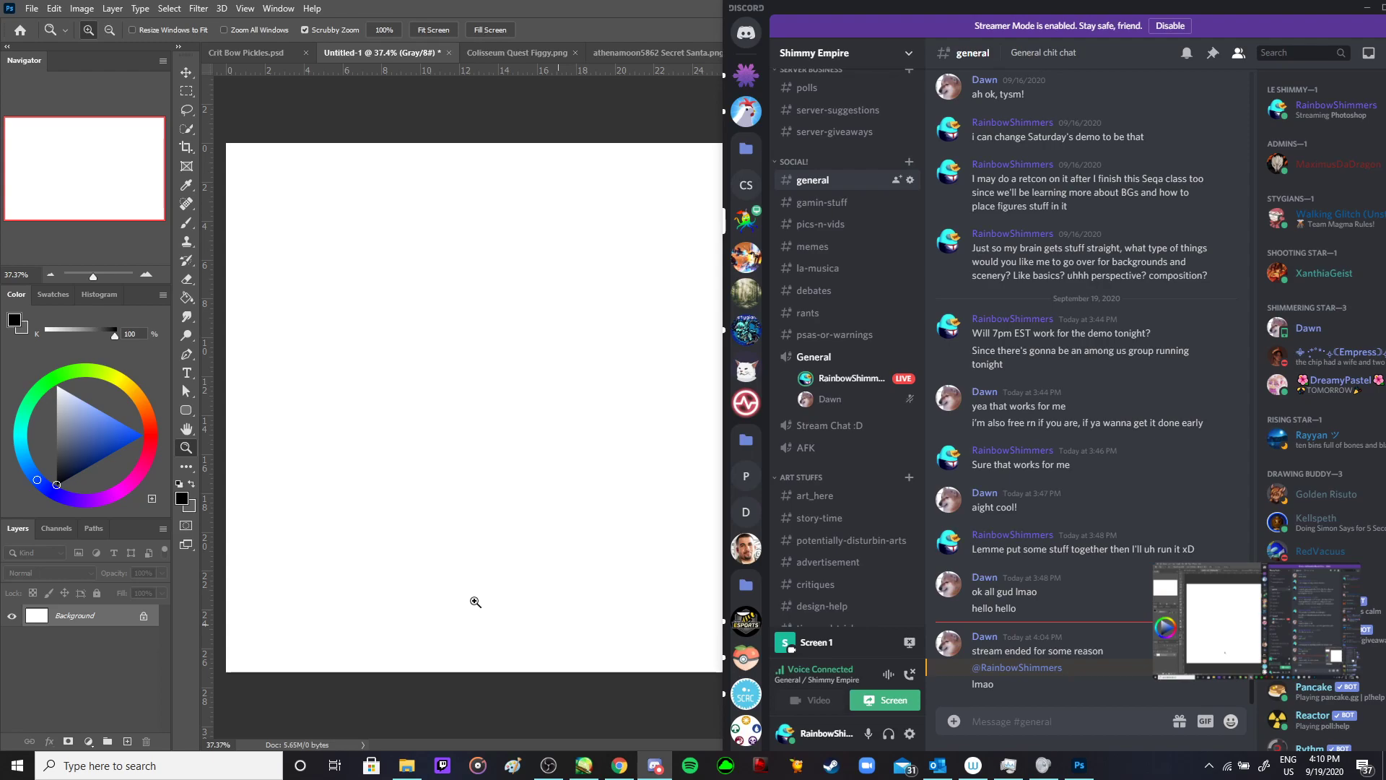
{"action": "key", "text": "alt+Tab"}
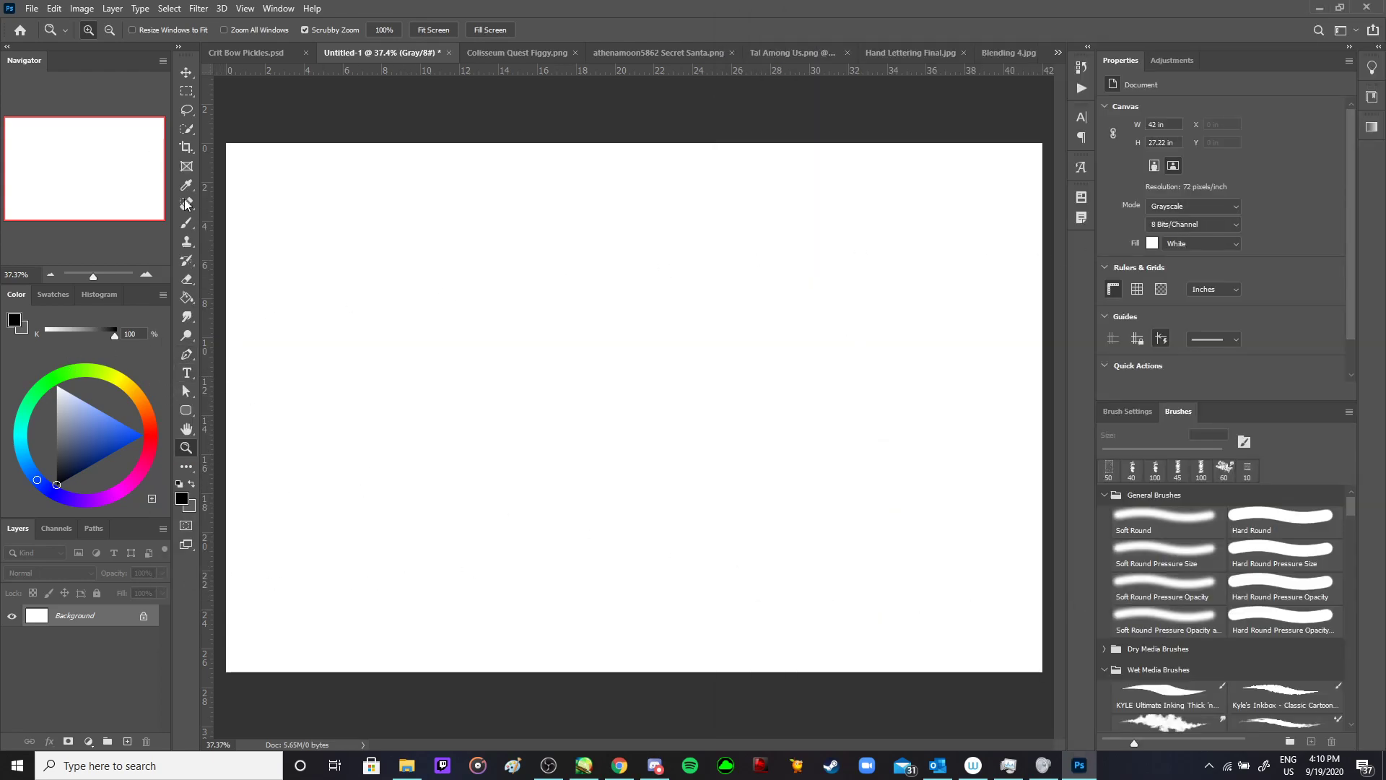
- Fill the canvas with the Paint Bucket in successively lighter greys
{"action": "left_click", "coordinate": [186, 298]}
{"action": "left_click", "coordinate": [85, 472]}
{"action": "left_click", "coordinate": [320, 510]}
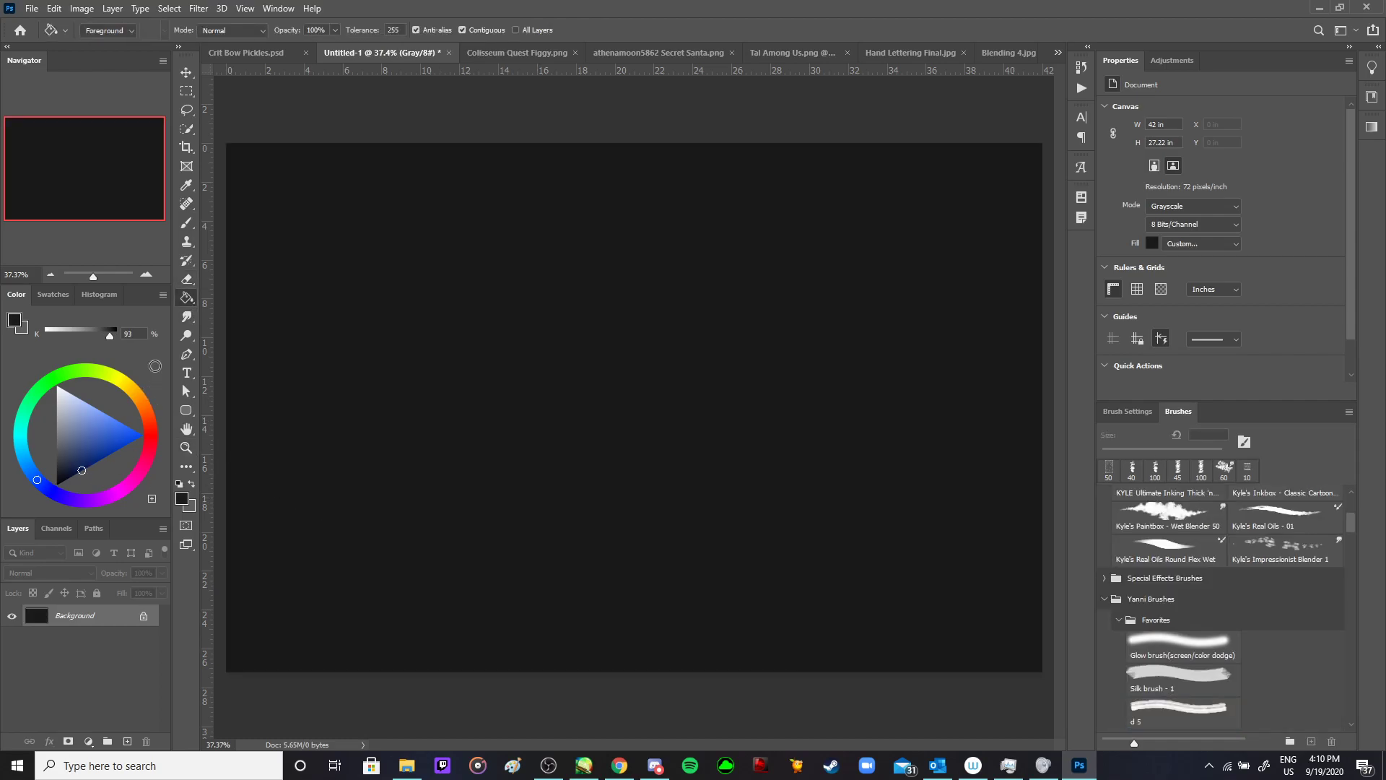
{"action": "left_click", "coordinate": [85, 457]}
{"action": "left_click", "coordinate": [450, 497]}
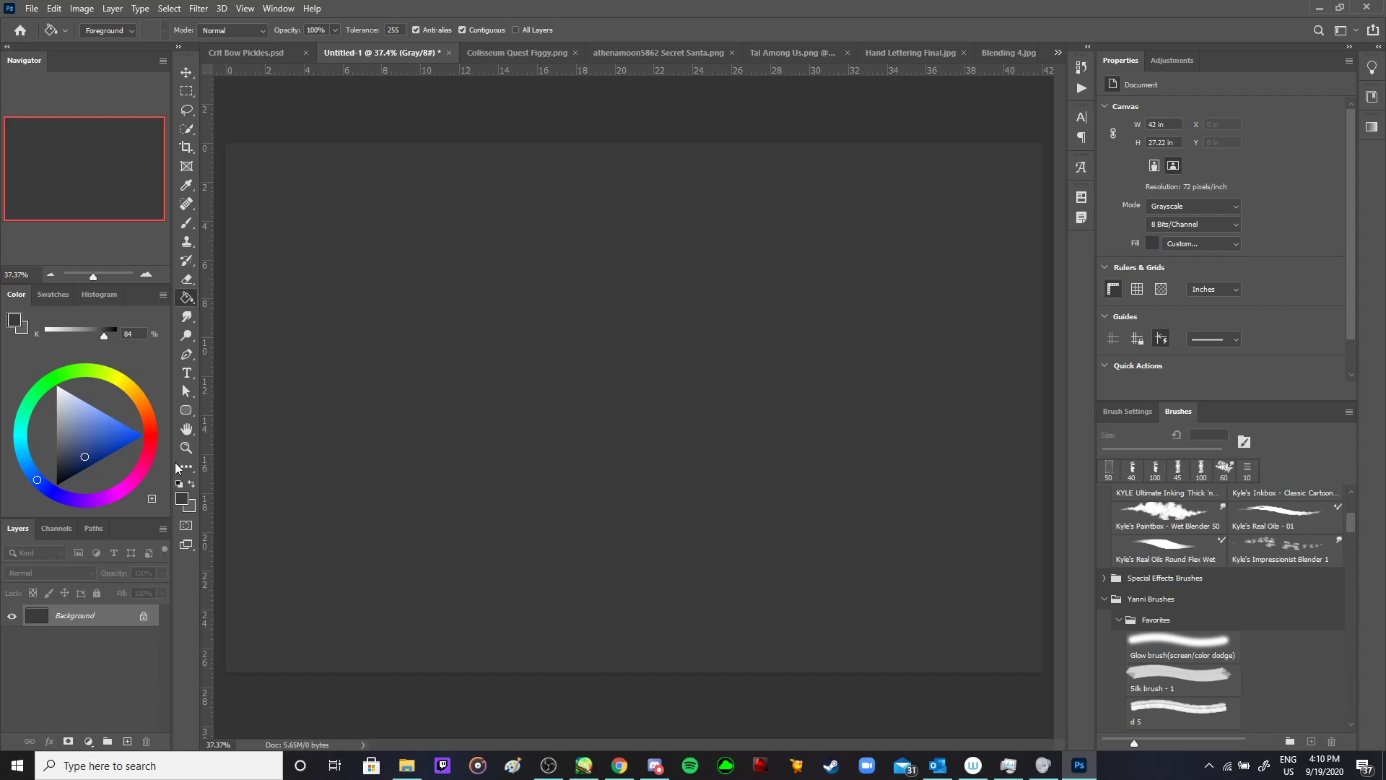
{"action": "left_click", "coordinate": [106, 450]}
{"action": "left_click", "coordinate": [533, 378]}
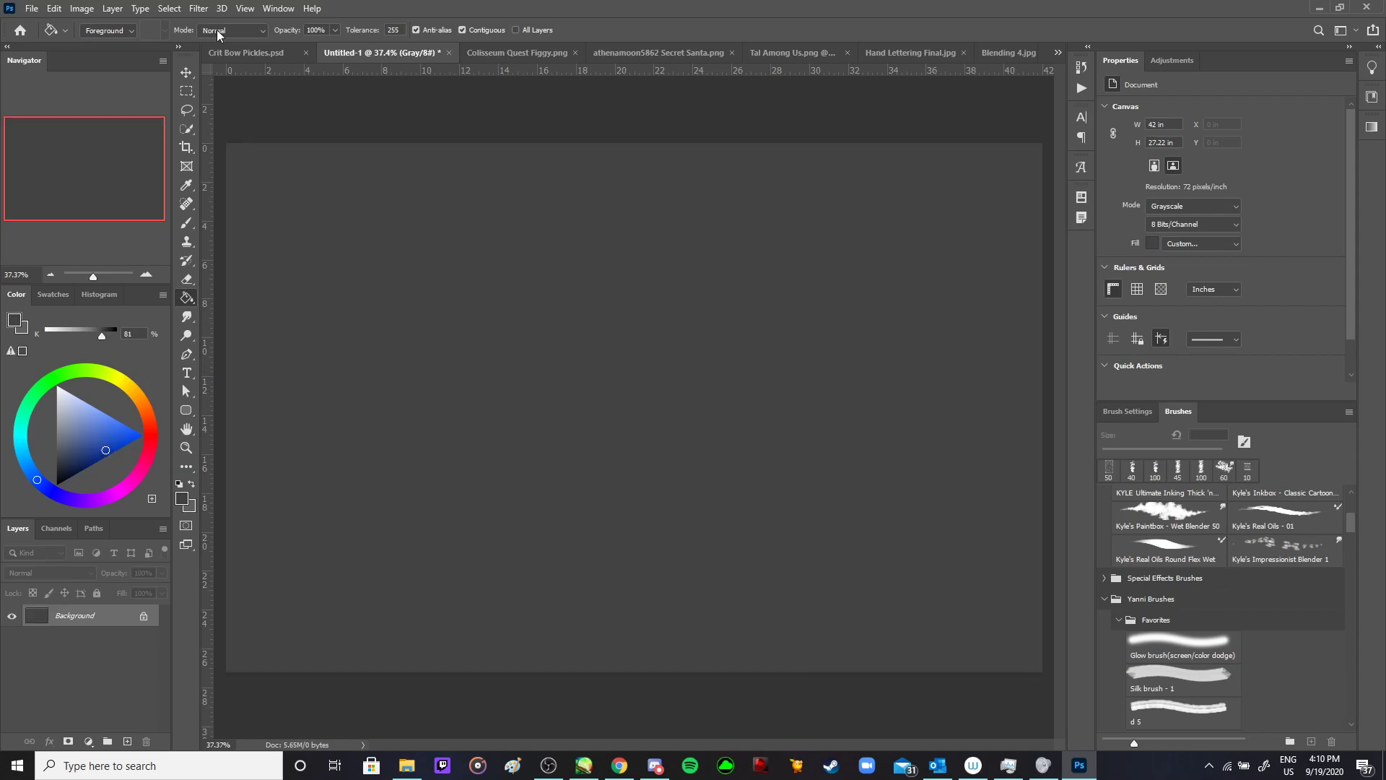
- Convert the image to RGB Color, fill it dark navy blue, and add an empty layer
{"action": "left_click", "coordinate": [114, 8]}
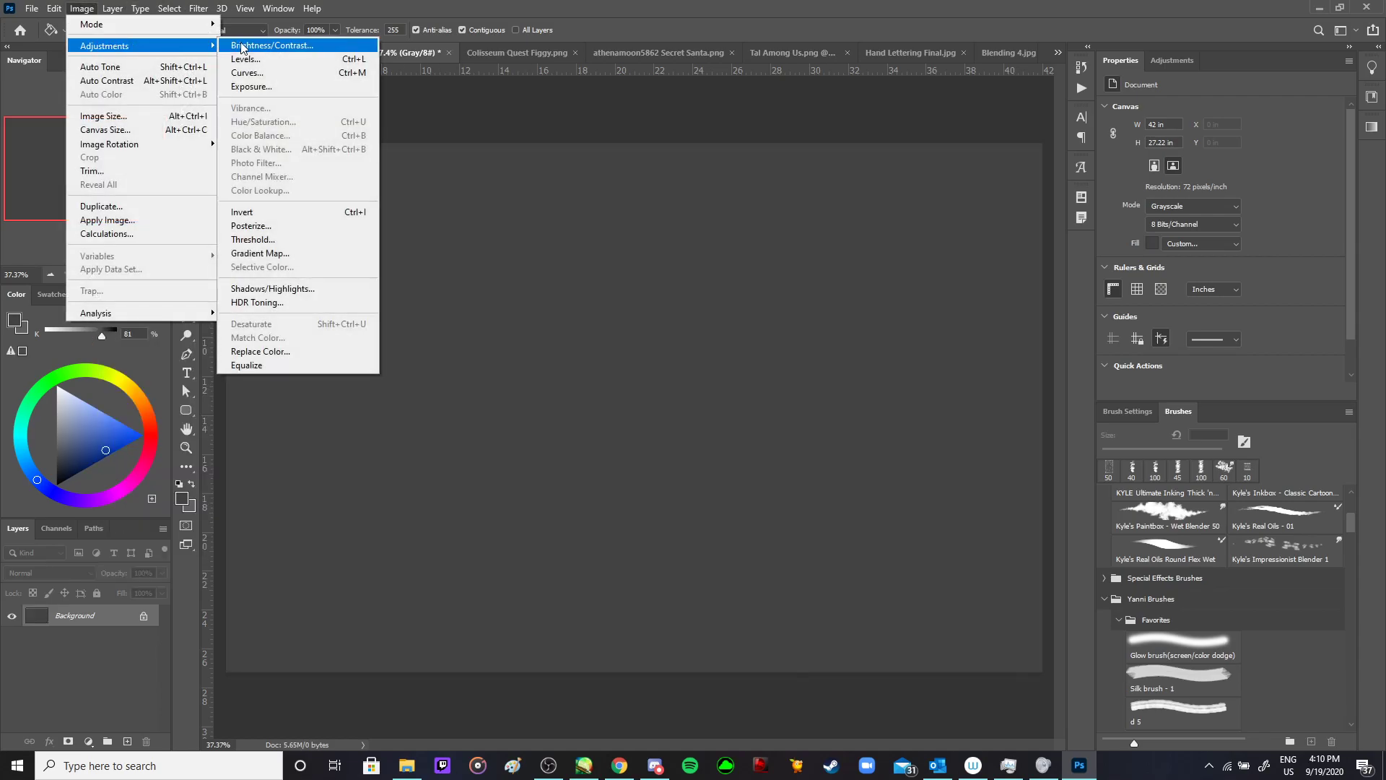
{"action": "mouse_move", "coordinate": [185, 25]}
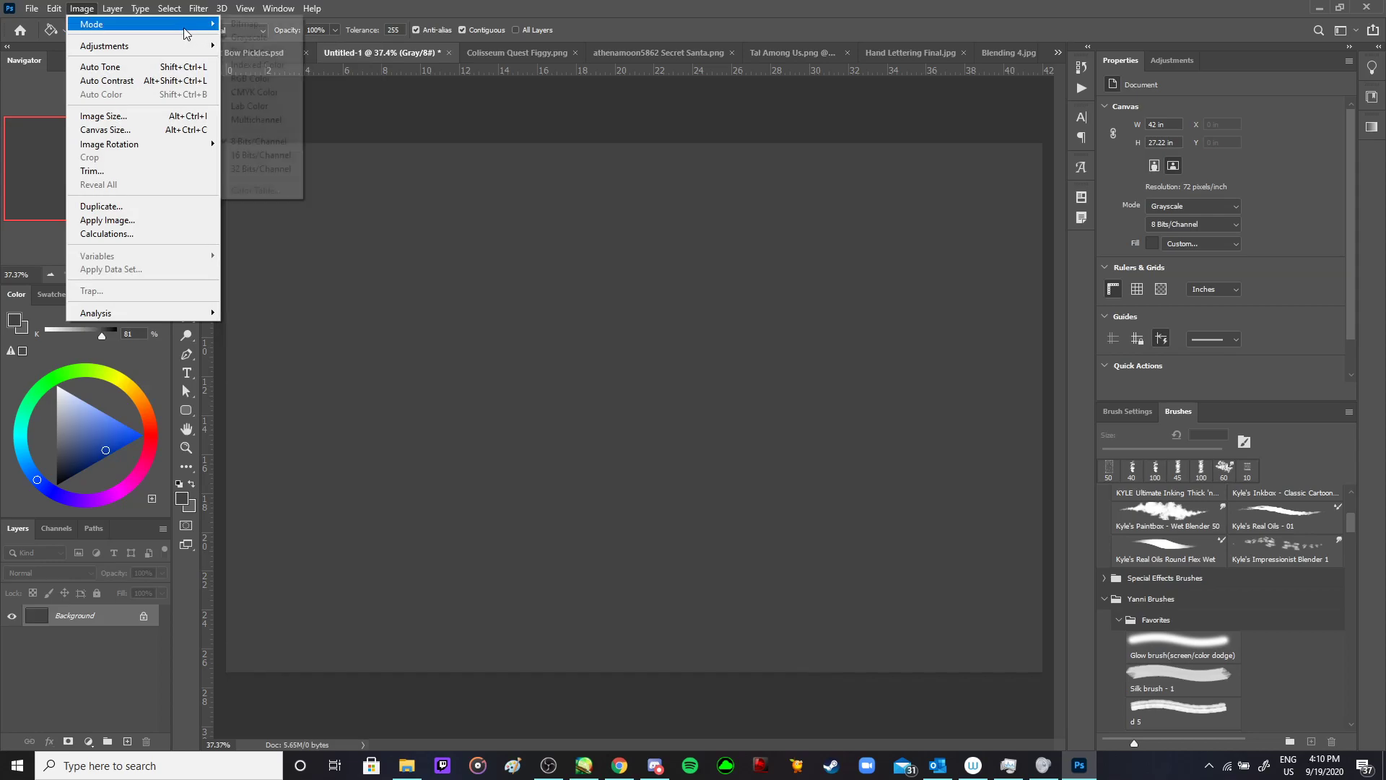
{"action": "left_click", "coordinate": [249, 78]}
{"action": "left_click", "coordinate": [498, 275]}
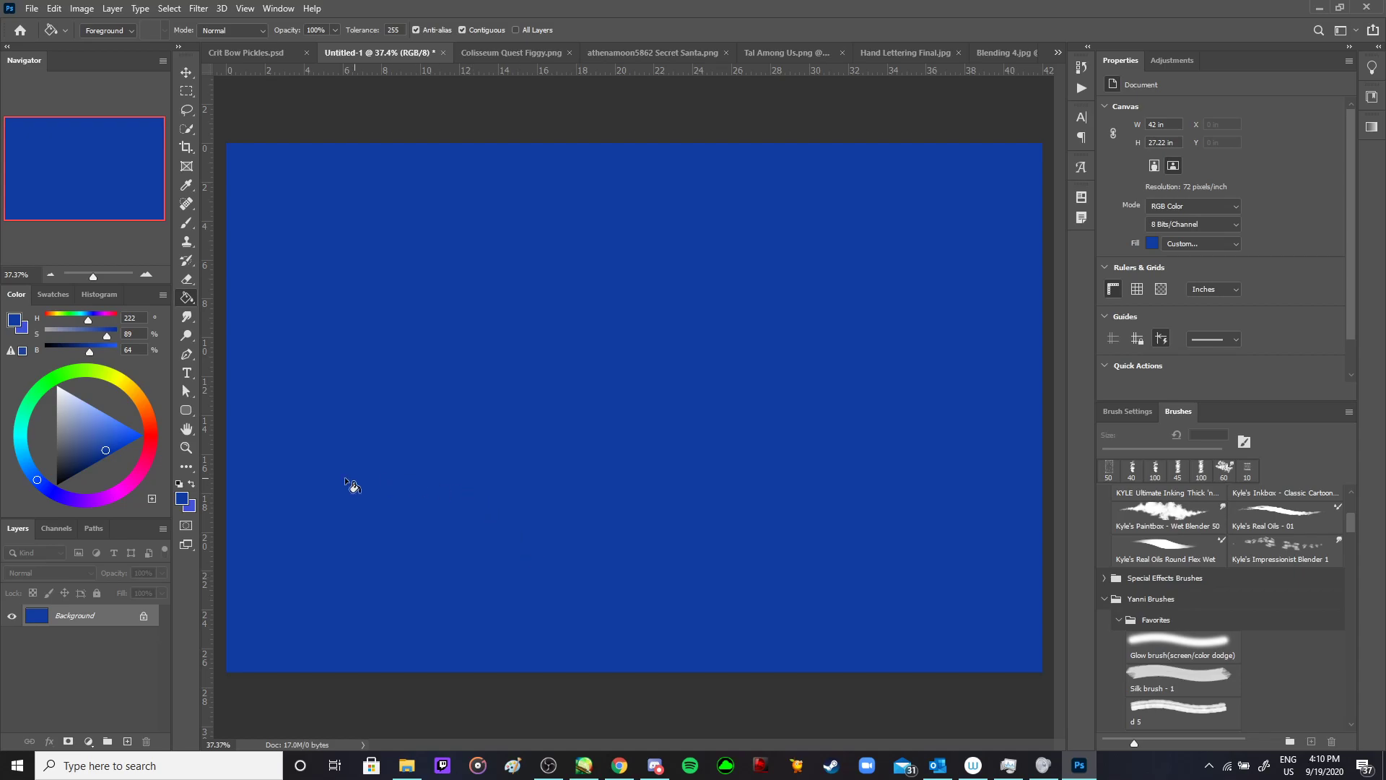
{"action": "left_click", "coordinate": [81, 467]}
{"action": "left_click", "coordinate": [968, 578]}
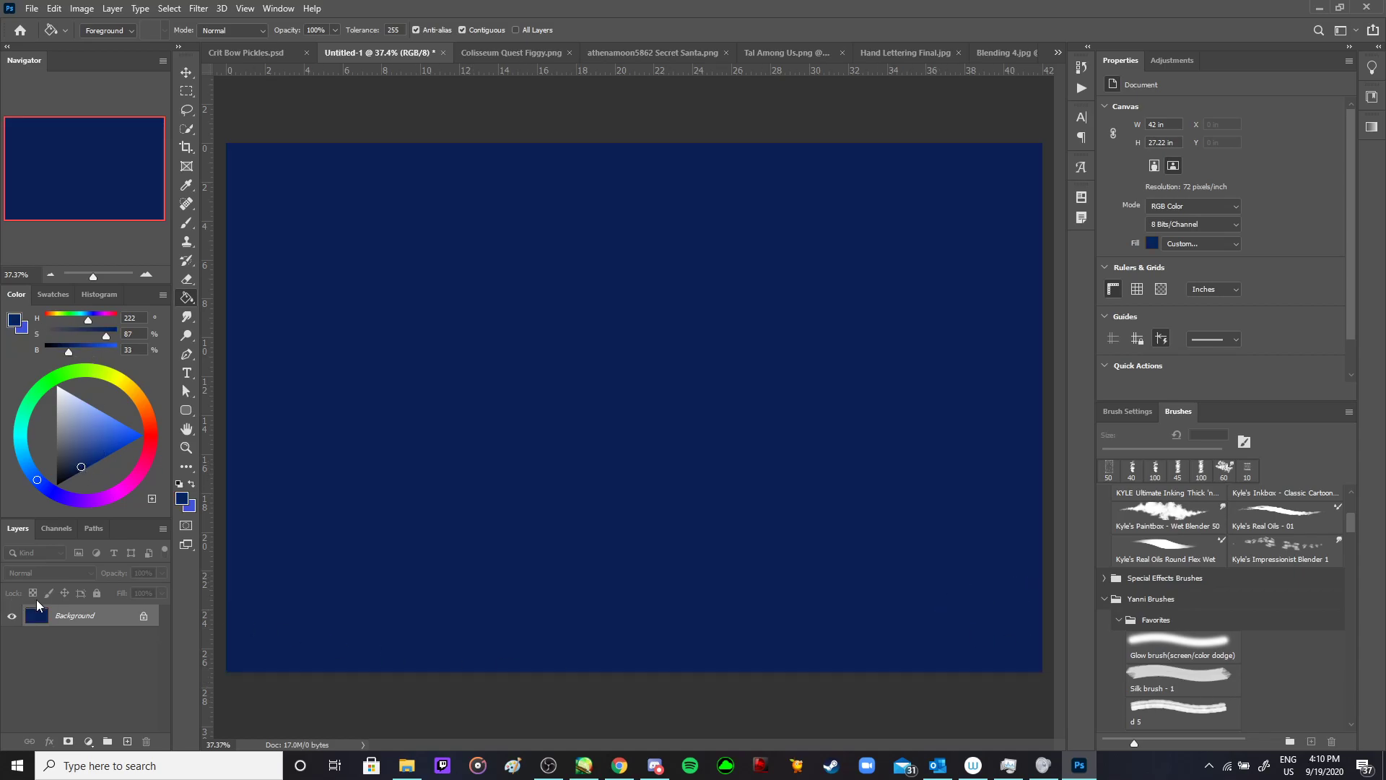
{"action": "left_click", "coordinate": [127, 742]}
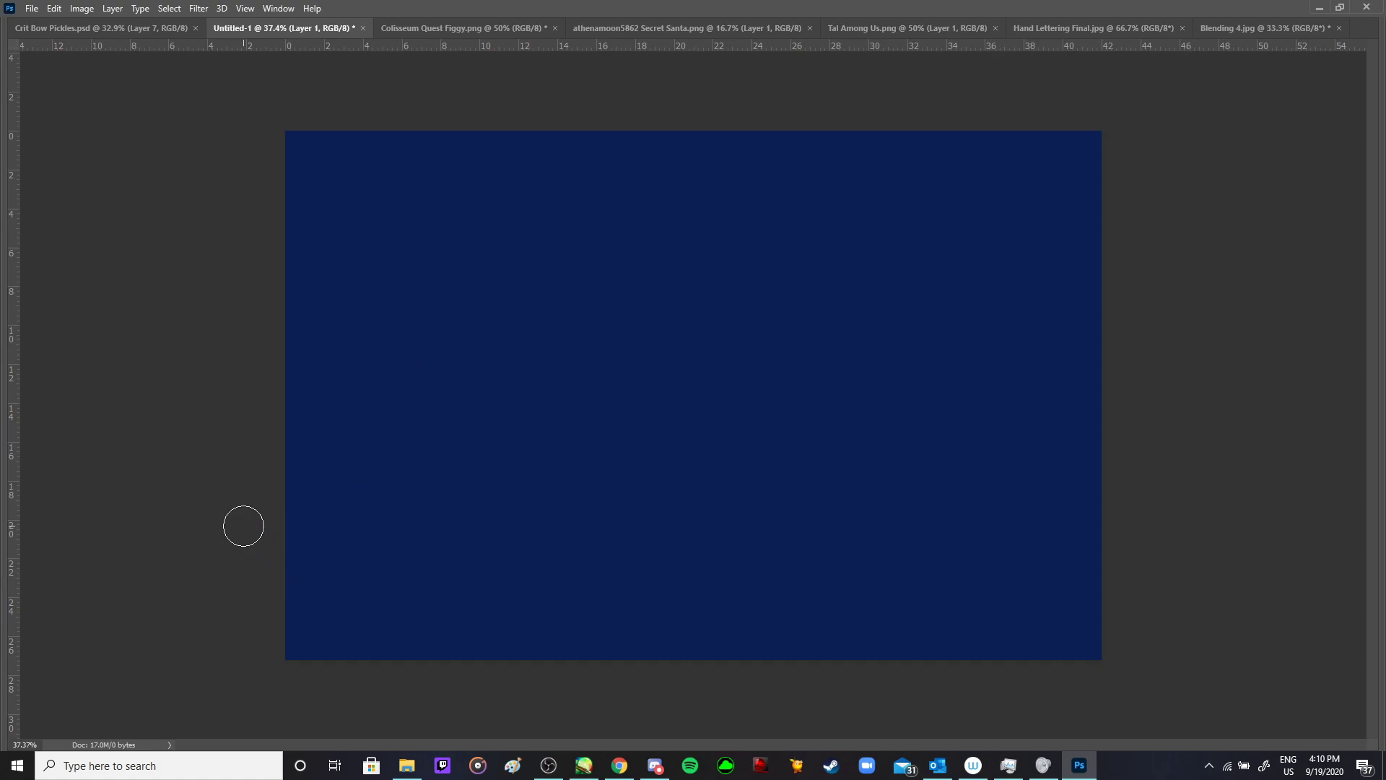
- Paint the black cliff at lower left and the lighthouse tower rising from it
{"action": "key", "text": "Tab"}
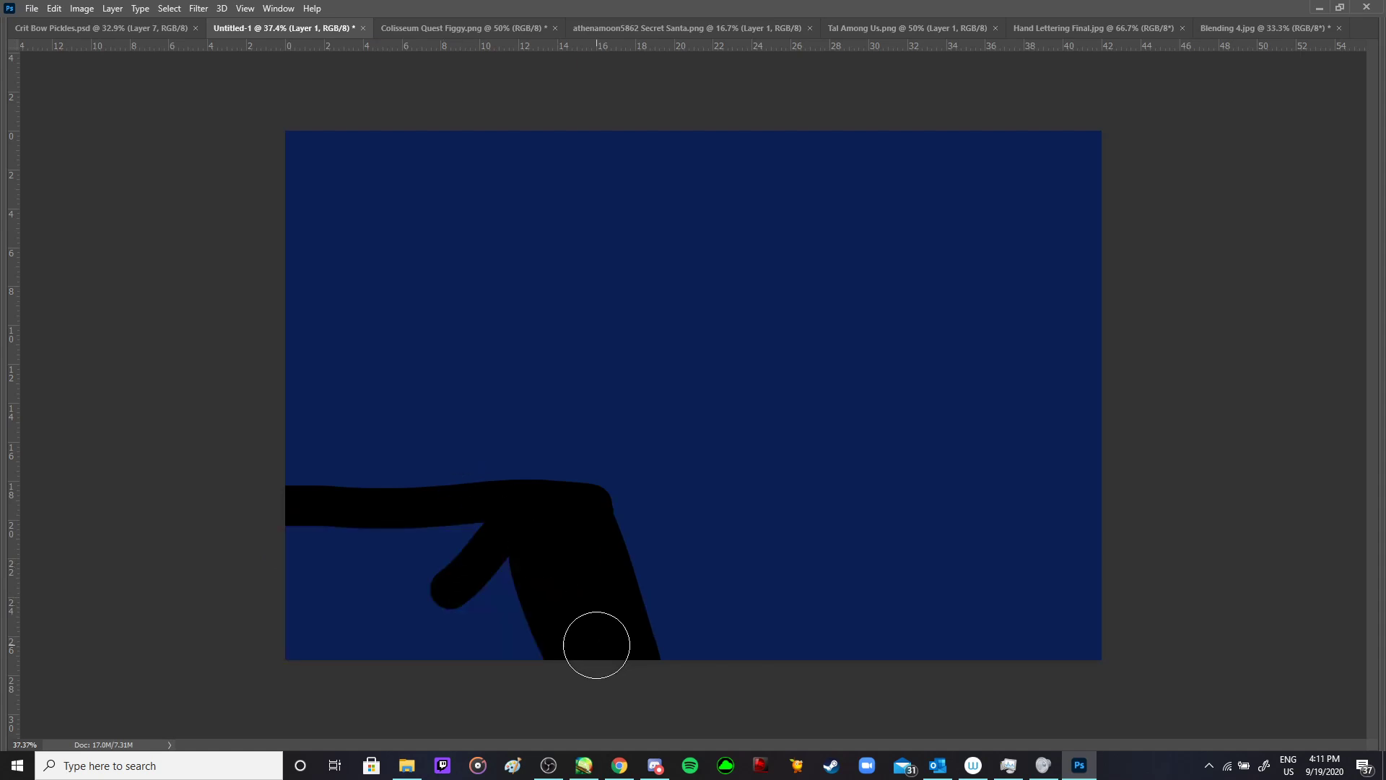
{"action": "mouse_move", "coordinate": [534, 639]}
{"action": "left_mouse_down"}
{"action": "mouse_move", "coordinate": [505, 578]}
{"action": "mouse_move", "coordinate": [433, 570]}
{"action": "mouse_move", "coordinate": [332, 585]}
{"action": "mouse_move", "coordinate": [296, 636]}
{"action": "left_mouse_up"}
{"action": "left_click_drag", "start_coordinate": [511, 499], "coordinate": [504, 402]}
{"action": "key", "text": "ctrl+z"}
{"action": "left_click_drag", "start_coordinate": [514, 484], "coordinate": [521, 316]}
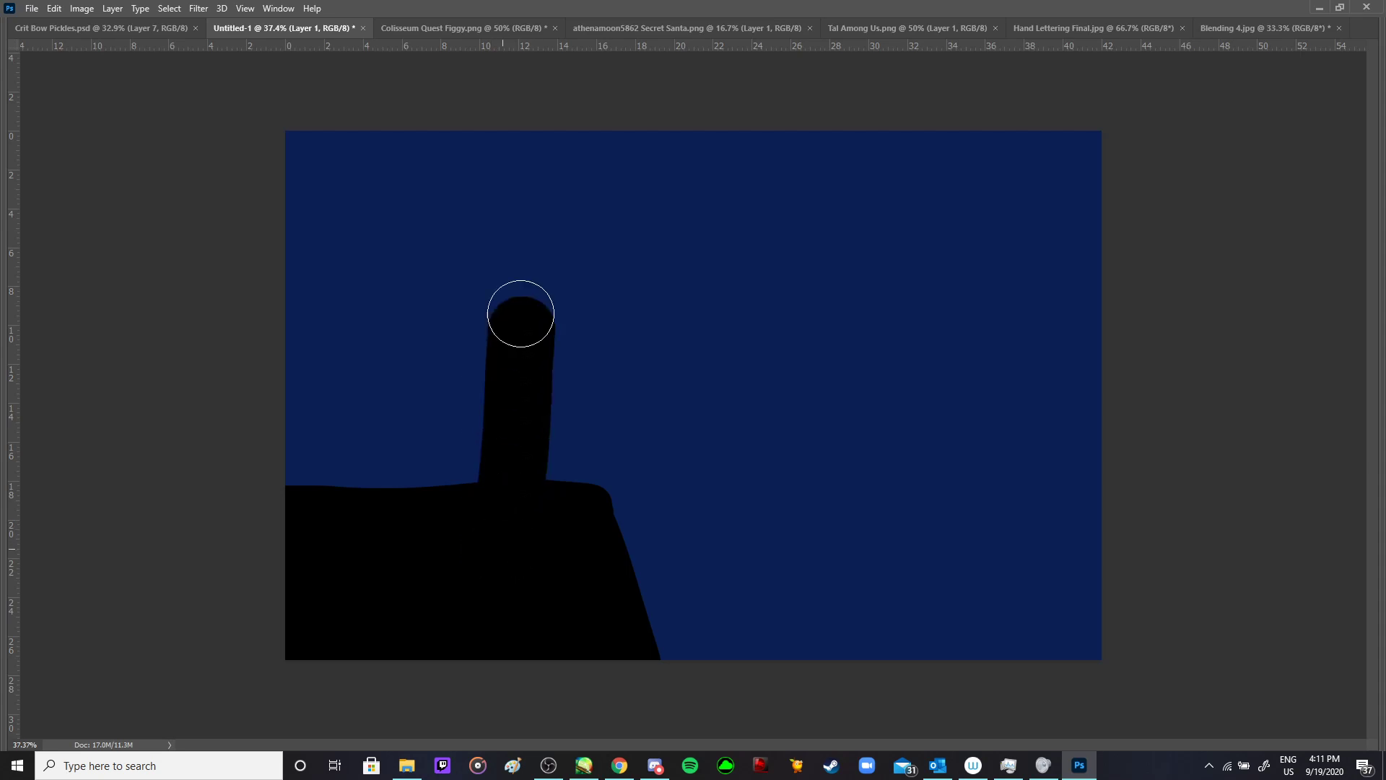
{"action": "mouse_move", "coordinate": [517, 505]}
{"action": "left_mouse_down"}
{"action": "mouse_move", "coordinate": [520, 405]}
{"action": "mouse_move", "coordinate": [538, 427]}
{"action": "left_mouse_up"}
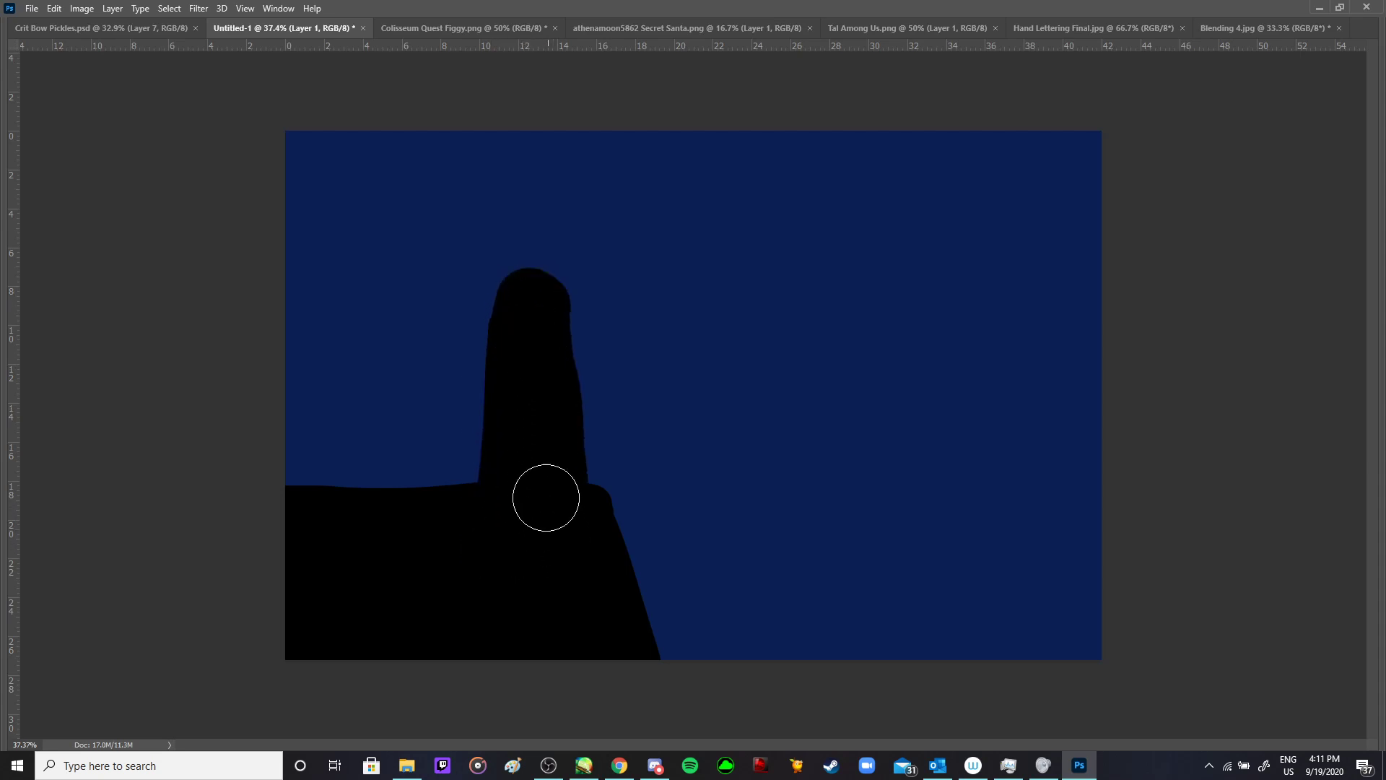
- Shape a pointed peaked roof on top of the tower with a smaller brush
{"action": "mouse_move", "coordinate": [474, 284]}
{"action": "left_mouse_down"}
{"action": "mouse_move", "coordinate": [513, 268]}
{"action": "mouse_move", "coordinate": [607, 281]}
{"action": "left_mouse_up"}
{"action": "key", "text": "ctrl+z"}
{"action": "key", "text": "bracketleft"}
{"action": "key", "text": "bracketleft"}
{"action": "key", "text": "bracketleft"}
{"action": "key", "text": "bracketleft"}
{"action": "key", "text": "bracketleft"}
{"action": "left_click_drag", "start_coordinate": [468, 299], "coordinate": [468, 299]}
{"action": "mouse_move", "coordinate": [597, 299]}
{"action": "left_mouse_down"}
{"action": "mouse_move", "coordinate": [519, 241]}
{"action": "mouse_move", "coordinate": [478, 281]}
{"action": "mouse_move", "coordinate": [498, 249]}
{"action": "left_mouse_up"}
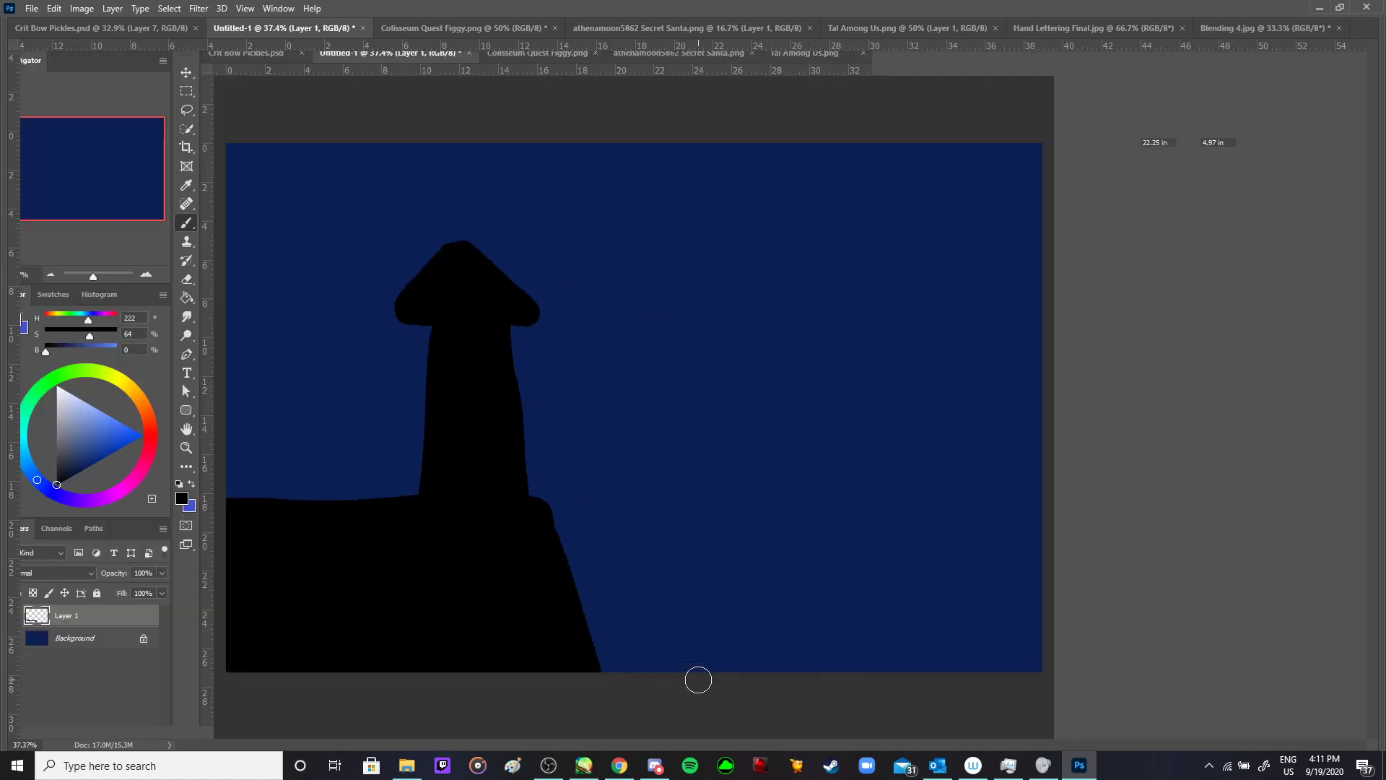
- On a new layer, paint brighter blue waves along the foot of the cliff
{"action": "left_click", "coordinate": [109, 460]}
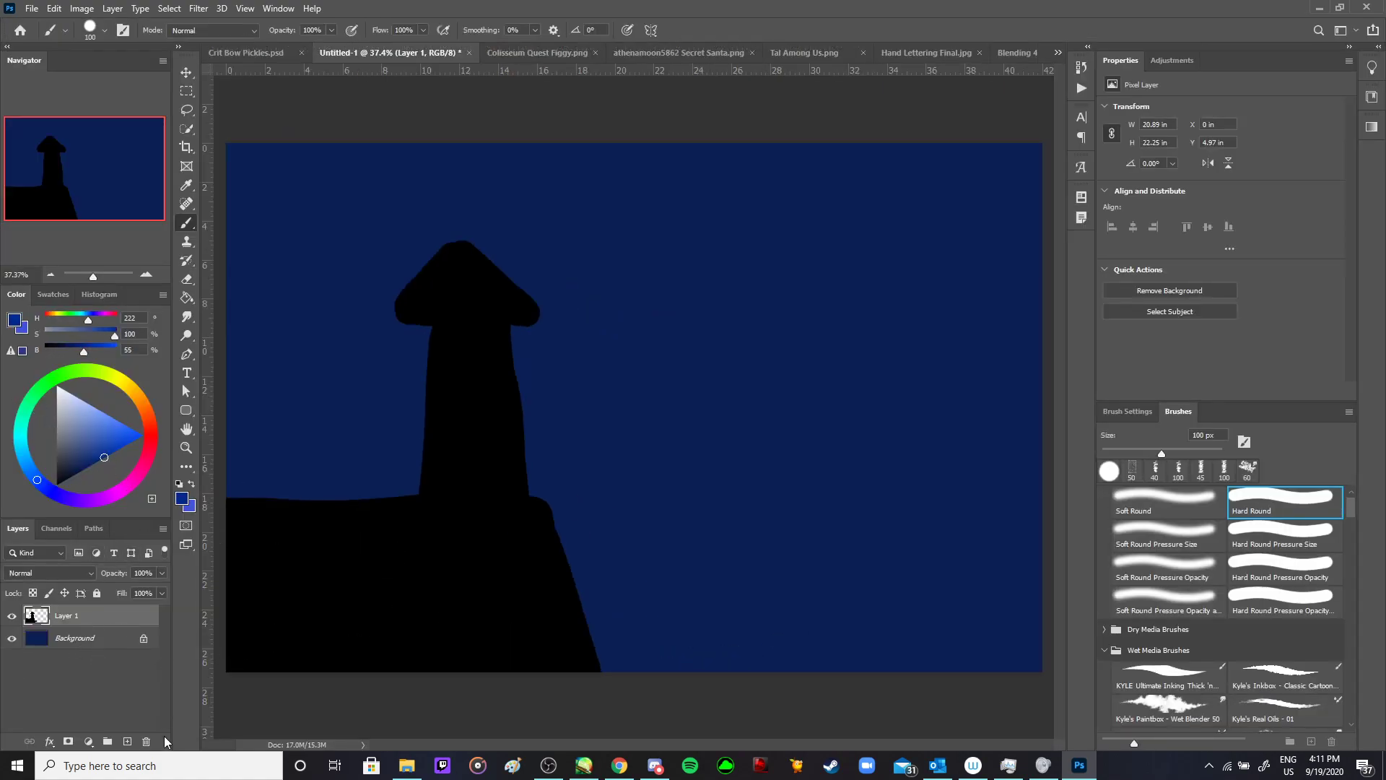
{"action": "left_click", "coordinate": [128, 741]}
{"action": "key", "text": "Tab"}
{"action": "mouse_move", "coordinate": [634, 611]}
{"action": "left_mouse_down"}
{"action": "mouse_move", "coordinate": [665, 665]}
{"action": "mouse_move", "coordinate": [613, 650]}
{"action": "mouse_move", "coordinate": [758, 638]}
{"action": "mouse_move", "coordinate": [698, 643]}
{"action": "left_mouse_up"}
{"action": "left_click_drag", "start_coordinate": [1004, 614], "coordinate": [1112, 600]}
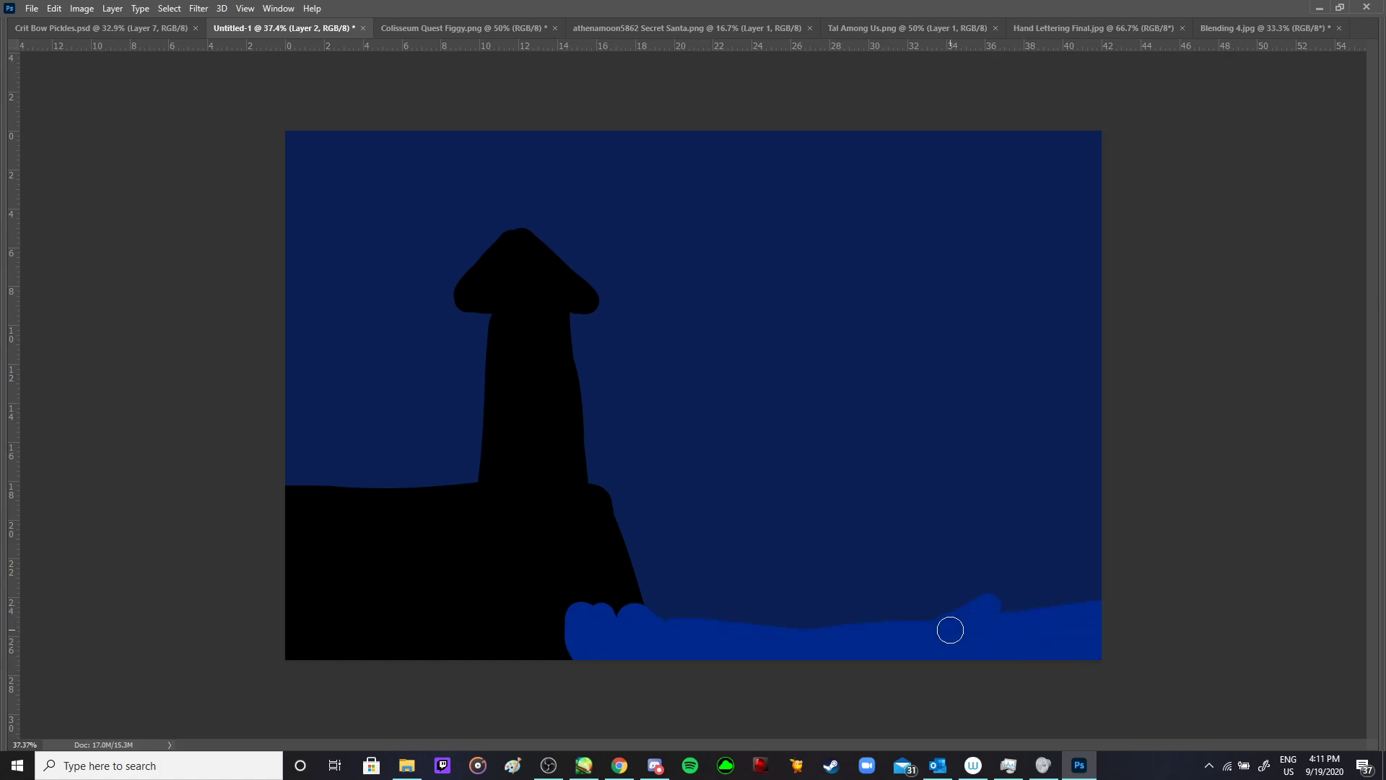
{"action": "key", "text": "Tab"}
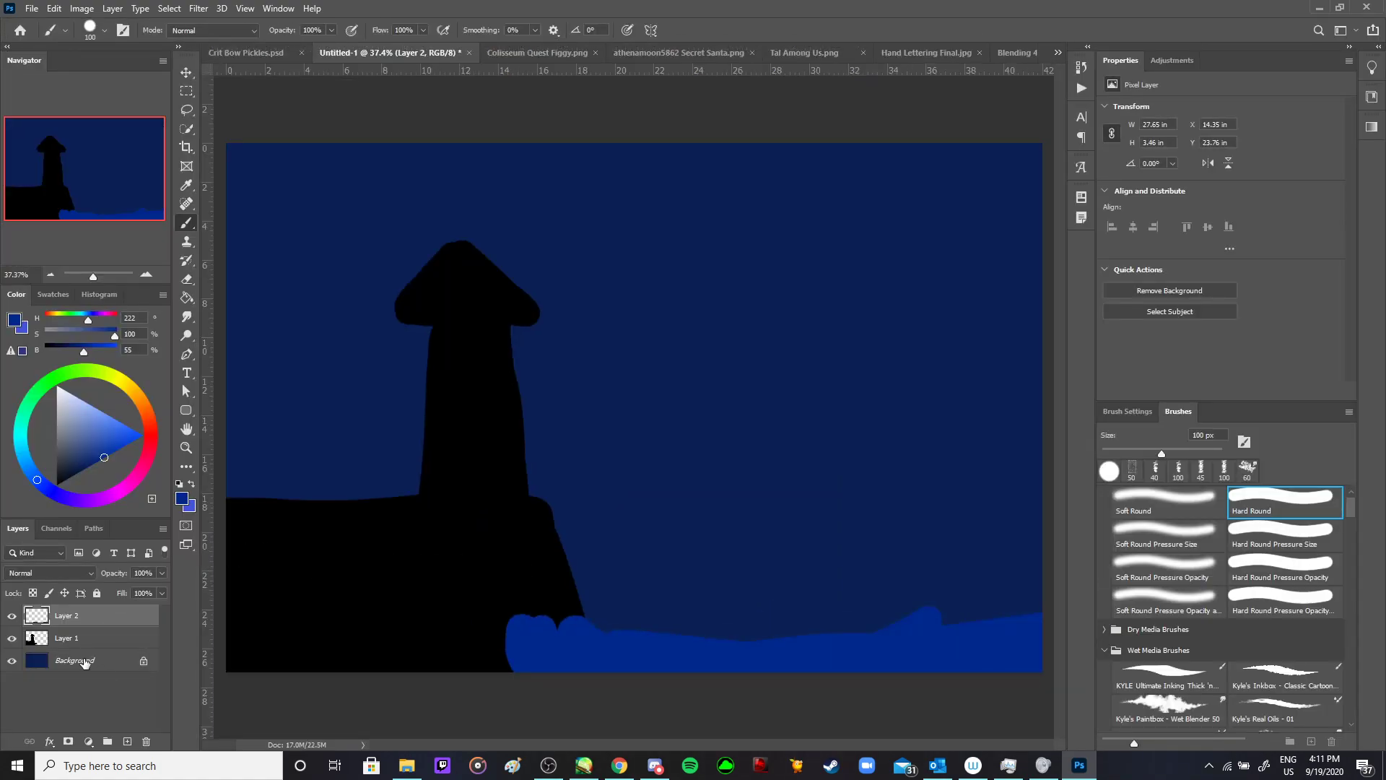
- Add a layer above Background and paint a blue sea band across the lower right
{"action": "left_click", "coordinate": [90, 662]}
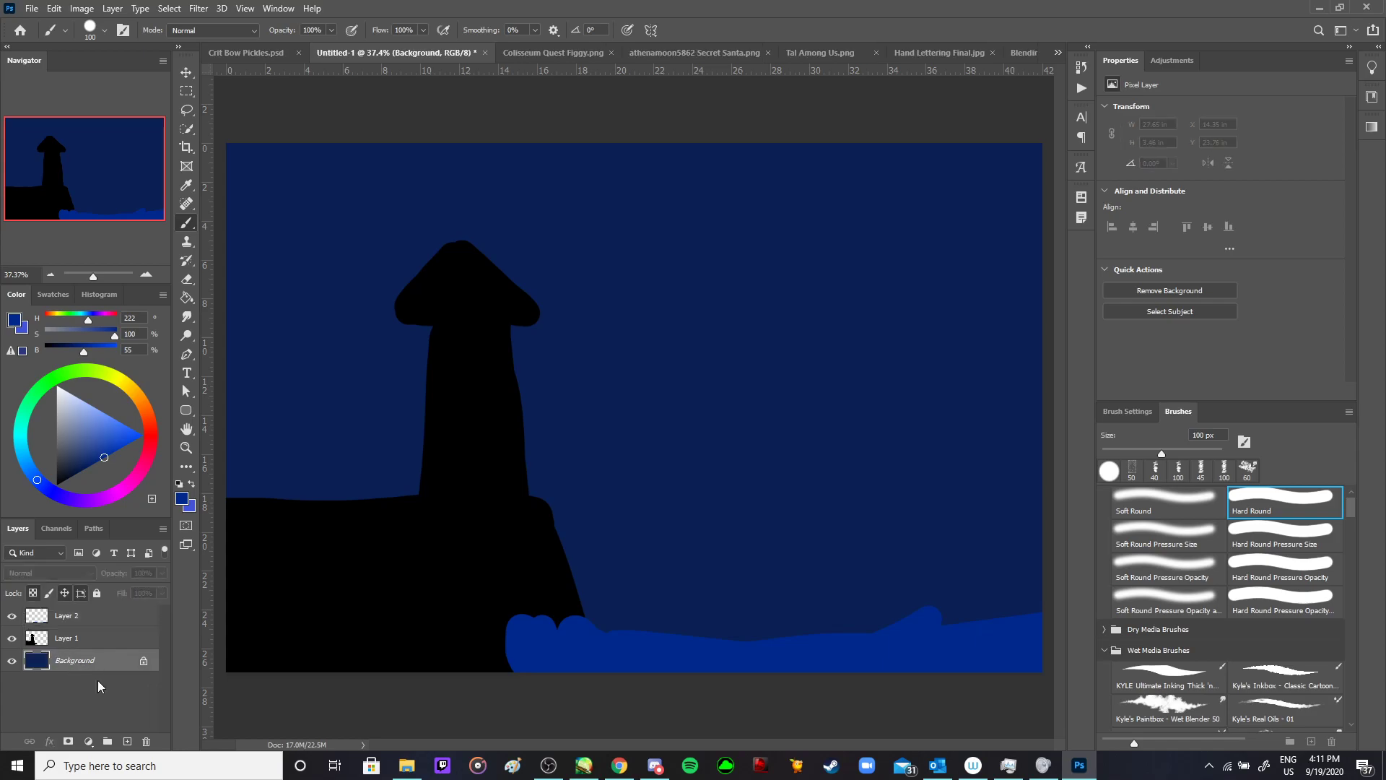
{"action": "left_click", "coordinate": [129, 742]}
{"action": "key", "text": "Tab"}
{"action": "left_click_drag", "start_coordinate": [1097, 549], "coordinate": [653, 558]}
{"action": "left_click_drag", "start_coordinate": [1098, 596], "coordinate": [837, 593]}
{"action": "left_click_drag", "start_coordinate": [650, 601], "coordinate": [1051, 605]}
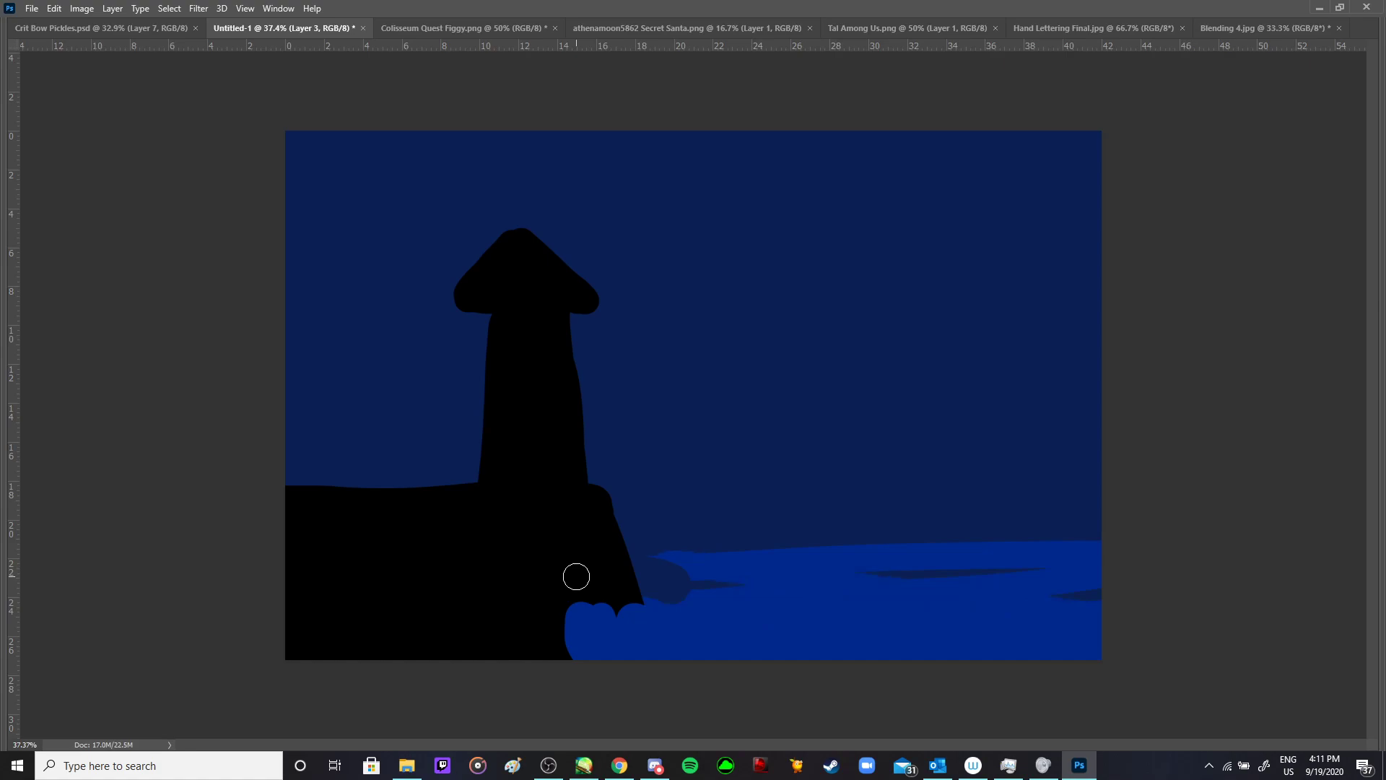
{"action": "key", "text": "Tab"}
- Try erasing part of the cliff on Layer 1 with a textured tip, then undo it
{"action": "left_click", "coordinate": [98, 642]}
{"action": "key", "text": "Tab"}
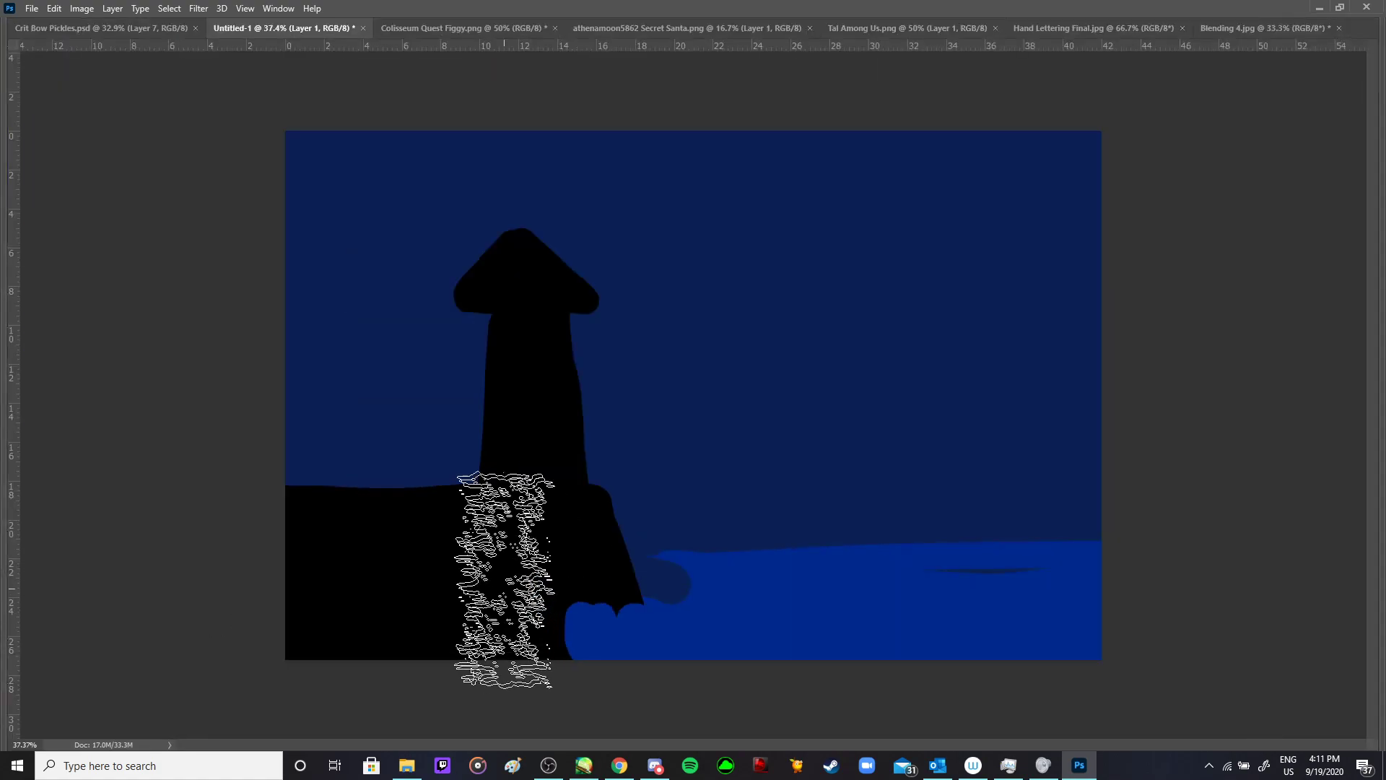
{"action": "mouse_move", "coordinate": [505, 572]}
{"action": "left_mouse_down"}
{"action": "mouse_move", "coordinate": [714, 545]}
{"action": "mouse_move", "coordinate": [673, 527]}
{"action": "mouse_move", "coordinate": [699, 578]}
{"action": "left_mouse_up"}
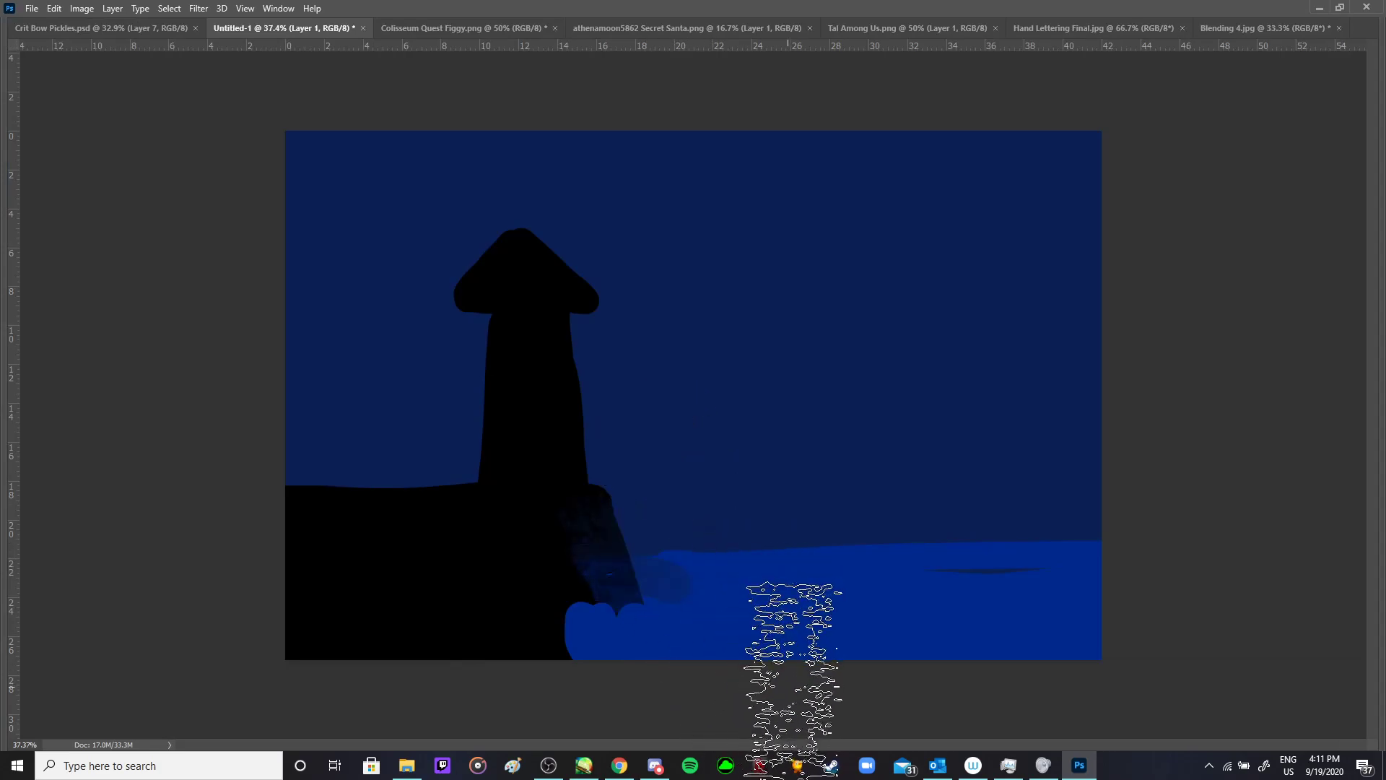
{"action": "key", "text": "Tab"}
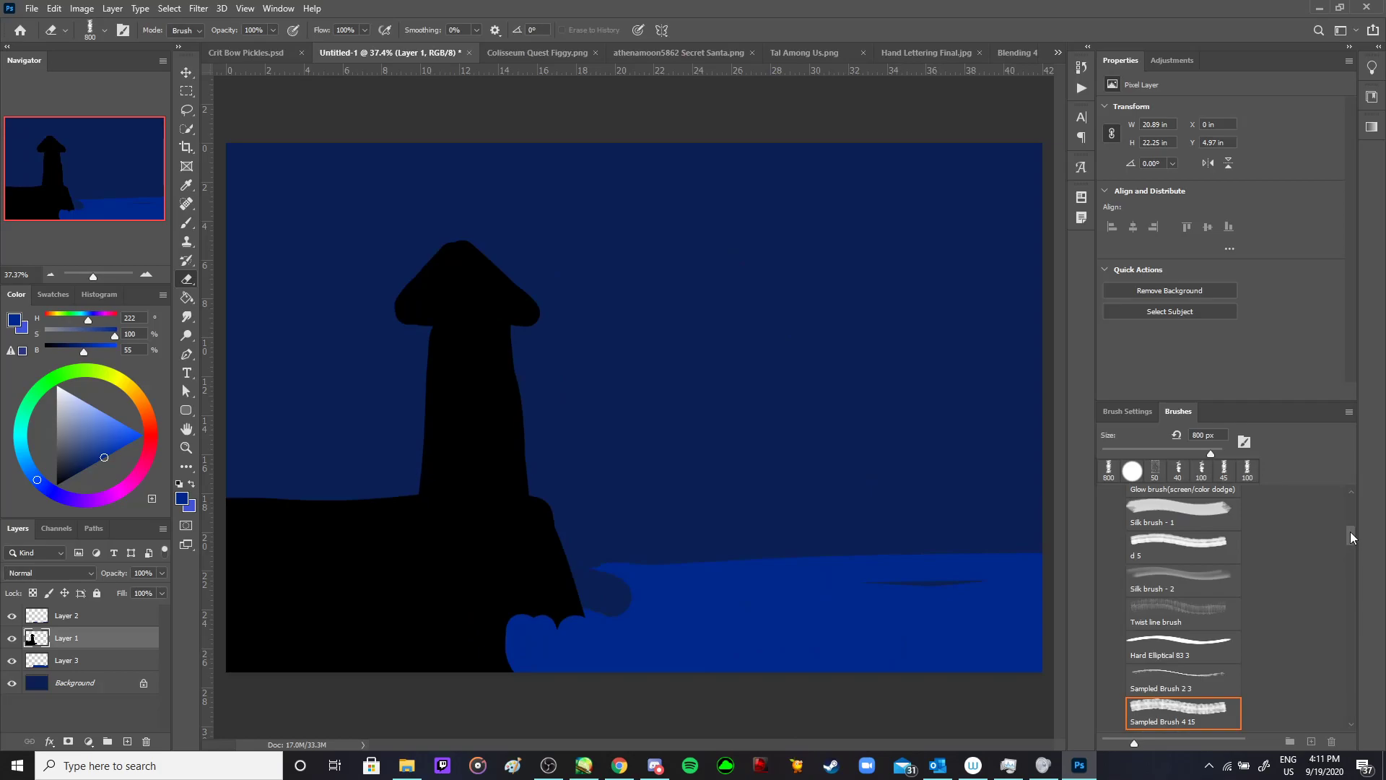
{"action": "left_click_drag", "start_coordinate": [1351, 538], "coordinate": [1348, 497]}
{"action": "left_click", "coordinate": [1290, 522]}
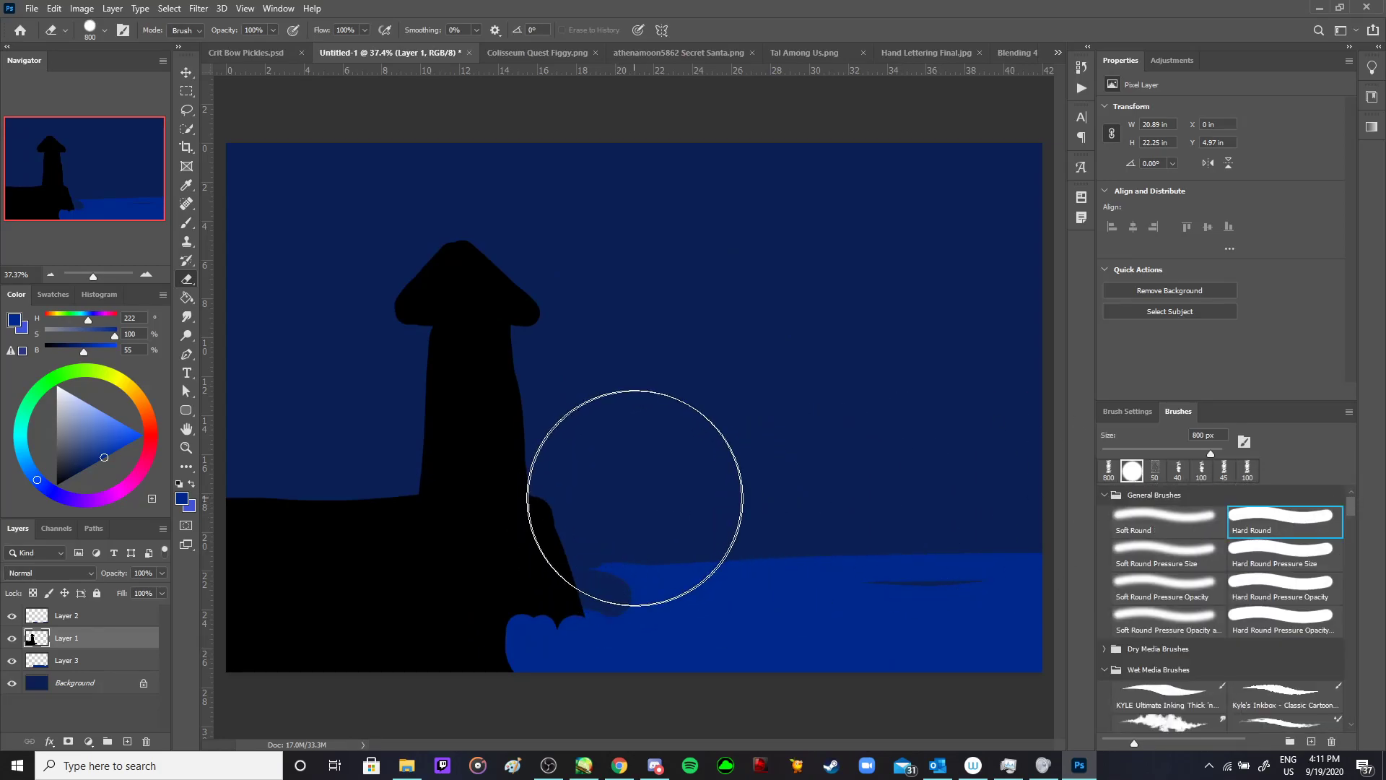
{"action": "key", "text": "ctrl+z"}
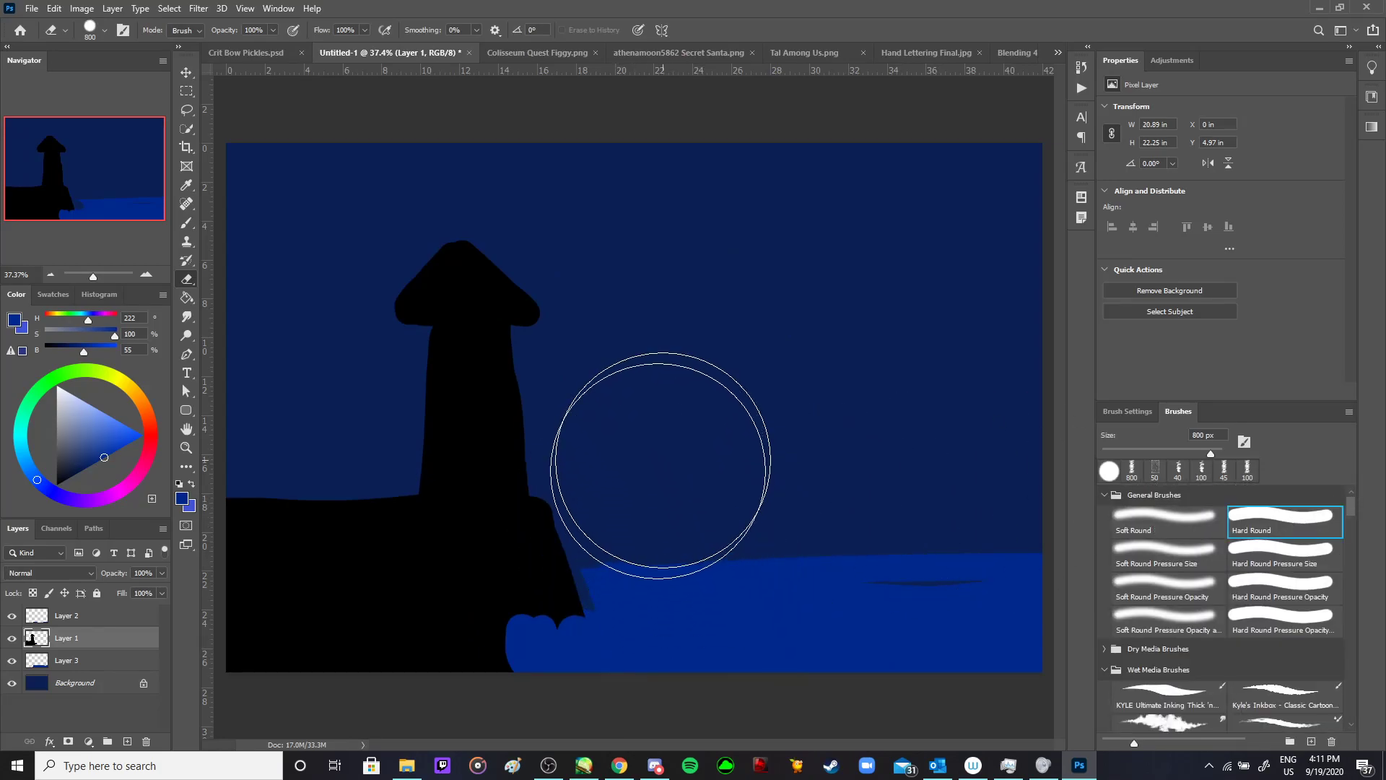
- Select Layer 3 for the water and shrink the brush to about 100 px
{"action": "left_click", "coordinate": [79, 660]}
{"action": "key", "text": "Tab"}
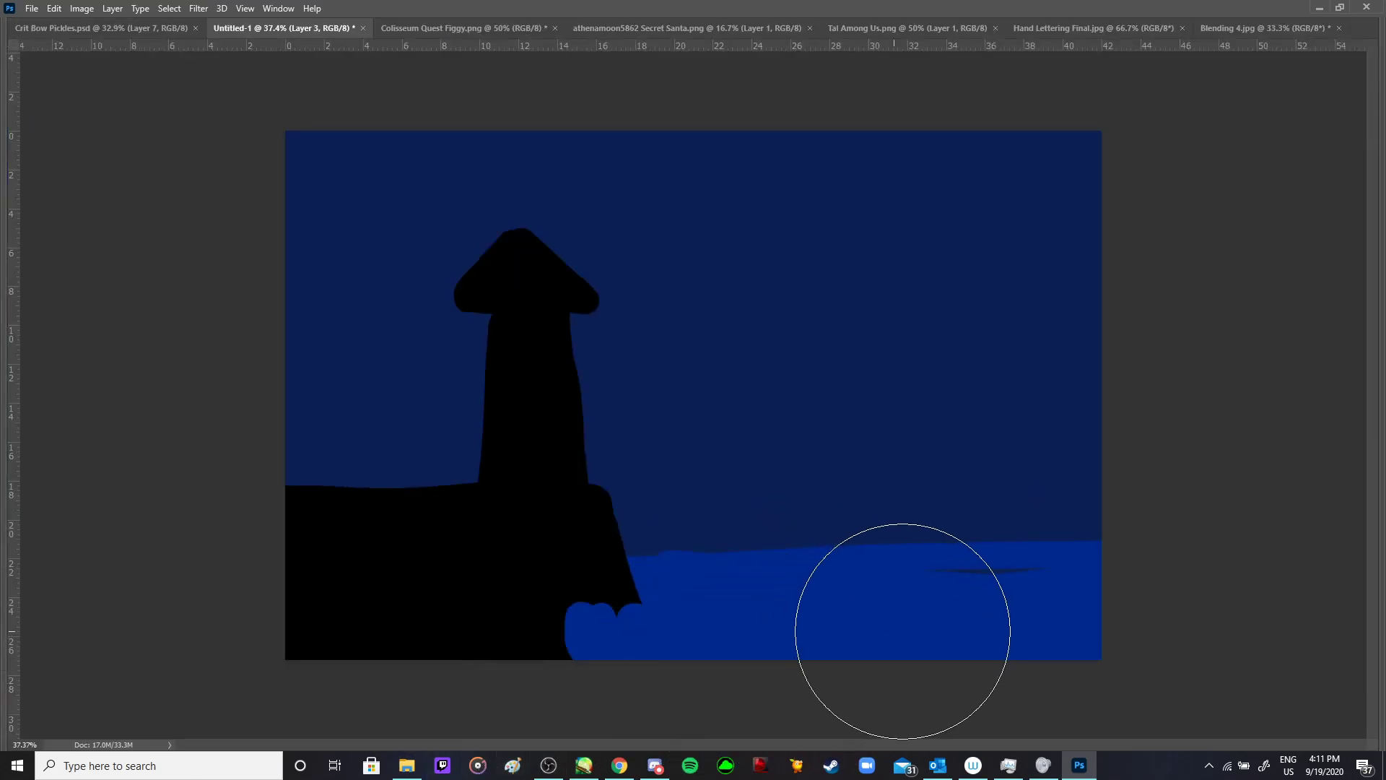
{"action": "key", "text": "bracketleft"}
{"action": "key", "text": "bracketleft"}
{"action": "key", "text": "bracketleft"}
{"action": "key", "text": "bracketleft"}
{"action": "key", "text": "bracketleft"}
{"action": "key", "text": "bracketleft"}
{"action": "key", "text": "bracketleft"}
{"action": "key", "text": "bracketleft"}
{"action": "key", "text": "bracketleft"}
{"action": "key", "text": "bracketleft"}
{"action": "key", "text": "bracketleft"}
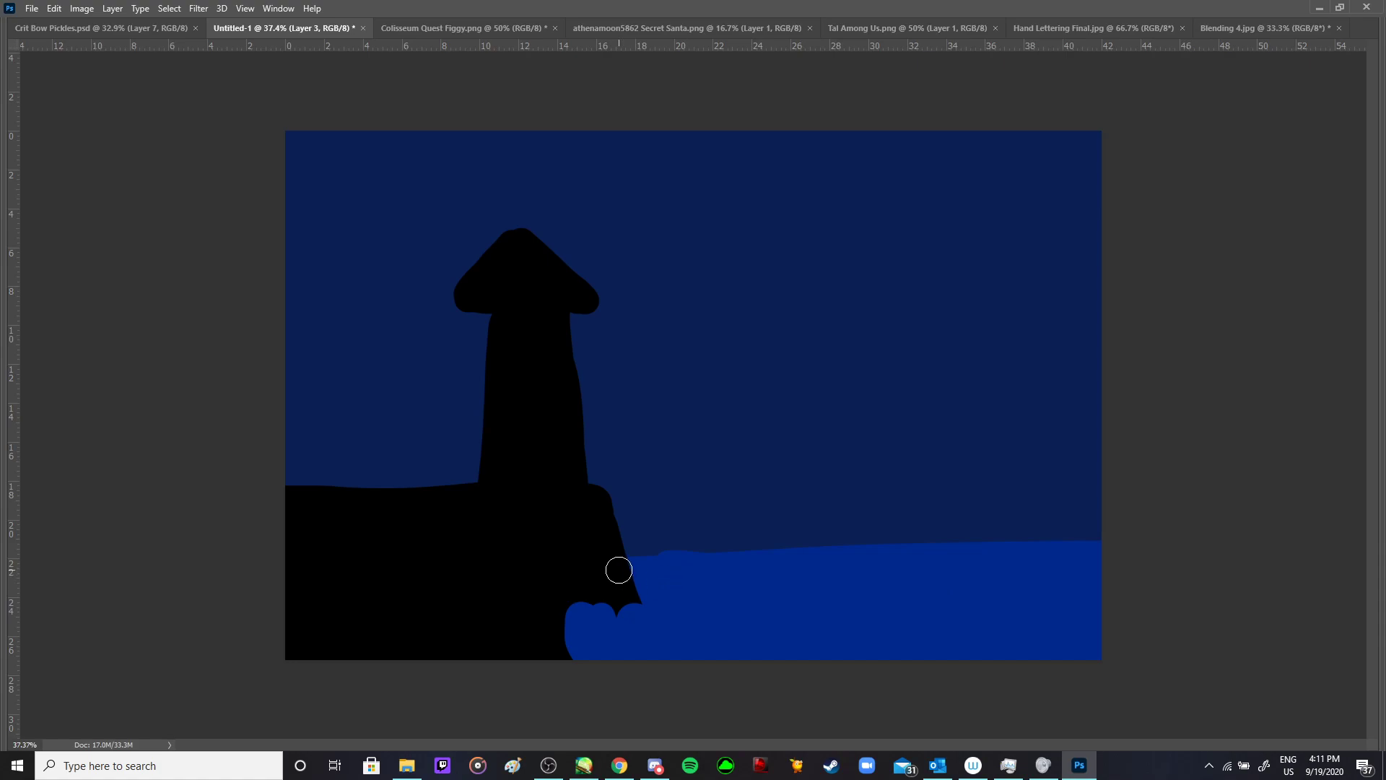
- Brush more blue water on Layer 3, raising the sea up to the horizon
{"action": "key", "text": "Tab"}
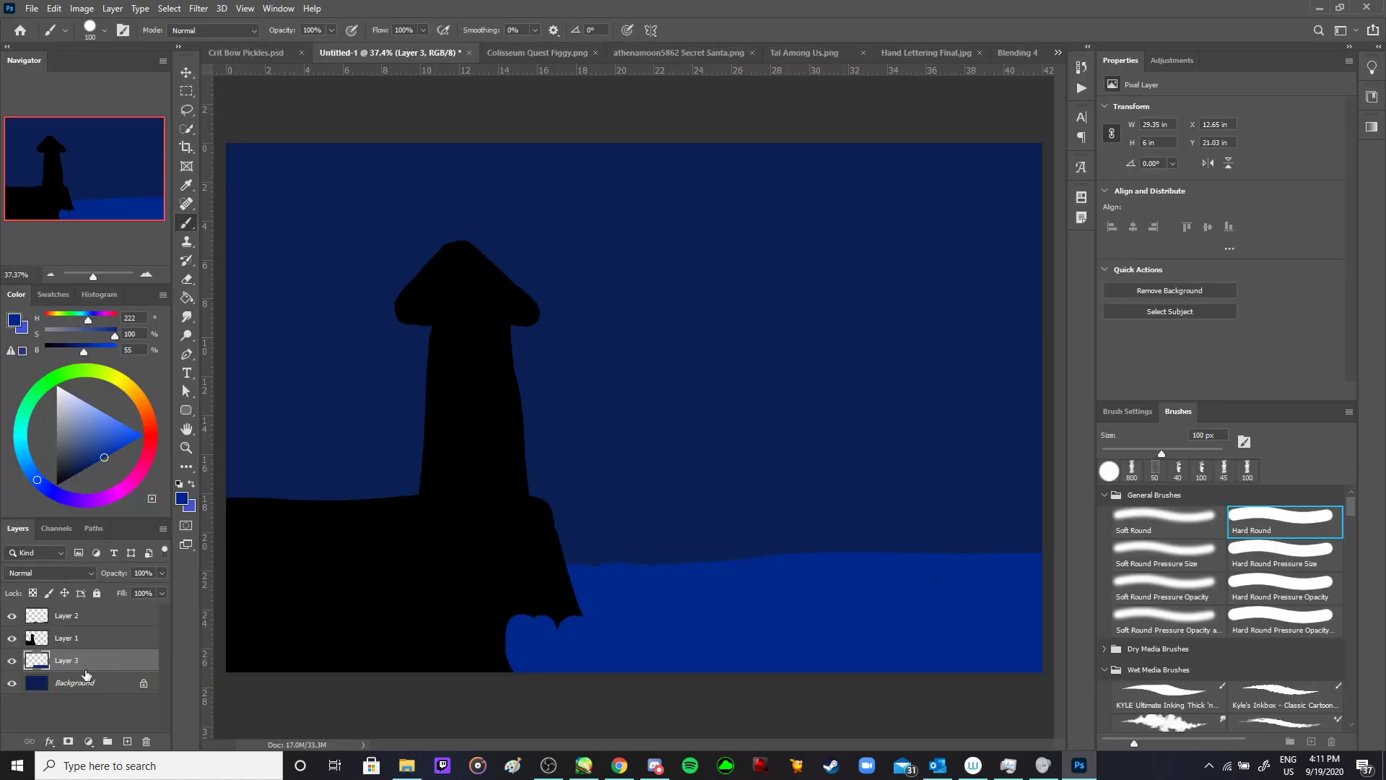
{"action": "key", "text": "Tab"}
{"action": "left_click_drag", "start_coordinate": [266, 480], "coordinate": [1042, 486]}
{"action": "mouse_move", "coordinate": [267, 516]}
{"action": "left_mouse_down"}
{"action": "mouse_move", "coordinate": [977, 507]}
{"action": "mouse_move", "coordinate": [750, 534]}
{"action": "left_mouse_up"}
{"action": "left_click_drag", "start_coordinate": [1192, 492], "coordinate": [802, 473]}
{"action": "left_click_drag", "start_coordinate": [1214, 534], "coordinate": [161, 492]}
{"action": "left_click_drag", "start_coordinate": [353, 474], "coordinate": [1269, 461]}
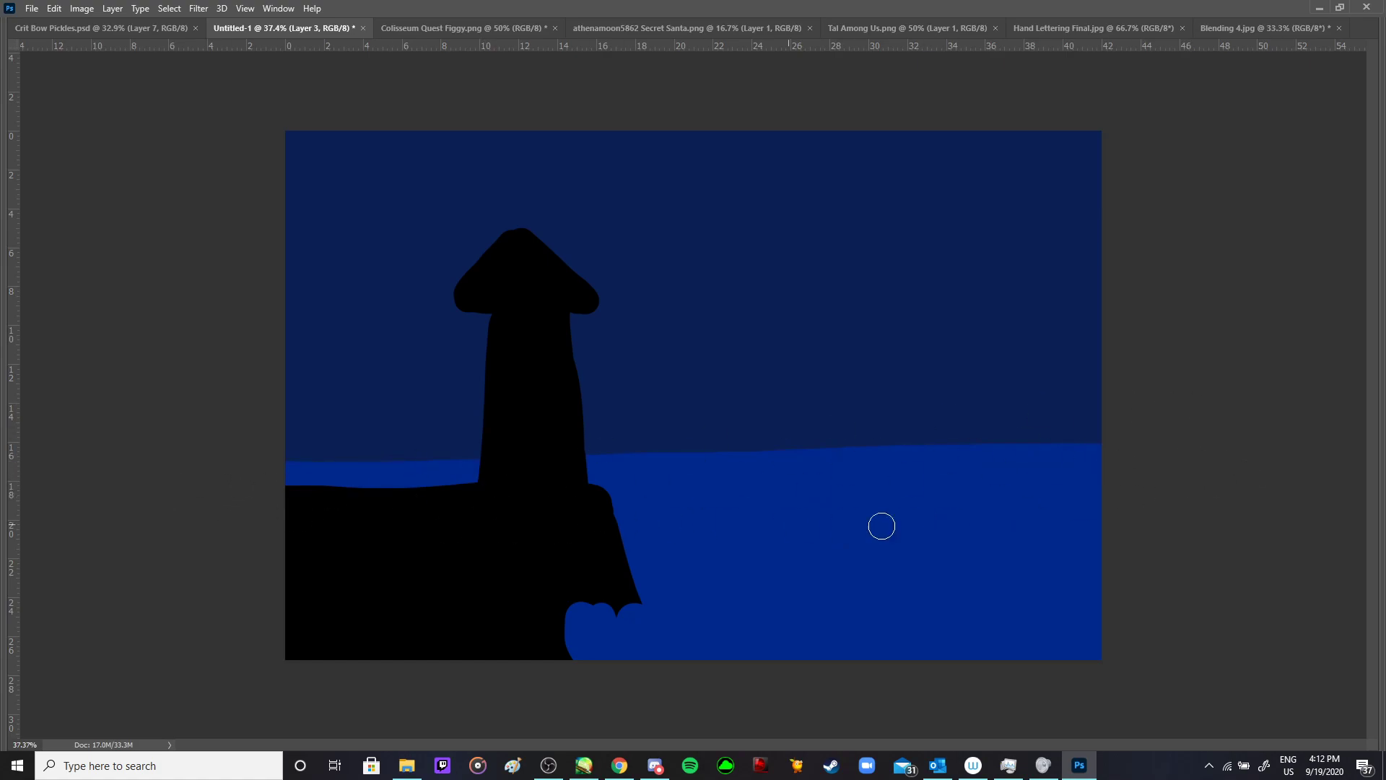
{"action": "key", "text": "Tab"}
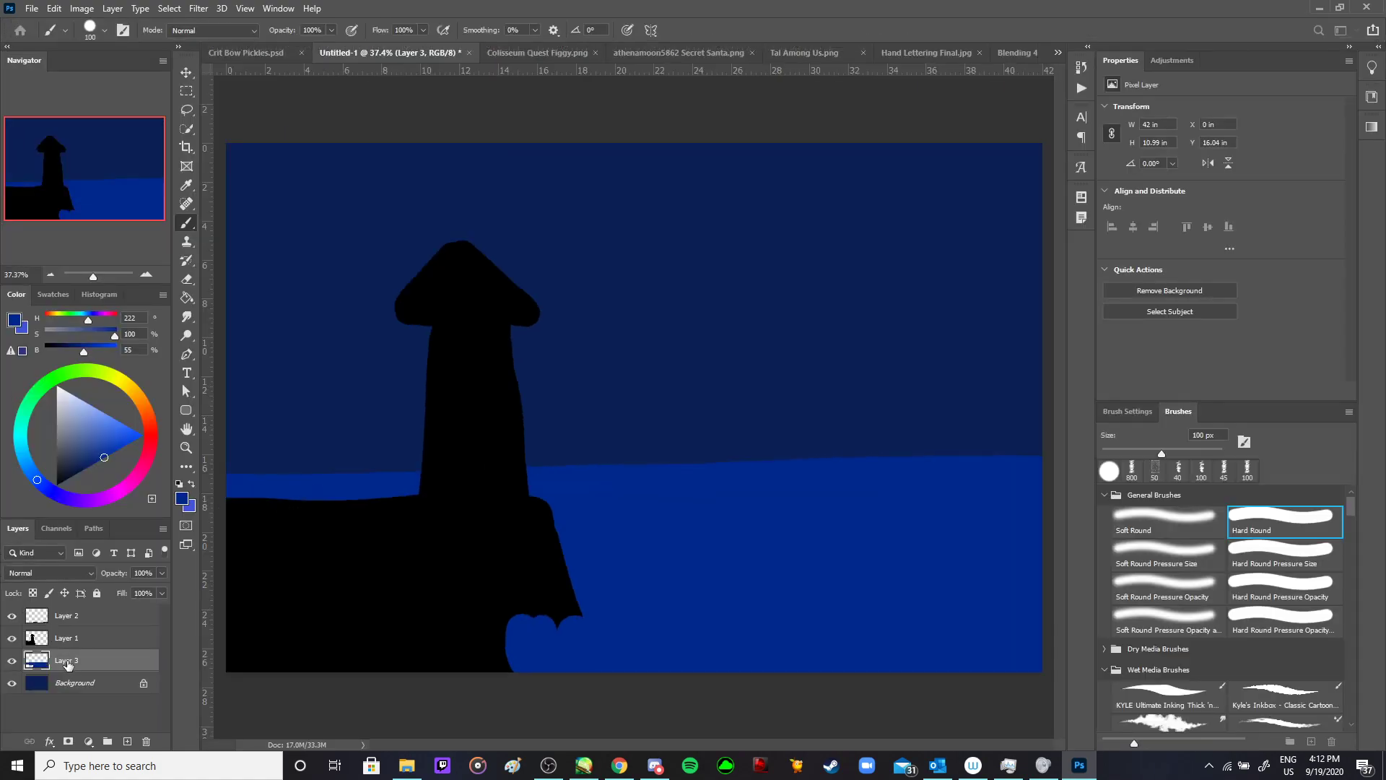
- Add a new layer and make it a clipping mask on the water layer
{"action": "right_click", "coordinate": [66, 664]}
{"action": "key", "text": "Escape"}
{"action": "left_click", "coordinate": [127, 741]}
{"action": "right_click", "coordinate": [59, 660]}
{"action": "left_click", "coordinate": [158, 332]}
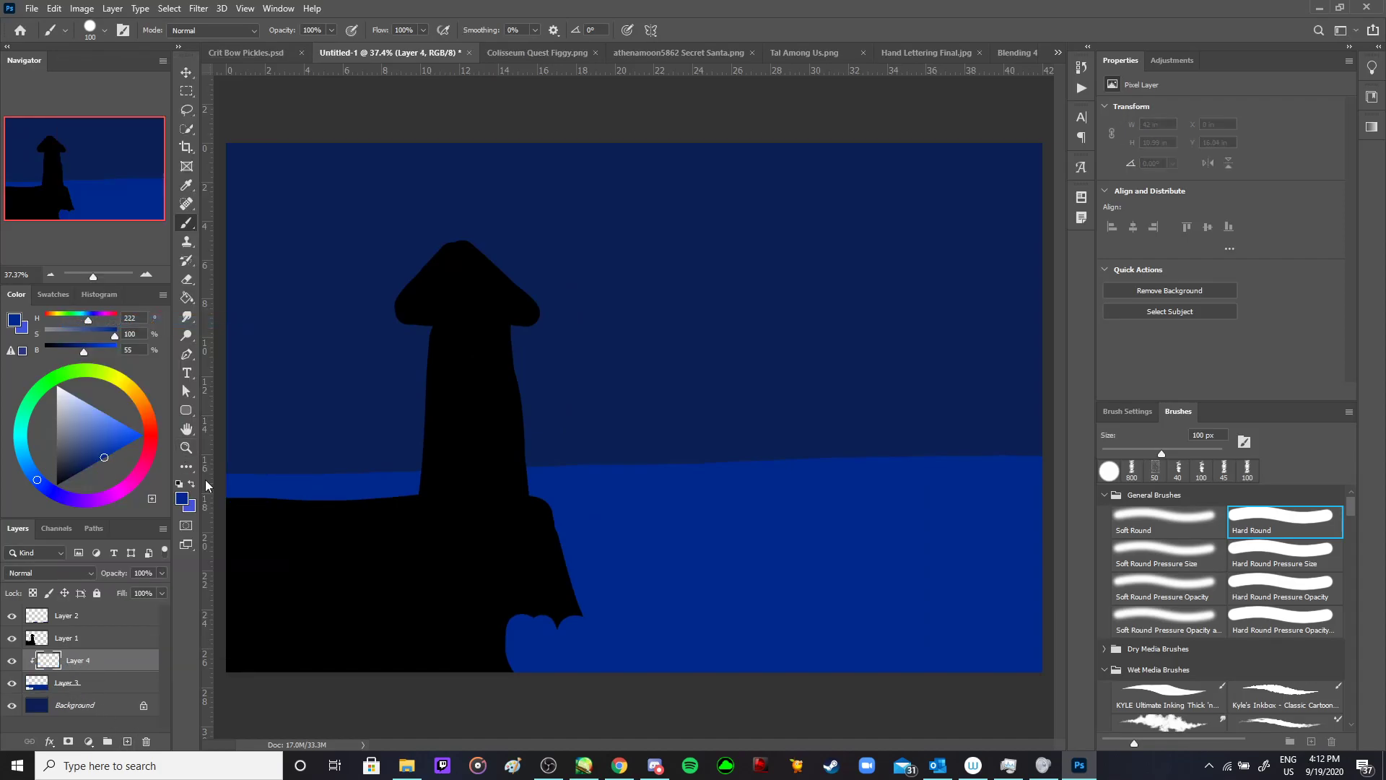
- Shade the clipped water with a blue gradient fading upward
{"action": "left_click", "coordinate": [189, 299]}
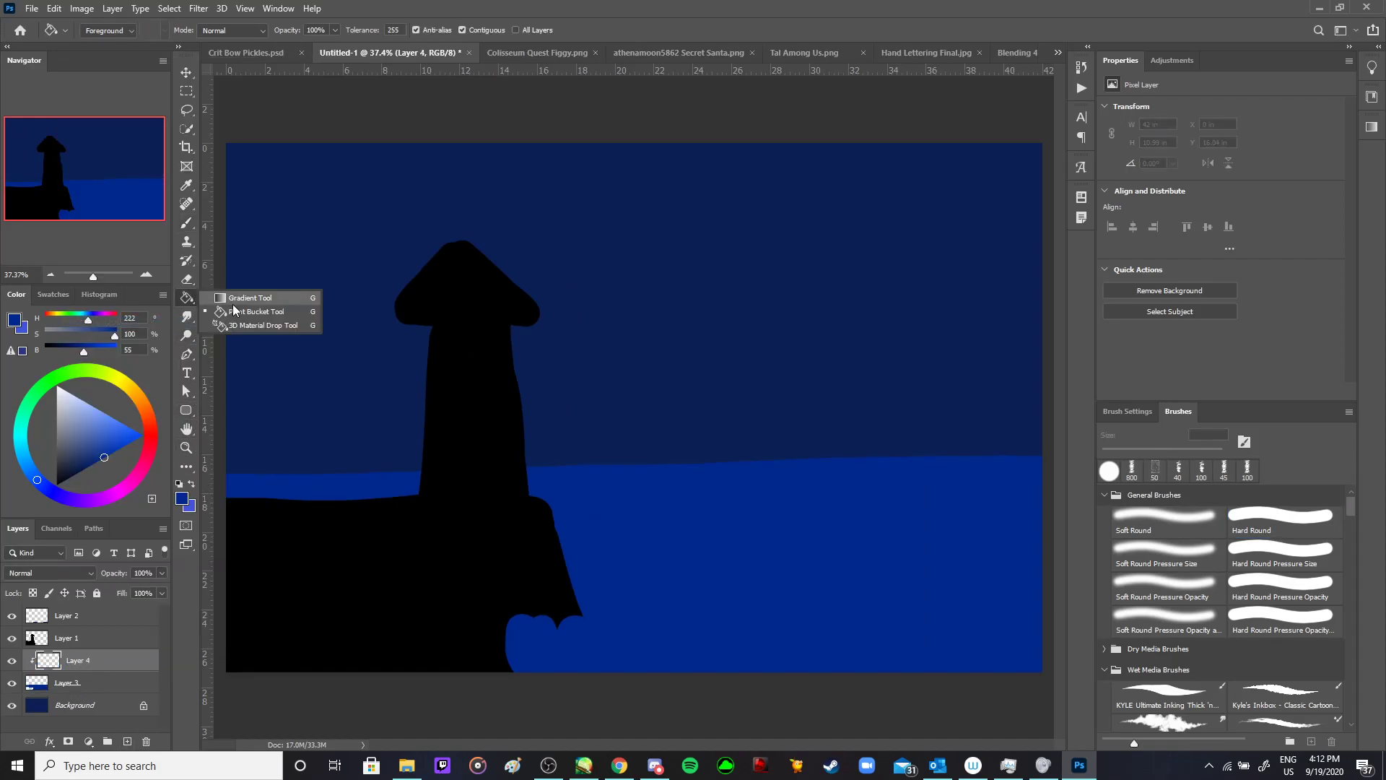
{"action": "left_click", "coordinate": [245, 298]}
{"action": "left_click_drag", "start_coordinate": [640, 553], "coordinate": [611, 370]}
{"action": "left_click_drag", "start_coordinate": [684, 313], "coordinate": [727, 396]}
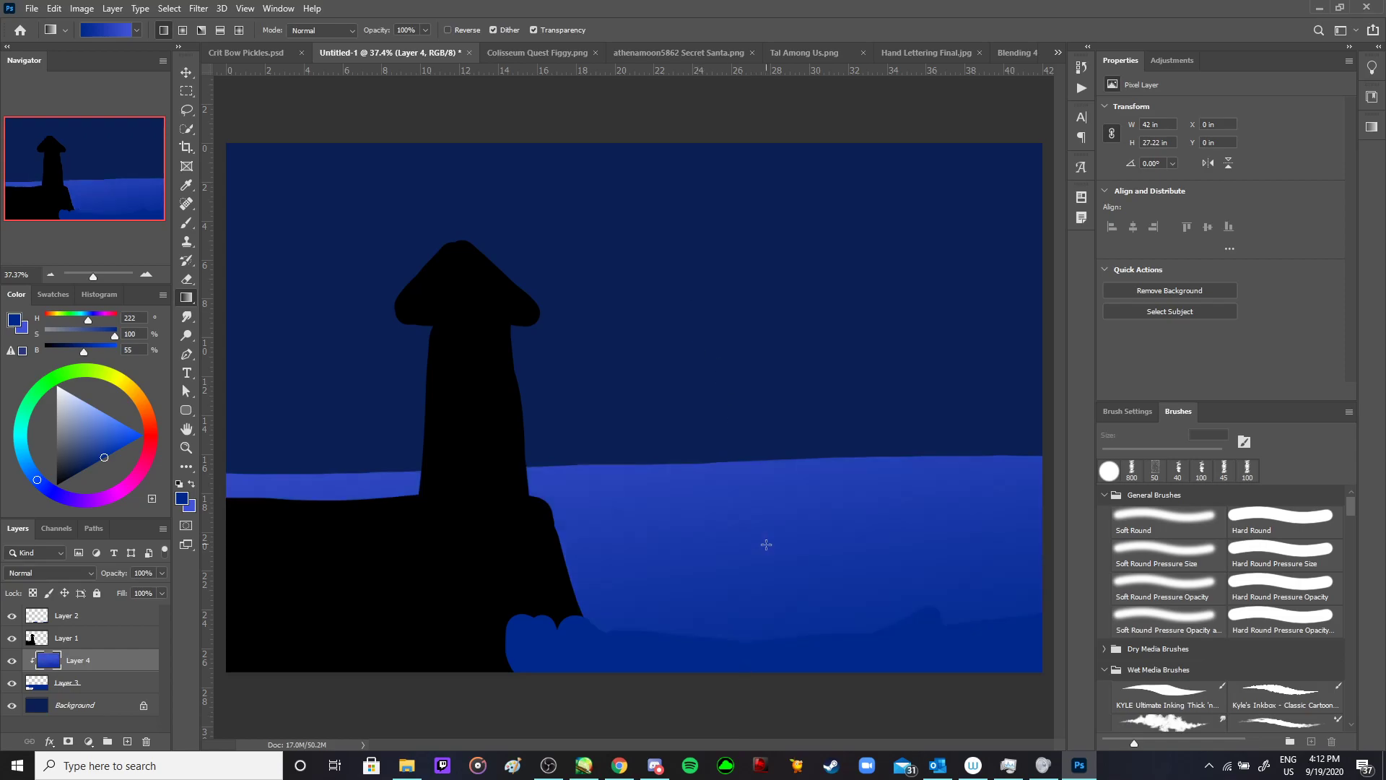
{"action": "left_click_drag", "start_coordinate": [774, 724], "coordinate": [682, 228]}
- Add a new layer above Layer 1 and undo a stray blue brush stroke
{"action": "left_click", "coordinate": [68, 639]}
{"action": "left_click", "coordinate": [128, 741]}
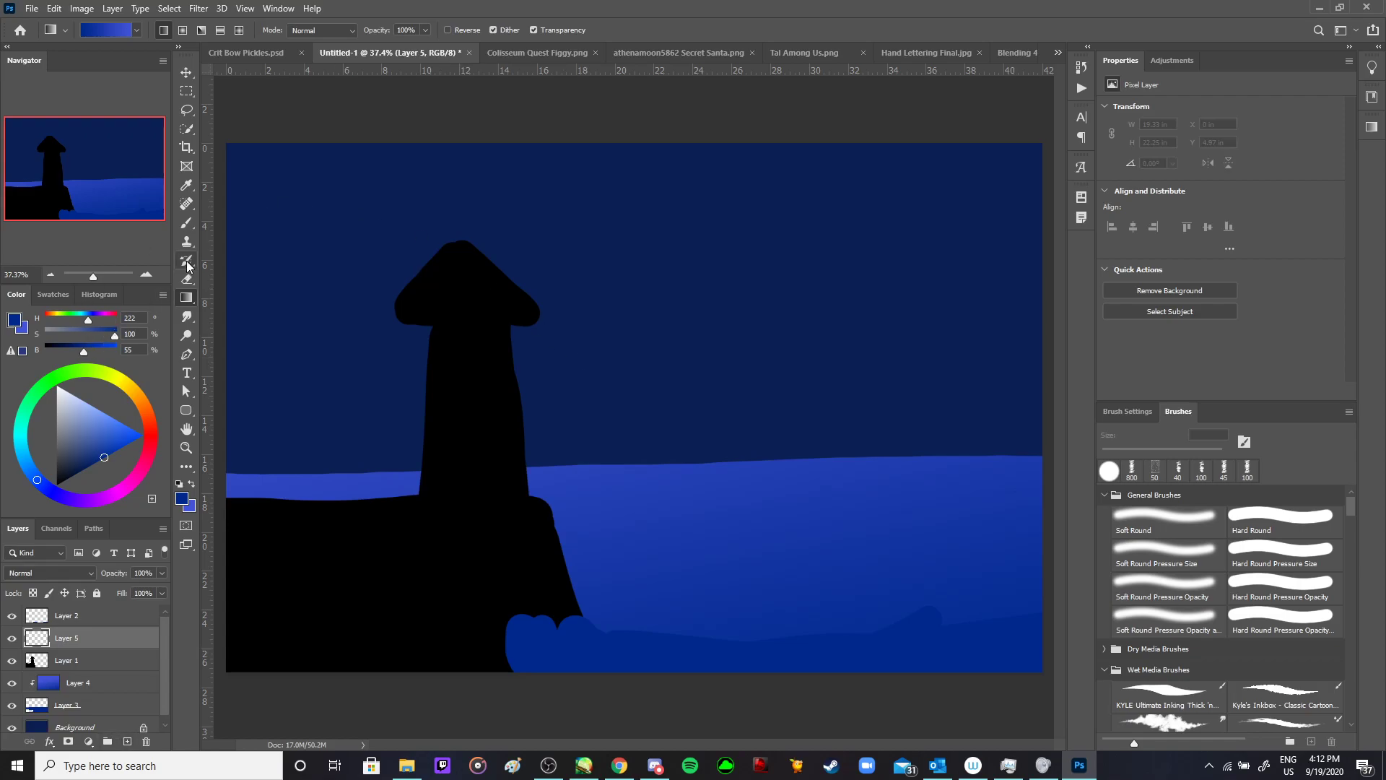
{"action": "key", "text": "b"}
{"action": "left_click", "coordinate": [265, 580], "text": "shift"}
{"action": "key", "text": "ctrl+z"}
- Paint green grass across the cliff top up to the lighthouse base
{"action": "left_click_drag", "start_coordinate": [51, 384], "coordinate": [35, 395]}
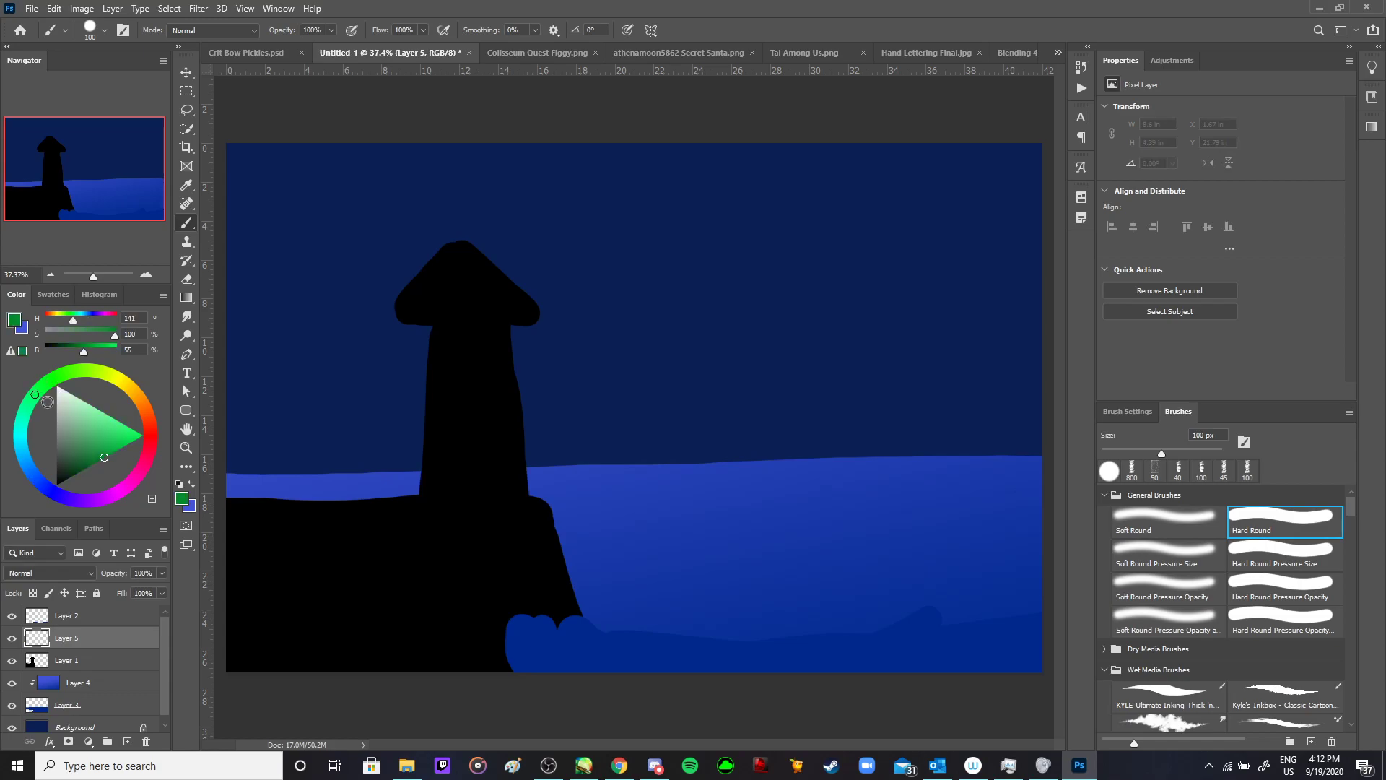
{"action": "key", "text": "Tab"}
{"action": "left_click_drag", "start_coordinate": [242, 521], "coordinate": [476, 528]}
{"action": "mouse_move", "coordinate": [265, 500]}
{"action": "left_mouse_down"}
{"action": "mouse_move", "coordinate": [549, 492]}
{"action": "mouse_move", "coordinate": [597, 507]}
{"action": "mouse_move", "coordinate": [499, 531]}
{"action": "mouse_move", "coordinate": [532, 509]}
{"action": "mouse_move", "coordinate": [303, 549]}
{"action": "left_mouse_up"}
{"action": "key", "text": "Tab"}
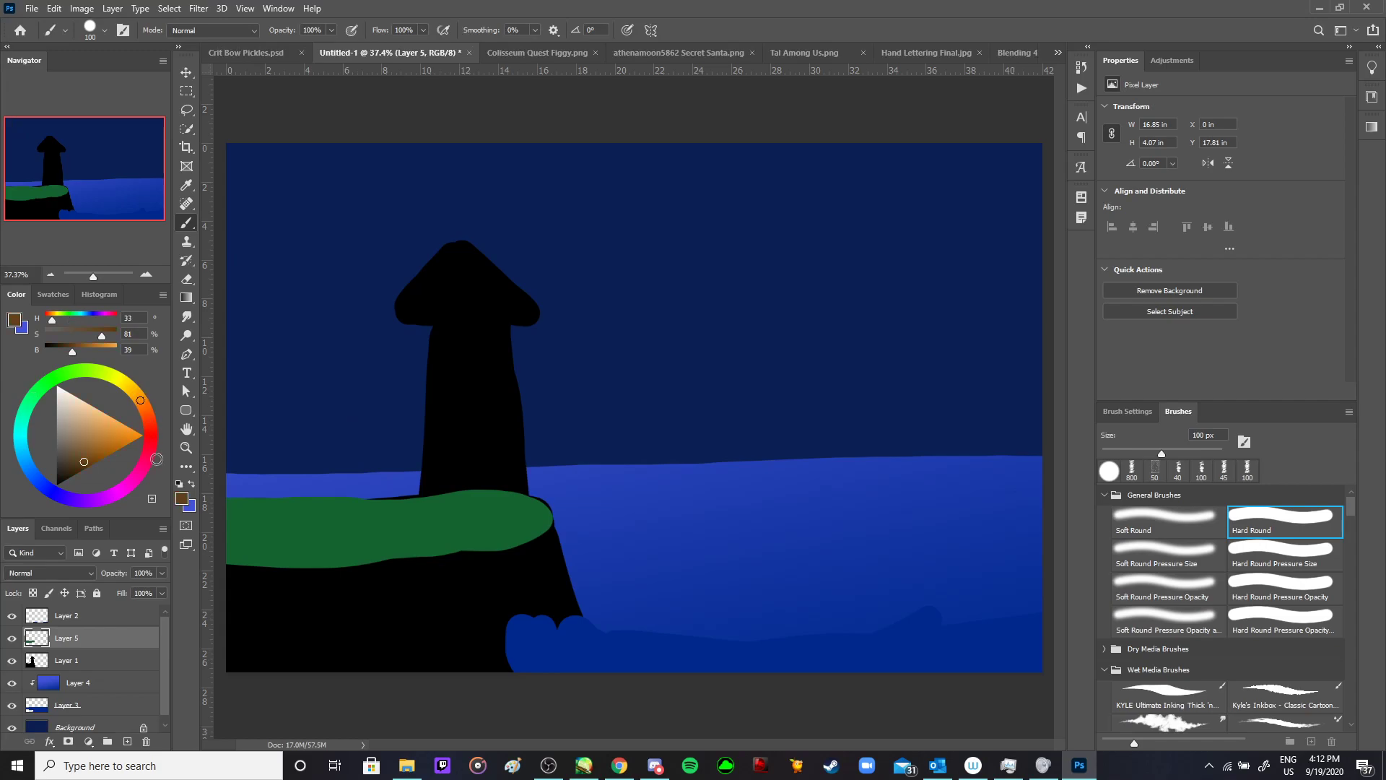
- Try a brown stroke on the lower-left cliff, then undo it
{"action": "key", "text": "Tab"}
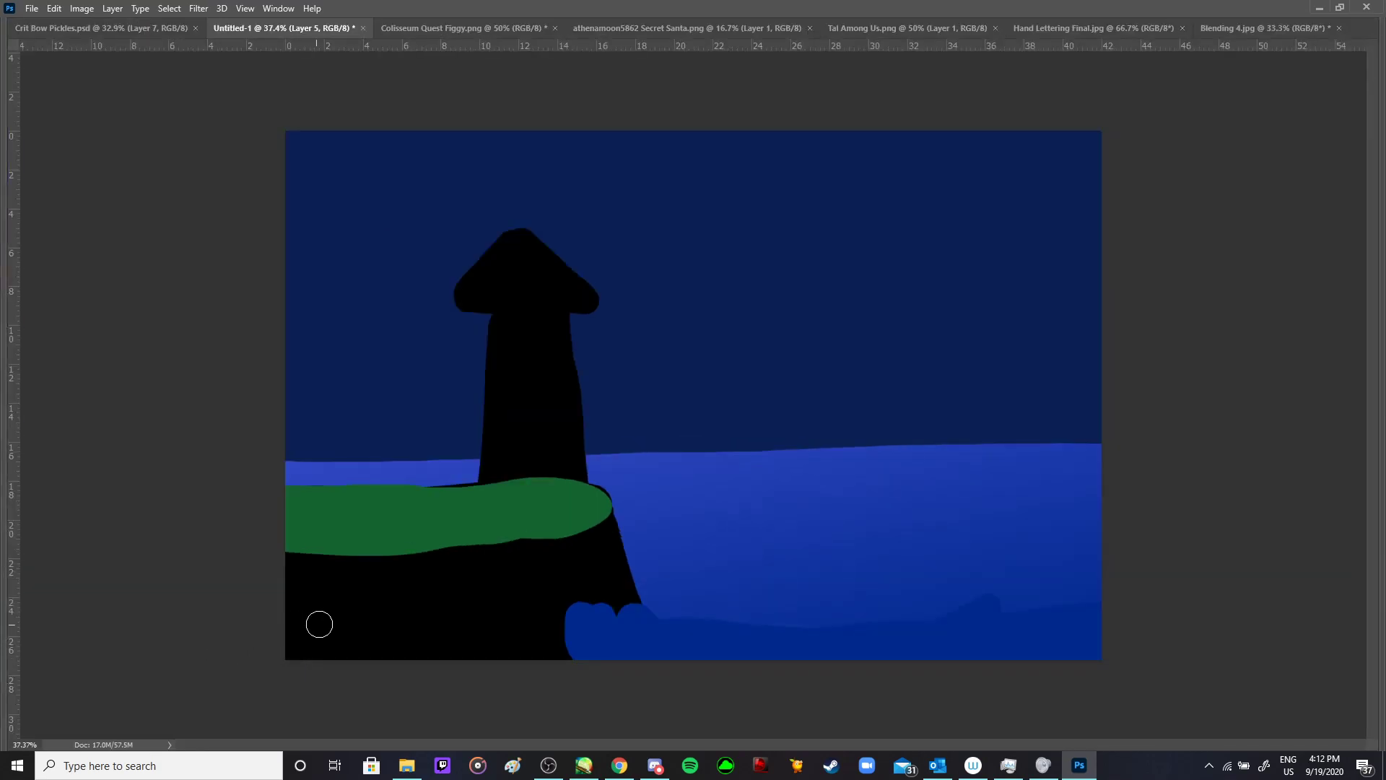
{"action": "left_click_drag", "start_coordinate": [319, 623], "coordinate": [349, 736]}
{"action": "key", "text": "ctrl+z"}
{"action": "key", "text": "ctrl+z"}
{"action": "key", "text": "Tab"}
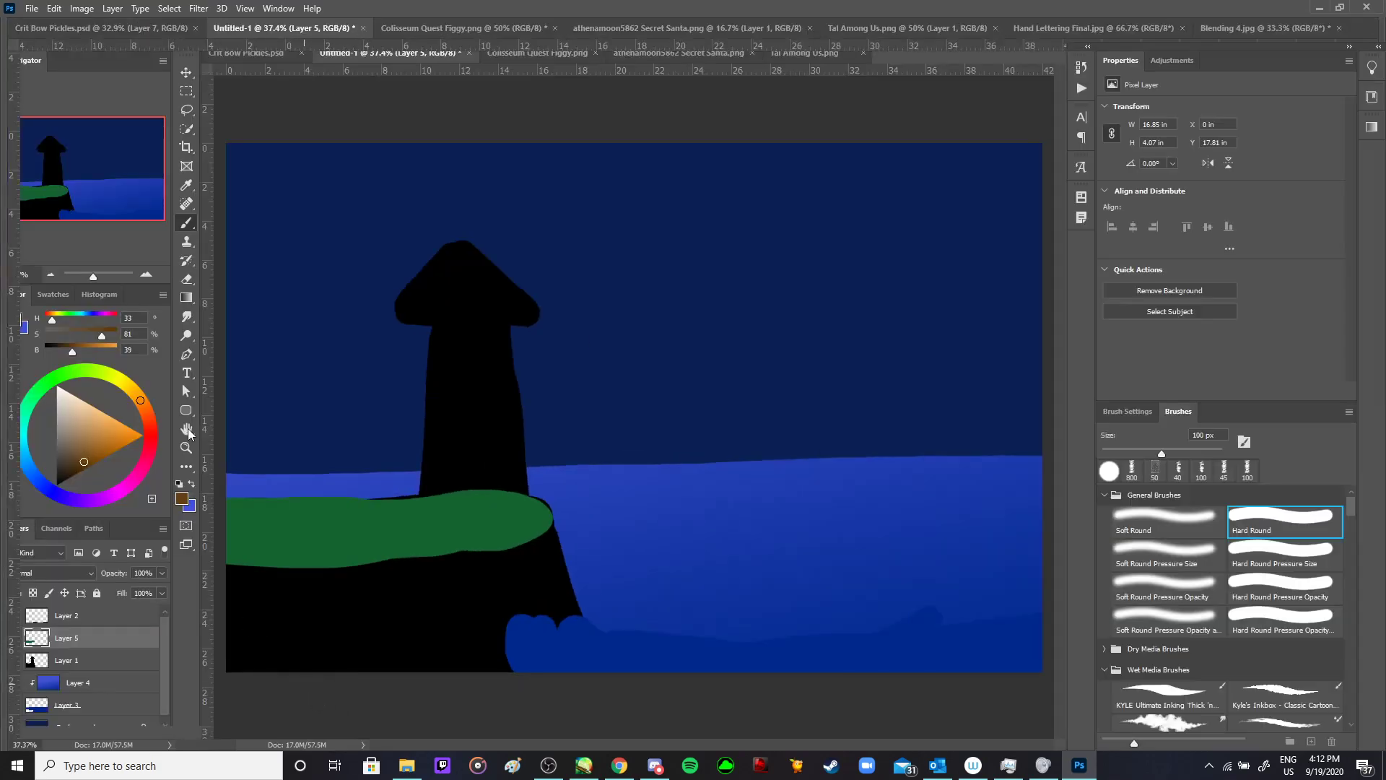
- Test the Basic Round 1 brush from Rossdraws Essential Brushes on the cliff, then undo
{"action": "left_click_drag", "start_coordinate": [1356, 510], "coordinate": [1344, 721]}
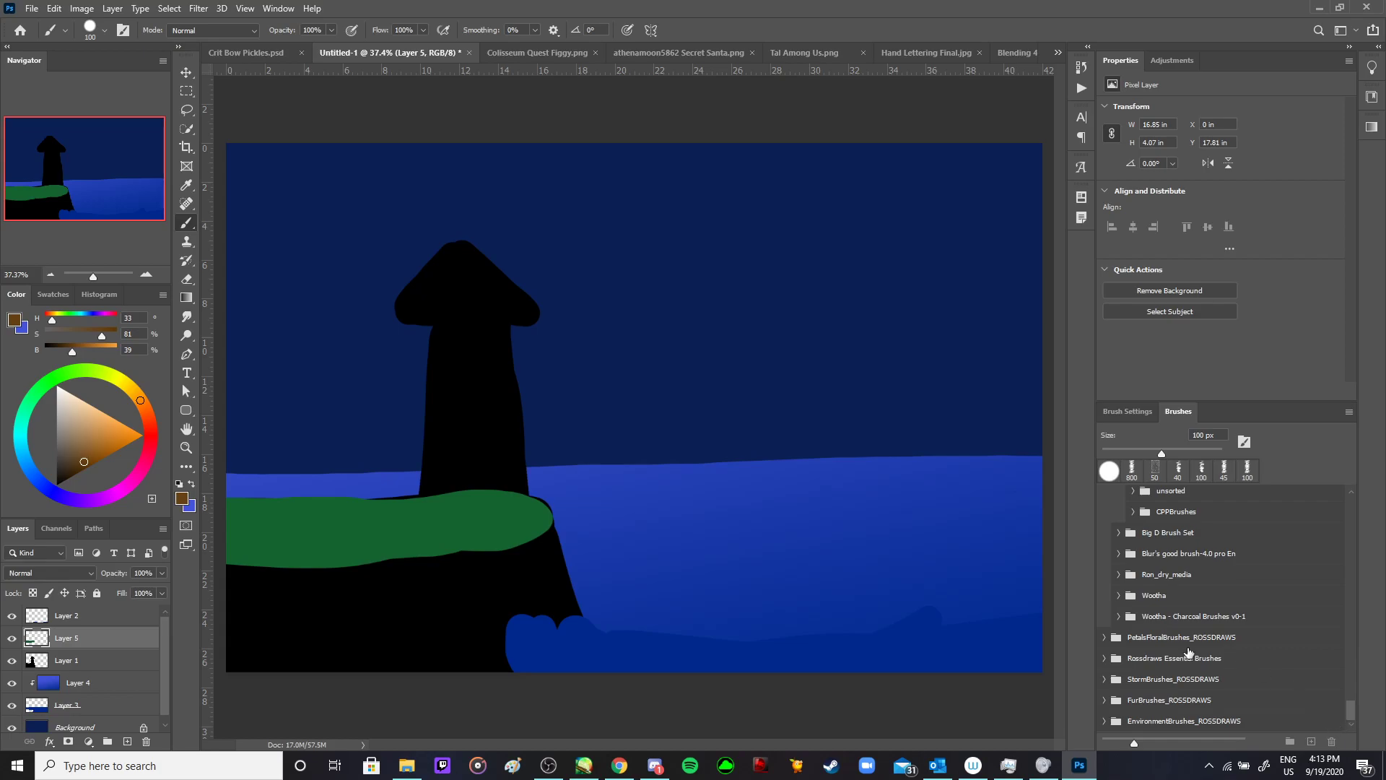
{"action": "left_click", "coordinate": [1104, 659]}
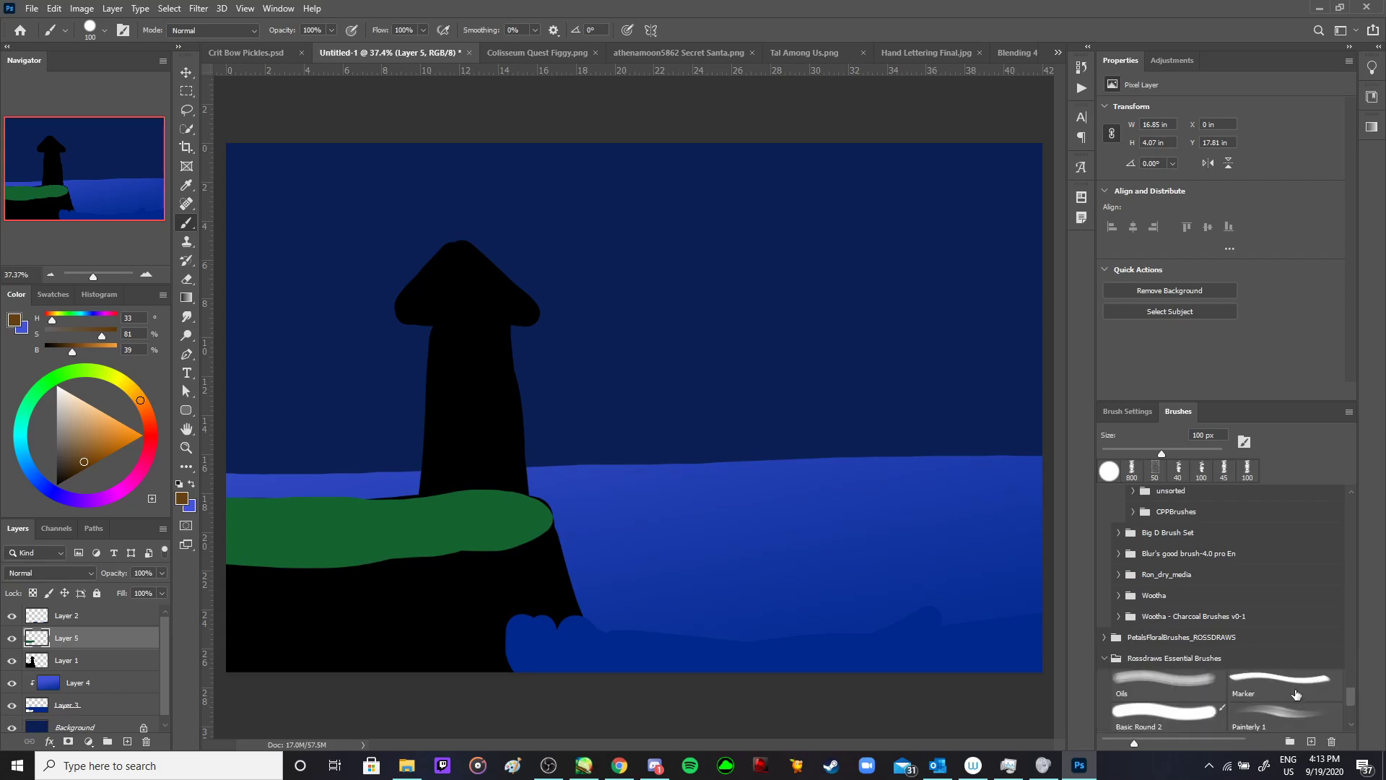
{"action": "scroll", "coordinate": [1350, 704], "scroll_direction": "down", "scroll_amount": 5}
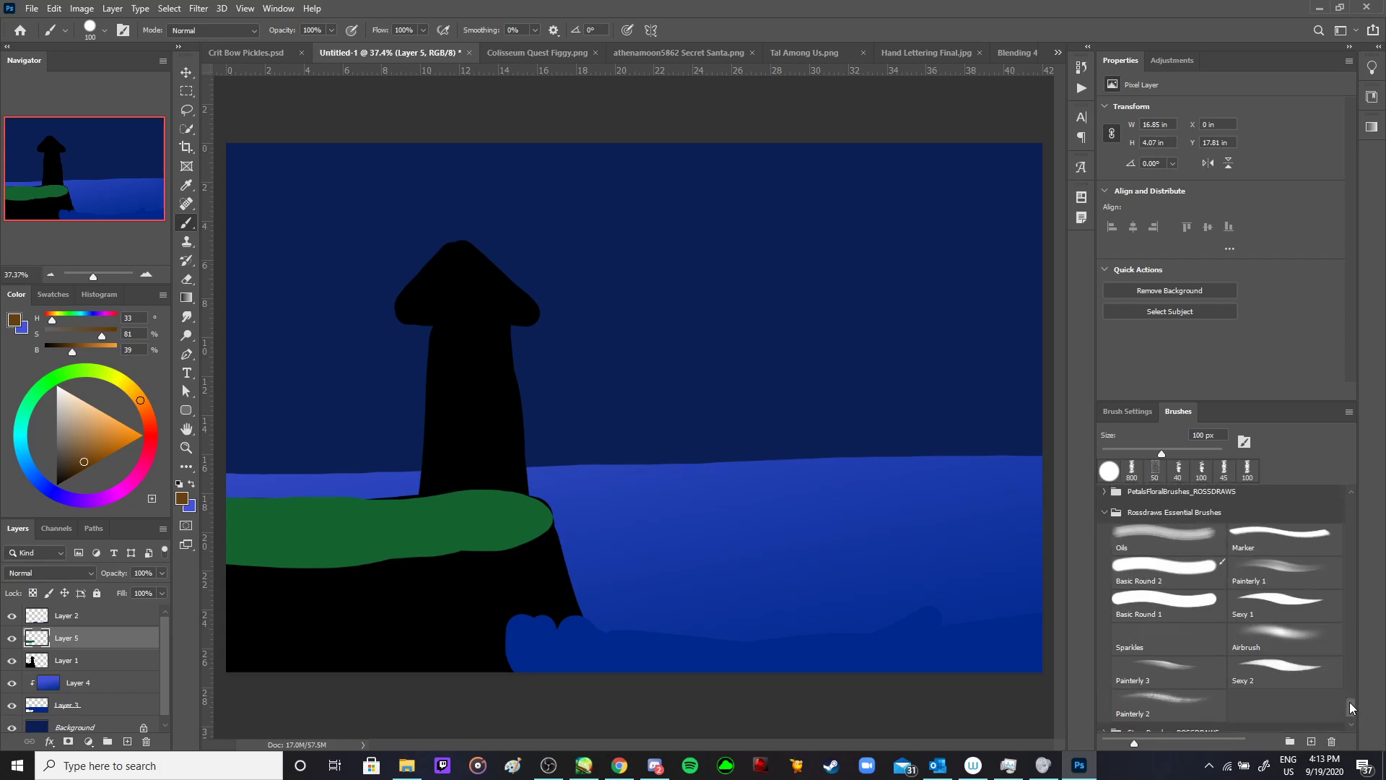
{"action": "left_click", "coordinate": [1173, 605]}
{"action": "left_click_drag", "start_coordinate": [333, 616], "coordinate": [447, 667]}
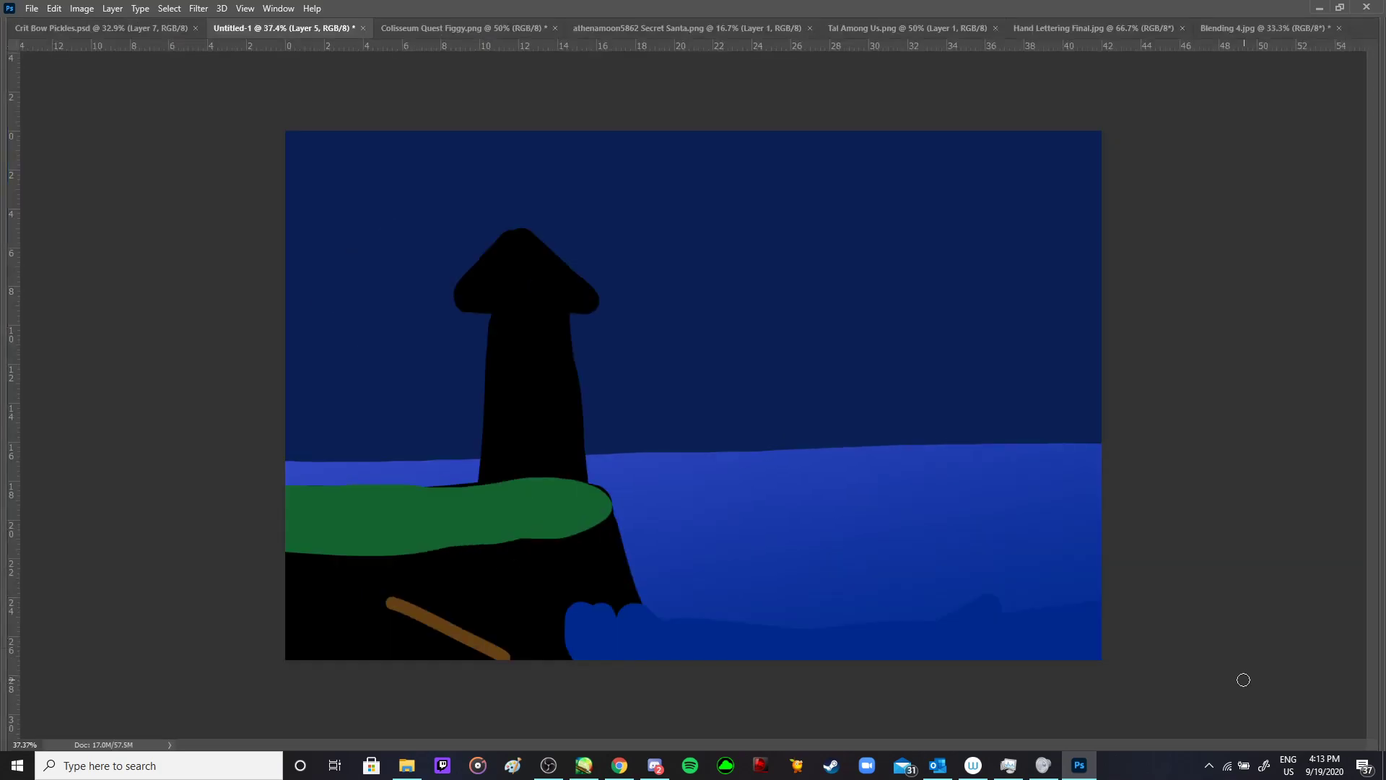
{"action": "key", "text": "ctrl+z"}
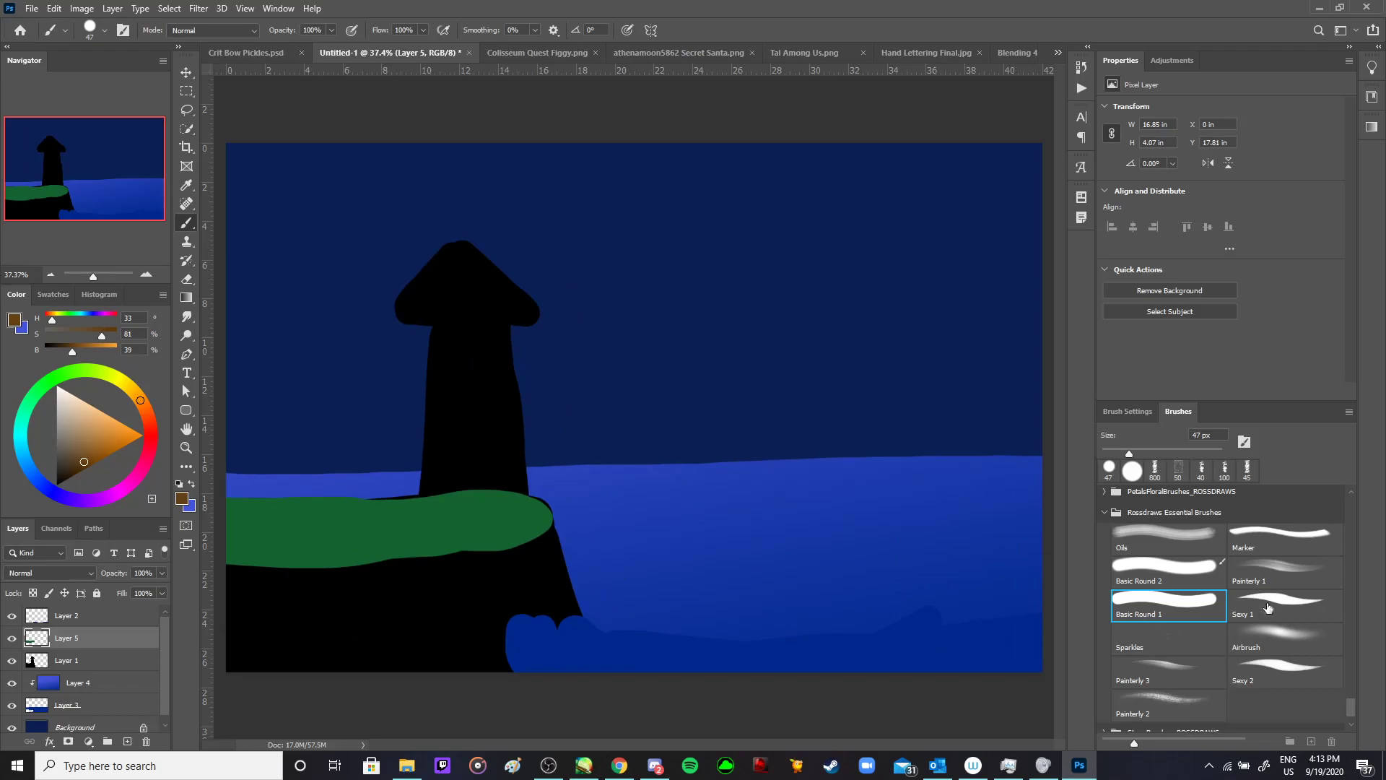
- With the Marker brush at 150 px, paint brown strokes near the cliff's right edge
{"action": "left_click", "coordinate": [1287, 546]}
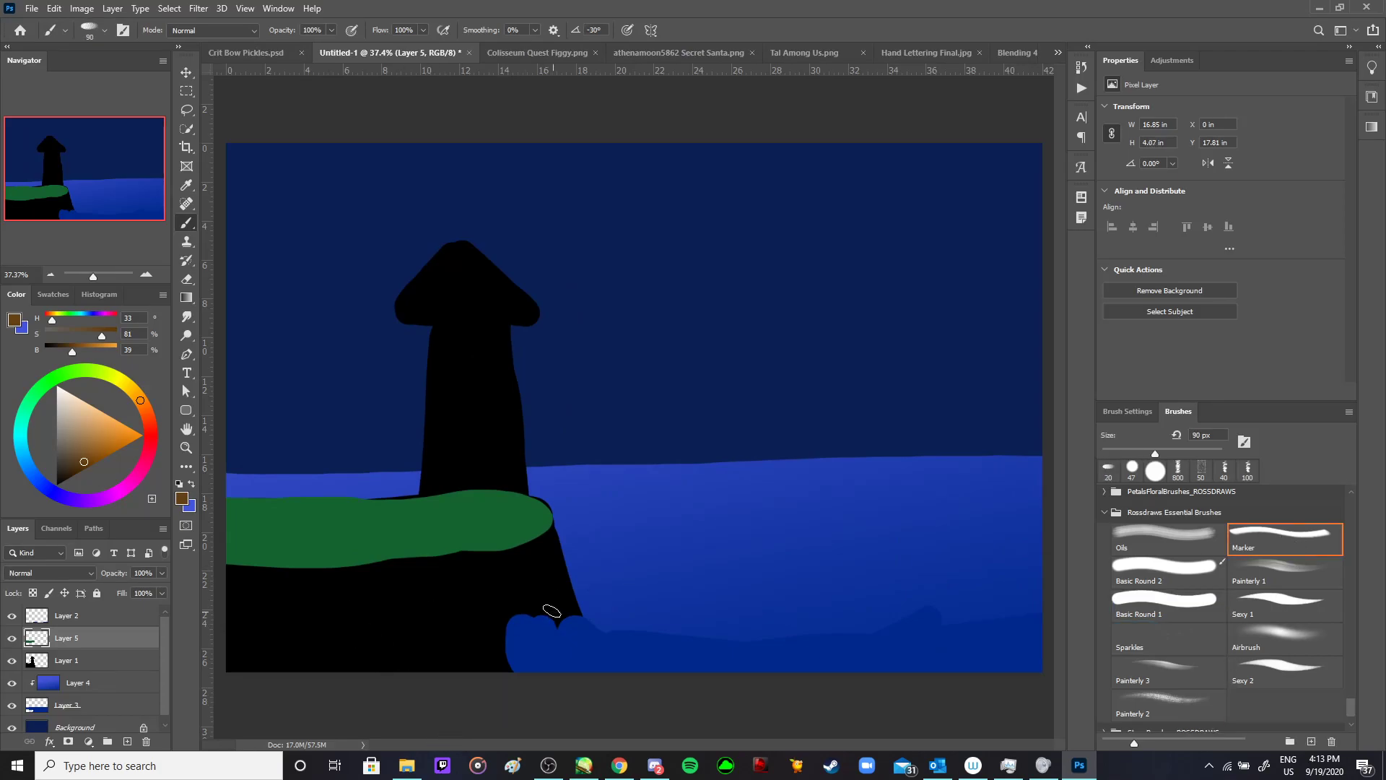
{"action": "key", "text": "bracketright"}
{"action": "key", "text": "bracketright"}
{"action": "mouse_move", "coordinate": [551, 611]}
{"action": "left_mouse_down"}
{"action": "mouse_move", "coordinate": [547, 579]}
{"action": "mouse_move", "coordinate": [584, 649]}
{"action": "left_mouse_up"}
{"action": "mouse_move", "coordinate": [548, 556]}
{"action": "left_mouse_down"}
{"action": "mouse_move", "coordinate": [564, 653]}
{"action": "mouse_move", "coordinate": [533, 569]}
{"action": "mouse_move", "coordinate": [544, 671]}
{"action": "mouse_move", "coordinate": [518, 580]}
{"action": "mouse_move", "coordinate": [527, 644]}
{"action": "left_mouse_up"}
- Paint a tapered brown streak down the lower-left cliff face
{"action": "key", "text": "Tab"}
{"action": "left_click_drag", "start_coordinate": [304, 591], "coordinate": [309, 657]}
{"action": "mouse_move", "coordinate": [303, 706]}
{"action": "left_mouse_down"}
{"action": "mouse_move", "coordinate": [304, 575]}
{"action": "mouse_move", "coordinate": [301, 652]}
{"action": "left_mouse_up"}
{"action": "left_click_drag", "start_coordinate": [309, 573], "coordinate": [351, 700]}
{"action": "key", "text": "Tab"}
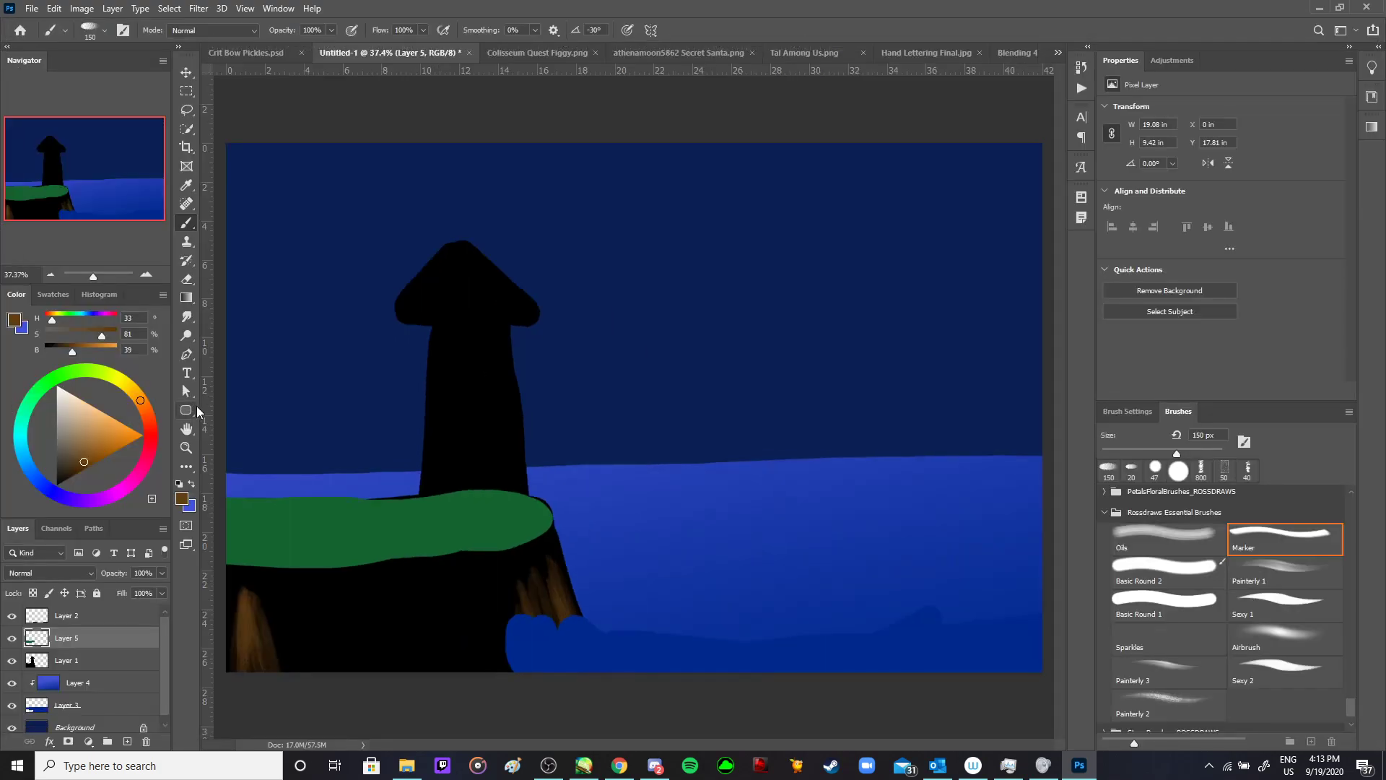
{"action": "key", "text": "Tab"}
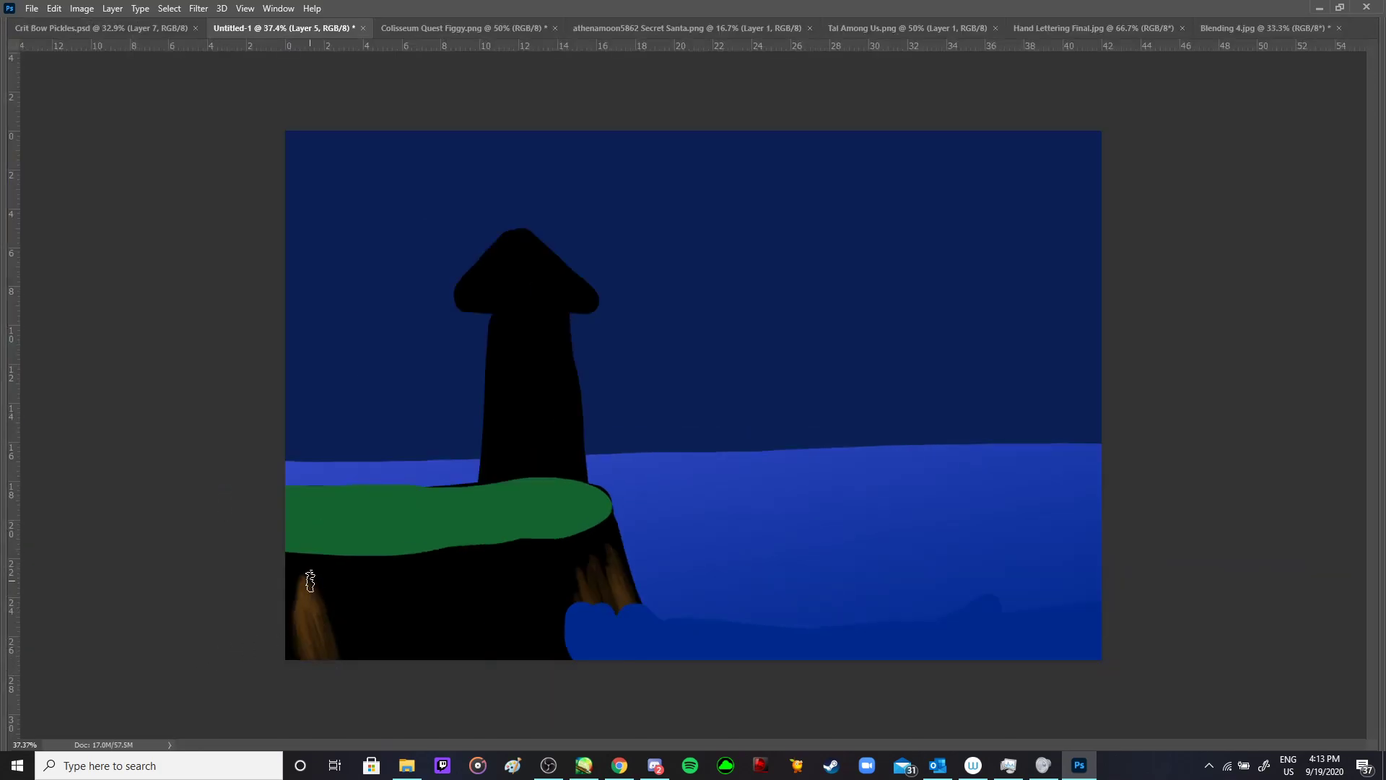
{"action": "mouse_move", "coordinate": [309, 576]}
{"action": "left_mouse_down"}
{"action": "mouse_move", "coordinate": [294, 665]}
{"action": "mouse_move", "coordinate": [299, 587]}
{"action": "mouse_move", "coordinate": [326, 644]}
{"action": "mouse_move", "coordinate": [312, 605]}
{"action": "left_mouse_up"}
{"action": "key", "text": "Tab"}
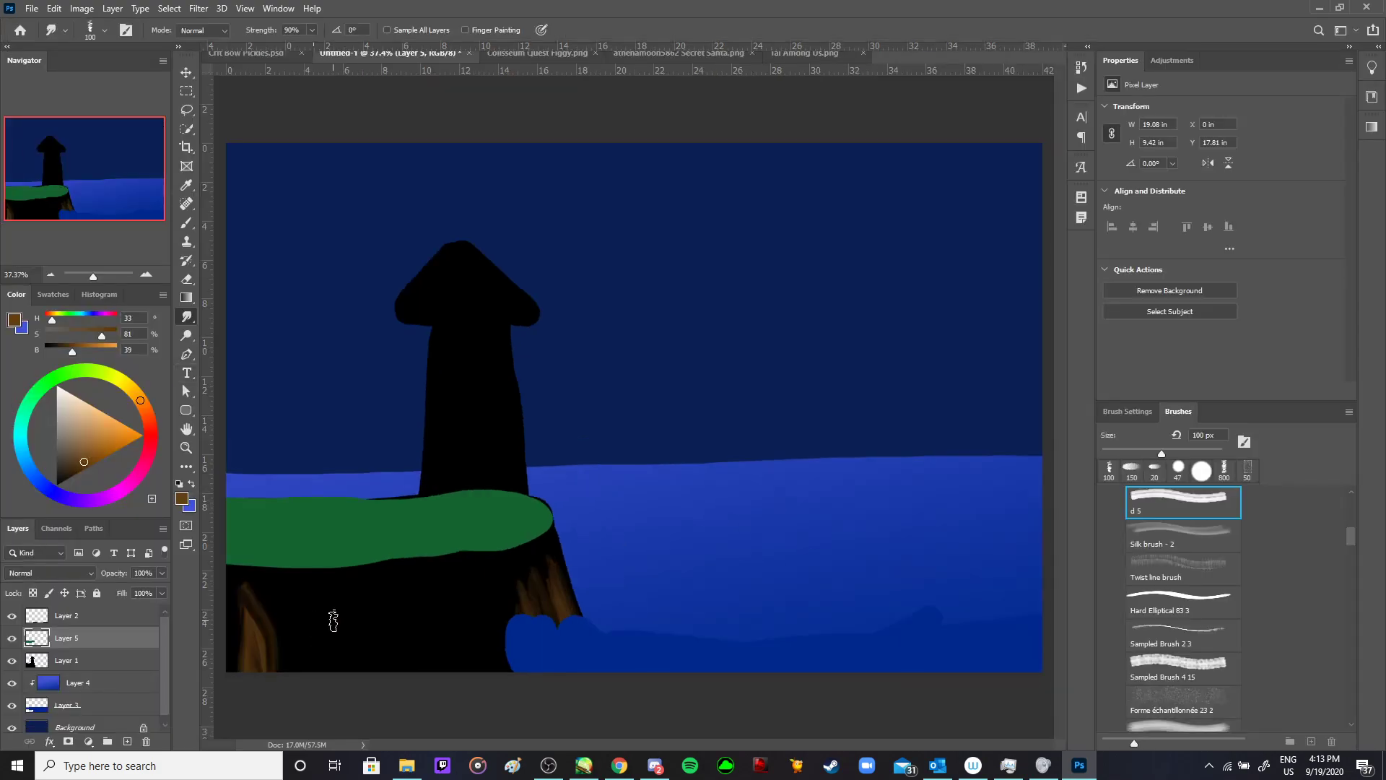
- Choose the Hard Round Pressure Size brush
{"action": "scroll", "coordinate": [1284, 575], "scroll_direction": "up", "scroll_amount": 10}
{"action": "scroll", "coordinate": [1272, 592], "scroll_direction": "up", "scroll_amount": 3}
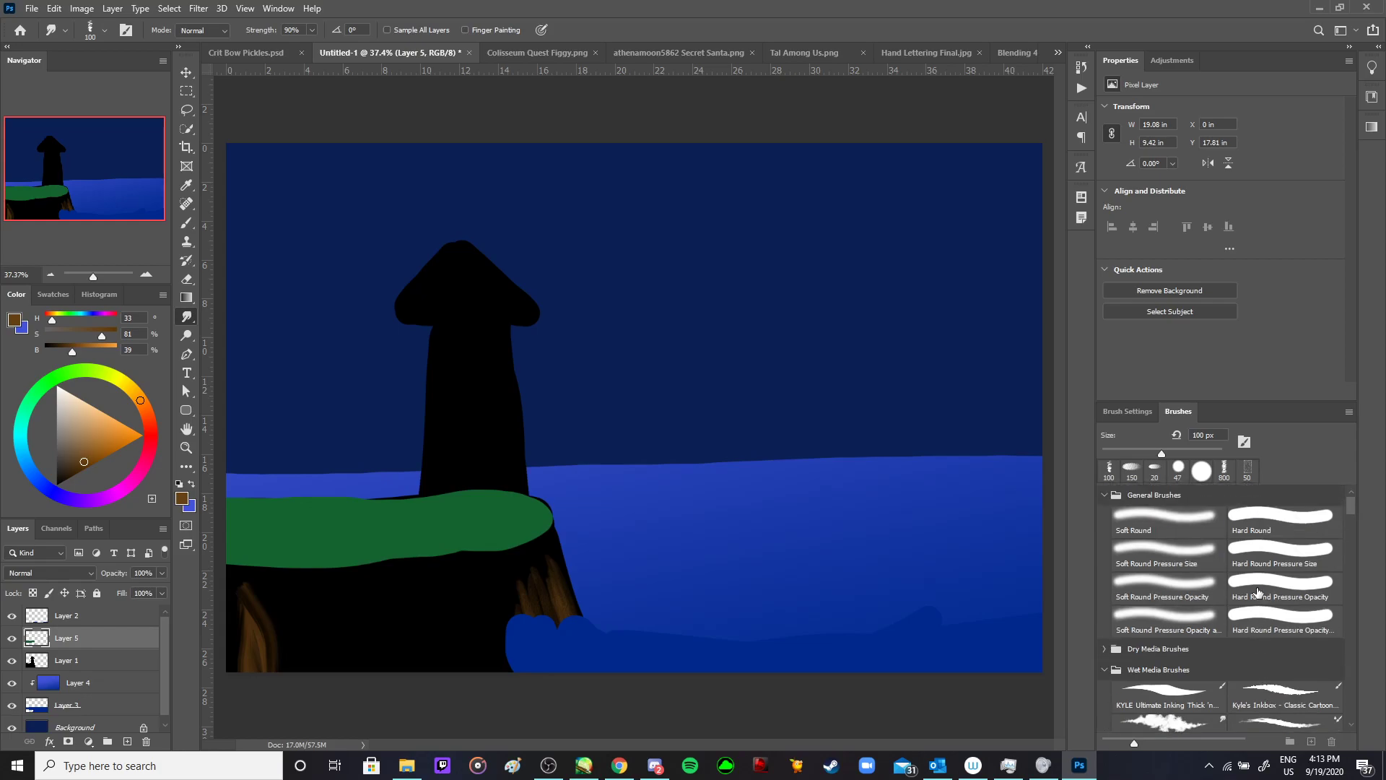
{"action": "left_click", "coordinate": [1266, 555]}
{"action": "key", "text": "Tab"}
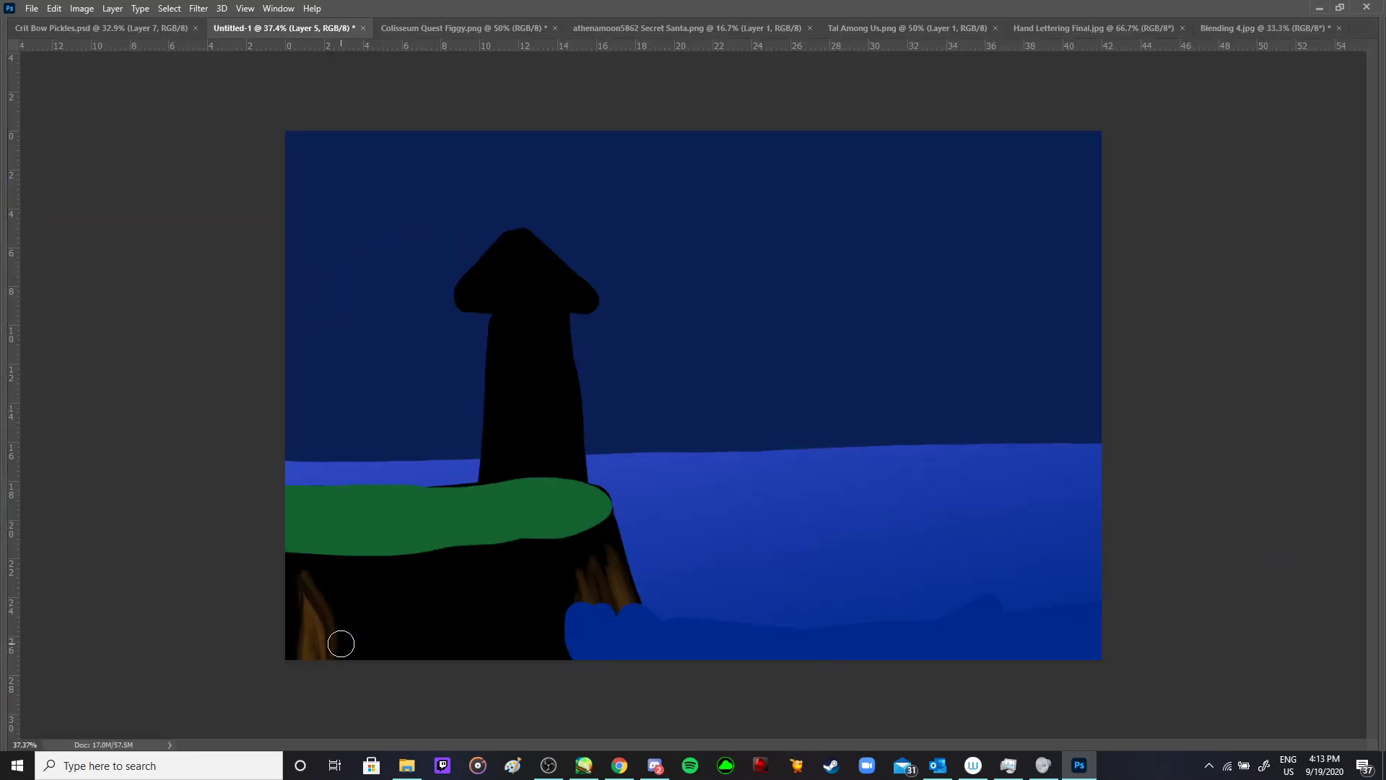
- Try the Kyle's Paintbox - Wet Blender 50 brush, then return to the painting brush
{"action": "key", "text": "Tab"}
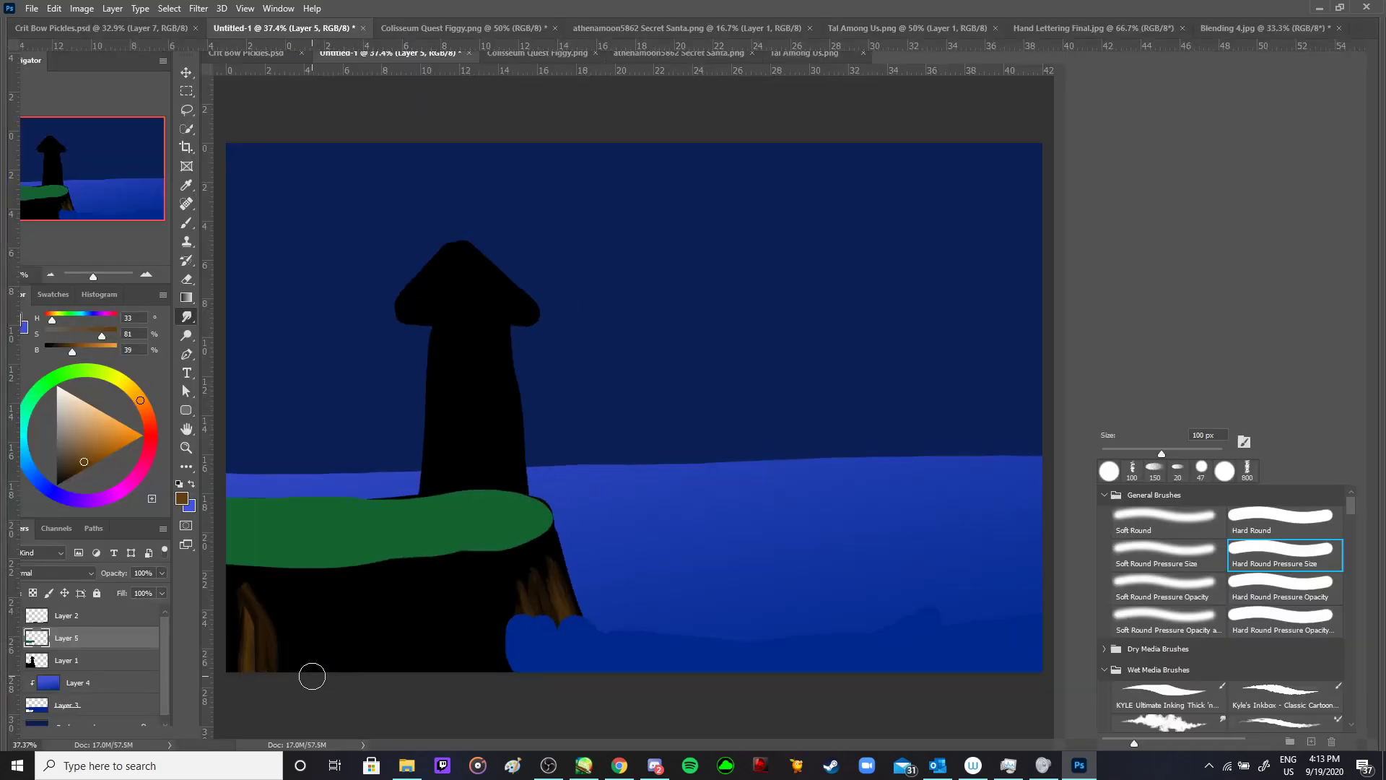
{"action": "scroll", "coordinate": [1168, 634], "scroll_direction": "down", "scroll_amount": 3}
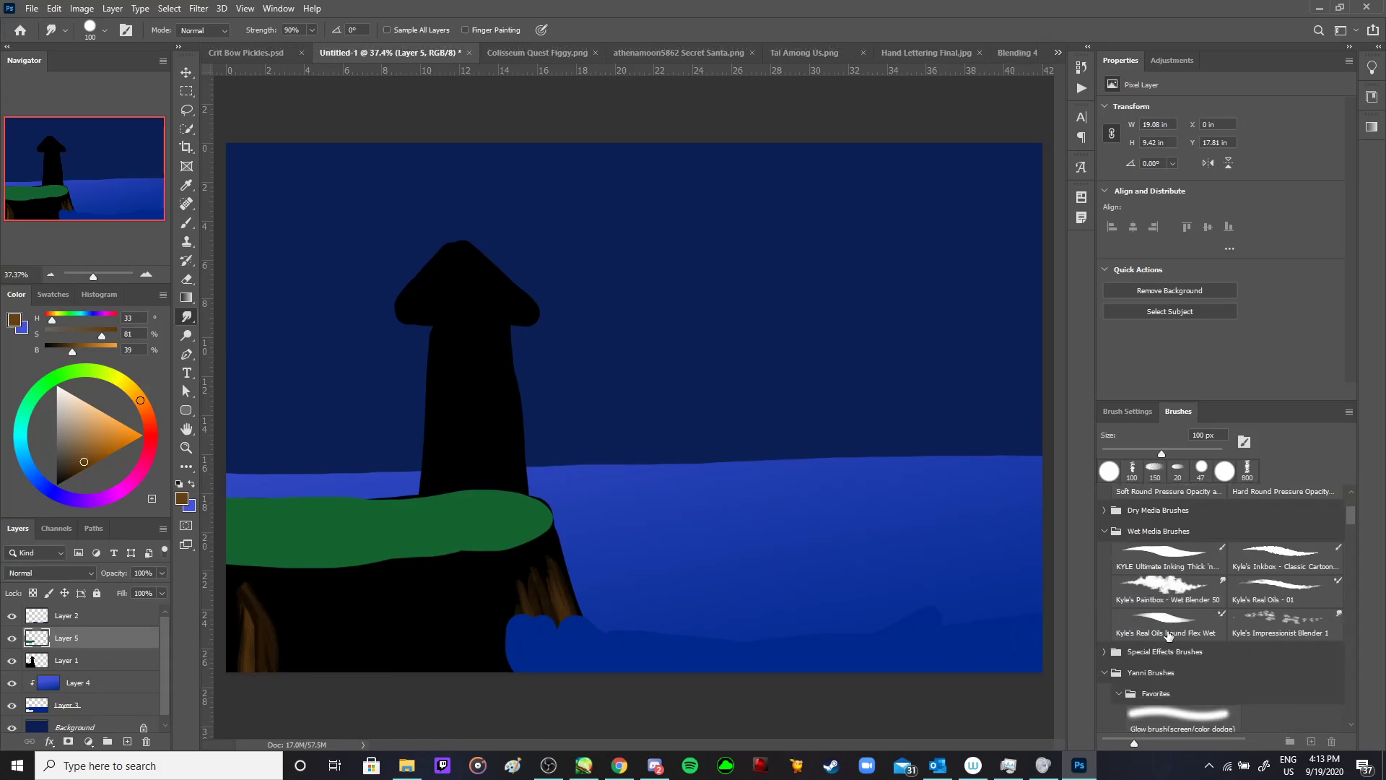
{"action": "left_click", "coordinate": [1184, 591]}
{"action": "key", "text": "Tab"}
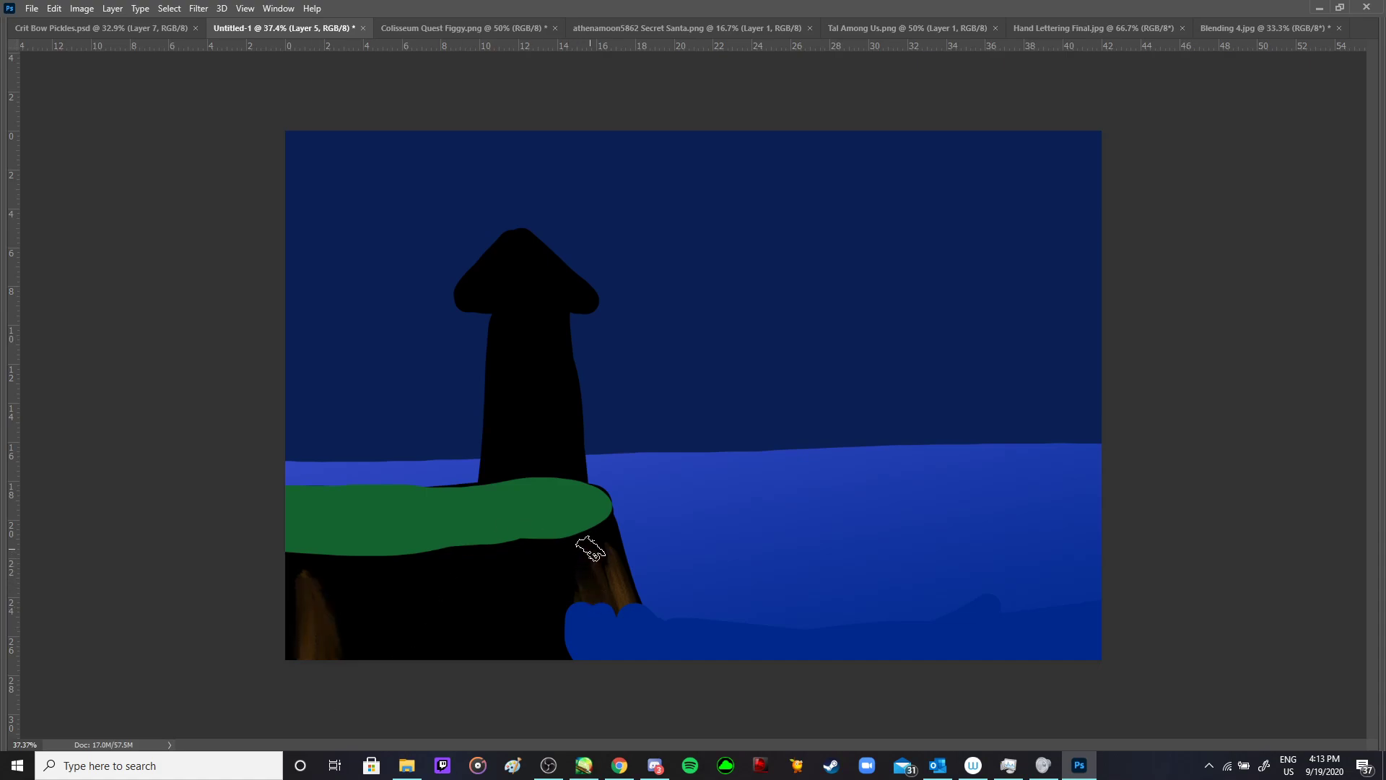
{"action": "key", "text": "Tab"}
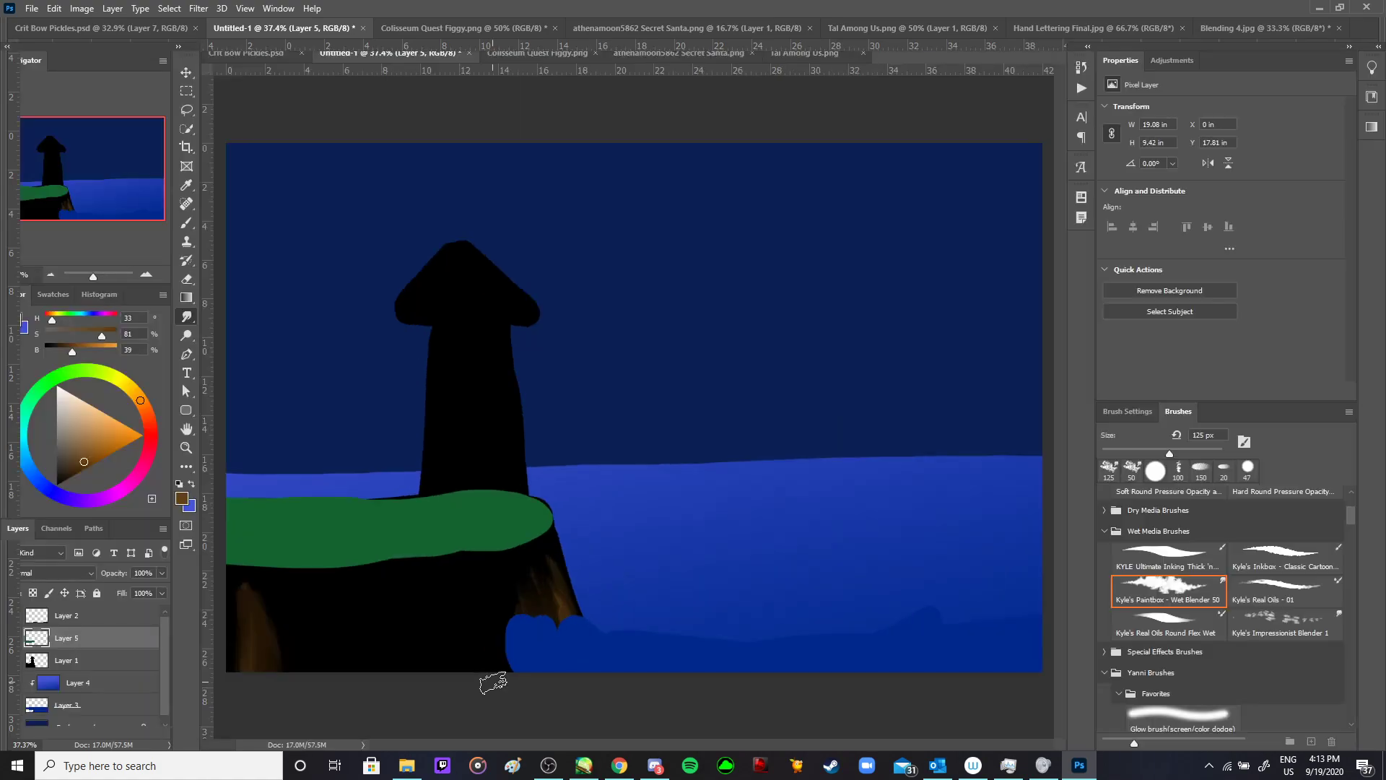
{"action": "key", "text": "period"}
{"action": "key", "text": "Tab"}
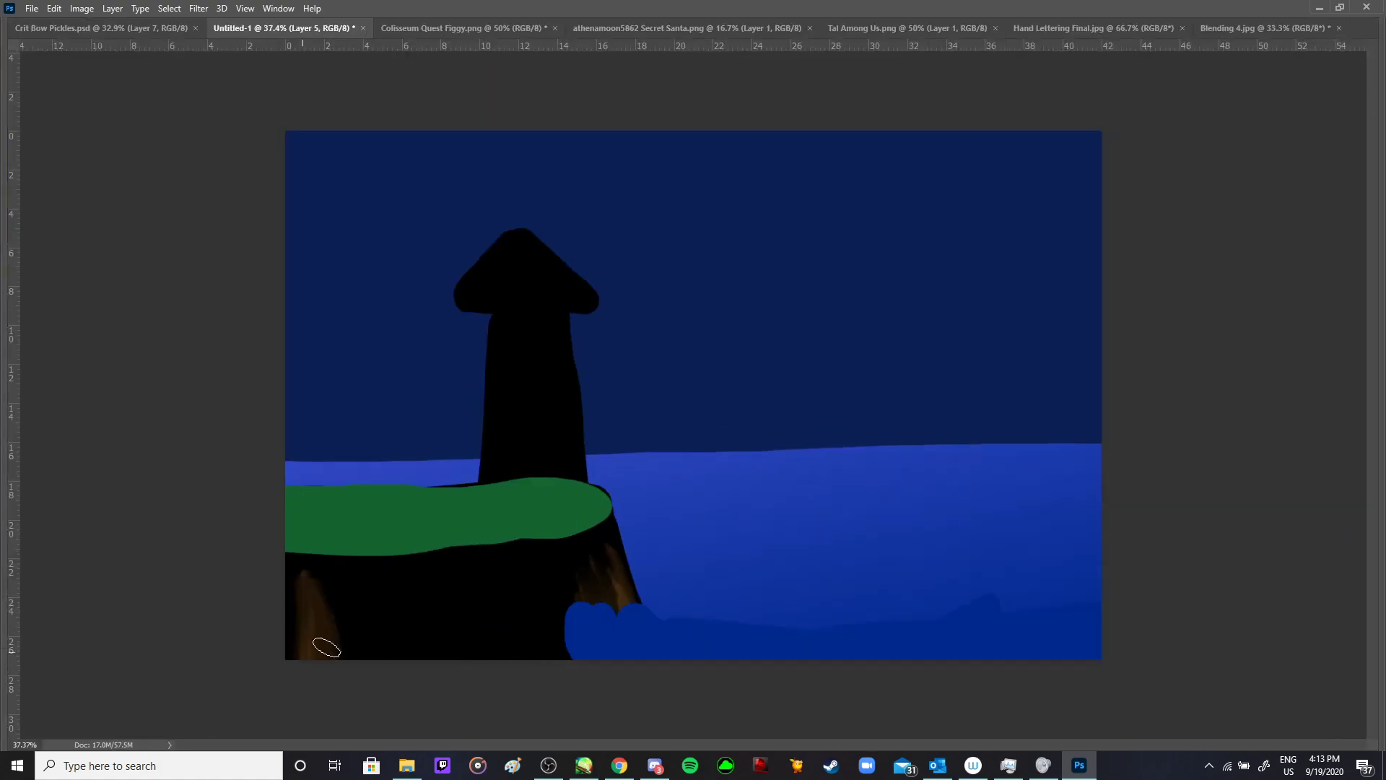
- Paint vertical brown streaks across the cliff face below the grass
{"action": "mouse_move", "coordinate": [345, 585]}
{"action": "left_mouse_down"}
{"action": "mouse_move", "coordinate": [363, 625]}
{"action": "mouse_move", "coordinate": [381, 601]}
{"action": "mouse_move", "coordinate": [366, 630]}
{"action": "left_mouse_up"}
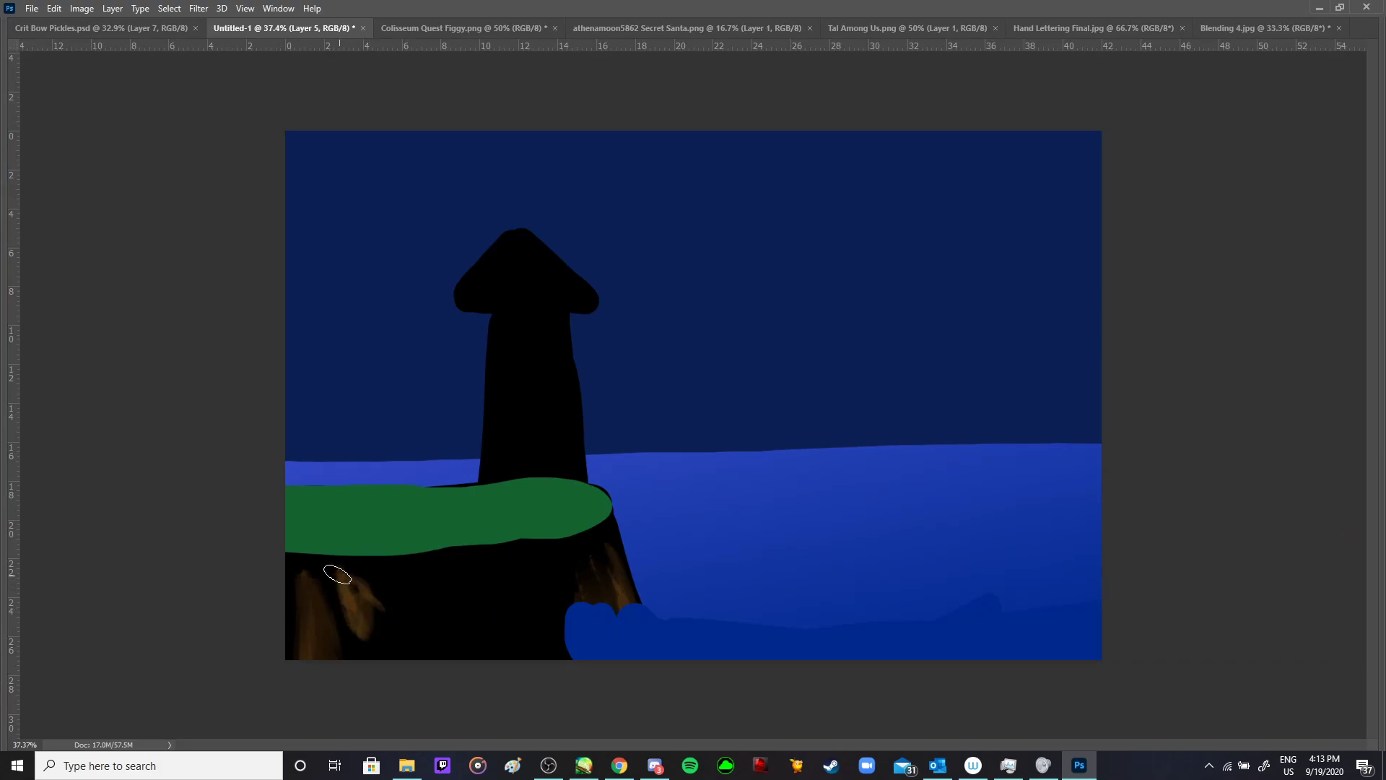
{"action": "mouse_move", "coordinate": [584, 579]}
{"action": "left_mouse_down"}
{"action": "mouse_move", "coordinate": [563, 561]}
{"action": "mouse_move", "coordinate": [560, 576]}
{"action": "left_mouse_up"}
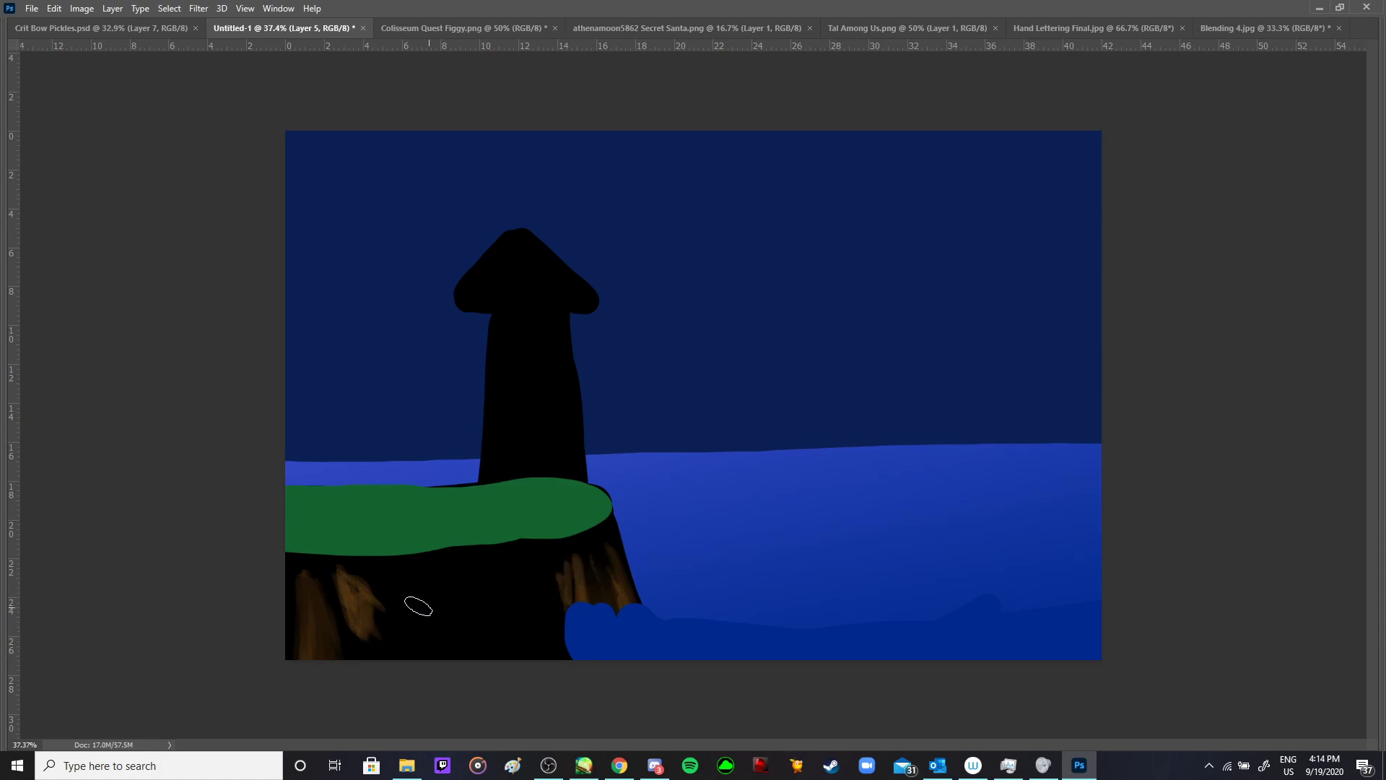
{"action": "left_click_drag", "start_coordinate": [360, 584], "coordinate": [369, 599]}
{"action": "mouse_move", "coordinate": [417, 654]}
{"action": "left_mouse_down"}
{"action": "mouse_move", "coordinate": [419, 580]}
{"action": "mouse_move", "coordinate": [426, 619]}
{"action": "mouse_move", "coordinate": [460, 647]}
{"action": "mouse_move", "coordinate": [497, 597]}
{"action": "mouse_move", "coordinate": [552, 654]}
{"action": "left_mouse_up"}
- Sample the grass green with the Soft Round 250 1 brush and test a texture stroke, then undo
{"action": "key", "text": "Tab"}
{"action": "scroll", "coordinate": [1253, 617], "scroll_direction": "down", "scroll_amount": 3}
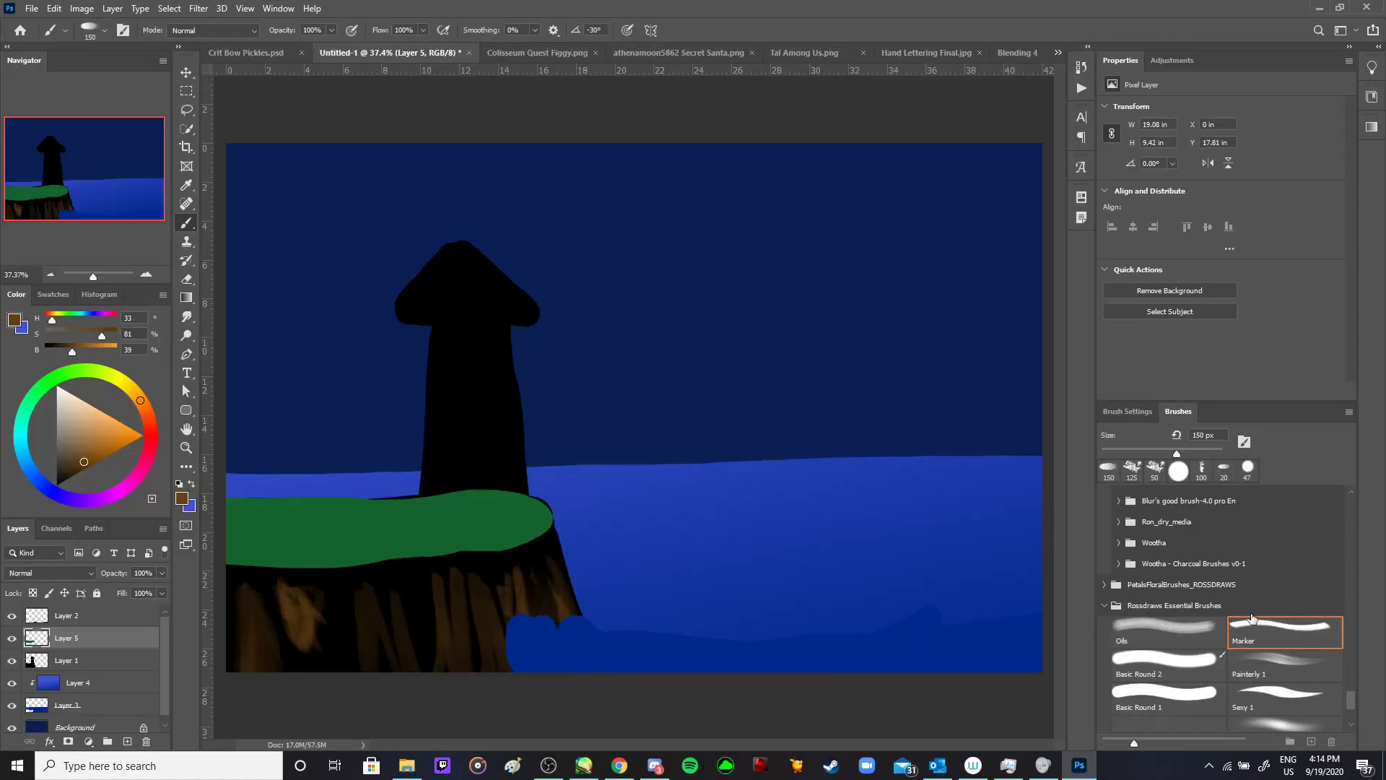
{"action": "scroll", "coordinate": [1253, 621], "scroll_direction": "down", "scroll_amount": 5}
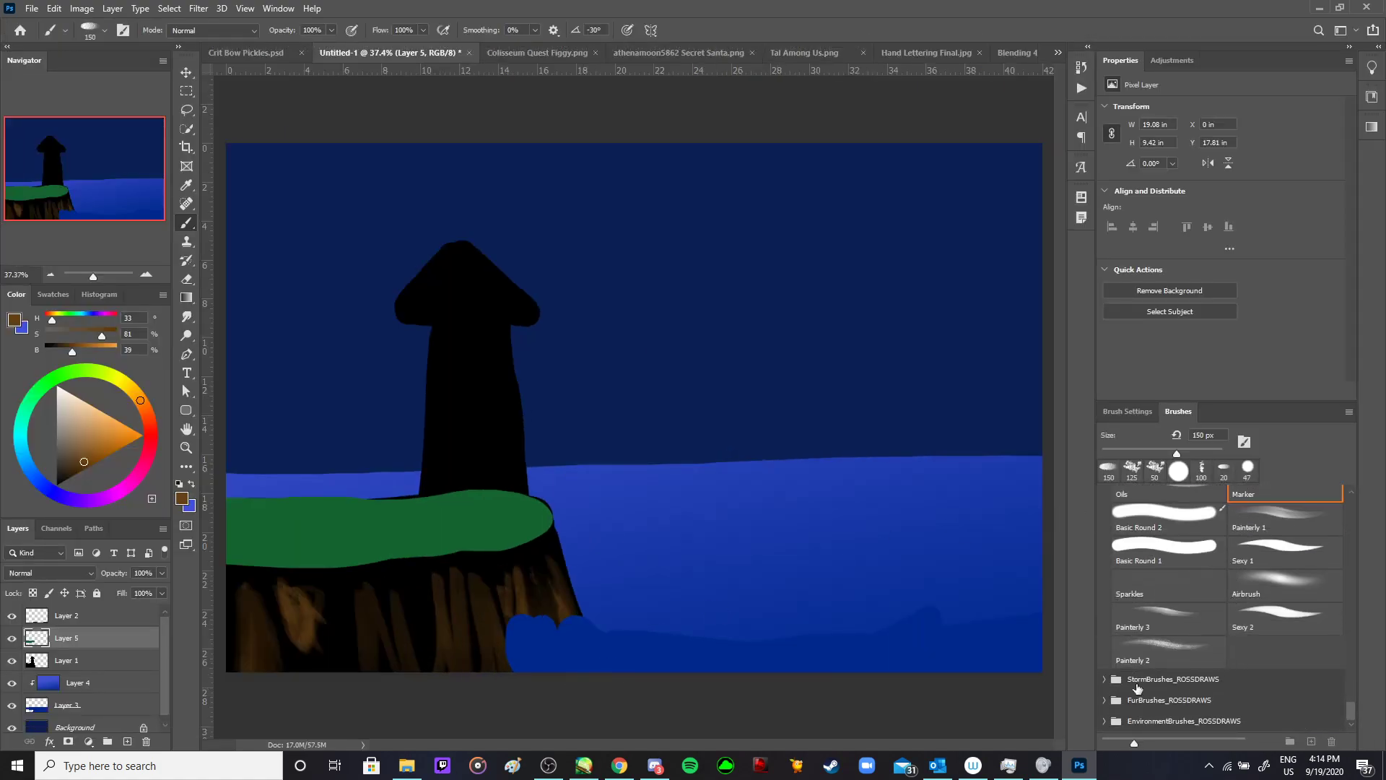
{"action": "left_click", "coordinate": [1104, 720]}
{"action": "scroll", "coordinate": [1220, 672], "scroll_direction": "down", "scroll_amount": 4}
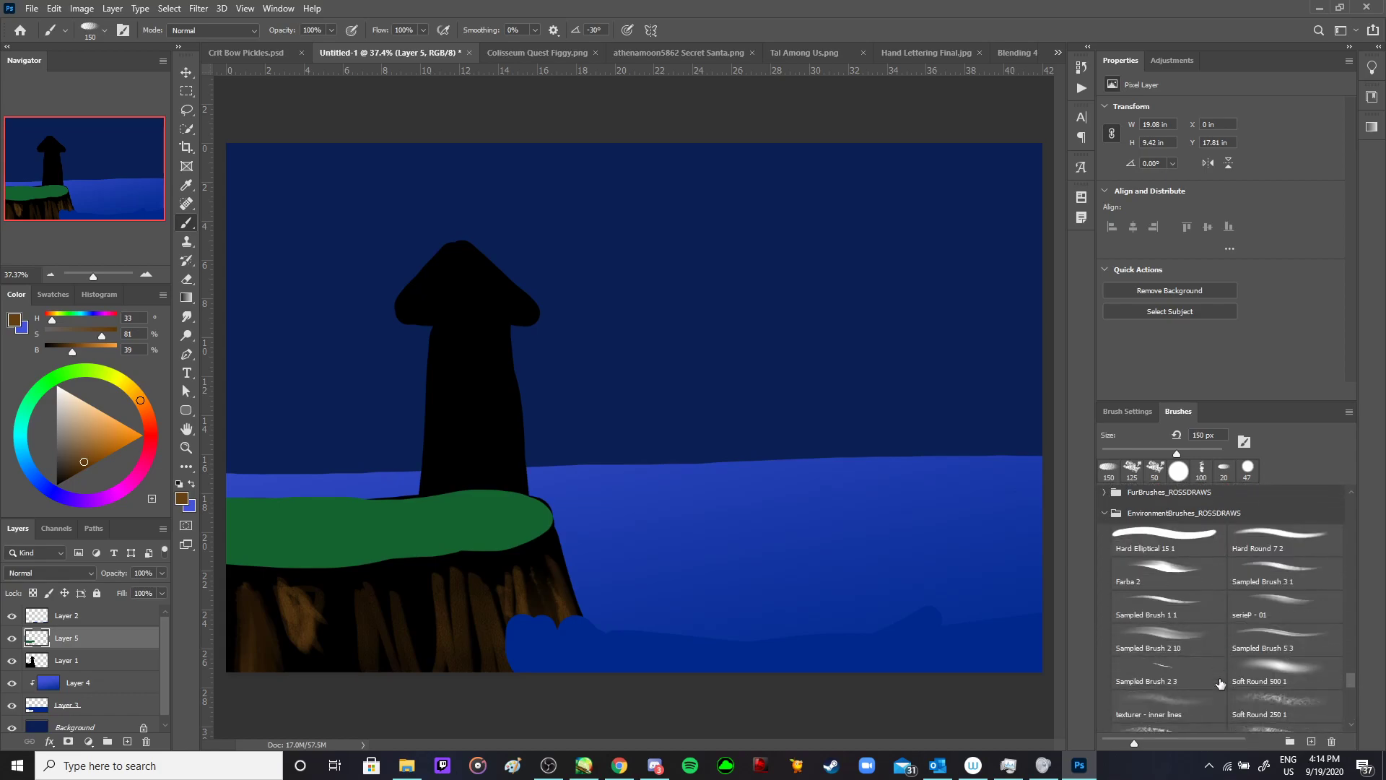
{"action": "scroll", "coordinate": [1221, 683], "scroll_direction": "down", "scroll_amount": 1}
{"action": "left_click", "coordinate": [1308, 657]}
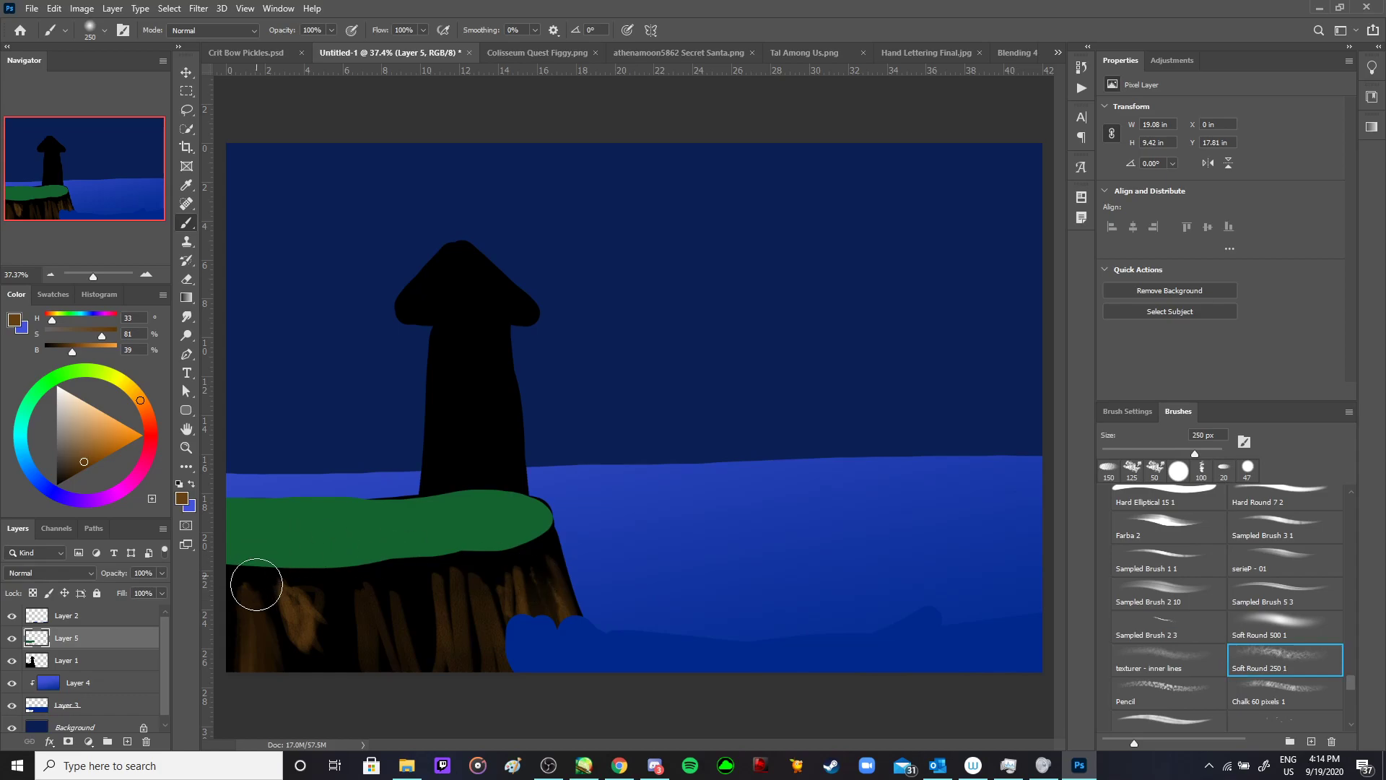
{"action": "key", "text": "x"}
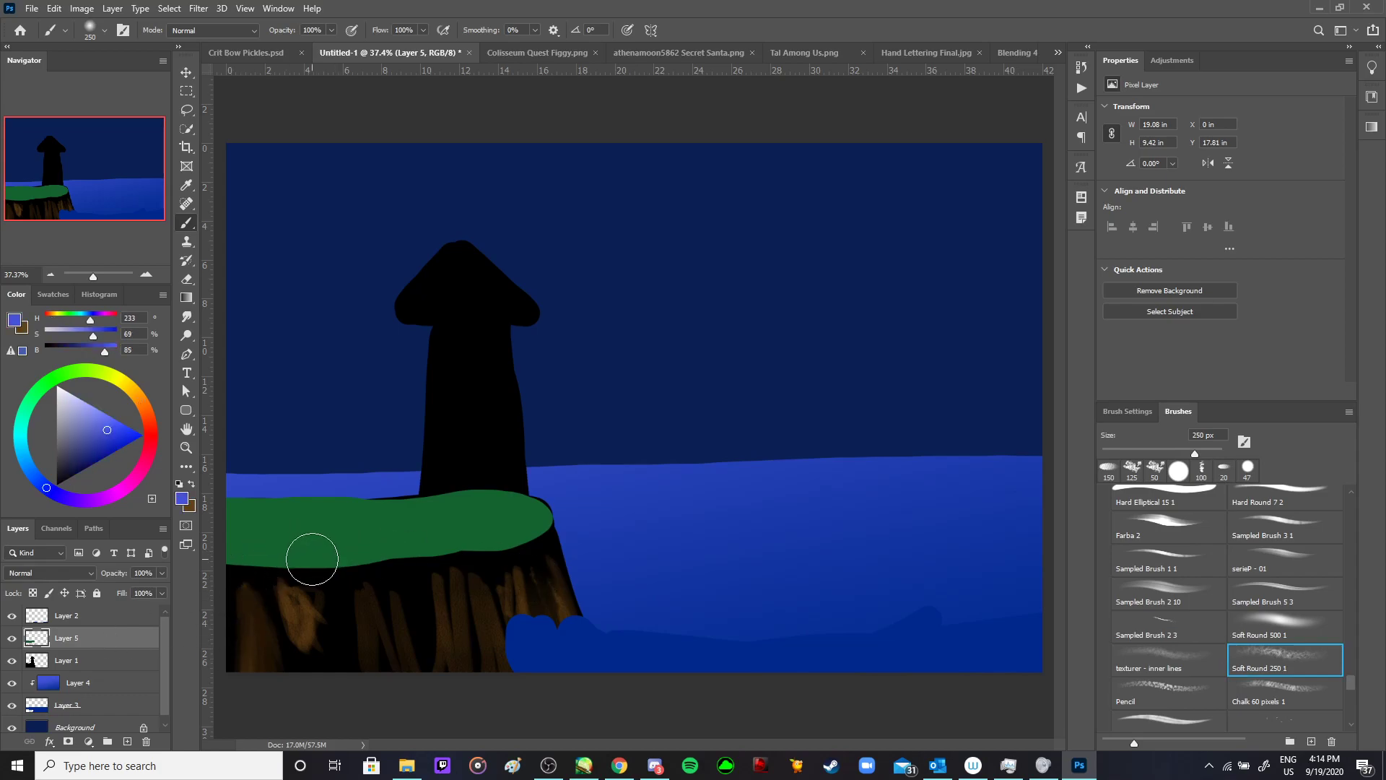
{"action": "left_click", "coordinate": [417, 531], "text": "alt"}
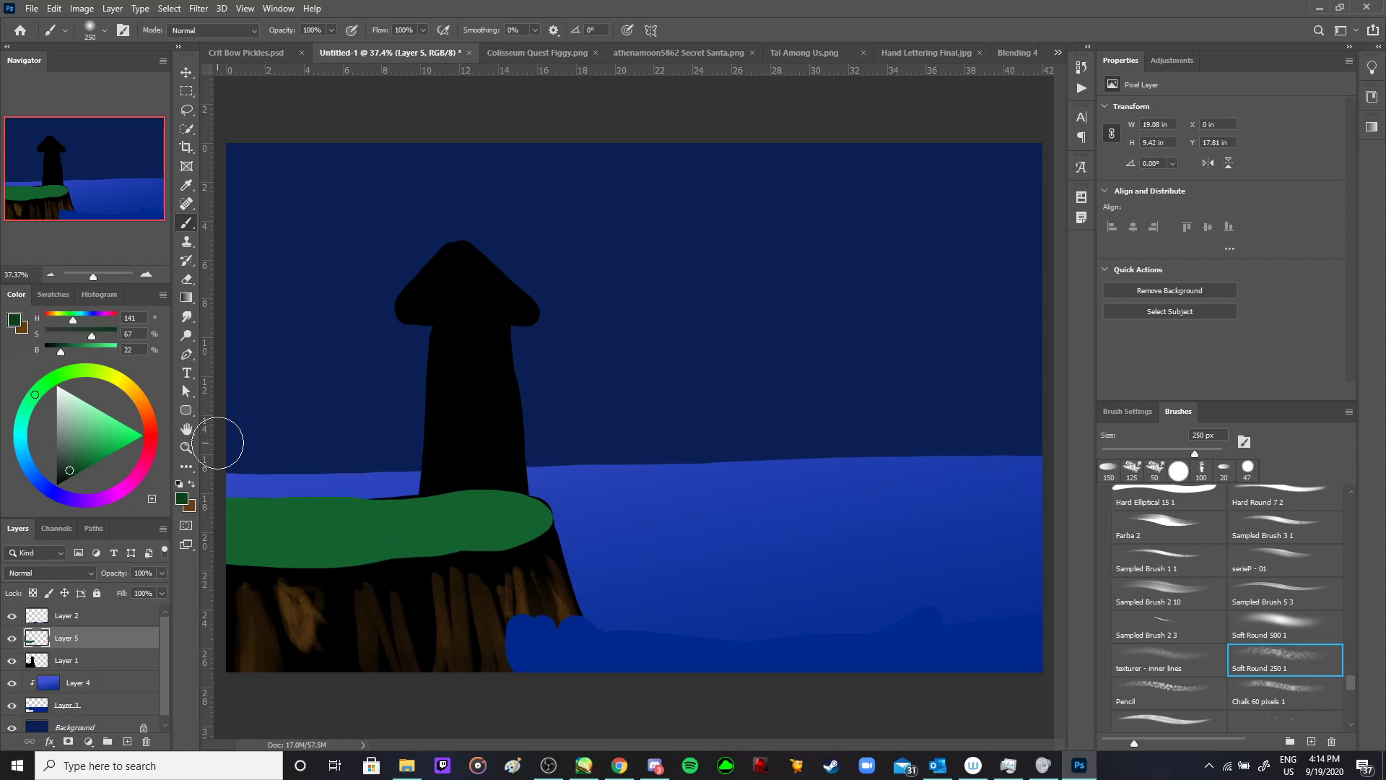
{"action": "key", "text": "Tab"}
{"action": "mouse_move", "coordinate": [343, 514]}
{"action": "left_mouse_down"}
{"action": "mouse_move", "coordinate": [471, 515]}
{"action": "mouse_move", "coordinate": [256, 518]}
{"action": "left_mouse_up"}
{"action": "key", "text": "ctrl+z"}
{"action": "key", "text": "ctrl+z"}
- Browse the brush sets, trying the Pencil brush
{"action": "key", "text": "Tab"}
{"action": "left_click", "coordinate": [1269, 657]}
{"action": "scroll", "coordinate": [1179, 665], "scroll_direction": "down", "scroll_amount": 1}
{"action": "left_click", "coordinate": [1160, 647]}
{"action": "key", "text": "Tab"}
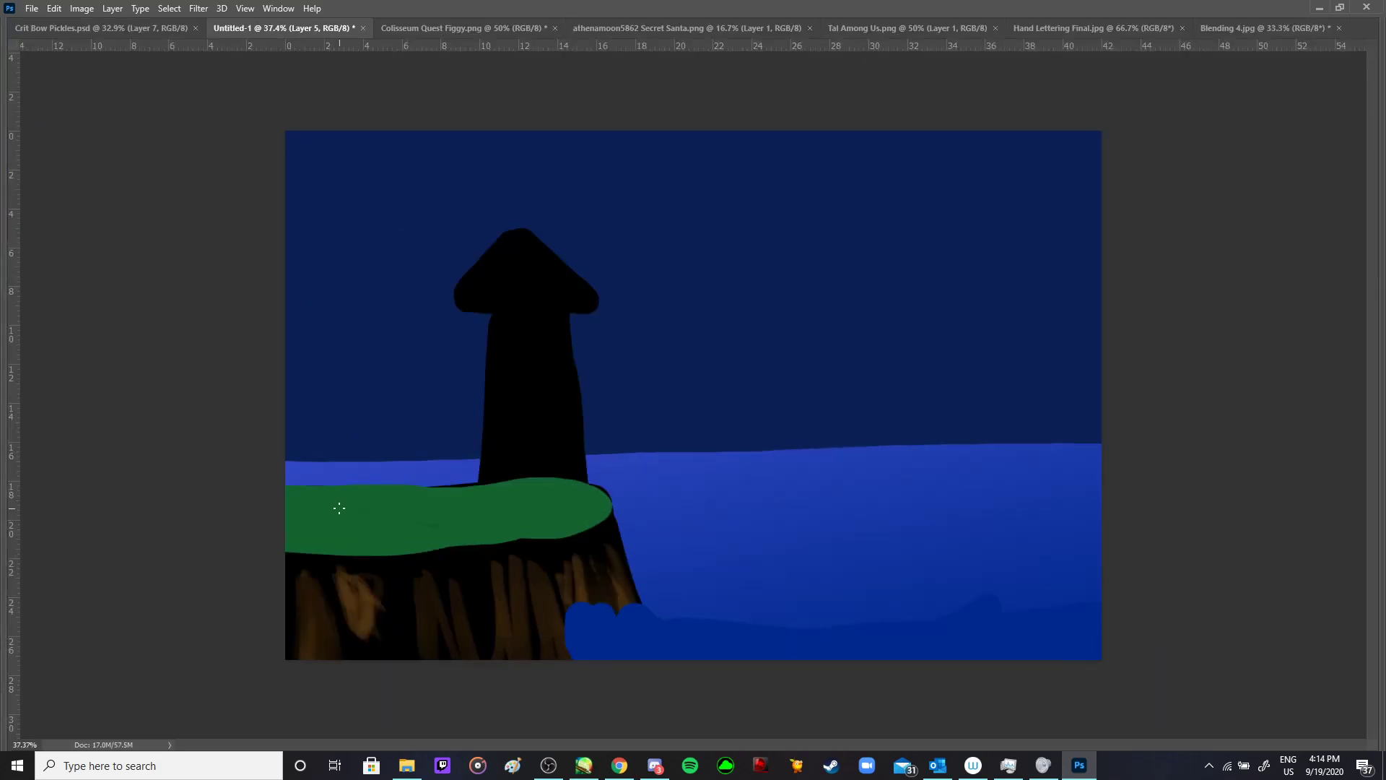
{"action": "key", "text": "Tab"}
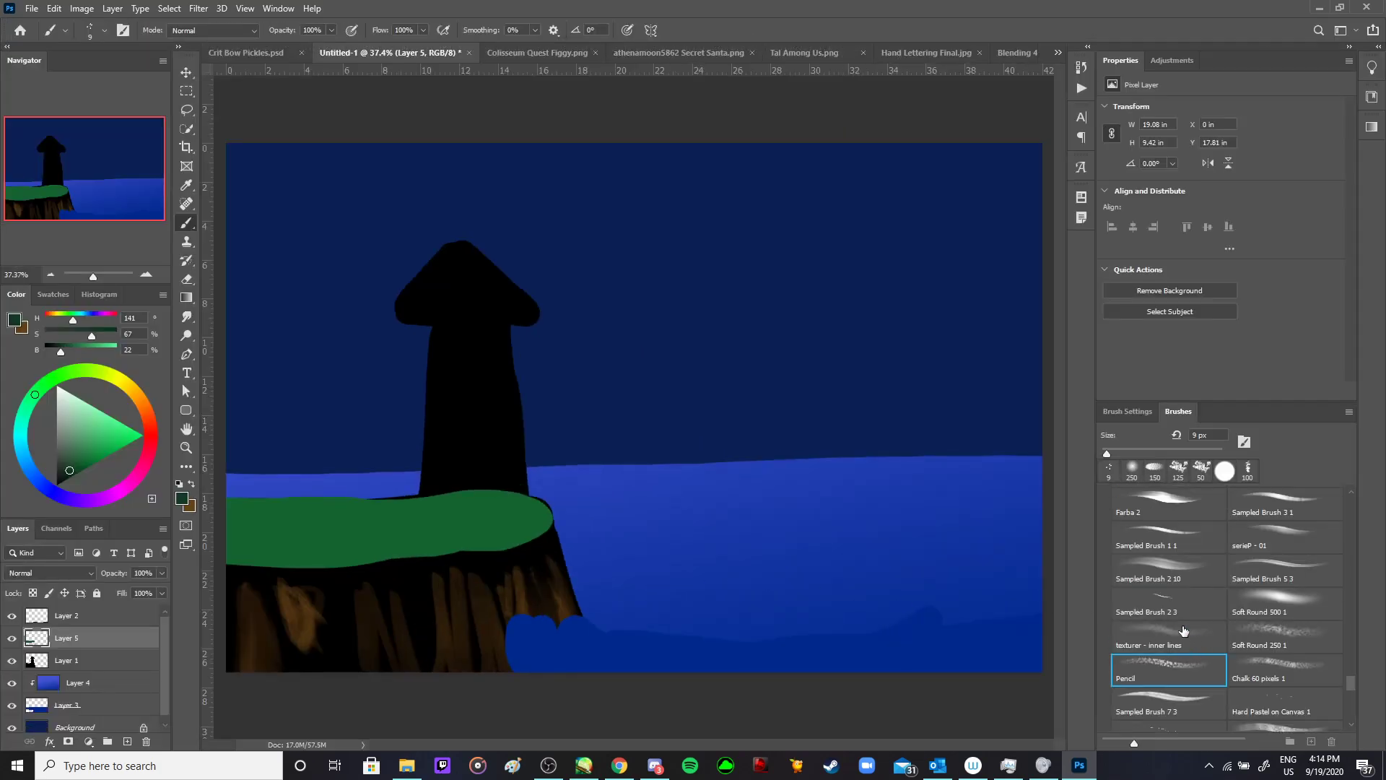
{"action": "scroll", "coordinate": [1183, 630], "scroll_direction": "up", "scroll_amount": 5}
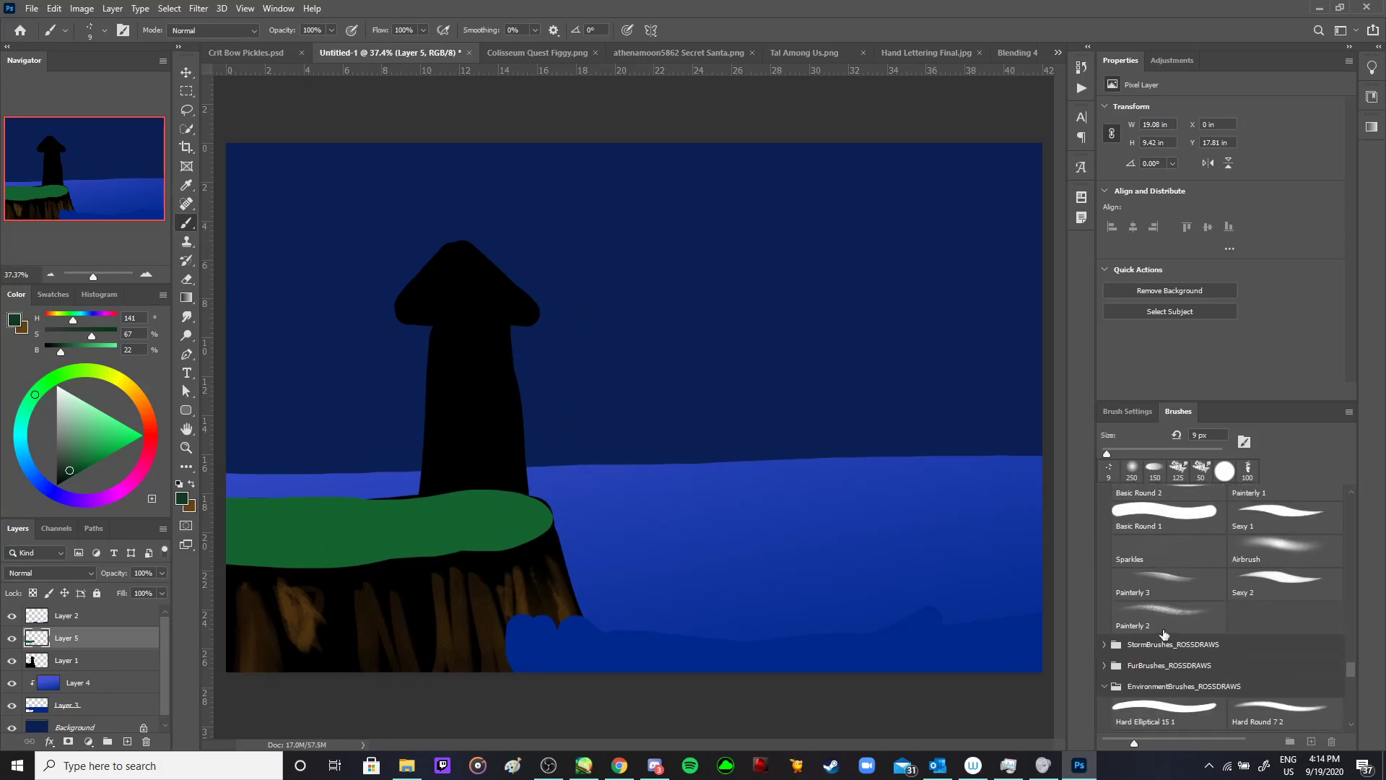
{"action": "scroll", "coordinate": [1110, 673], "scroll_direction": "down", "scroll_amount": 5}
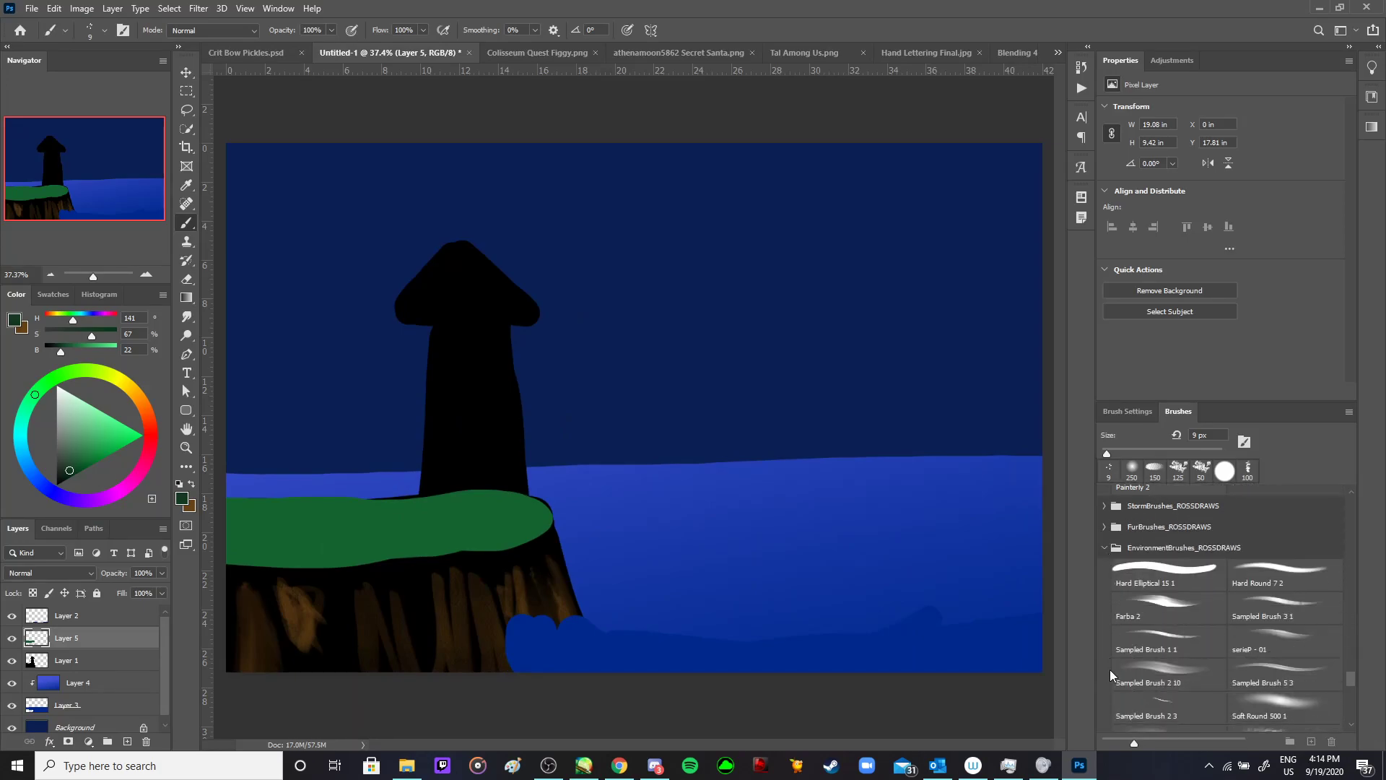
{"action": "scroll", "coordinate": [1111, 670], "scroll_direction": "down", "scroll_amount": 6}
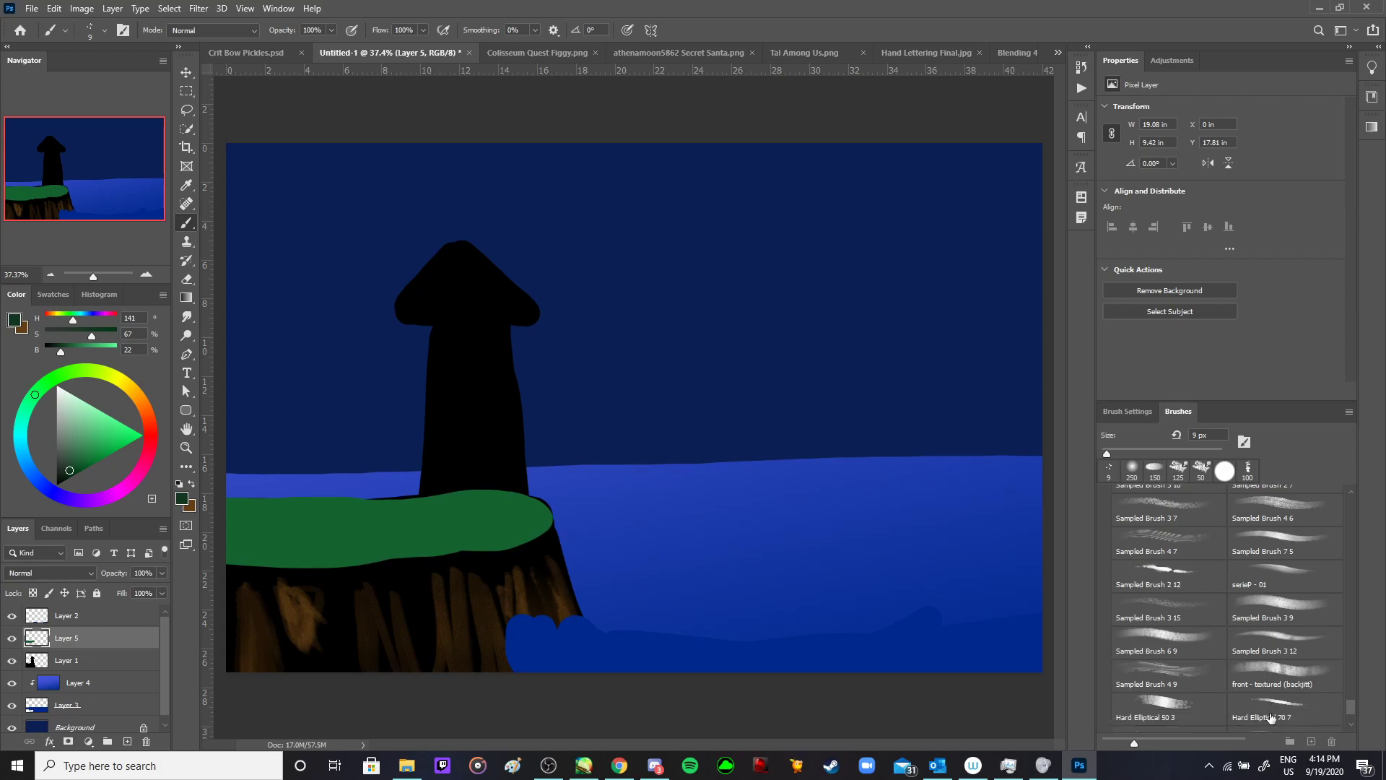
{"action": "scroll", "coordinate": [1343, 717], "scroll_direction": "up", "scroll_amount": 2}
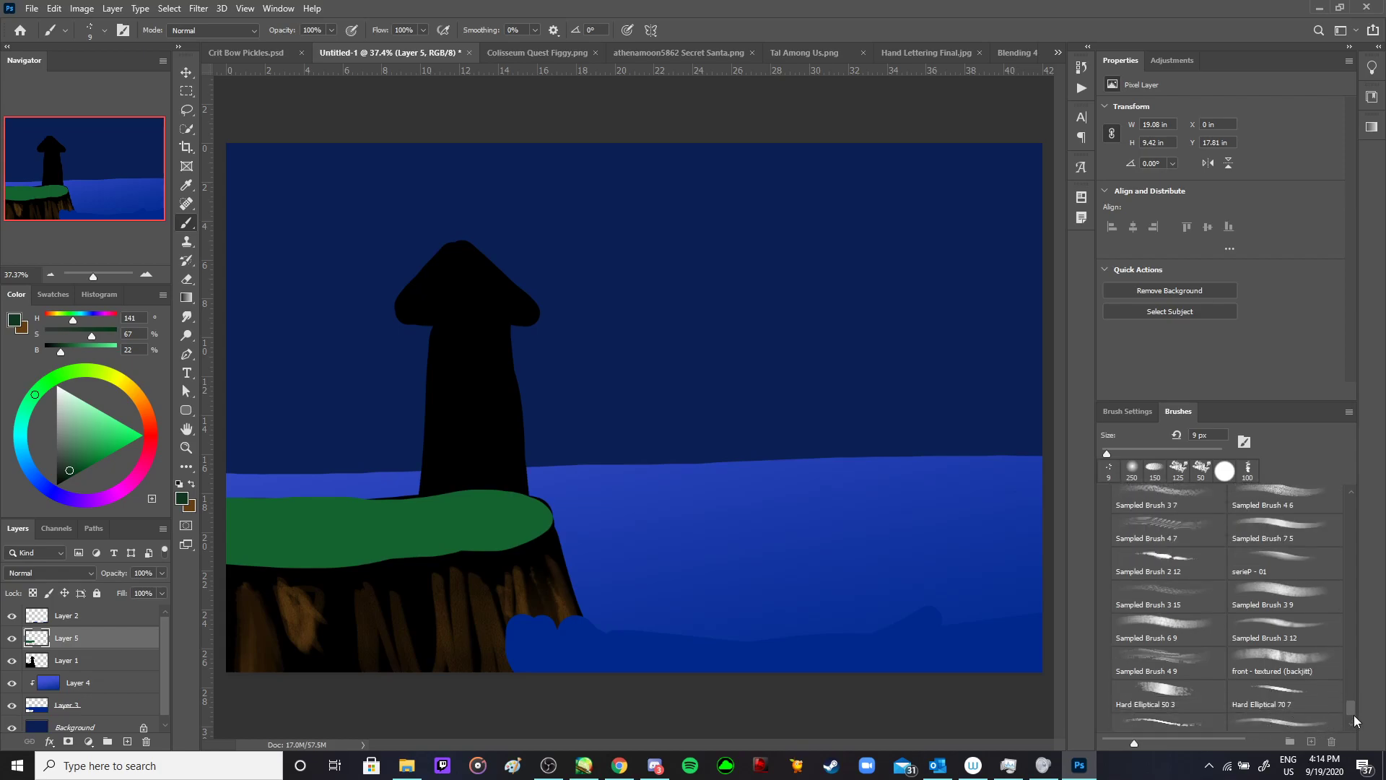
{"action": "left_click_drag", "start_coordinate": [1353, 712], "coordinate": [1345, 660]}
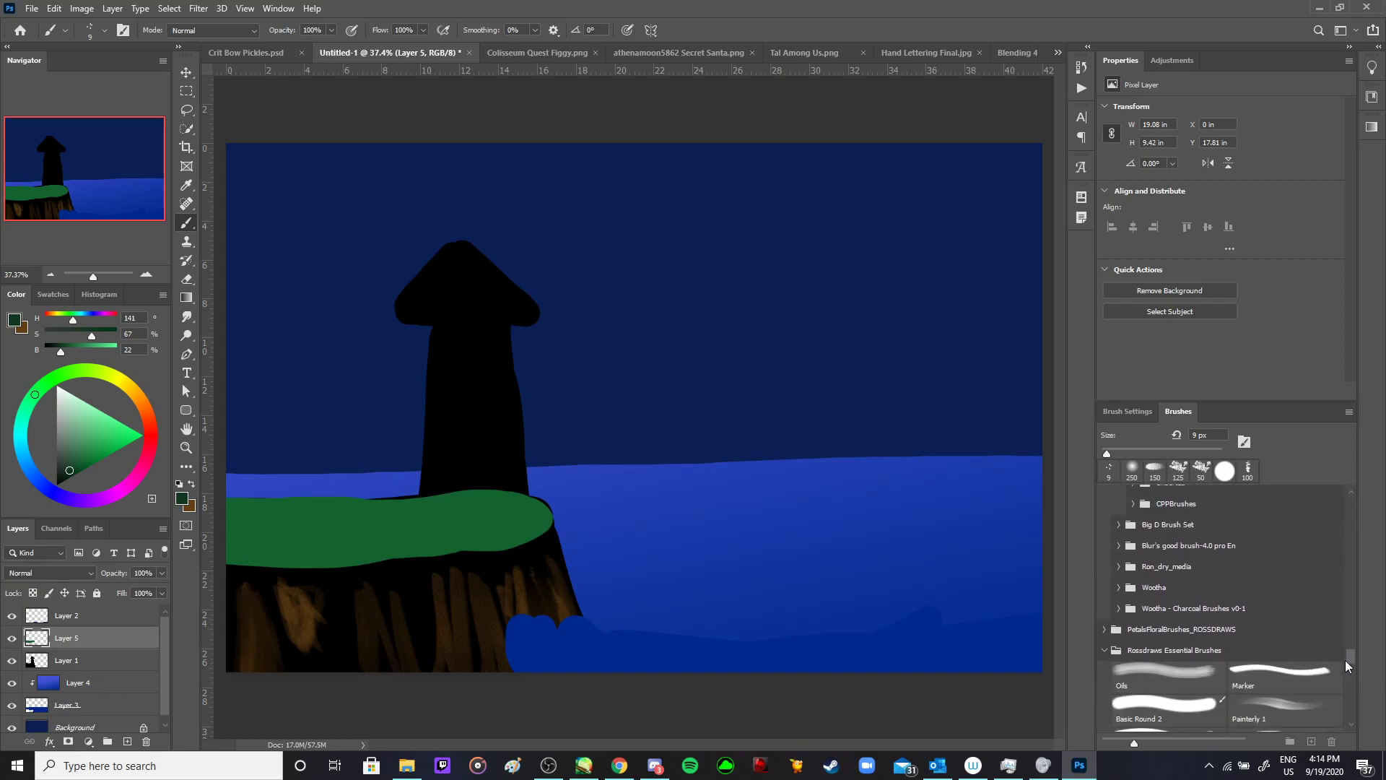
- Choose Leaves 1 from PetalsFloralBrushes_ROSSDRAWS and undo a test stroke over the sea
{"action": "left_click", "coordinate": [1105, 630]}
{"action": "left_click", "coordinate": [1177, 649]}
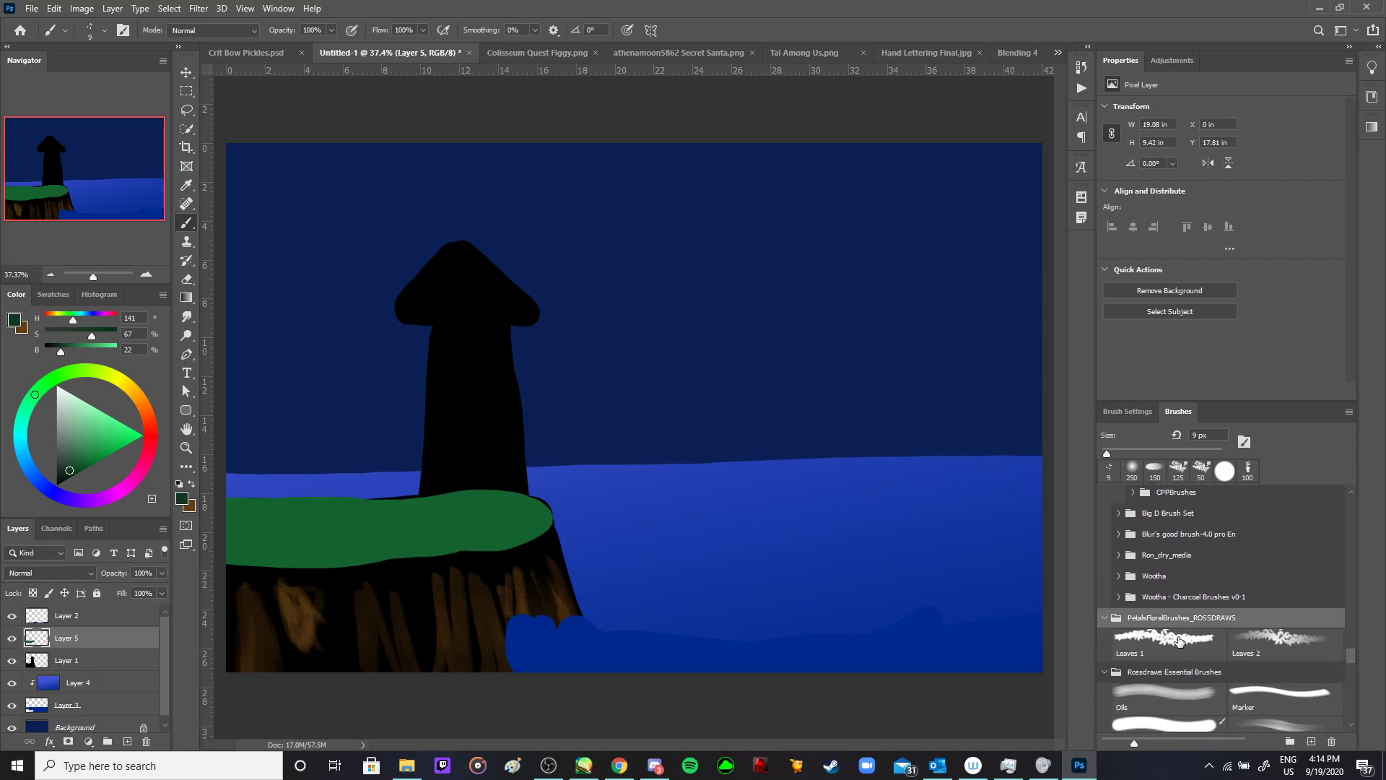
{"action": "mouse_move", "coordinate": [621, 463]}
{"action": "left_mouse_down"}
{"action": "mouse_move", "coordinate": [643, 444]}
{"action": "mouse_move", "coordinate": [747, 567]}
{"action": "left_mouse_up"}
{"action": "key", "text": "ctrl+z"}
{"action": "key", "text": "Tab"}
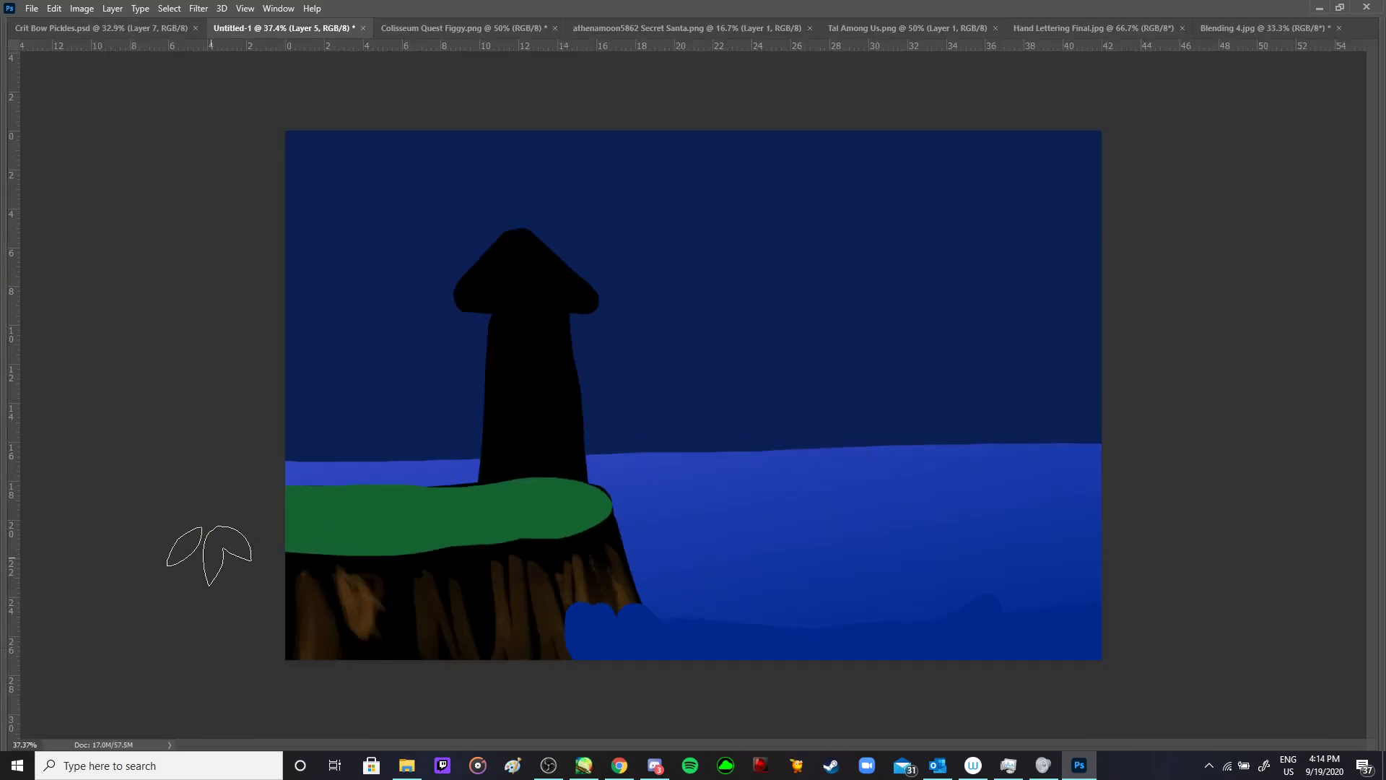
- Stamp dark green leaves along the edge of the grass ledge
{"action": "left_click", "coordinate": [286, 550]}
{"action": "mouse_move", "coordinate": [286, 550]}
{"action": "left_mouse_down"}
{"action": "mouse_move", "coordinate": [435, 554]}
{"action": "mouse_move", "coordinate": [424, 548]}
{"action": "mouse_move", "coordinate": [601, 518]}
{"action": "left_mouse_up"}
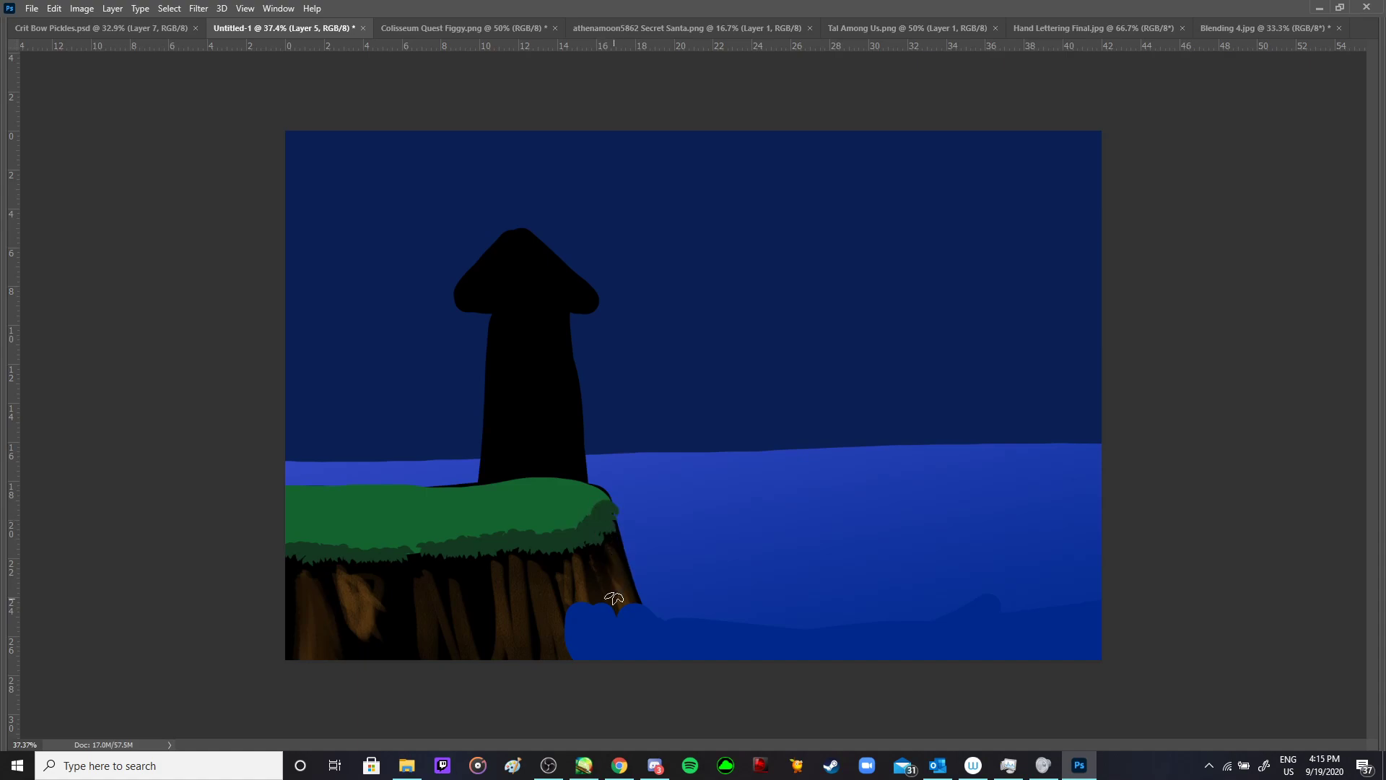
{"action": "key", "text": "Tab"}
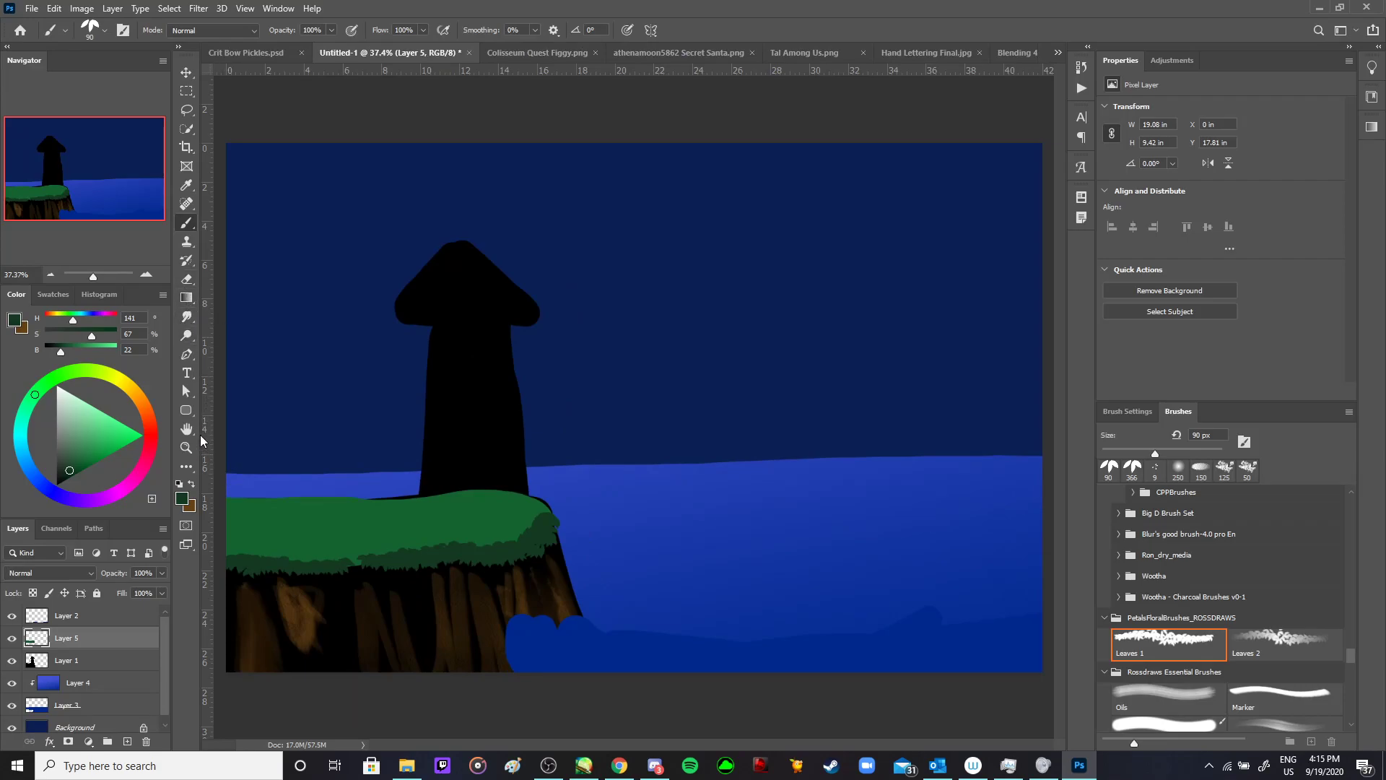
- Smudge the left side of the grass into soft streaks
{"action": "left_click", "coordinate": [187, 318]}
{"action": "key", "text": "Tab"}
{"action": "mouse_move", "coordinate": [263, 532]}
{"action": "left_mouse_down"}
{"action": "mouse_move", "coordinate": [312, 540]}
{"action": "mouse_move", "coordinate": [291, 539]}
{"action": "mouse_move", "coordinate": [496, 528]}
{"action": "mouse_move", "coordinate": [601, 503]}
{"action": "mouse_move", "coordinate": [427, 532]}
{"action": "mouse_move", "coordinate": [571, 503]}
{"action": "left_mouse_up"}
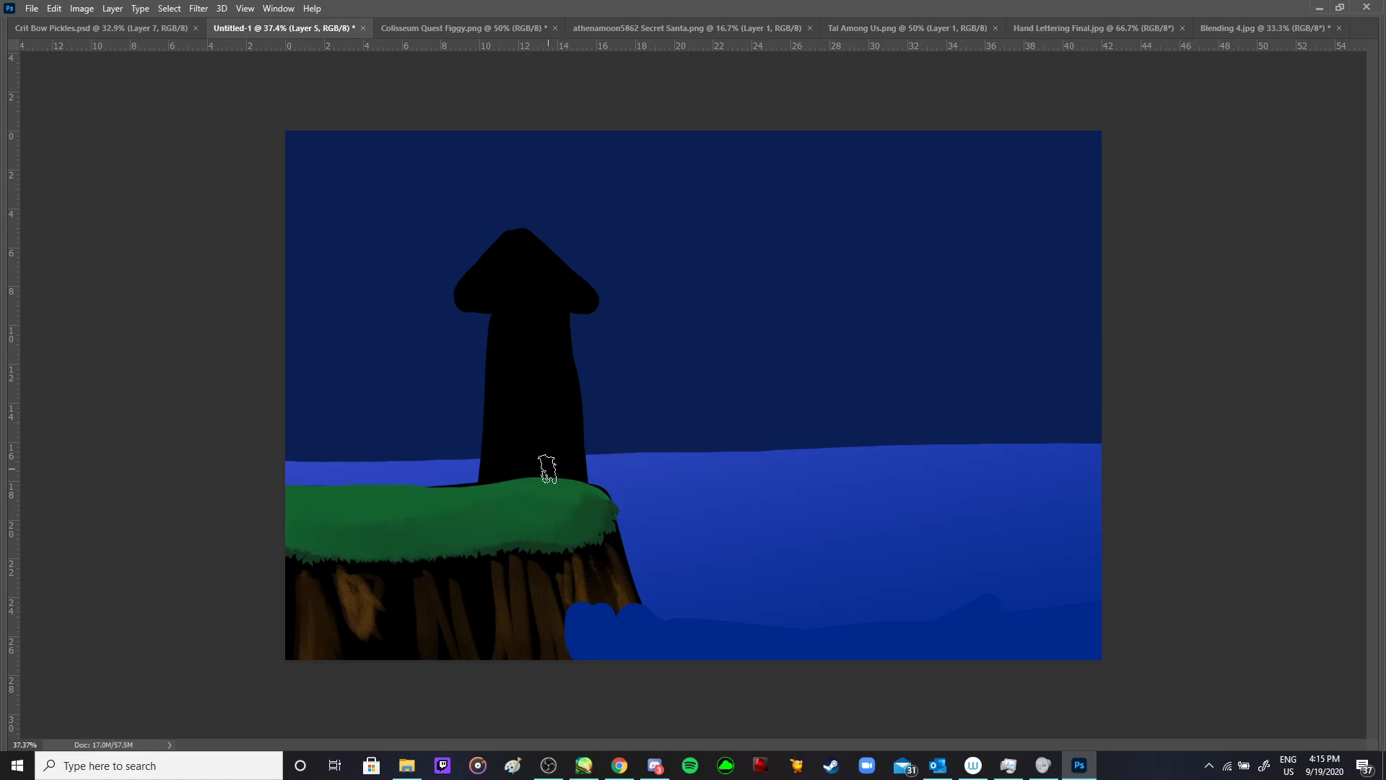
- Zoom and pan around the grass beside the tower, then switch to Discord
{"action": "left_click_drag", "start_coordinate": [458, 530], "coordinate": [965, 440]}
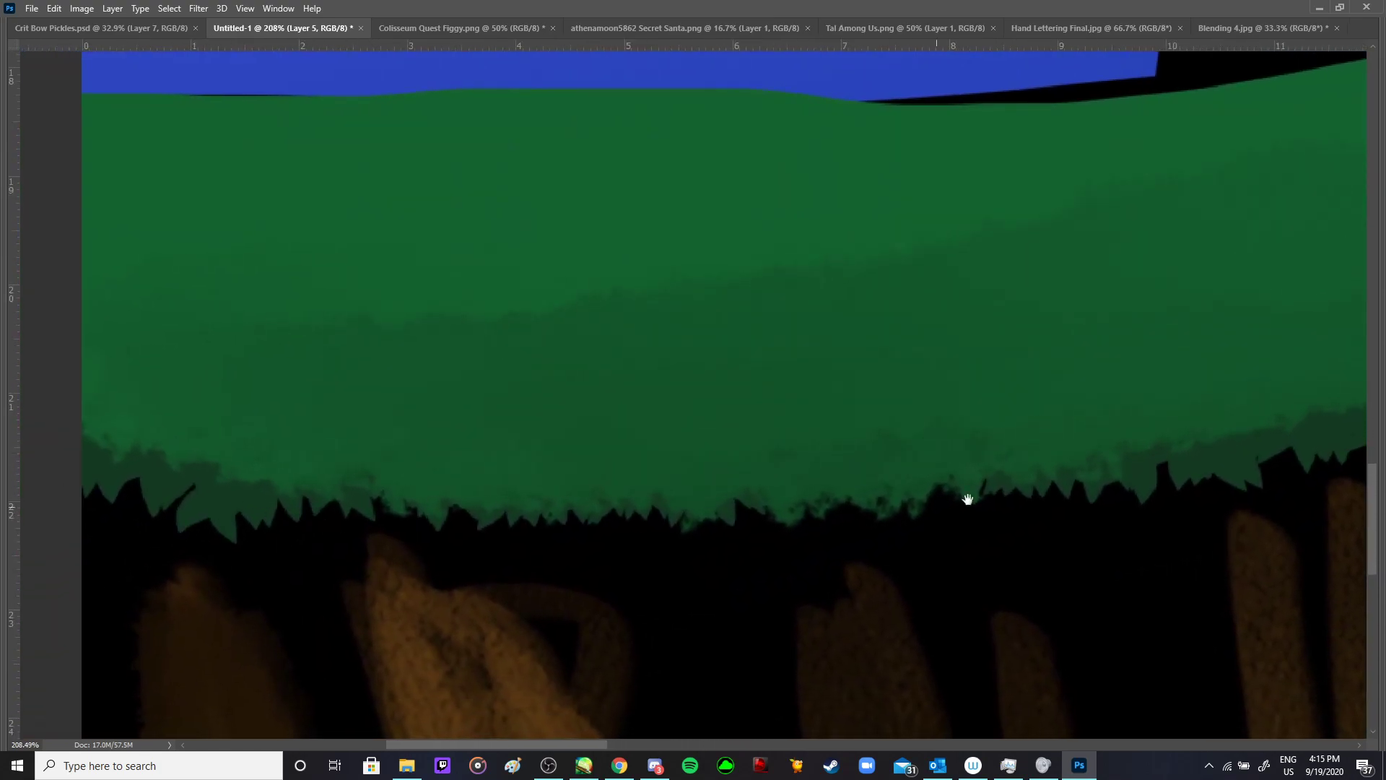
{"action": "left_click_drag", "start_coordinate": [990, 495], "coordinate": [448, 541]}
{"action": "left_click_drag", "start_coordinate": [1357, 433], "coordinate": [803, 484]}
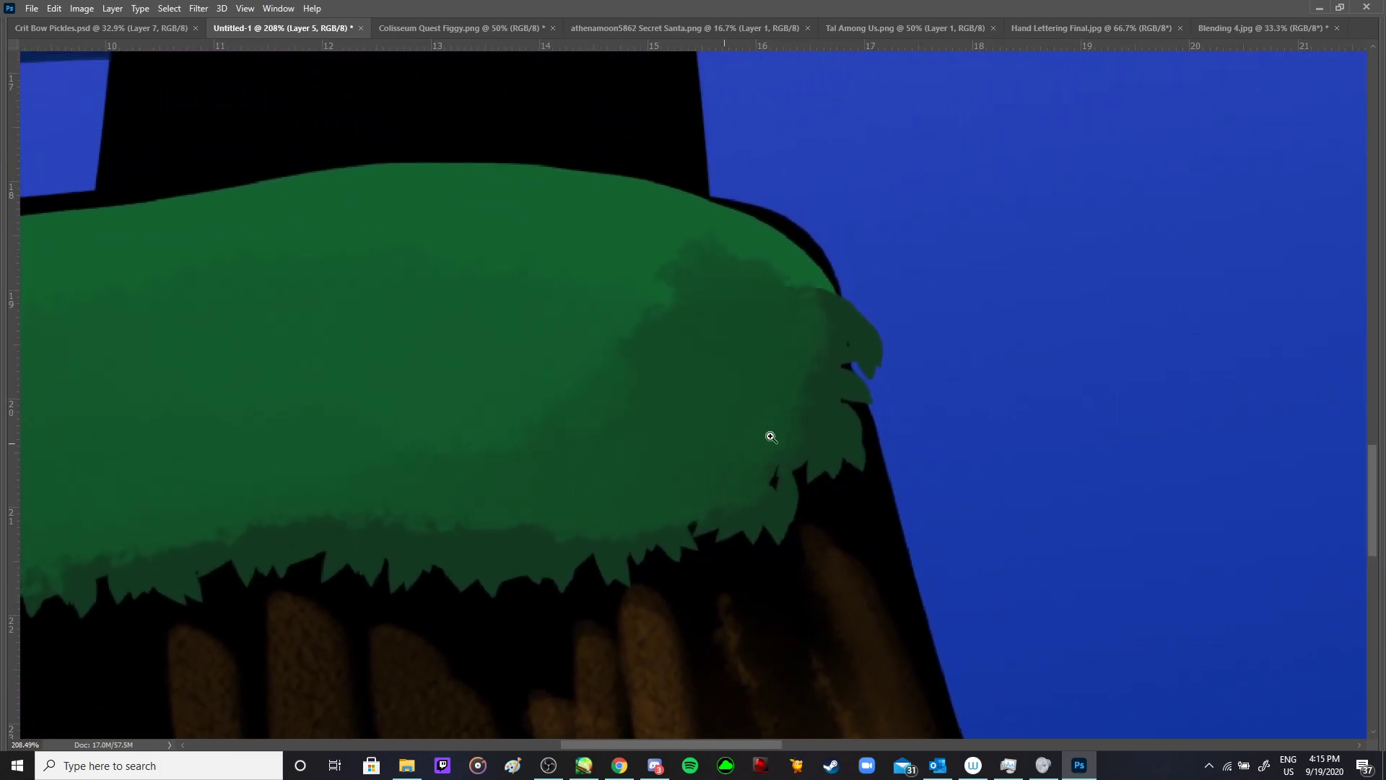
{"action": "left_click_drag", "start_coordinate": [800, 434], "coordinate": [837, 471]}
{"action": "mouse_move", "coordinate": [896, 437]}
{"action": "left_mouse_down"}
{"action": "mouse_move", "coordinate": [762, 455]}
{"action": "mouse_move", "coordinate": [780, 459]}
{"action": "left_mouse_up"}
{"action": "key", "text": "alt+Tab"}
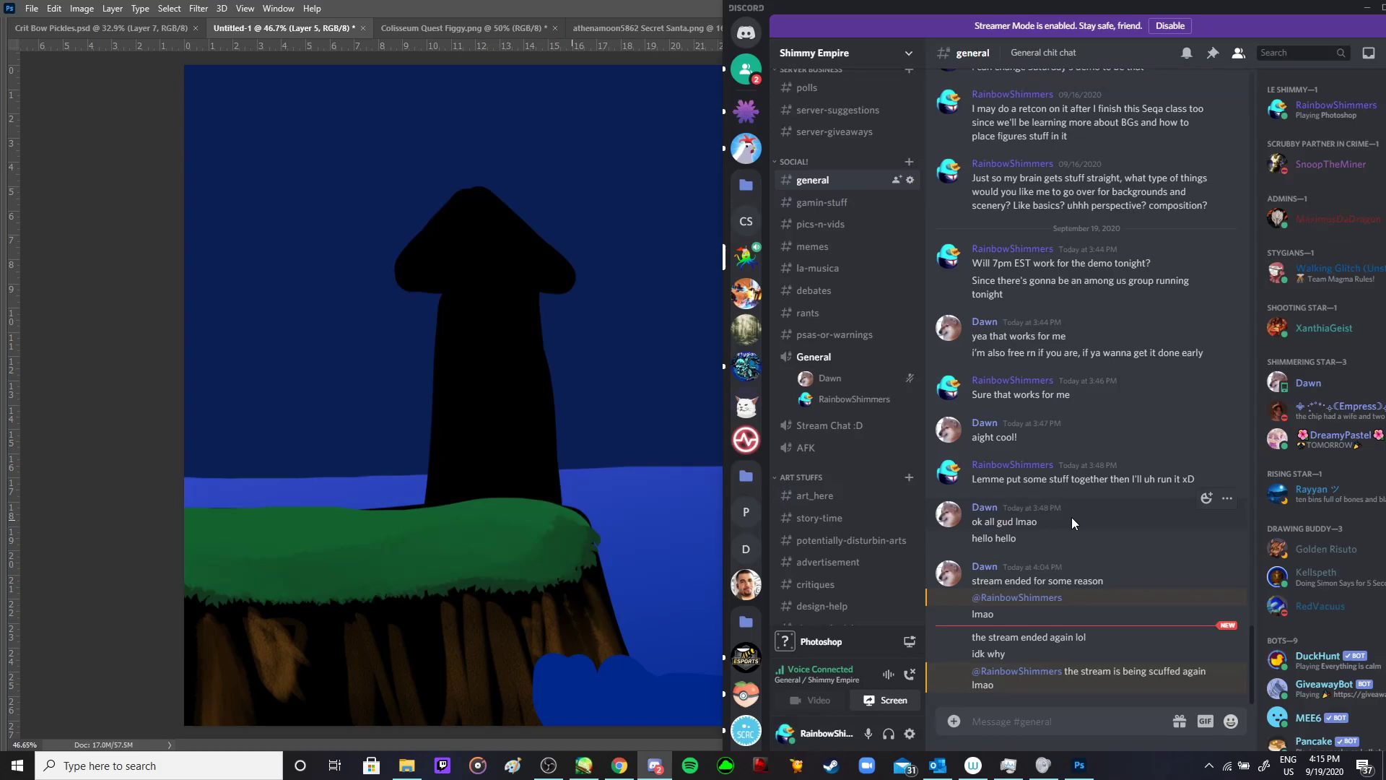
- Go live in Discord, sharing Screen 1 to the General voice channel
{"action": "left_click", "coordinate": [908, 699]}
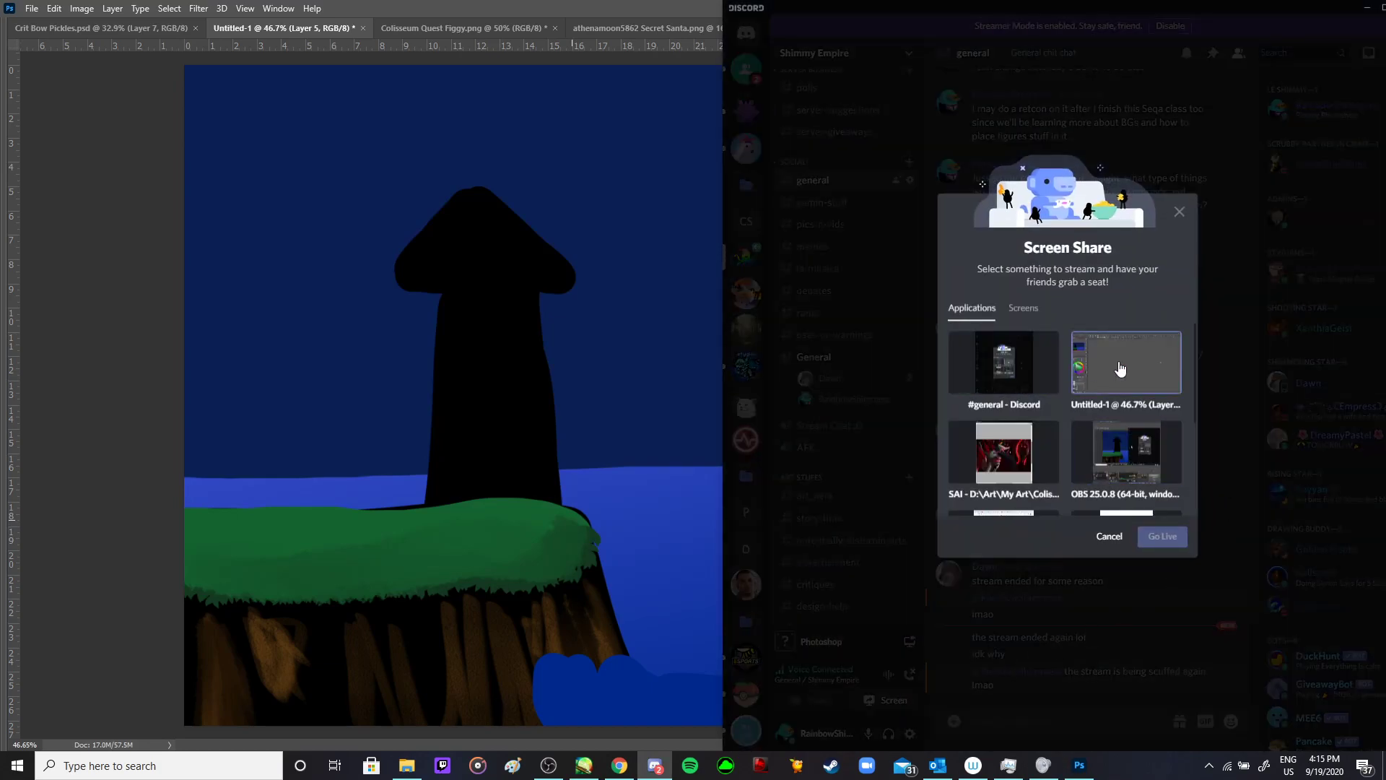
{"action": "left_click", "coordinate": [1024, 311]}
{"action": "left_click", "coordinate": [1035, 337]}
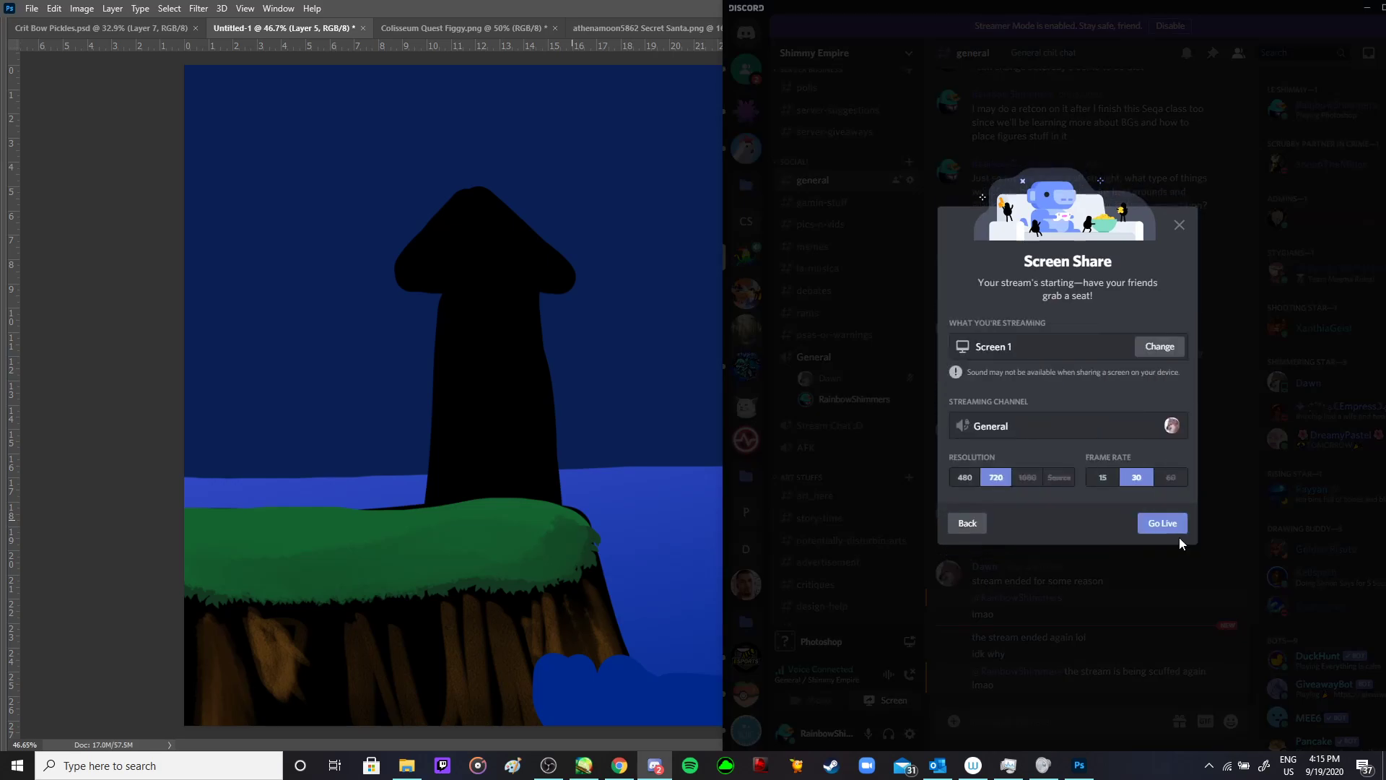
{"action": "left_click", "coordinate": [1180, 539]}
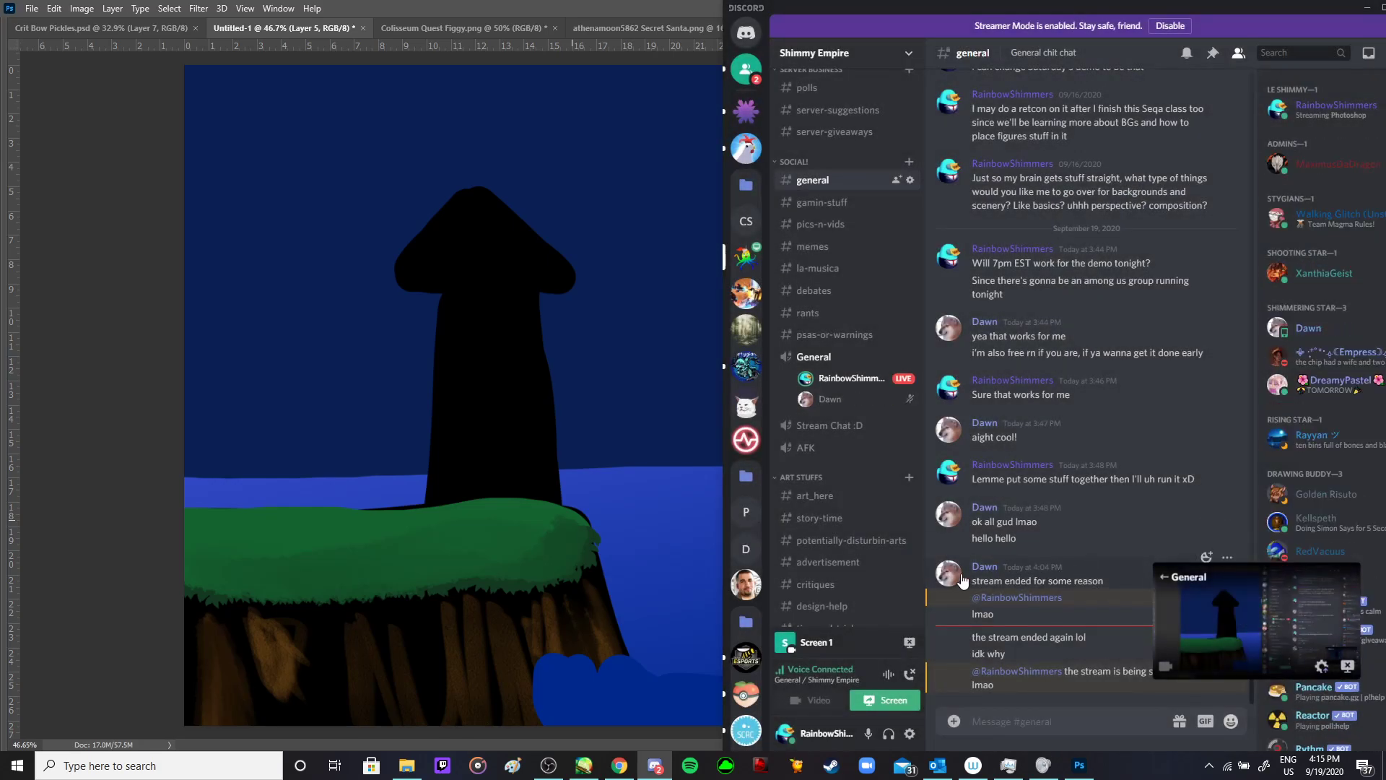
{"action": "left_click", "coordinate": [80, 542]}
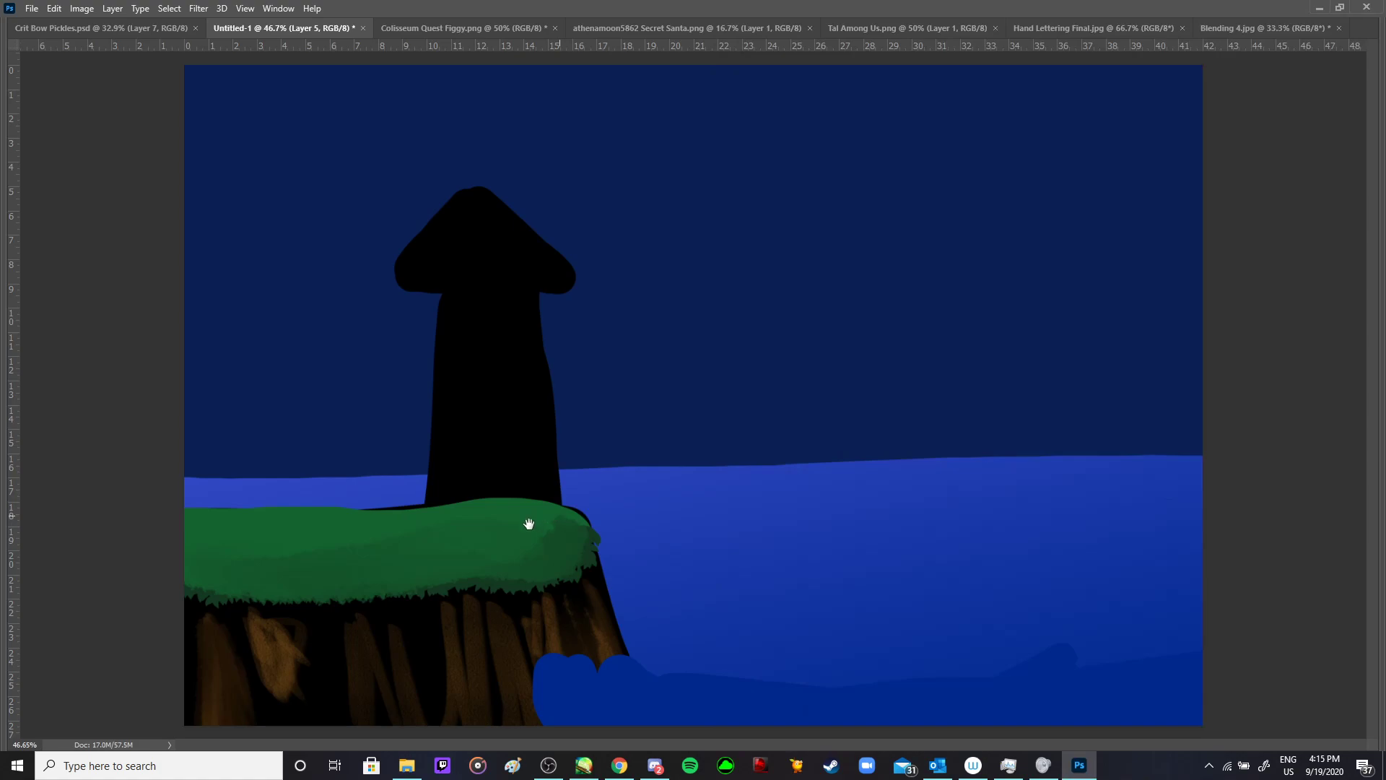
{"action": "left_click_drag", "start_coordinate": [307, 642], "coordinate": [383, 641]}
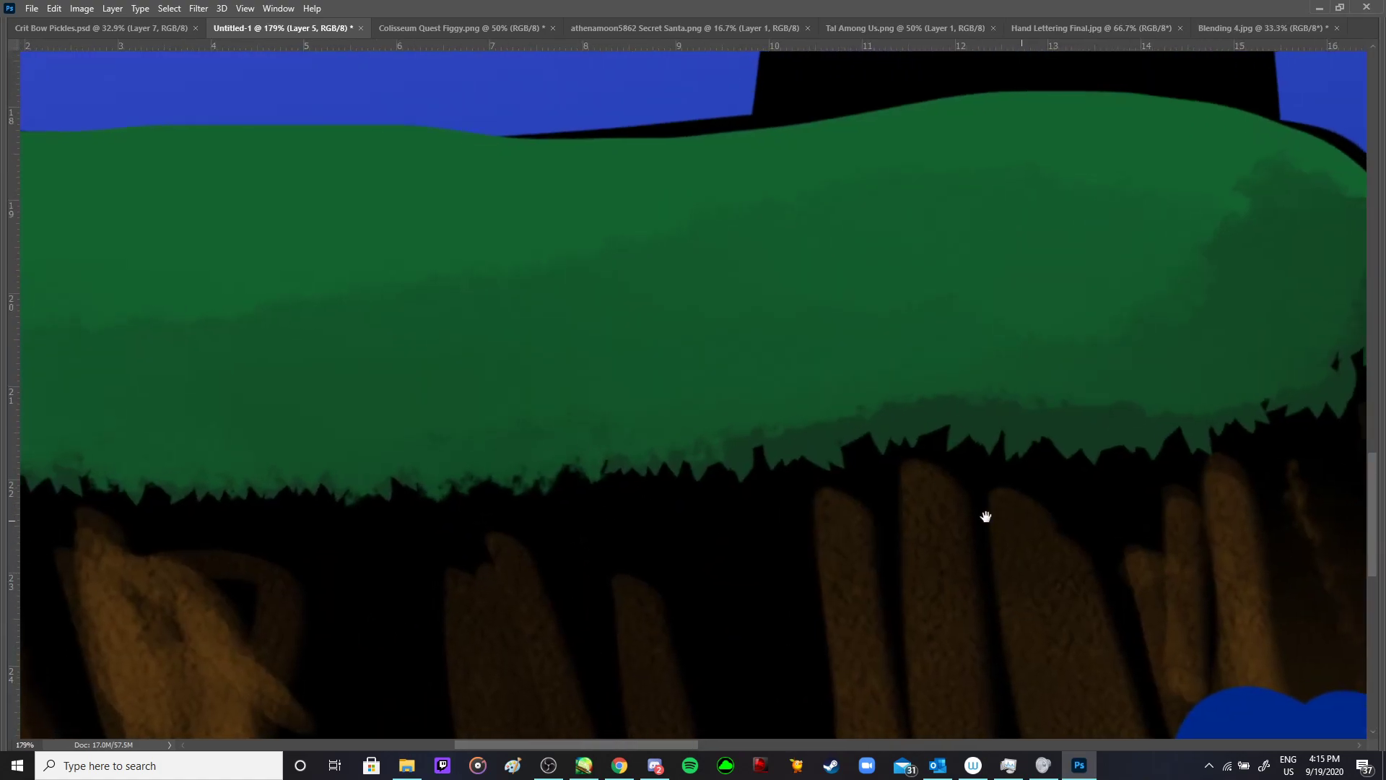
{"action": "left_click_drag", "start_coordinate": [978, 514], "coordinate": [829, 263]}
{"action": "left_click_drag", "start_coordinate": [814, 452], "coordinate": [1098, 442]}
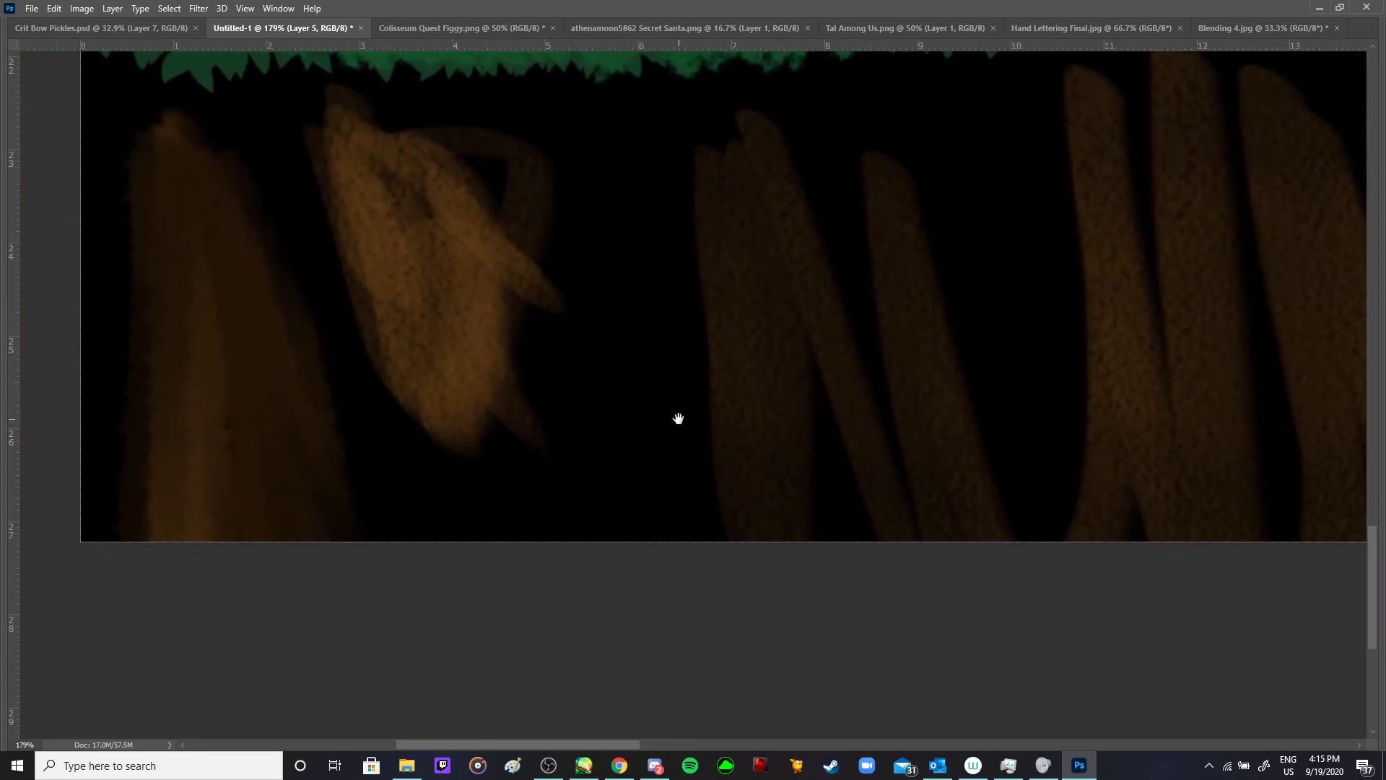
{"action": "left_click_drag", "start_coordinate": [1081, 390], "coordinate": [723, 494]}
{"action": "left_click_drag", "start_coordinate": [934, 445], "coordinate": [808, 437]}
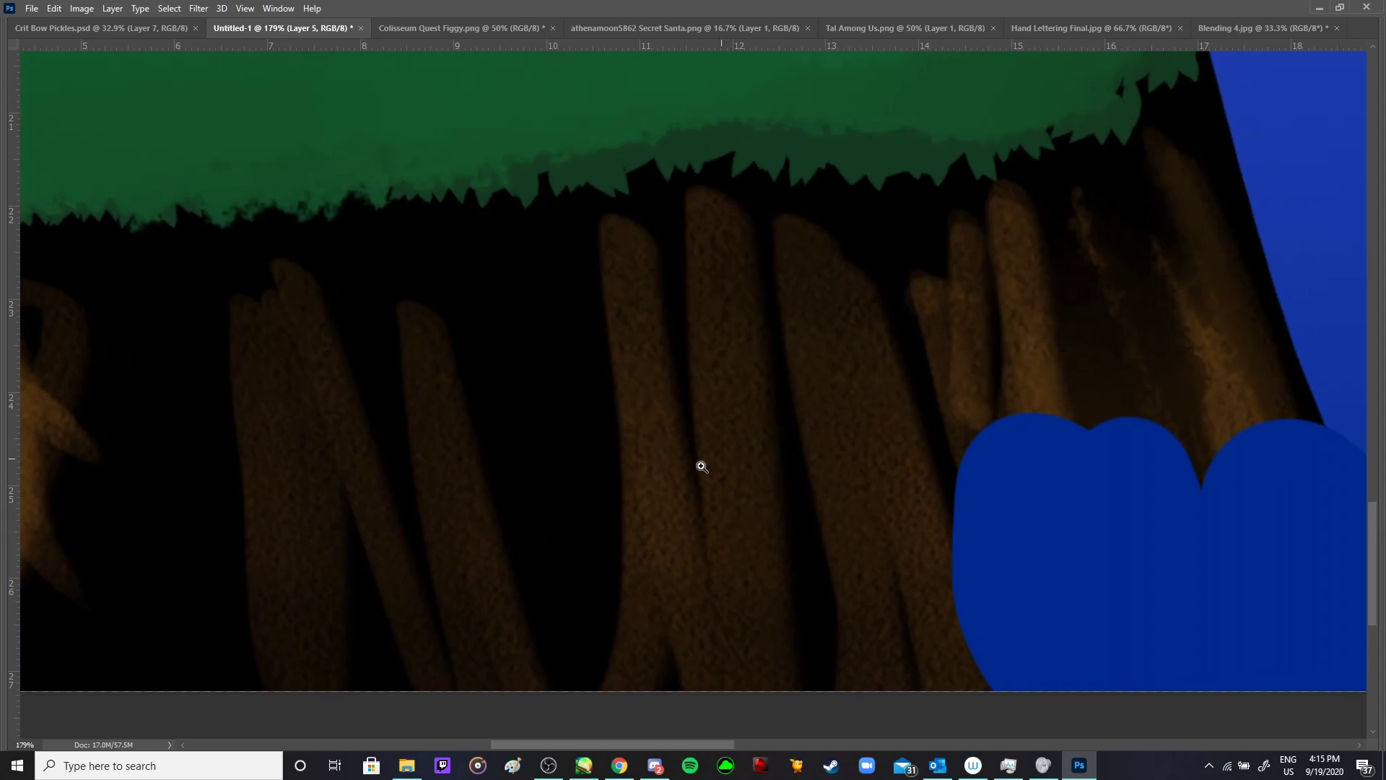
{"action": "key", "text": "Tab"}
{"action": "key", "text": "Tab"}
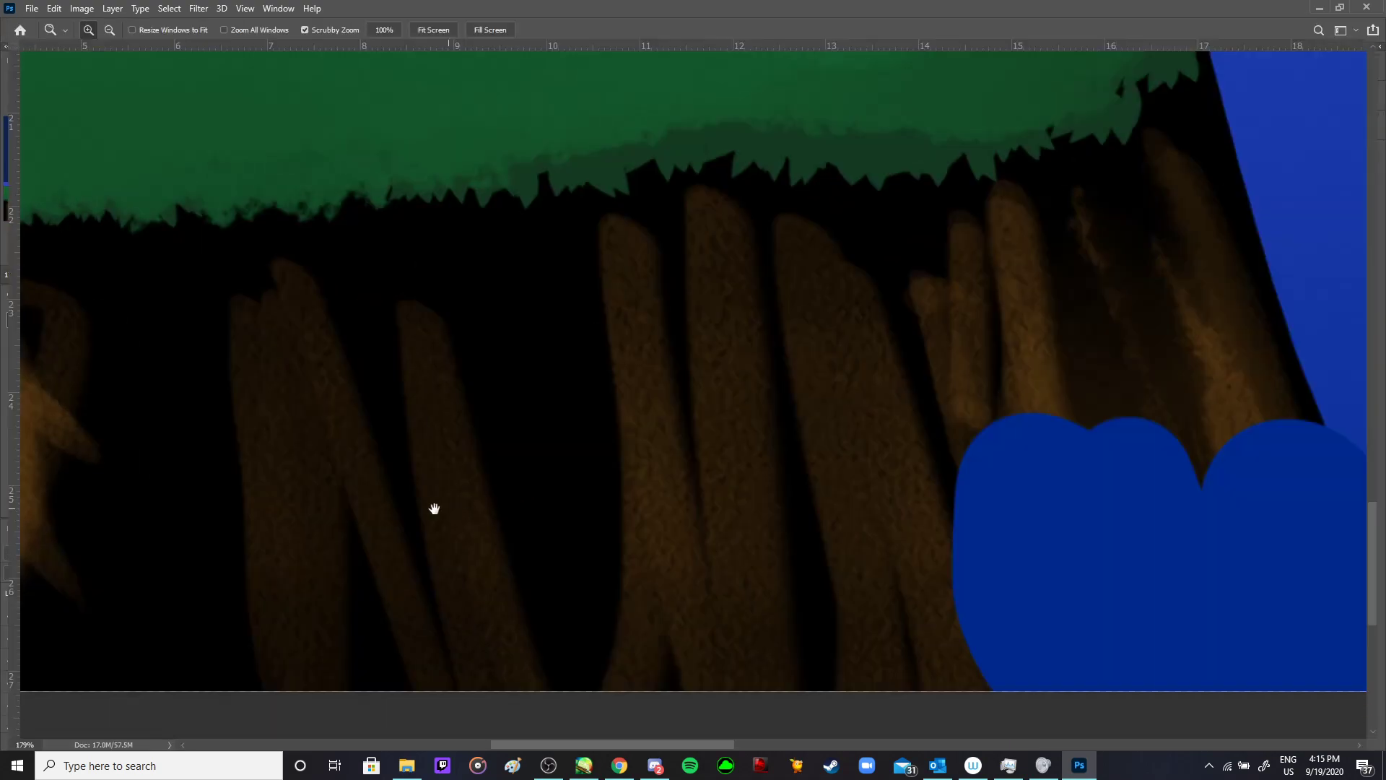
{"action": "left_click_drag", "start_coordinate": [424, 505], "coordinate": [714, 502]}
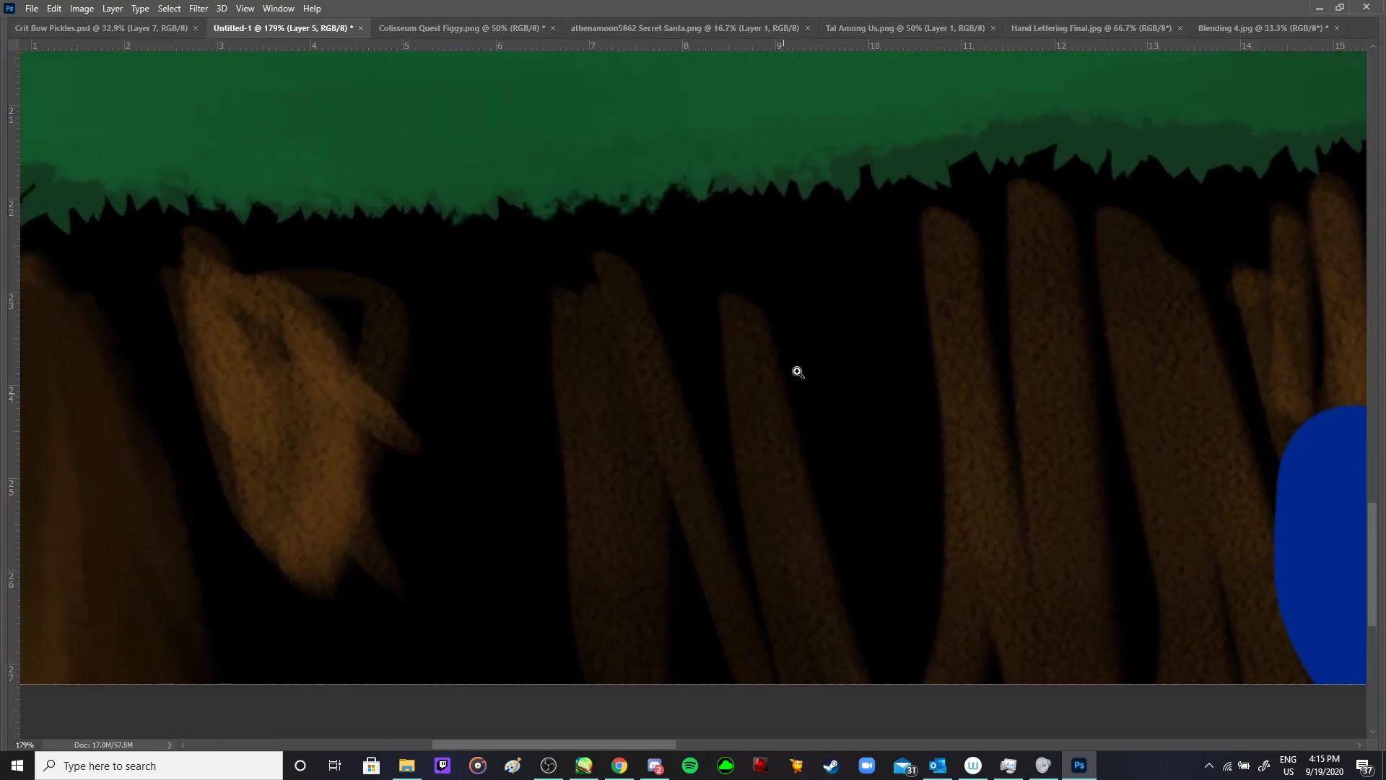
{"action": "scroll", "coordinate": [870, 511], "scroll_direction": "up", "scroll_amount": 10}
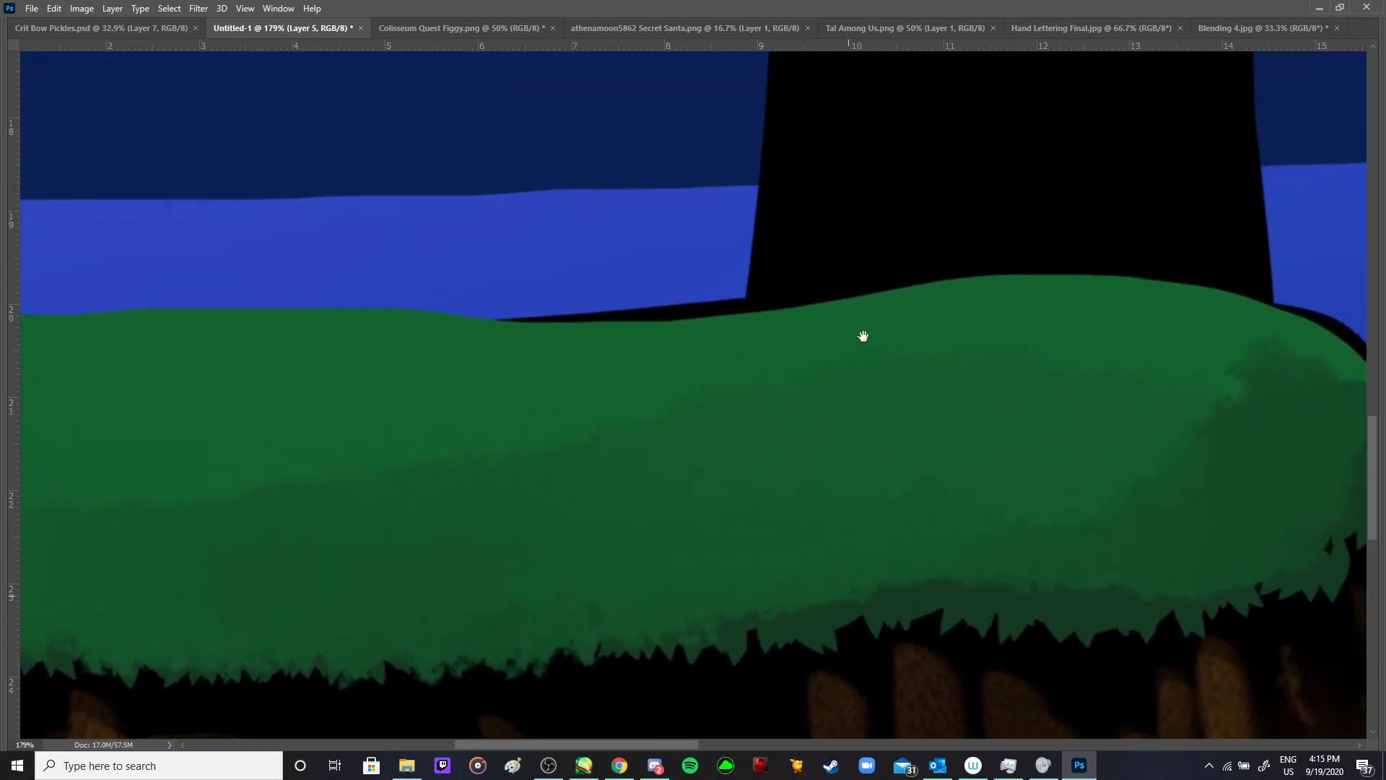
{"action": "scroll", "coordinate": [863, 322], "scroll_direction": "right", "scroll_amount": 8}
{"action": "scroll", "coordinate": [604, 503], "scroll_direction": "down", "scroll_amount": 8}
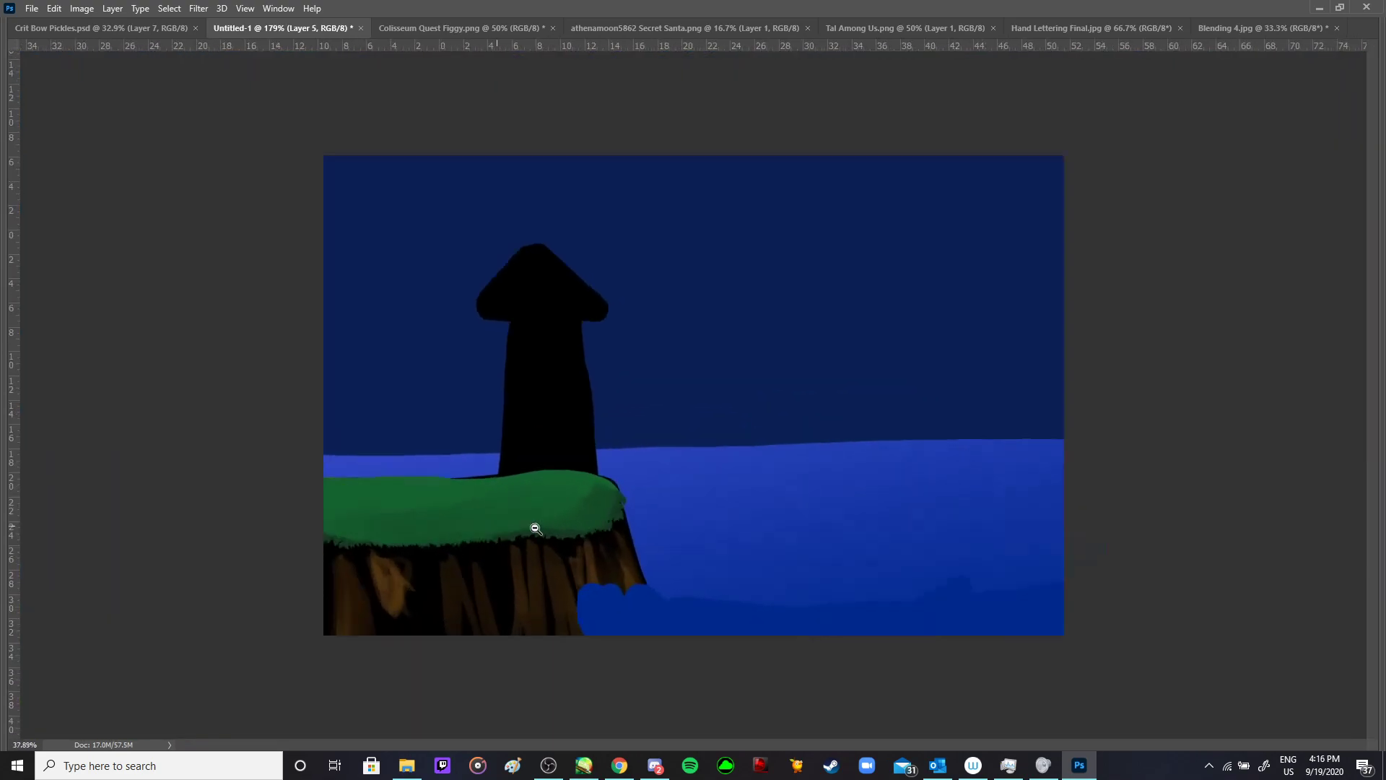
{"action": "scroll", "coordinate": [529, 532], "scroll_direction": "up", "scroll_amount": 1}
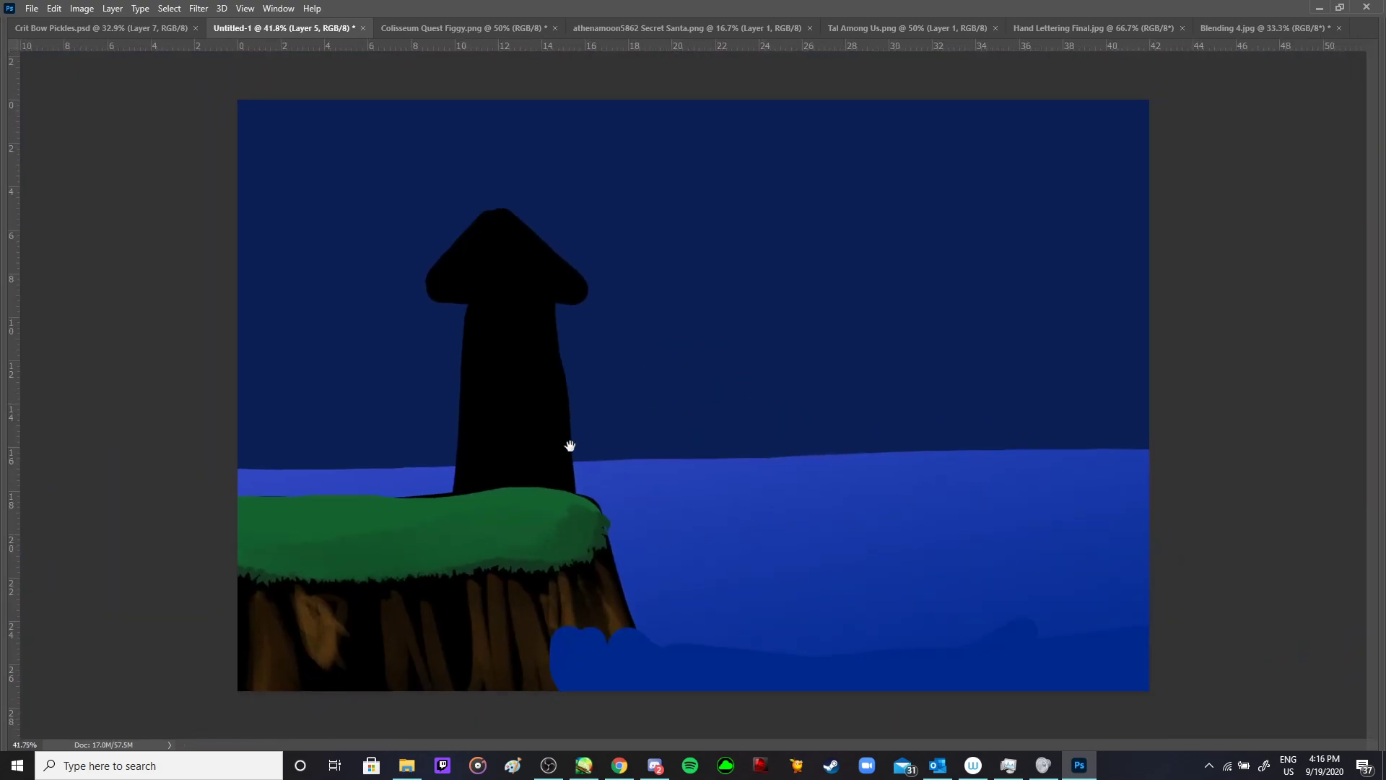
{"action": "left_click", "coordinate": [654, 771]}
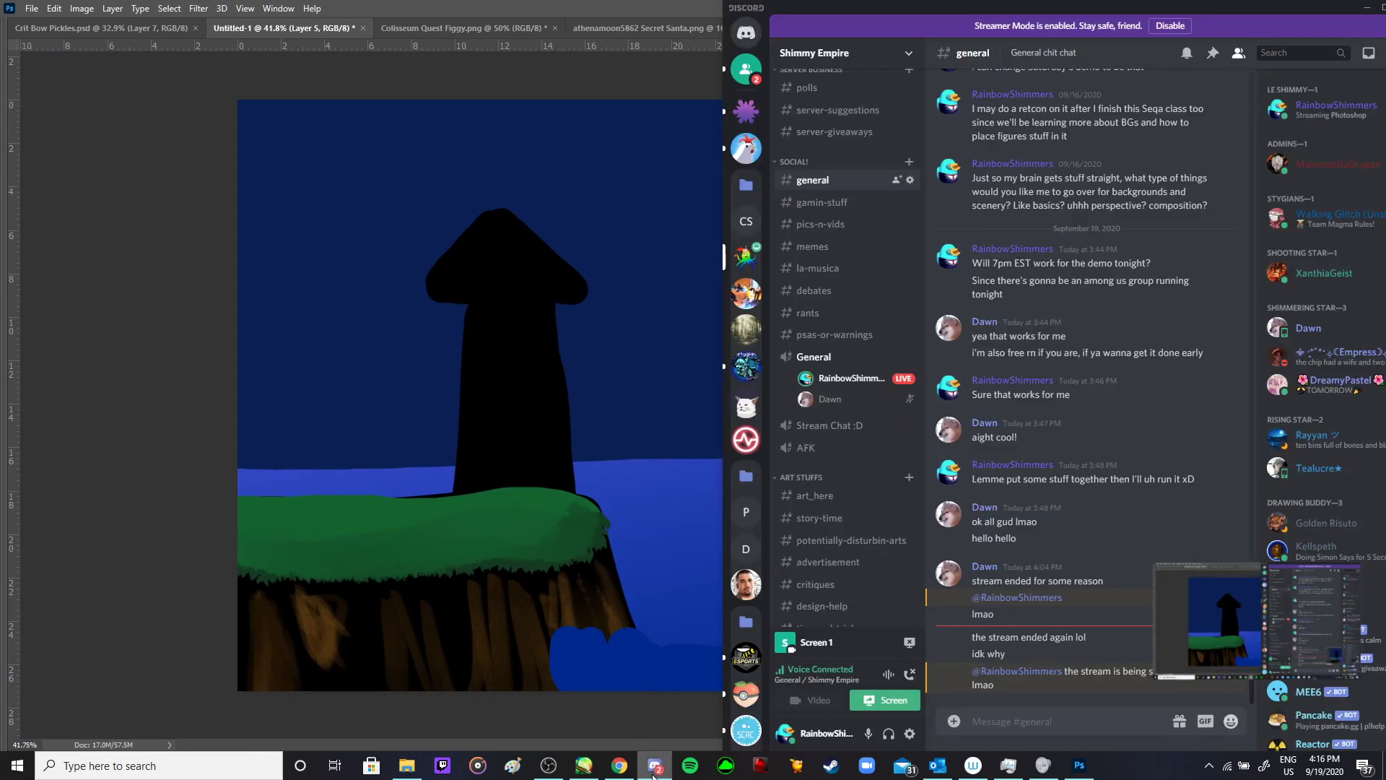
{"action": "left_click", "coordinate": [147, 513]}
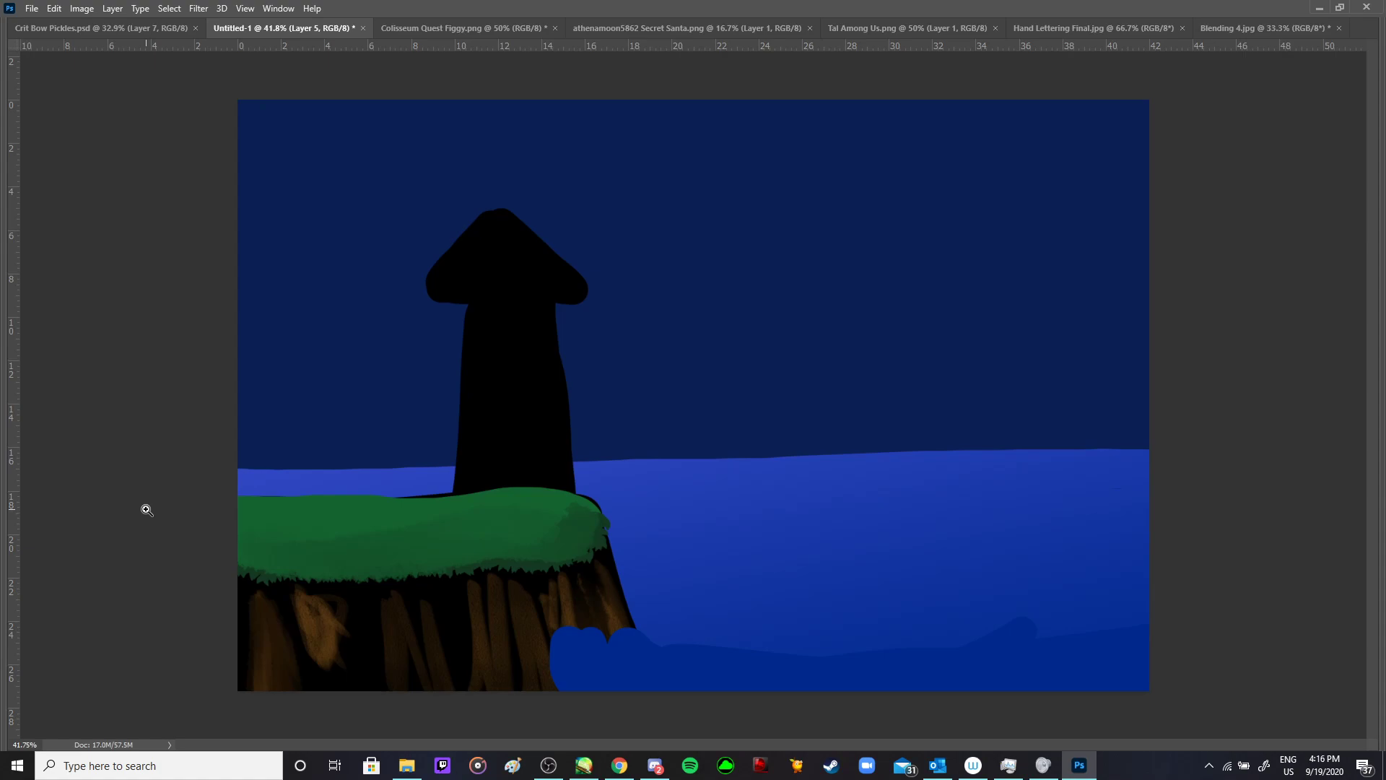
- Select the Soft Round Pressure Opacity brush and undo a stray green stroke in the sky
{"action": "key", "text": "Tab"}
{"action": "scroll", "coordinate": [1185, 576], "scroll_direction": "up", "scroll_amount": 3}
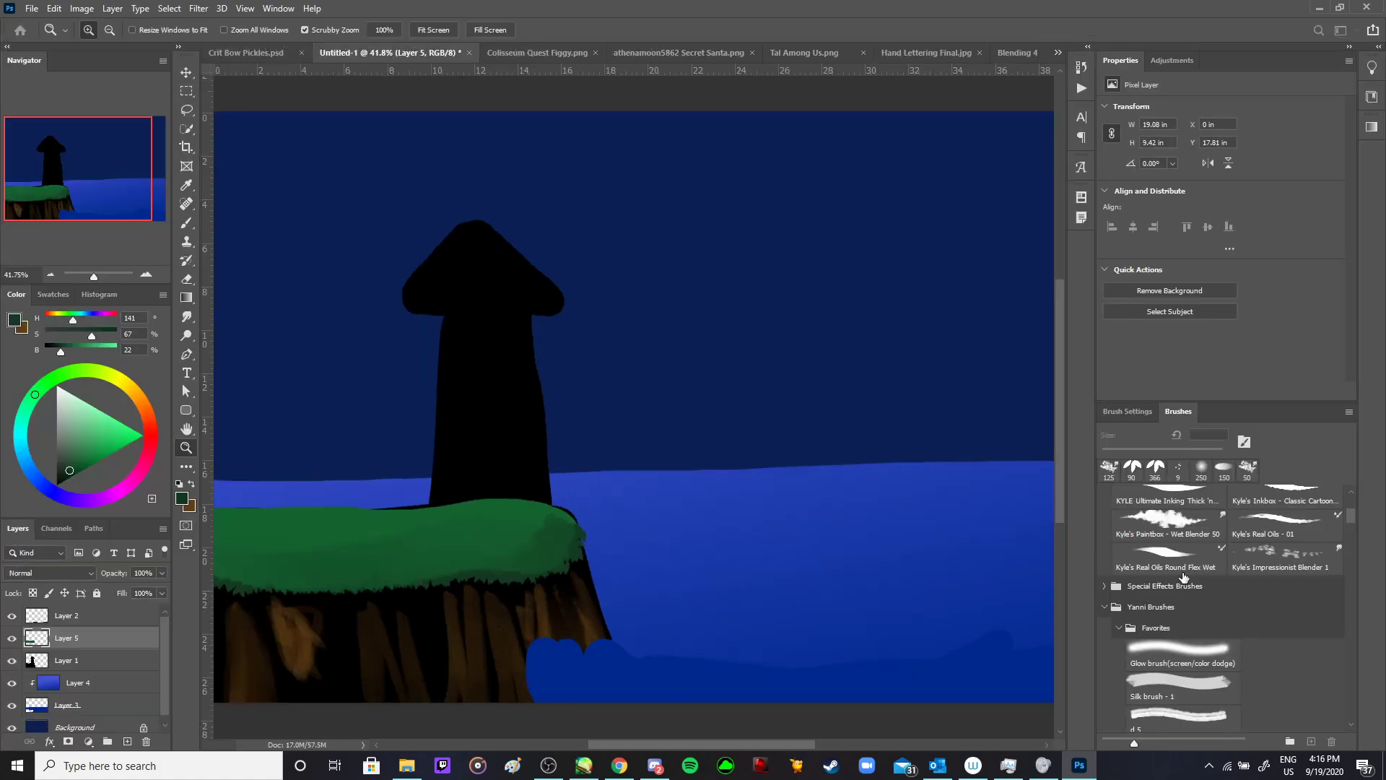
{"action": "scroll", "coordinate": [1182, 553], "scroll_direction": "up", "scroll_amount": 8}
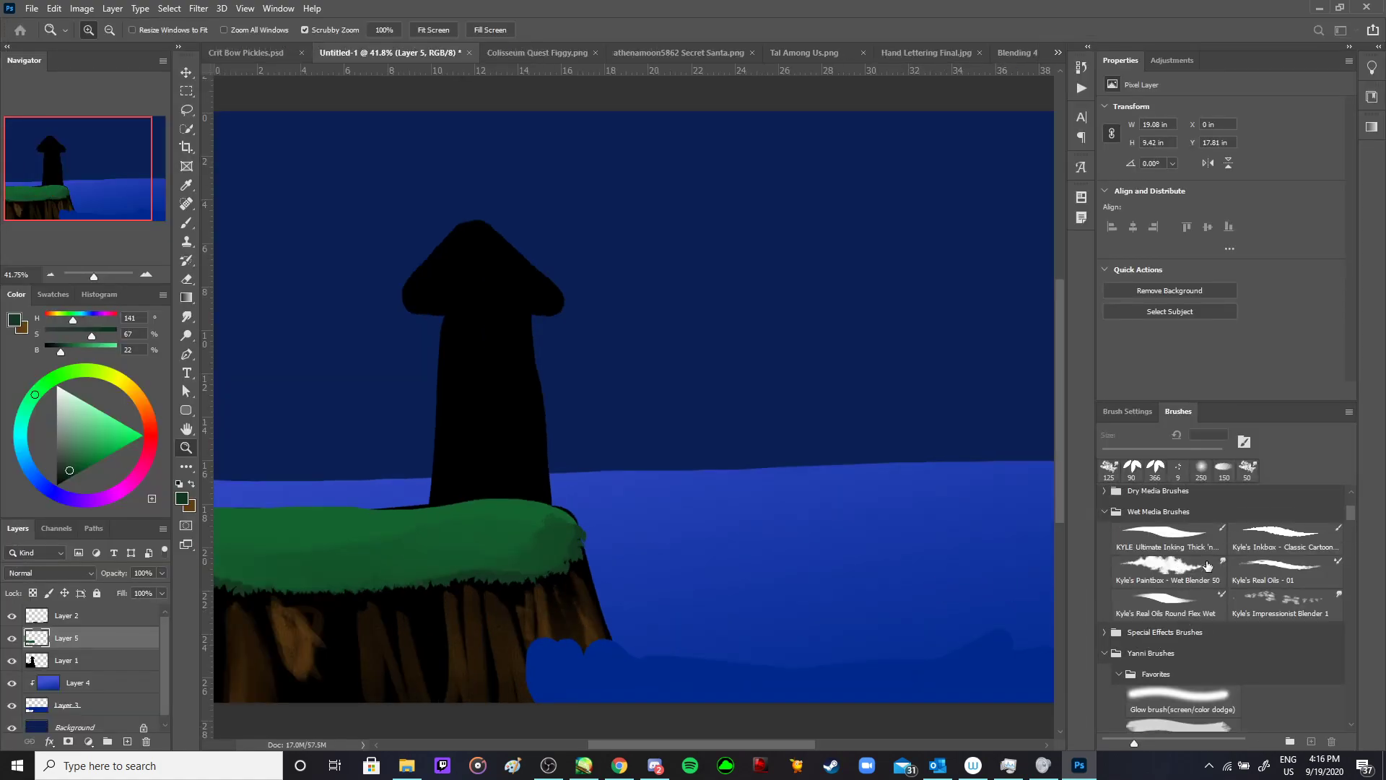
{"action": "left_click", "coordinate": [1159, 597]}
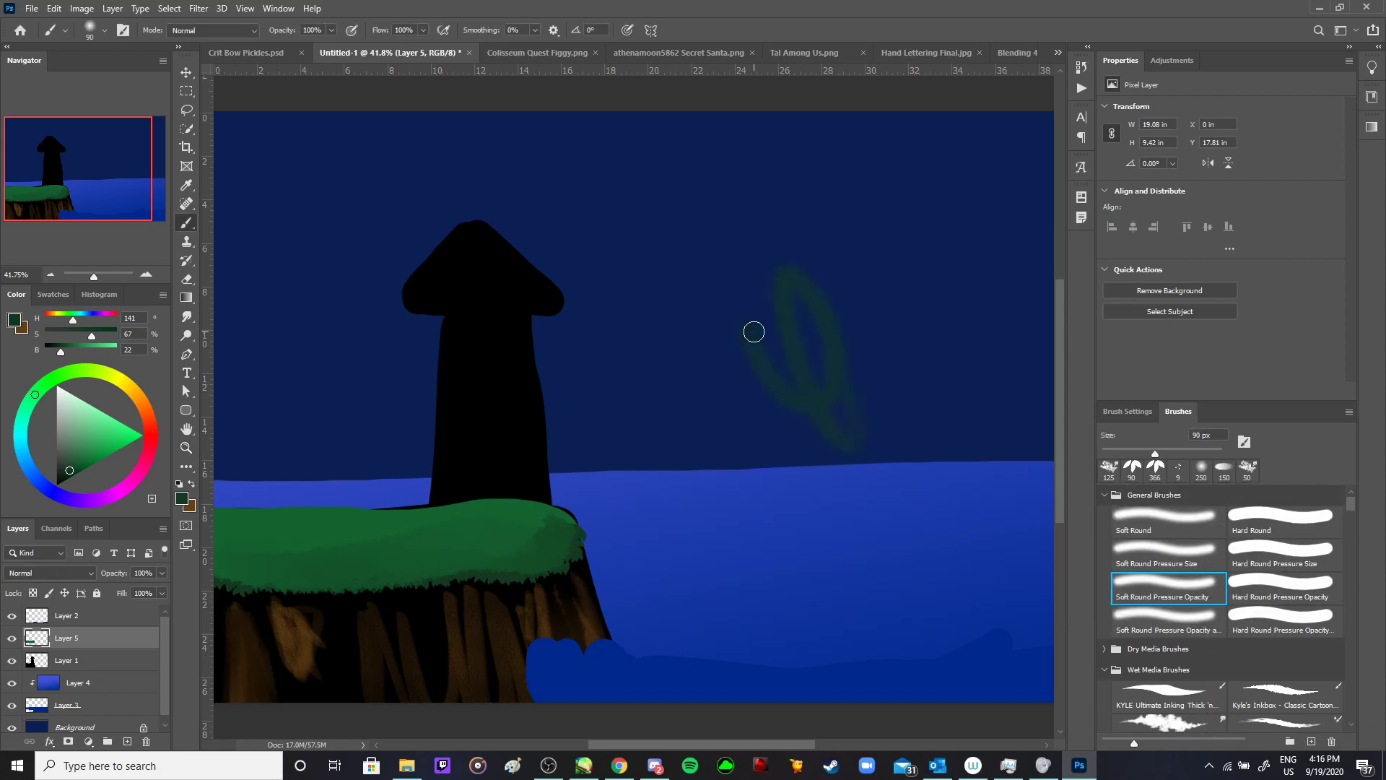
{"action": "key", "text": "ctrl+z"}
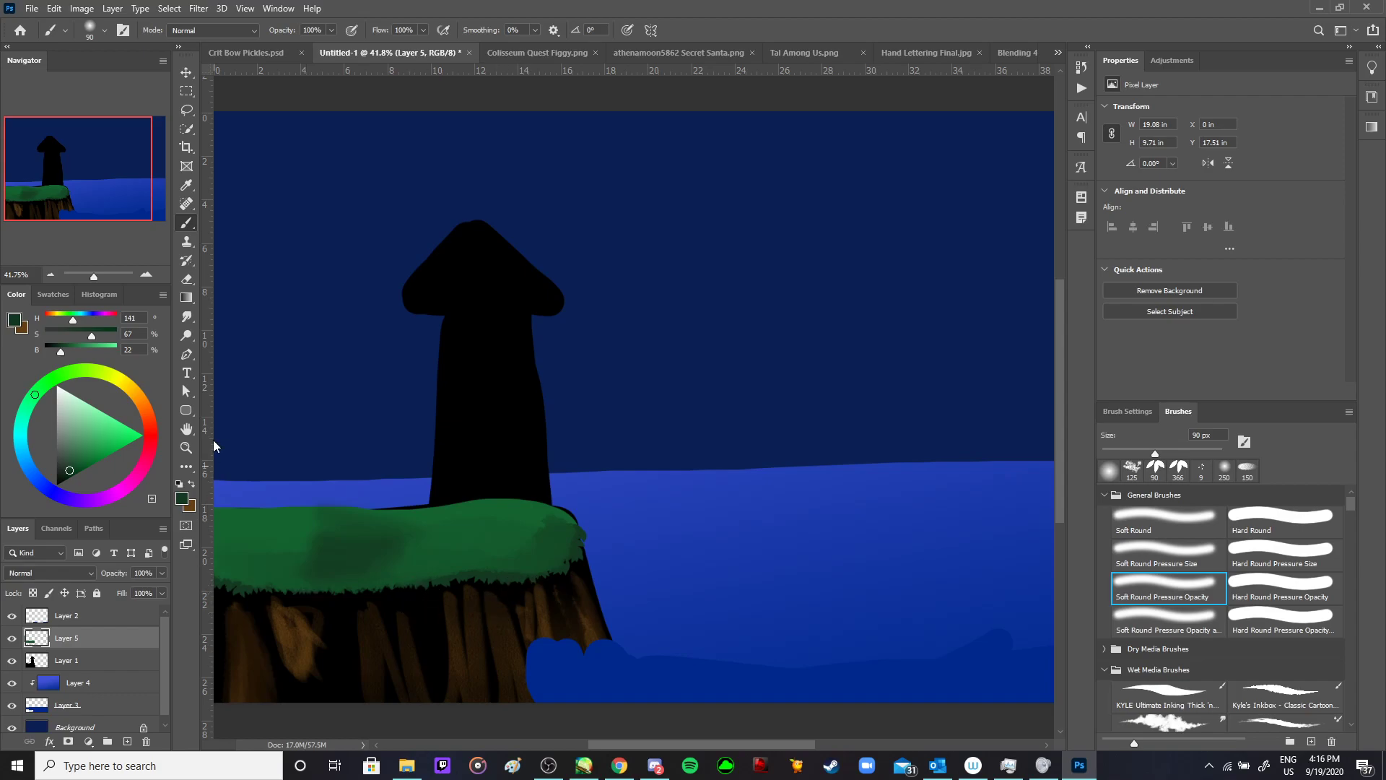
{"action": "left_click", "coordinate": [188, 316]}
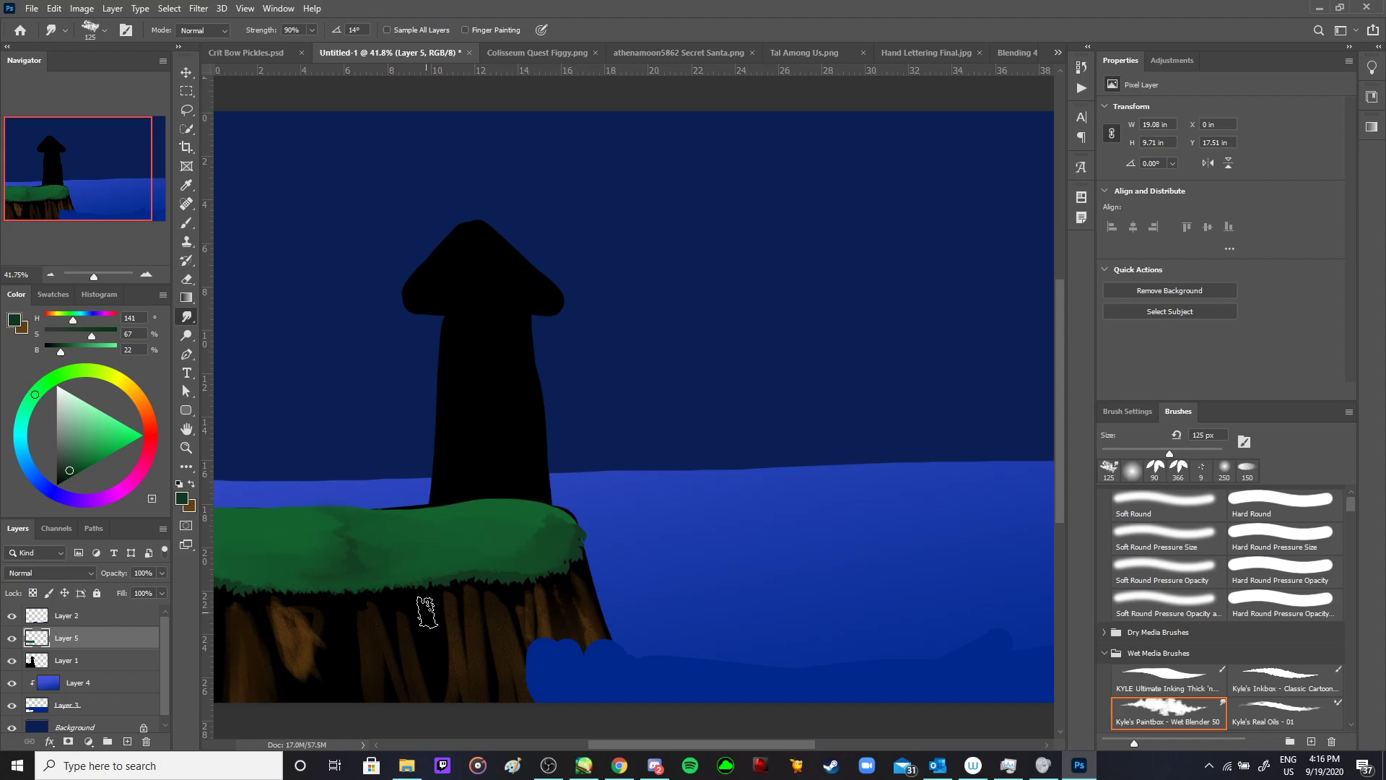
- Choose the Sampled Brush 13 4 preset and make Layer 2 the active layer
{"action": "left_click_drag", "start_coordinate": [789, 381], "coordinate": [679, 401]}
{"action": "scroll", "coordinate": [1159, 579], "scroll_direction": "down", "scroll_amount": 10}
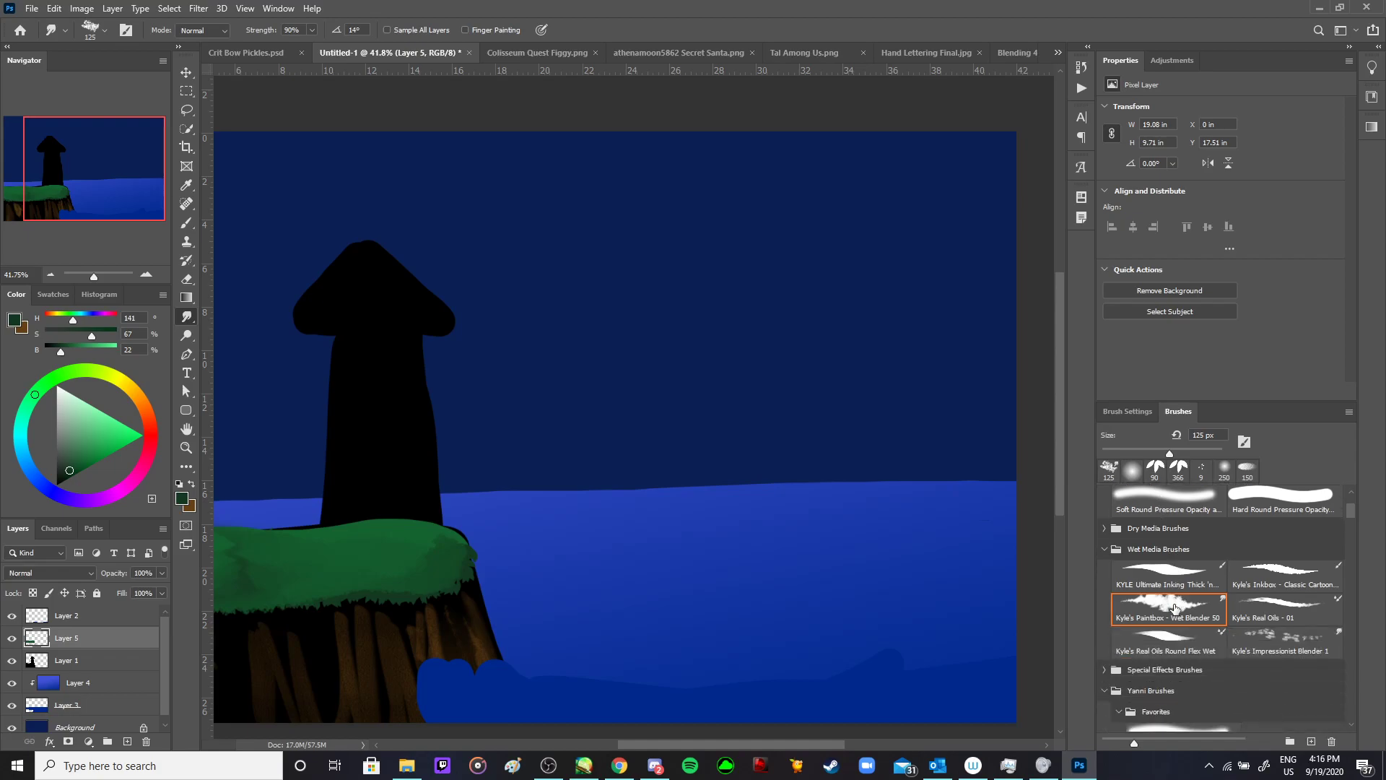
{"action": "scroll", "coordinate": [1188, 646], "scroll_direction": "down", "scroll_amount": 10}
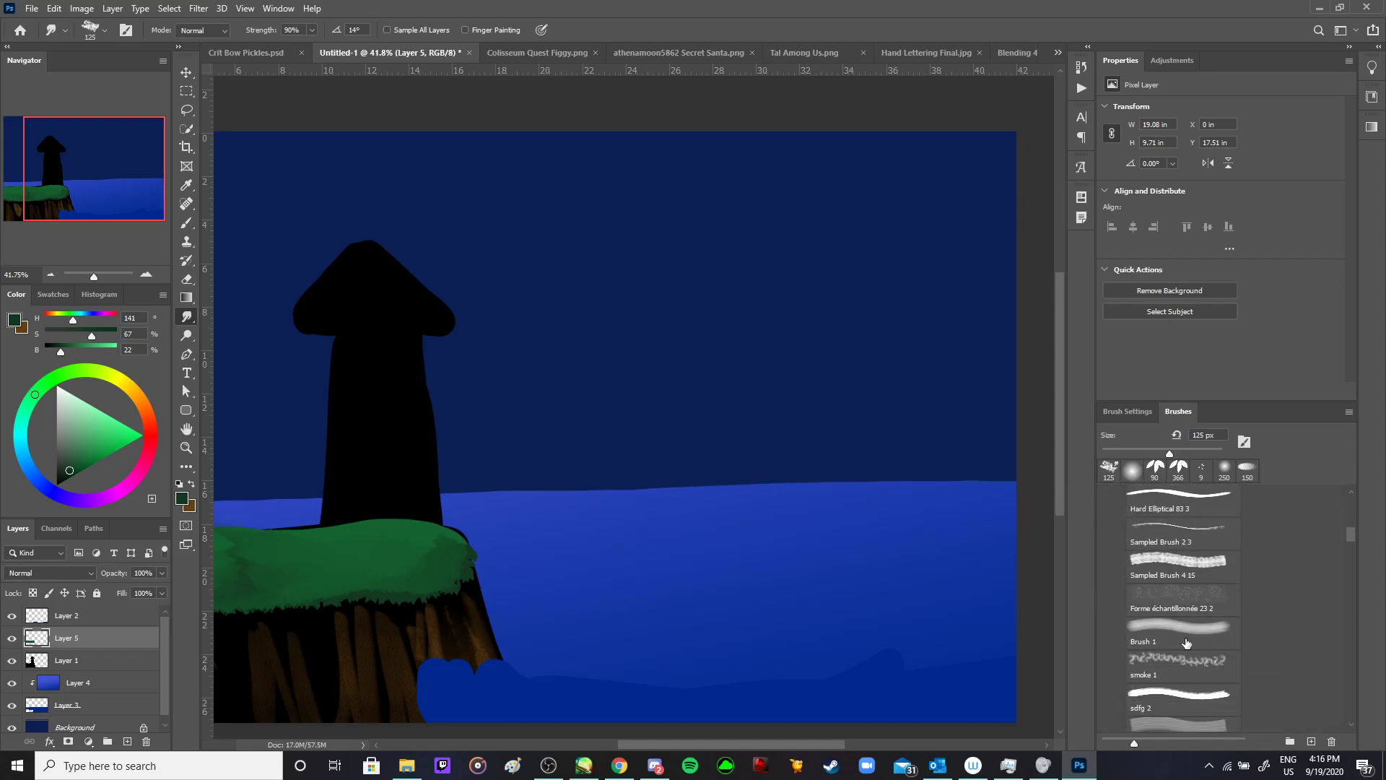
{"action": "scroll", "coordinate": [1193, 657], "scroll_direction": "down", "scroll_amount": 10}
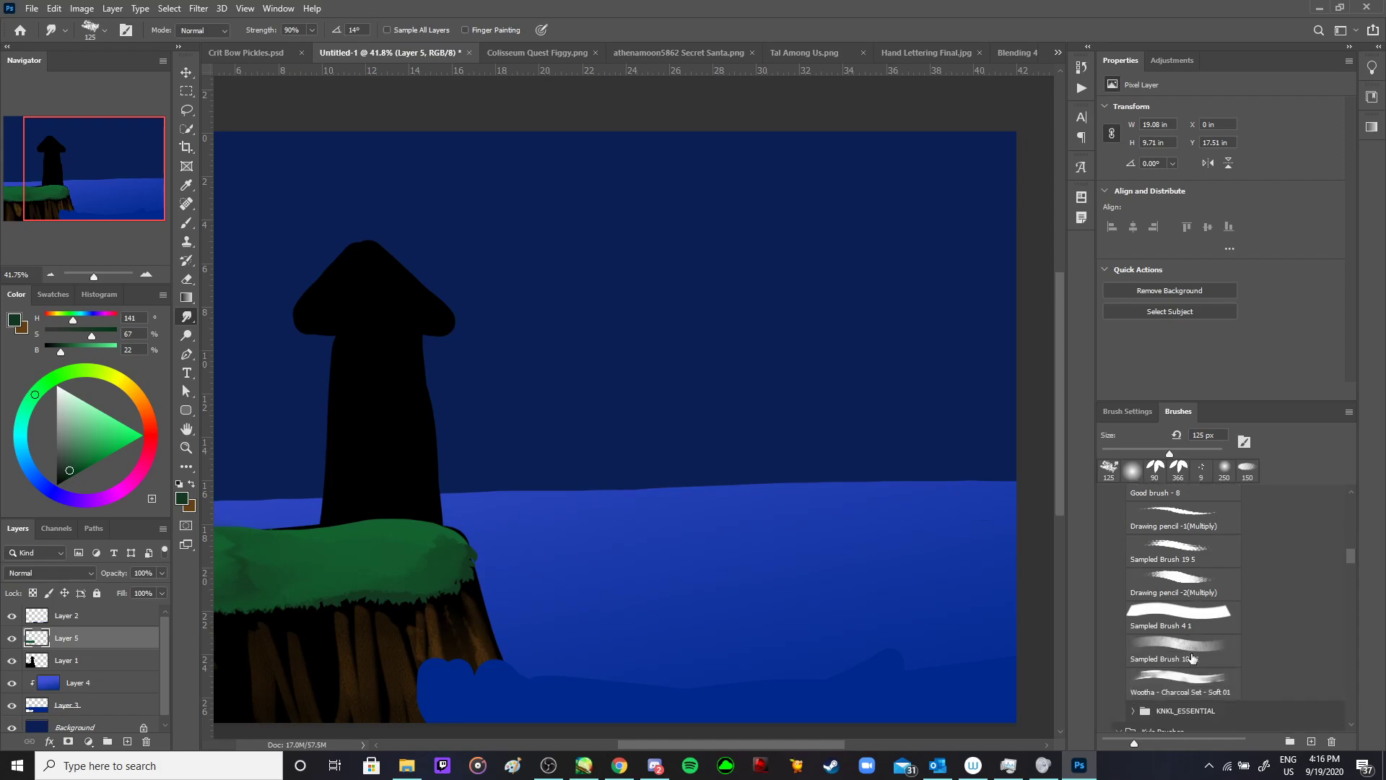
{"action": "scroll", "coordinate": [1191, 663], "scroll_direction": "down", "scroll_amount": 10}
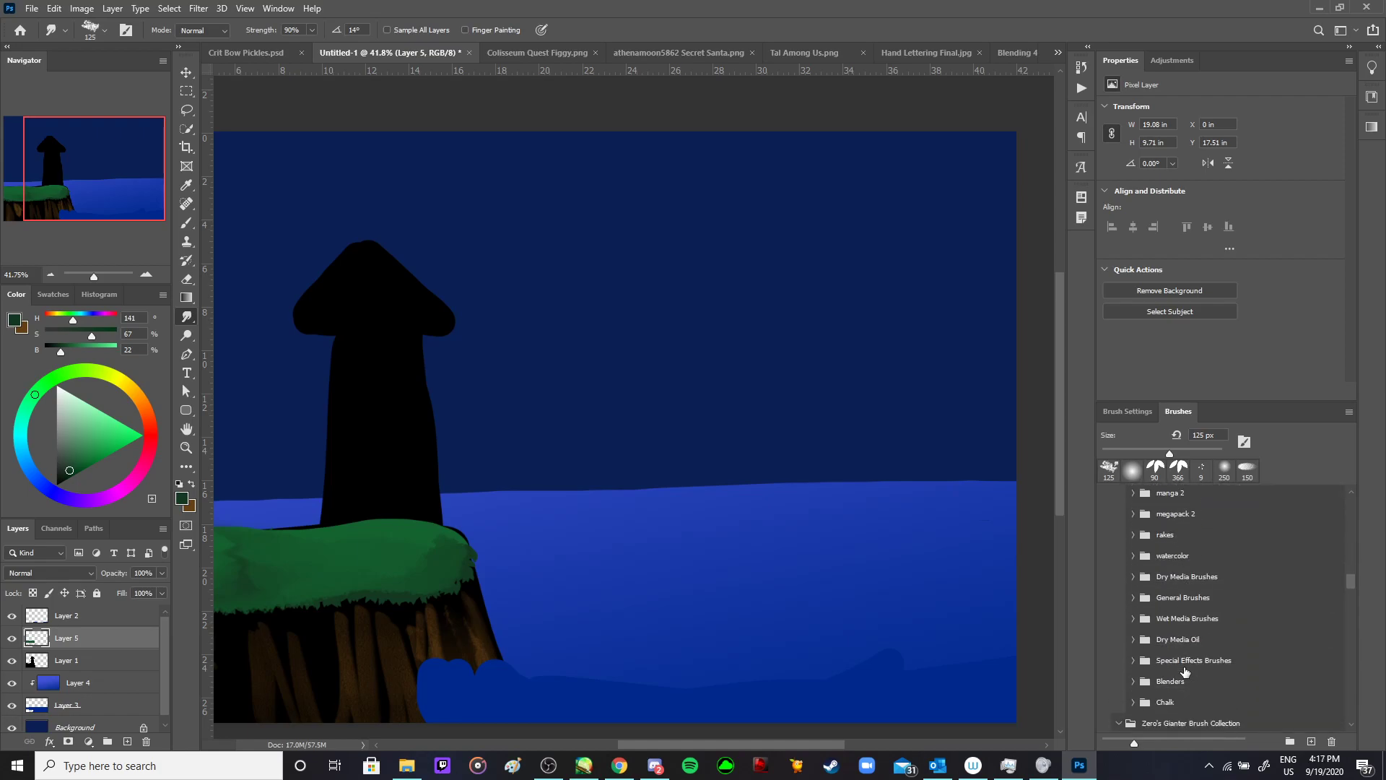
{"action": "scroll", "coordinate": [1184, 674], "scroll_direction": "down", "scroll_amount": 1}
{"action": "left_click", "coordinate": [1129, 605]}
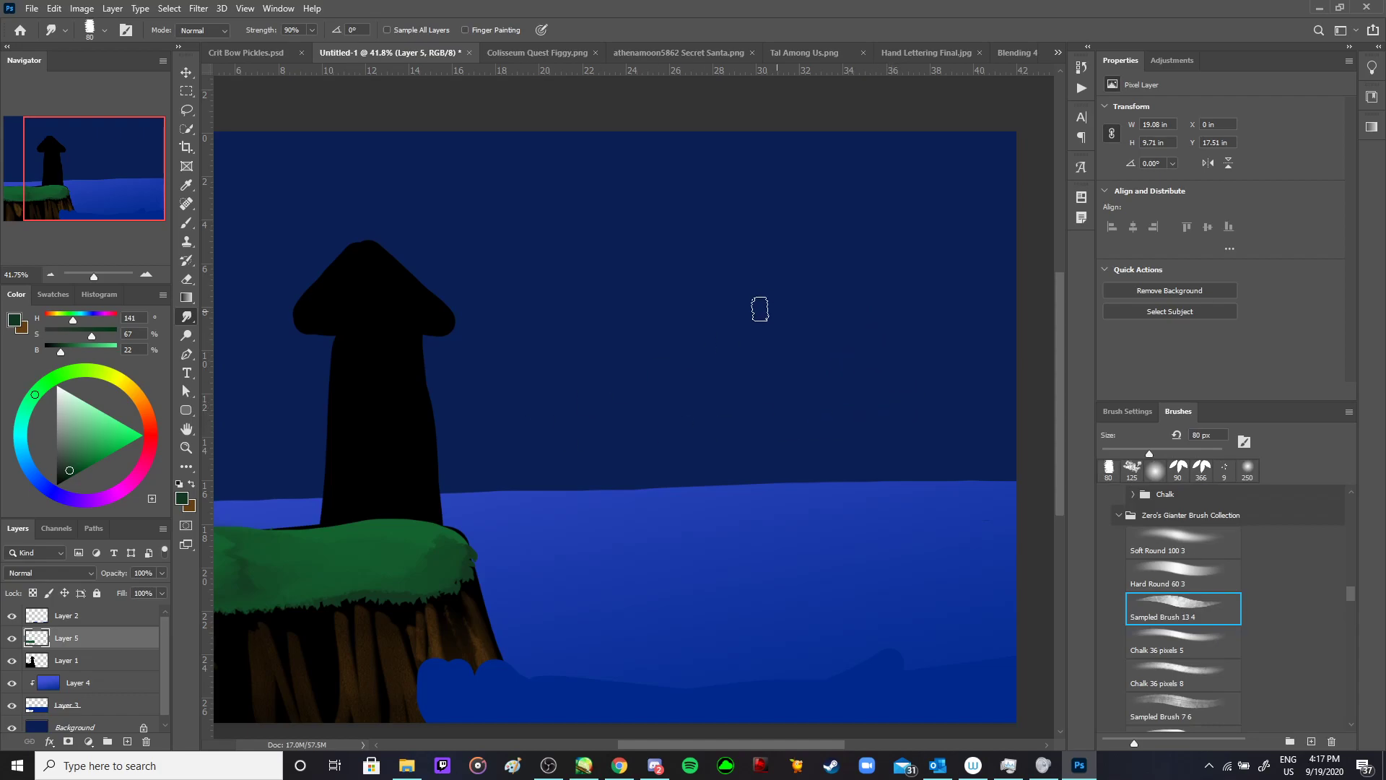
{"action": "left_click", "coordinate": [69, 618]}
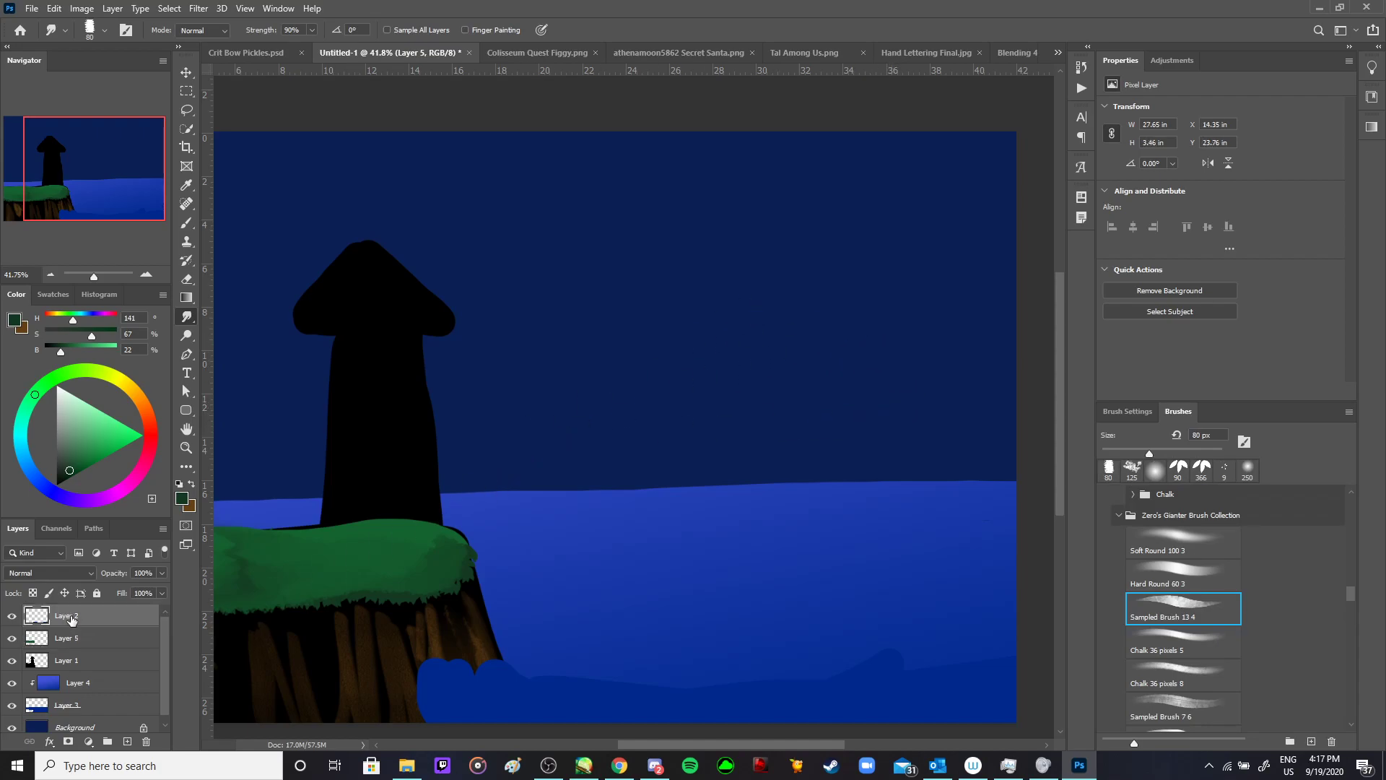
- Add a new layer above Layer 2, set a neutral grey, and pick the Hard Round Pressure Size brush
{"action": "left_click", "coordinate": [127, 742]}
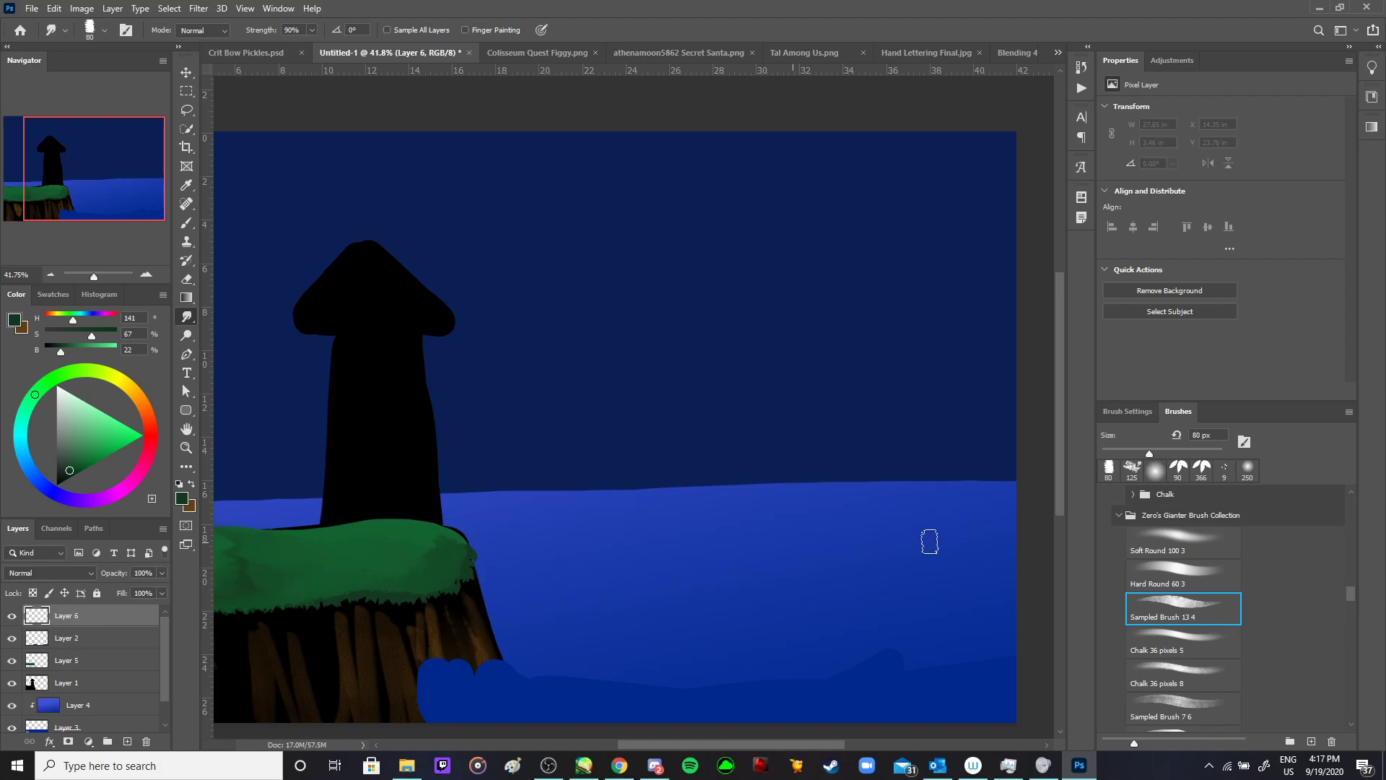
{"action": "scroll", "coordinate": [1201, 659], "scroll_direction": "up", "scroll_amount": 1}
{"action": "left_click_drag", "start_coordinate": [84, 428], "coordinate": [51, 420]}
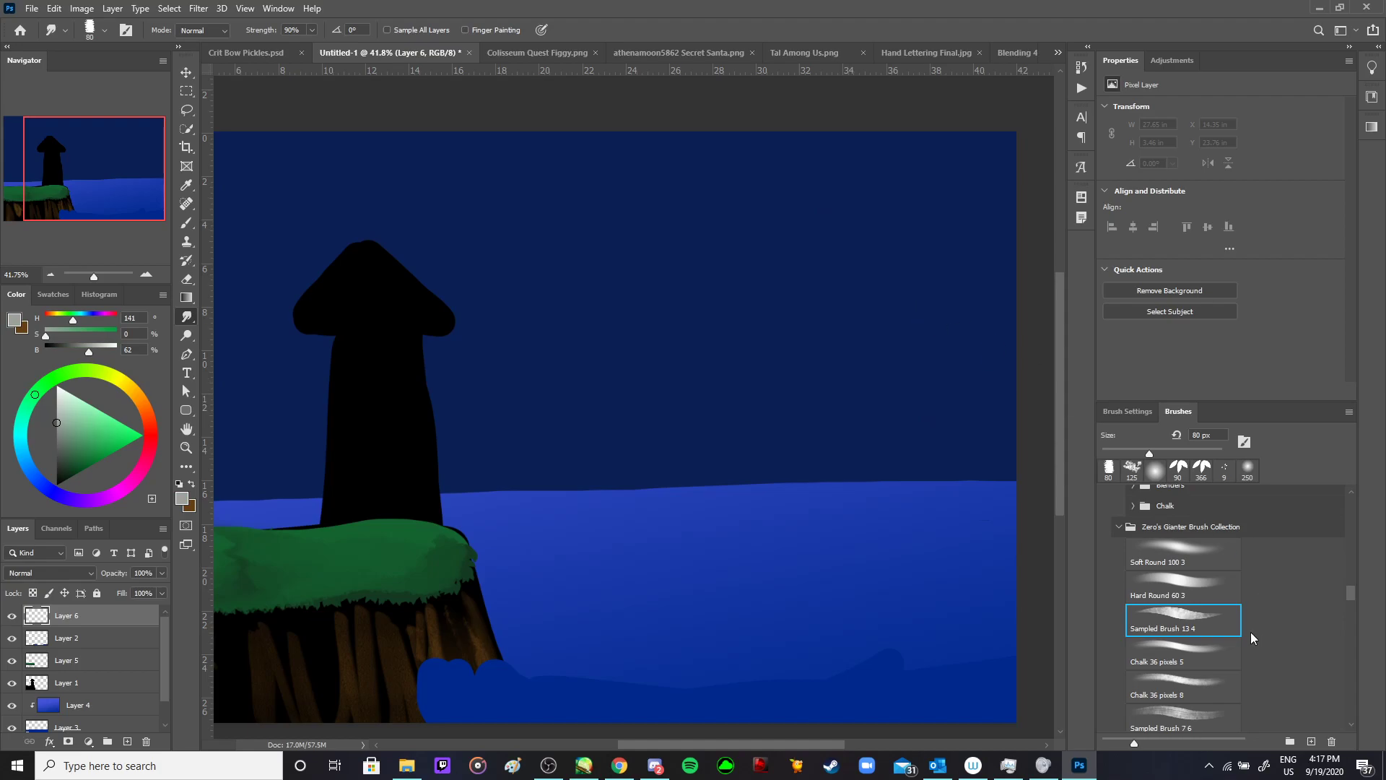
{"action": "scroll", "coordinate": [1248, 635], "scroll_direction": "down", "scroll_amount": 1}
{"action": "key", "text": "e"}
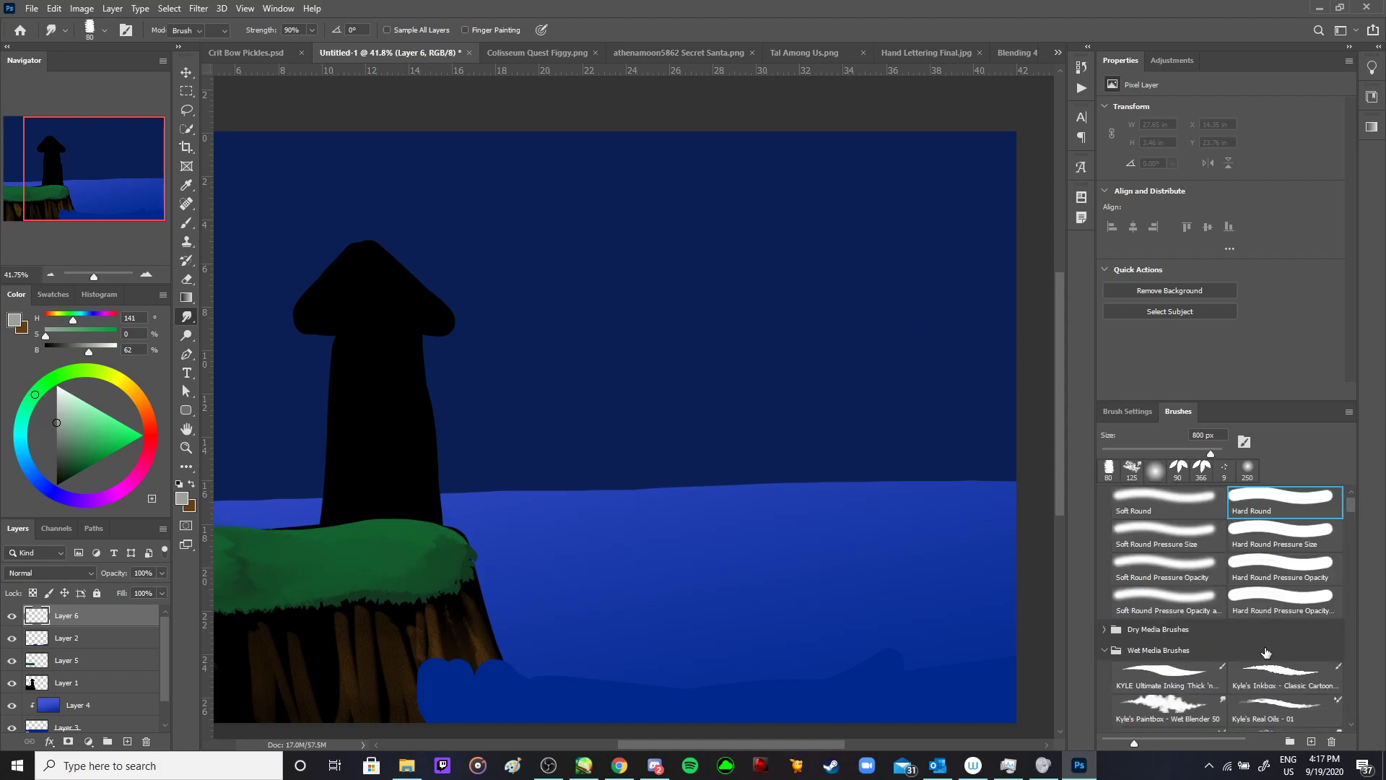
{"action": "left_click_drag", "start_coordinate": [1351, 506], "coordinate": [1371, 534]}
{"action": "scroll", "coordinate": [1249, 644], "scroll_direction": "down", "scroll_amount": 9}
{"action": "scroll", "coordinate": [1243, 679], "scroll_direction": "up", "scroll_amount": 5}
{"action": "scroll", "coordinate": [1242, 683], "scroll_direction": "up", "scroll_amount": 15}
{"action": "left_click", "coordinate": [1255, 558]}
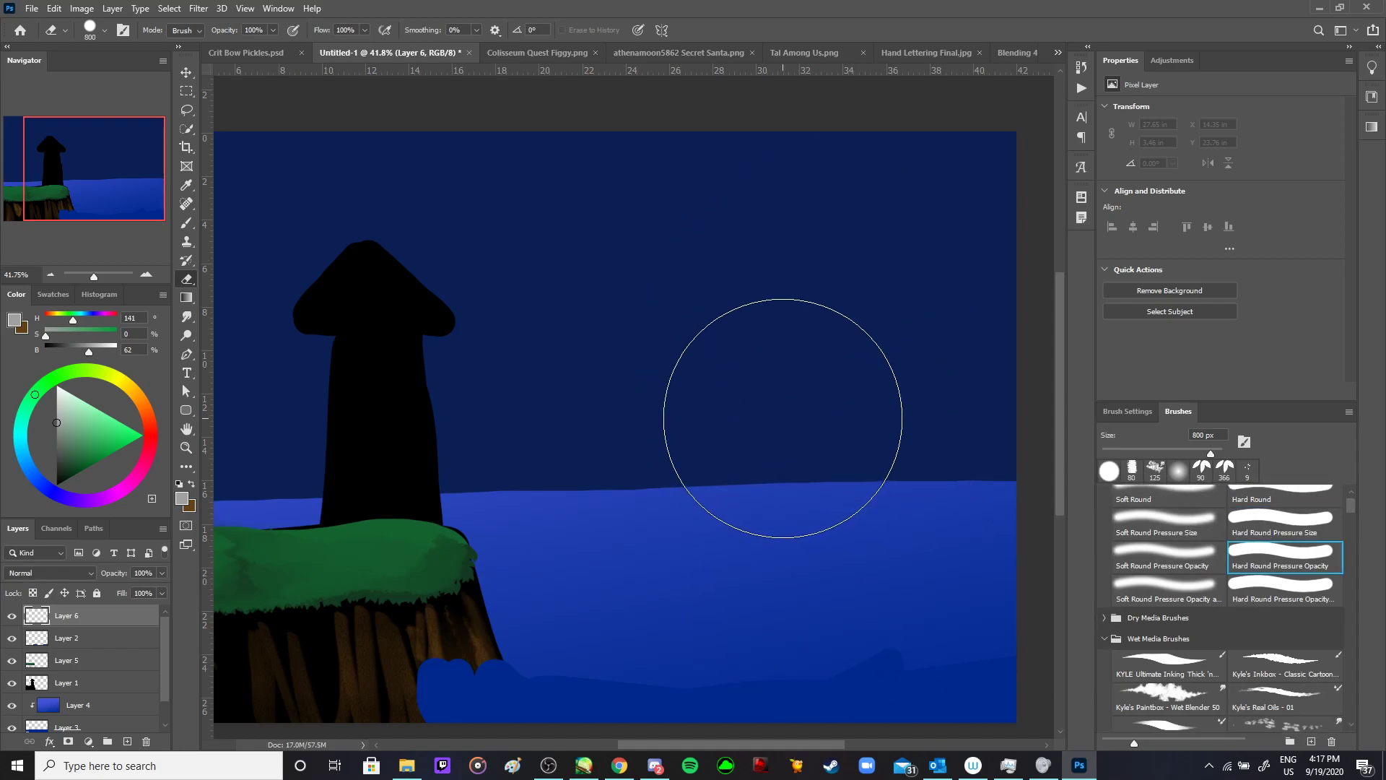
{"action": "key", "text": "w"}
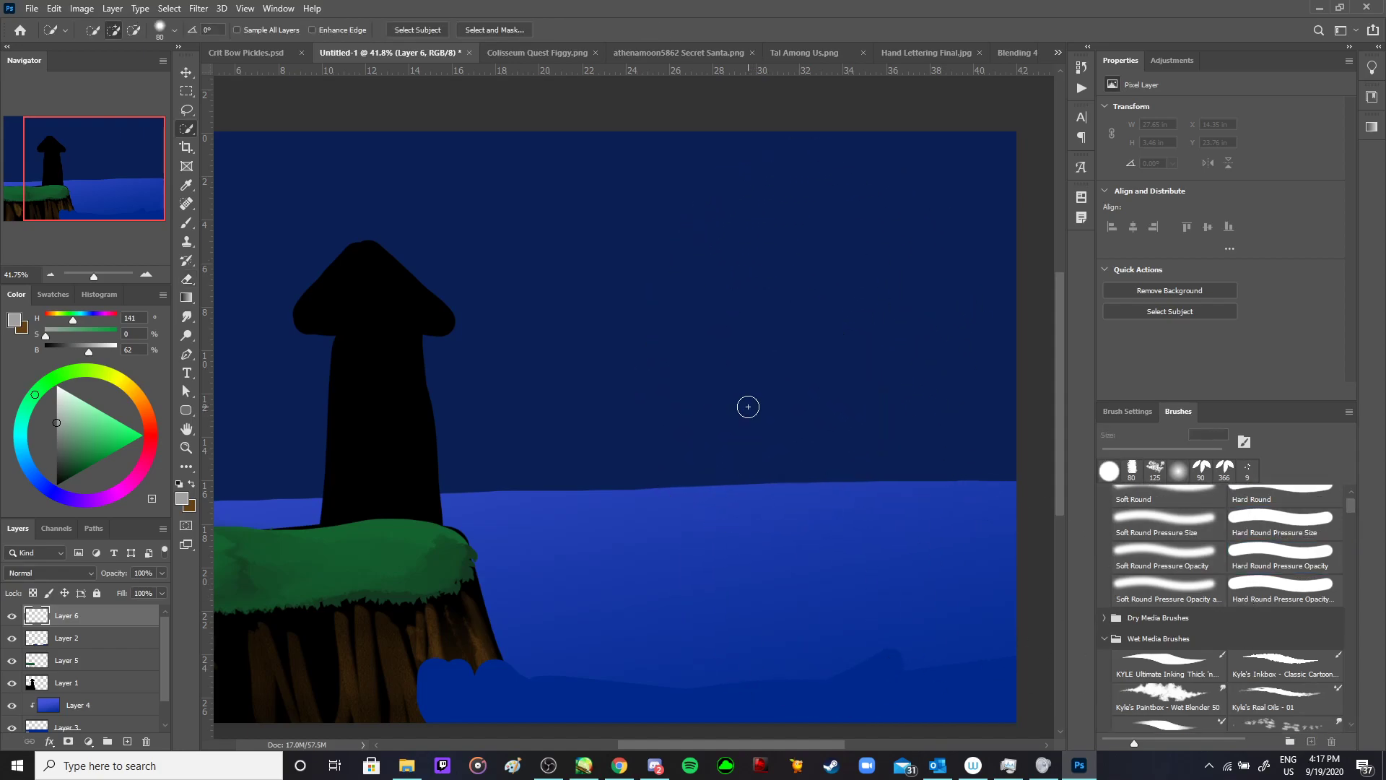
{"action": "left_click", "coordinate": [1297, 533]}
- Paint a 400 px grey cloud across the upper-right sky, undoing the stray left-edge strokes
{"action": "mouse_move", "coordinate": [892, 335]}
{"action": "left_mouse_down"}
{"action": "mouse_move", "coordinate": [903, 357]}
{"action": "mouse_move", "coordinate": [891, 349]}
{"action": "left_mouse_up"}
{"action": "key", "text": "ctrl+z"}
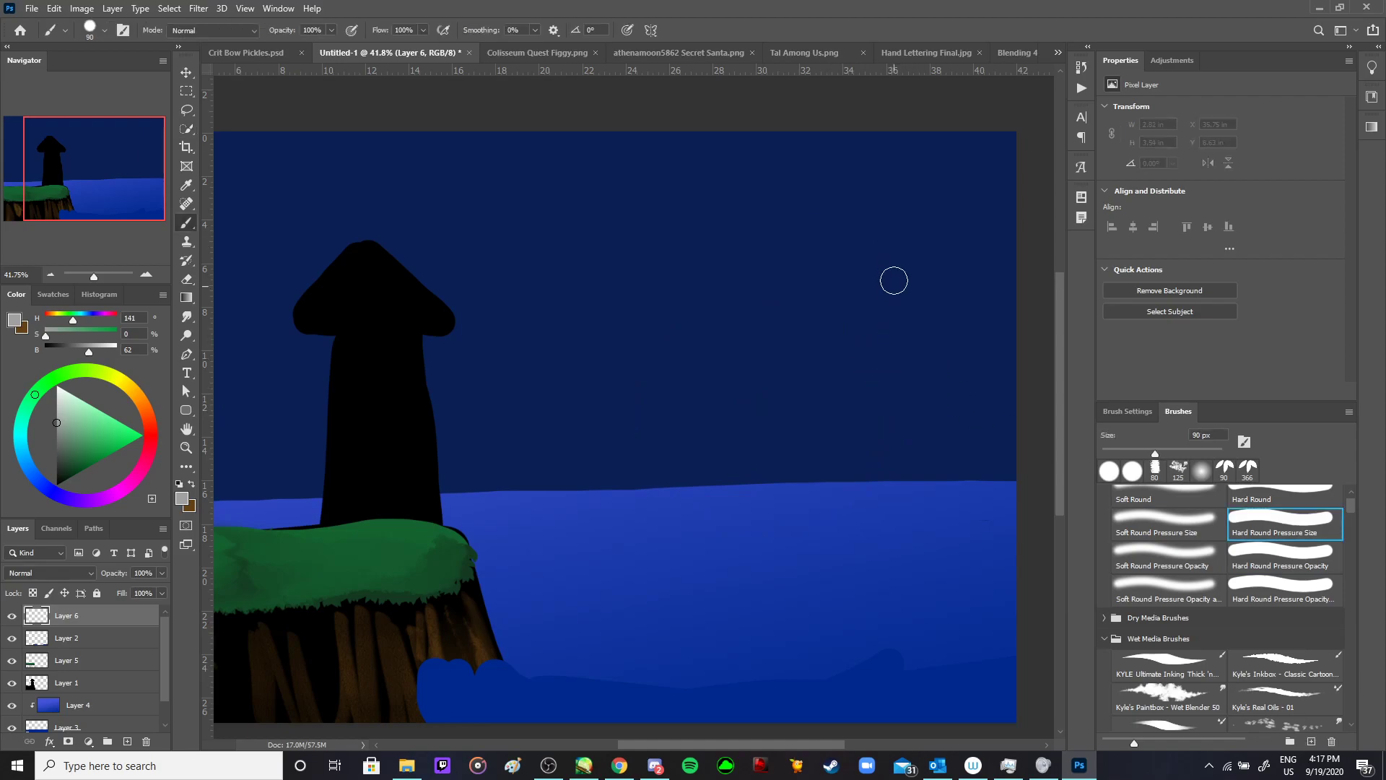
{"action": "key", "text": "bracketright"}
{"action": "key", "text": "bracketright"}
{"action": "key", "text": "bracketright"}
{"action": "key", "text": "bracketright"}
{"action": "key", "text": "bracketright"}
{"action": "key", "text": "bracketright"}
{"action": "key", "text": "bracketright"}
{"action": "key", "text": "bracketright"}
{"action": "mouse_move", "coordinate": [890, 272]}
{"action": "left_mouse_down"}
{"action": "mouse_move", "coordinate": [845, 269]}
{"action": "mouse_move", "coordinate": [830, 301]}
{"action": "mouse_move", "coordinate": [733, 290]}
{"action": "mouse_move", "coordinate": [657, 309]}
{"action": "left_mouse_up"}
{"action": "mouse_move", "coordinate": [620, 315]}
{"action": "left_mouse_down"}
{"action": "mouse_move", "coordinate": [903, 318]}
{"action": "mouse_move", "coordinate": [888, 295]}
{"action": "mouse_move", "coordinate": [975, 235]}
{"action": "mouse_move", "coordinate": [953, 257]}
{"action": "left_mouse_up"}
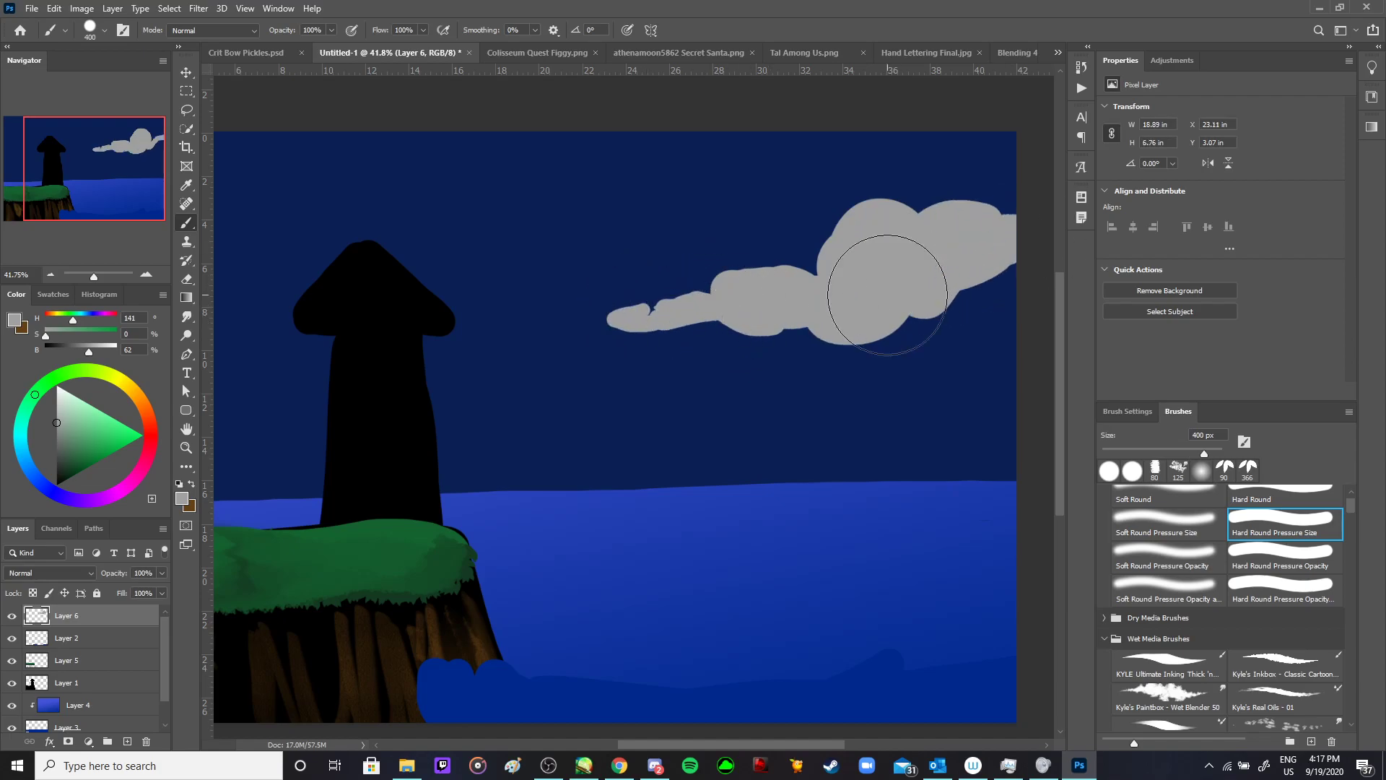
{"action": "mouse_move", "coordinate": [887, 294]}
{"action": "left_mouse_down"}
{"action": "mouse_move", "coordinate": [942, 228]}
{"action": "mouse_move", "coordinate": [970, 245]}
{"action": "mouse_move", "coordinate": [927, 237]}
{"action": "mouse_move", "coordinate": [884, 304]}
{"action": "left_mouse_up"}
{"action": "key", "text": "Tab"}
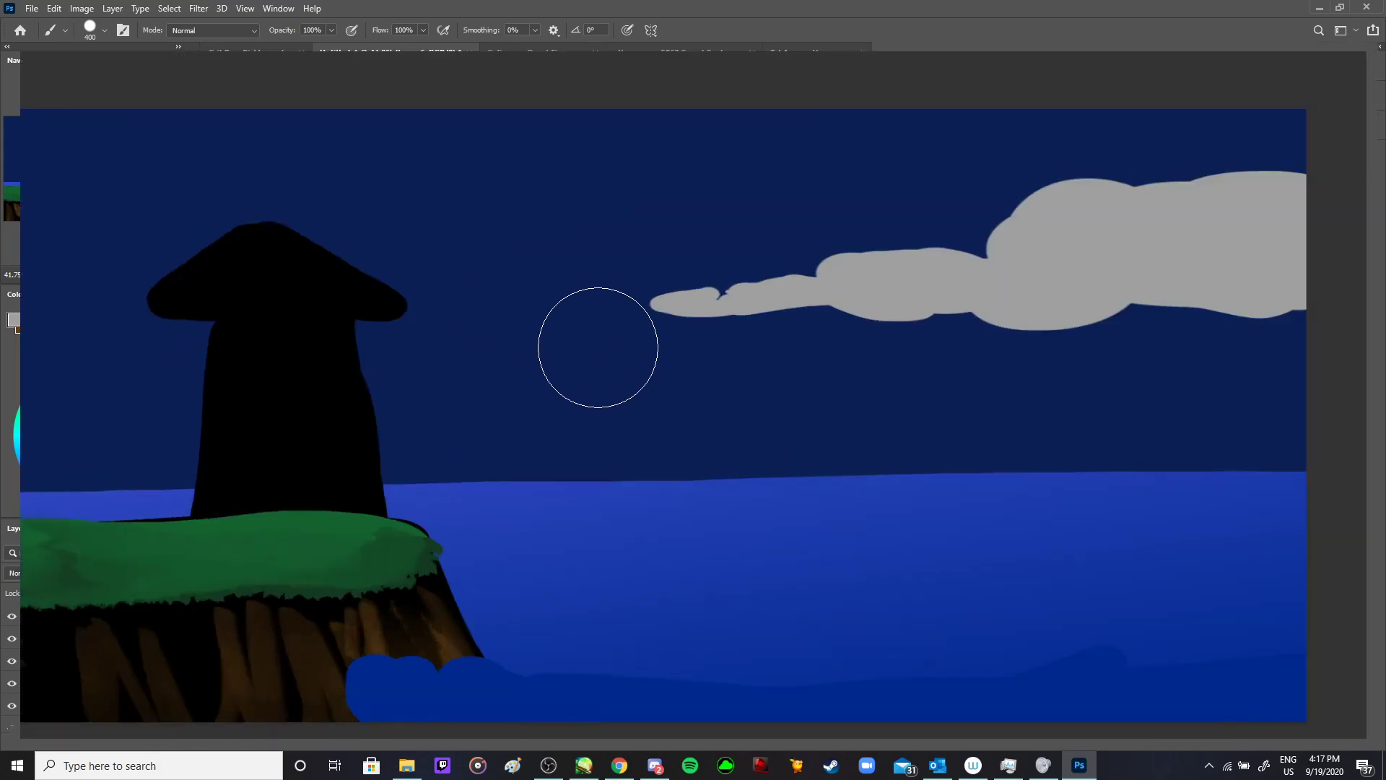
{"action": "left_click_drag", "start_coordinate": [220, 203], "coordinate": [221, 204]}
{"action": "mouse_move", "coordinate": [263, 269]}
{"action": "left_mouse_down"}
{"action": "mouse_move", "coordinate": [350, 280]}
{"action": "mouse_move", "coordinate": [465, 270]}
{"action": "mouse_move", "coordinate": [267, 237]}
{"action": "mouse_move", "coordinate": [289, 281]}
{"action": "left_mouse_up"}
{"action": "key", "text": "ctrl+z"}
{"action": "key", "text": "ctrl+z"}
{"action": "key", "text": "Tab"}
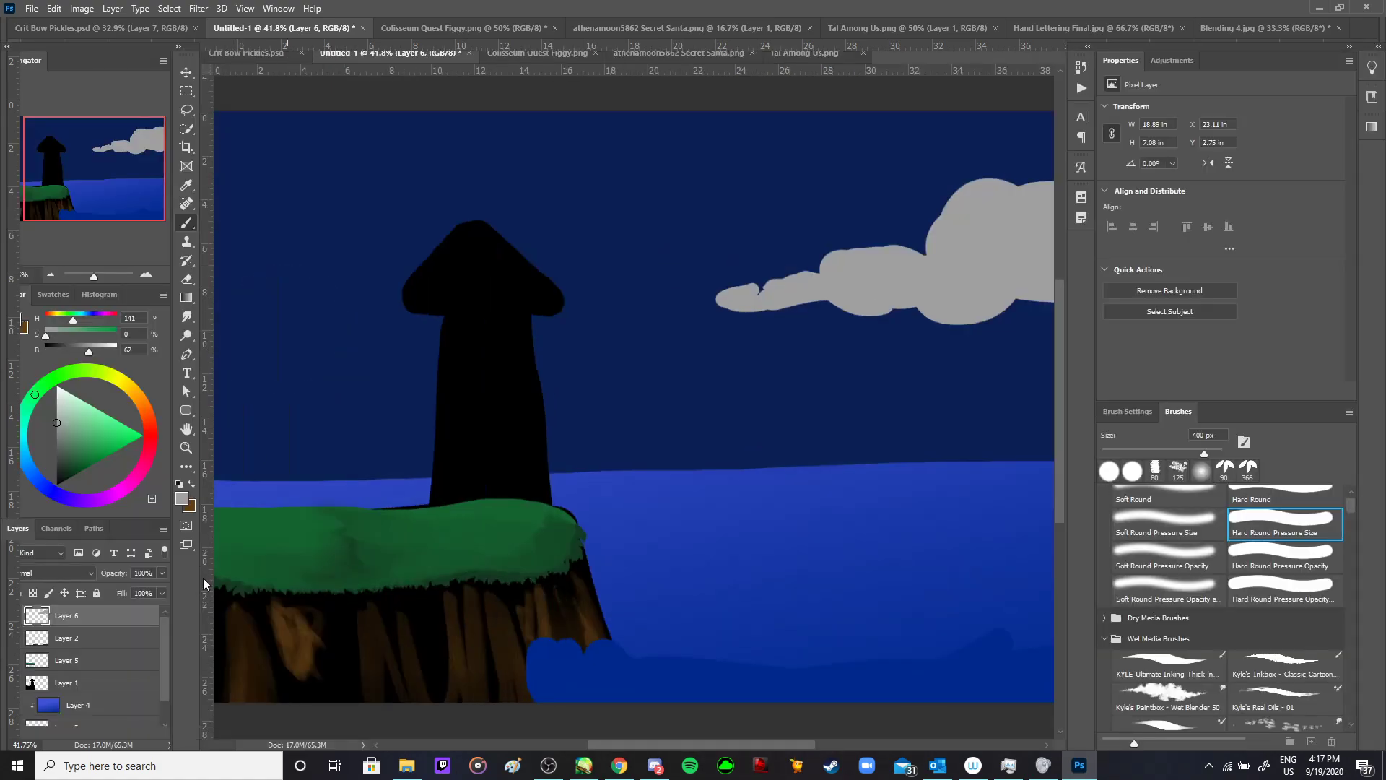
{"action": "scroll", "coordinate": [165, 650], "scroll_direction": "down", "scroll_amount": 1}
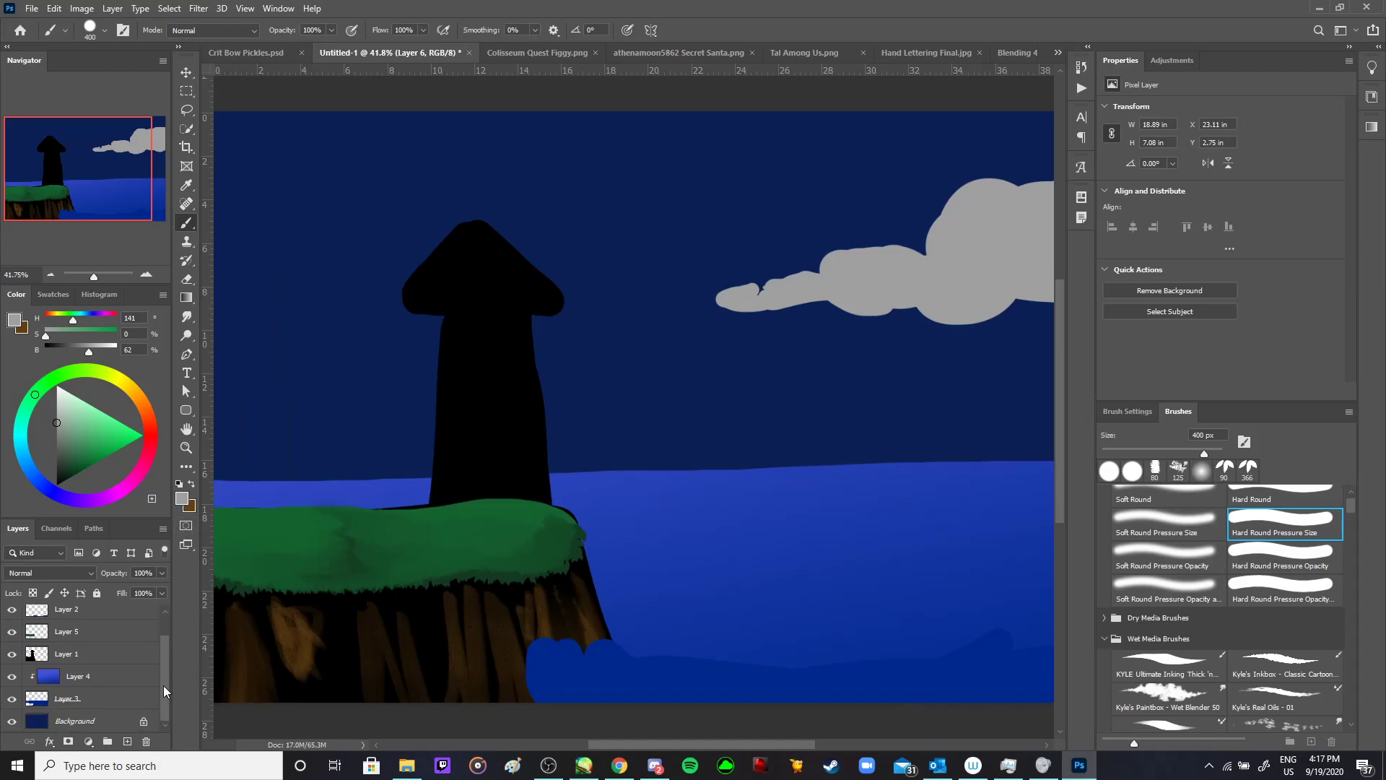
- Add new Layers 7, 8 and 9 above Layers 3 and 4
{"action": "left_click", "coordinate": [90, 701]}
{"action": "left_click", "coordinate": [127, 741]}
{"action": "key", "text": "Tab"}
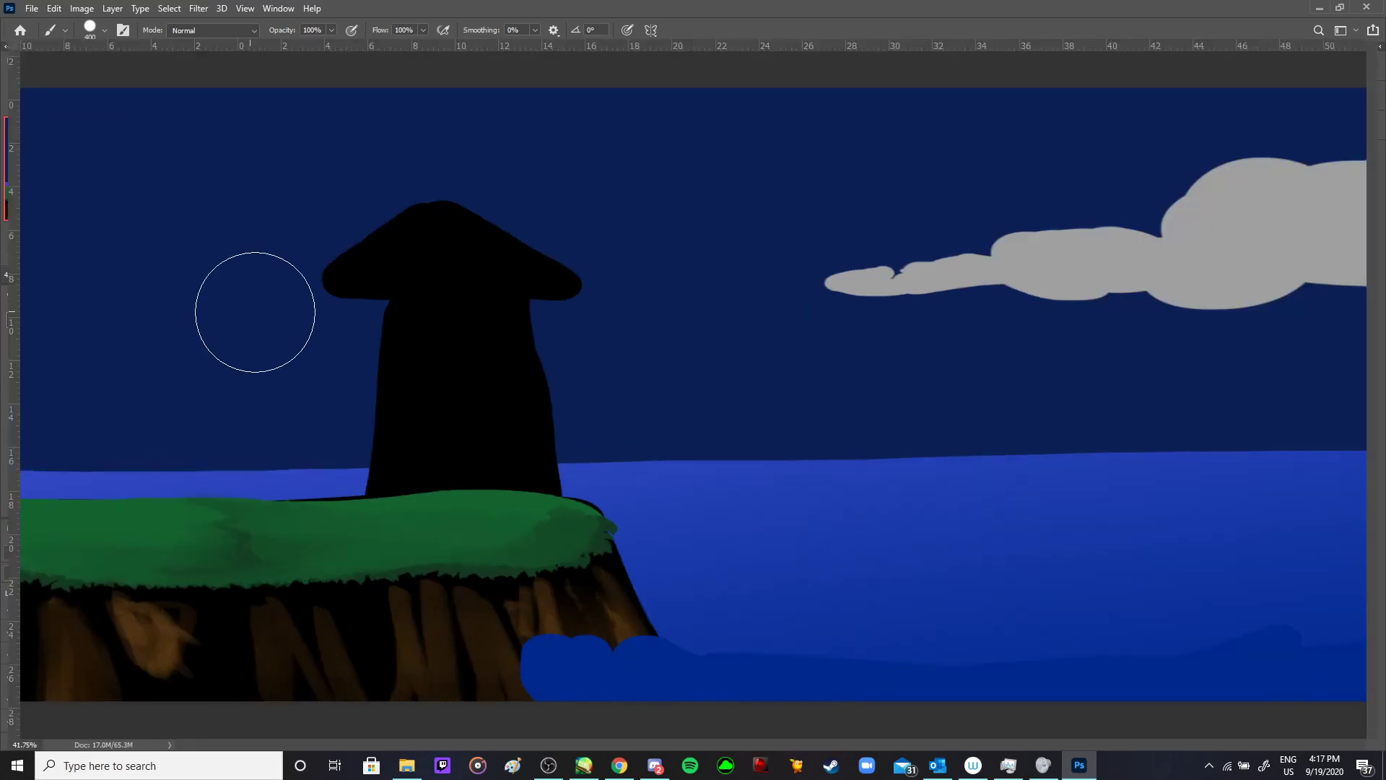
{"action": "key", "text": "Tab"}
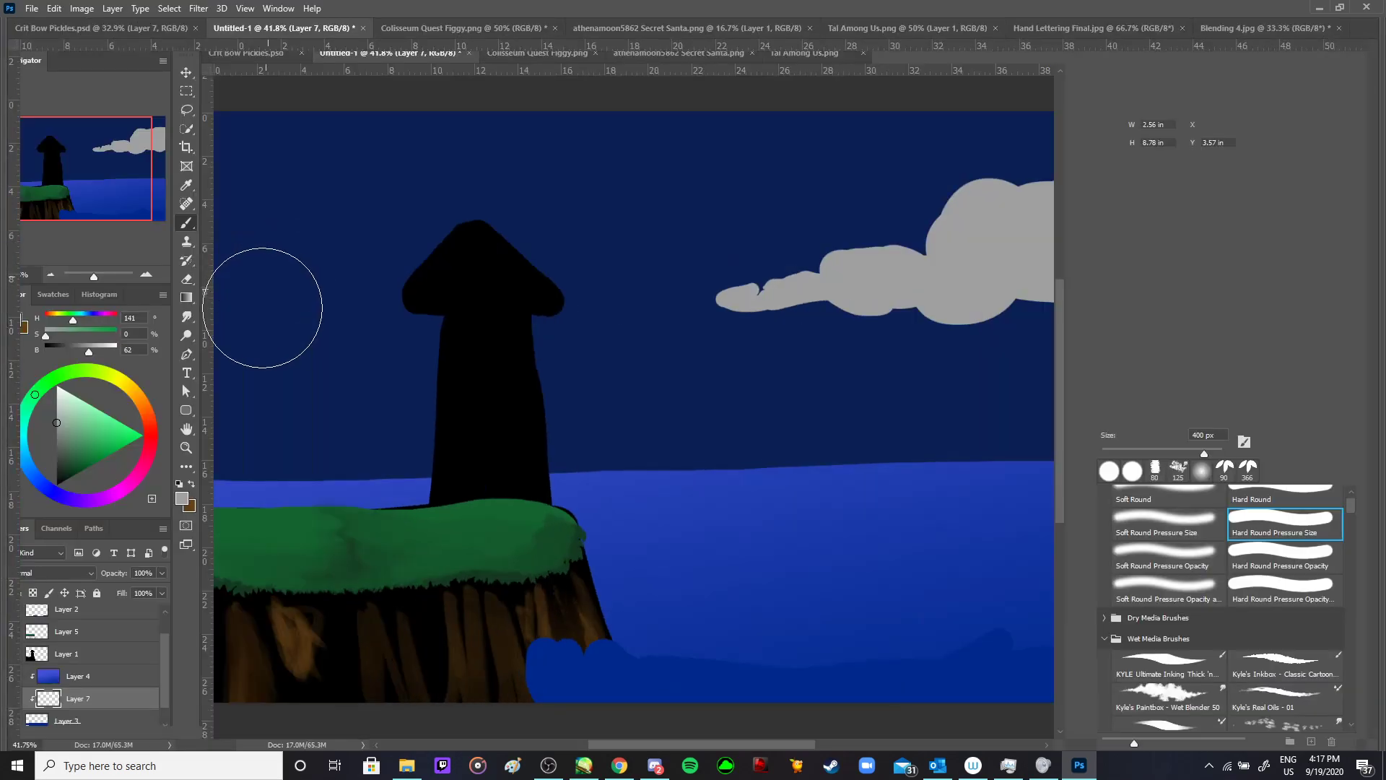
{"action": "key", "text": "w"}
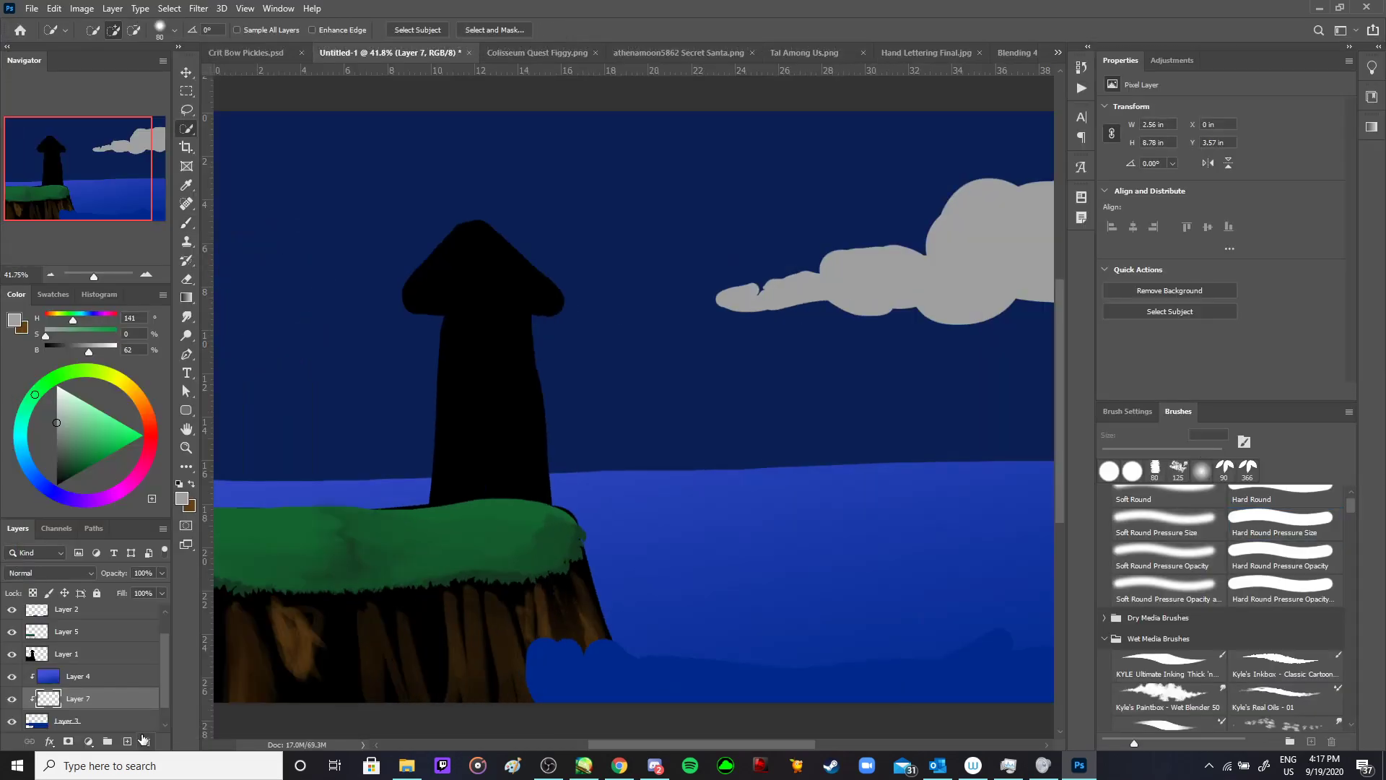
{"action": "left_click", "coordinate": [127, 741]}
{"action": "key", "text": "Tab"}
{"action": "key", "text": "Tab"}
{"action": "left_click", "coordinate": [60, 679]}
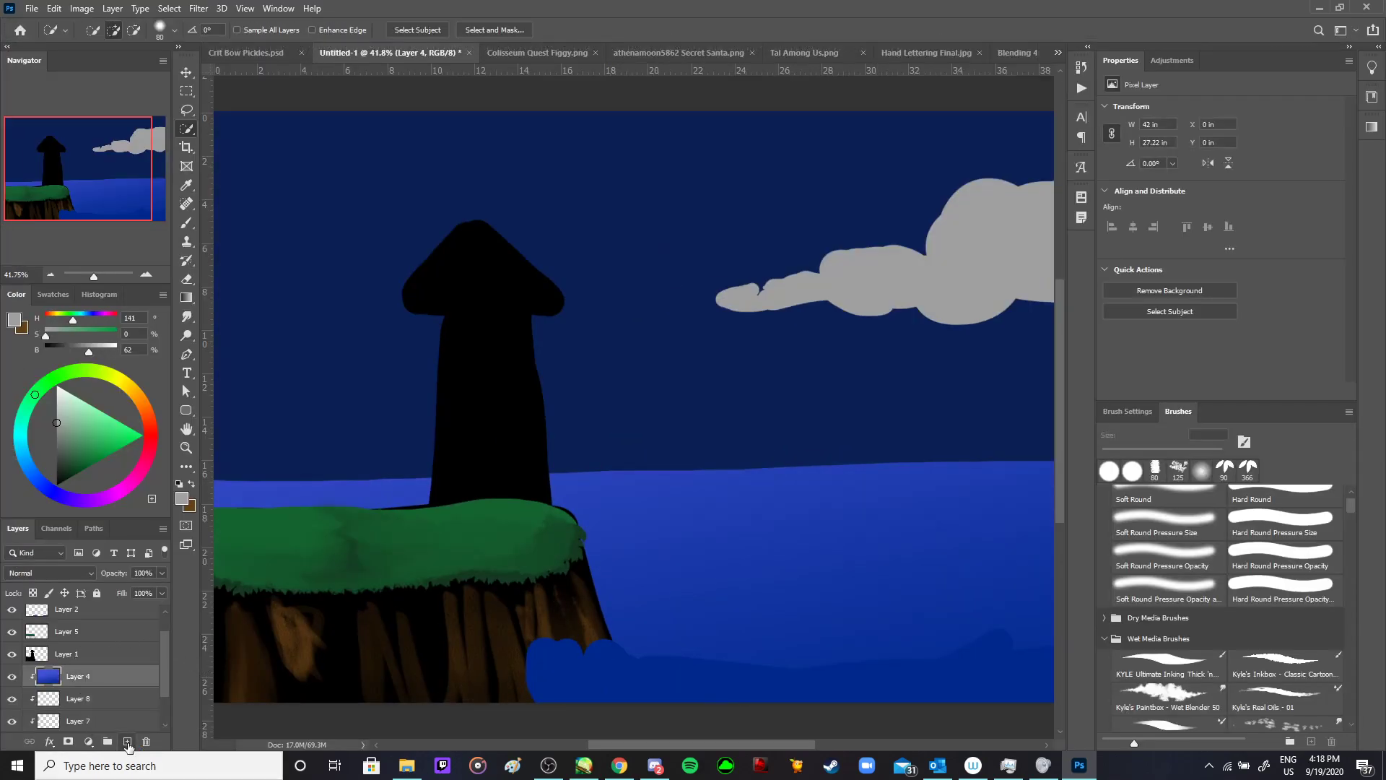
{"action": "left_click", "coordinate": [127, 742]}
{"action": "key", "text": "Tab"}
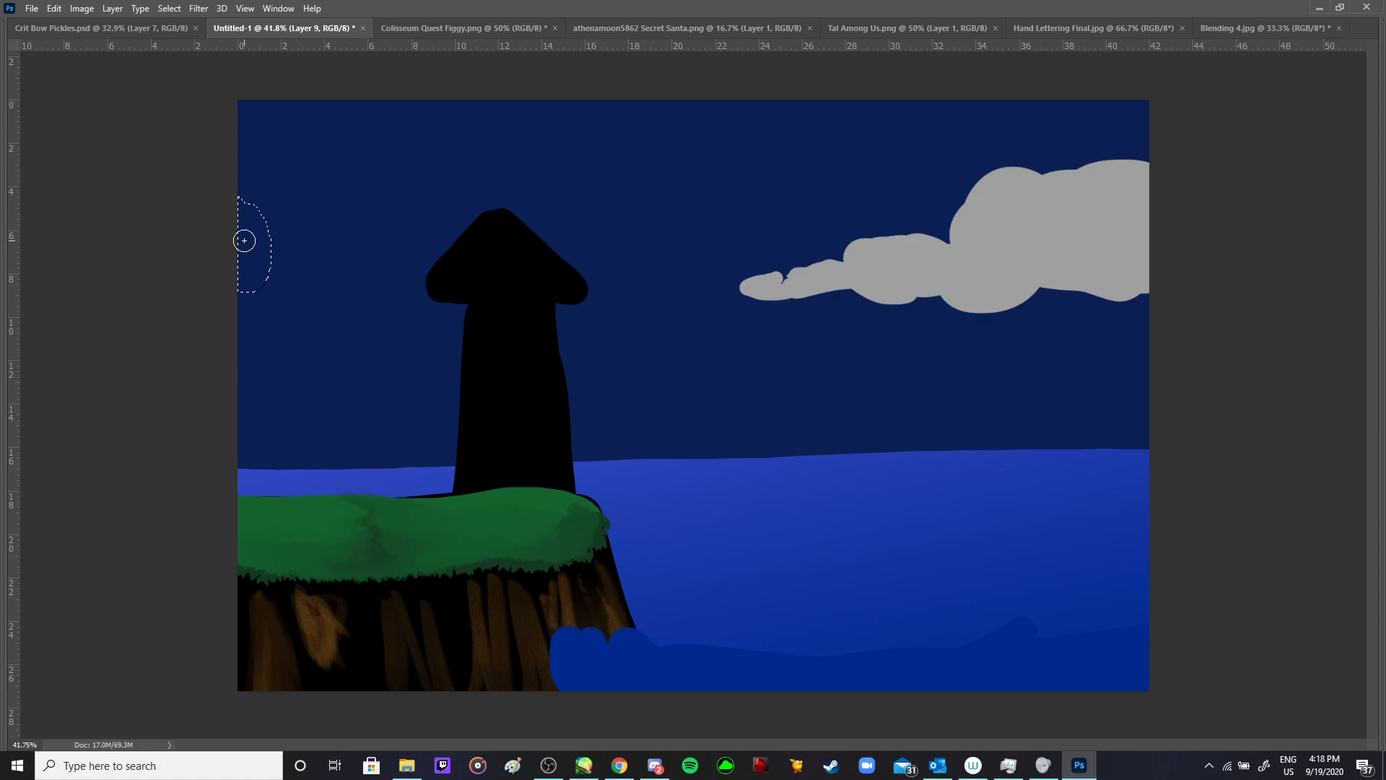
- Paint a grey cloud at the upper left of the sky with an enlarged brush
{"action": "key", "text": "bracketright"}
{"action": "key", "text": "bracketright"}
{"action": "key", "text": "bracketright"}
{"action": "key", "text": "bracketright"}
{"action": "key", "text": "bracketright"}
{"action": "key", "text": "bracketright"}
{"action": "mouse_move", "coordinate": [257, 272]}
{"action": "left_mouse_down"}
{"action": "mouse_move", "coordinate": [244, 234]}
{"action": "mouse_move", "coordinate": [303, 267]}
{"action": "mouse_move", "coordinate": [390, 260]}
{"action": "mouse_move", "coordinate": [339, 282]}
{"action": "mouse_move", "coordinate": [260, 278]}
{"action": "left_mouse_up"}
{"action": "key", "text": "space"}
{"action": "key", "text": "Tab"}
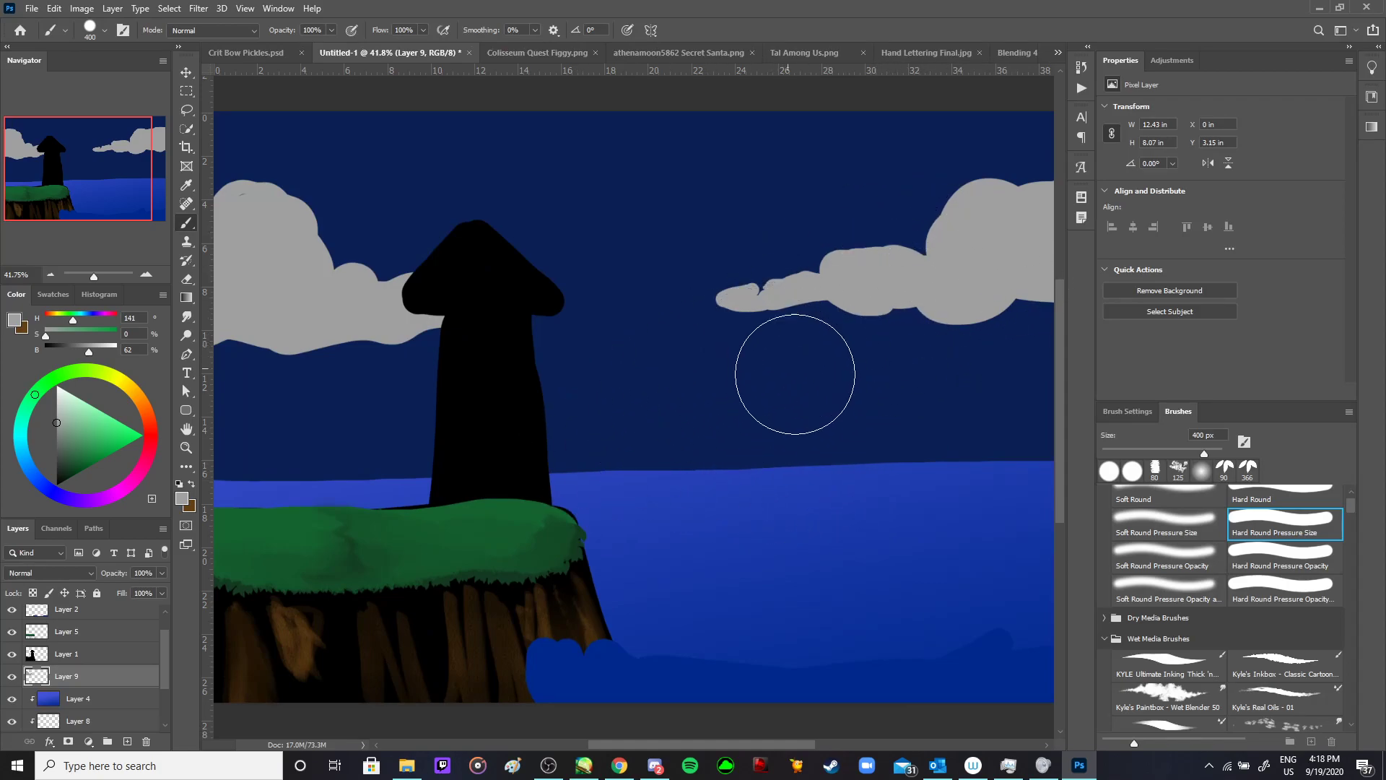
{"action": "left_click_drag", "start_coordinate": [854, 431], "coordinate": [676, 457]}
- Smudge the left cloud's edge with the Wet Blender 50 brush, sizing it up from 125 to 400 px
{"action": "scroll", "coordinate": [1177, 680], "scroll_direction": "down", "scroll_amount": 1}
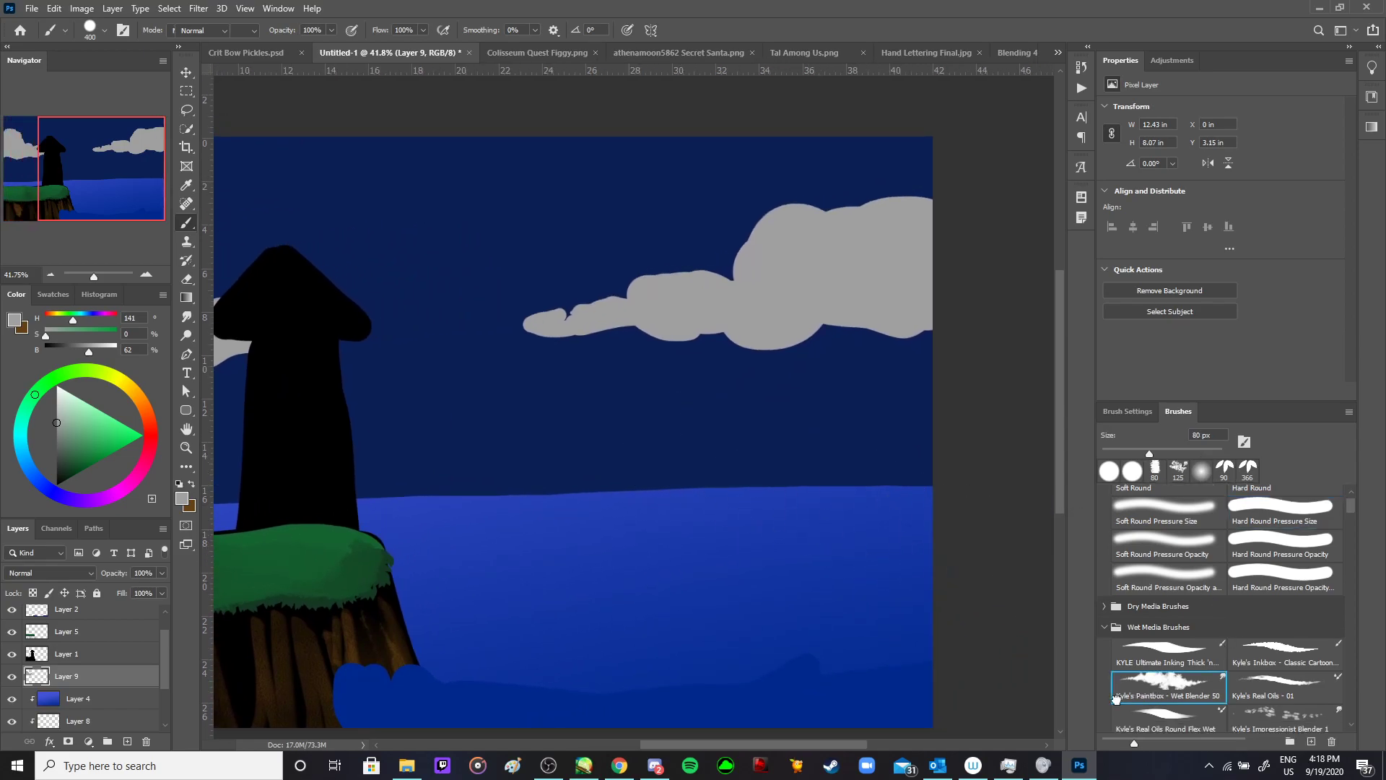
{"action": "left_click", "coordinate": [1177, 681]}
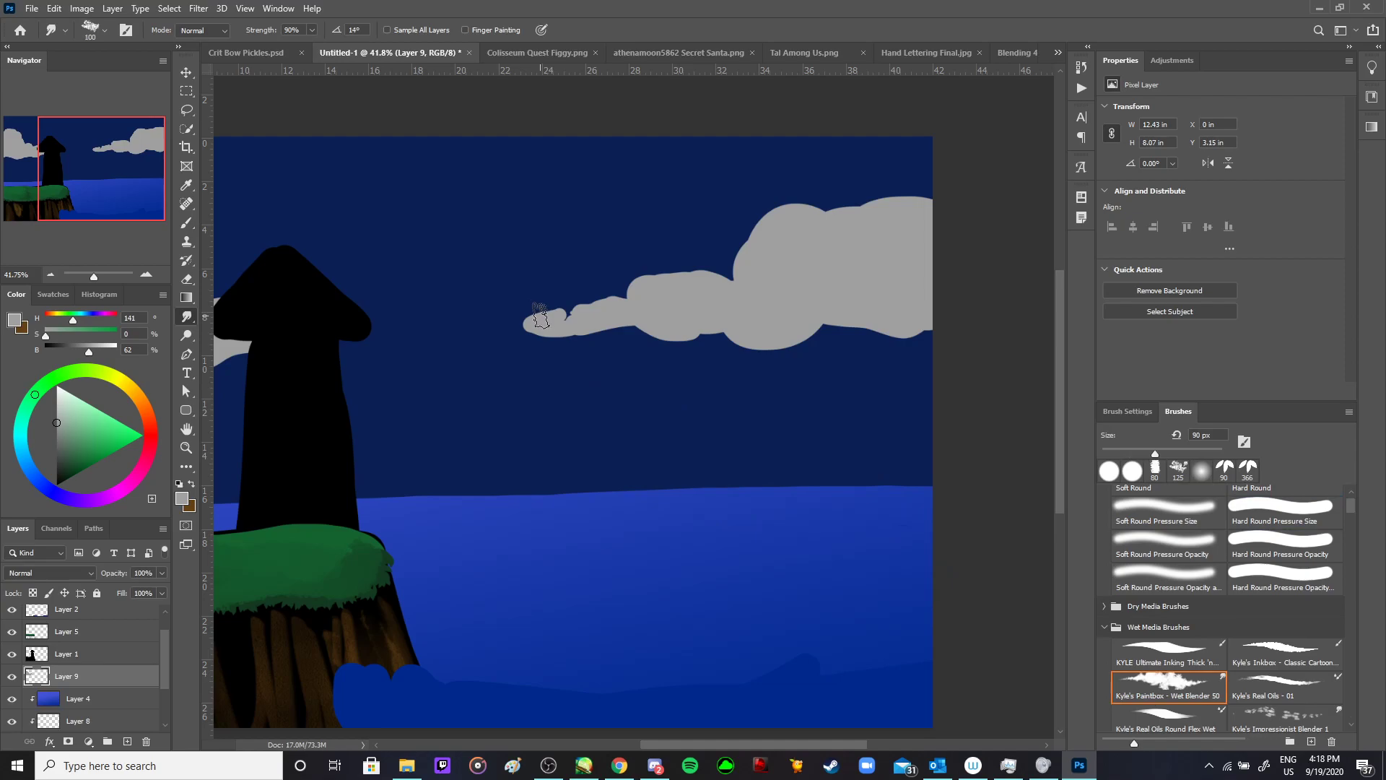
{"action": "key", "text": "bracketright"}
{"action": "left_click_drag", "start_coordinate": [509, 388], "coordinate": [749, 411]}
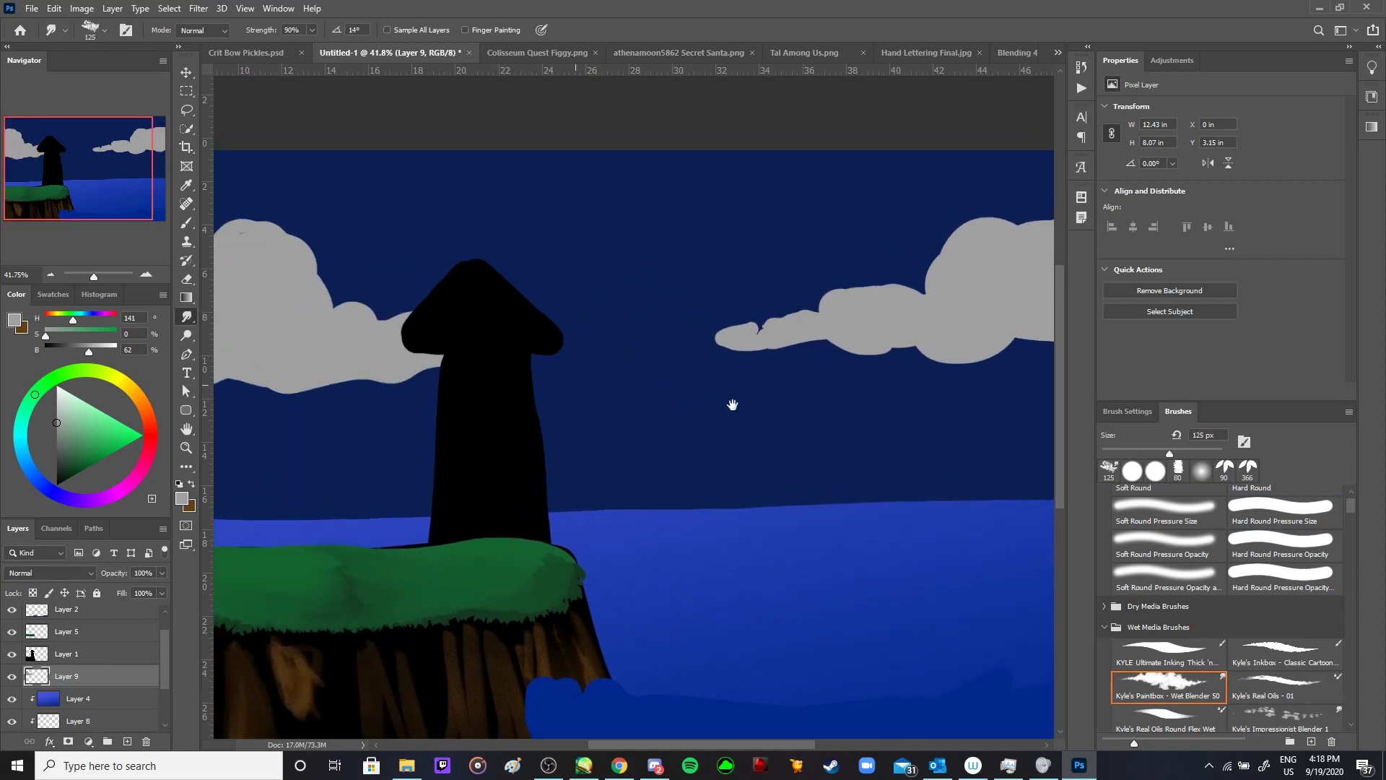
{"action": "key", "text": "bracketright"}
{"action": "key", "text": "bracketright"}
{"action": "key", "text": "bracketright"}
{"action": "key", "text": "bracketright"}
{"action": "mouse_move", "coordinate": [313, 274]}
{"action": "left_mouse_down"}
{"action": "mouse_move", "coordinate": [353, 268]}
{"action": "mouse_move", "coordinate": [345, 259]}
{"action": "mouse_move", "coordinate": [412, 339]}
{"action": "mouse_move", "coordinate": [517, 369]}
{"action": "mouse_move", "coordinate": [516, 428]}
{"action": "mouse_move", "coordinate": [470, 447]}
{"action": "mouse_move", "coordinate": [415, 423]}
{"action": "mouse_move", "coordinate": [314, 429]}
{"action": "mouse_move", "coordinate": [330, 411]}
{"action": "mouse_move", "coordinate": [313, 416]}
{"action": "mouse_move", "coordinate": [369, 399]}
{"action": "mouse_move", "coordinate": [344, 396]}
{"action": "mouse_move", "coordinate": [422, 374]}
{"action": "mouse_move", "coordinate": [293, 291]}
{"action": "mouse_move", "coordinate": [335, 288]}
{"action": "mouse_move", "coordinate": [376, 342]}
{"action": "mouse_move", "coordinate": [335, 334]}
{"action": "mouse_move", "coordinate": [358, 360]}
{"action": "mouse_move", "coordinate": [341, 388]}
{"action": "mouse_move", "coordinate": [400, 374]}
{"action": "mouse_move", "coordinate": [536, 408]}
{"action": "mouse_move", "coordinate": [377, 412]}
{"action": "left_mouse_up"}
{"action": "key", "text": "bracketright"}
{"action": "key", "text": "bracketright"}
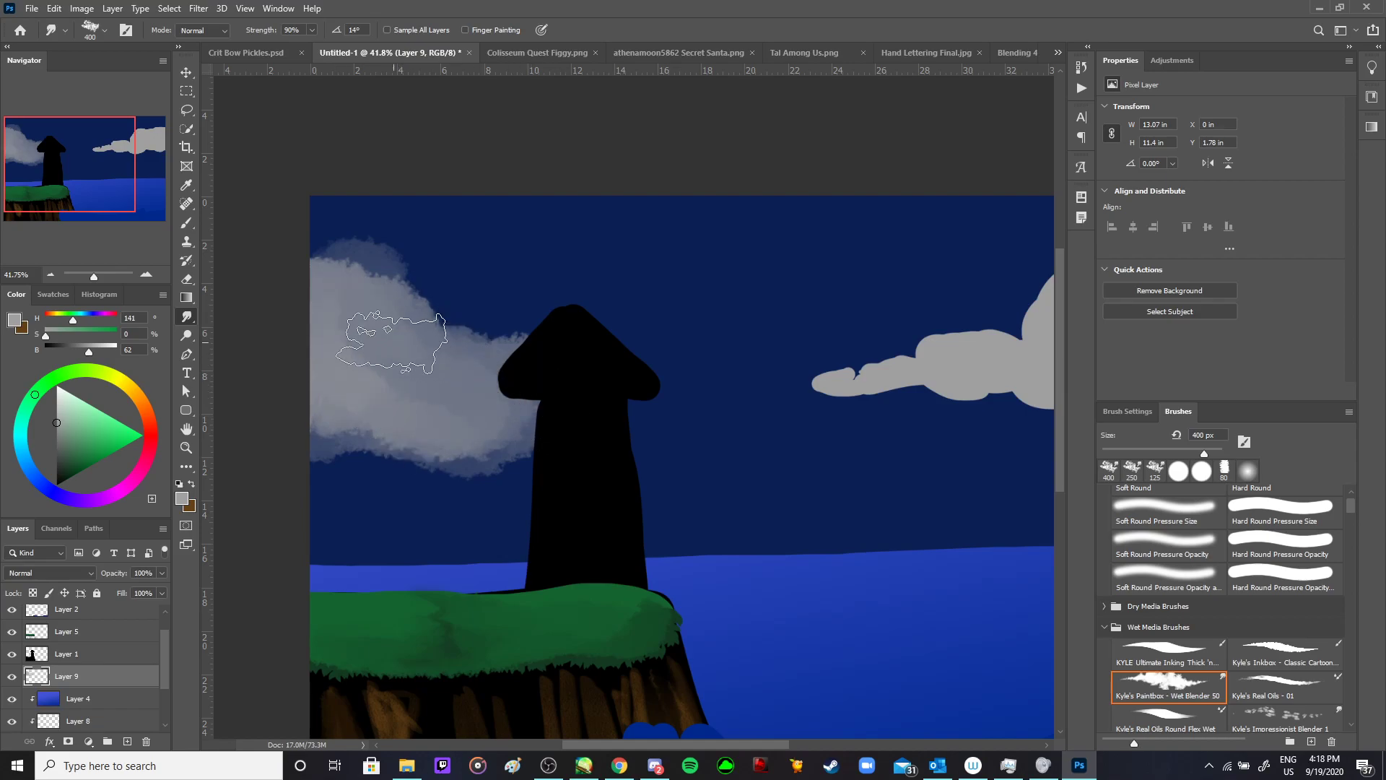
- On Layer 6, smudge the right cloud's thin tail and lower edge at 175 px
{"action": "left_click_drag", "start_coordinate": [776, 490], "coordinate": [685, 497]}
{"action": "left_click_drag", "start_coordinate": [823, 491], "coordinate": [678, 517]}
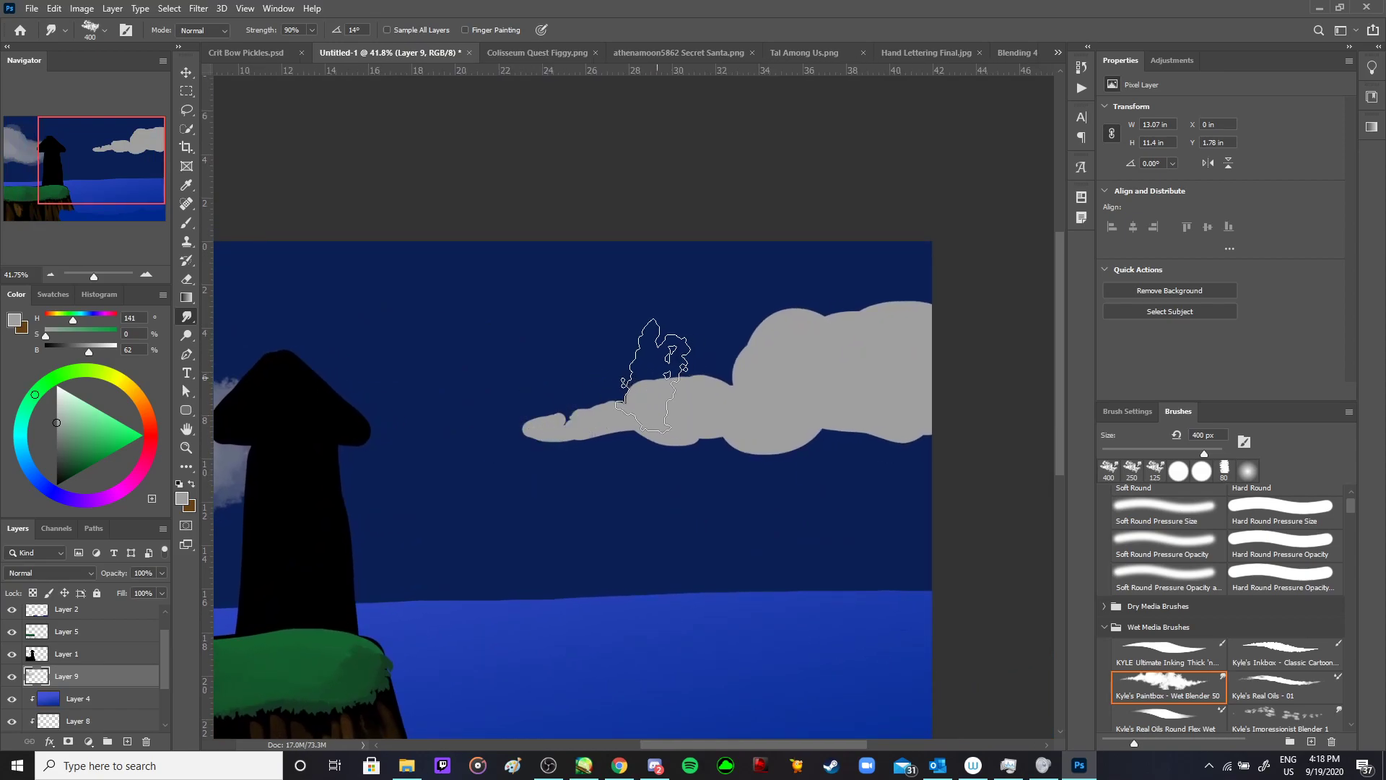
{"action": "left_click_drag", "start_coordinate": [165, 649], "coordinate": [163, 601]}
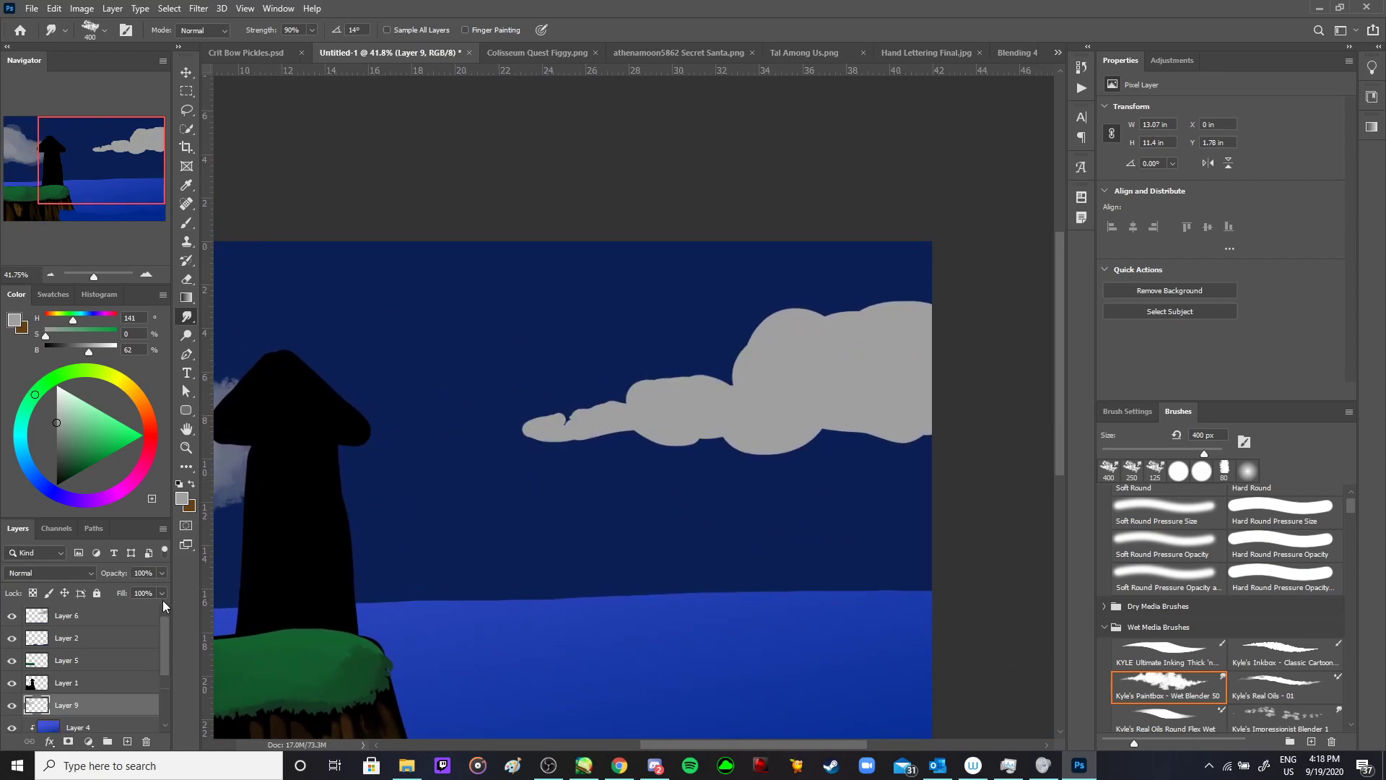
{"action": "left_click", "coordinate": [86, 618]}
{"action": "key", "text": "bracketleft"}
{"action": "key", "text": "bracketleft"}
{"action": "key", "text": "bracketleft"}
{"action": "key", "text": "bracketleft"}
{"action": "mouse_move", "coordinate": [521, 432]}
{"action": "left_mouse_down"}
{"action": "mouse_move", "coordinate": [659, 393]}
{"action": "mouse_move", "coordinate": [748, 388]}
{"action": "mouse_move", "coordinate": [795, 333]}
{"action": "mouse_move", "coordinate": [928, 299]}
{"action": "left_mouse_up"}
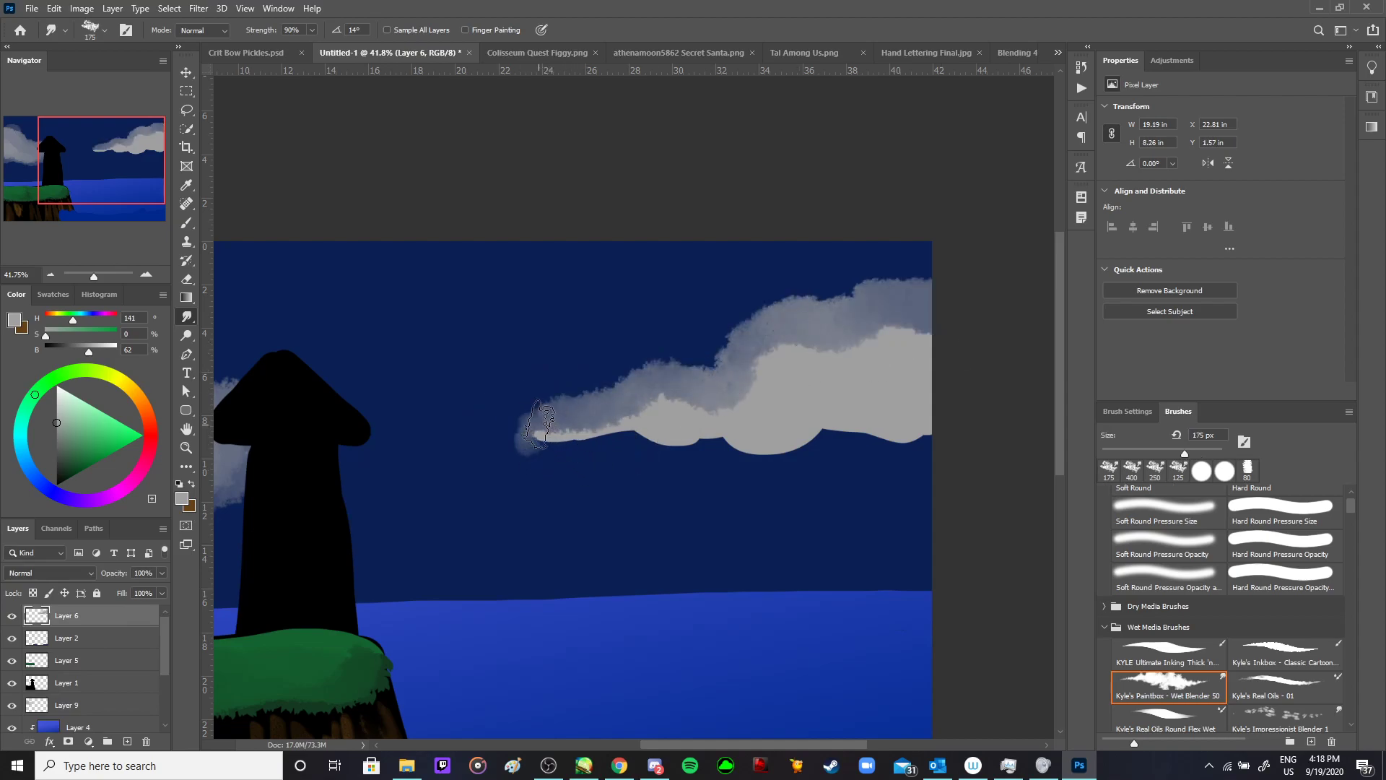
{"action": "mouse_move", "coordinate": [538, 433]}
{"action": "left_mouse_down"}
{"action": "mouse_move", "coordinate": [665, 440]}
{"action": "mouse_move", "coordinate": [938, 430]}
{"action": "mouse_move", "coordinate": [899, 428]}
{"action": "mouse_move", "coordinate": [817, 387]}
{"action": "mouse_move", "coordinate": [744, 414]}
{"action": "mouse_move", "coordinate": [548, 418]}
{"action": "mouse_move", "coordinate": [881, 349]}
{"action": "mouse_move", "coordinate": [807, 366]}
{"action": "mouse_move", "coordinate": [917, 357]}
{"action": "mouse_move", "coordinate": [756, 429]}
{"action": "mouse_move", "coordinate": [725, 429]}
{"action": "mouse_move", "coordinate": [969, 408]}
{"action": "mouse_move", "coordinate": [877, 361]}
{"action": "mouse_move", "coordinate": [868, 377]}
{"action": "mouse_move", "coordinate": [945, 371]}
{"action": "mouse_move", "coordinate": [761, 453]}
{"action": "left_mouse_up"}
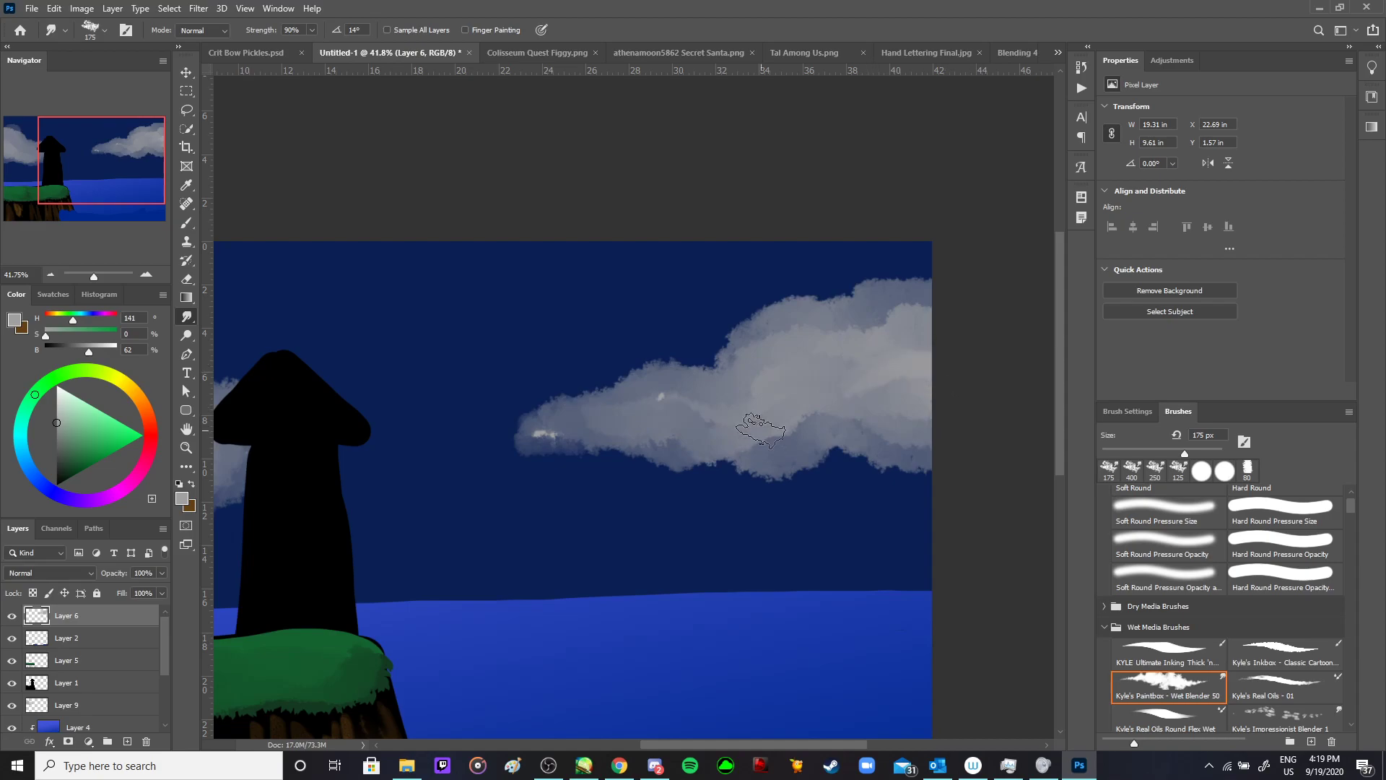
{"action": "key", "text": "alt+Tab"}
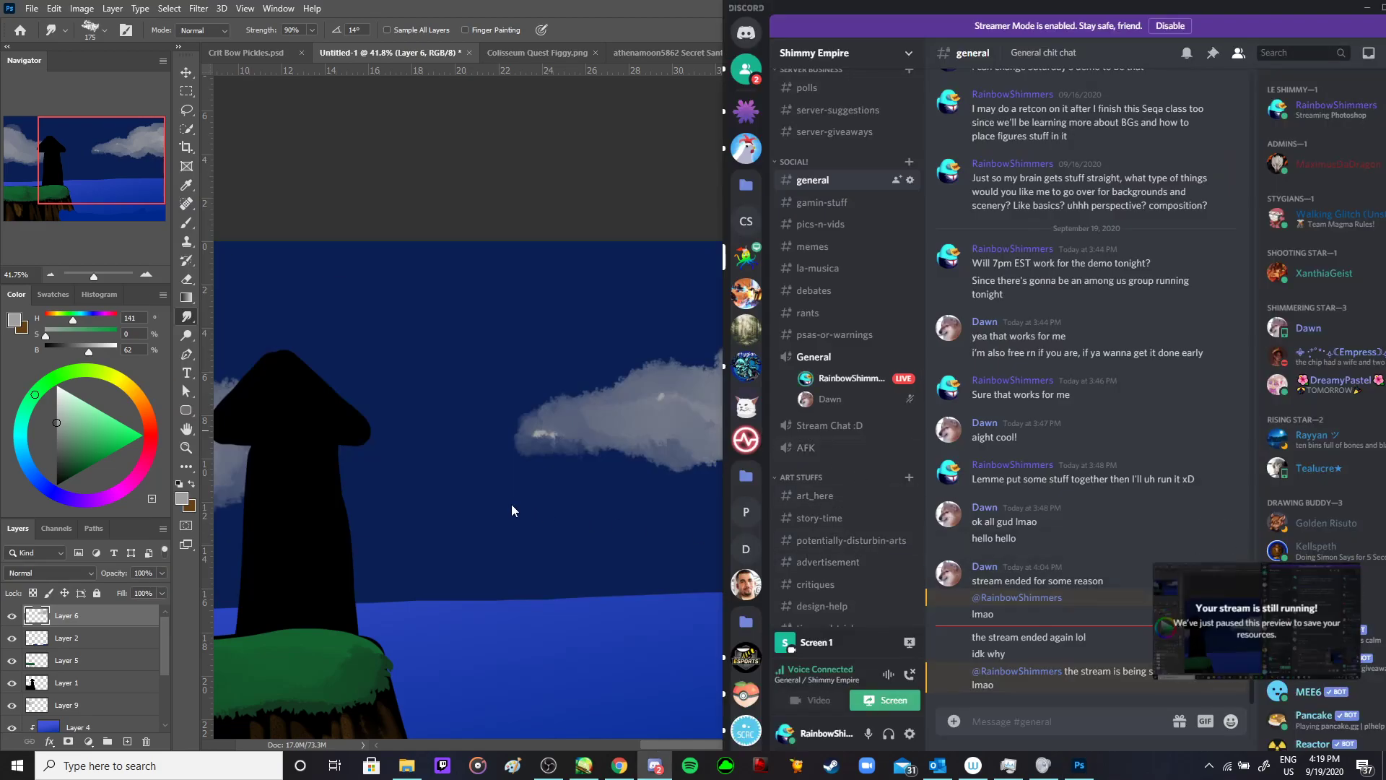
{"action": "key", "text": "alt+Tab"}
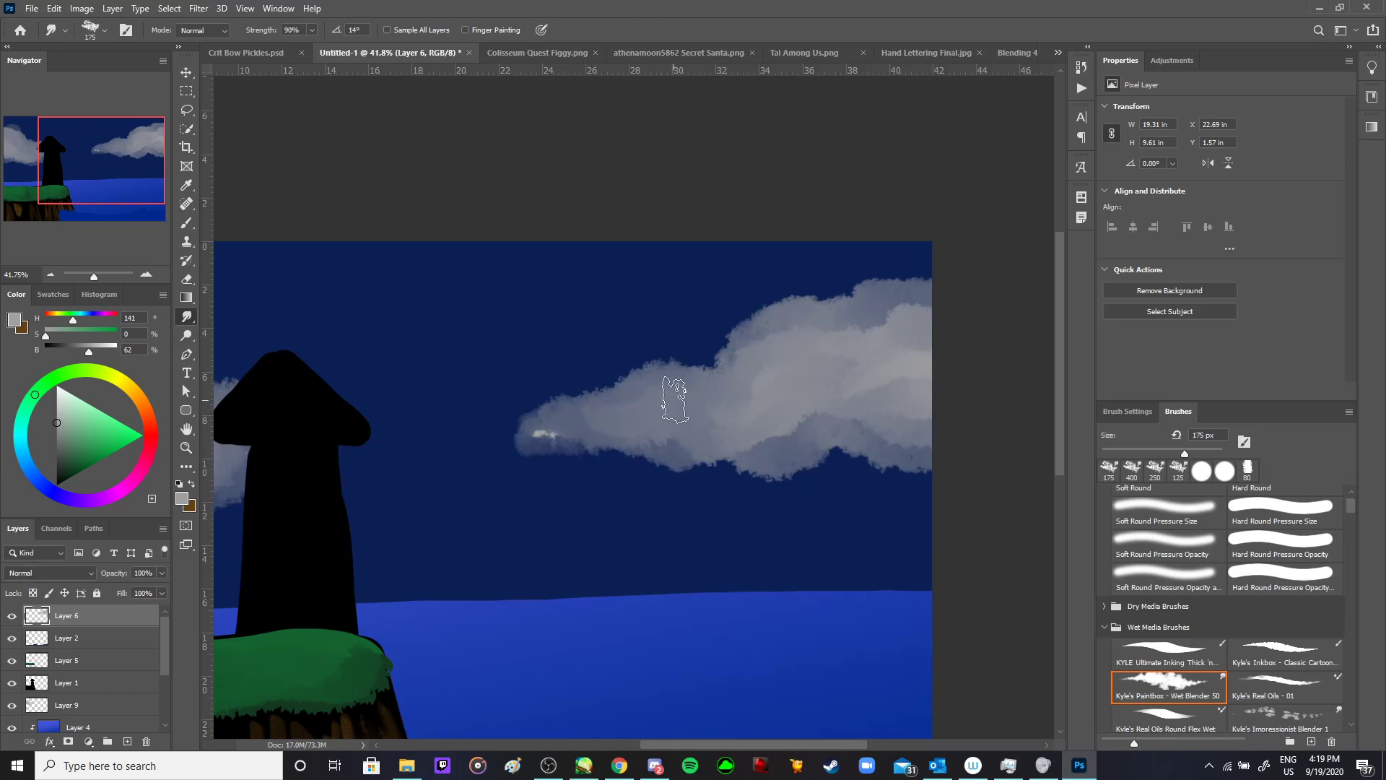
- Pick the Marble Face Brush Kyle at 400 px and undo the two trial cloud strokes
{"action": "mouse_move", "coordinate": [646, 501]}
{"action": "left_mouse_down"}
{"action": "mouse_move", "coordinate": [941, 505]}
{"action": "mouse_move", "coordinate": [693, 489]}
{"action": "left_mouse_up"}
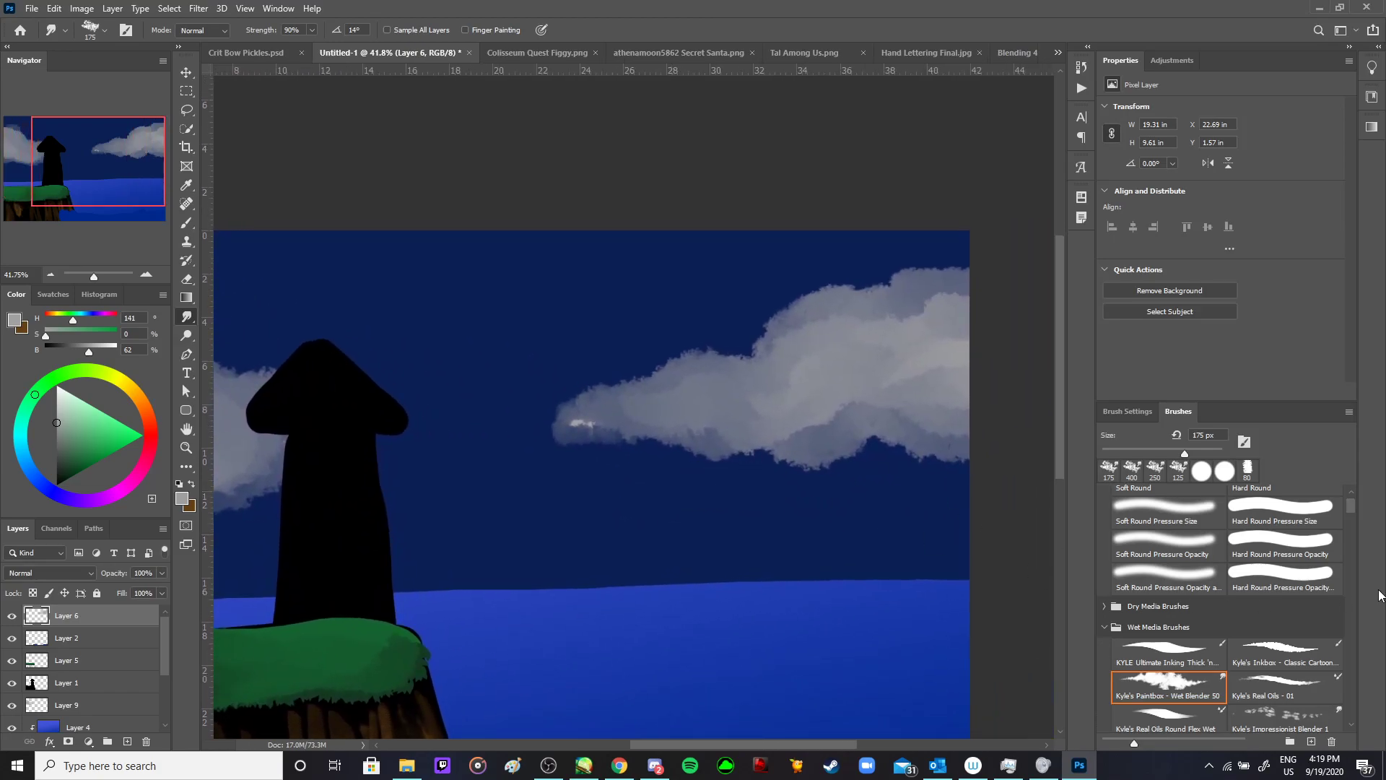
{"action": "scroll", "coordinate": [1243, 639], "scroll_direction": "up", "scroll_amount": 2}
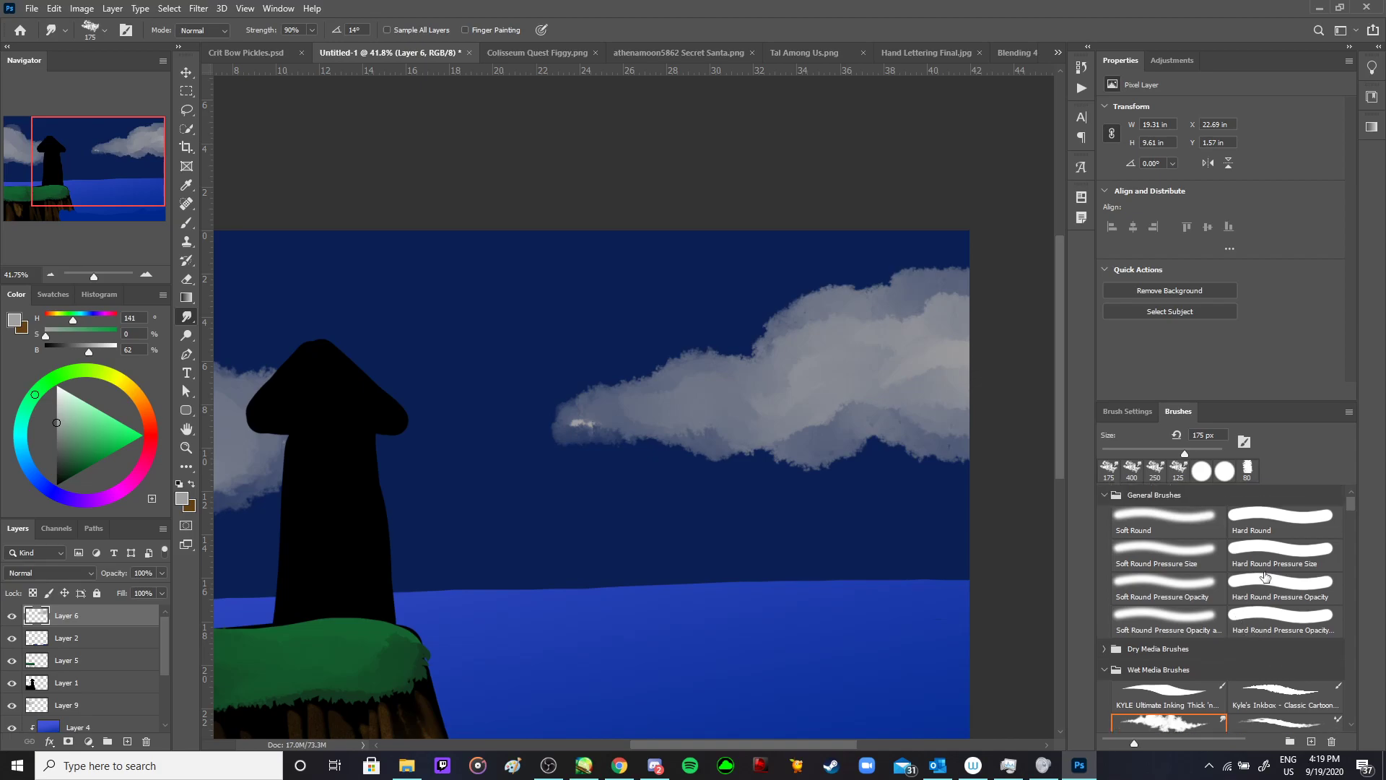
{"action": "scroll", "coordinate": [1243, 609], "scroll_direction": "down", "scroll_amount": 7}
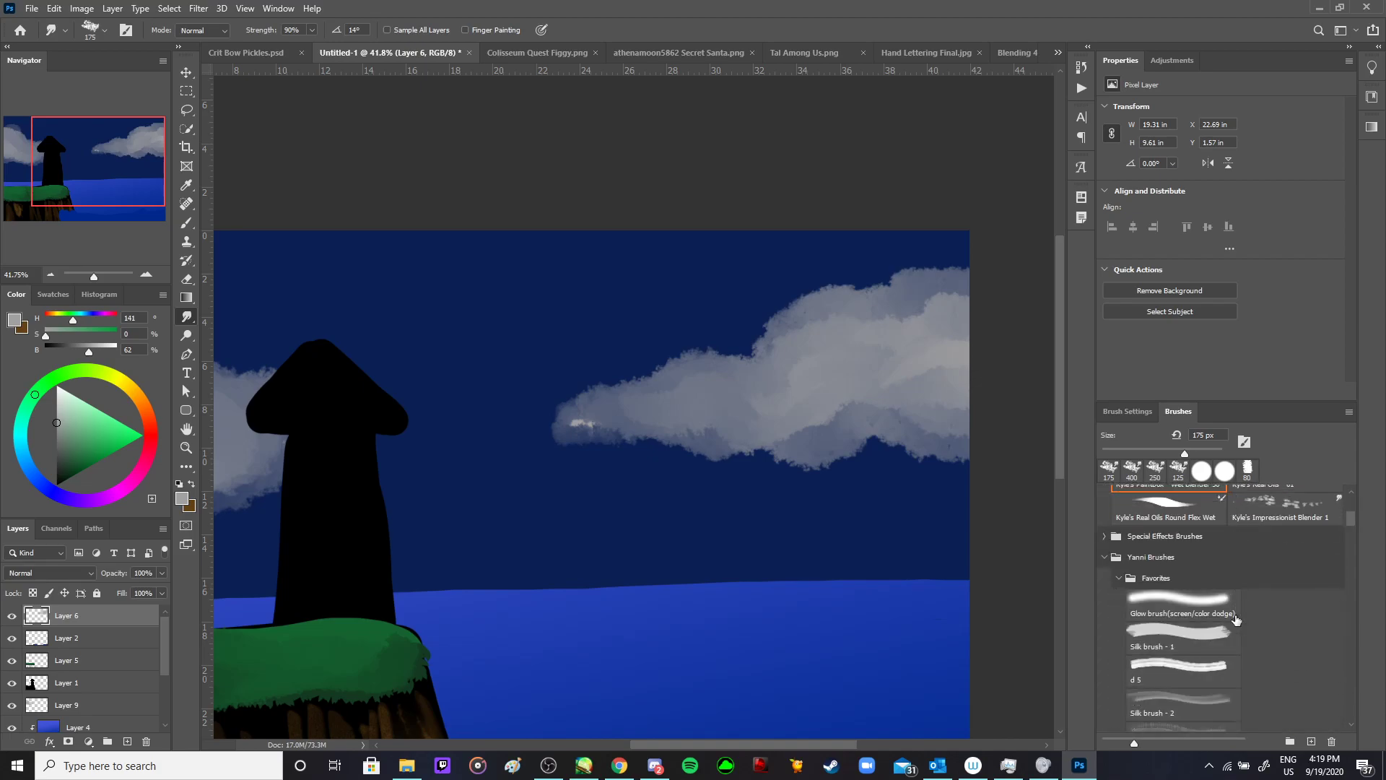
{"action": "scroll", "coordinate": [1236, 621], "scroll_direction": "down", "scroll_amount": 3}
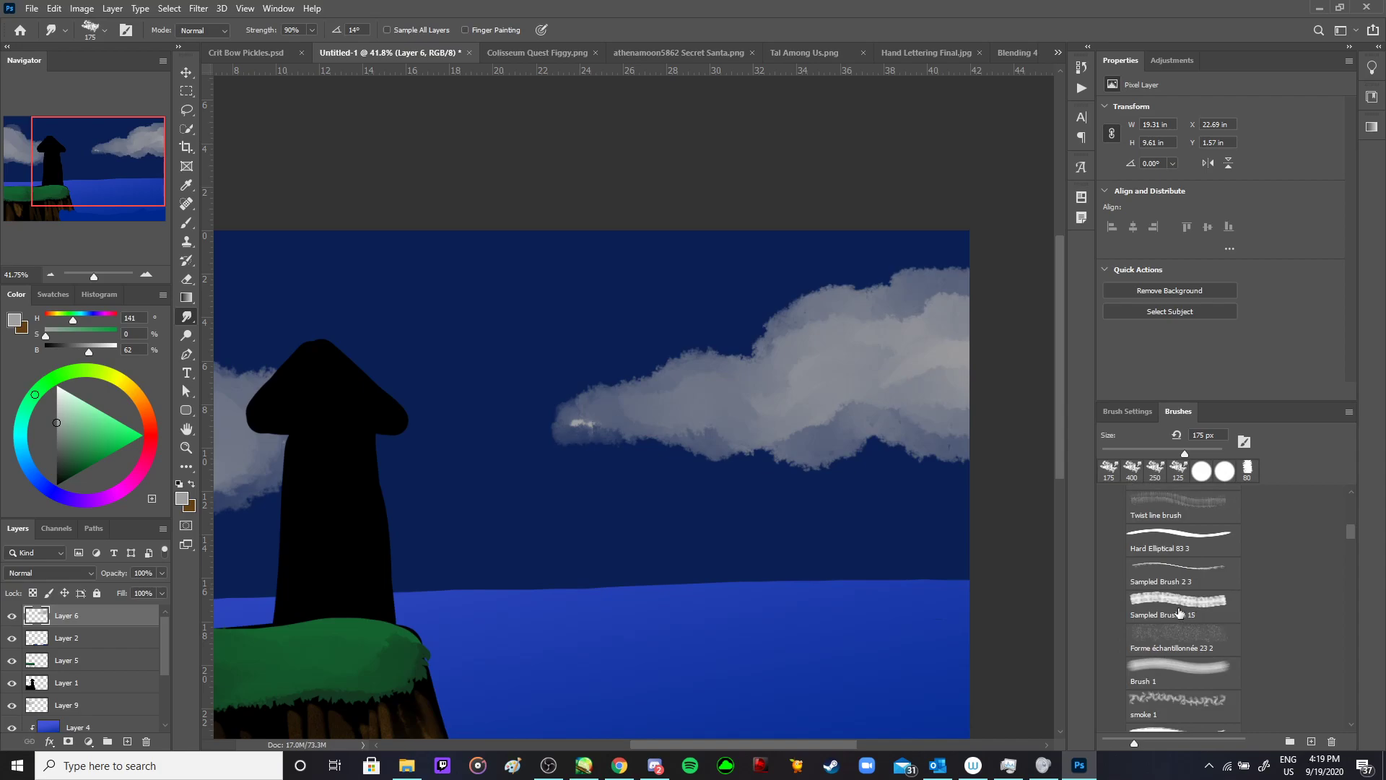
{"action": "scroll", "coordinate": [1179, 614], "scroll_direction": "down", "scroll_amount": 6}
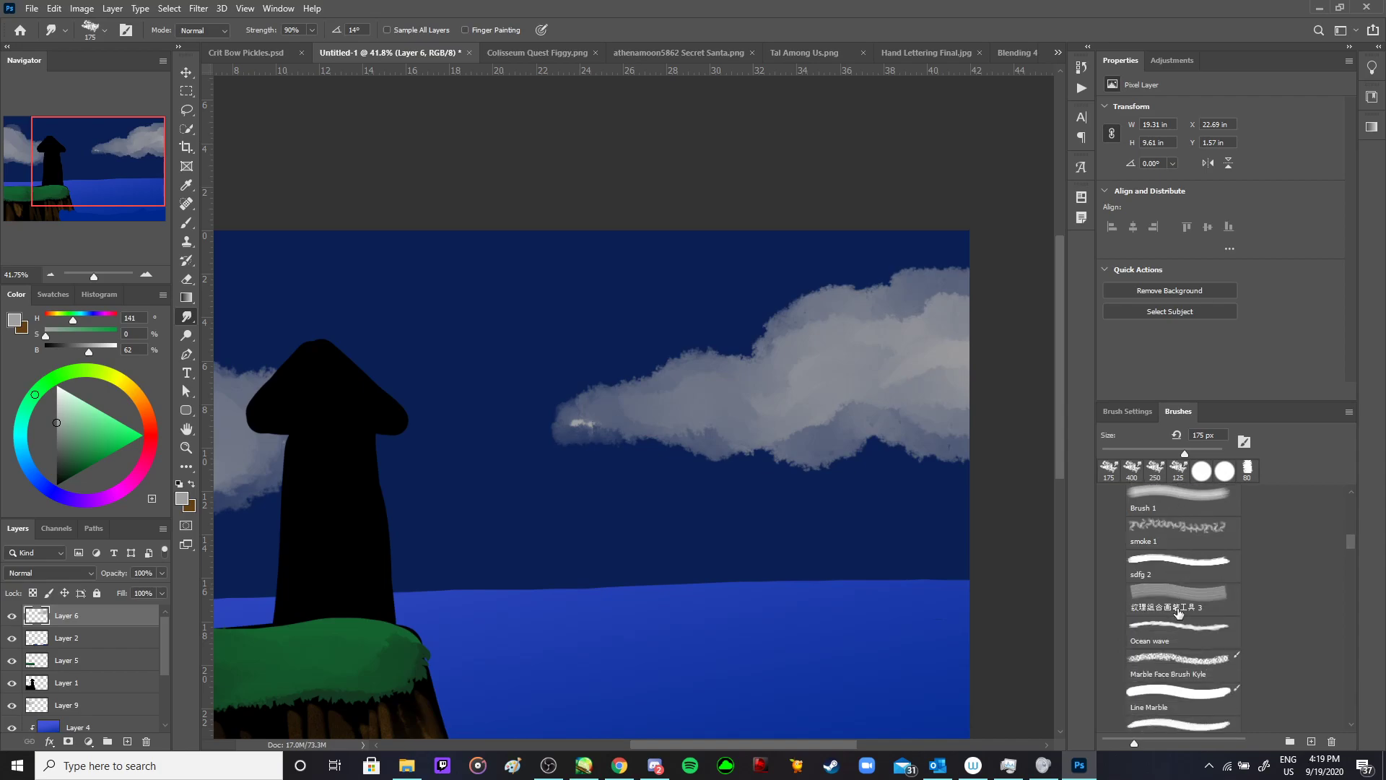
{"action": "scroll", "coordinate": [1177, 621], "scroll_direction": "down", "scroll_amount": 2}
{"action": "left_click", "coordinate": [1193, 538]}
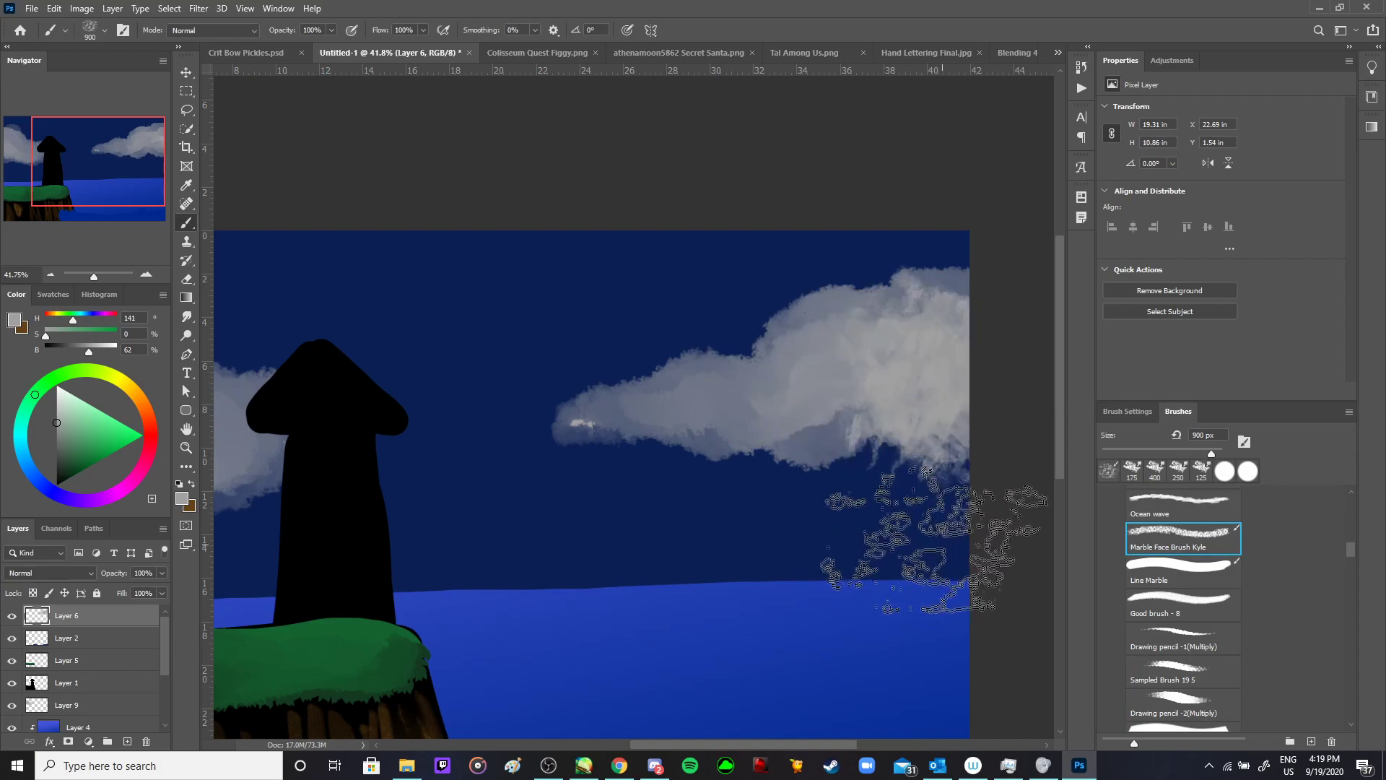
{"action": "key", "text": "bracketright"}
{"action": "key", "text": "bracketleft"}
{"action": "key", "text": "bracketleft"}
{"action": "key", "text": "bracketleft"}
{"action": "key", "text": "bracketleft"}
{"action": "key", "text": "bracketleft"}
{"action": "left_click_drag", "start_coordinate": [820, 437], "coordinate": [711, 535]}
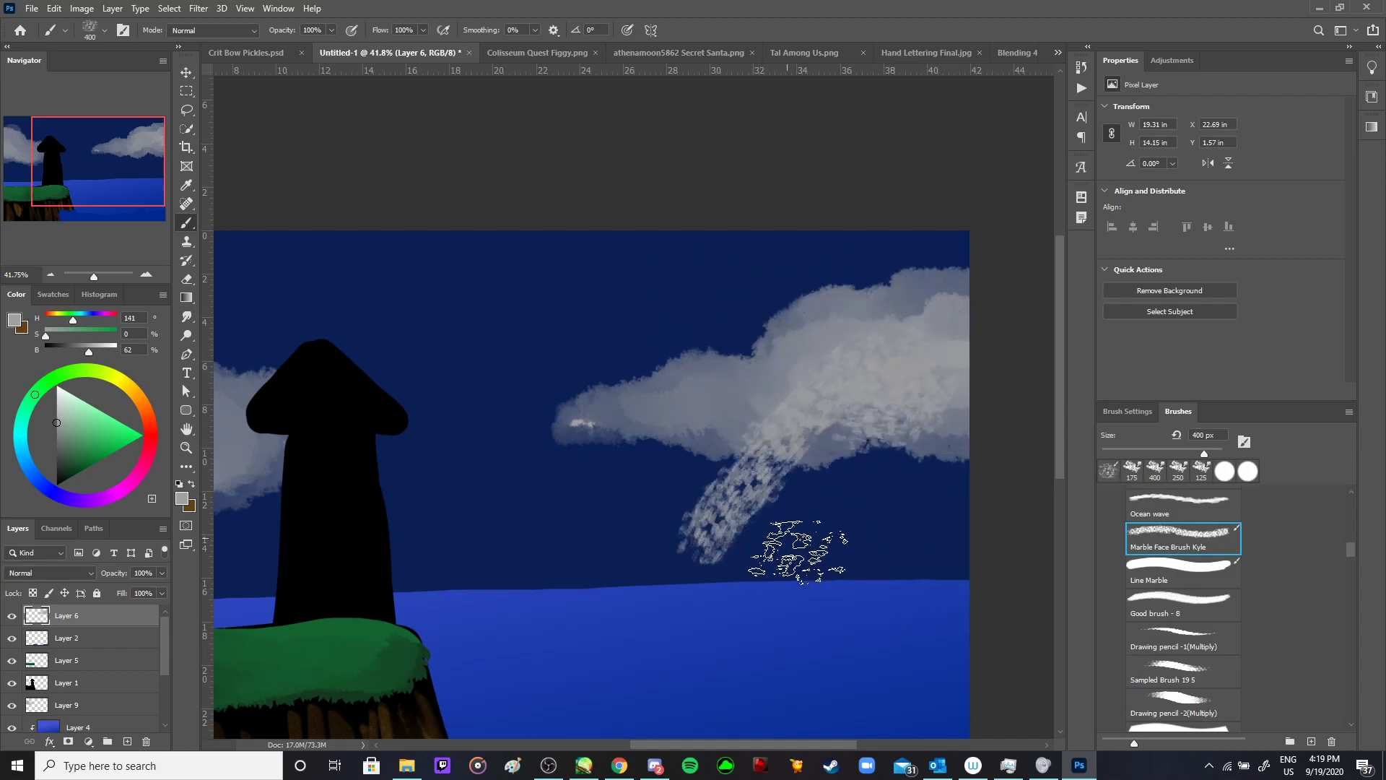
{"action": "key", "text": "ctrl+z"}
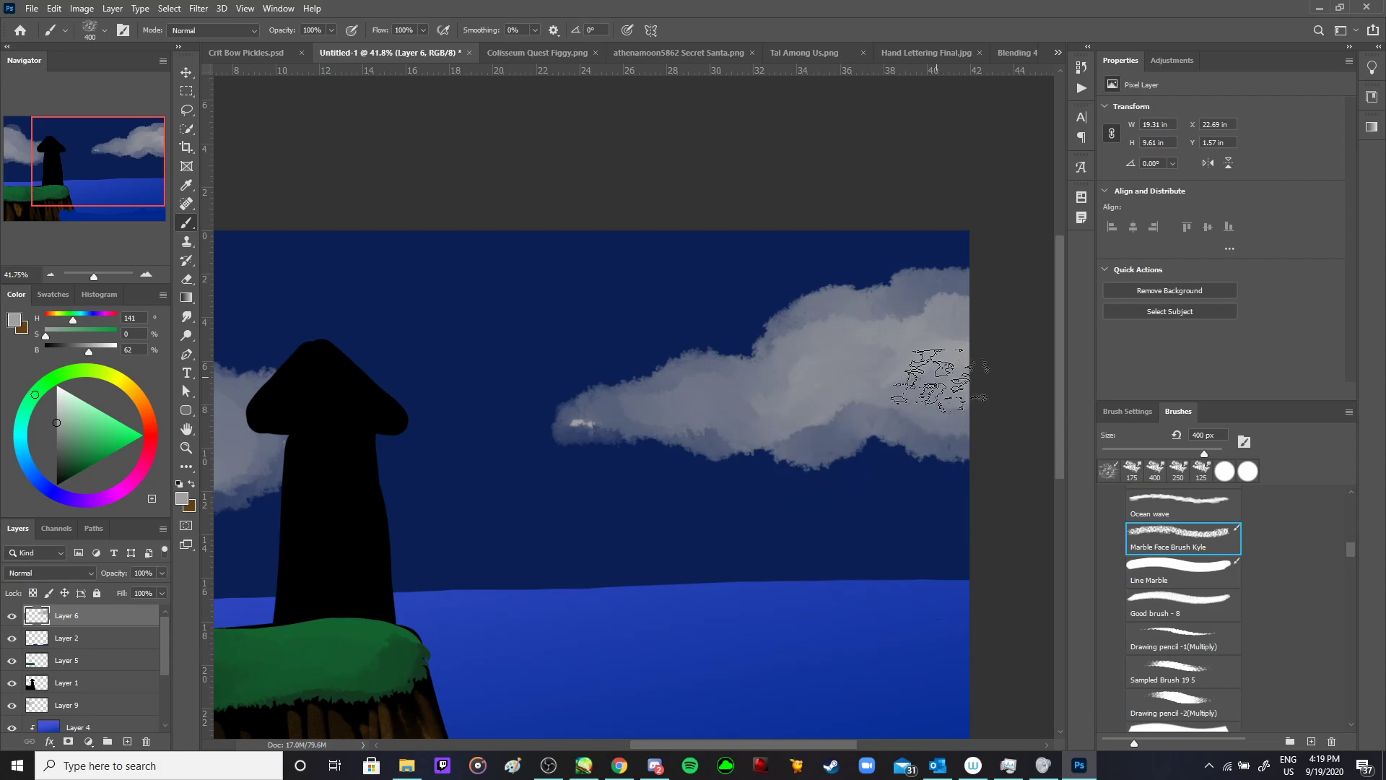
{"action": "key", "text": "ctrl+z"}
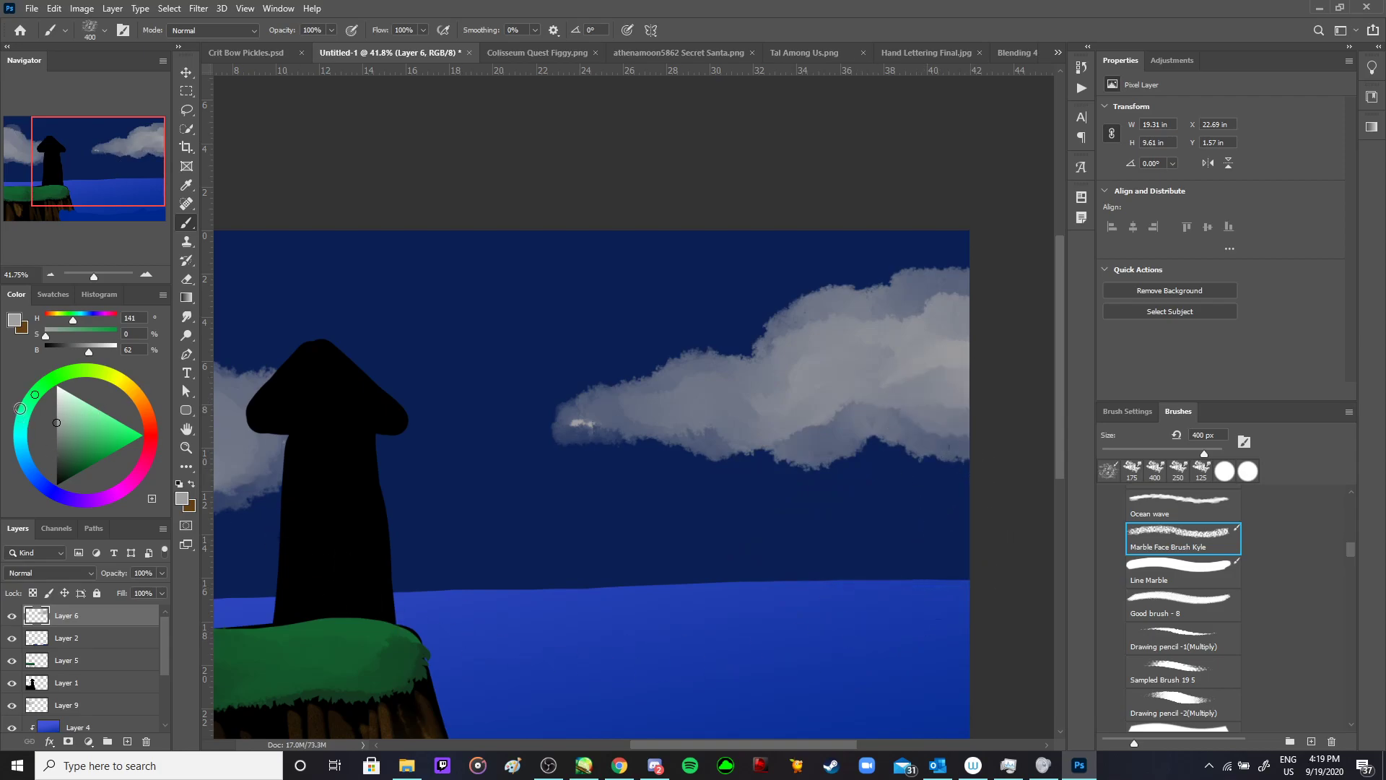
- Shade the right cloud with a faint purple tint and darker purple on its left end
{"action": "left_click_drag", "start_coordinate": [22, 423], "coordinate": [24, 453]}
{"action": "left_click", "coordinate": [71, 447]}
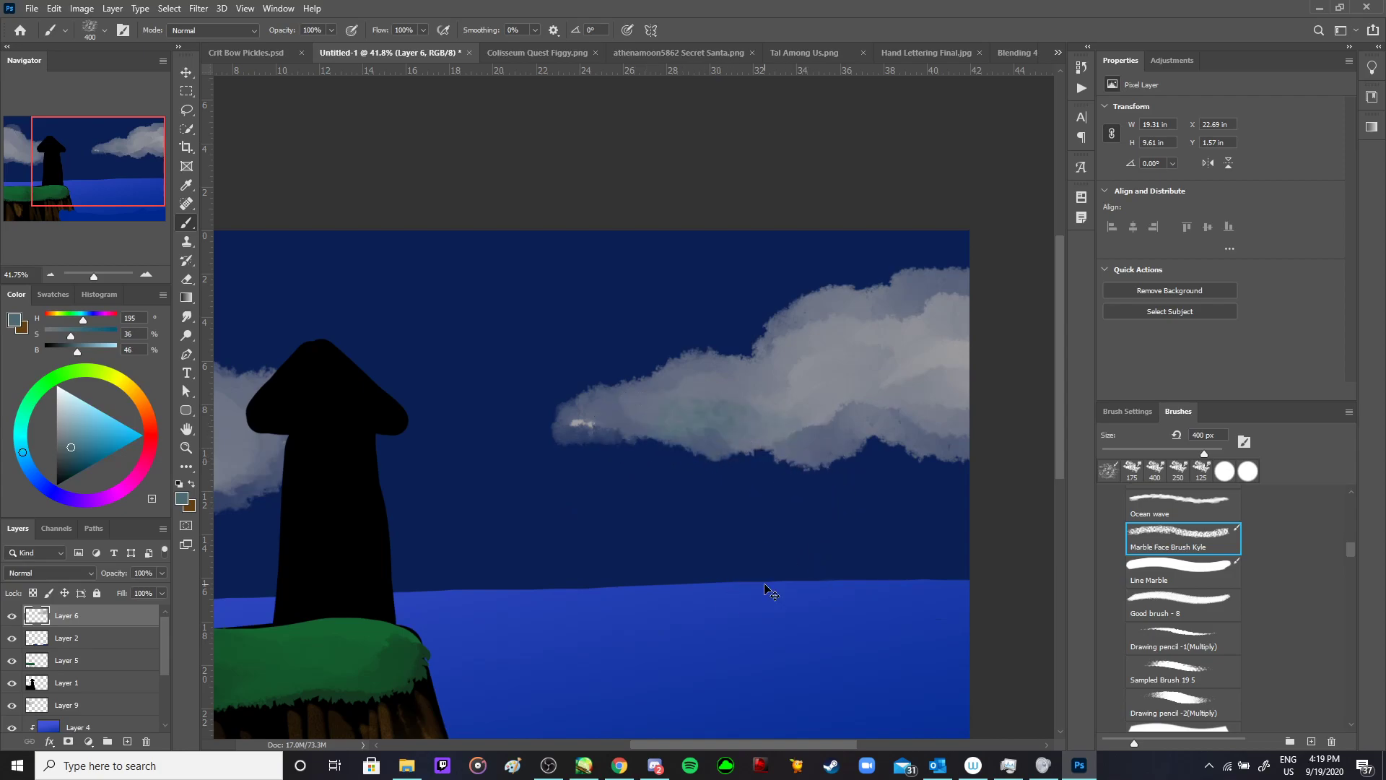
{"action": "left_click_drag", "start_coordinate": [149, 421], "coordinate": [154, 452]}
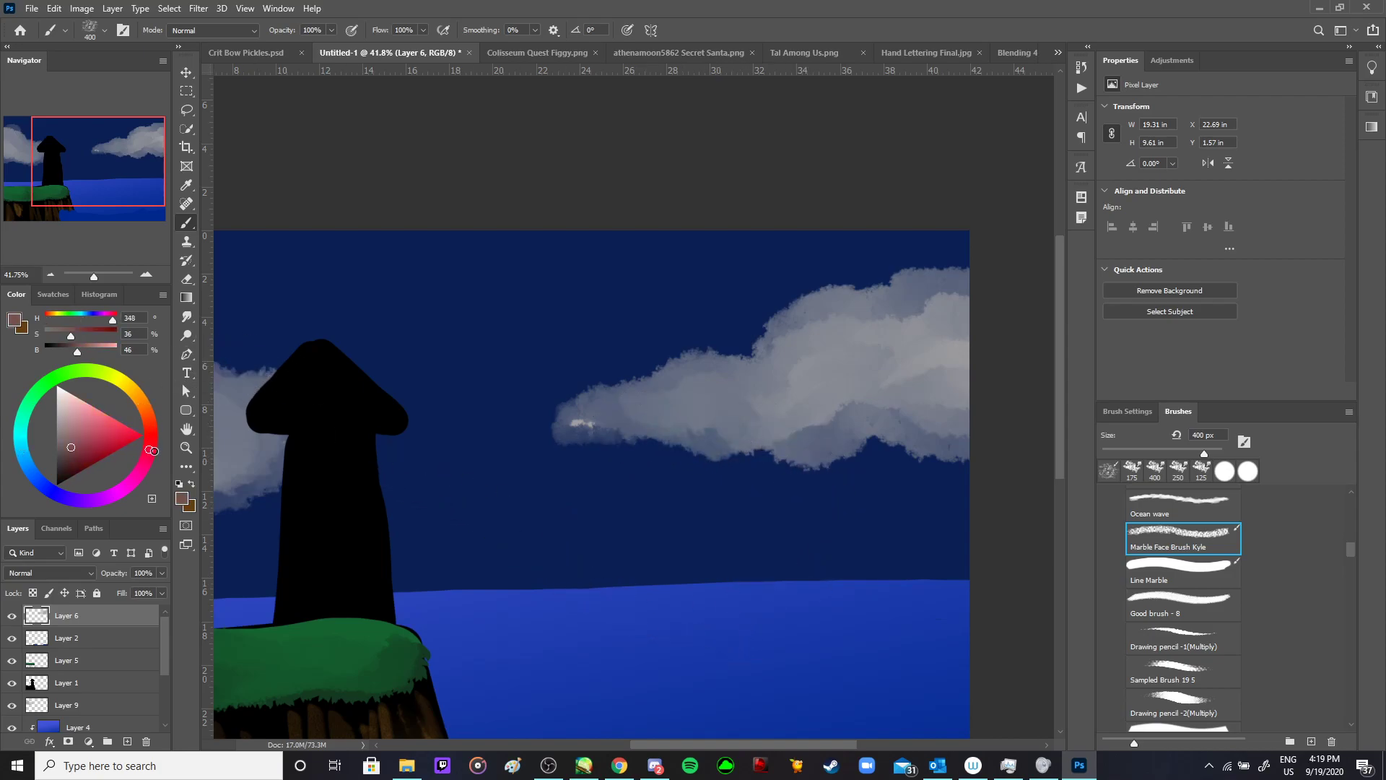
{"action": "left_click_drag", "start_coordinate": [118, 505], "coordinate": [82, 518]}
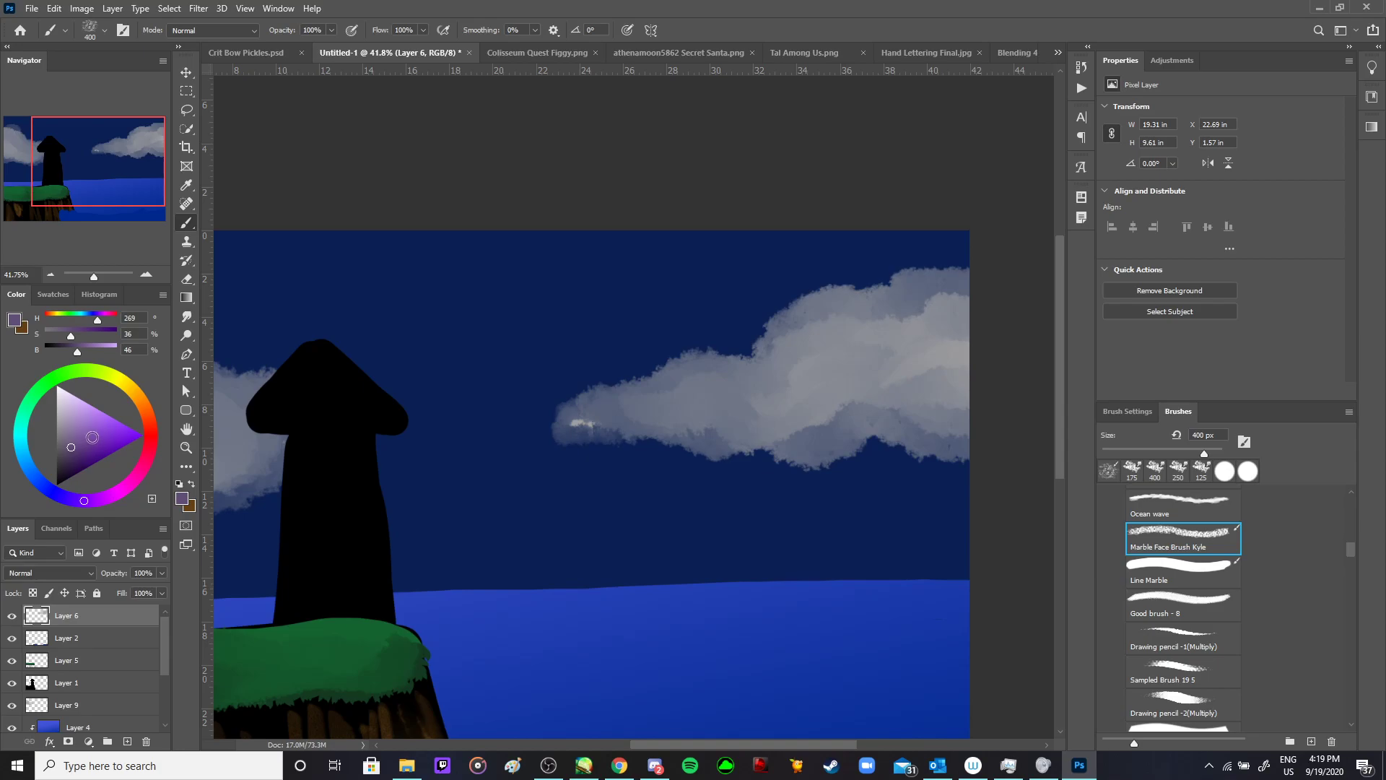
{"action": "mouse_move", "coordinate": [611, 399]}
{"action": "left_mouse_down"}
{"action": "mouse_move", "coordinate": [722, 429]}
{"action": "mouse_move", "coordinate": [820, 411]}
{"action": "mouse_move", "coordinate": [812, 426]}
{"action": "mouse_move", "coordinate": [852, 433]}
{"action": "left_mouse_up"}
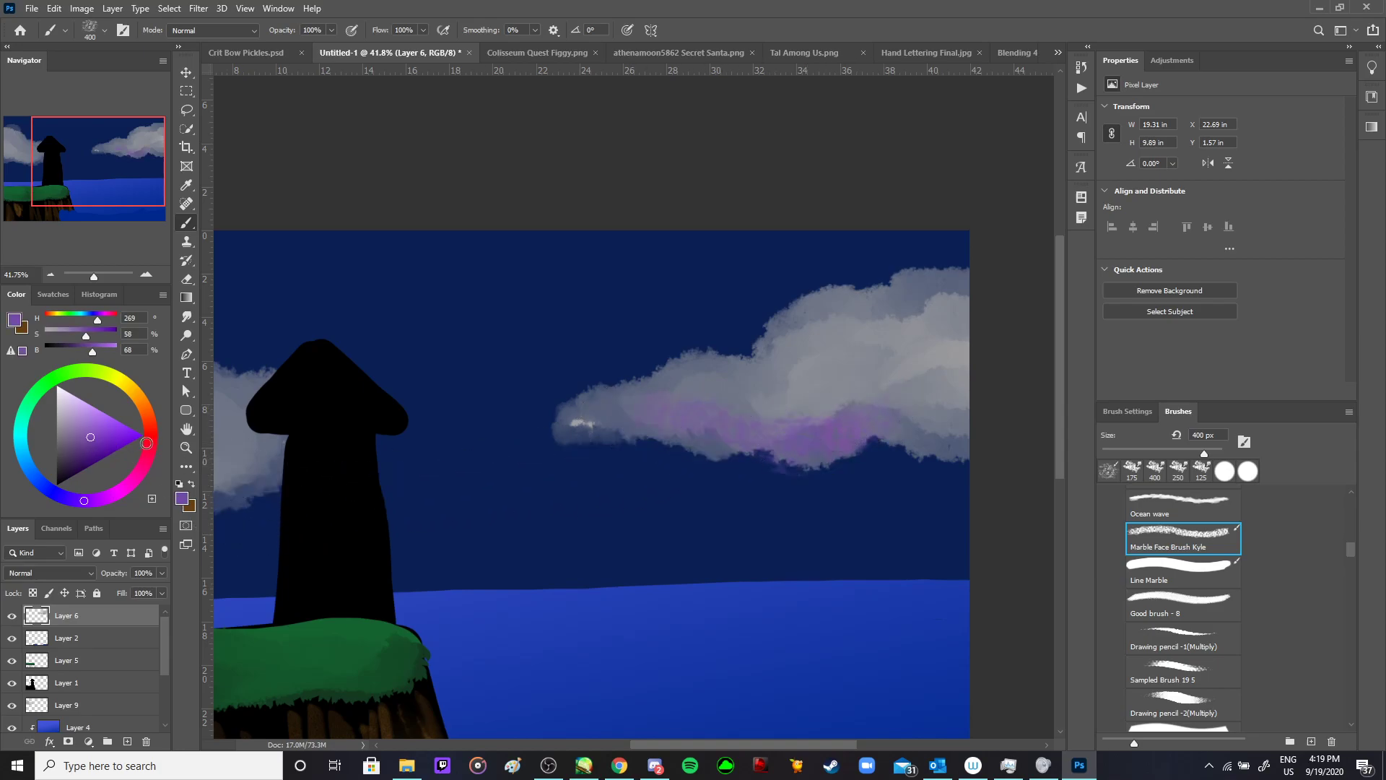
{"action": "left_click", "coordinate": [82, 454]}
{"action": "mouse_move", "coordinate": [634, 449]}
{"action": "left_mouse_down"}
{"action": "mouse_move", "coordinate": [604, 409]}
{"action": "mouse_move", "coordinate": [618, 402]}
{"action": "mouse_move", "coordinate": [614, 422]}
{"action": "mouse_move", "coordinate": [674, 458]}
{"action": "mouse_move", "coordinate": [944, 418]}
{"action": "mouse_move", "coordinate": [952, 433]}
{"action": "mouse_move", "coordinate": [929, 418]}
{"action": "mouse_move", "coordinate": [1006, 402]}
{"action": "mouse_move", "coordinate": [919, 402]}
{"action": "mouse_move", "coordinate": [991, 339]}
{"action": "mouse_move", "coordinate": [975, 340]}
{"action": "left_mouse_up"}
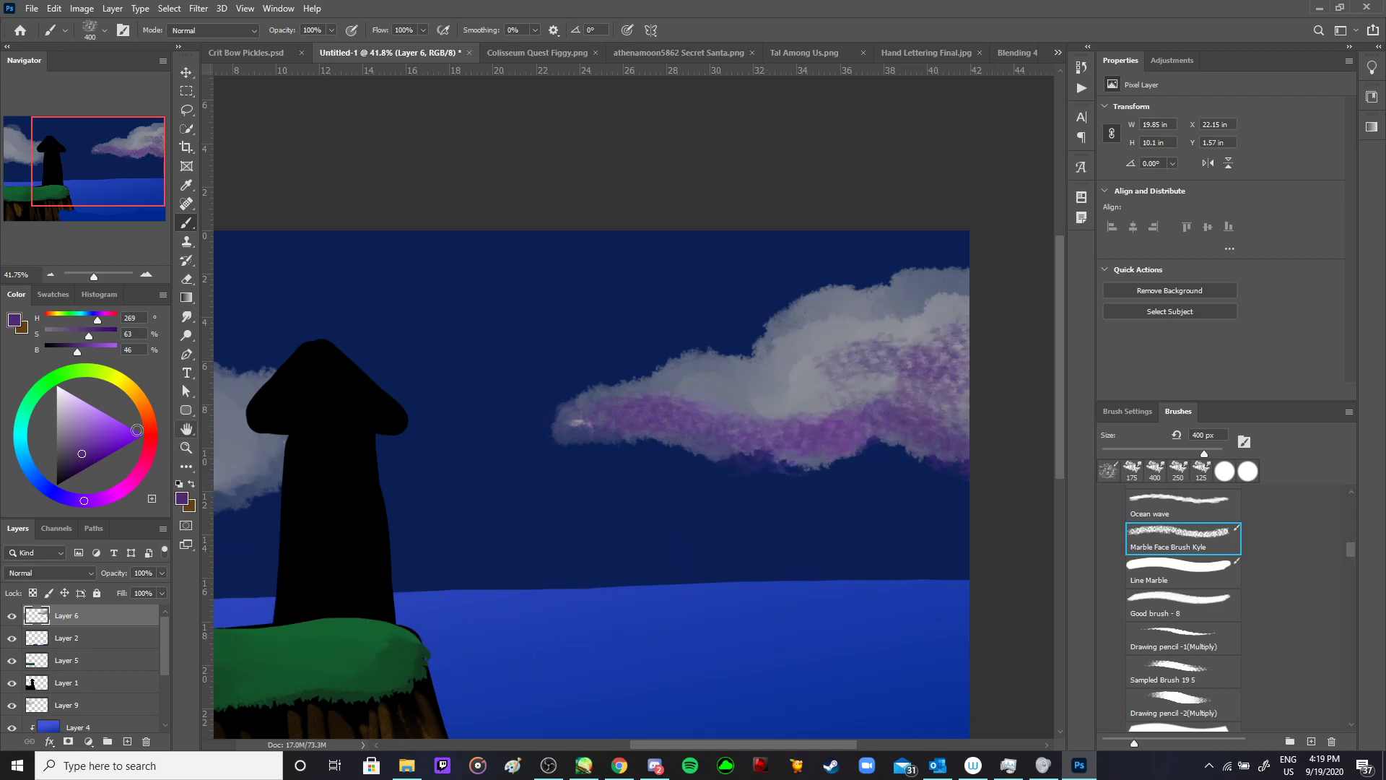
- Add pale lavender highlights across the cloud's middle, upper crest and left tip at 175 px
{"action": "left_click", "coordinate": [80, 430]}
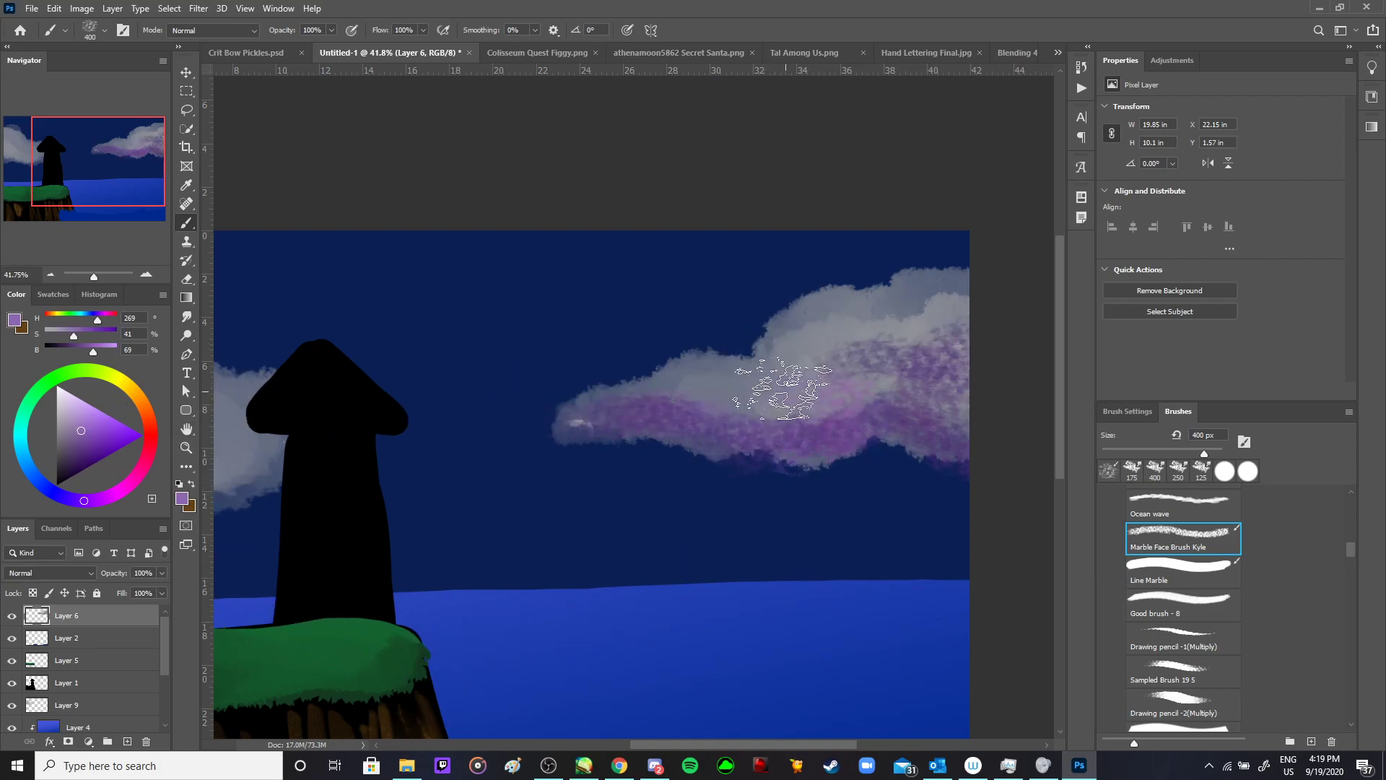
{"action": "left_click", "coordinate": [70, 394]}
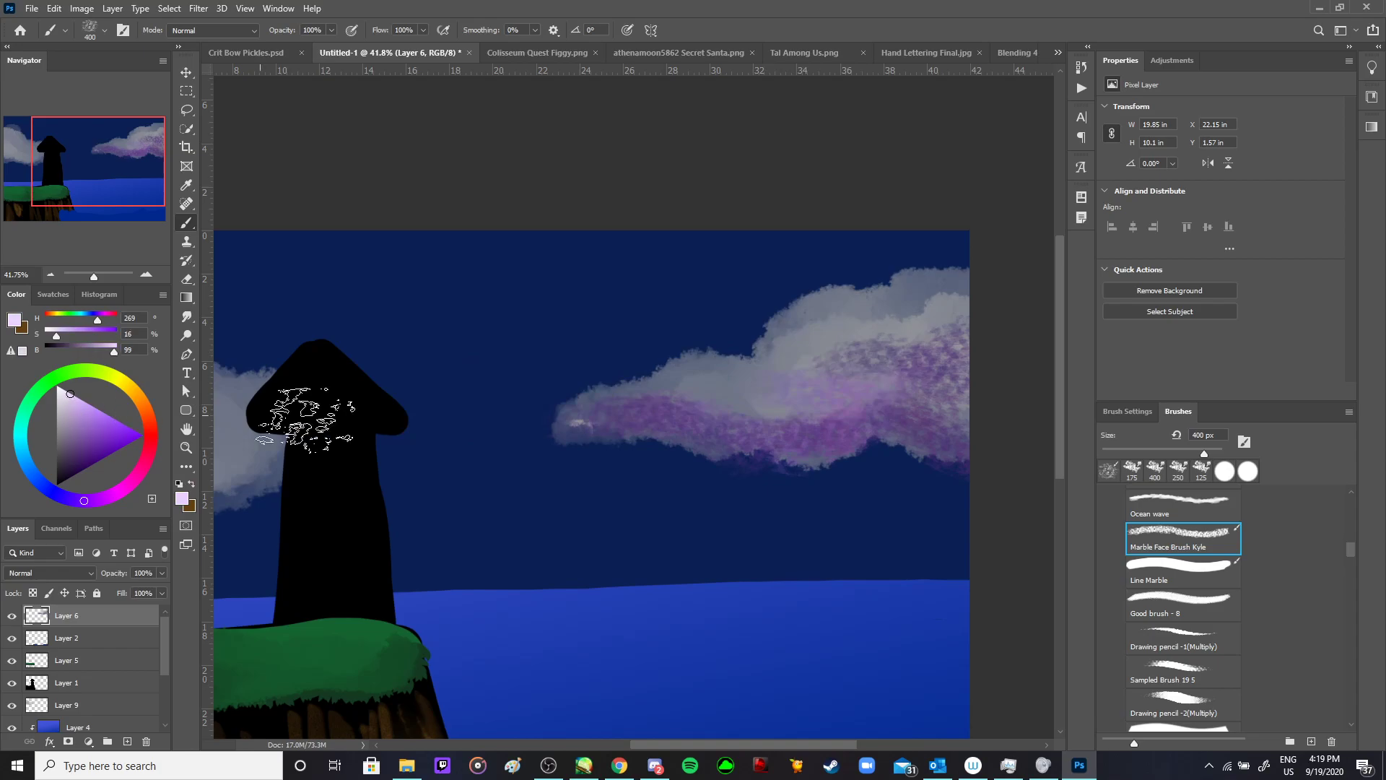
{"action": "mouse_move", "coordinate": [701, 382]}
{"action": "left_mouse_down"}
{"action": "mouse_move", "coordinate": [663, 387]}
{"action": "mouse_move", "coordinate": [722, 380]}
{"action": "mouse_move", "coordinate": [707, 404]}
{"action": "mouse_move", "coordinate": [816, 343]}
{"action": "mouse_move", "coordinate": [794, 329]}
{"action": "mouse_move", "coordinate": [776, 353]}
{"action": "mouse_move", "coordinate": [830, 318]}
{"action": "left_mouse_up"}
{"action": "key", "text": "bracketleft"}
{"action": "key", "text": "bracketleft"}
{"action": "key", "text": "bracketleft"}
{"action": "key", "text": "bracketleft"}
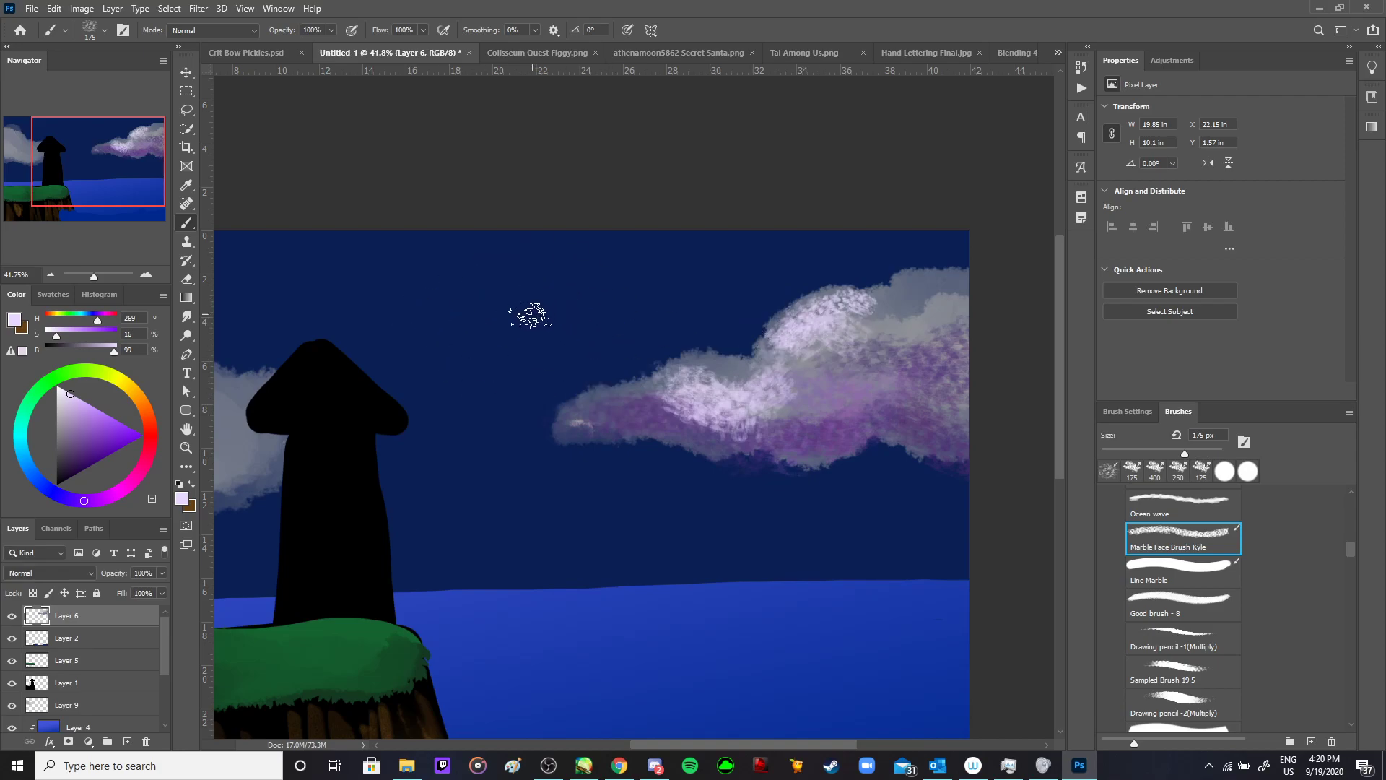
{"action": "left_click_drag", "start_coordinate": [803, 332], "coordinate": [873, 318]}
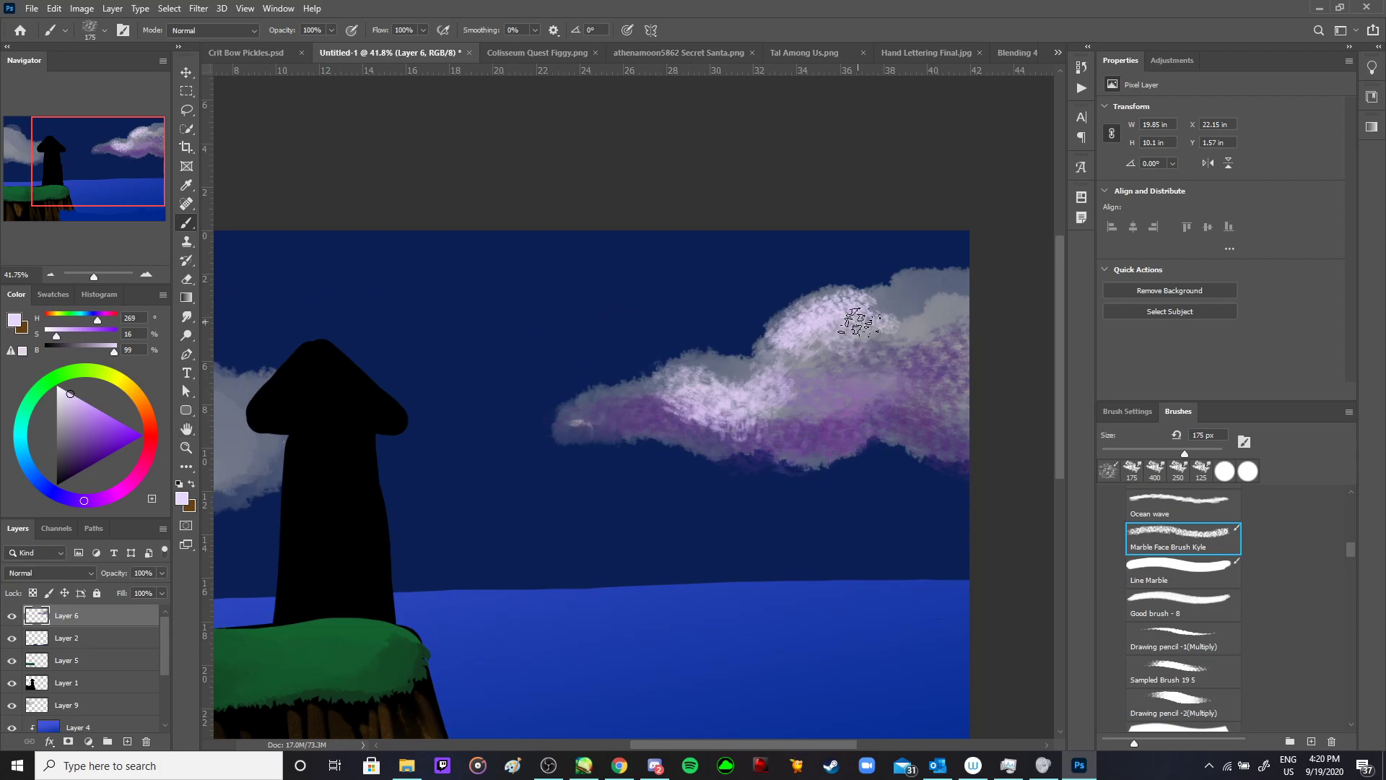
{"action": "mouse_move", "coordinate": [857, 321]}
{"action": "left_mouse_down"}
{"action": "mouse_move", "coordinate": [904, 287]}
{"action": "mouse_move", "coordinate": [947, 291]}
{"action": "mouse_move", "coordinate": [896, 325]}
{"action": "left_mouse_up"}
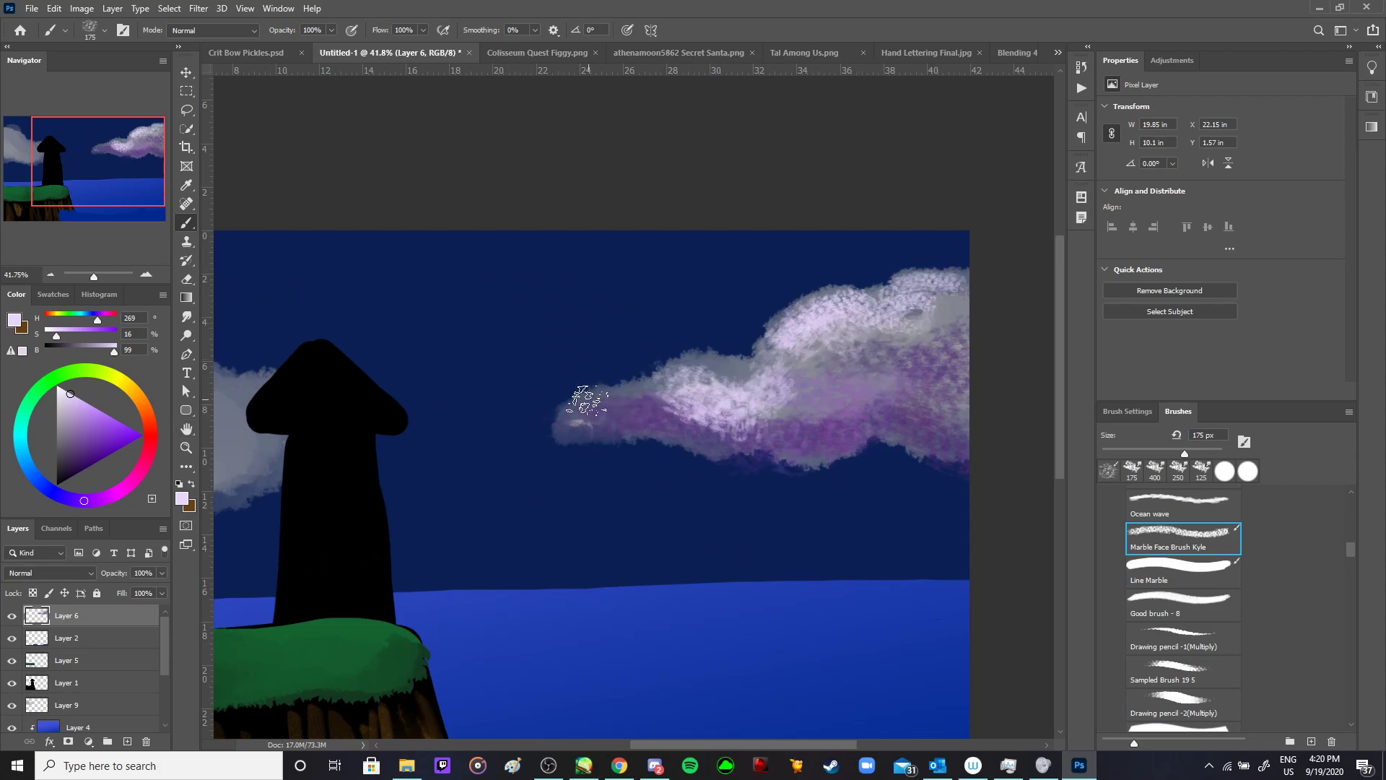
{"action": "left_click_drag", "start_coordinate": [585, 403], "coordinate": [693, 379]}
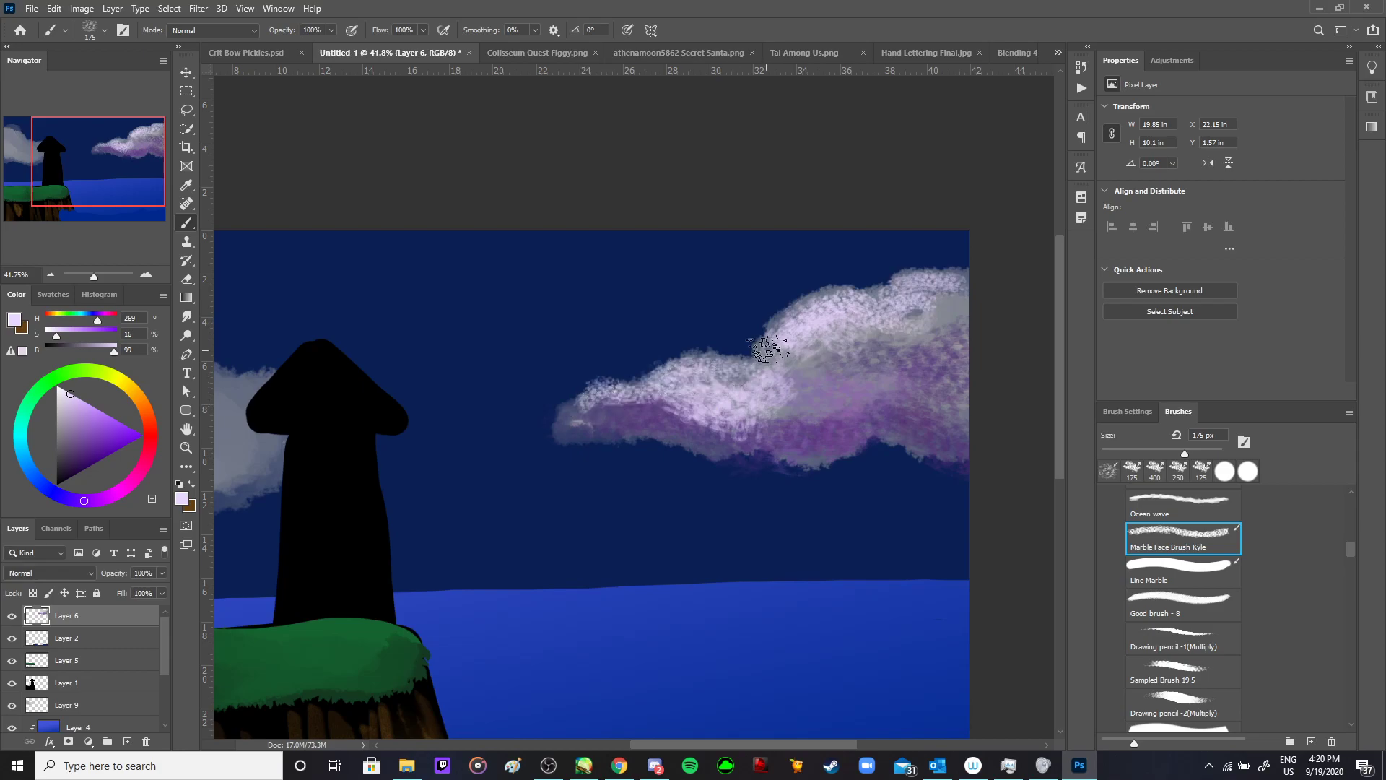
- Smudge the cloud's left tip, lavender band and lower purple area, shrinking the smudge to 125 px
{"action": "left_click", "coordinate": [188, 317]}
{"action": "mouse_move", "coordinate": [580, 406]}
{"action": "left_mouse_down"}
{"action": "mouse_move", "coordinate": [656, 399]}
{"action": "mouse_move", "coordinate": [713, 419]}
{"action": "left_mouse_up"}
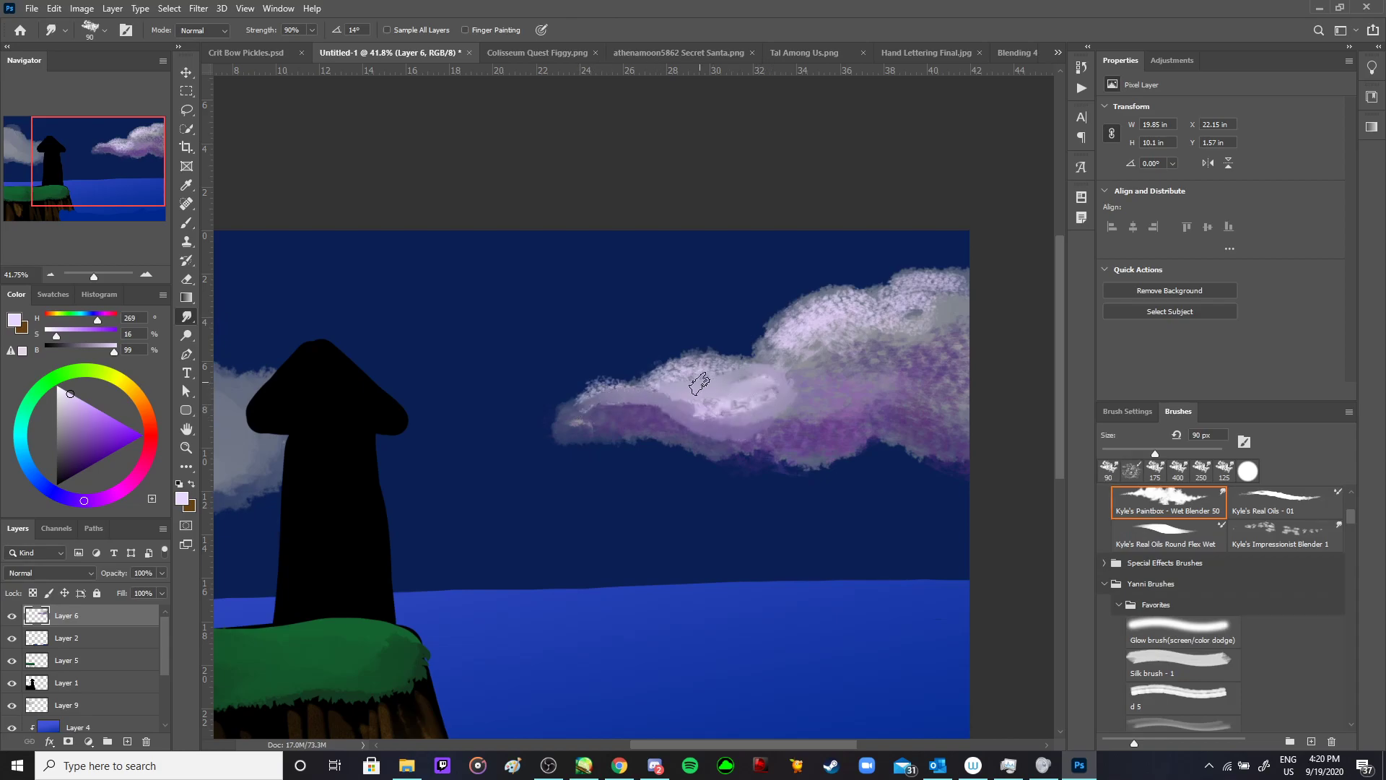
{"action": "mouse_move", "coordinate": [718, 382]}
{"action": "left_mouse_down"}
{"action": "mouse_move", "coordinate": [914, 356]}
{"action": "mouse_move", "coordinate": [781, 368]}
{"action": "mouse_move", "coordinate": [910, 320]}
{"action": "left_mouse_up"}
{"action": "key", "text": "bracketleft"}
{"action": "key", "text": "bracketleft"}
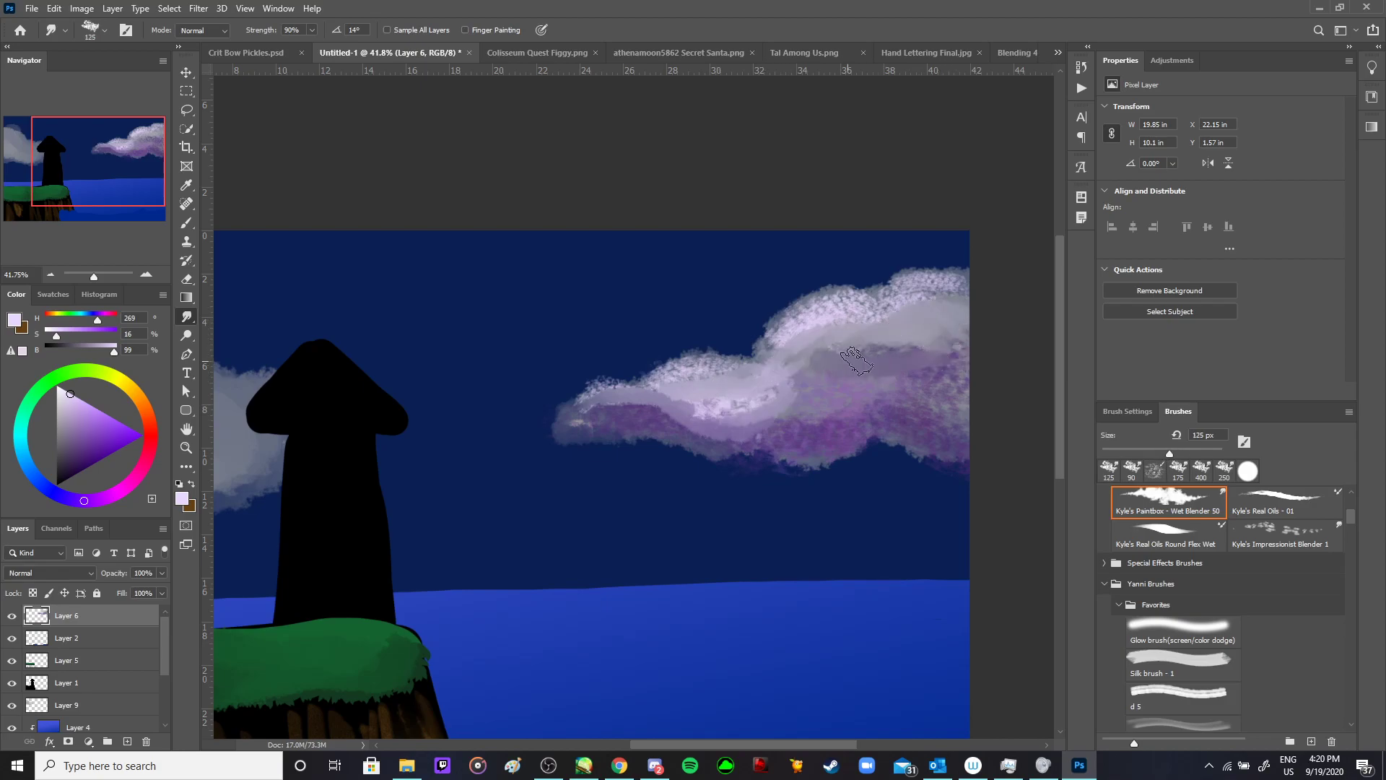
{"action": "mouse_move", "coordinate": [911, 430]}
{"action": "left_mouse_down"}
{"action": "mouse_move", "coordinate": [963, 427]}
{"action": "mouse_move", "coordinate": [658, 430]}
{"action": "left_mouse_up"}
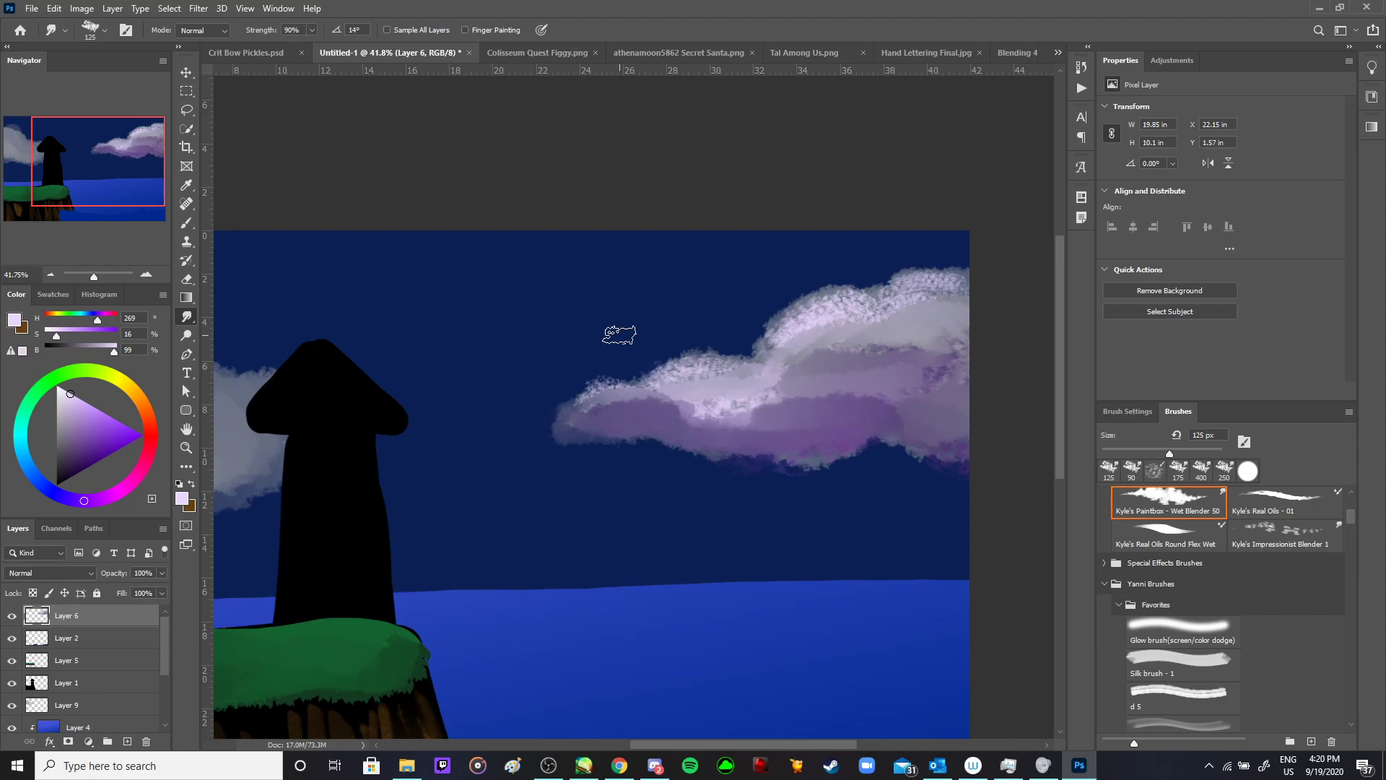
{"action": "left_click_drag", "start_coordinate": [415, 441], "coordinate": [513, 458]}
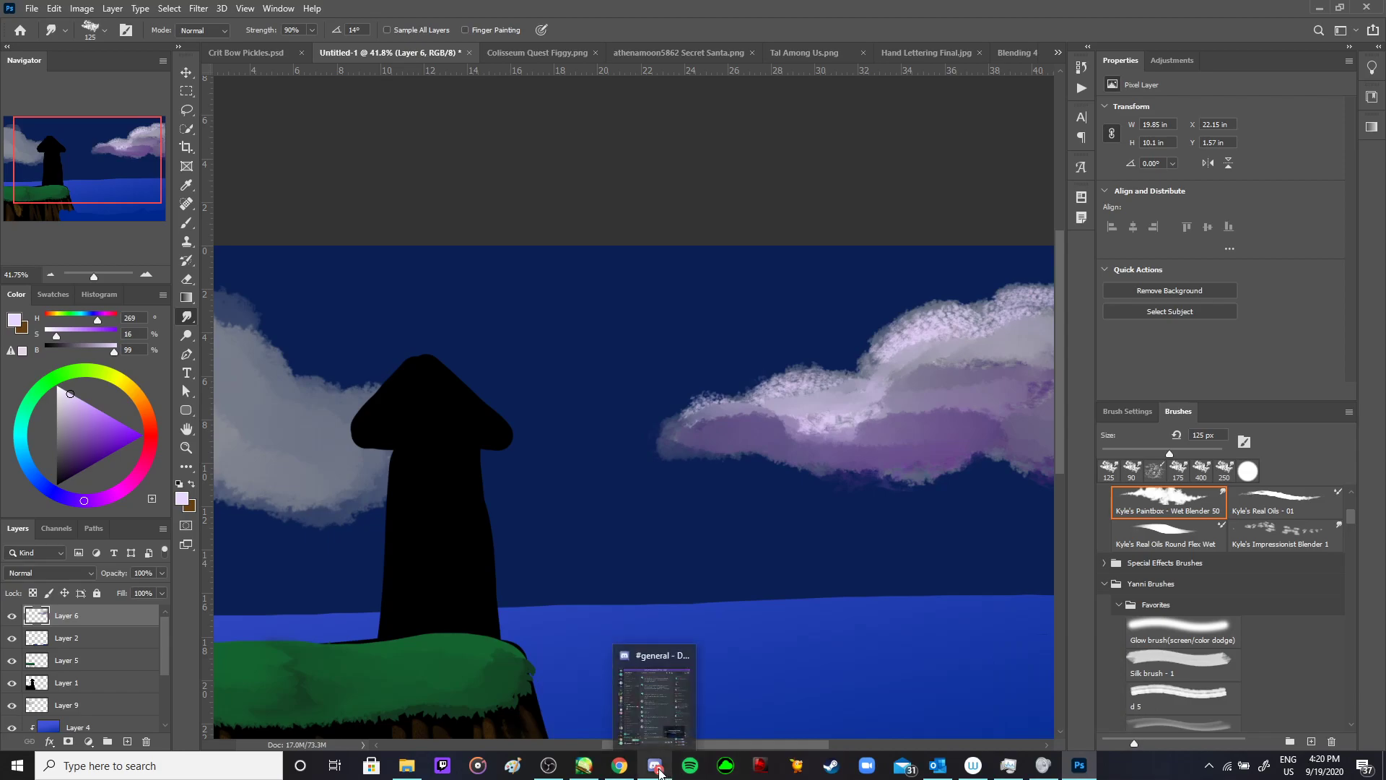
- Change Discord's live stream to share the PaintTool SAI window, then bring SAI to the front
{"action": "mouse_move", "coordinate": [958, 776]}
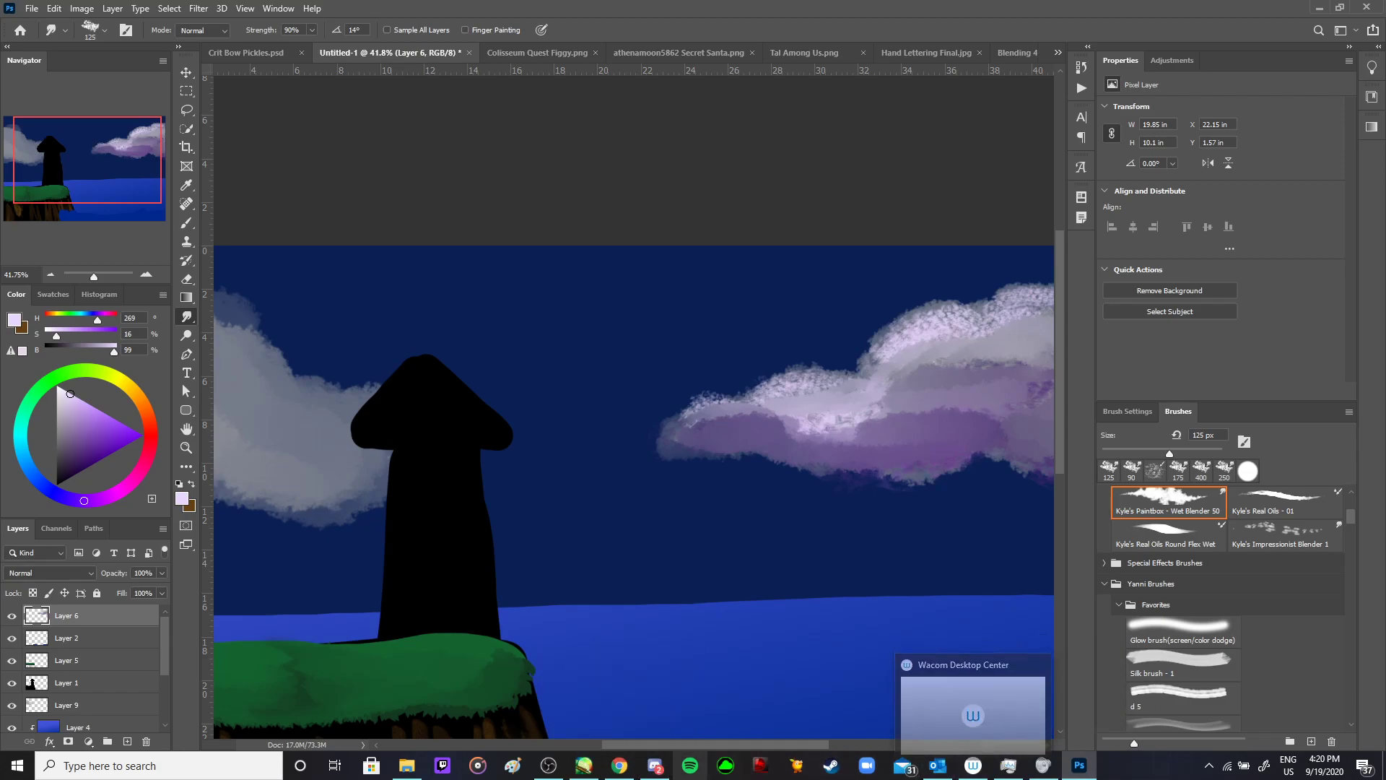
{"action": "left_click", "coordinate": [655, 766]}
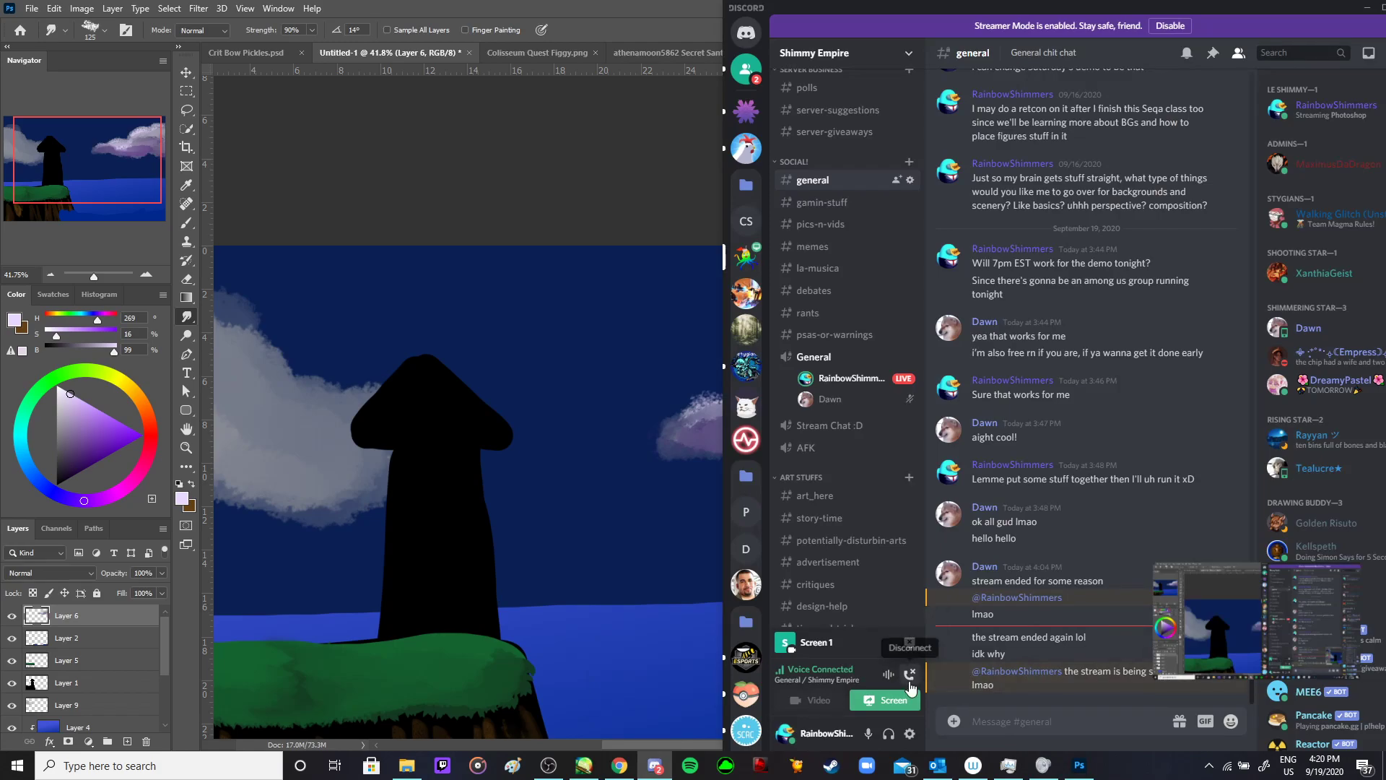
{"action": "right_click", "coordinate": [825, 643]}
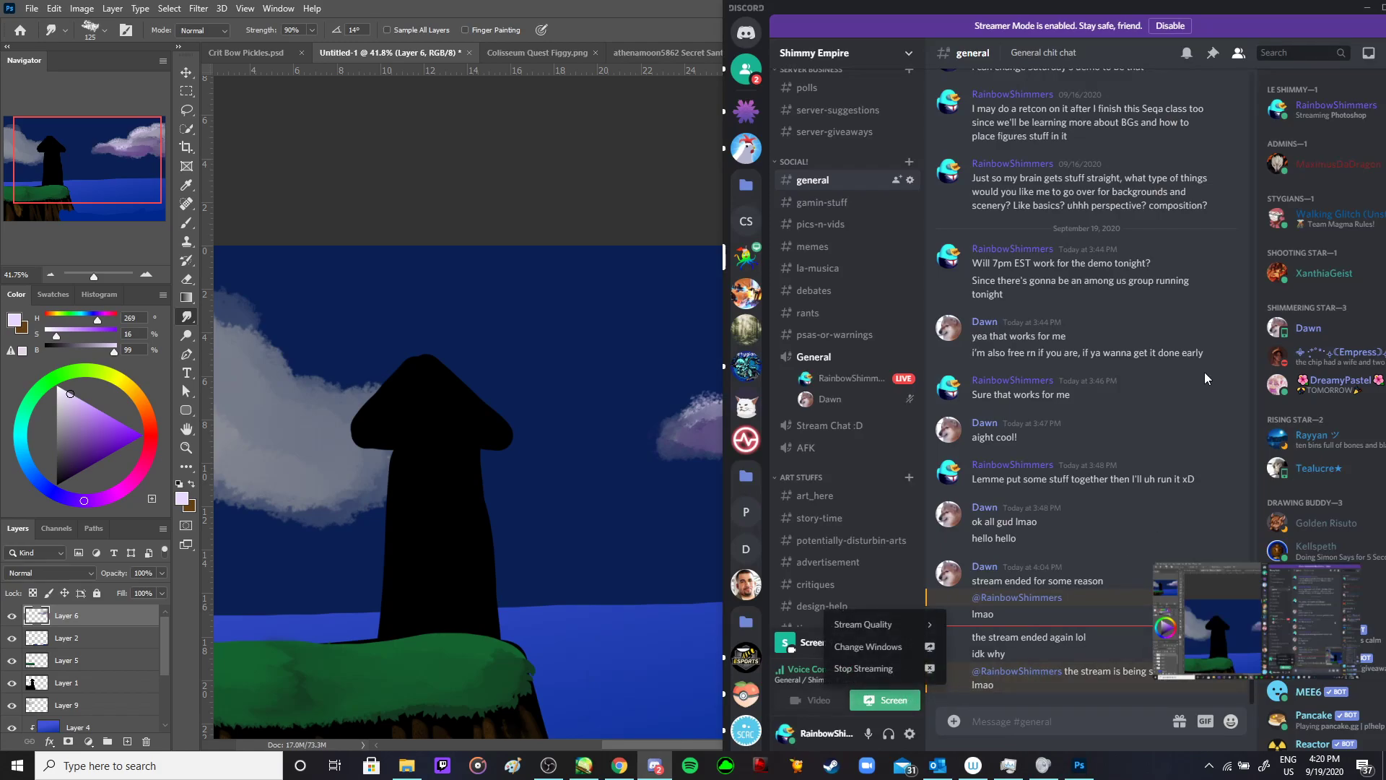
{"action": "left_click", "coordinate": [881, 648]}
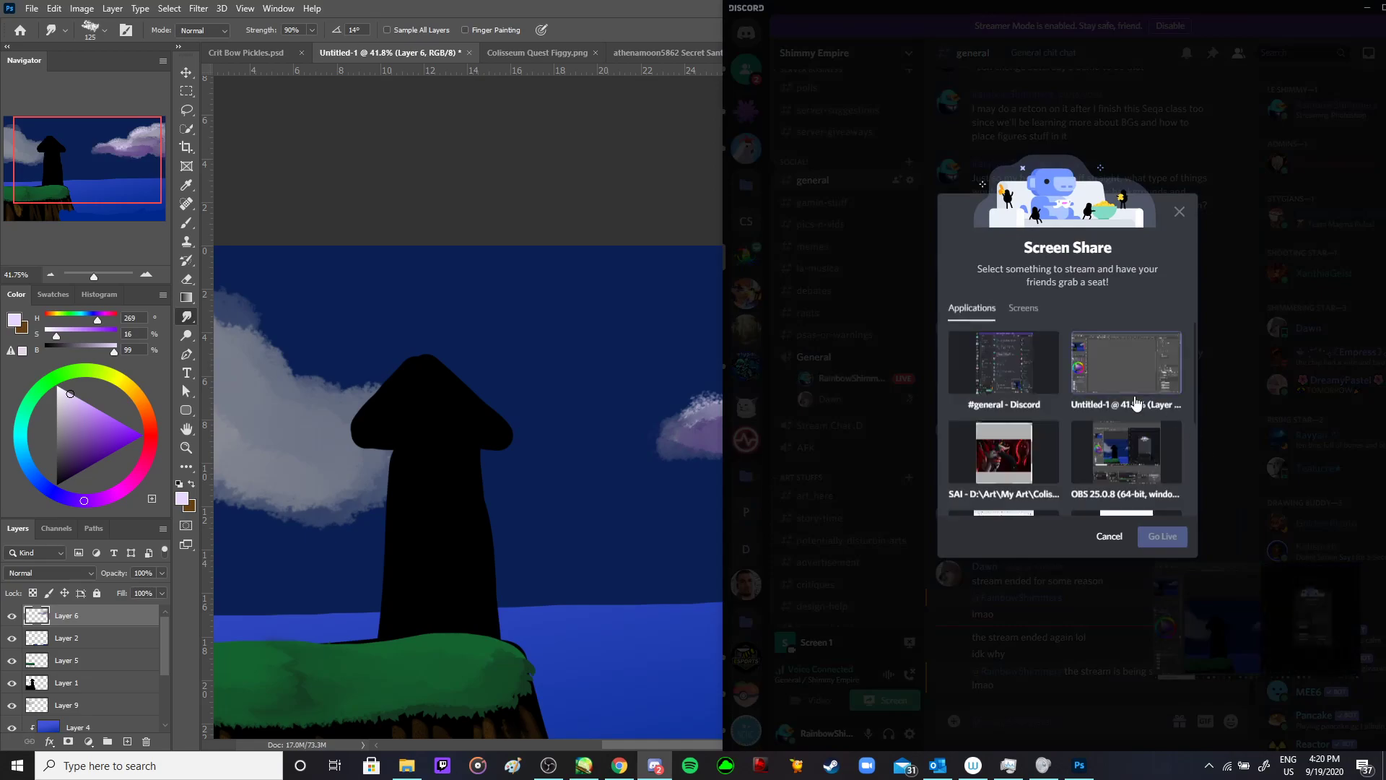
{"action": "scroll", "coordinate": [1098, 441], "scroll_direction": "down", "scroll_amount": 3}
{"action": "scroll", "coordinate": [1096, 444], "scroll_direction": "up", "scroll_amount": 3}
{"action": "left_click", "coordinate": [1003, 419]}
{"action": "left_click", "coordinate": [1162, 508]}
{"action": "key", "text": "alt+Tab"}
{"action": "key", "text": "Tab"}
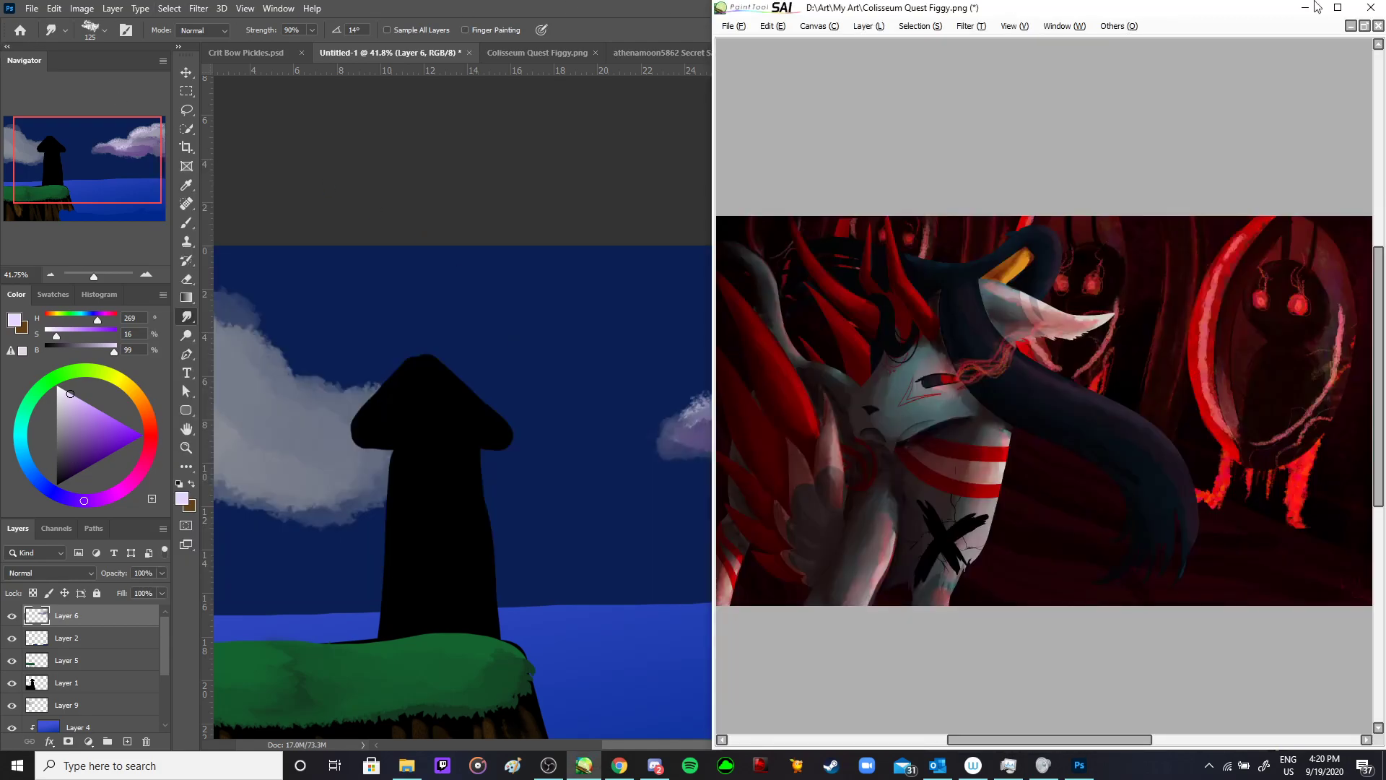
- Maximize SAI and close Colisseum Quest Figgy.png without saving
{"action": "left_click", "coordinate": [1337, 7]}
{"action": "left_click", "coordinate": [21, 26]}
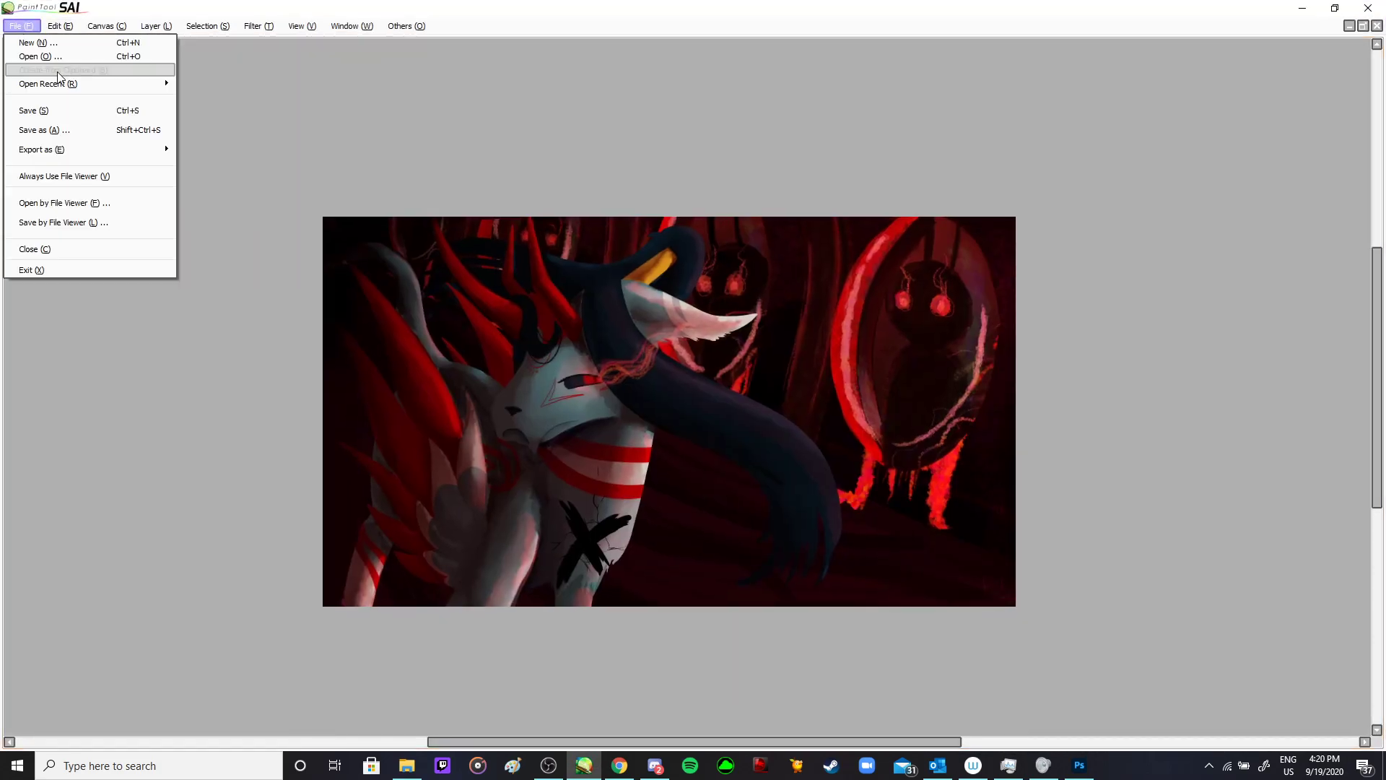
{"action": "left_click", "coordinate": [43, 251]}
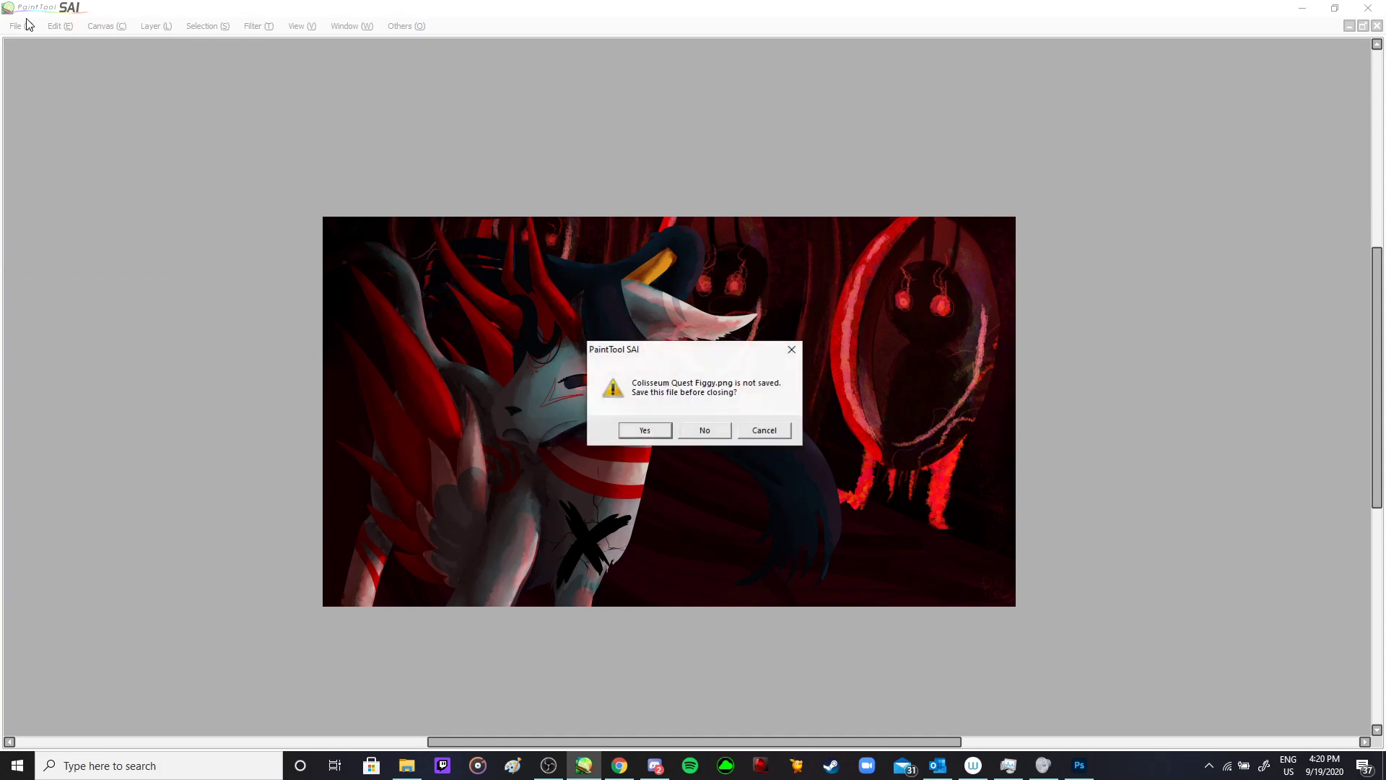
{"action": "left_click", "coordinate": [715, 431]}
- Create a new 8 × 10 inch, 300 pixel/inch canvas and rotate it 90° clockwise
{"action": "left_click", "coordinate": [20, 26]}
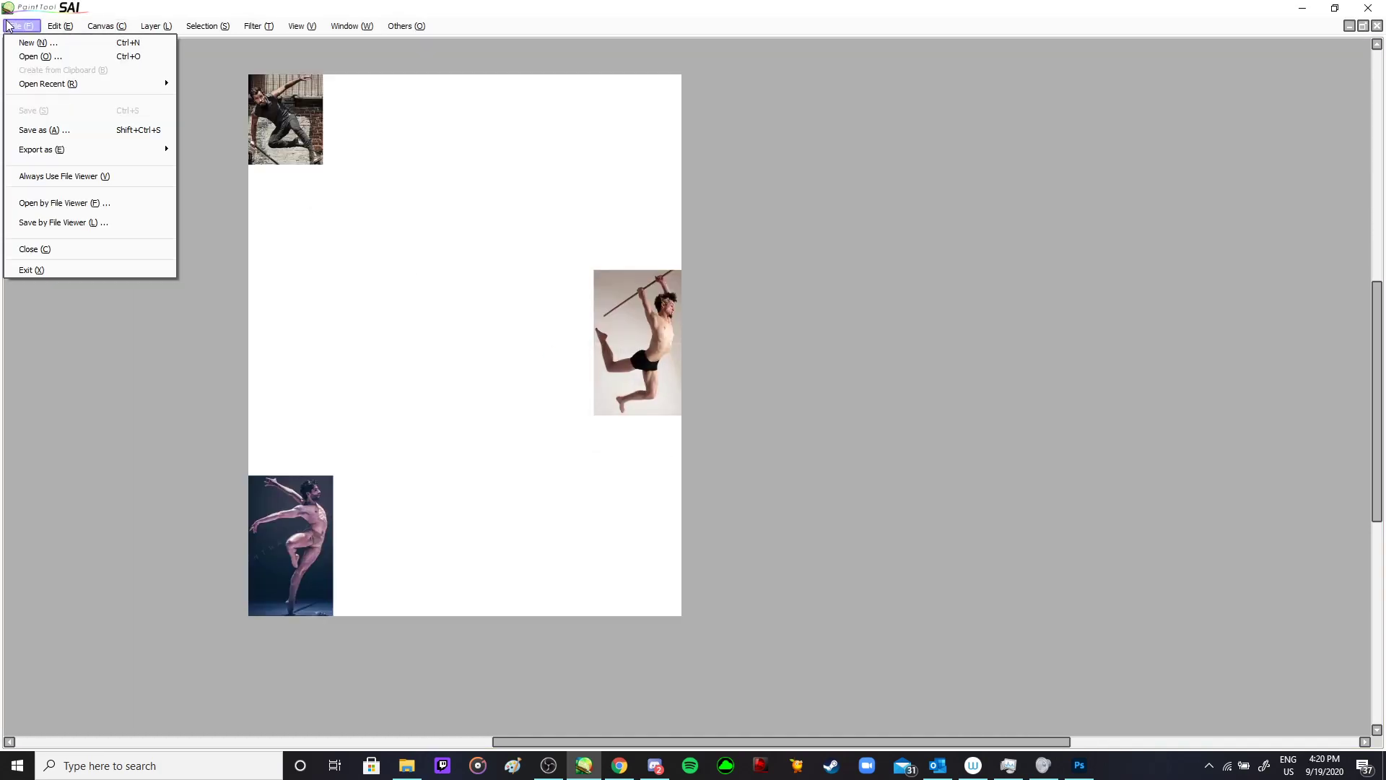
{"action": "left_click", "coordinate": [30, 45]}
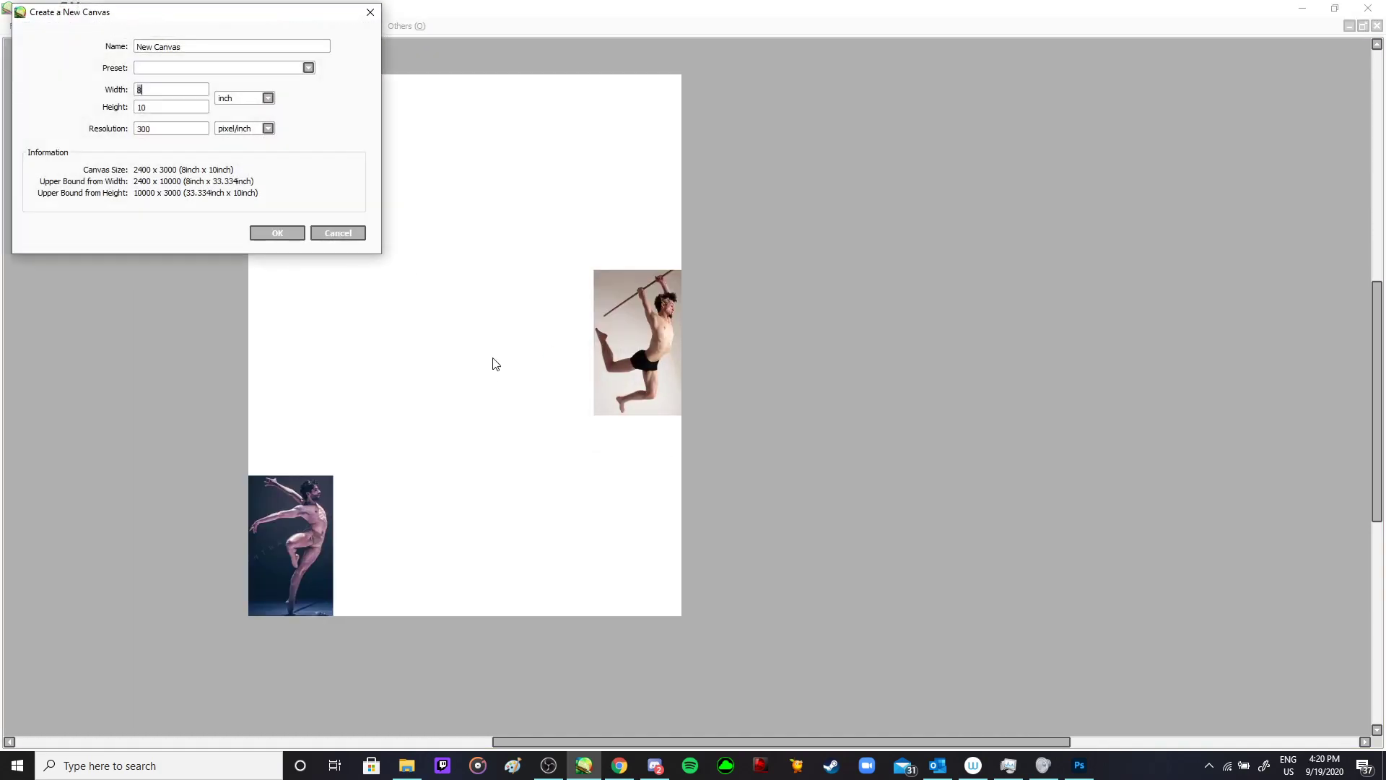
{"action": "left_click", "coordinate": [273, 231]}
{"action": "left_click", "coordinate": [127, 26]}
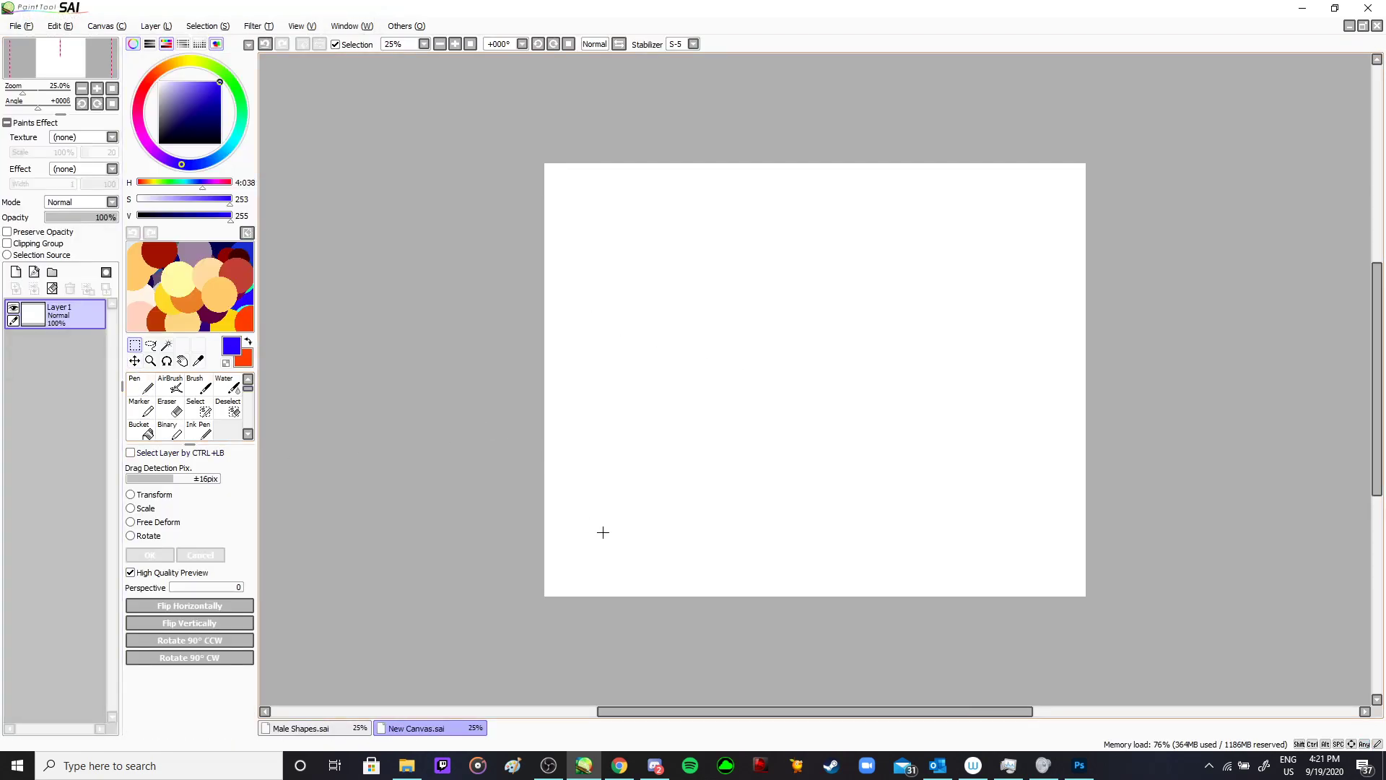
- Darken the colour to navy and switch to the regular Brush after undoing a trial airbrush stroke
{"action": "left_click", "coordinate": [170, 384]}
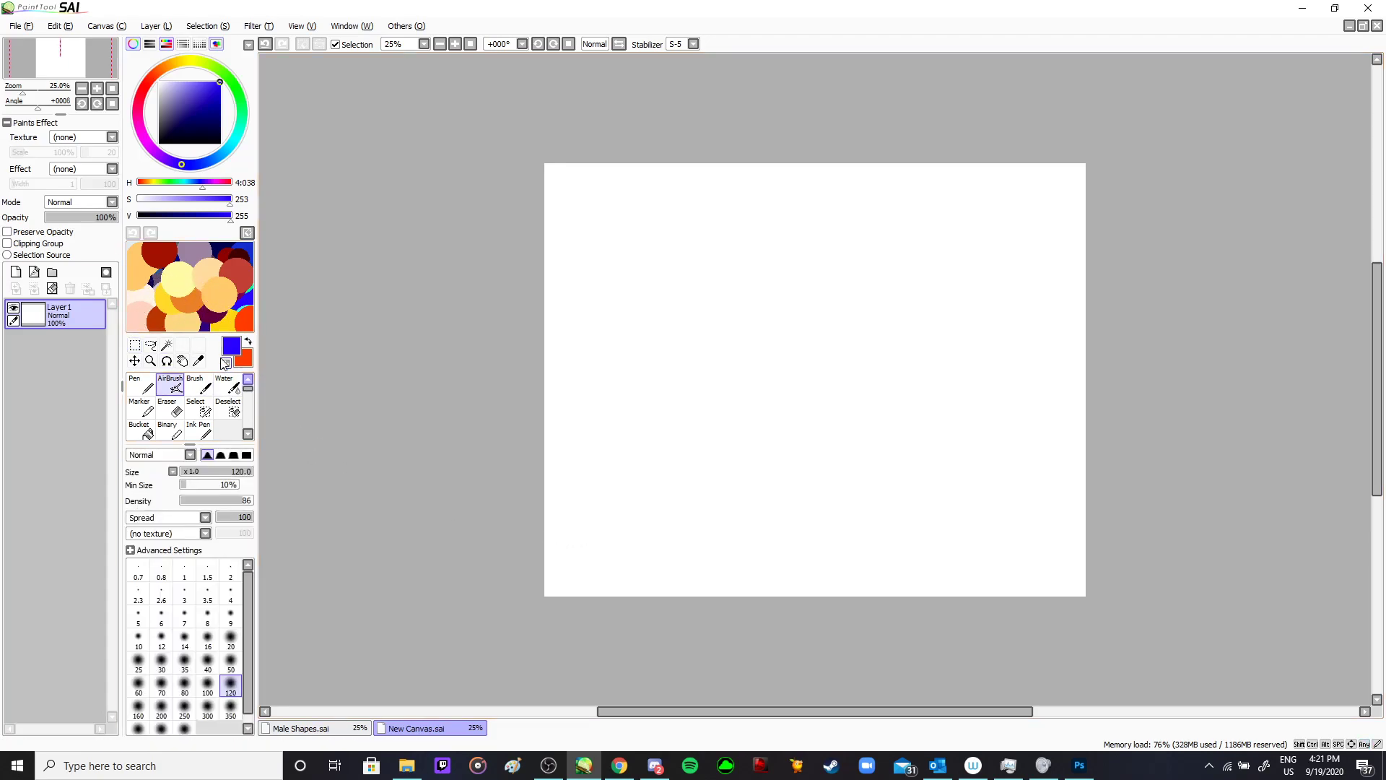
{"action": "left_click_drag", "start_coordinate": [184, 217], "coordinate": [157, 216]}
{"action": "mouse_move", "coordinate": [529, 460]}
{"action": "left_mouse_down"}
{"action": "mouse_move", "coordinate": [802, 484]}
{"action": "mouse_move", "coordinate": [794, 530]}
{"action": "left_mouse_up"}
{"action": "key", "text": "ctrl+z"}
{"action": "left_click", "coordinate": [146, 387]}
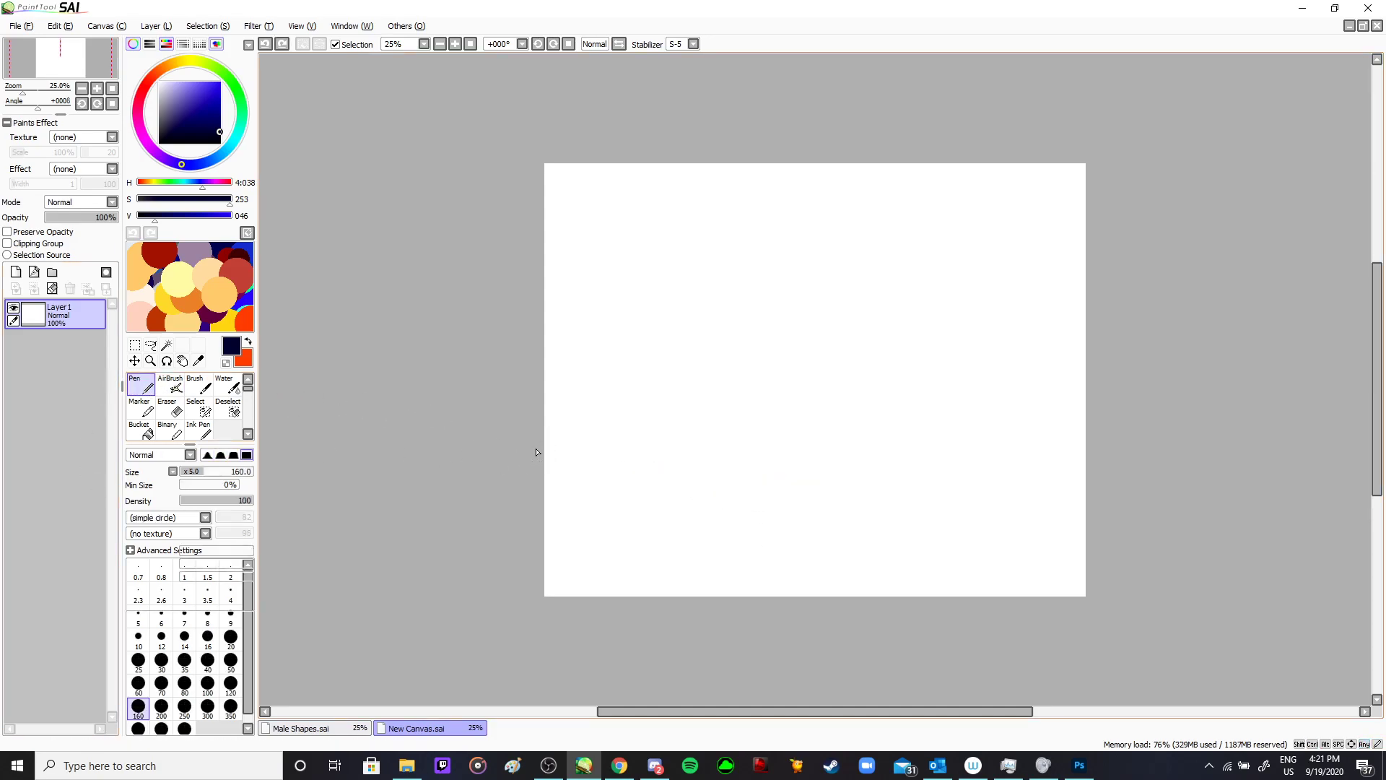
{"action": "key", "text": "b"}
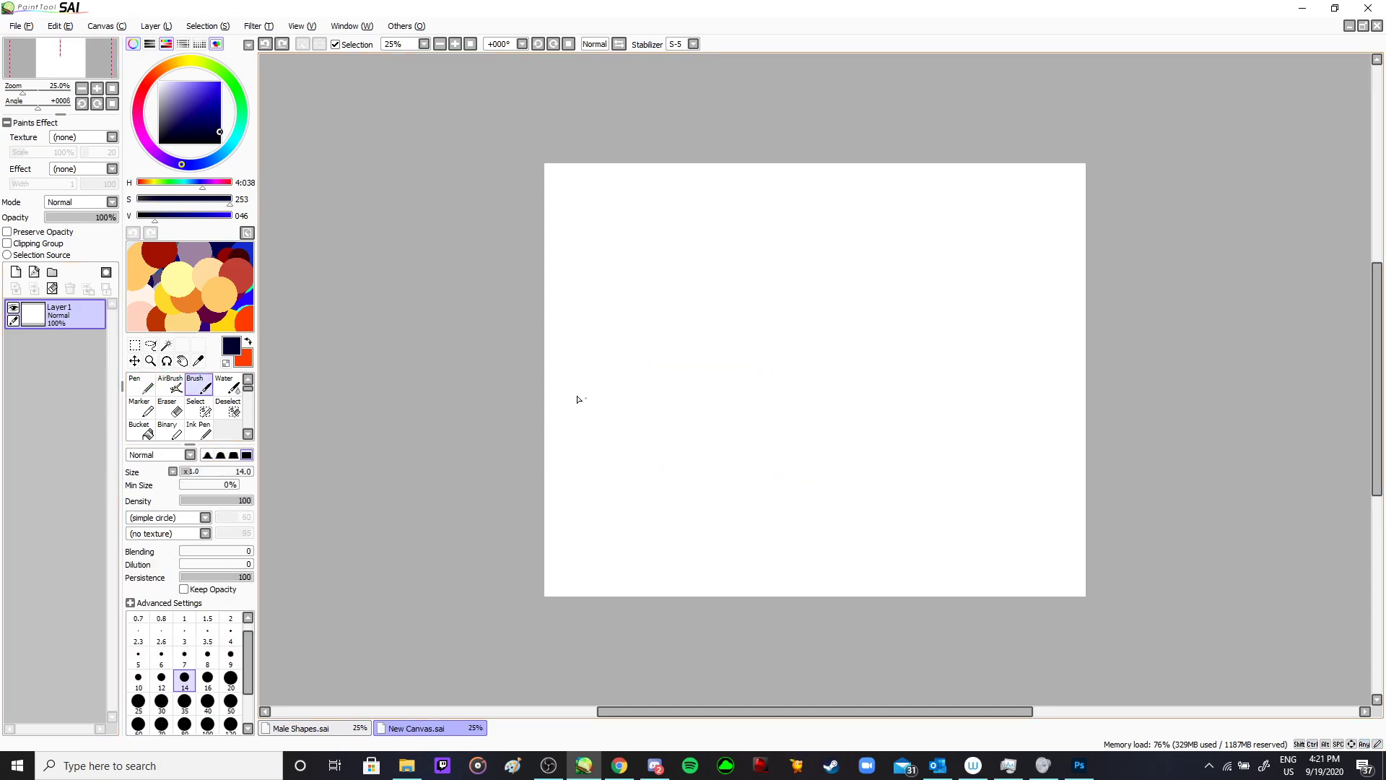
- Outline the cliff's top edge, underside and right side with the brush at size 70
{"action": "key", "text": "bracketright"}
{"action": "key", "text": "bracketright"}
{"action": "key", "text": "bracketright"}
{"action": "key", "text": "bracketright"}
{"action": "key", "text": "bracketright"}
{"action": "key", "text": "bracketright"}
{"action": "key", "text": "bracketright"}
{"action": "key", "text": "bracketright"}
{"action": "key", "text": "bracketright"}
{"action": "mouse_move", "coordinate": [508, 344]}
{"action": "left_mouse_down"}
{"action": "mouse_move", "coordinate": [774, 393]}
{"action": "mouse_move", "coordinate": [789, 408]}
{"action": "left_mouse_up"}
{"action": "key", "text": "ctrl+z"}
{"action": "mouse_move", "coordinate": [499, 387]}
{"action": "left_mouse_down"}
{"action": "mouse_move", "coordinate": [793, 457]}
{"action": "mouse_move", "coordinate": [784, 485]}
{"action": "mouse_move", "coordinate": [520, 433]}
{"action": "left_mouse_up"}
{"action": "left_click_drag", "start_coordinate": [798, 444], "coordinate": [794, 600]}
{"action": "left_click", "coordinate": [768, 531]}
{"action": "left_click_drag", "start_coordinate": [768, 531], "coordinate": [764, 596]}
- Fill the lower-left cliff with dark navy at brush size 500, undoing the extra tall stroke
{"action": "key", "text": "bracketright"}
{"action": "key", "text": "bracketright"}
{"action": "key", "text": "bracketright"}
{"action": "key", "text": "bracketright"}
{"action": "mouse_move", "coordinate": [572, 517]}
{"action": "left_mouse_down"}
{"action": "mouse_move", "coordinate": [584, 589]}
{"action": "mouse_move", "coordinate": [533, 537]}
{"action": "mouse_move", "coordinate": [566, 576]}
{"action": "mouse_move", "coordinate": [595, 534]}
{"action": "mouse_move", "coordinate": [545, 433]}
{"action": "mouse_move", "coordinate": [752, 475]}
{"action": "mouse_move", "coordinate": [777, 494]}
{"action": "mouse_move", "coordinate": [761, 611]}
{"action": "mouse_move", "coordinate": [778, 574]}
{"action": "mouse_move", "coordinate": [700, 532]}
{"action": "mouse_move", "coordinate": [614, 587]}
{"action": "mouse_move", "coordinate": [651, 515]}
{"action": "mouse_move", "coordinate": [723, 572]}
{"action": "mouse_move", "coordinate": [664, 554]}
{"action": "mouse_move", "coordinate": [674, 482]}
{"action": "mouse_move", "coordinate": [645, 491]}
{"action": "mouse_move", "coordinate": [685, 503]}
{"action": "mouse_move", "coordinate": [671, 543]}
{"action": "mouse_move", "coordinate": [640, 505]}
{"action": "left_mouse_up"}
{"action": "mouse_move", "coordinate": [814, 464]}
{"action": "left_mouse_down"}
{"action": "mouse_move", "coordinate": [802, 453]}
{"action": "mouse_move", "coordinate": [806, 571]}
{"action": "left_mouse_up"}
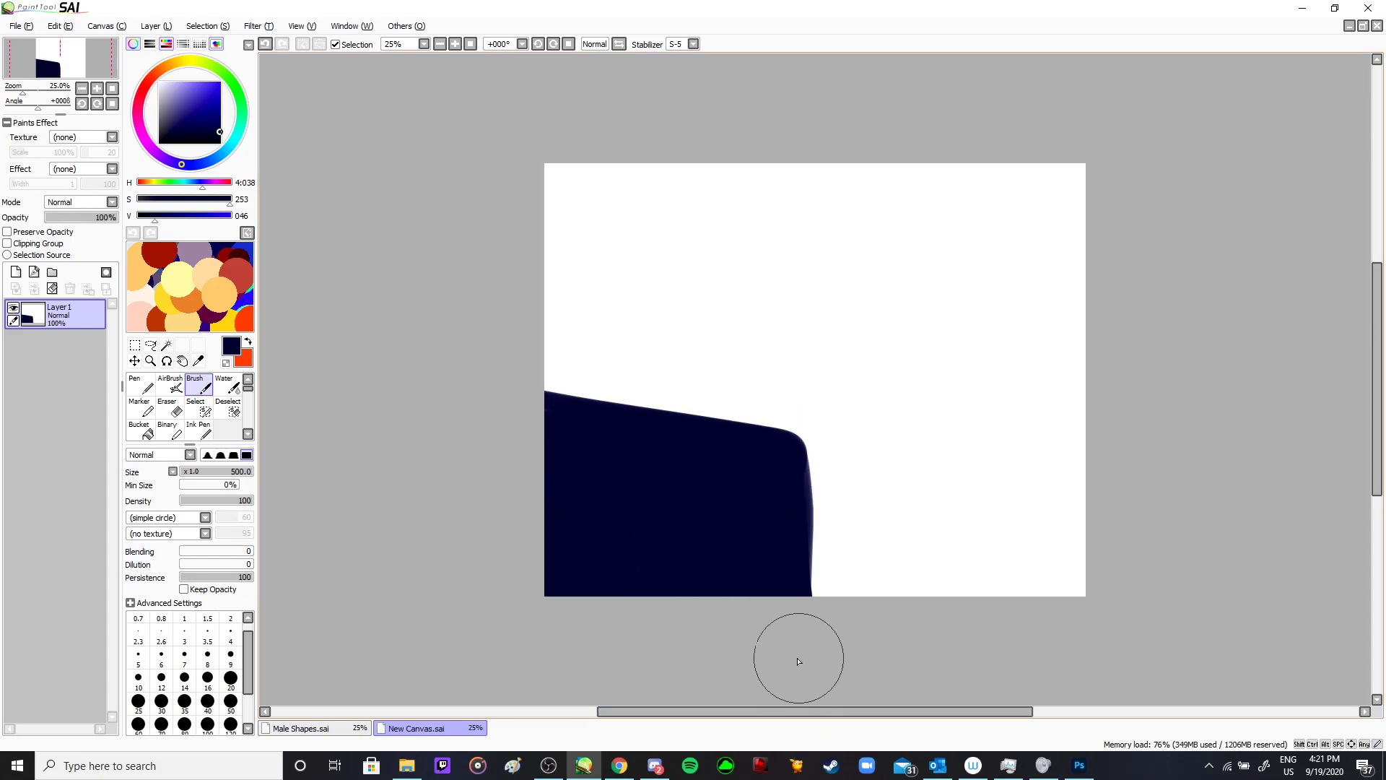
{"action": "mouse_move", "coordinate": [699, 279]}
{"action": "left_mouse_down"}
{"action": "mouse_move", "coordinate": [704, 411]}
{"action": "mouse_move", "coordinate": [727, 404]}
{"action": "left_mouse_up"}
{"action": "key", "text": "ctrl+z"}
{"action": "key", "text": "ctrl+z"}
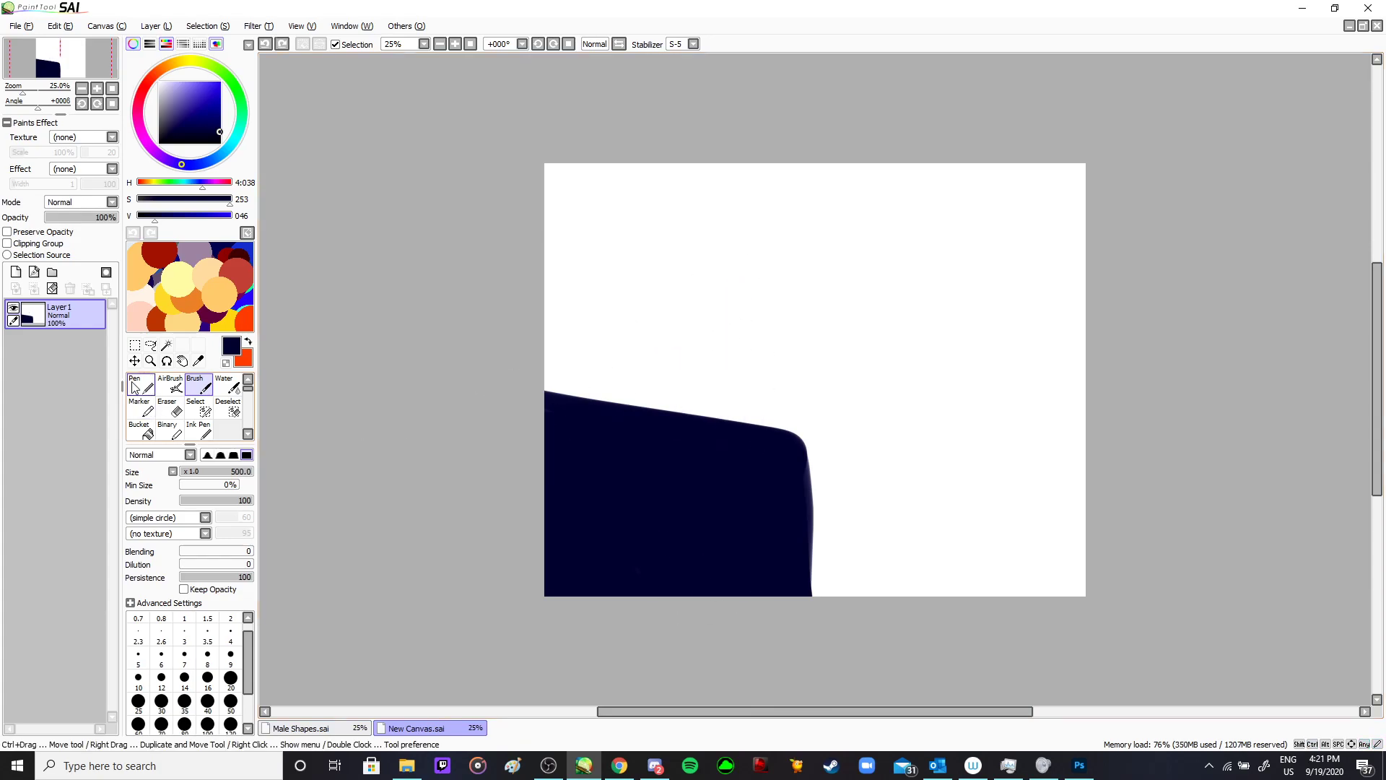
- Outline the tower's left and right sides with the Ink Pen, redrawing the curved right side straighter
{"action": "left_click", "coordinate": [171, 383]}
{"action": "mouse_move", "coordinate": [708, 289]}
{"action": "left_mouse_down"}
{"action": "mouse_move", "coordinate": [693, 393]}
{"action": "mouse_move", "coordinate": [696, 333]}
{"action": "mouse_move", "coordinate": [693, 442]}
{"action": "mouse_move", "coordinate": [706, 307]}
{"action": "mouse_move", "coordinate": [695, 428]}
{"action": "mouse_move", "coordinate": [705, 335]}
{"action": "mouse_move", "coordinate": [693, 344]}
{"action": "mouse_move", "coordinate": [694, 420]}
{"action": "mouse_move", "coordinate": [695, 288]}
{"action": "mouse_move", "coordinate": [680, 468]}
{"action": "mouse_move", "coordinate": [697, 298]}
{"action": "mouse_move", "coordinate": [685, 406]}
{"action": "left_mouse_up"}
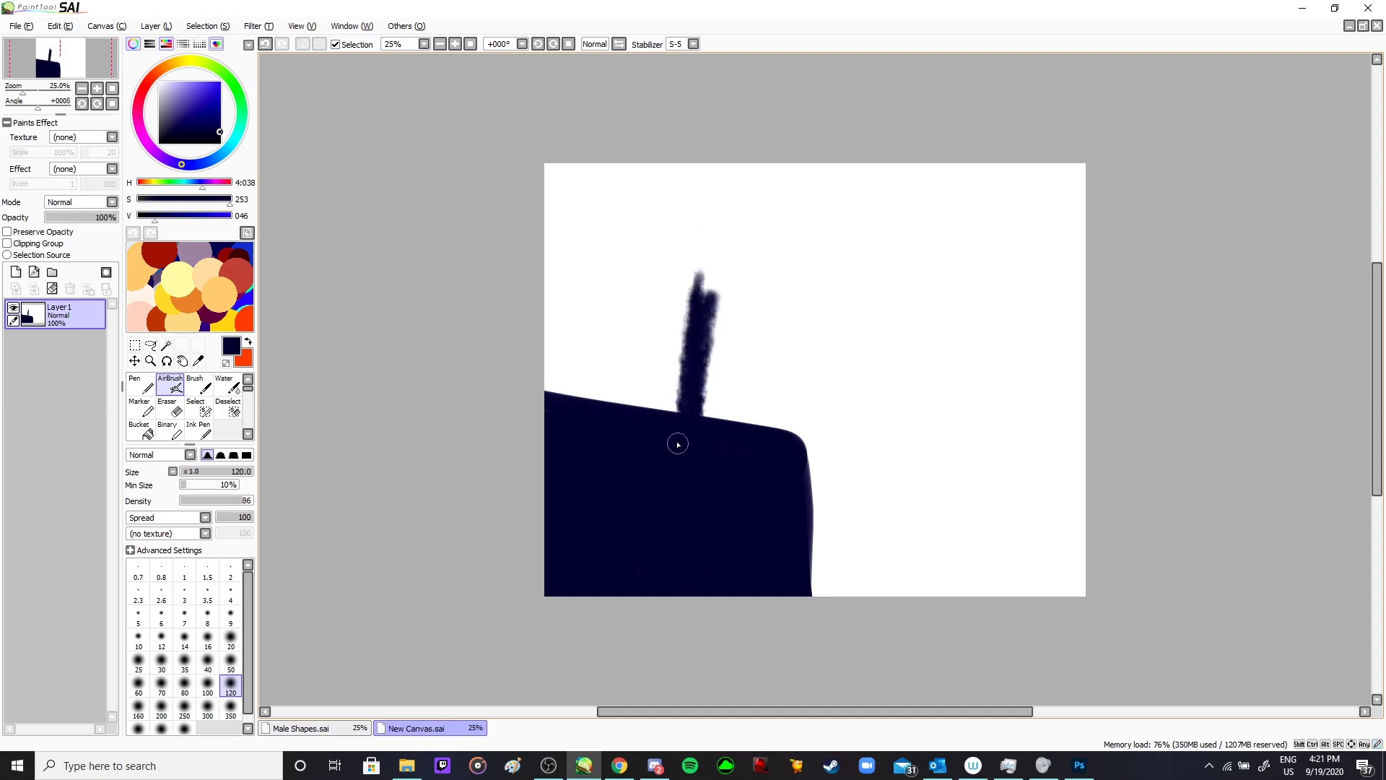
{"action": "key", "text": "e"}
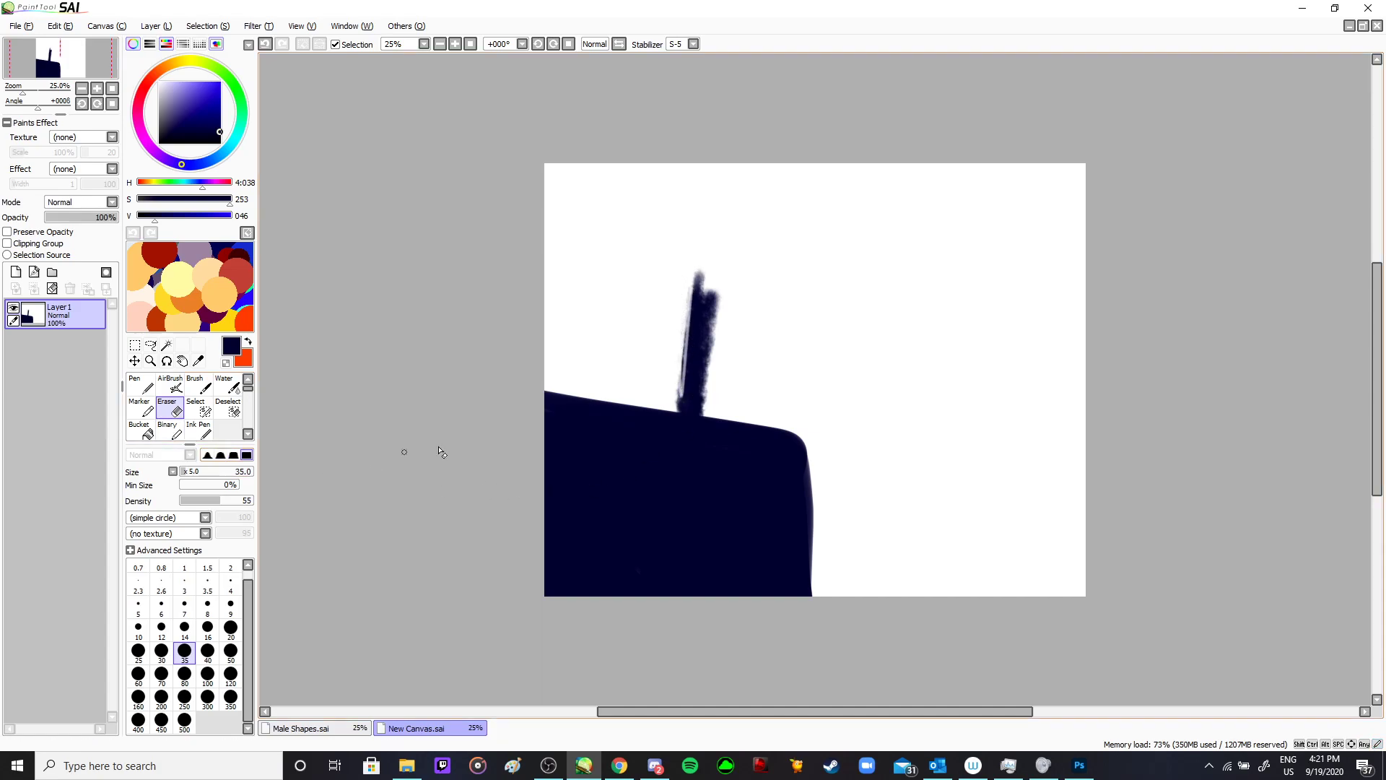
{"action": "key", "text": "n"}
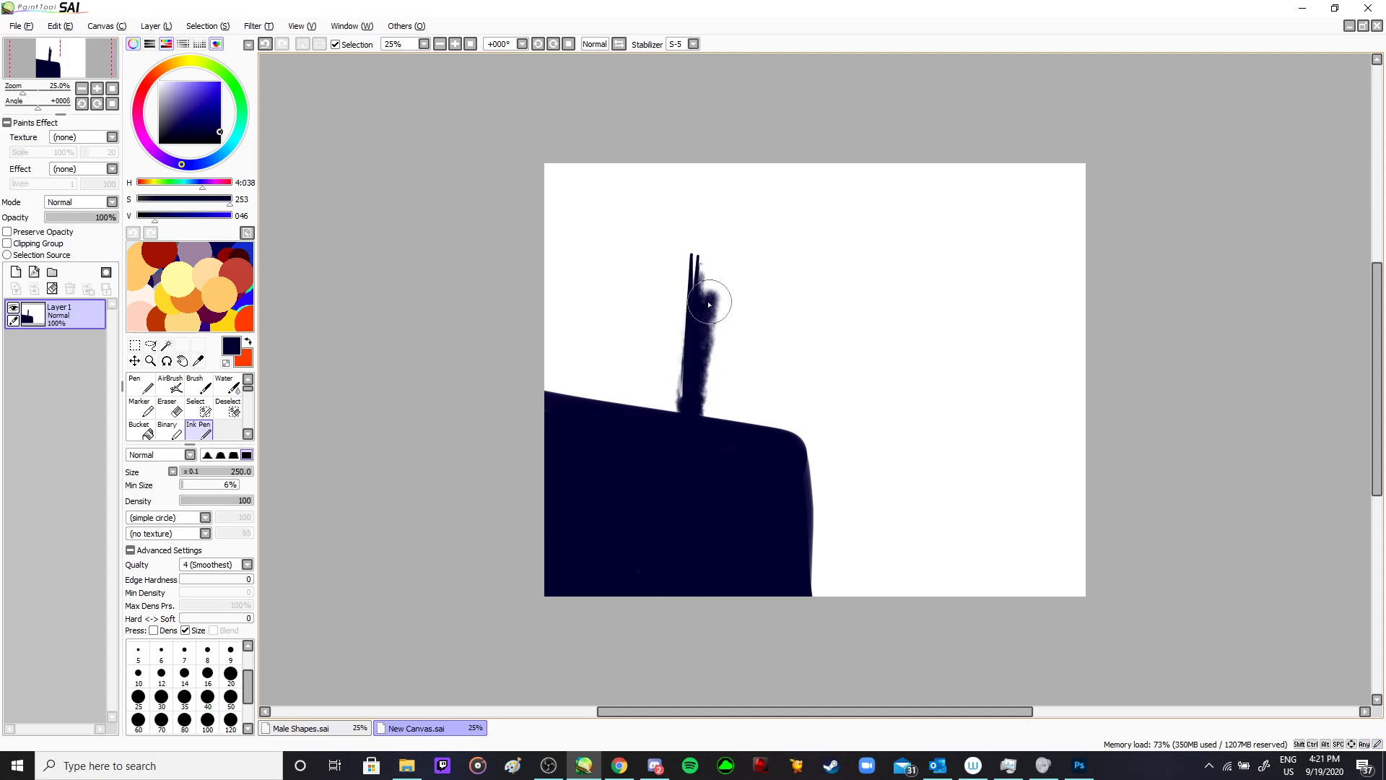
{"action": "left_click_drag", "start_coordinate": [690, 248], "coordinate": [679, 490]}
{"action": "mouse_move", "coordinate": [777, 255]}
{"action": "left_mouse_down"}
{"action": "mouse_move", "coordinate": [731, 527]}
{"action": "mouse_move", "coordinate": [746, 353]}
{"action": "left_mouse_up"}
{"action": "key", "text": "ctrl+z"}
{"action": "left_click_drag", "start_coordinate": [753, 263], "coordinate": [742, 409]}
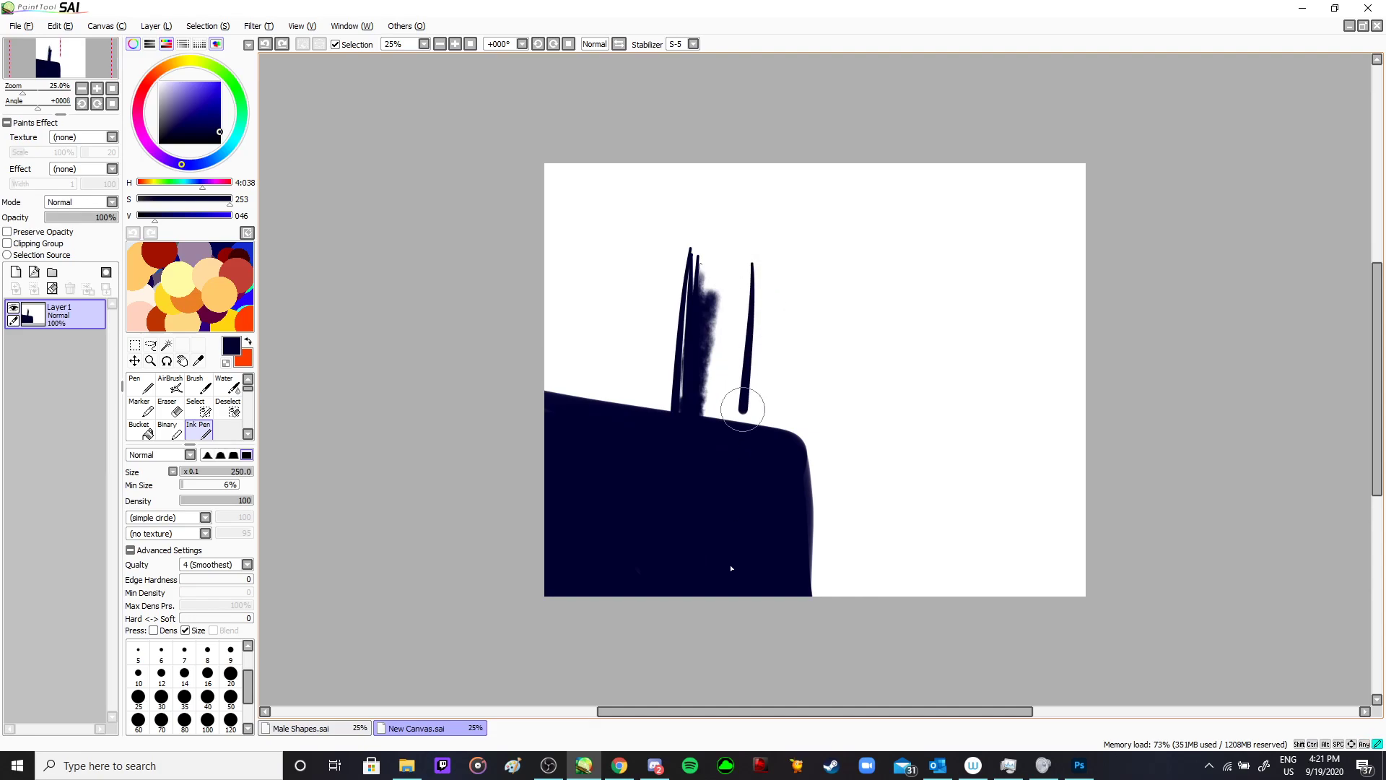
- Undo a Bucket fill that flooded the canvas, then paint the tower solid dark with a size-500 Ink Pen
{"action": "key", "text": "g"}
{"action": "left_click", "coordinate": [713, 356]}
{"action": "key", "text": "ctrl+z"}
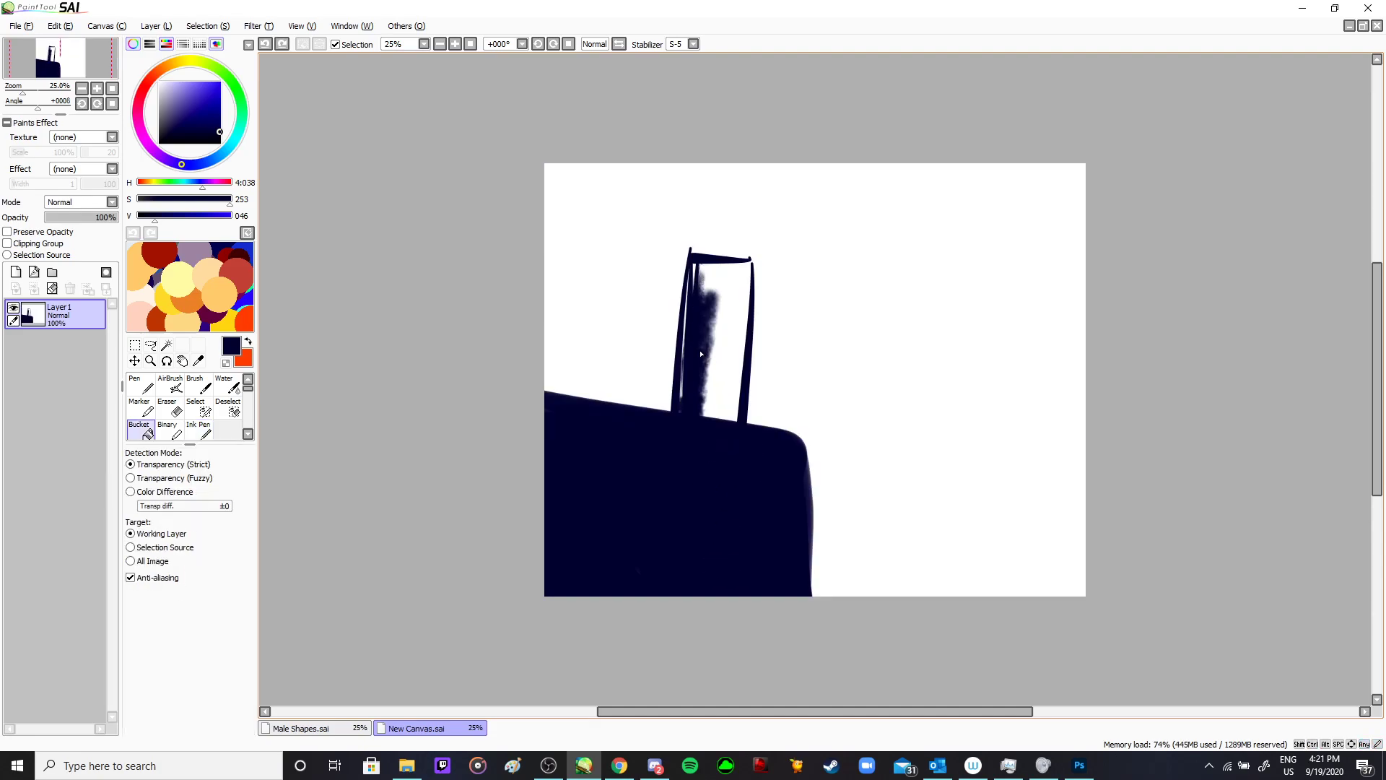
{"action": "key", "text": "n"}
{"action": "key", "text": "bracketright"}
{"action": "key", "text": "bracketright"}
{"action": "key", "text": "bracketright"}
{"action": "mouse_move", "coordinate": [733, 237]}
{"action": "left_mouse_down"}
{"action": "mouse_move", "coordinate": [696, 462]}
{"action": "mouse_move", "coordinate": [676, 494]}
{"action": "left_mouse_up"}
{"action": "mouse_move", "coordinate": [708, 326]}
{"action": "left_mouse_down"}
{"action": "mouse_move", "coordinate": [705, 248]}
{"action": "mouse_move", "coordinate": [705, 414]}
{"action": "mouse_move", "coordinate": [707, 261]}
{"action": "mouse_move", "coordinate": [658, 246]}
{"action": "mouse_move", "coordinate": [751, 195]}
{"action": "mouse_move", "coordinate": [730, 296]}
{"action": "mouse_move", "coordinate": [712, 234]}
{"action": "mouse_move", "coordinate": [729, 216]}
{"action": "mouse_move", "coordinate": [686, 238]}
{"action": "mouse_move", "coordinate": [737, 247]}
{"action": "mouse_move", "coordinate": [699, 258]}
{"action": "mouse_move", "coordinate": [742, 263]}
{"action": "mouse_move", "coordinate": [661, 302]}
{"action": "left_mouse_up"}
- On a new Layer2, paint dark vivid blue wave strokes along the cliff's base
{"action": "left_click", "coordinate": [16, 272]}
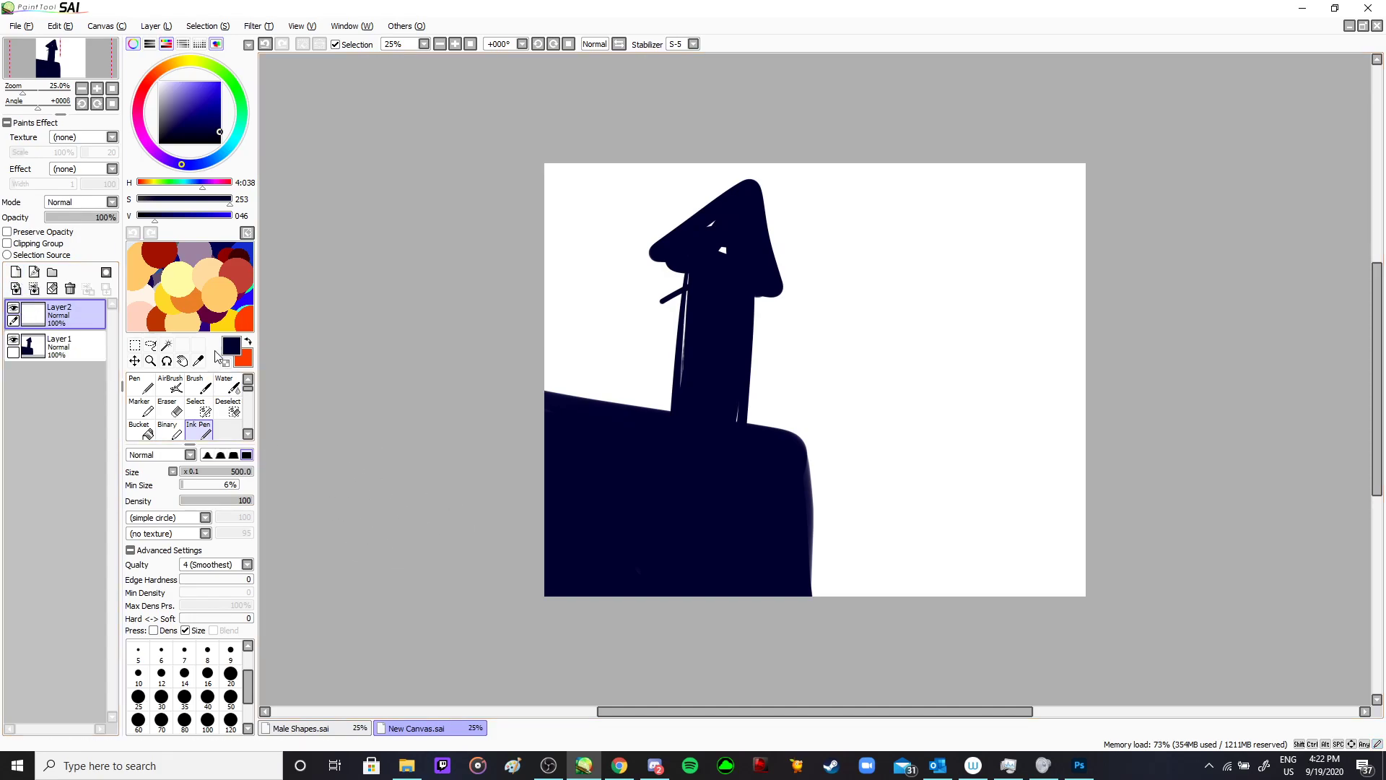
{"action": "right_click", "coordinate": [200, 302]}
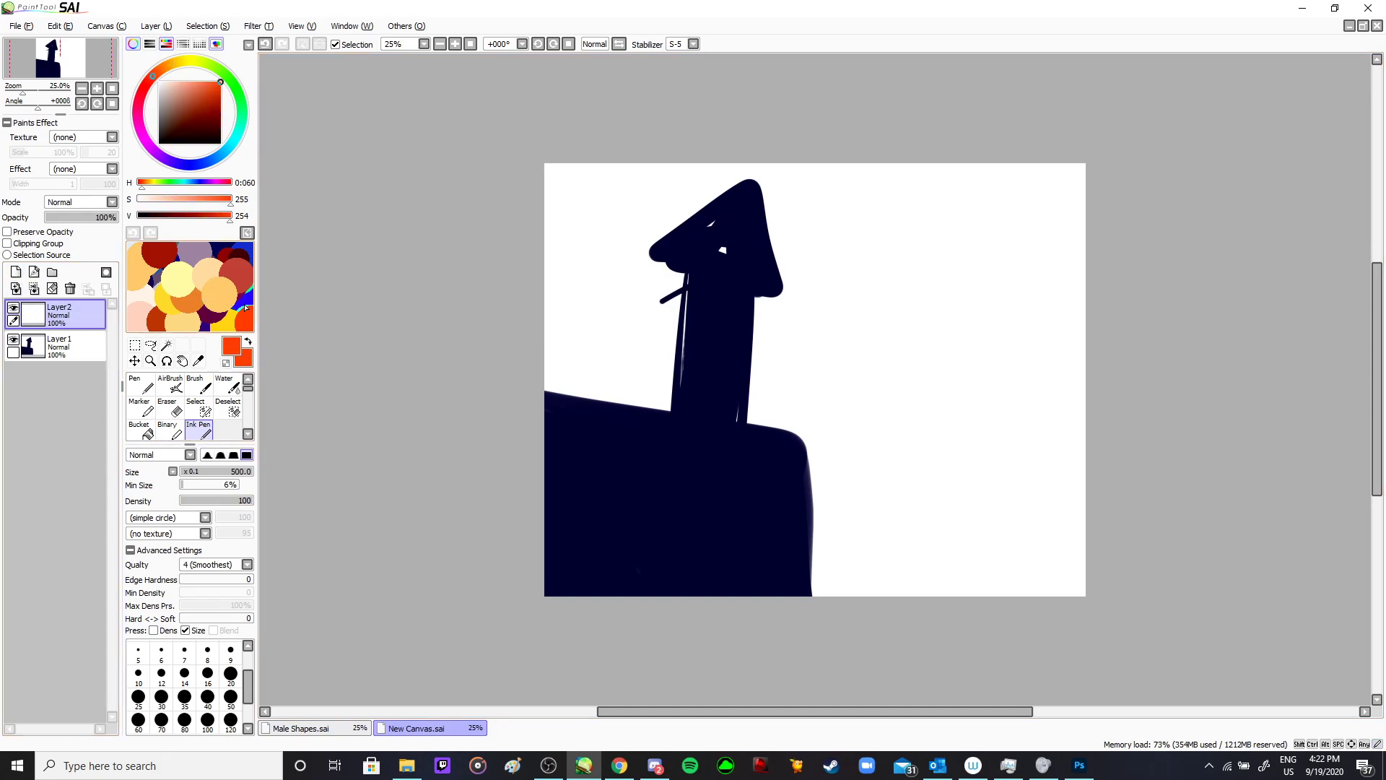
{"action": "right_click", "coordinate": [230, 261]}
{"action": "left_click", "coordinate": [157, 215]}
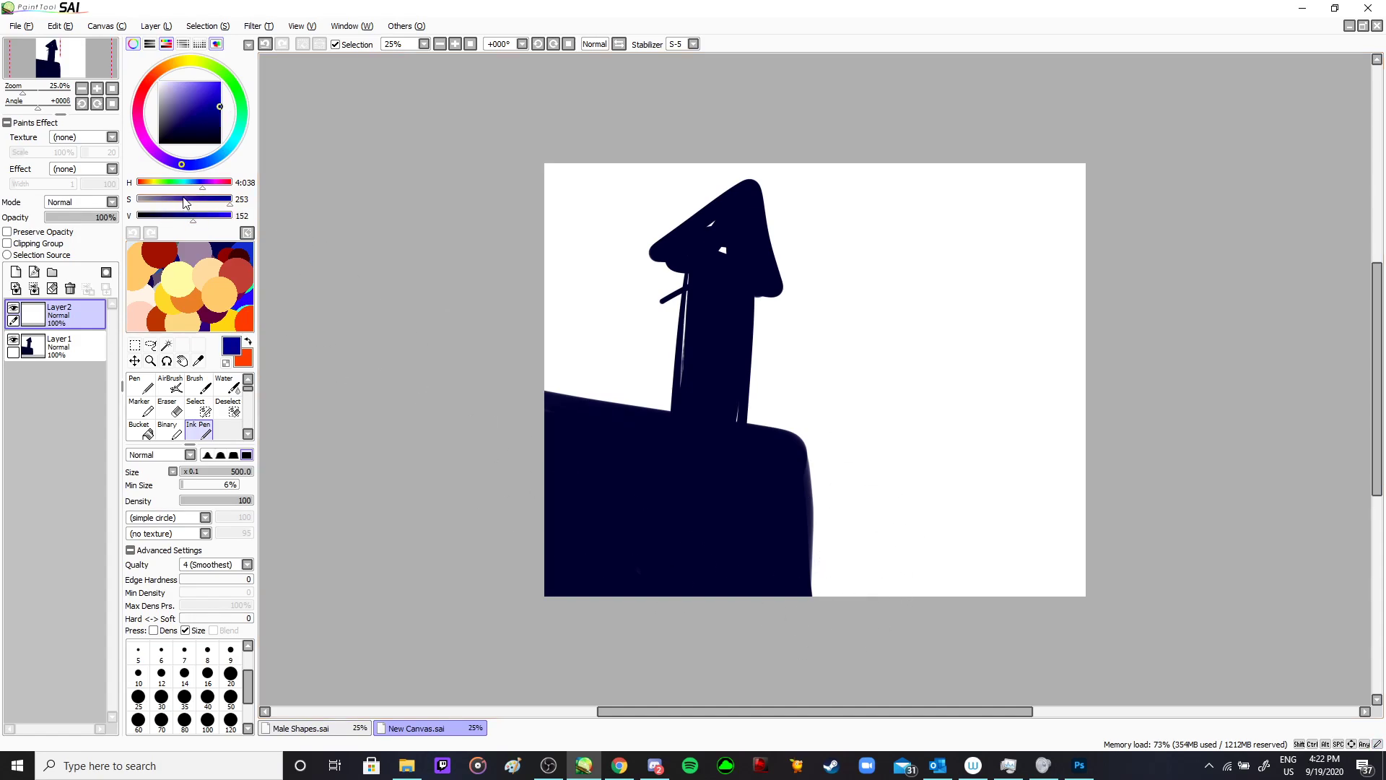
{"action": "mouse_move", "coordinate": [895, 643]}
{"action": "left_mouse_down"}
{"action": "mouse_move", "coordinate": [811, 582]}
{"action": "mouse_move", "coordinate": [812, 514]}
{"action": "mouse_move", "coordinate": [748, 510]}
{"action": "mouse_move", "coordinate": [721, 573]}
{"action": "mouse_move", "coordinate": [873, 619]}
{"action": "mouse_move", "coordinate": [1005, 594]}
{"action": "mouse_move", "coordinate": [1156, 599]}
{"action": "left_mouse_up"}
{"action": "left_click_drag", "start_coordinate": [674, 577], "coordinate": [462, 619]}
- Add Layer3 at the bottom of the stack and paint the blue sea across the lower half
{"action": "left_click", "coordinate": [15, 271]}
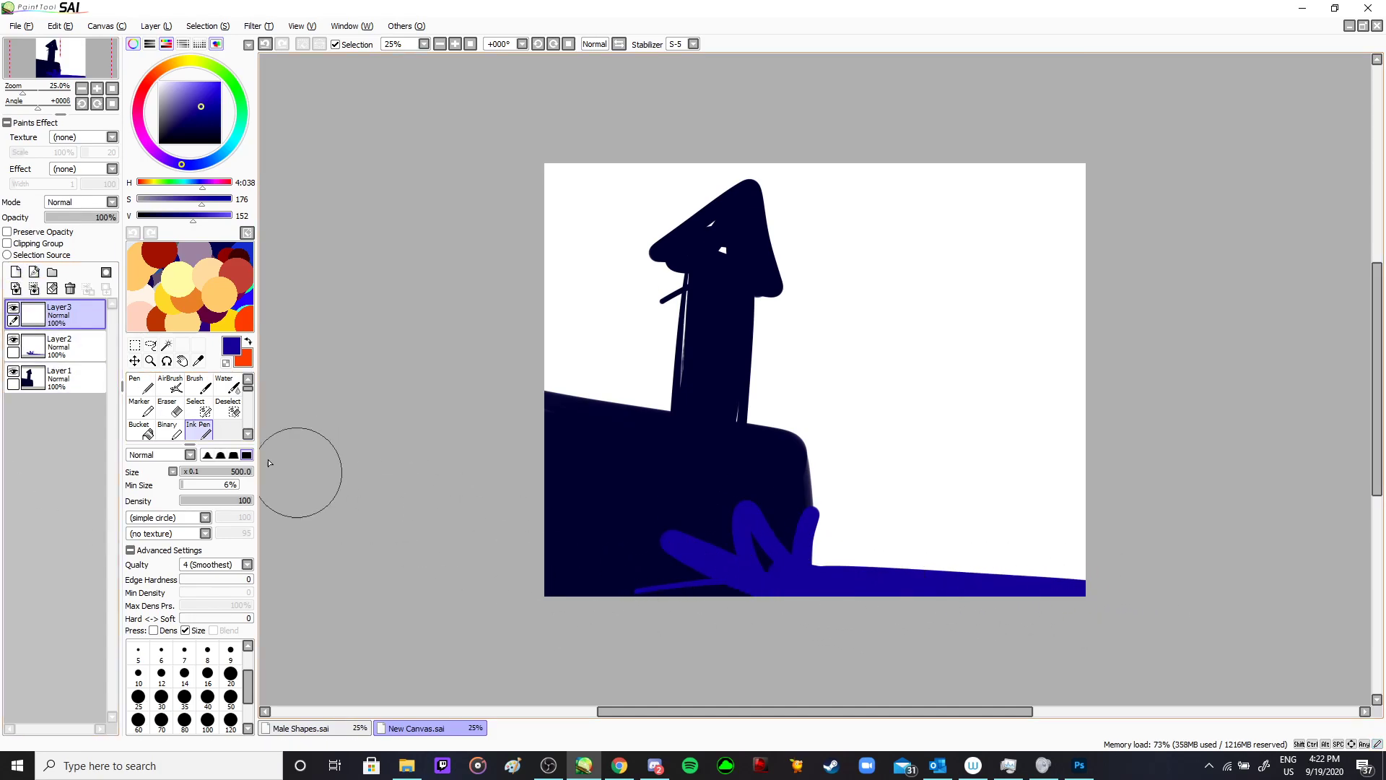
{"action": "left_click_drag", "start_coordinate": [61, 318], "coordinate": [50, 355]}
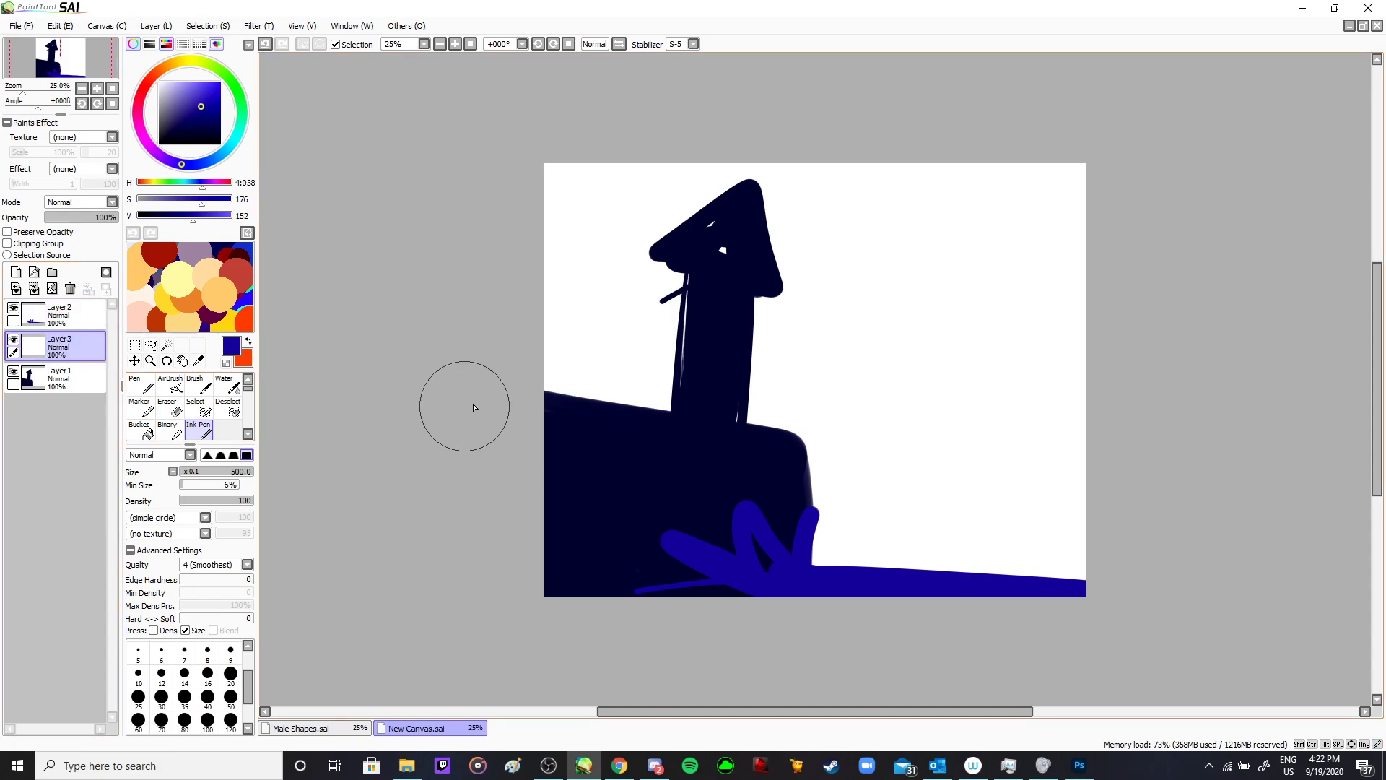
{"action": "mouse_move", "coordinate": [479, 403]}
{"action": "left_mouse_down"}
{"action": "mouse_move", "coordinate": [931, 479]}
{"action": "mouse_move", "coordinate": [1122, 538]}
{"action": "mouse_move", "coordinate": [402, 575]}
{"action": "left_mouse_up"}
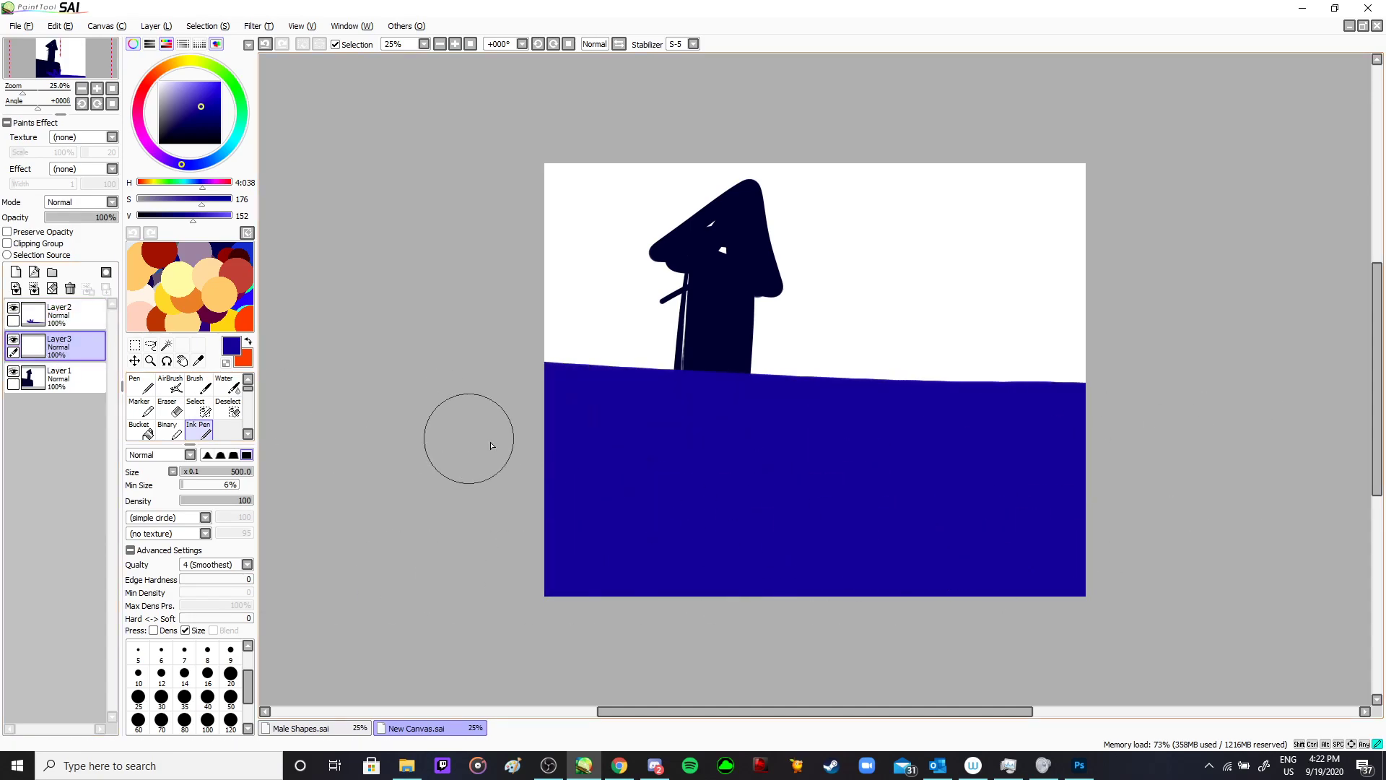
{"action": "left_click_drag", "start_coordinate": [58, 347], "coordinate": [56, 375]}
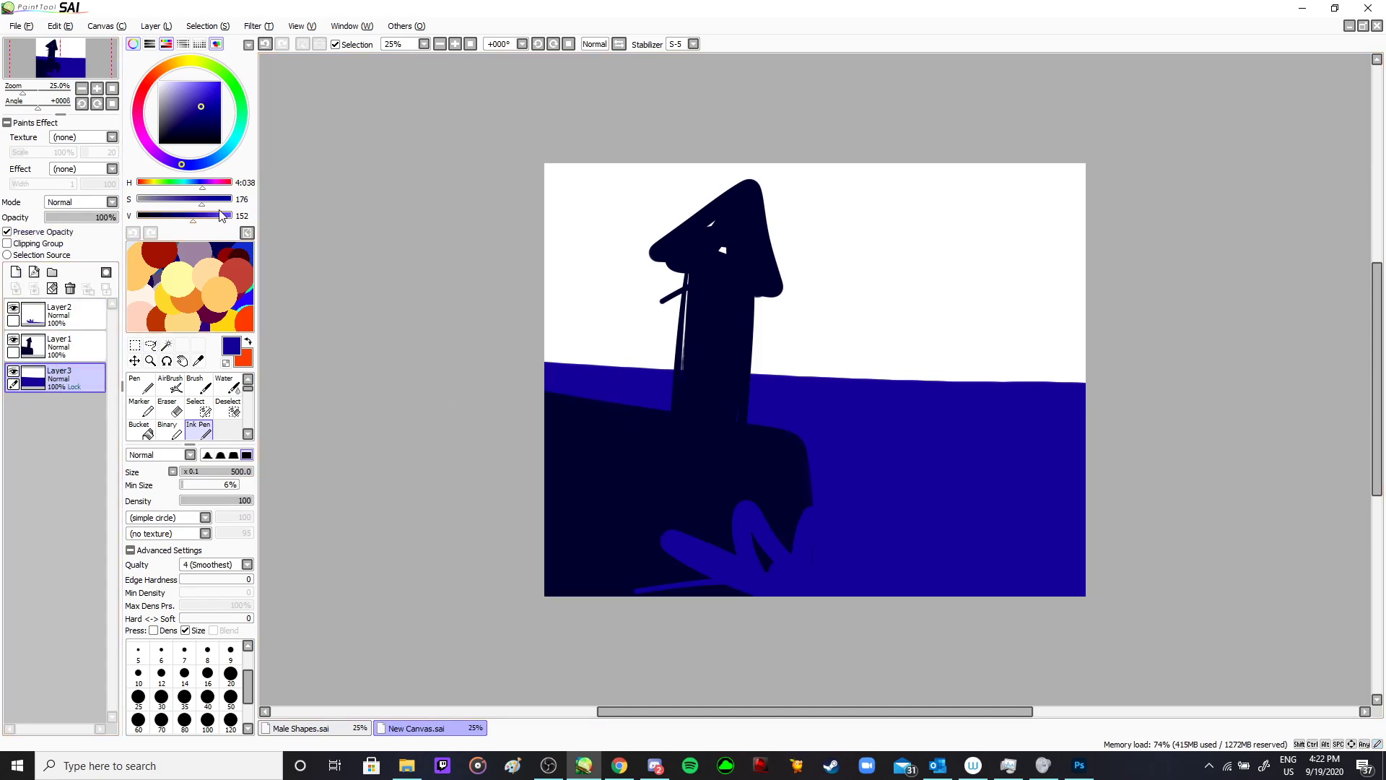
- Paint a light blue band at the horizon and blend it downward into the deep blue with the Water tool
{"action": "left_click_drag", "start_coordinate": [216, 216], "coordinate": [232, 216]}
{"action": "mouse_move", "coordinate": [520, 383]}
{"action": "left_mouse_down"}
{"action": "mouse_move", "coordinate": [1022, 347]}
{"action": "mouse_move", "coordinate": [421, 359]}
{"action": "left_mouse_up"}
{"action": "key", "text": "w"}
{"action": "left_click_drag", "start_coordinate": [680, 428], "coordinate": [1186, 434]}
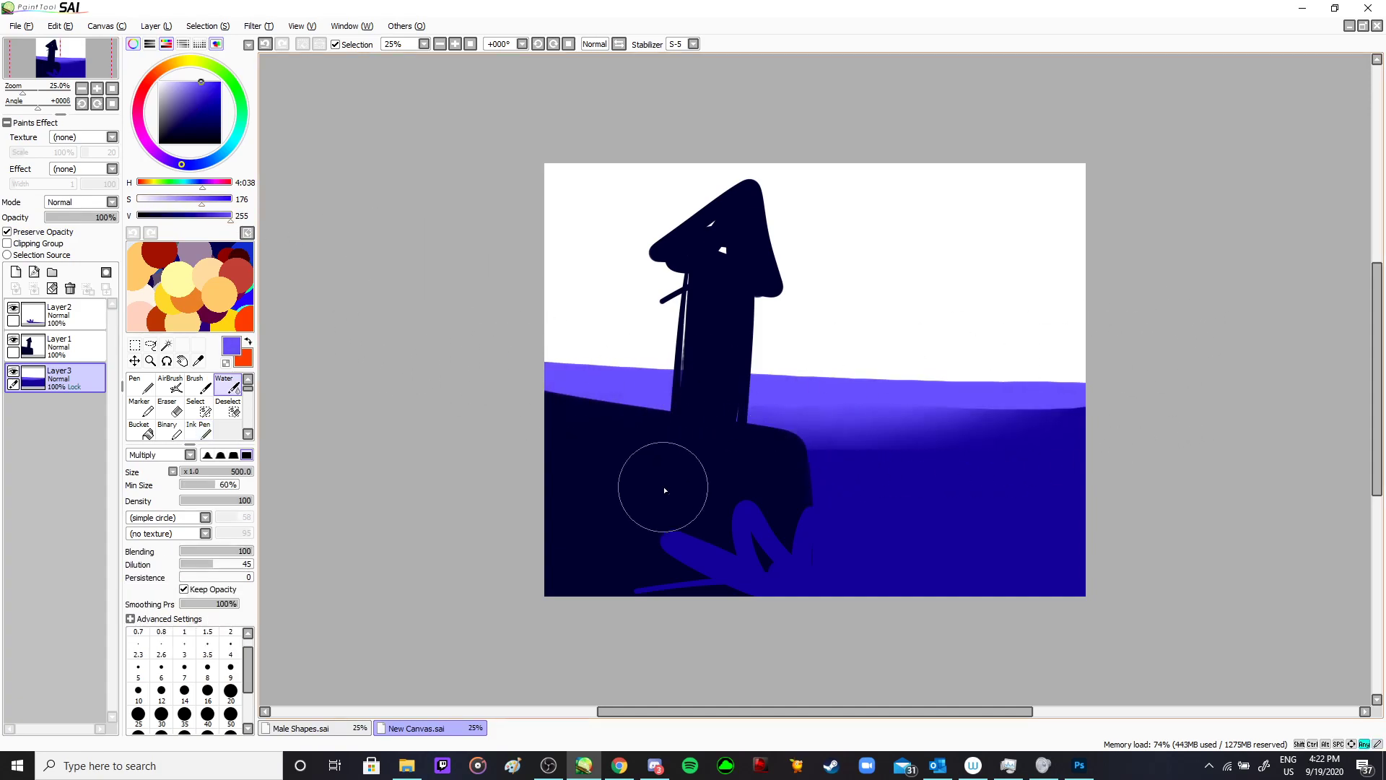
{"action": "mouse_move", "coordinate": [690, 424]}
{"action": "left_mouse_down"}
{"action": "mouse_move", "coordinate": [1207, 393]}
{"action": "mouse_move", "coordinate": [650, 403]}
{"action": "mouse_move", "coordinate": [1198, 411]}
{"action": "mouse_move", "coordinate": [573, 412]}
{"action": "mouse_move", "coordinate": [1108, 452]}
{"action": "mouse_move", "coordinate": [529, 464]}
{"action": "mouse_move", "coordinate": [1090, 494]}
{"action": "mouse_move", "coordinate": [1278, 442]}
{"action": "mouse_move", "coordinate": [609, 405]}
{"action": "mouse_move", "coordinate": [1061, 443]}
{"action": "mouse_move", "coordinate": [622, 454]}
{"action": "mouse_move", "coordinate": [1000, 405]}
{"action": "mouse_move", "coordinate": [1223, 457]}
{"action": "mouse_move", "coordinate": [520, 433]}
{"action": "mouse_move", "coordinate": [1055, 440]}
{"action": "mouse_move", "coordinate": [604, 402]}
{"action": "mouse_move", "coordinate": [903, 405]}
{"action": "mouse_move", "coordinate": [1244, 465]}
{"action": "mouse_move", "coordinate": [625, 425]}
{"action": "left_mouse_up"}
{"action": "left_click_drag", "start_coordinate": [758, 463], "coordinate": [1104, 528]}
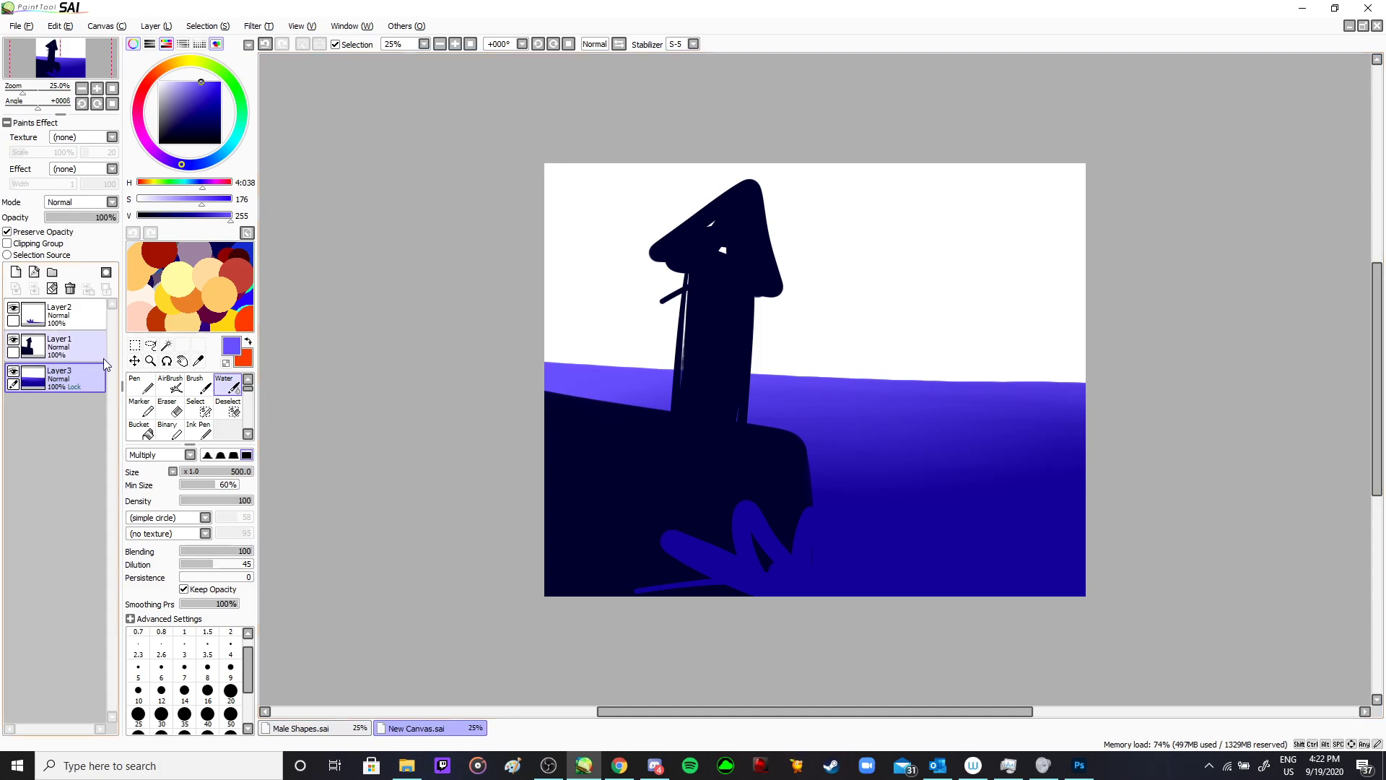
{"action": "left_click", "coordinate": [64, 317]}
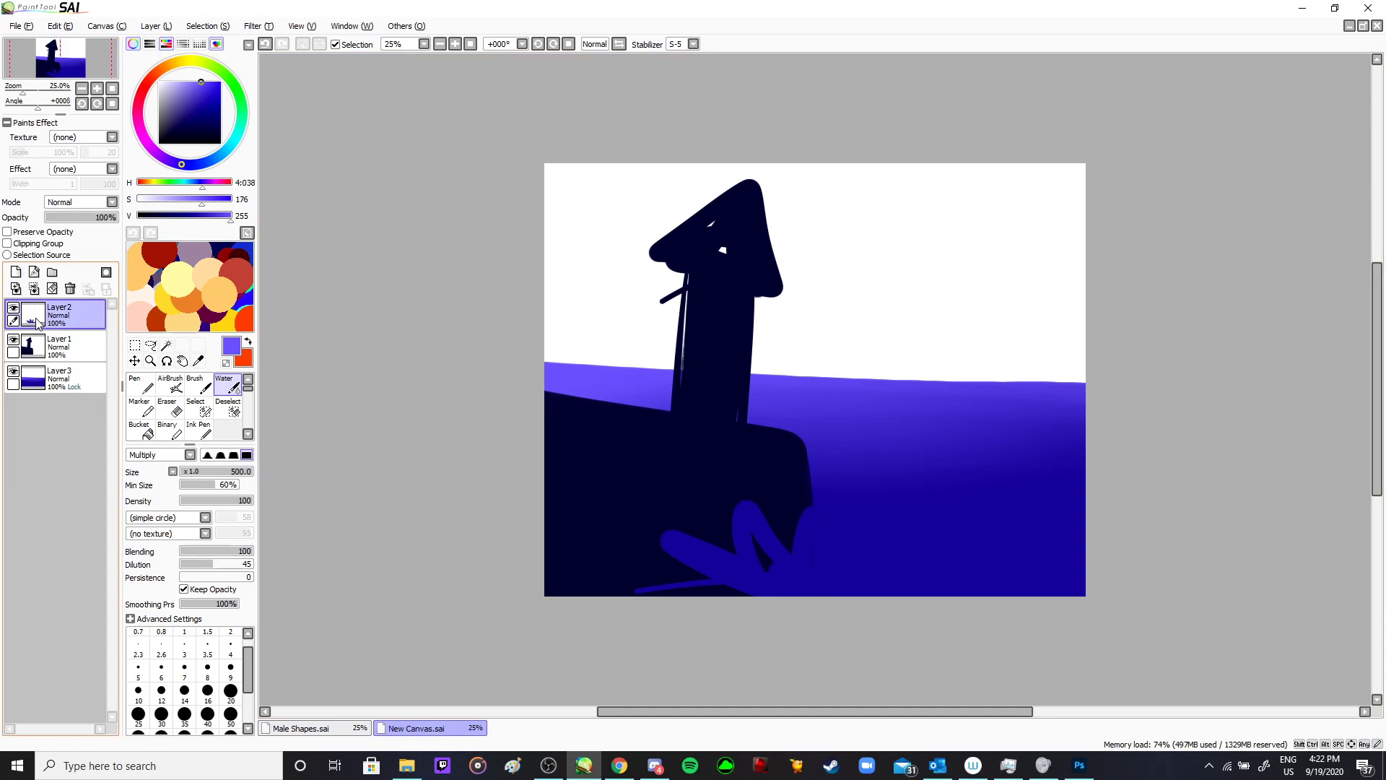
- Add Layer4 below Layer3 and fill it black for the night-sky background
{"action": "left_click", "coordinate": [15, 272]}
{"action": "left_click_drag", "start_coordinate": [58, 314], "coordinate": [72, 459]}
{"action": "left_click_drag", "start_coordinate": [181, 148], "coordinate": [172, 144]}
{"action": "key", "text": "ctrl+f"}
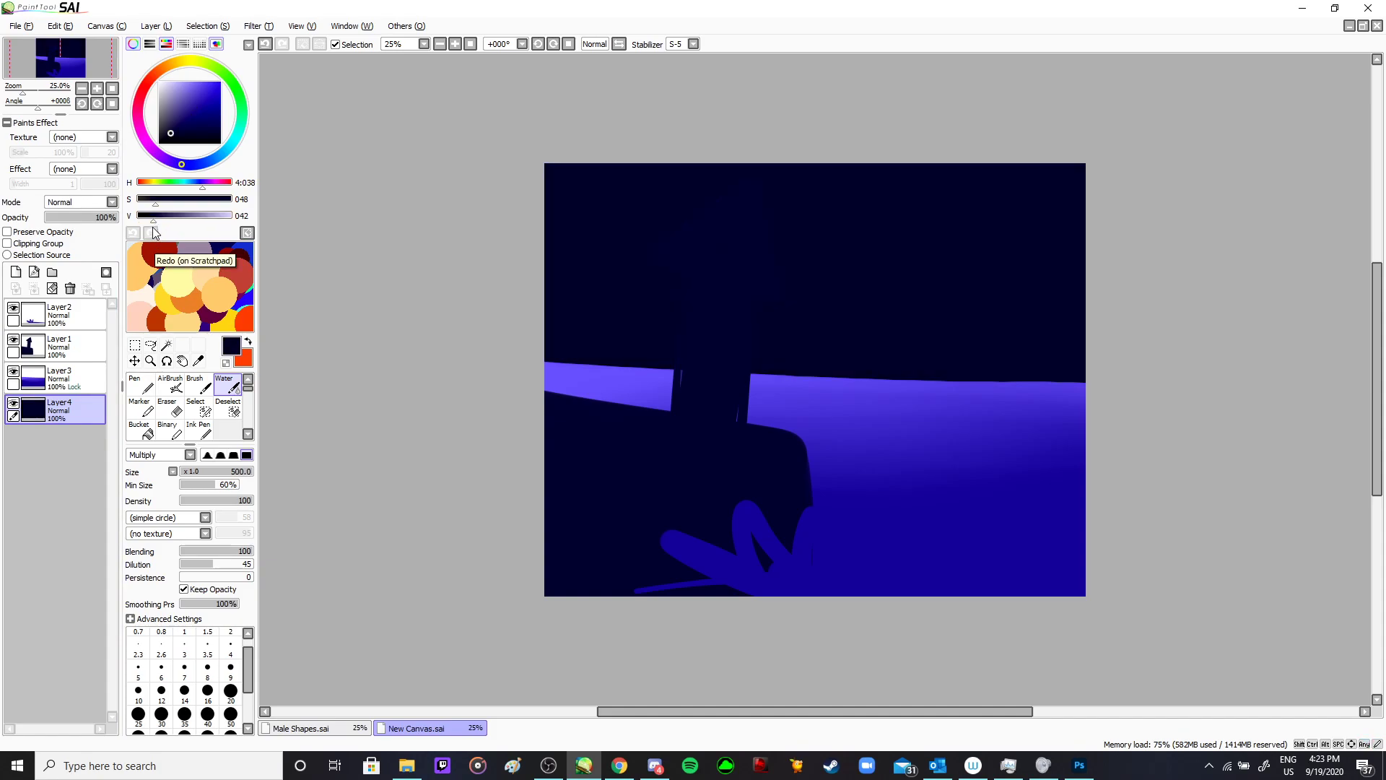
- Refill the cliff and lighthouse on Layer1 with dark red
{"action": "left_click", "coordinate": [65, 345]}
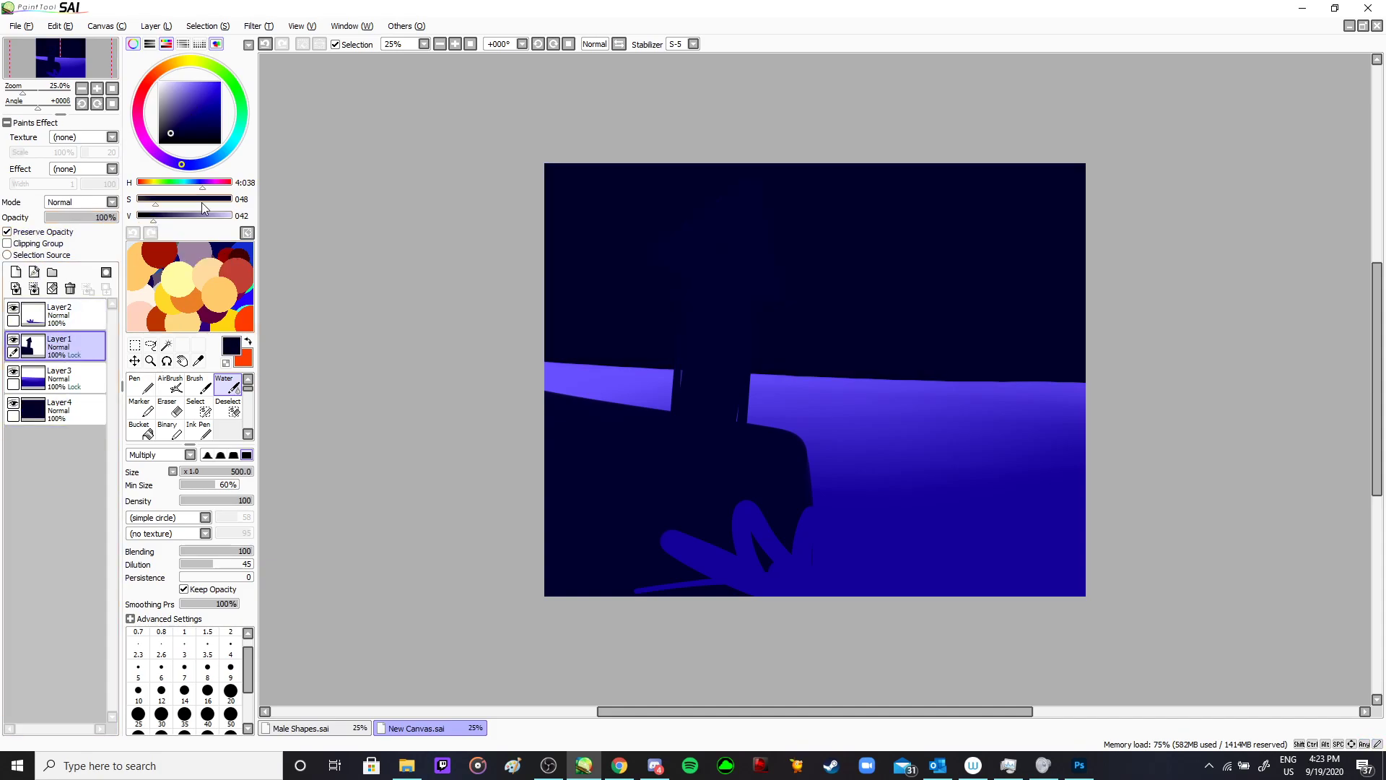
{"action": "key", "text": "ctrl+f"}
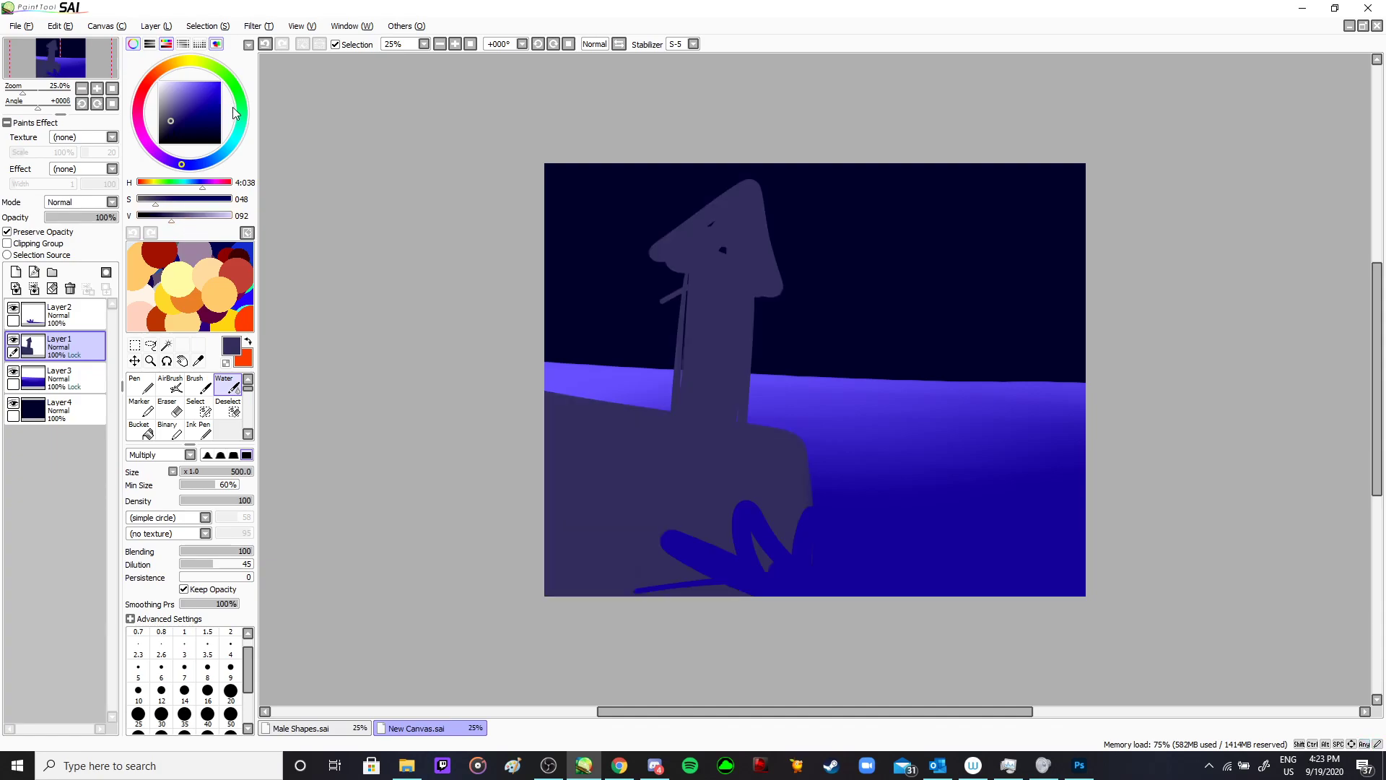
{"action": "left_click_drag", "start_coordinate": [178, 170], "coordinate": [137, 115]}
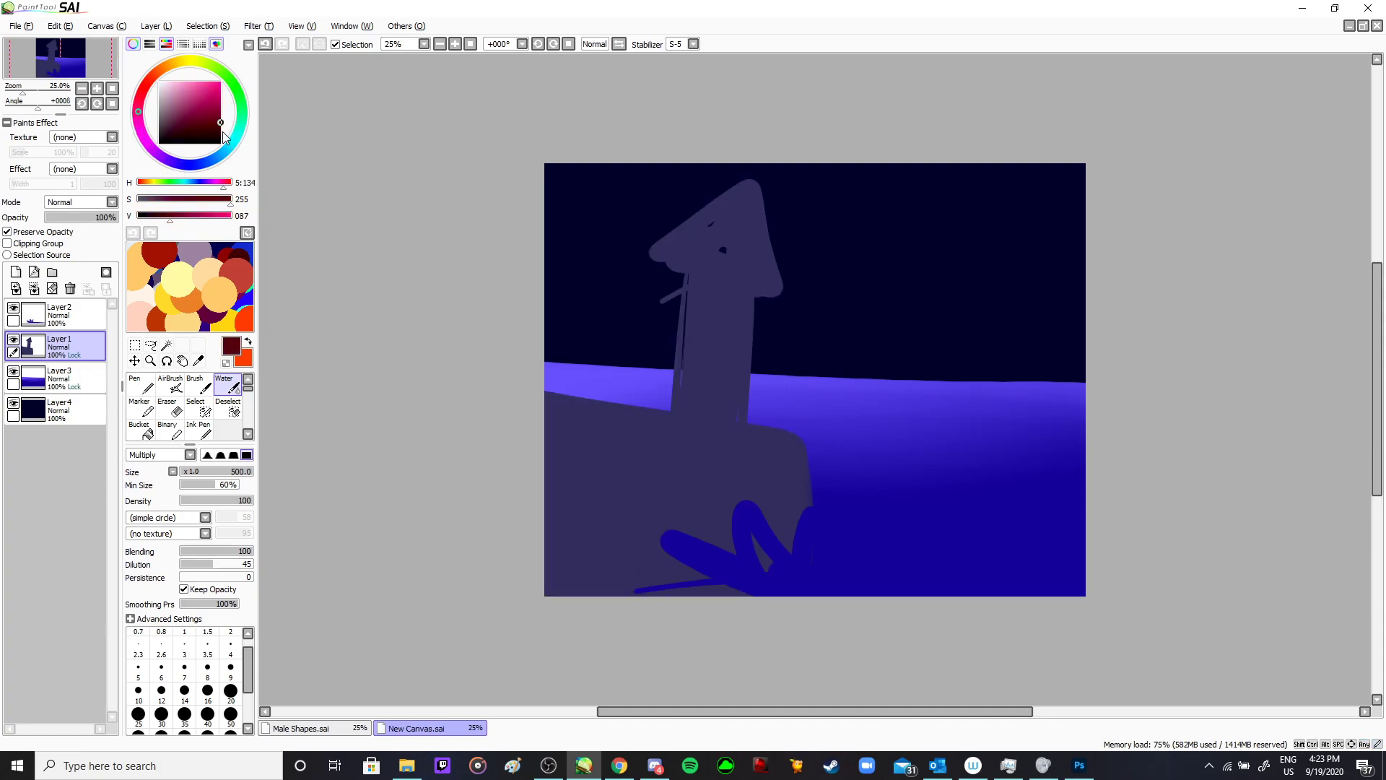
{"action": "key", "text": "ctrl+f"}
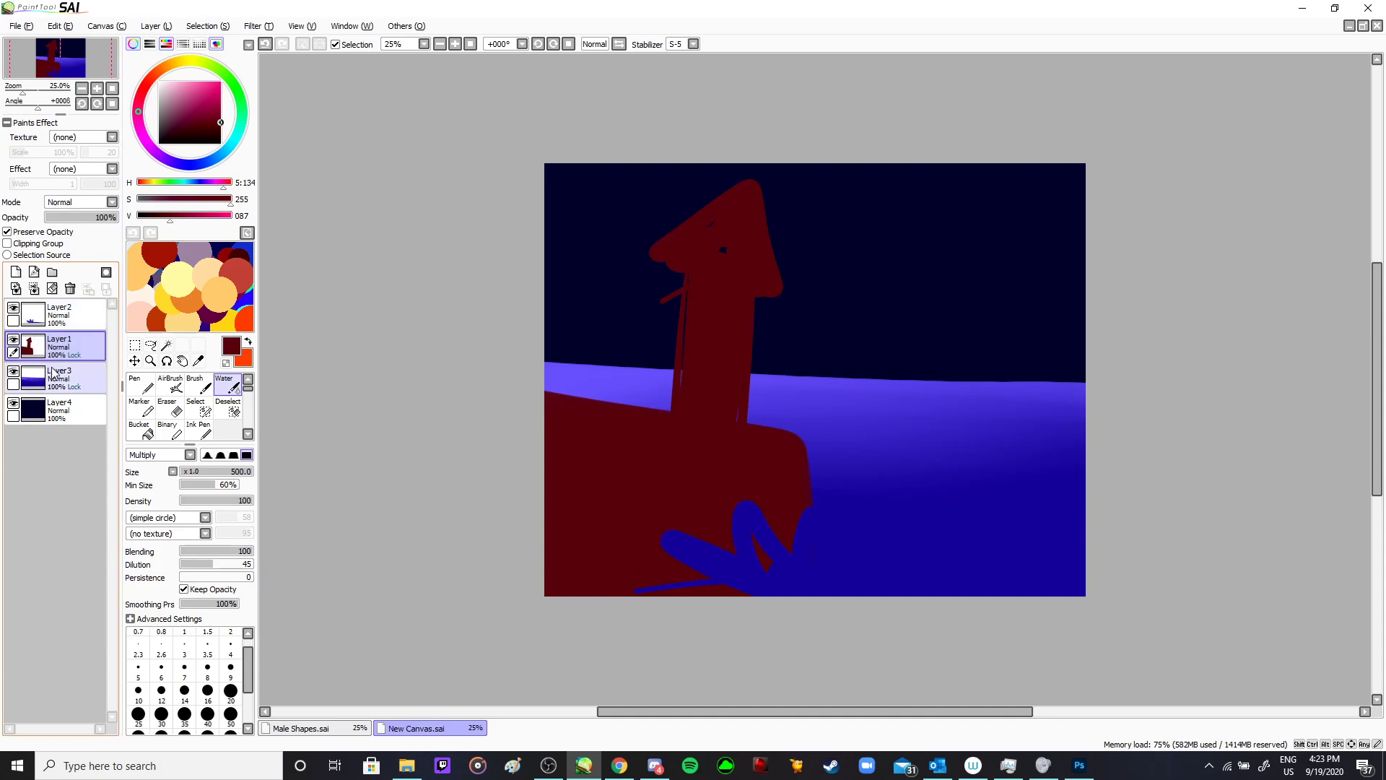
{"action": "left_click", "coordinate": [15, 271]}
- Move Layer5 above Layer4, select Layer4, and set up an enlarged white Crayon brush
{"action": "left_click_drag", "start_coordinate": [58, 318], "coordinate": [65, 419]}
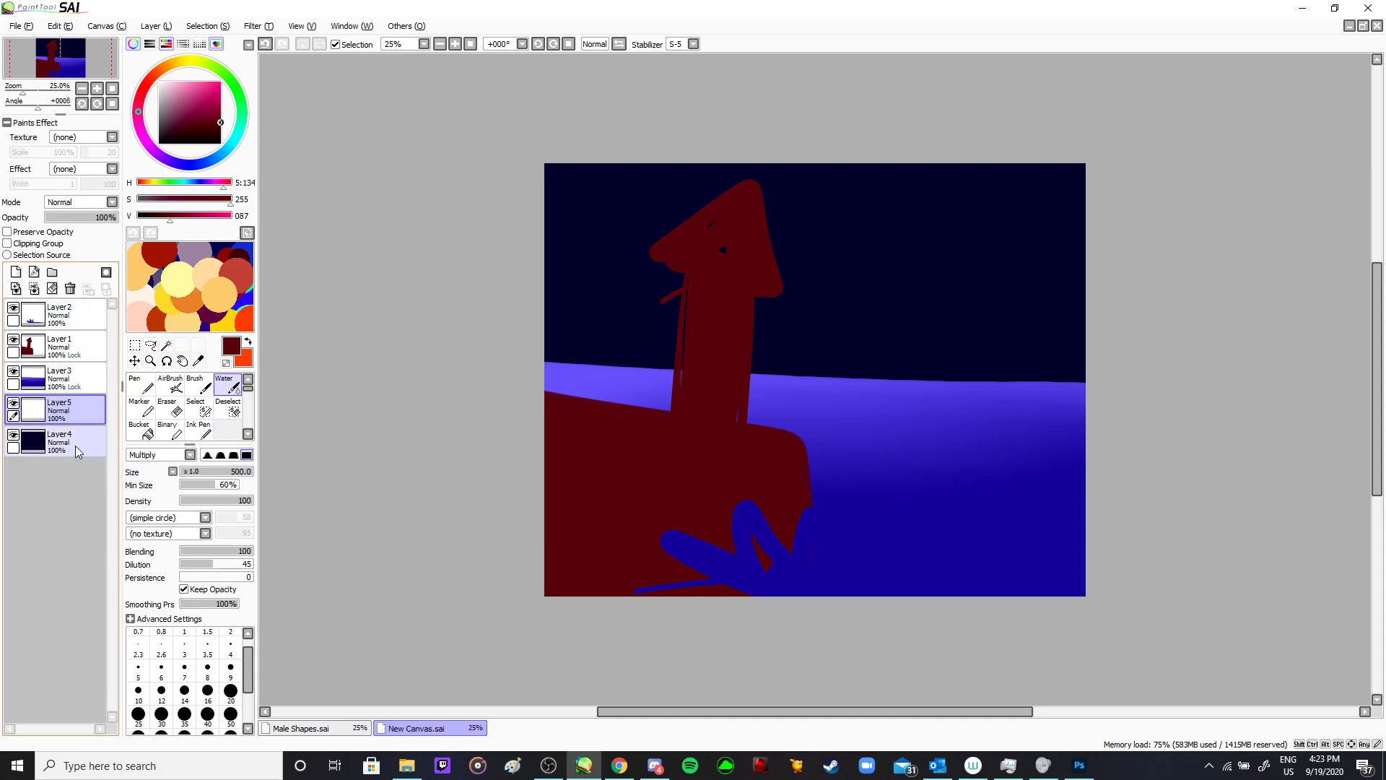
{"action": "left_click", "coordinate": [58, 441]}
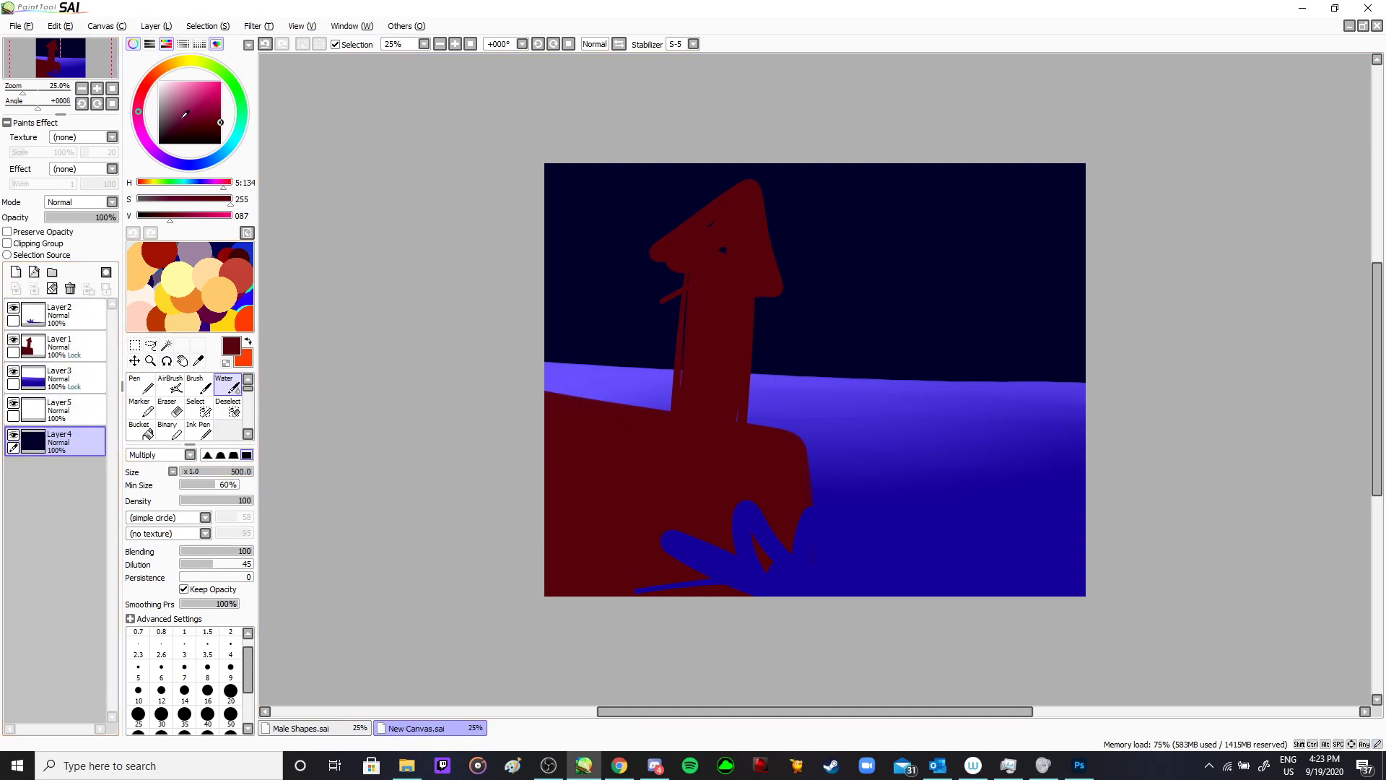
{"action": "left_click", "coordinate": [159, 81]}
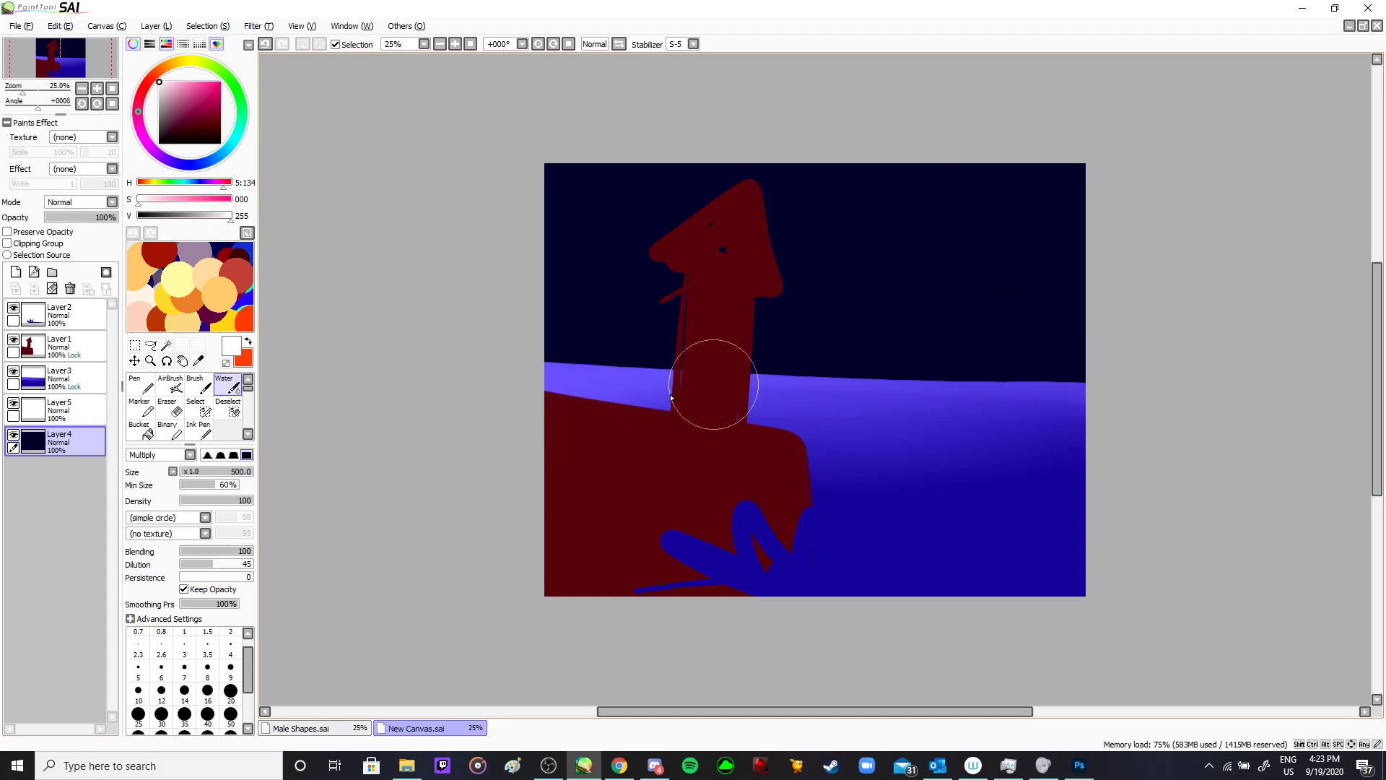
{"action": "key", "text": "v"}
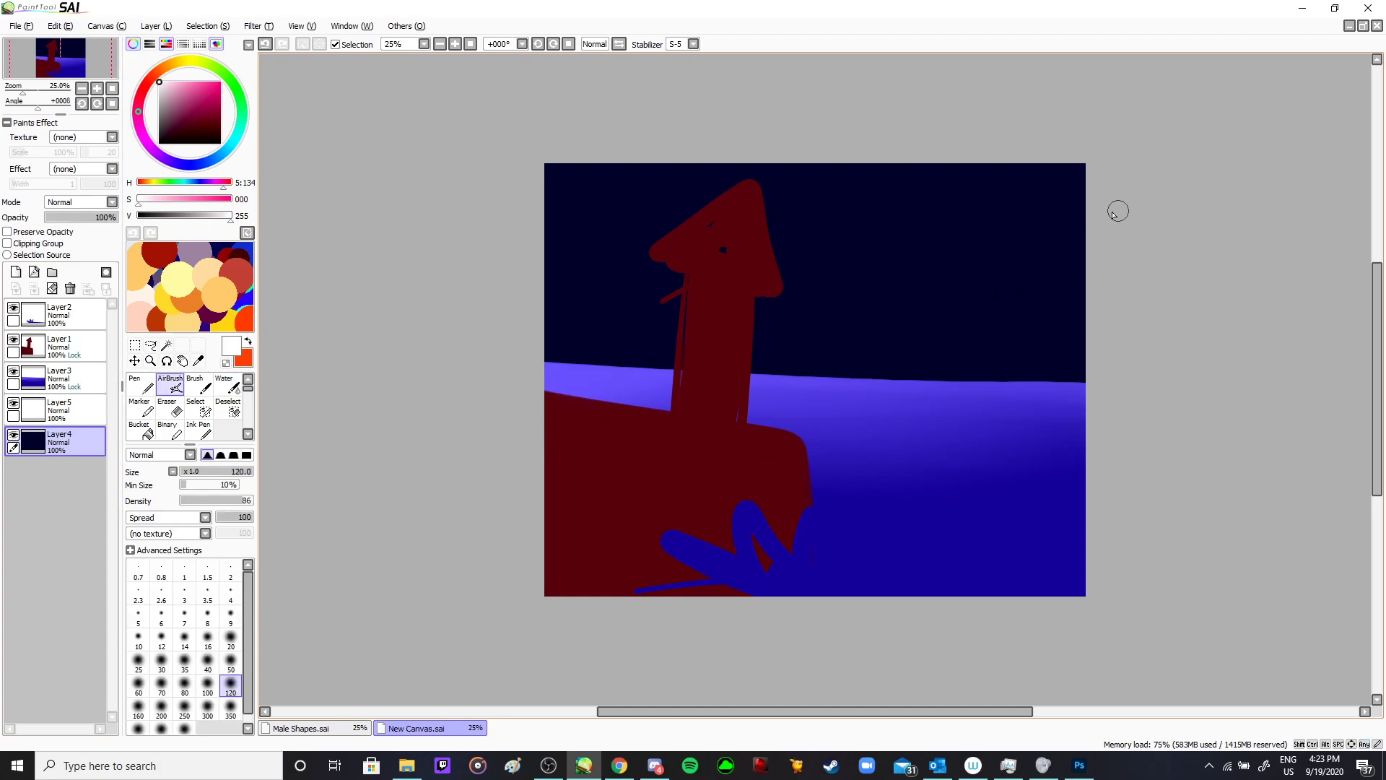
{"action": "left_click", "coordinate": [168, 431]}
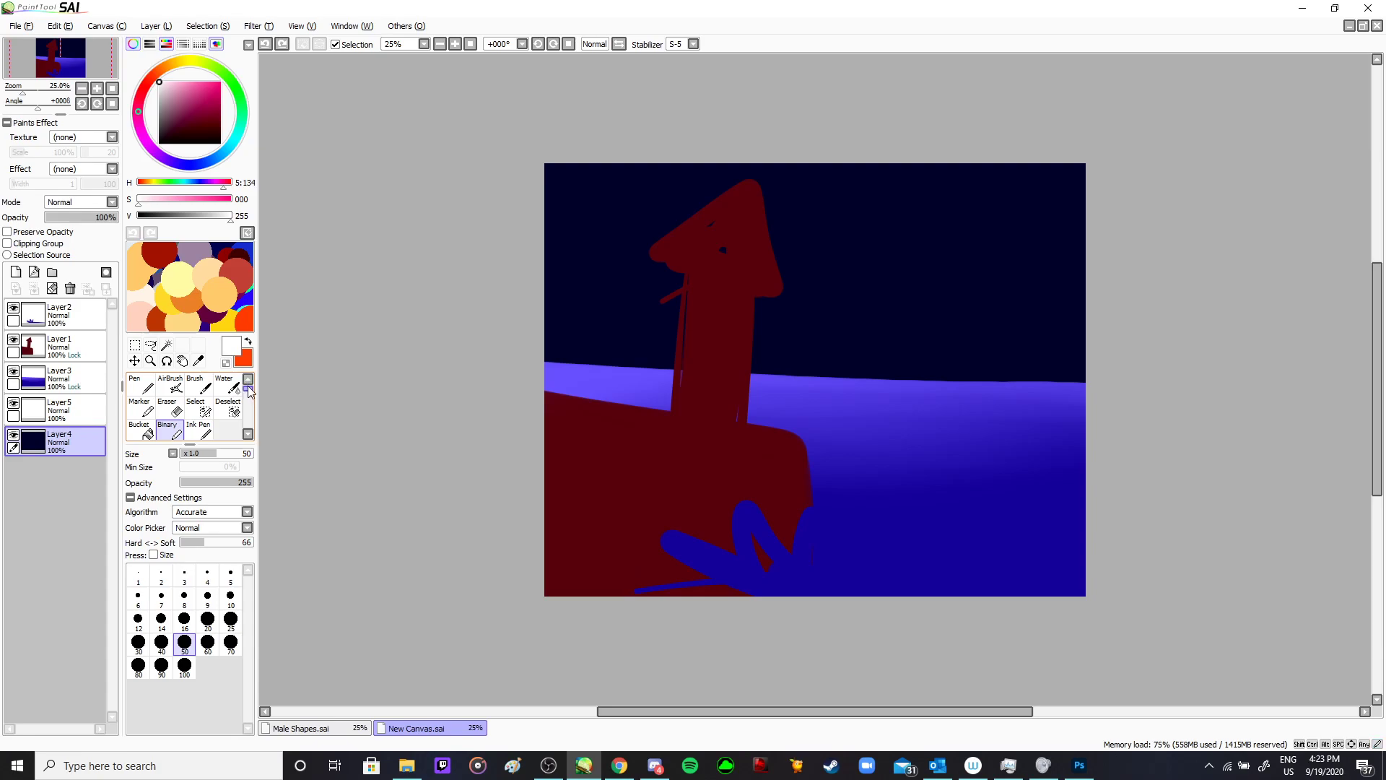
{"action": "left_click_drag", "start_coordinate": [250, 391], "coordinate": [251, 400]}
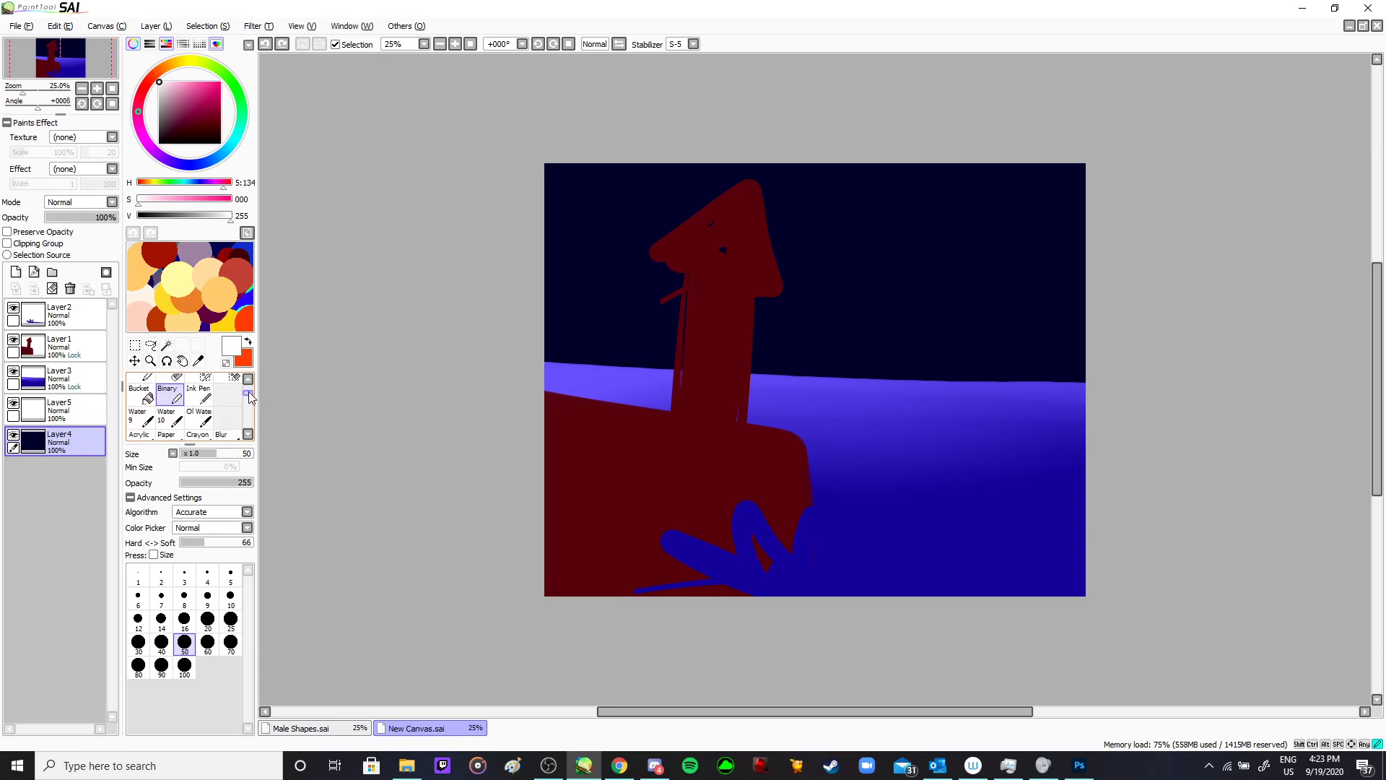
{"action": "left_click", "coordinate": [198, 404]}
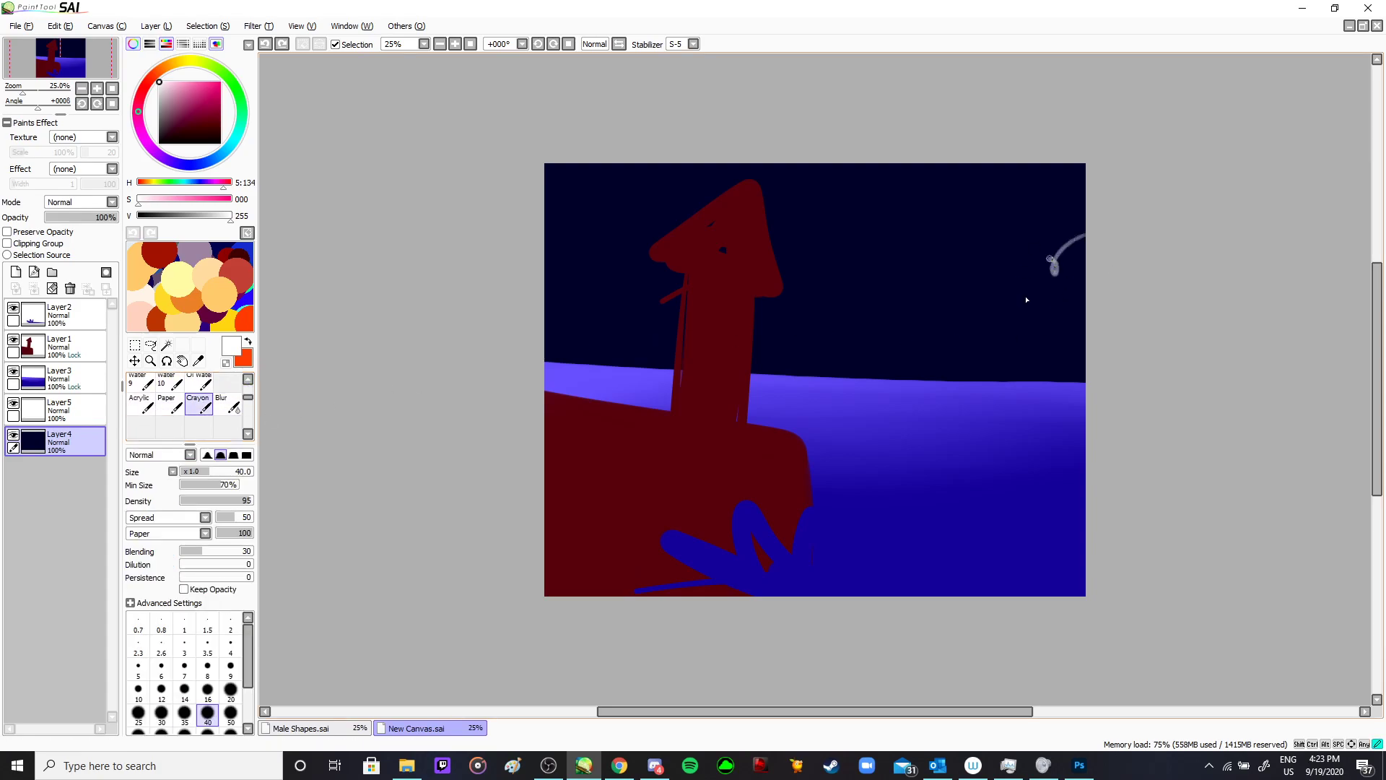
{"action": "key", "text": "bracketright"}
{"action": "key", "text": "bracketright"}
{"action": "key", "text": "bracketright"}
{"action": "key", "text": "bracketright"}
{"action": "key", "text": "bracketright"}
{"action": "key", "text": "bracketright"}
{"action": "key", "text": "bracketright"}
- Paint soft white clouds in the right and left sky, the second at brush size 200
{"action": "mouse_move", "coordinate": [1055, 261]}
{"action": "left_mouse_down"}
{"action": "mouse_move", "coordinate": [1070, 280]}
{"action": "mouse_move", "coordinate": [999, 312]}
{"action": "mouse_move", "coordinate": [891, 294]}
{"action": "mouse_move", "coordinate": [1083, 257]}
{"action": "mouse_move", "coordinate": [939, 285]}
{"action": "mouse_move", "coordinate": [1114, 230]}
{"action": "mouse_move", "coordinate": [1004, 271]}
{"action": "mouse_move", "coordinate": [867, 289]}
{"action": "mouse_move", "coordinate": [953, 307]}
{"action": "mouse_move", "coordinate": [1072, 301]}
{"action": "mouse_move", "coordinate": [1033, 310]}
{"action": "mouse_move", "coordinate": [1067, 290]}
{"action": "mouse_move", "coordinate": [805, 286]}
{"action": "left_mouse_up"}
{"action": "key", "text": "bracketleft"}
{"action": "key", "text": "bracketleft"}
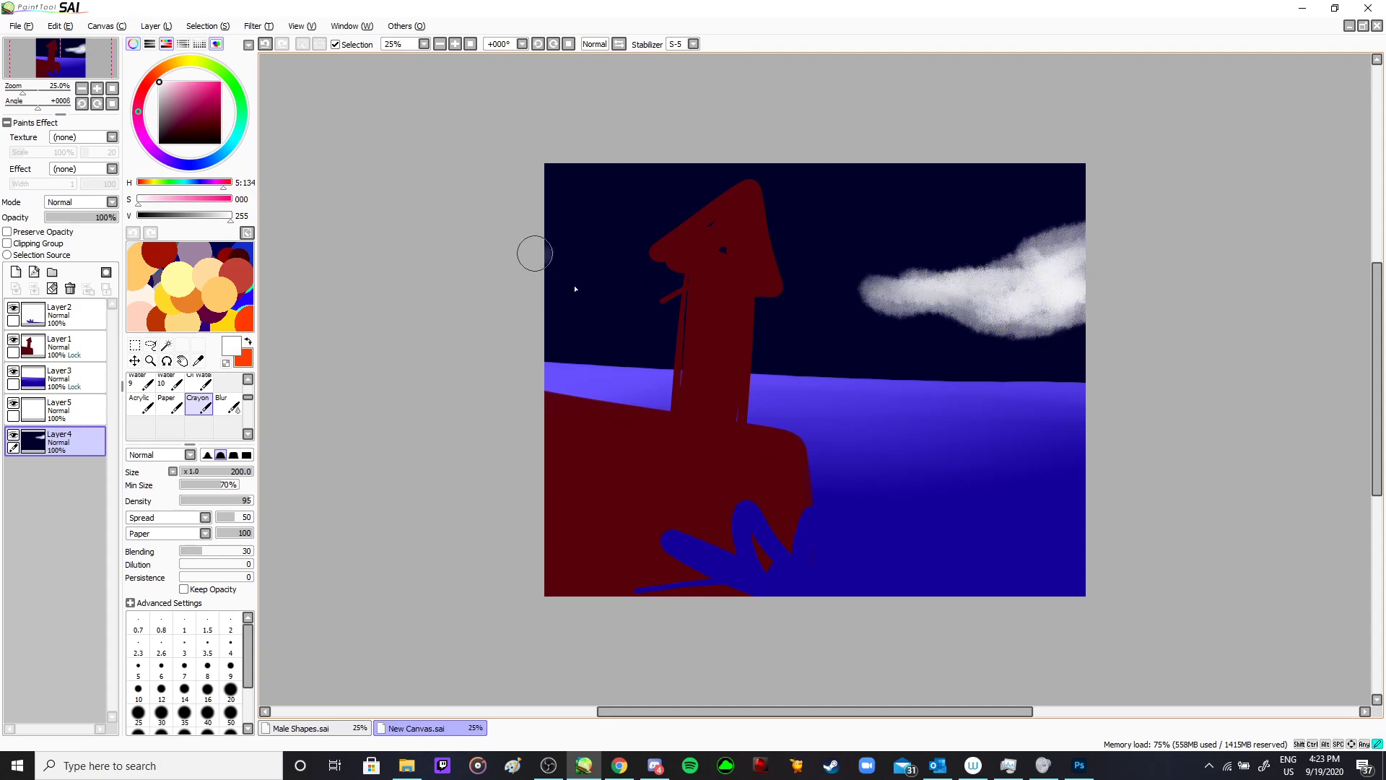
{"action": "mouse_move", "coordinate": [543, 255]}
{"action": "left_mouse_down"}
{"action": "mouse_move", "coordinate": [587, 295]}
{"action": "mouse_move", "coordinate": [673, 277]}
{"action": "mouse_move", "coordinate": [693, 307]}
{"action": "mouse_move", "coordinate": [561, 311]}
{"action": "mouse_move", "coordinate": [533, 263]}
{"action": "mouse_move", "coordinate": [566, 279]}
{"action": "mouse_move", "coordinate": [556, 302]}
{"action": "mouse_move", "coordinate": [678, 300]}
{"action": "mouse_move", "coordinate": [553, 278]}
{"action": "mouse_move", "coordinate": [519, 214]}
{"action": "mouse_move", "coordinate": [575, 294]}
{"action": "mouse_move", "coordinate": [545, 243]}
{"action": "mouse_move", "coordinate": [599, 298]}
{"action": "mouse_move", "coordinate": [539, 309]}
{"action": "mouse_move", "coordinate": [555, 340]}
{"action": "mouse_move", "coordinate": [613, 329]}
{"action": "mouse_move", "coordinate": [542, 317]}
{"action": "mouse_move", "coordinate": [570, 332]}
{"action": "mouse_move", "coordinate": [557, 321]}
{"action": "mouse_move", "coordinate": [670, 310]}
{"action": "left_mouse_up"}
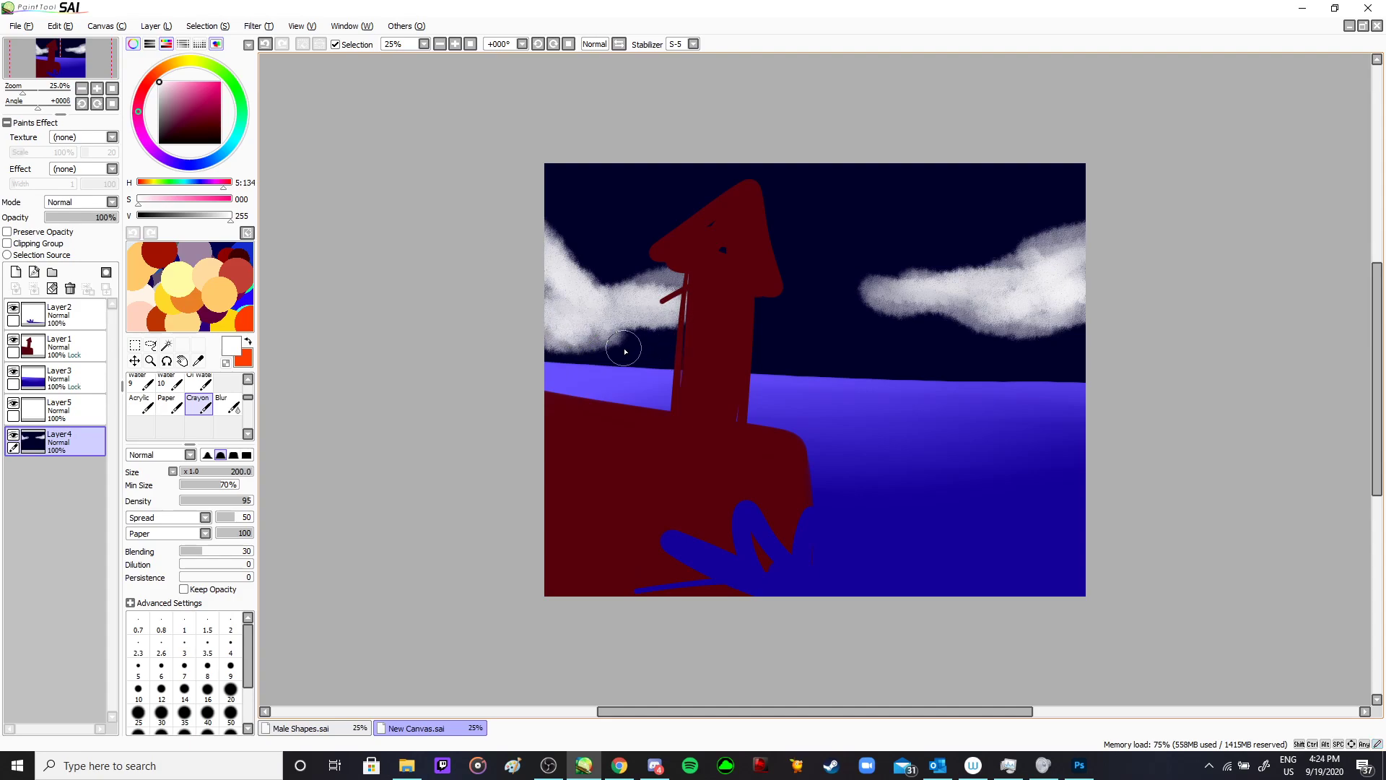
{"action": "scroll", "coordinate": [707, 441], "scroll_direction": "up", "scroll_amount": 1}
{"action": "left_click", "coordinate": [653, 765]}
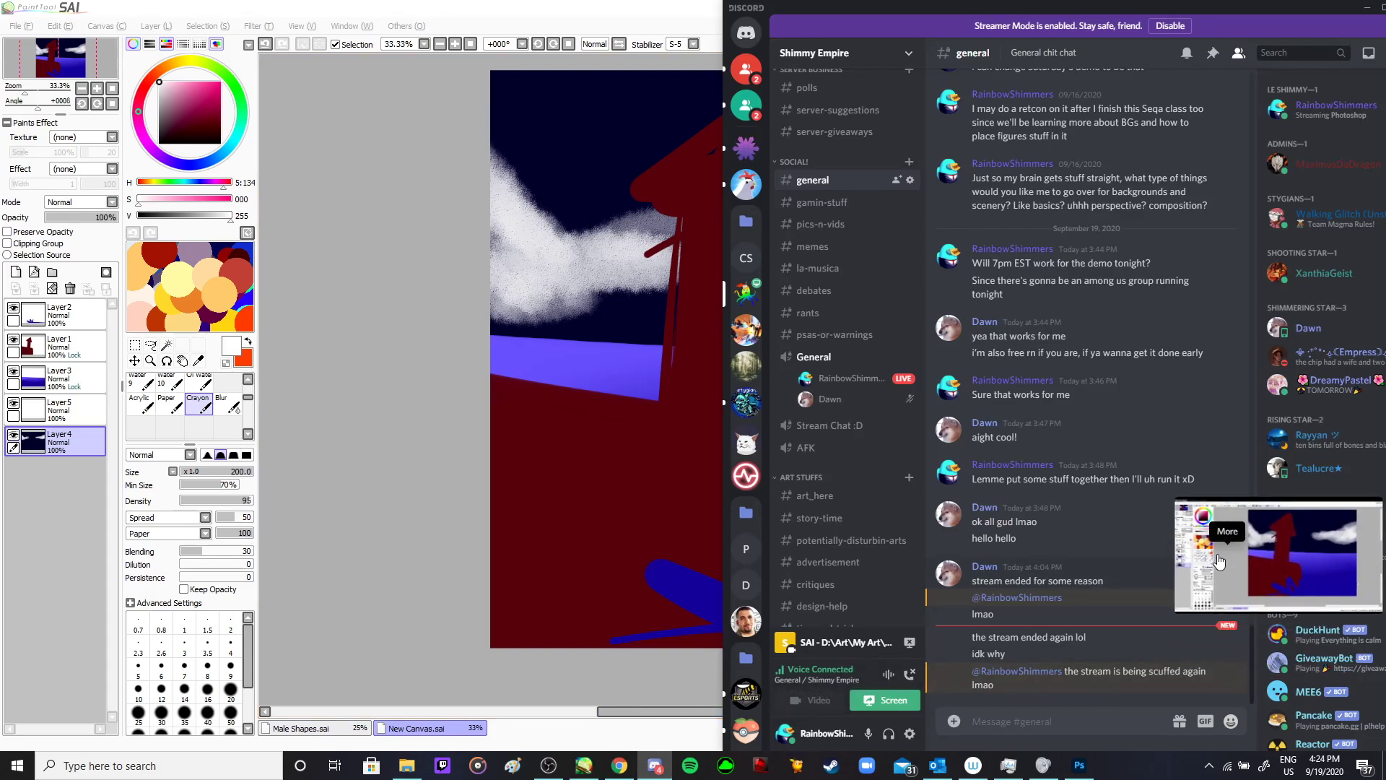
- Back in SAI, brighten the right cloud's upper and lower-right edges and the left cloud's lower left
{"action": "left_click", "coordinate": [533, 592]}
{"action": "left_click_drag", "start_coordinate": [828, 500], "coordinate": [785, 551]}
{"action": "mouse_move", "coordinate": [1044, 320]}
{"action": "left_mouse_down"}
{"action": "mouse_move", "coordinate": [996, 254]}
{"action": "mouse_move", "coordinate": [1030, 267]}
{"action": "mouse_move", "coordinate": [1076, 254]}
{"action": "mouse_move", "coordinate": [1173, 316]}
{"action": "left_mouse_up"}
{"action": "mouse_move", "coordinate": [1081, 343]}
{"action": "left_mouse_down"}
{"action": "mouse_move", "coordinate": [1096, 294]}
{"action": "mouse_move", "coordinate": [1189, 279]}
{"action": "mouse_move", "coordinate": [1211, 344]}
{"action": "mouse_move", "coordinate": [1196, 376]}
{"action": "mouse_move", "coordinate": [1145, 319]}
{"action": "mouse_move", "coordinate": [1122, 404]}
{"action": "left_mouse_up"}
{"action": "mouse_move", "coordinate": [518, 301]}
{"action": "left_mouse_down"}
{"action": "mouse_move", "coordinate": [424, 275]}
{"action": "mouse_move", "coordinate": [430, 301]}
{"action": "left_mouse_up"}
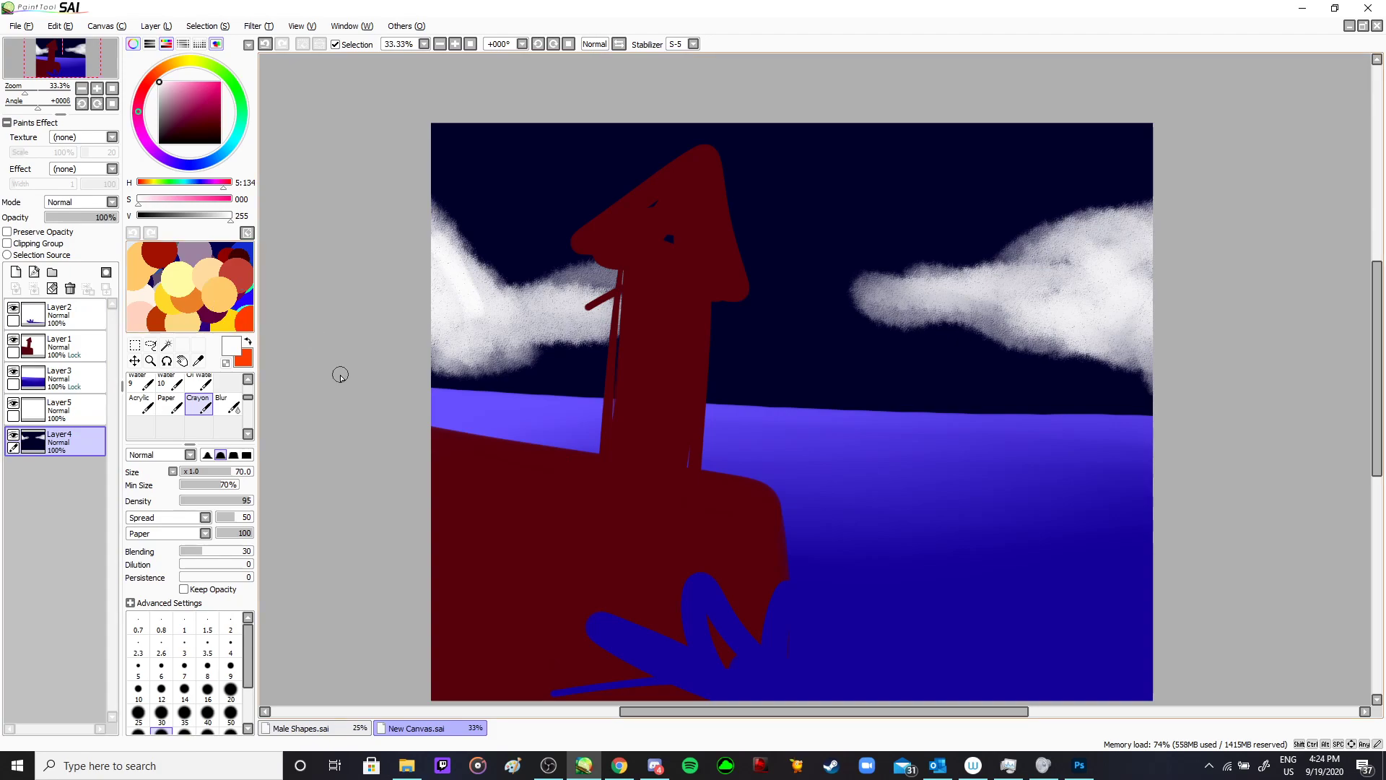
- Give the brush the Noise shape and test a stroke on the left cloud, undoing it
{"action": "key", "text": "b"}
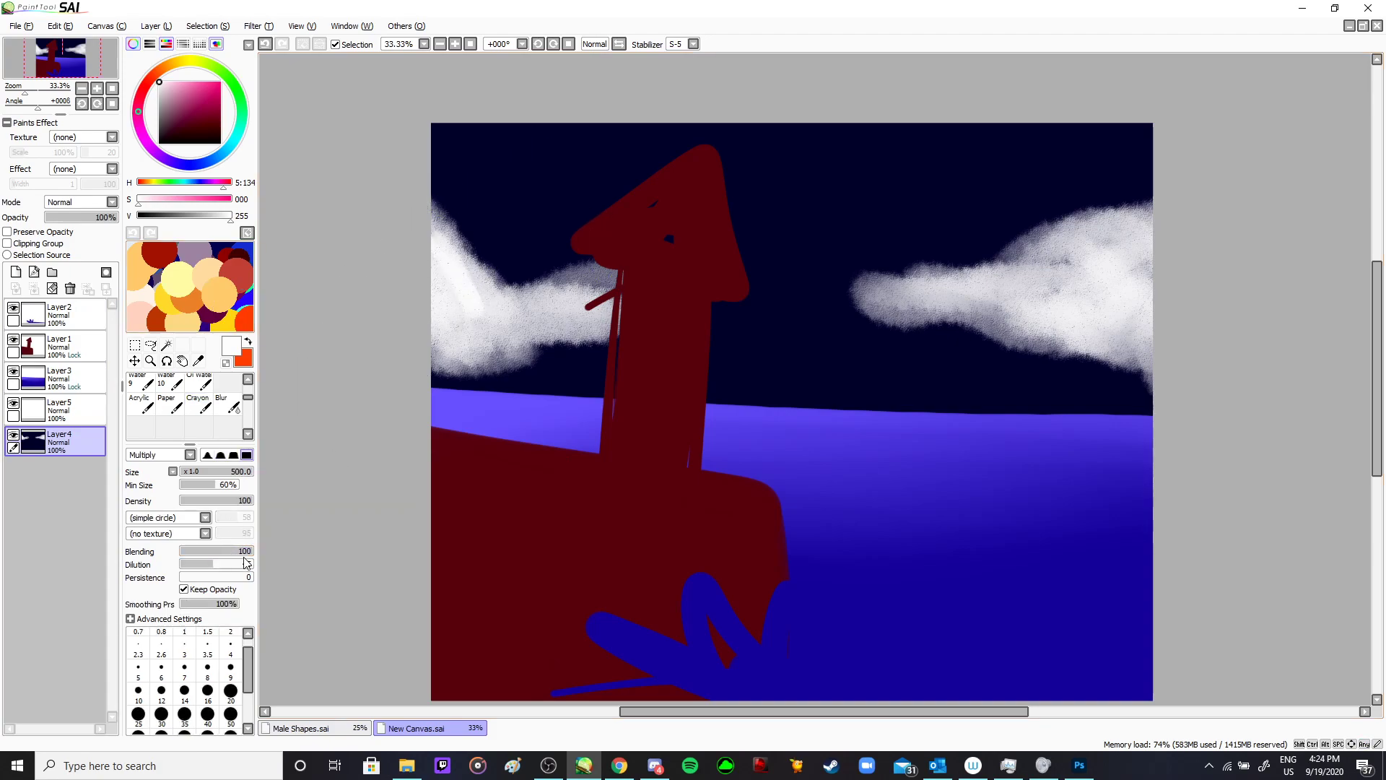
{"action": "left_click", "coordinate": [206, 534]}
{"action": "left_click", "coordinate": [206, 535]}
{"action": "left_click", "coordinate": [206, 519]}
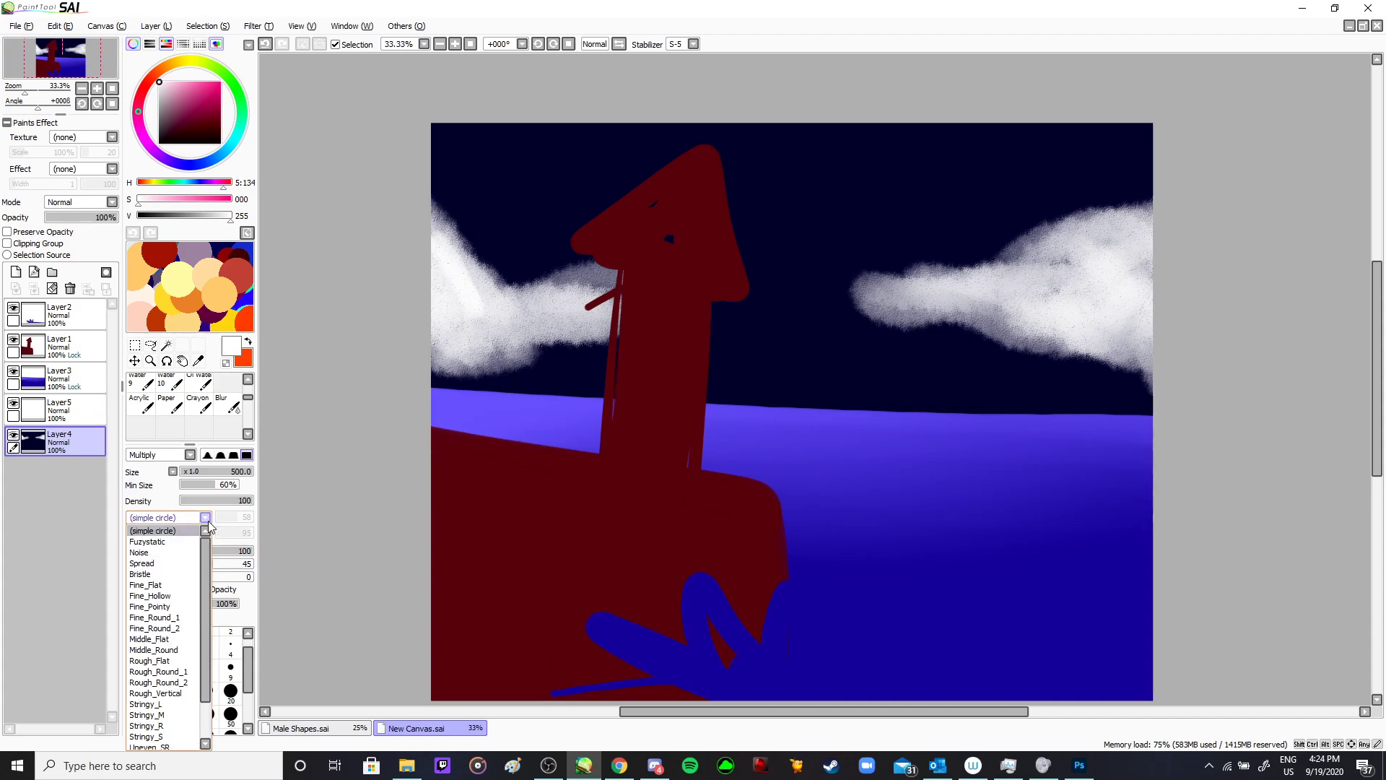
{"action": "left_click", "coordinate": [141, 552]}
{"action": "left_click_drag", "start_coordinate": [457, 310], "coordinate": [486, 353]}
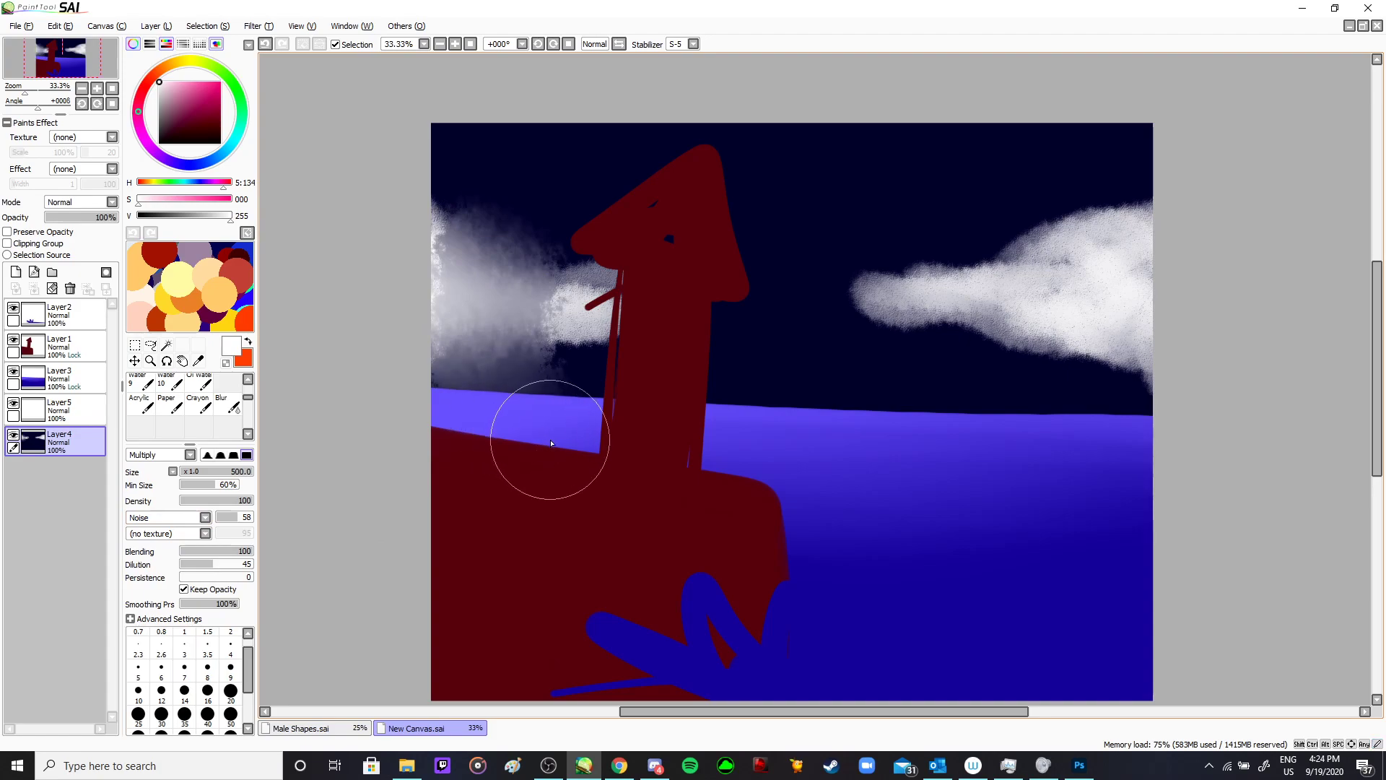
{"action": "key", "text": "ctrl+z"}
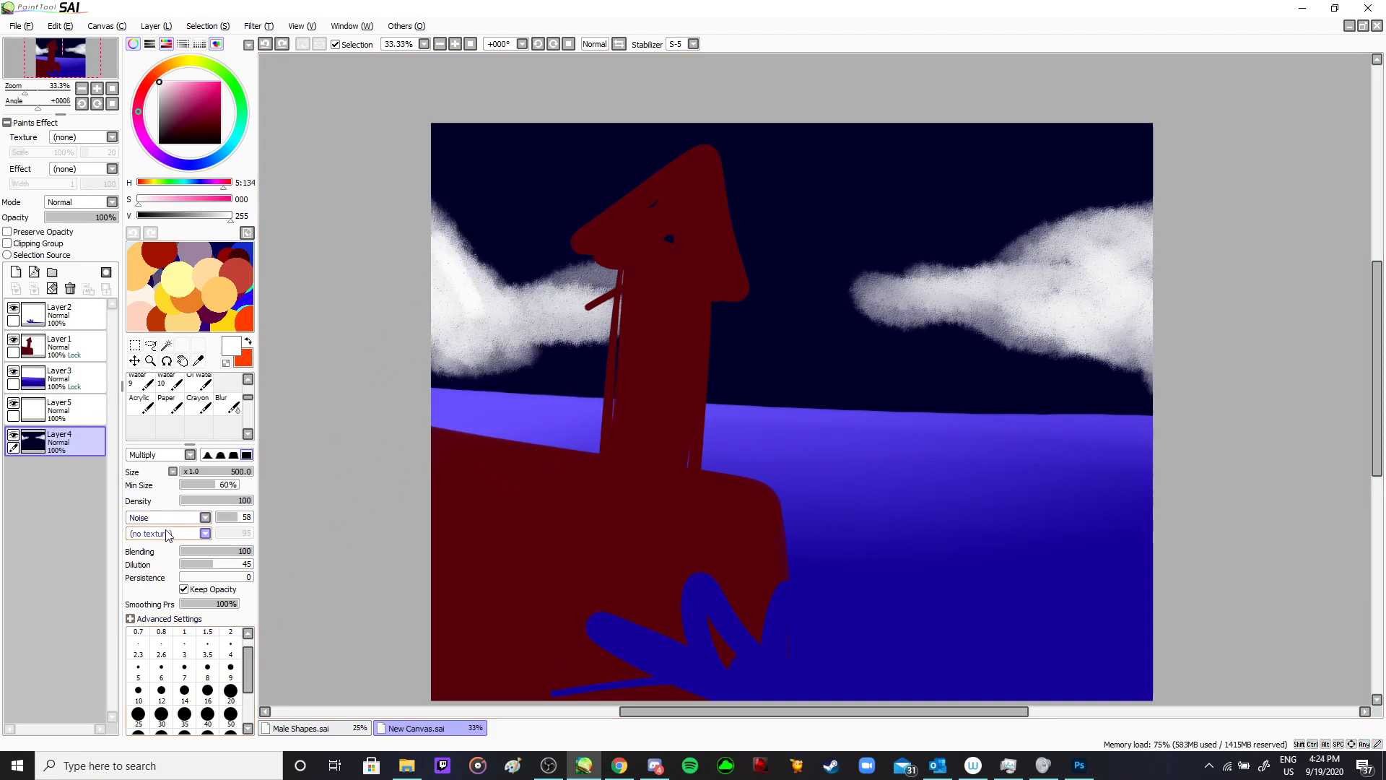
- Try the Spread and Fuzzystatic brush shapes on the left cloud, undoing the Spread smudges
{"action": "left_click", "coordinate": [165, 525]}
{"action": "left_click", "coordinate": [145, 565]}
{"action": "left_click_drag", "start_coordinate": [526, 248], "coordinate": [505, 405]}
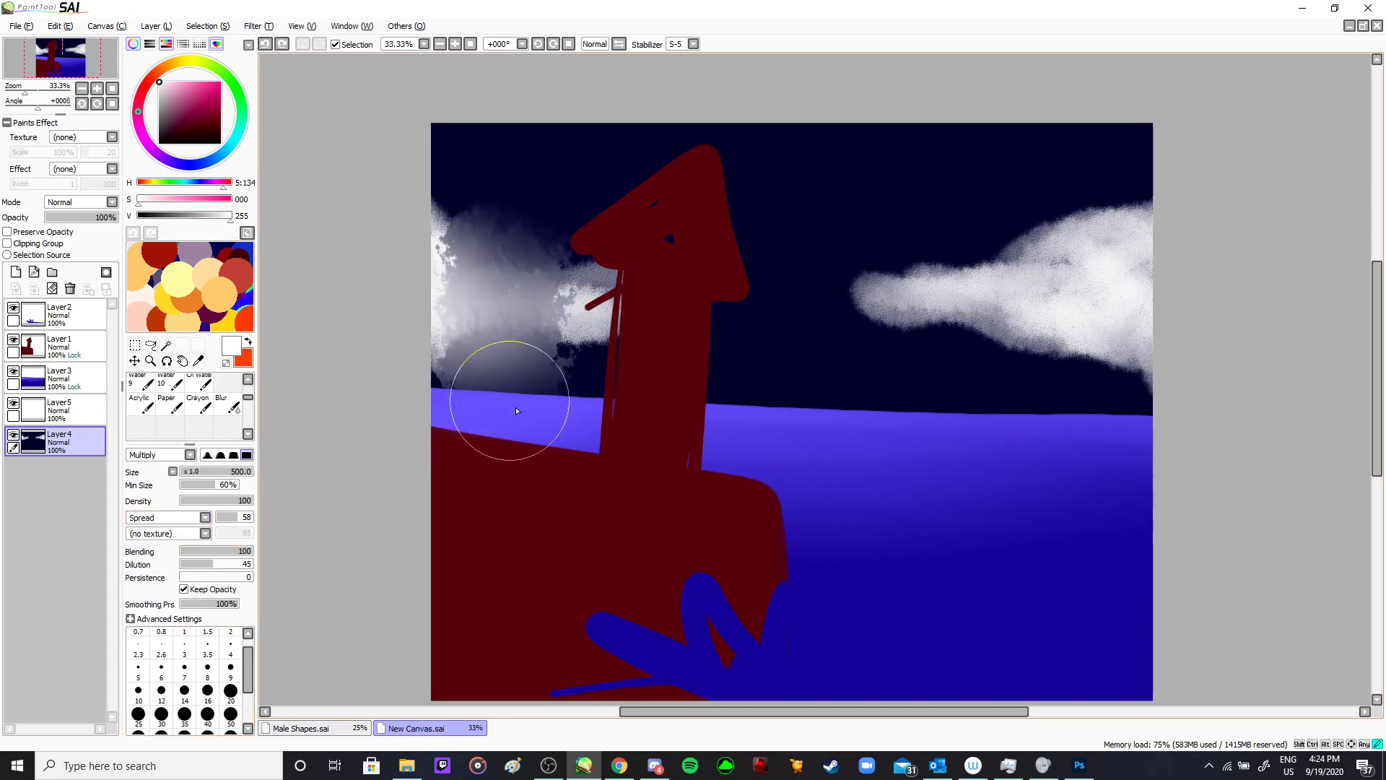
{"action": "key", "text": "ctrl+z"}
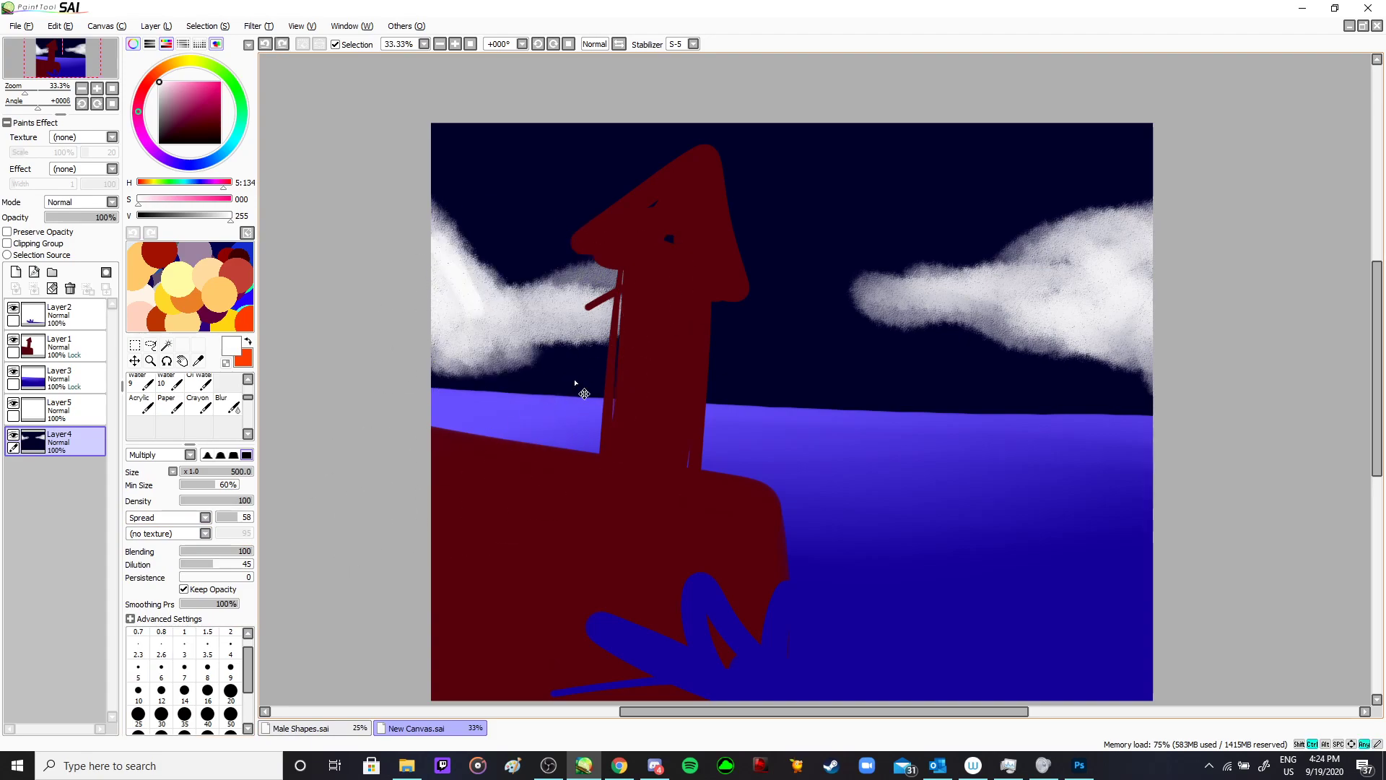
{"action": "left_click_drag", "start_coordinate": [574, 347], "coordinate": [591, 236]}
{"action": "key", "text": "ctrl+z"}
{"action": "left_click", "coordinate": [167, 523]}
{"action": "left_click", "coordinate": [147, 542]}
{"action": "left_click_drag", "start_coordinate": [503, 239], "coordinate": [504, 374]}
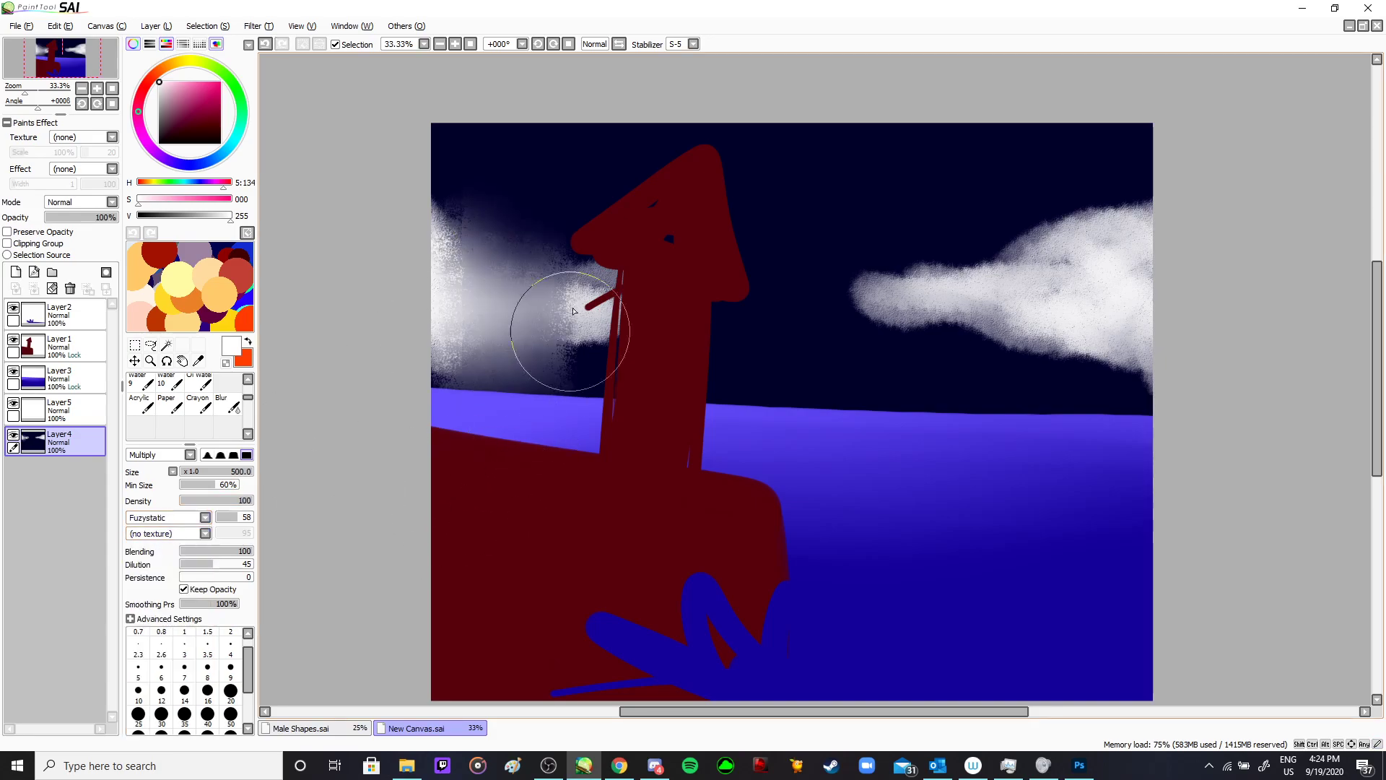
- Return to the Noise shape and shade both clouds' lower edges grey at brush size 250
{"action": "scroll", "coordinate": [573, 301], "scroll_direction": "down", "scroll_amount": 4}
{"action": "scroll", "coordinate": [535, 292], "scroll_direction": "up", "scroll_amount": 8}
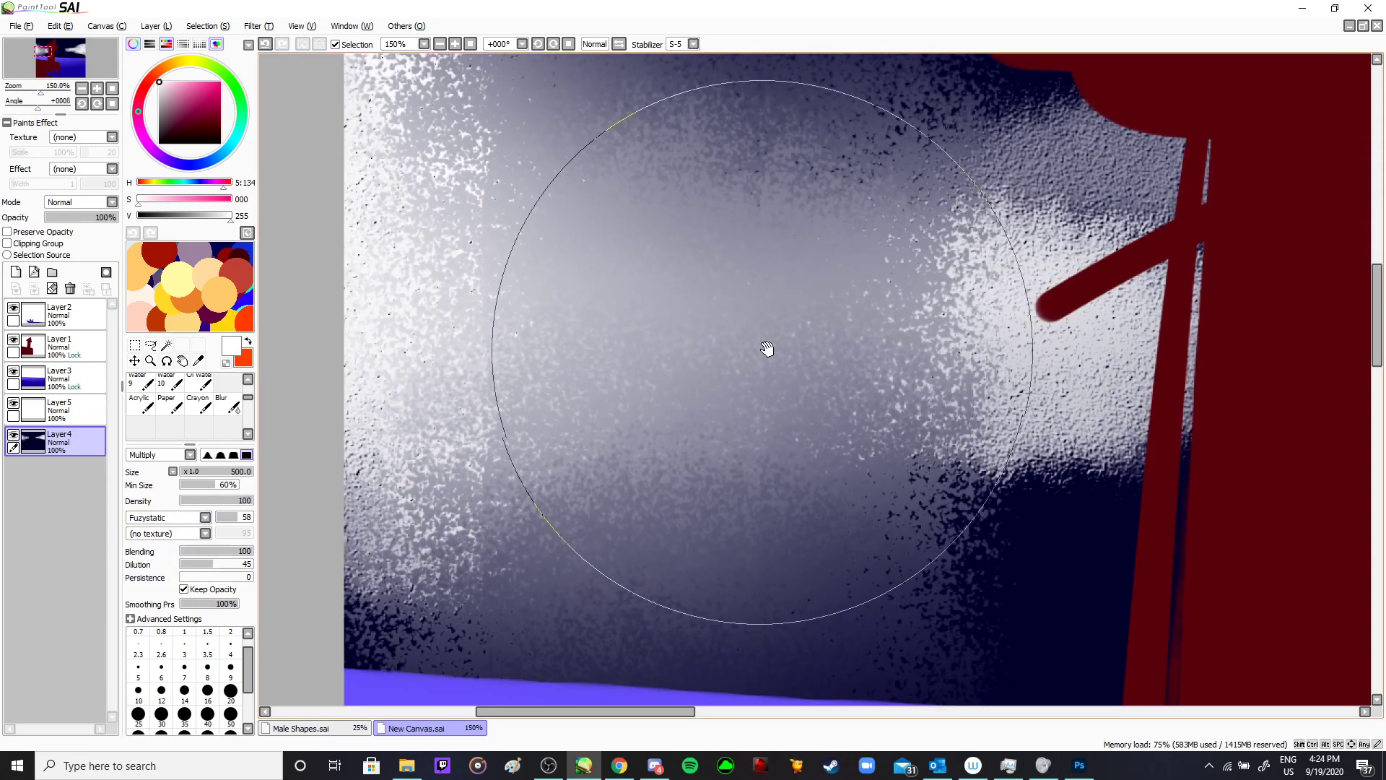
{"action": "left_click_drag", "start_coordinate": [774, 340], "coordinate": [765, 412]}
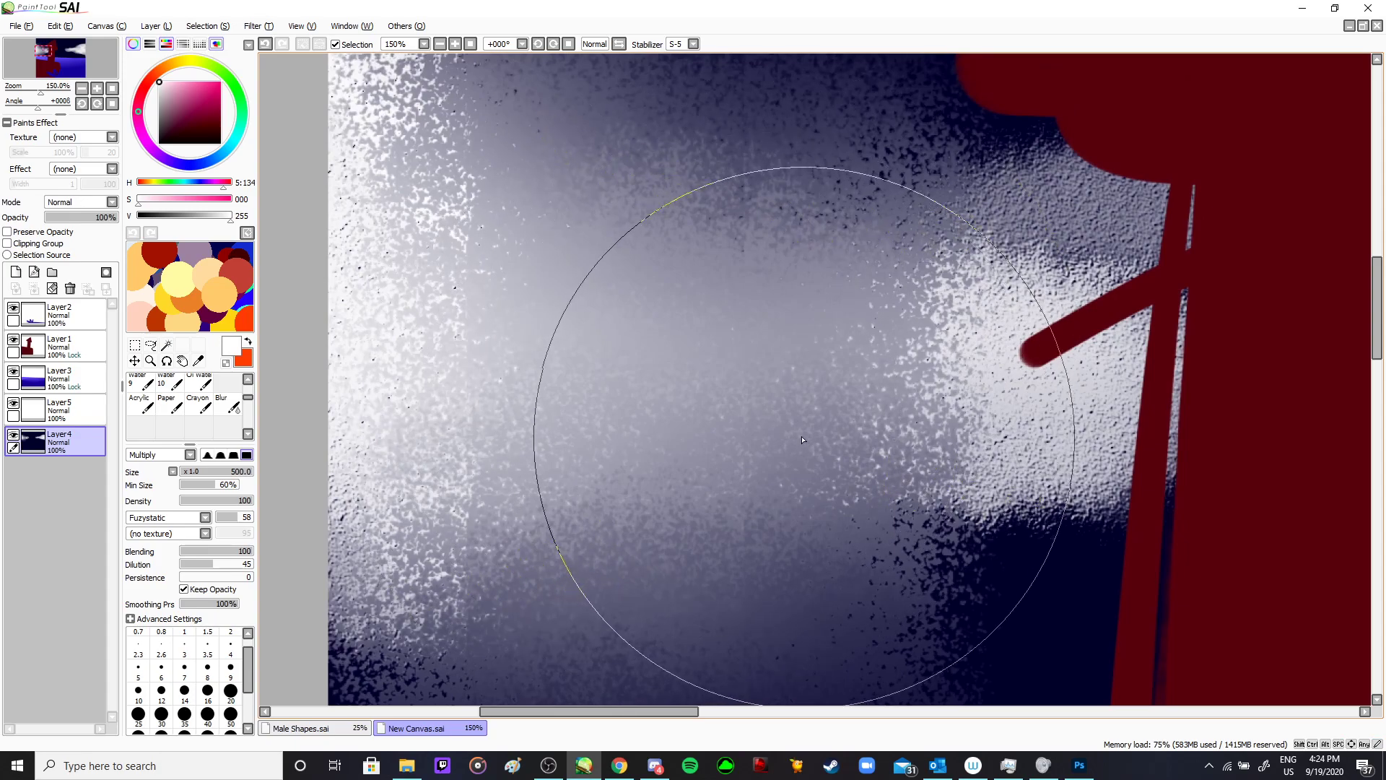
{"action": "scroll", "coordinate": [599, 433], "scroll_direction": "down", "scroll_amount": 6}
{"action": "left_click", "coordinate": [167, 518]}
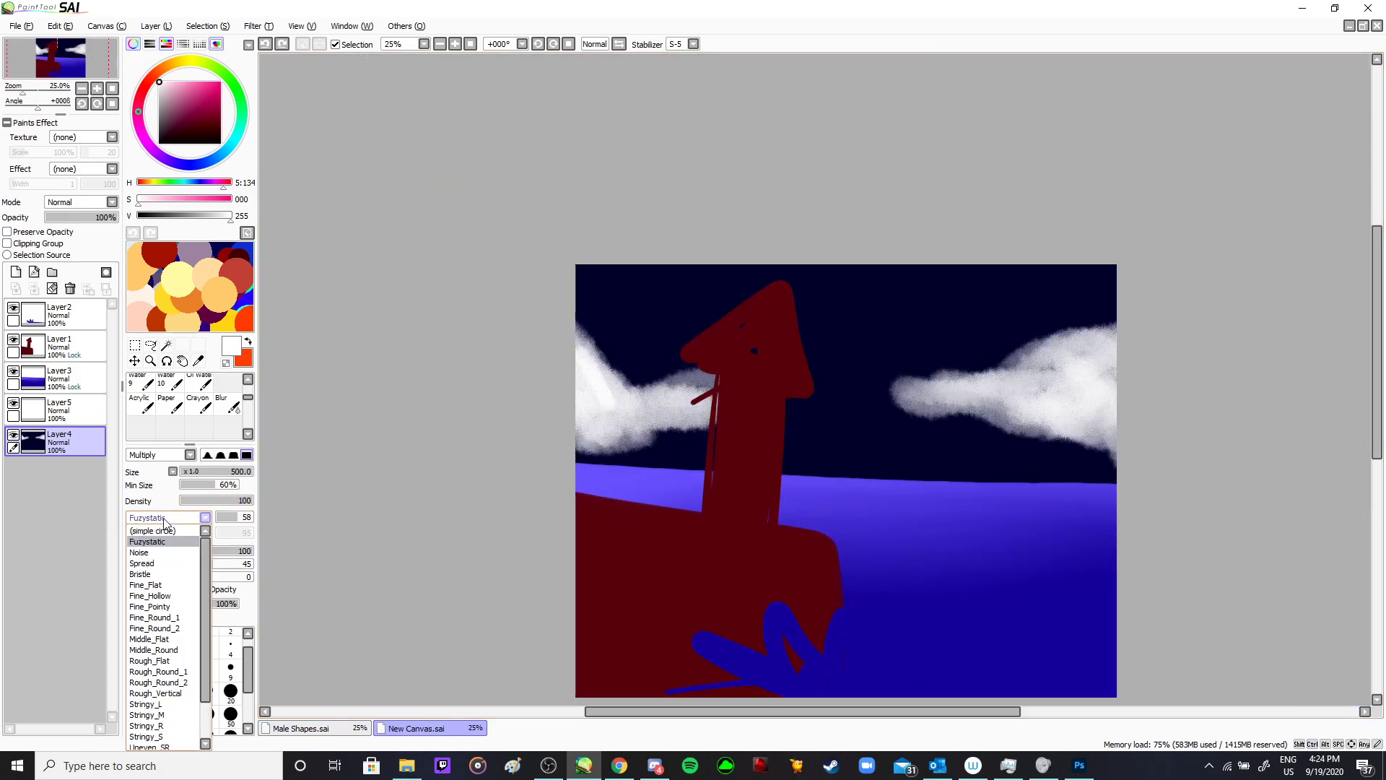
{"action": "left_click", "coordinate": [140, 552]}
{"action": "scroll", "coordinate": [852, 387], "scroll_direction": "up", "scroll_amount": 1}
{"action": "scroll", "coordinate": [680, 437], "scroll_direction": "down", "scroll_amount": 1}
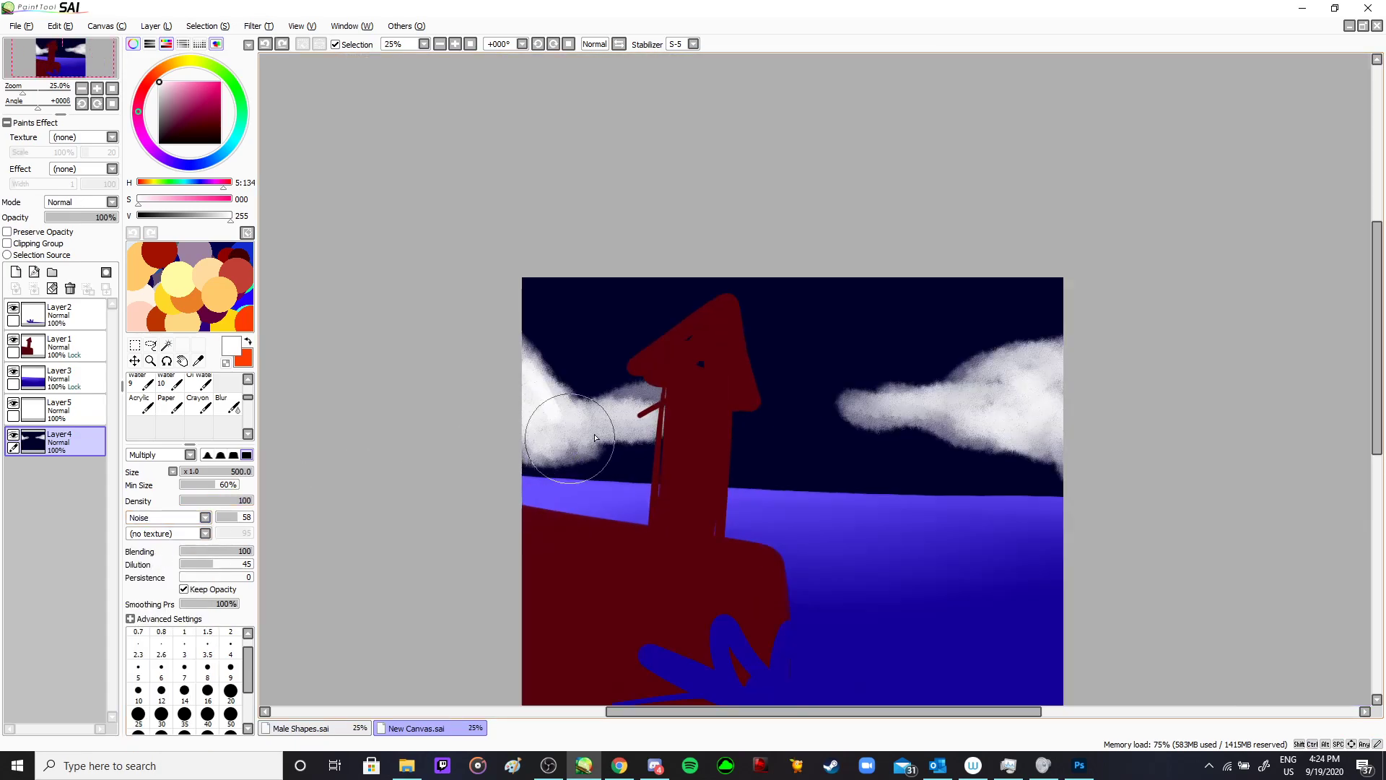
{"action": "scroll", "coordinate": [677, 426], "scroll_direction": "up", "scroll_amount": 1}
{"action": "mouse_move", "coordinate": [411, 318]}
{"action": "left_mouse_down"}
{"action": "mouse_move", "coordinate": [499, 414]}
{"action": "mouse_move", "coordinate": [598, 371]}
{"action": "left_mouse_up"}
{"action": "key", "text": "bracketleft"}
{"action": "key", "text": "bracketleft"}
{"action": "key", "text": "bracketleft"}
{"action": "key", "text": "bracketleft"}
{"action": "key", "text": "bracketleft"}
{"action": "mouse_move", "coordinate": [406, 458]}
{"action": "left_mouse_down"}
{"action": "mouse_move", "coordinate": [459, 494]}
{"action": "mouse_move", "coordinate": [498, 430]}
{"action": "mouse_move", "coordinate": [454, 502]}
{"action": "mouse_move", "coordinate": [585, 446]}
{"action": "mouse_move", "coordinate": [666, 448]}
{"action": "mouse_move", "coordinate": [575, 462]}
{"action": "mouse_move", "coordinate": [602, 424]}
{"action": "mouse_move", "coordinate": [427, 433]}
{"action": "mouse_move", "coordinate": [448, 405]}
{"action": "left_mouse_up"}
{"action": "mouse_move", "coordinate": [857, 421]}
{"action": "left_mouse_down"}
{"action": "mouse_move", "coordinate": [1056, 349]}
{"action": "mouse_move", "coordinate": [1168, 330]}
{"action": "mouse_move", "coordinate": [1169, 377]}
{"action": "mouse_move", "coordinate": [1052, 371]}
{"action": "mouse_move", "coordinate": [1166, 434]}
{"action": "mouse_move", "coordinate": [1177, 398]}
{"action": "left_mouse_up"}
{"action": "mouse_move", "coordinate": [1042, 409]}
{"action": "left_mouse_down"}
{"action": "mouse_move", "coordinate": [880, 415]}
{"action": "mouse_move", "coordinate": [962, 452]}
{"action": "mouse_move", "coordinate": [1182, 480]}
{"action": "mouse_move", "coordinate": [1029, 451]}
{"action": "mouse_move", "coordinate": [1017, 425]}
{"action": "mouse_move", "coordinate": [1060, 428]}
{"action": "left_mouse_up"}
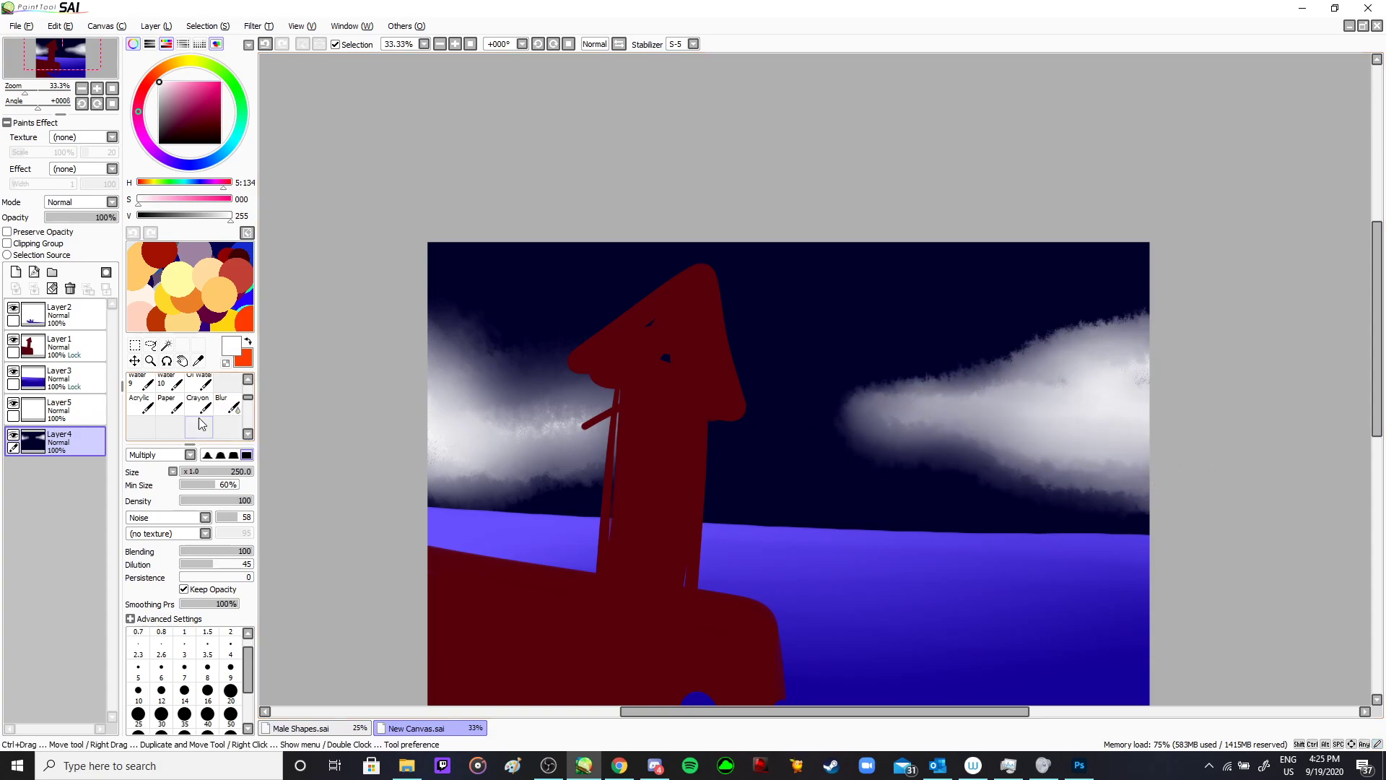
- Soften the right cloud with a Noise brush (blending 44, dilution 43, persistence 47), then set size 350
{"action": "key", "text": "b"}
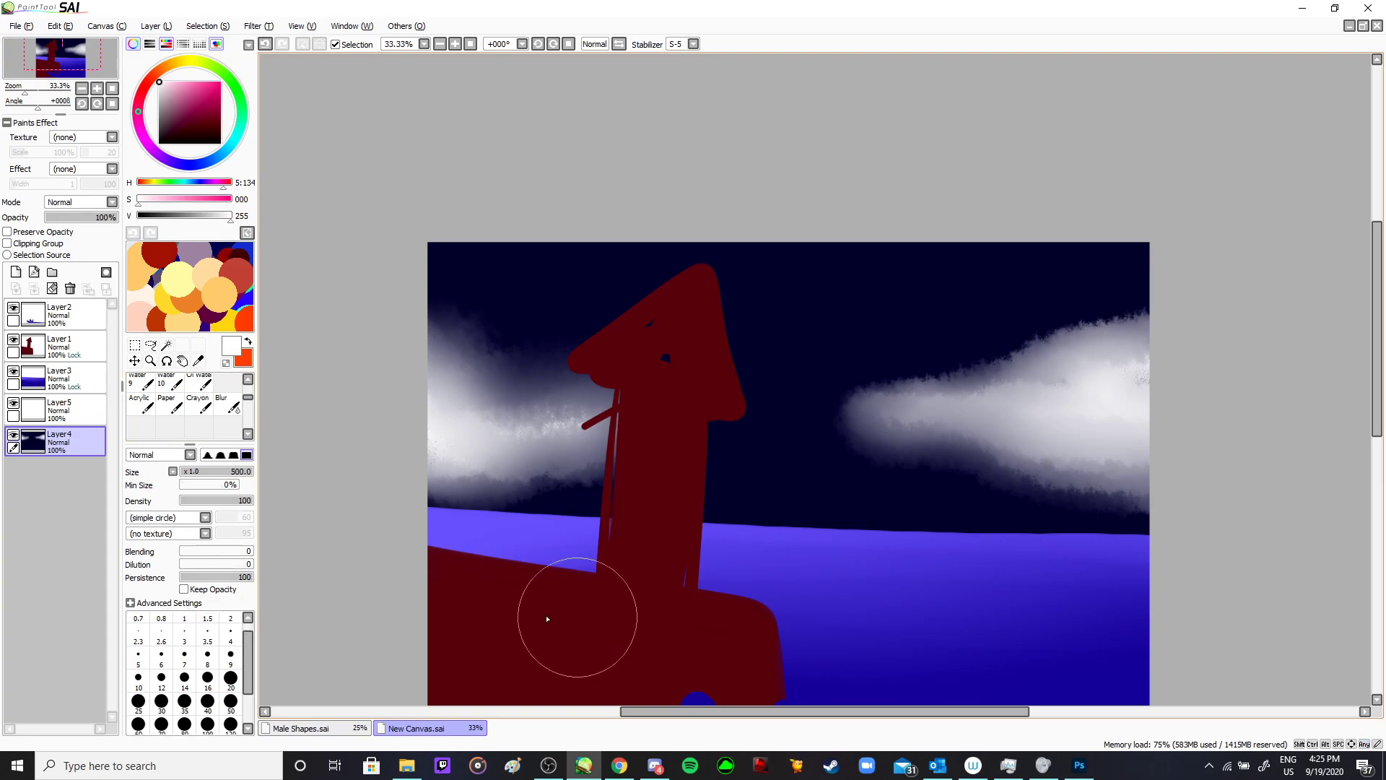
{"action": "scroll", "coordinate": [191, 415], "scroll_direction": "up", "scroll_amount": 3}
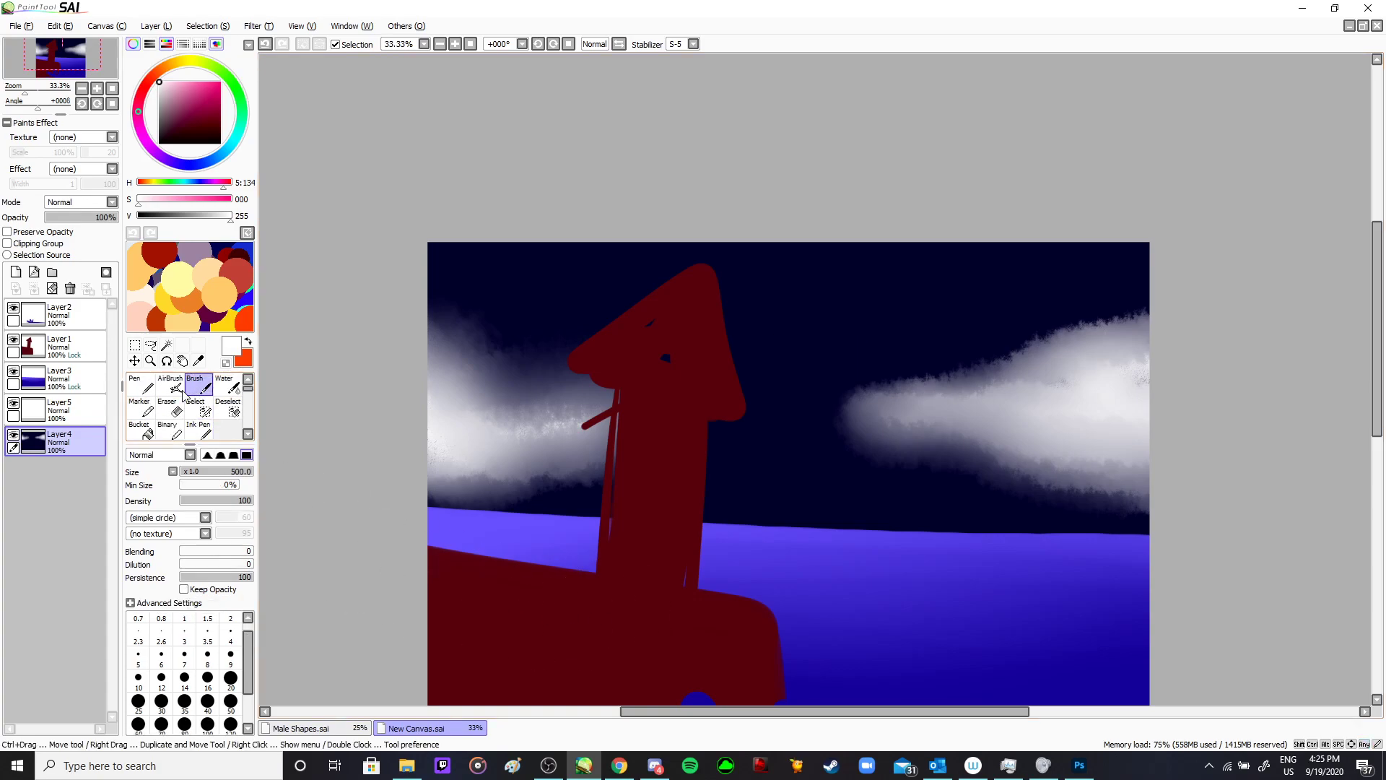
{"action": "left_click", "coordinate": [168, 518]}
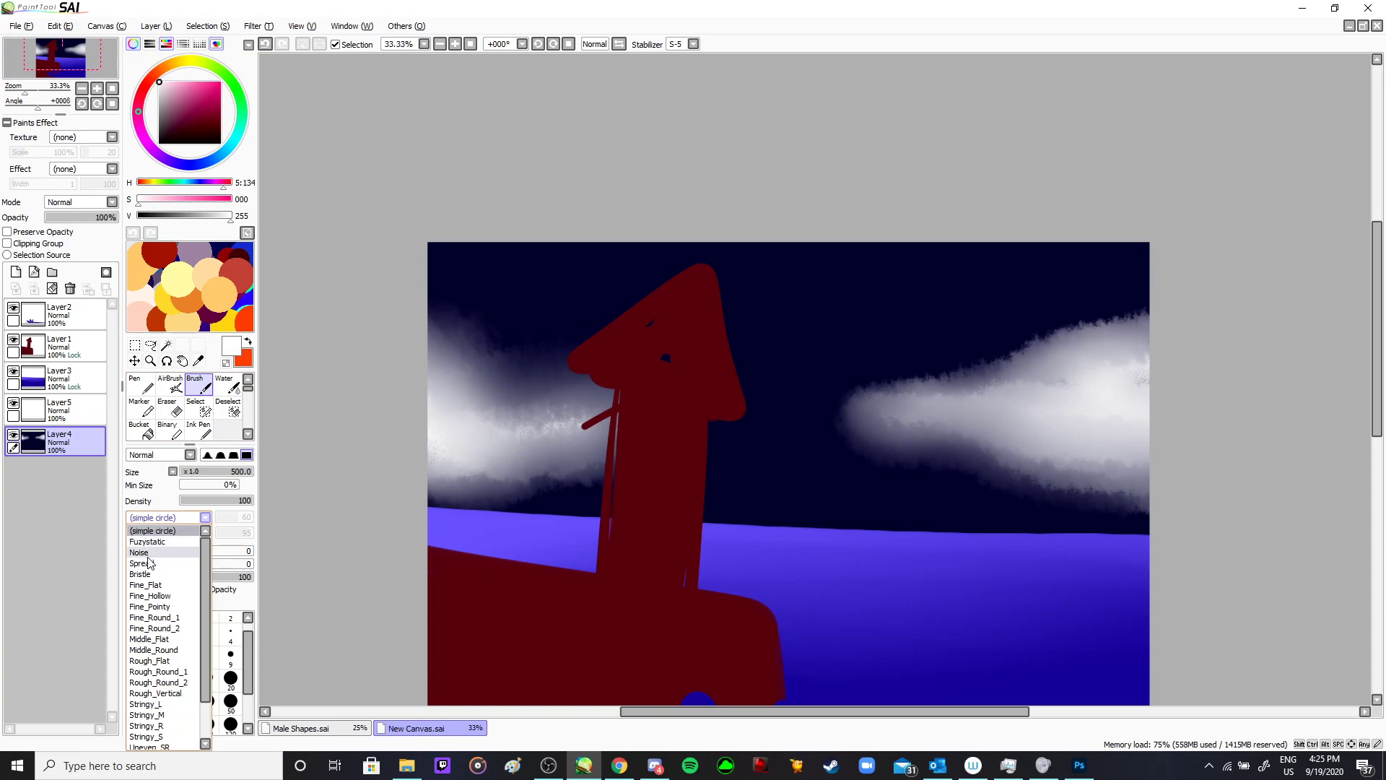
{"action": "left_click", "coordinate": [143, 552]}
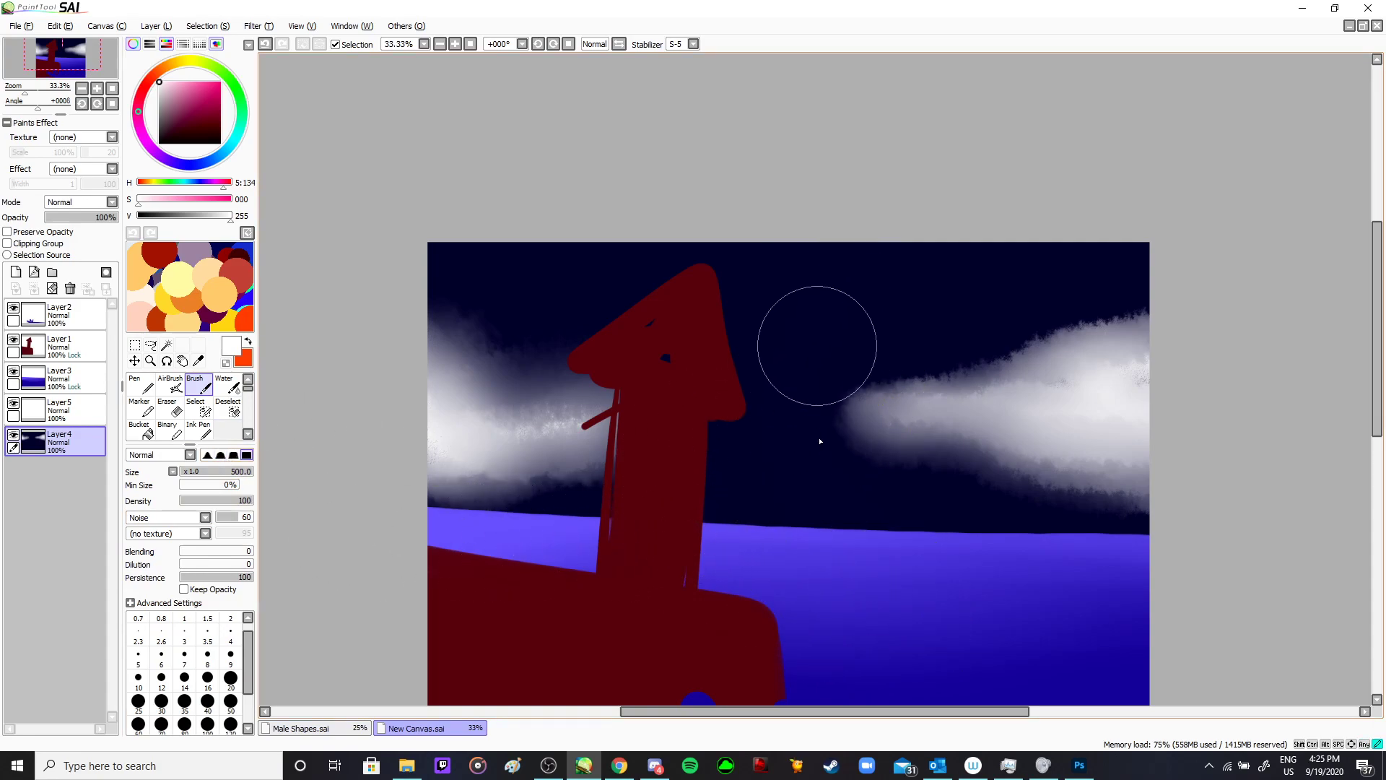
{"action": "key", "text": "ctrl+z"}
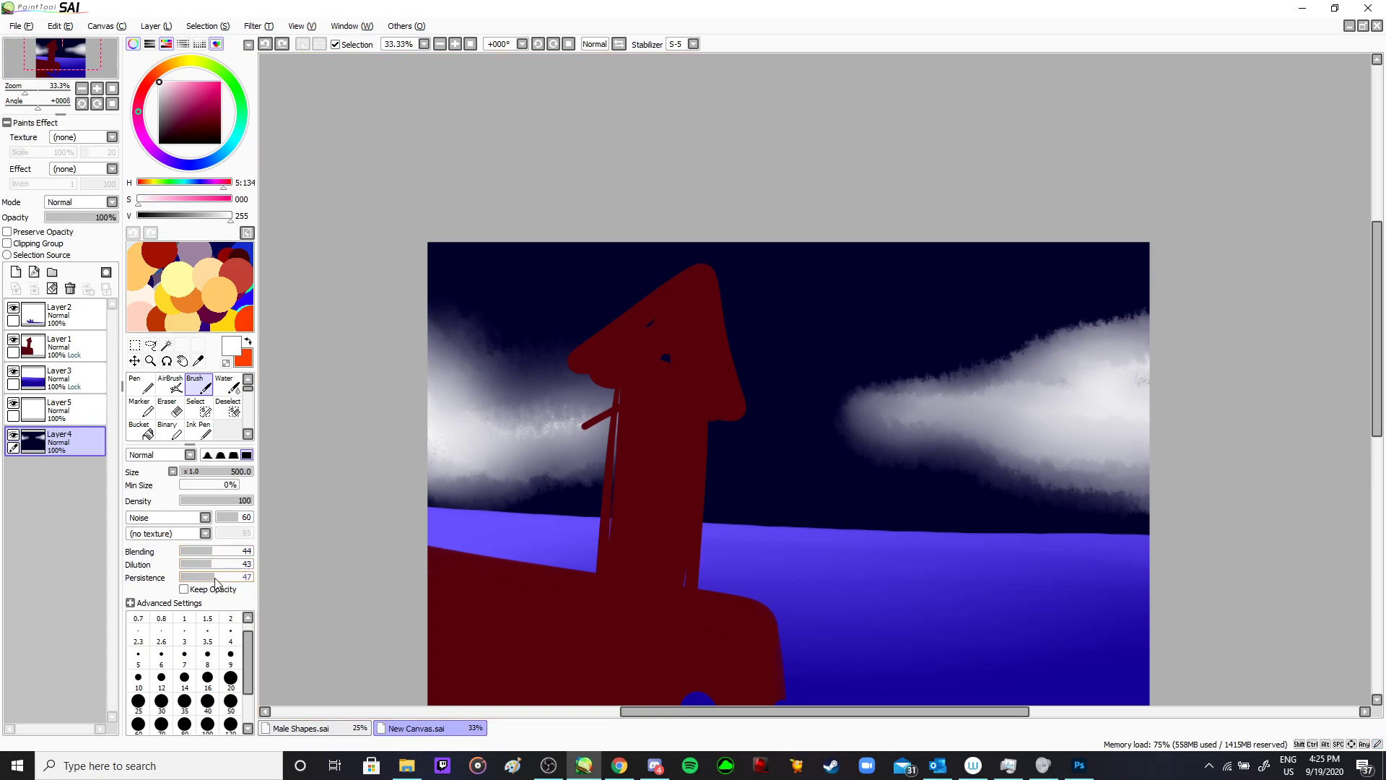
{"action": "left_click_drag", "start_coordinate": [929, 412], "coordinate": [1047, 412]}
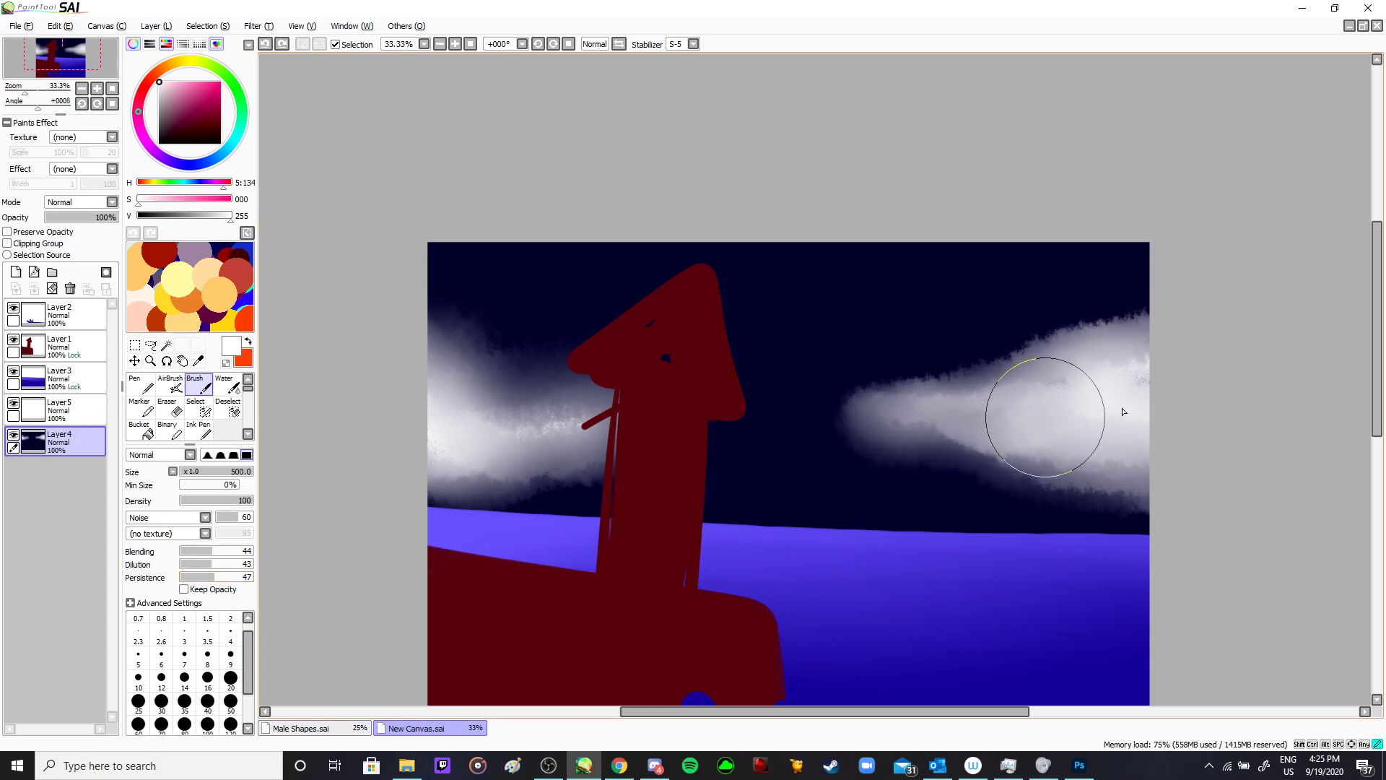
{"action": "key", "text": "bracketleft"}
{"action": "key", "text": "bracketleft"}
{"action": "key", "text": "bracketleft"}
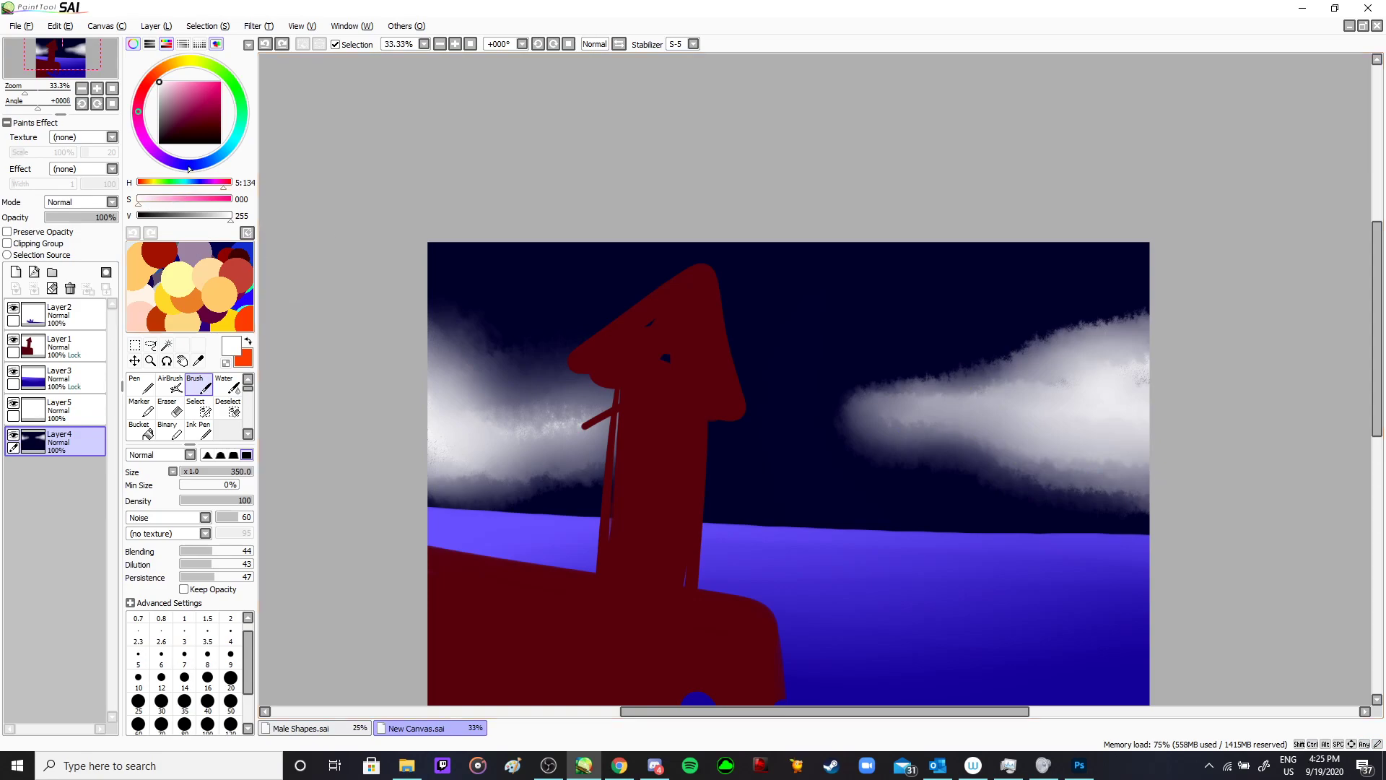
- Paint muted purple across the right cloud's lower middle and sample lavender tones from it
{"action": "left_click", "coordinate": [163, 157]}
{"action": "left_click", "coordinate": [185, 108]}
{"action": "mouse_move", "coordinate": [986, 427]}
{"action": "left_mouse_down"}
{"action": "mouse_move", "coordinate": [944, 422]}
{"action": "mouse_move", "coordinate": [1017, 421]}
{"action": "mouse_move", "coordinate": [1097, 459]}
{"action": "mouse_move", "coordinate": [1002, 428]}
{"action": "mouse_move", "coordinate": [1154, 469]}
{"action": "mouse_move", "coordinate": [1039, 434]}
{"action": "mouse_move", "coordinate": [1170, 426]}
{"action": "mouse_move", "coordinate": [1058, 439]}
{"action": "mouse_move", "coordinate": [1201, 387]}
{"action": "left_mouse_up"}
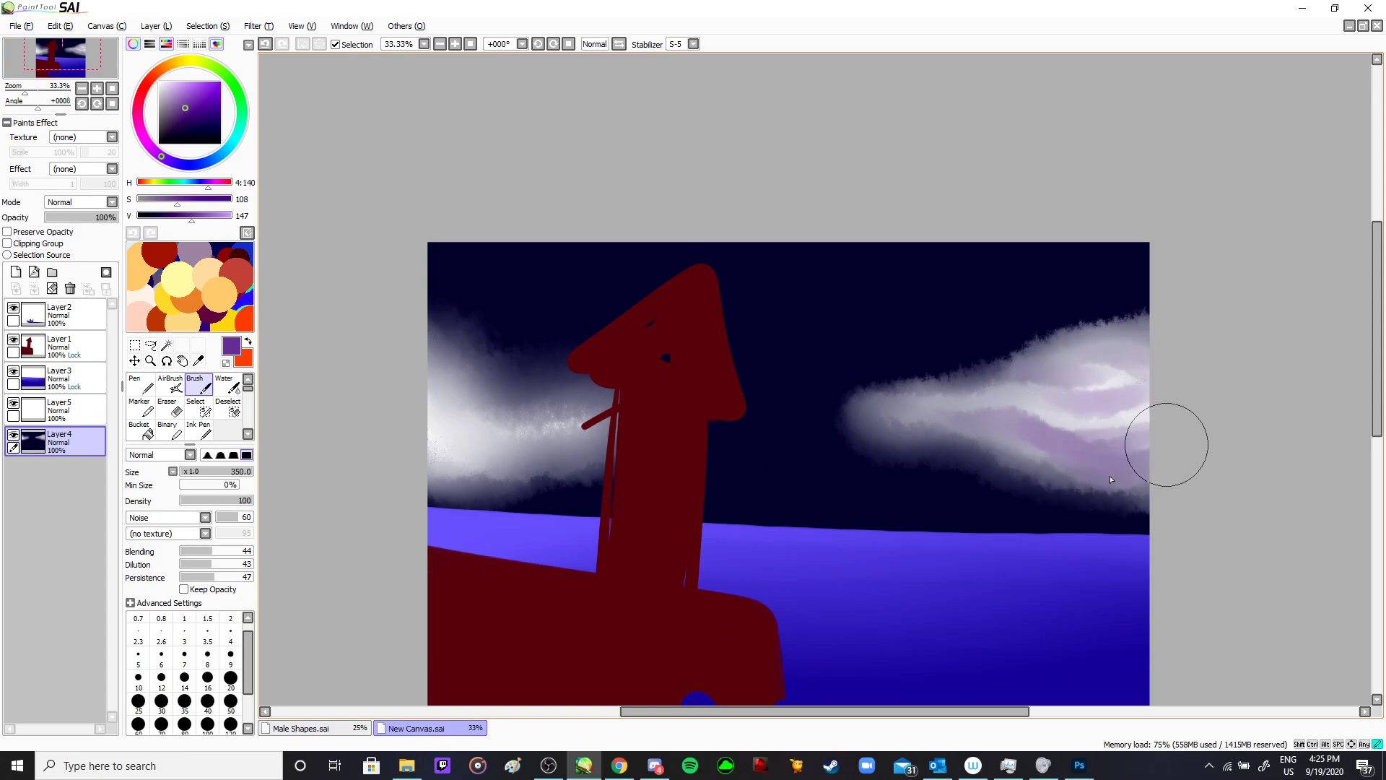
{"action": "key", "text": "x"}
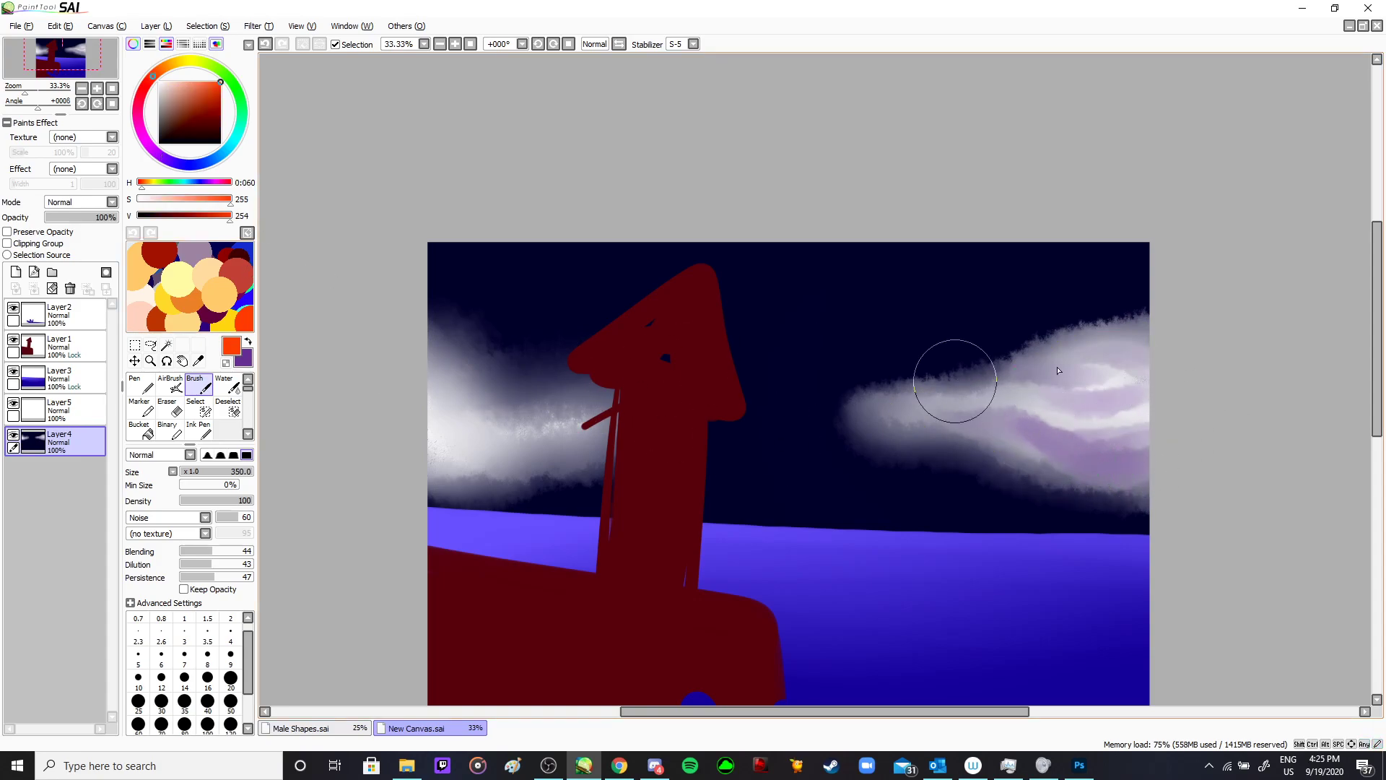
{"action": "left_click", "coordinate": [1127, 428], "text": "alt"}
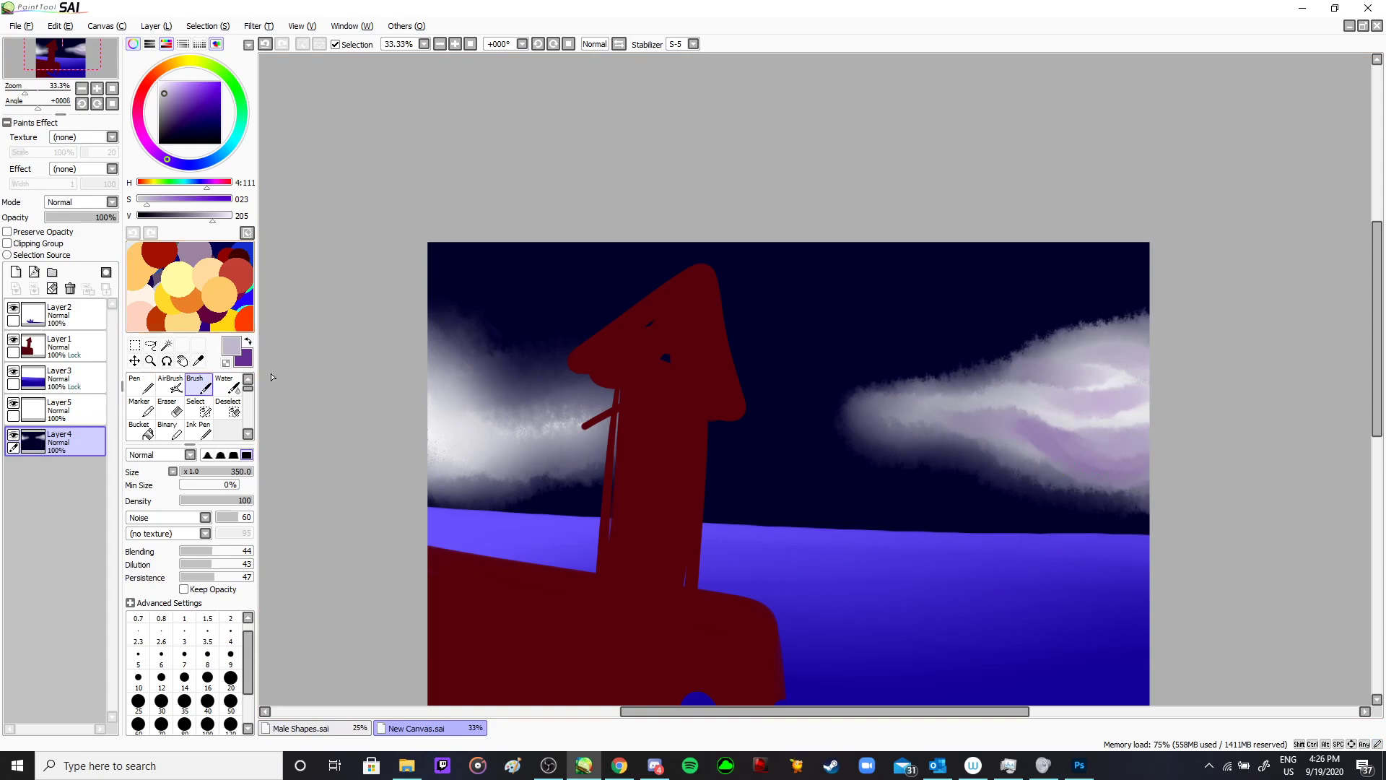
{"action": "key", "text": "x"}
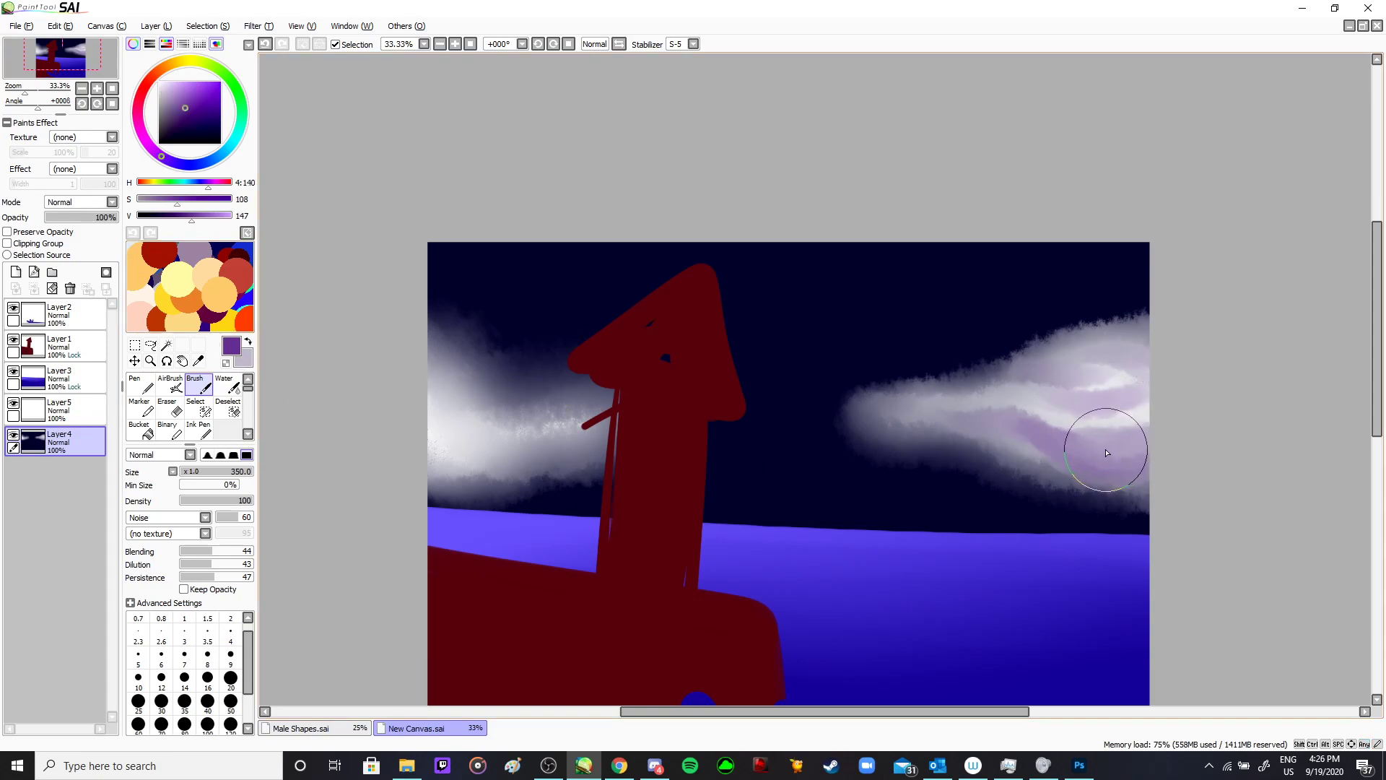
{"action": "left_click", "coordinate": [1115, 446], "text": "alt"}
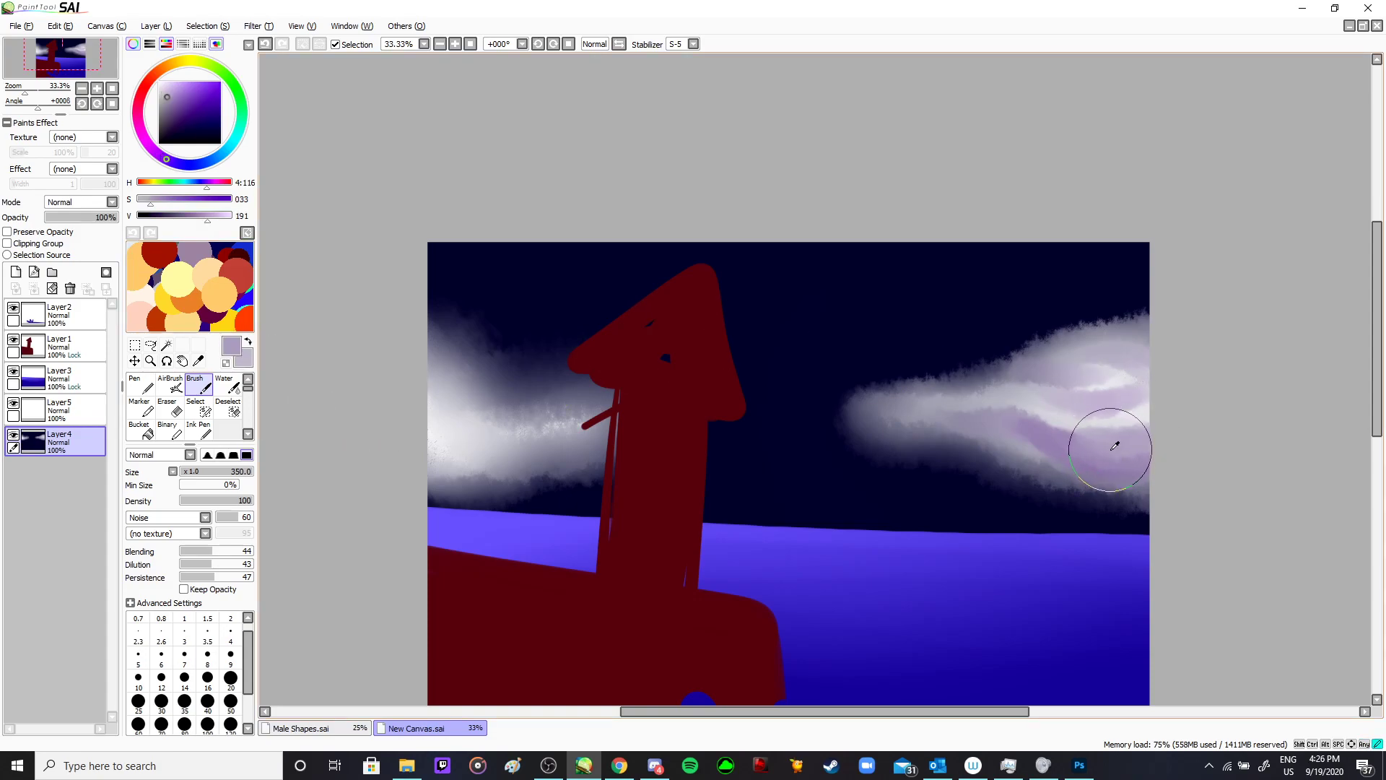
{"action": "left_click", "coordinate": [1074, 428], "text": "alt"}
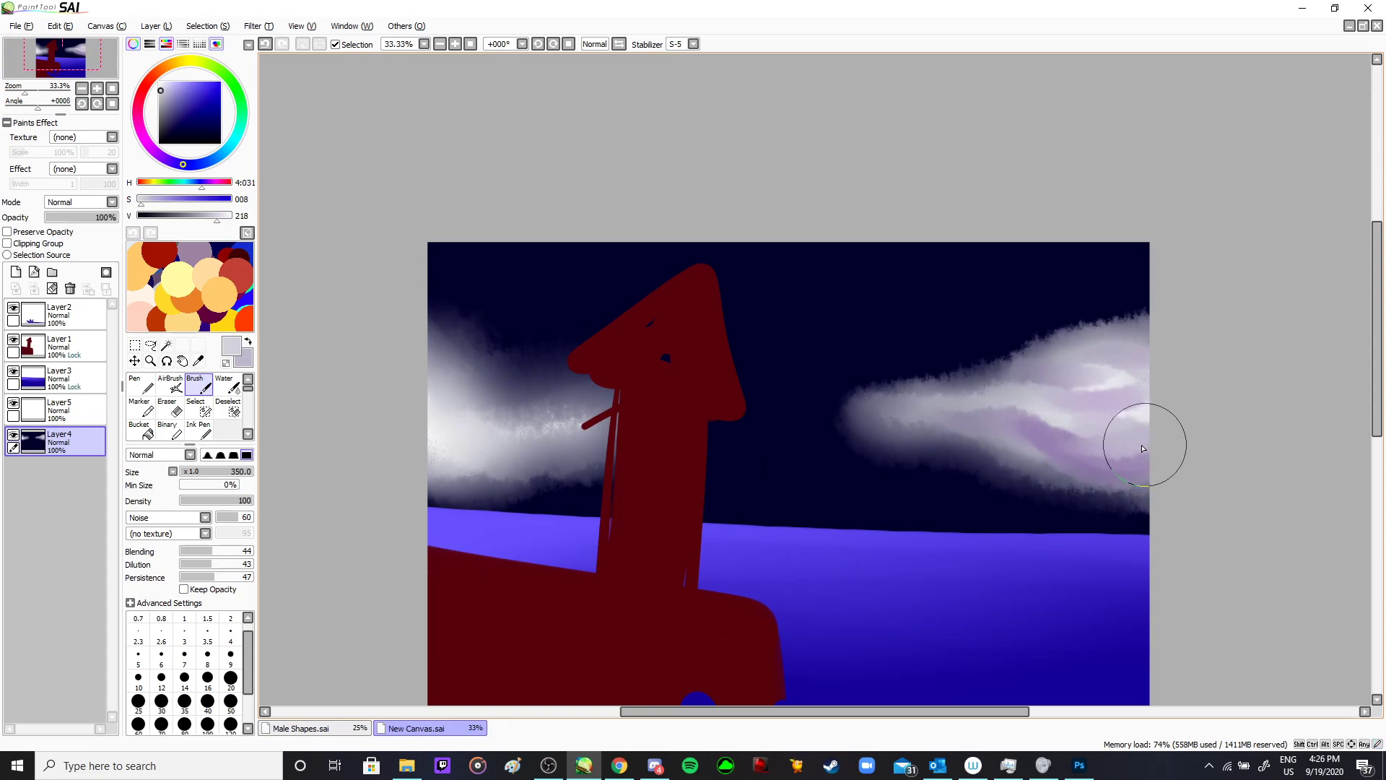
{"action": "left_click", "coordinate": [1148, 417], "text": "alt"}
{"action": "left_click", "coordinate": [1142, 459], "text": "alt"}
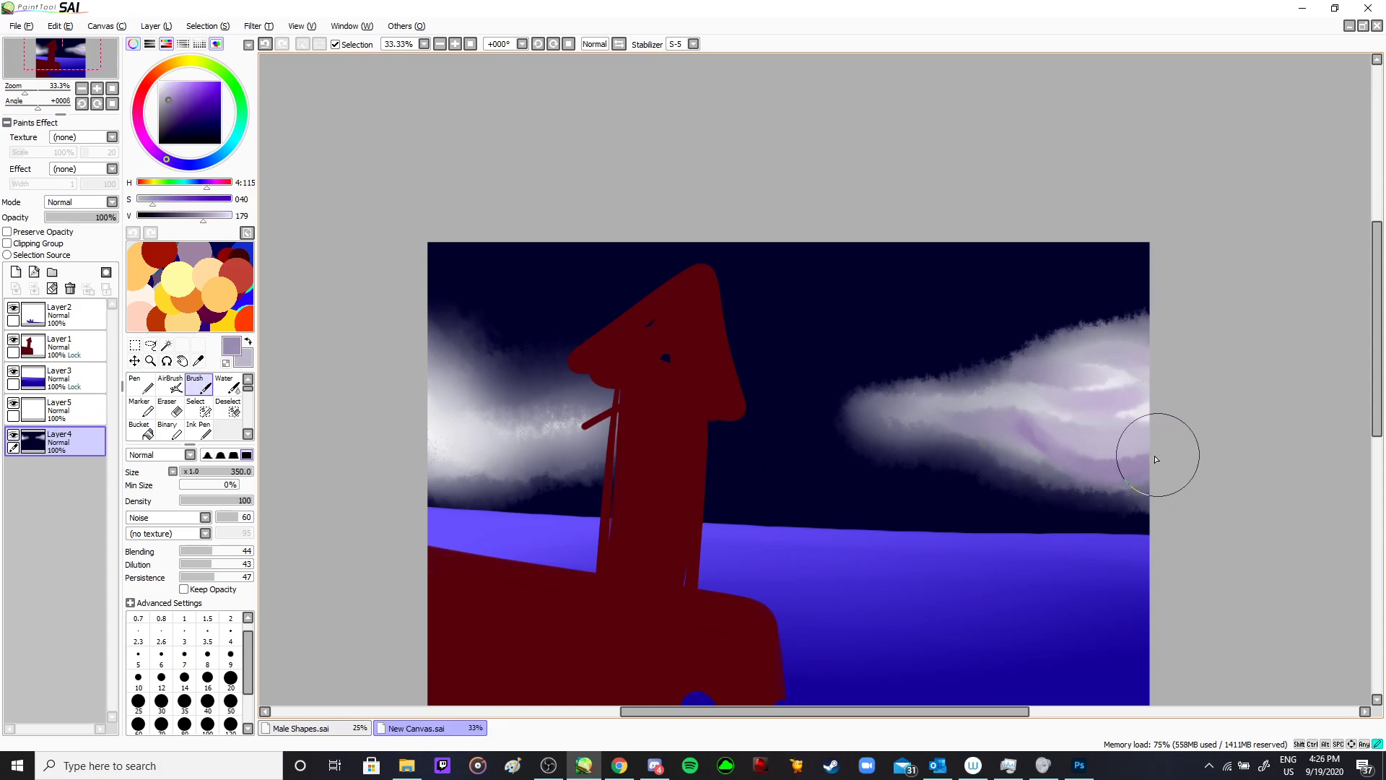
{"action": "left_click", "coordinate": [1042, 455], "text": "alt"}
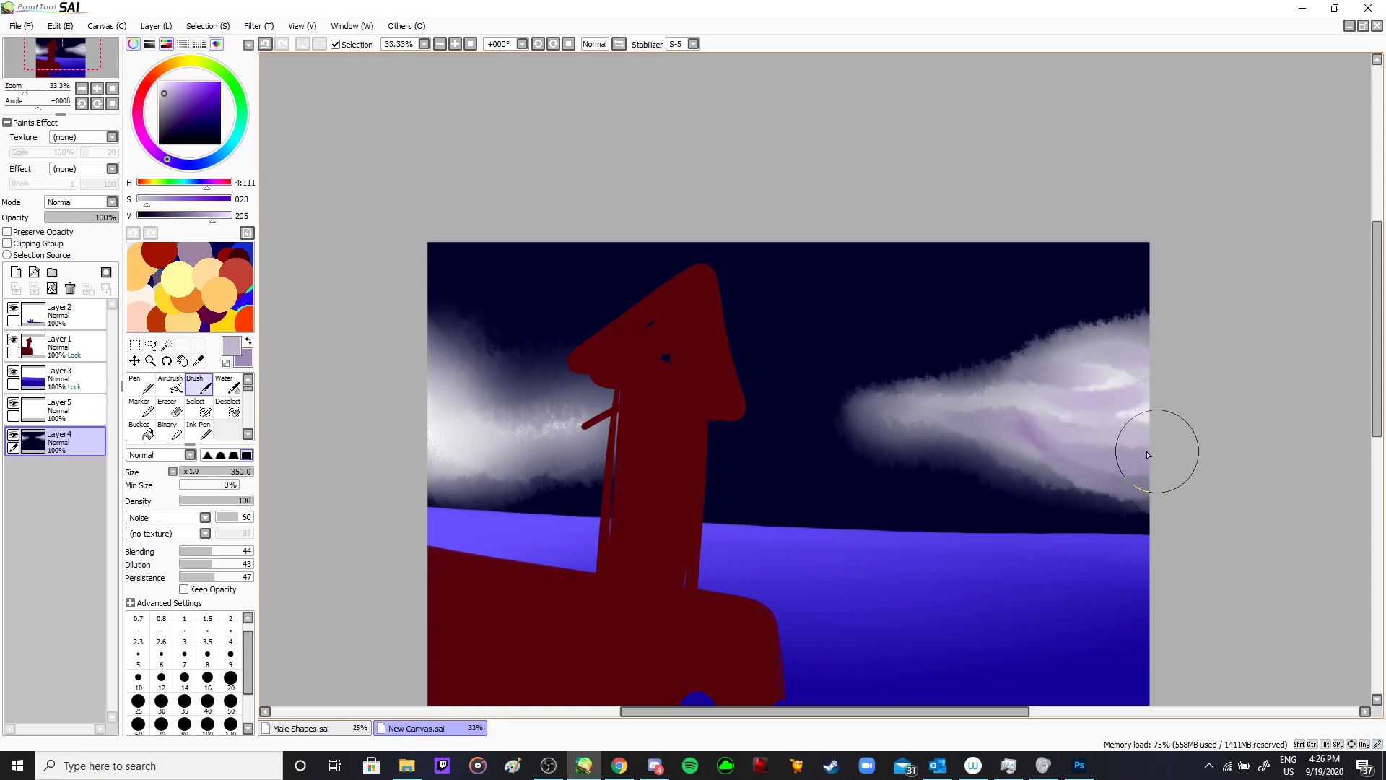
- Mix a deeper purple and paint strokes over the right cloud's lower right
{"action": "left_click", "coordinate": [210, 199]}
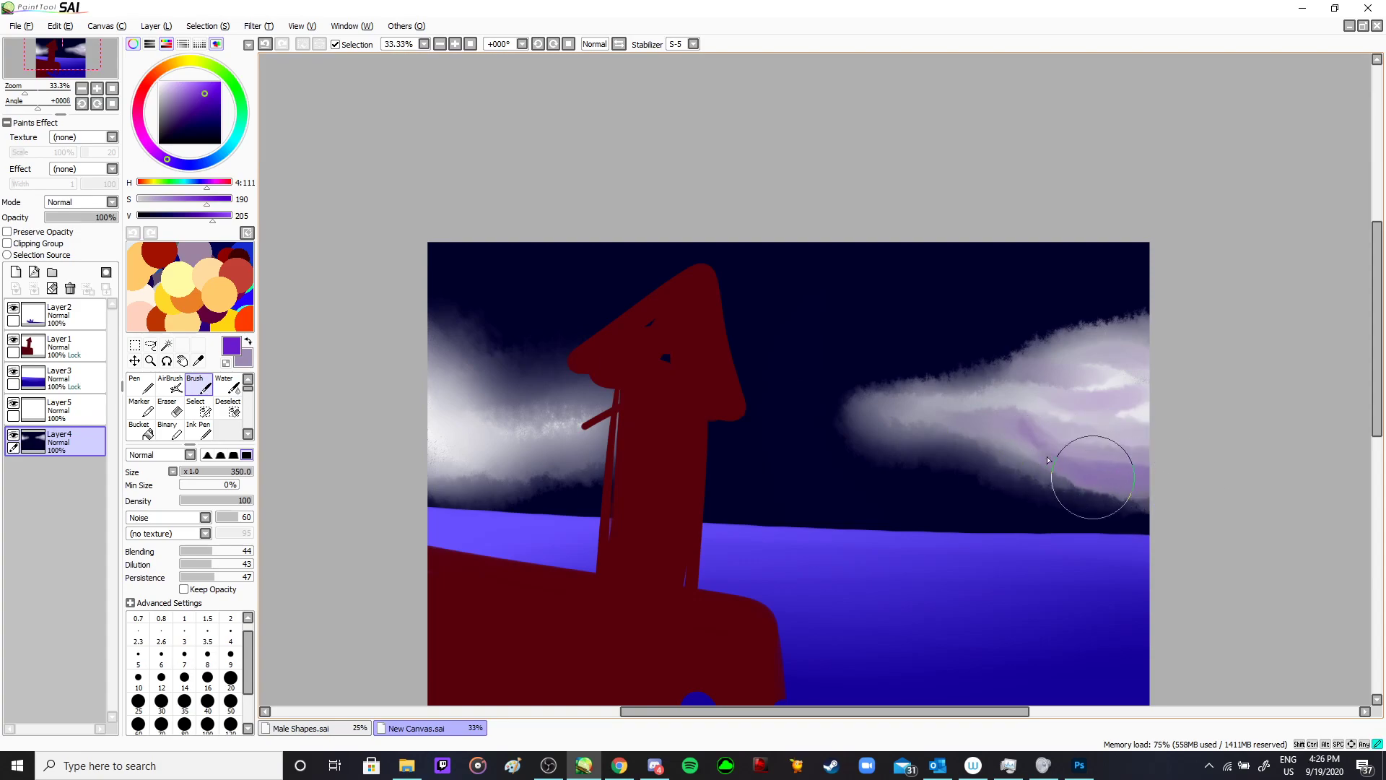
{"action": "left_click", "coordinate": [140, 198]}
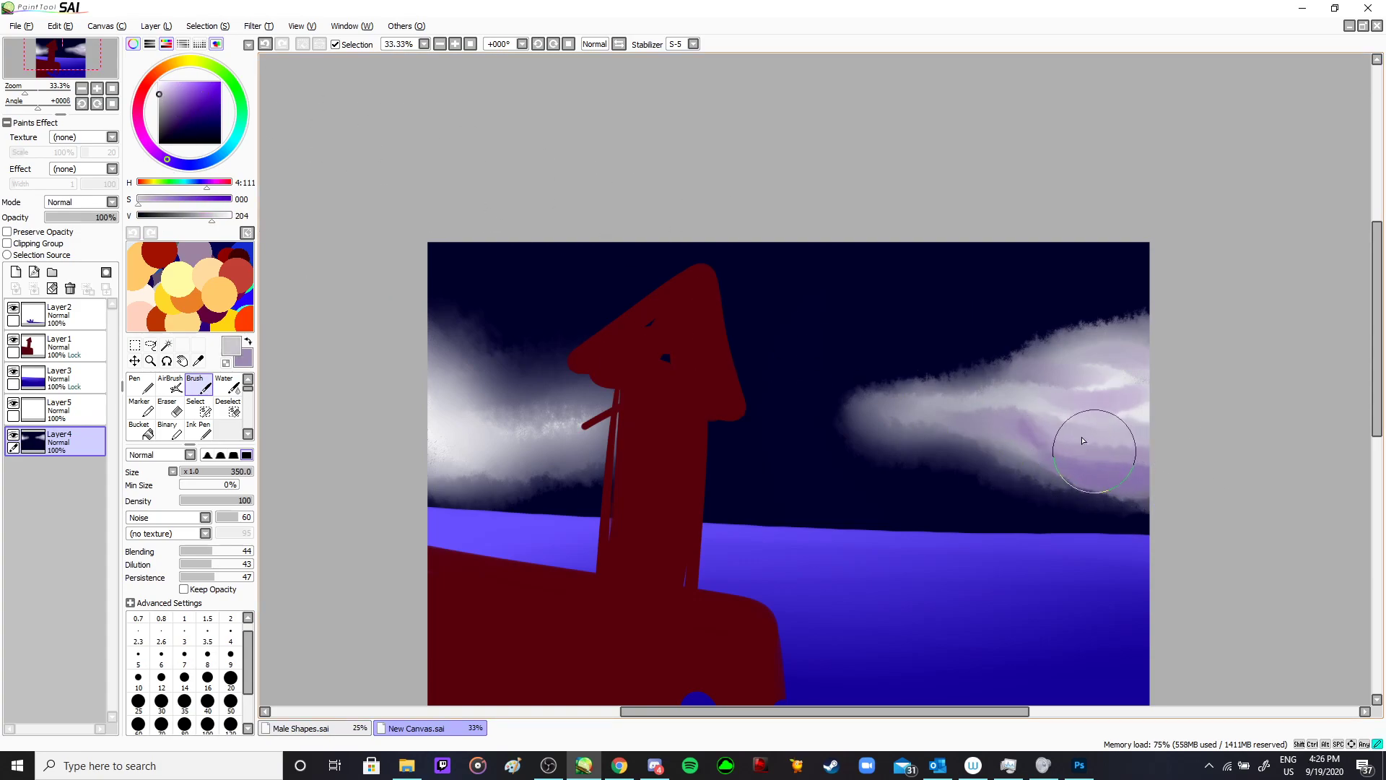
{"action": "left_click", "coordinate": [231, 215]}
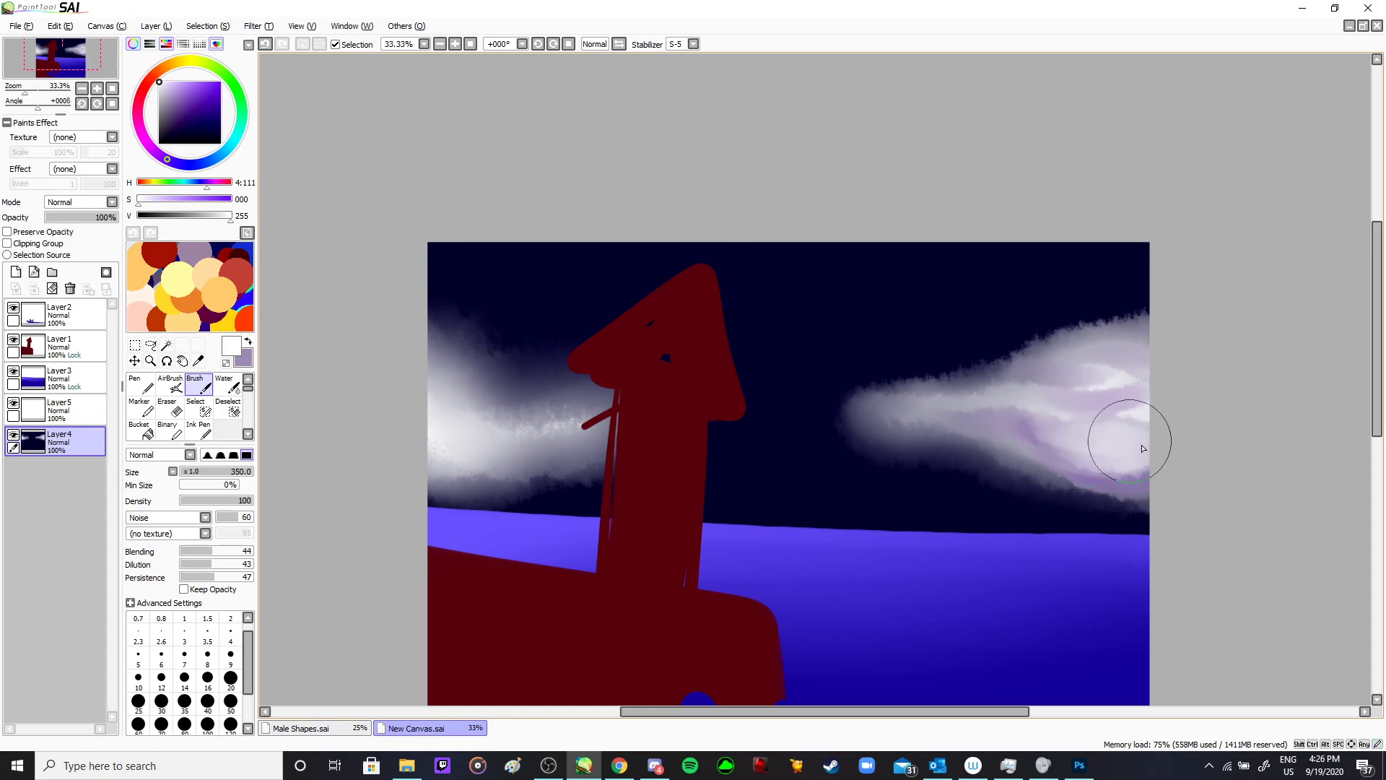
{"action": "left_click", "coordinate": [1037, 444], "text": "alt"}
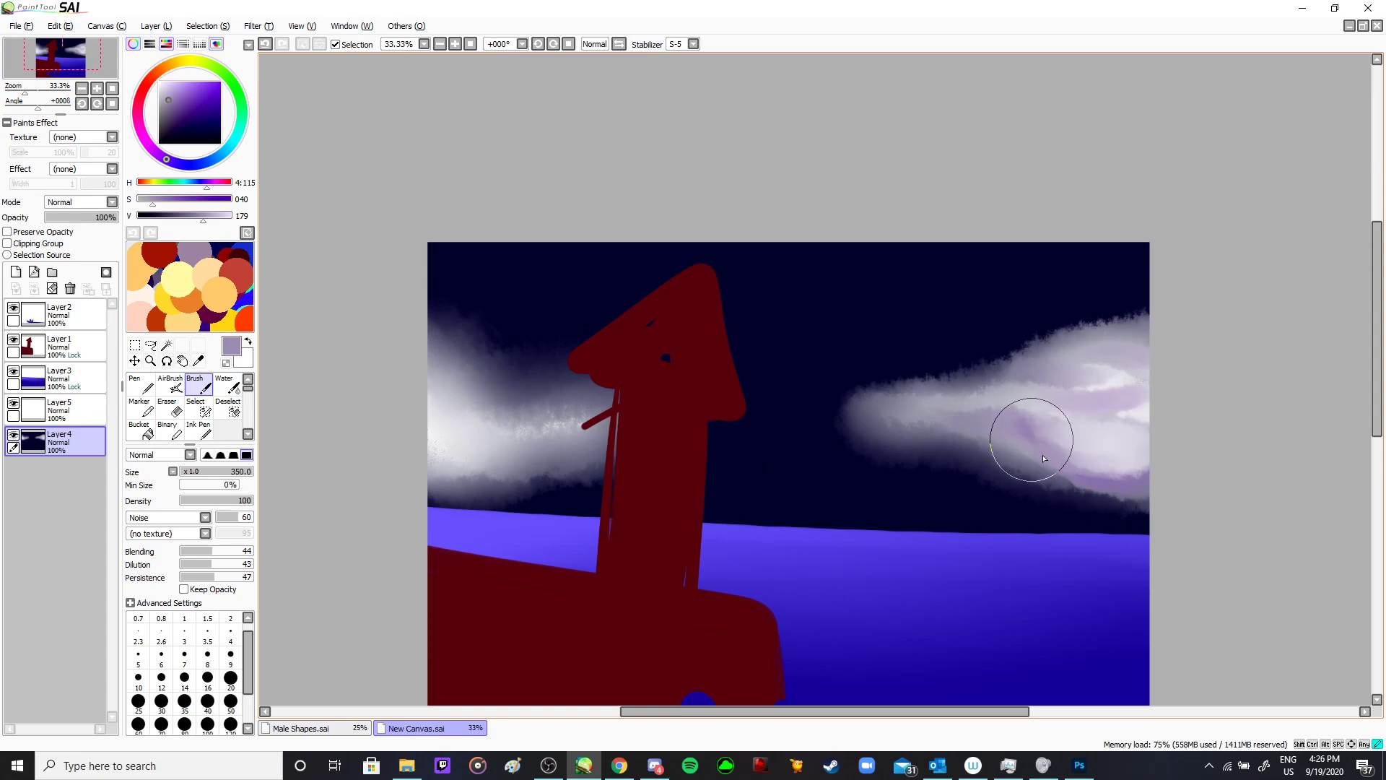
{"action": "key", "text": "x"}
{"action": "key", "text": "x"}
{"action": "left_click_drag", "start_coordinate": [142, 209], "coordinate": [206, 206]}
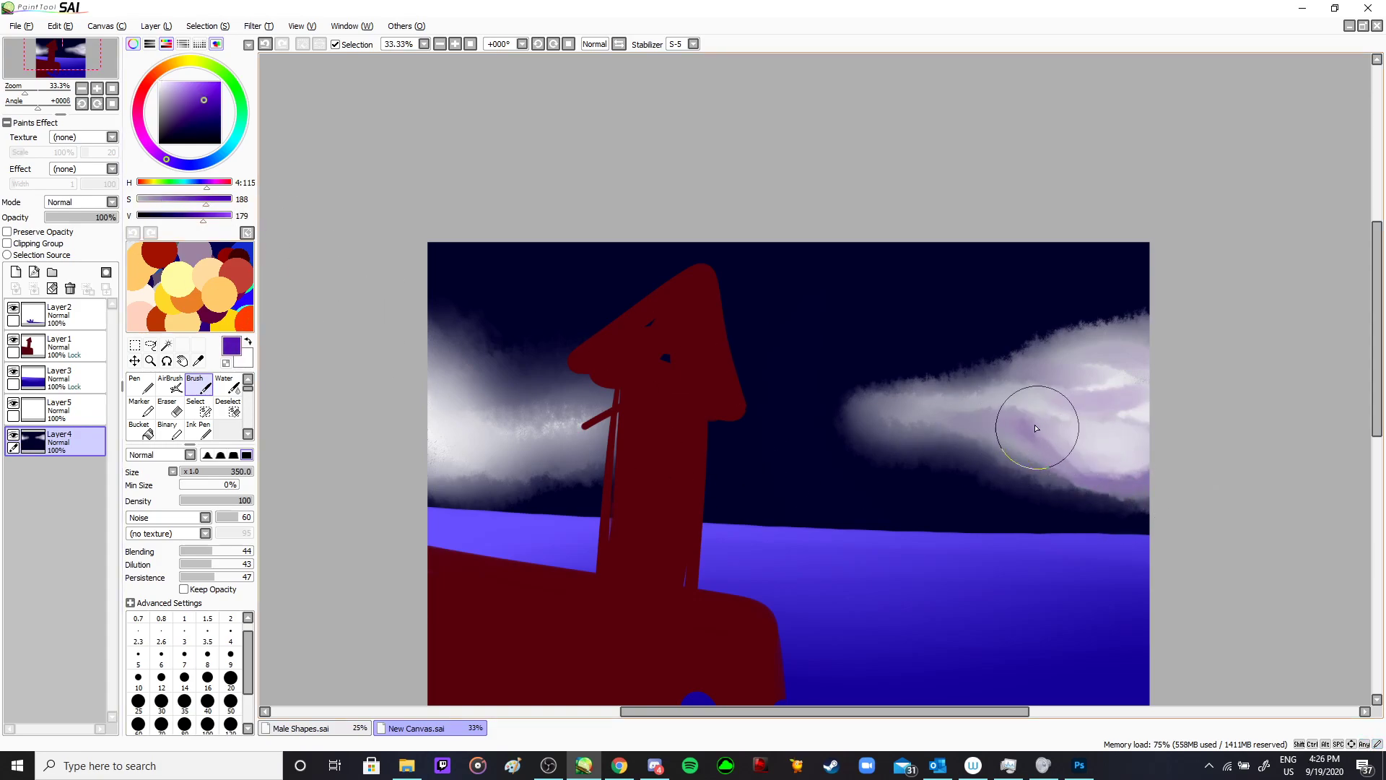
{"action": "mouse_move", "coordinate": [1021, 422]}
{"action": "left_mouse_down"}
{"action": "mouse_move", "coordinate": [1120, 464]}
{"action": "mouse_move", "coordinate": [1052, 470]}
{"action": "mouse_move", "coordinate": [1071, 465]}
{"action": "mouse_move", "coordinate": [1047, 489]}
{"action": "mouse_move", "coordinate": [1021, 424]}
{"action": "mouse_move", "coordinate": [1040, 439]}
{"action": "mouse_move", "coordinate": [1036, 394]}
{"action": "left_mouse_up"}
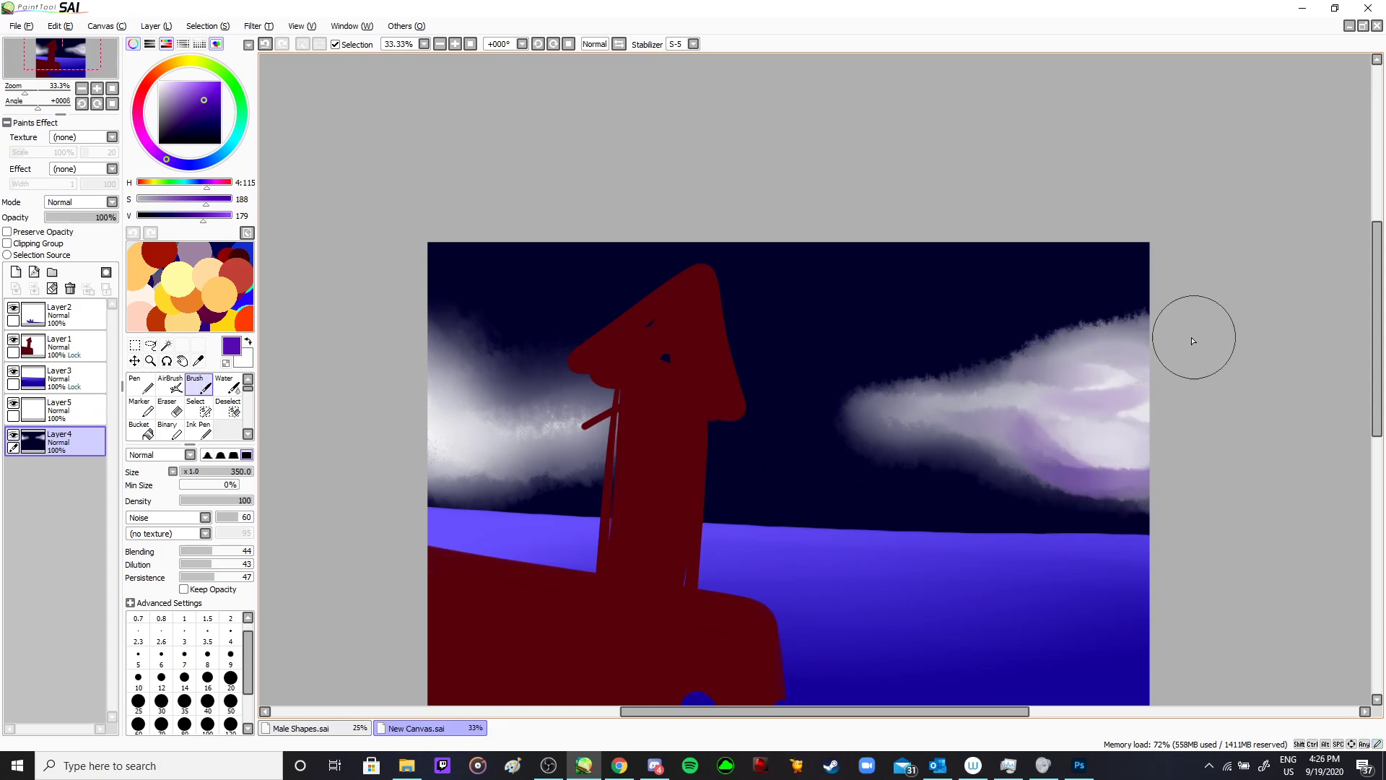
- Switch to Discord, then bring up the Windows task switcher
{"action": "key", "text": "alt+Tab"}
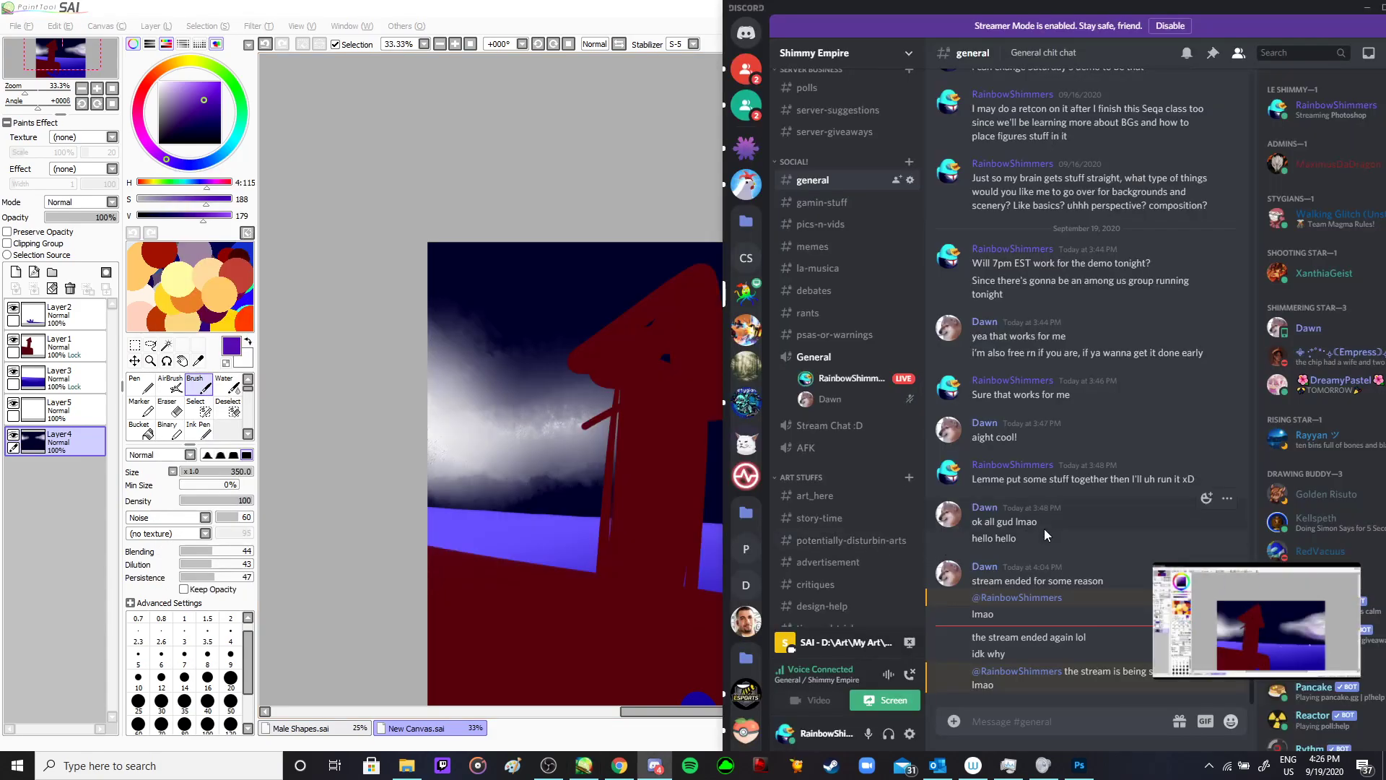
{"action": "key", "text": "alt+Tab"}
{"action": "key", "text": "Tab"}
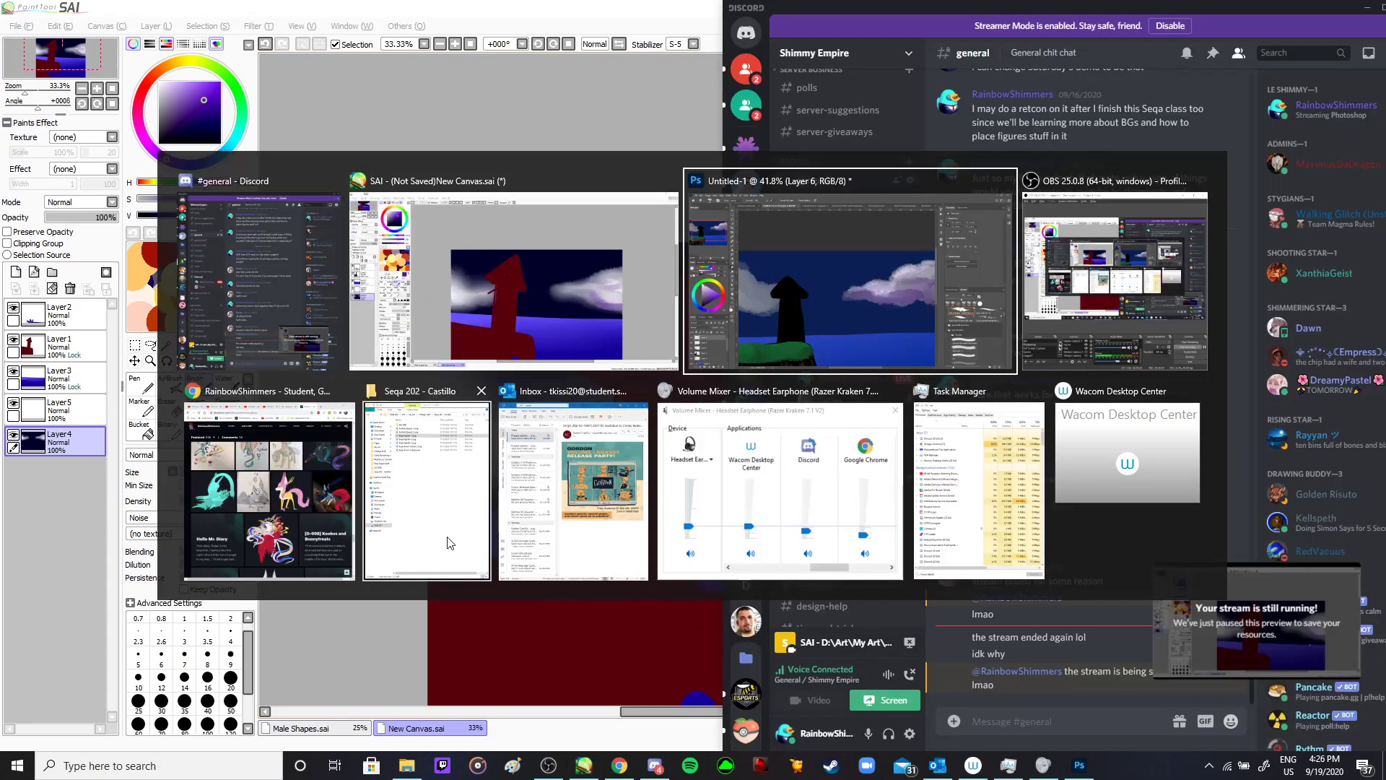
- In a new Chrome tab, search Google Images for 'cloud'
{"action": "left_click", "coordinate": [273, 509]}
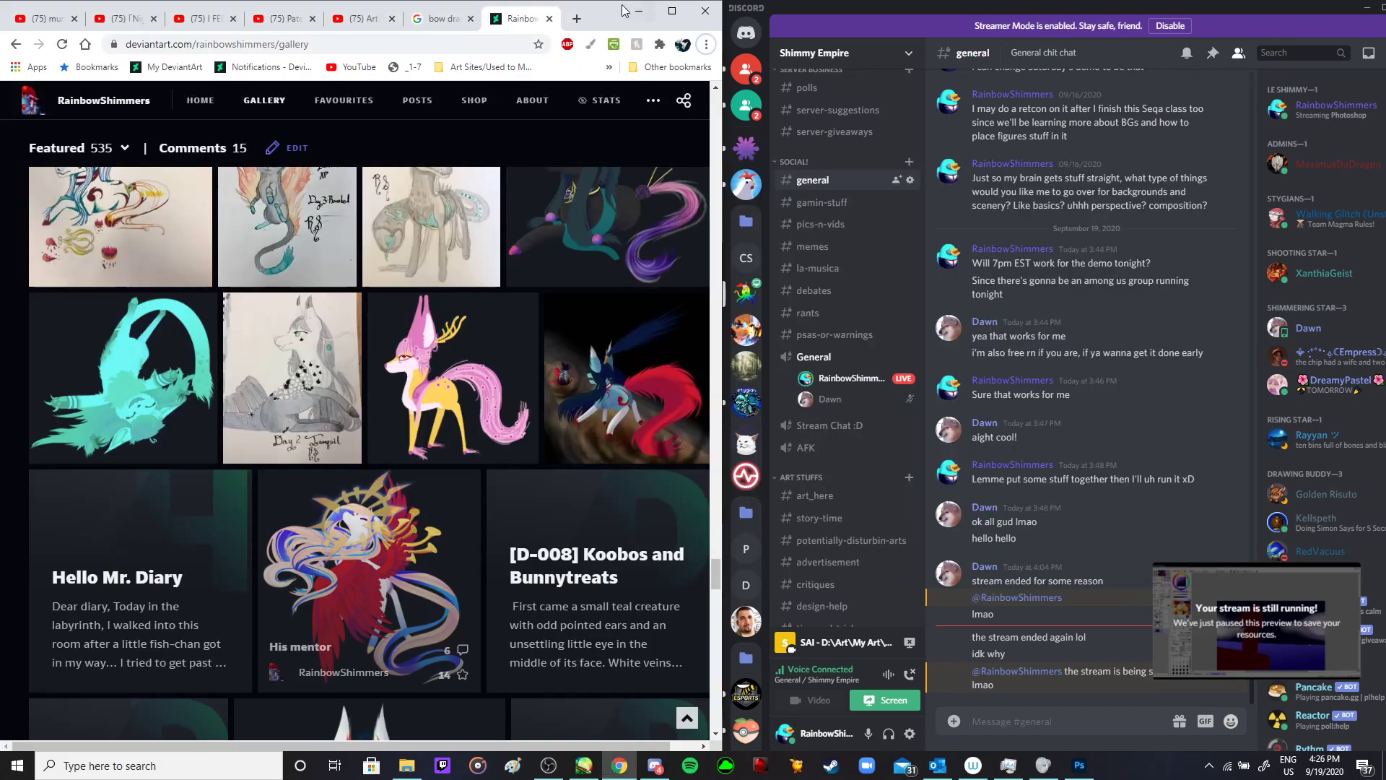
{"action": "left_click", "coordinate": [577, 18]}
{"action": "type", "text": "cloud"}
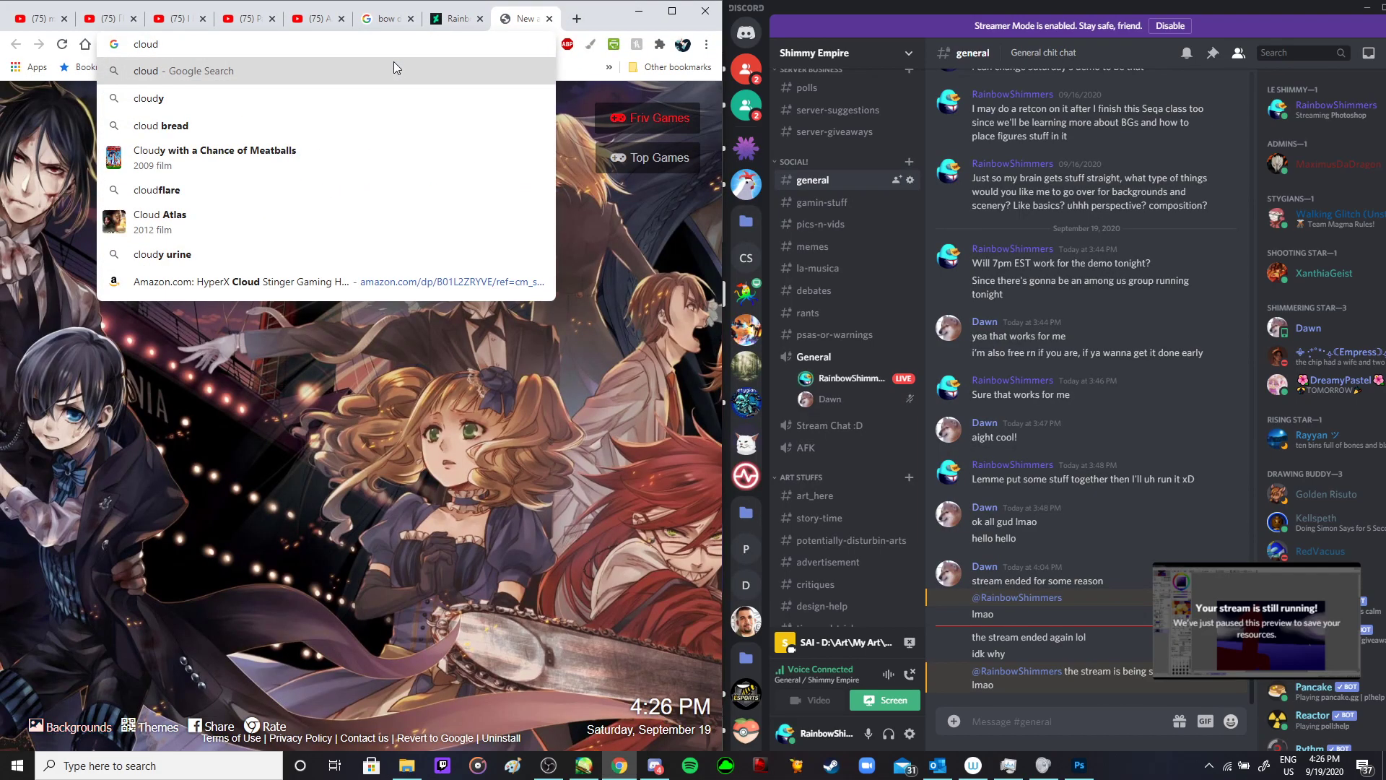
{"action": "key", "text": "Return"}
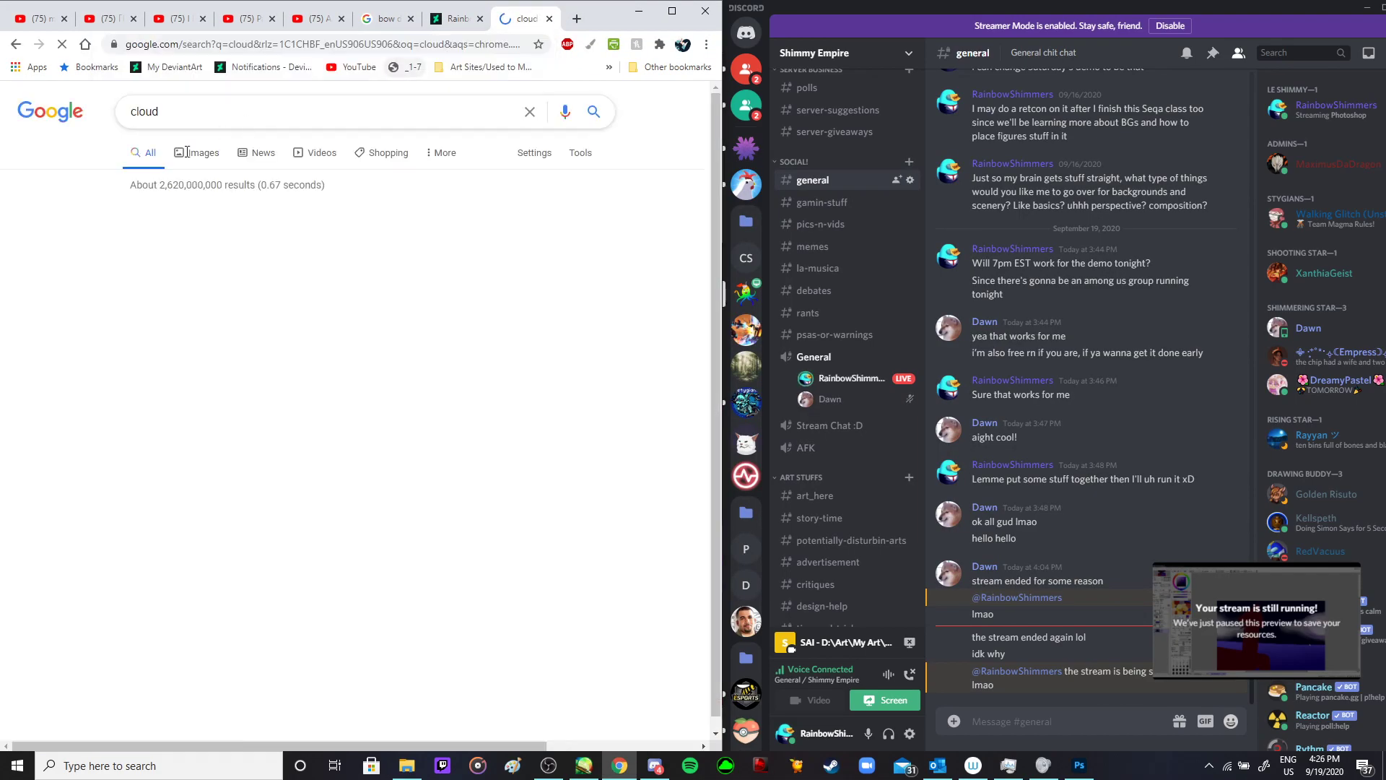
{"action": "left_click", "coordinate": [194, 148]}
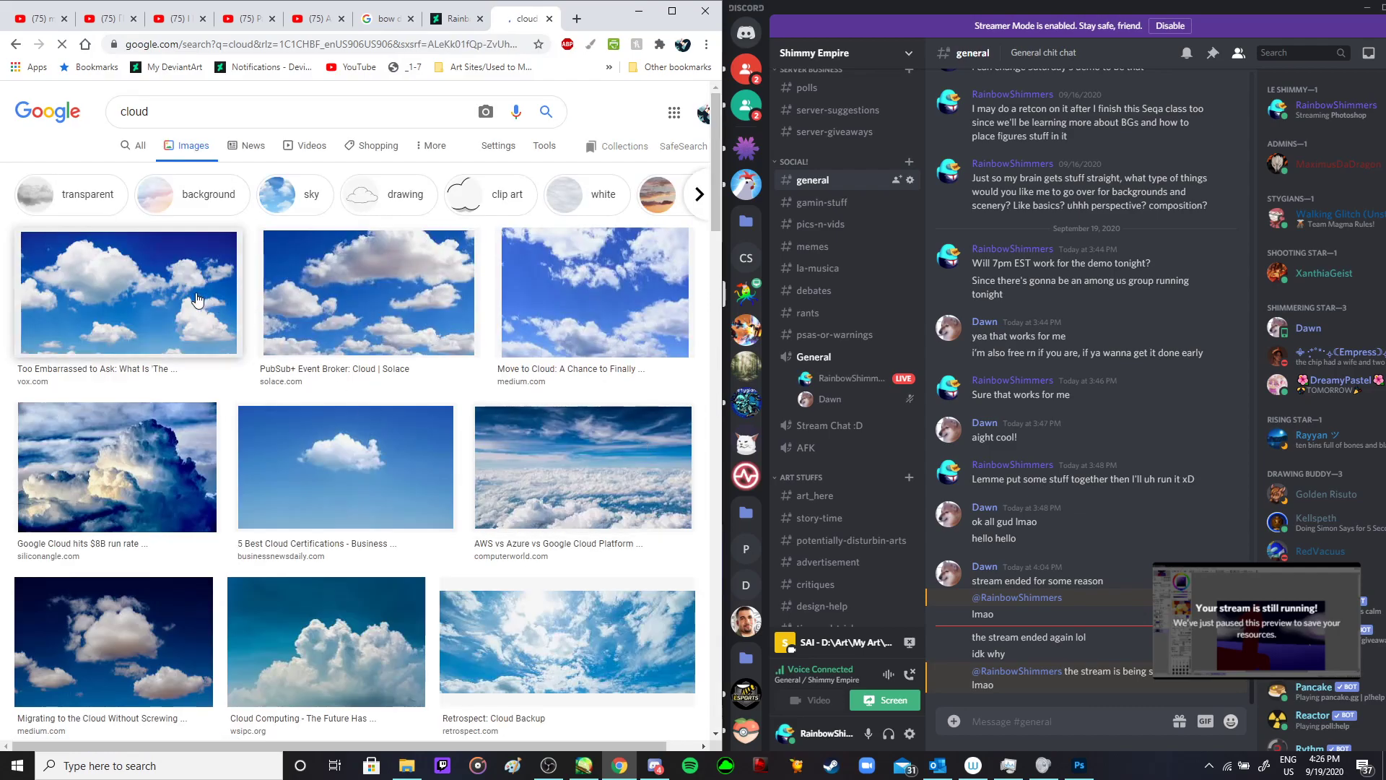
- Copy a blue-sky photo with one large white cloud from the image previews
{"action": "left_click", "coordinate": [189, 298]}
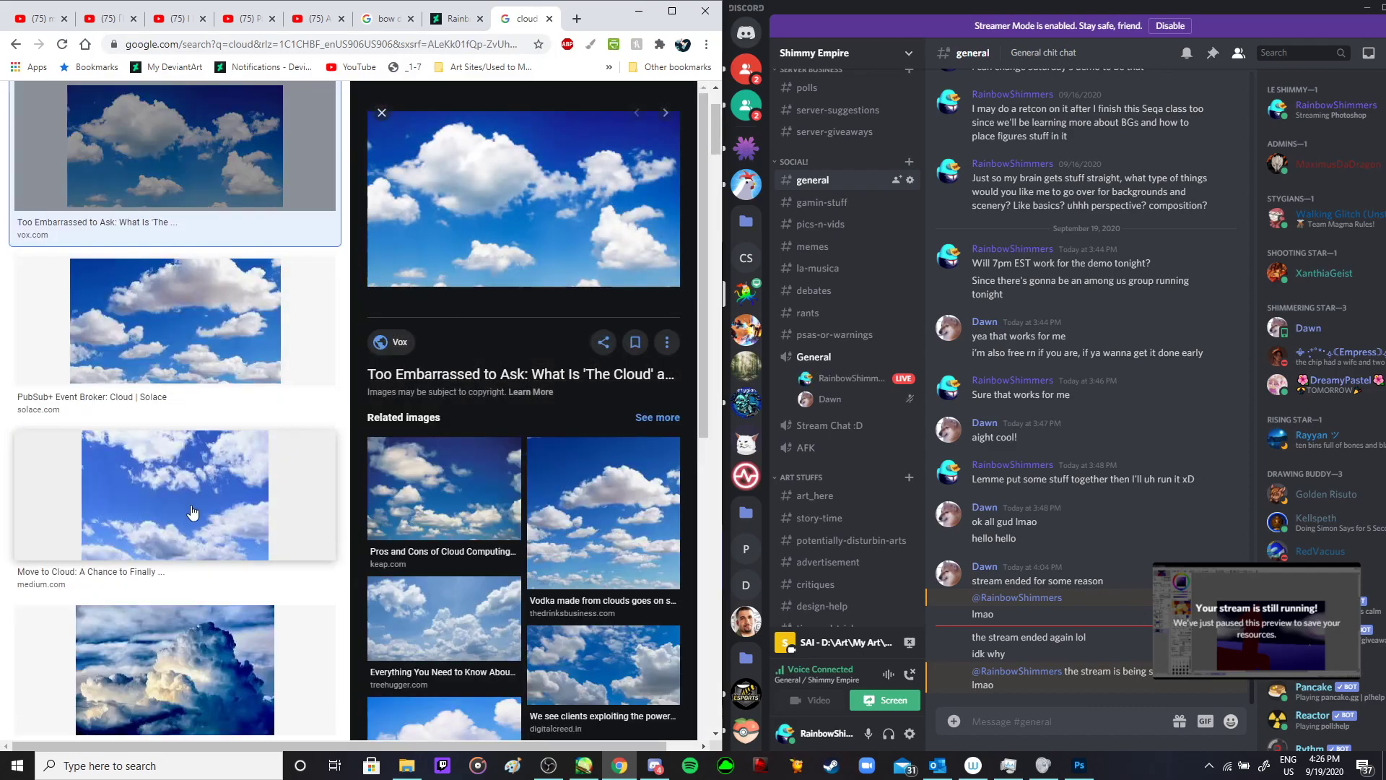
{"action": "left_click", "coordinate": [246, 495]}
{"action": "left_click", "coordinate": [275, 325]}
{"action": "right_click", "coordinate": [543, 185]}
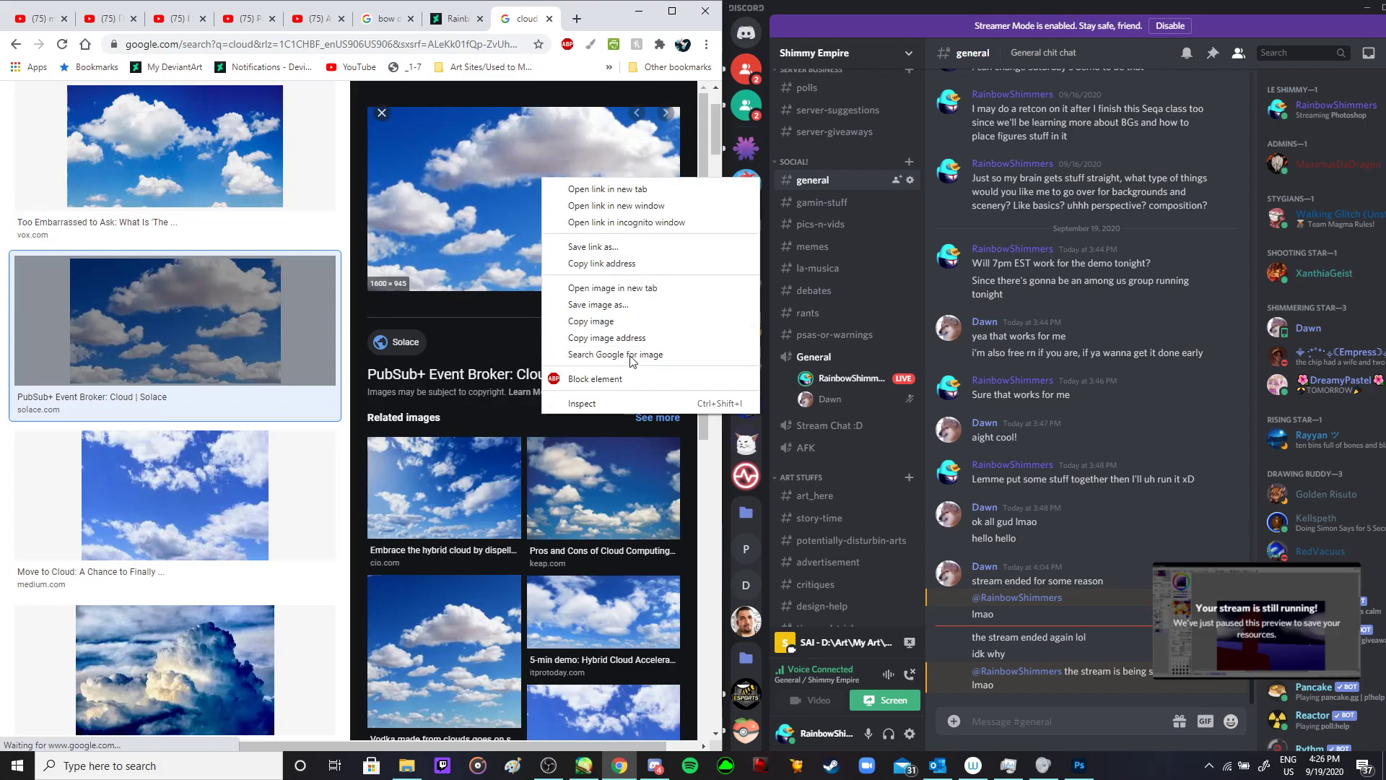
{"action": "left_click", "coordinate": [592, 317]}
{"action": "key", "text": "alt+Tab"}
{"action": "key", "text": "Tab"}
{"action": "key", "text": "Tab"}
- Back in SAI, skip the blank new canvas and create one from the clipboard cloud photo
{"action": "left_click", "coordinate": [37, 15]}
{"action": "key", "text": "alt+Tab"}
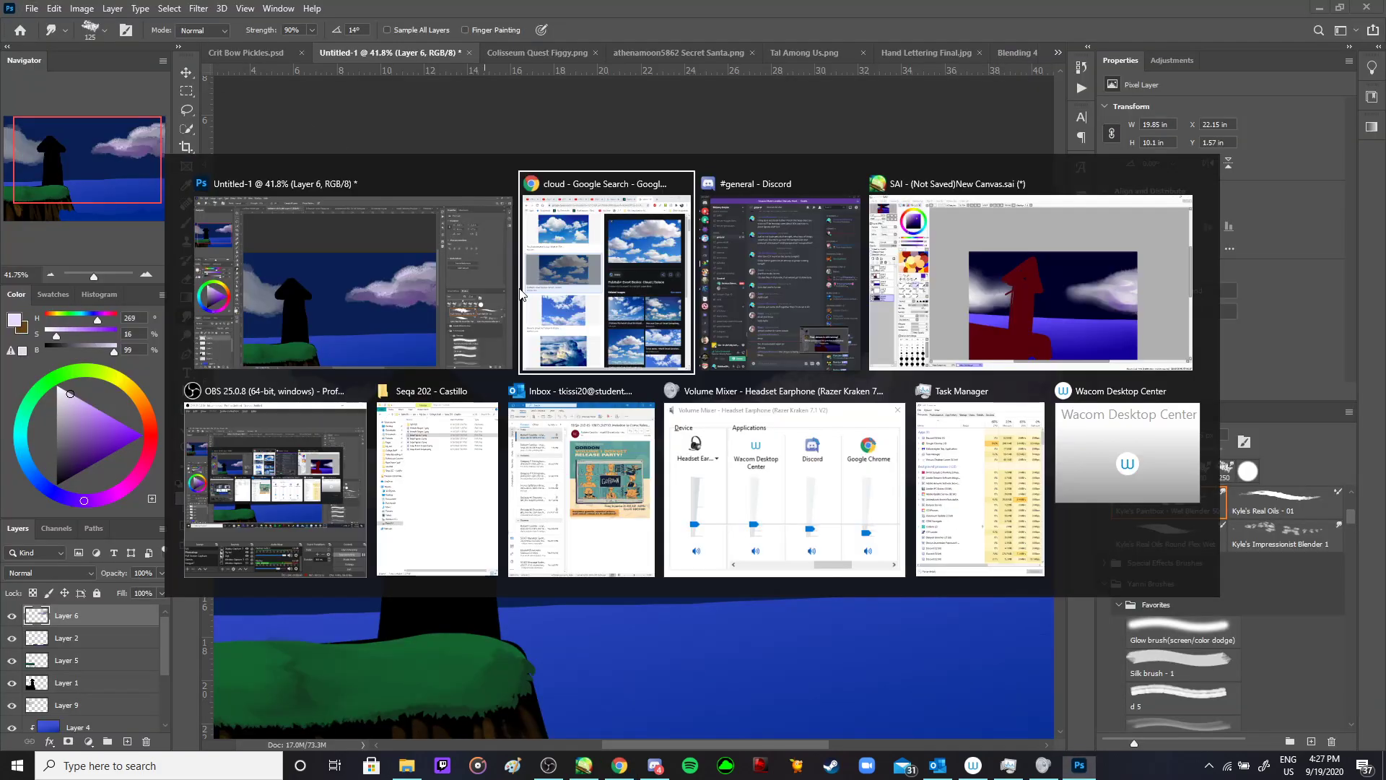
{"action": "key", "text": "Tab"}
{"action": "key", "text": "Tab"}
{"action": "left_click", "coordinate": [20, 27]}
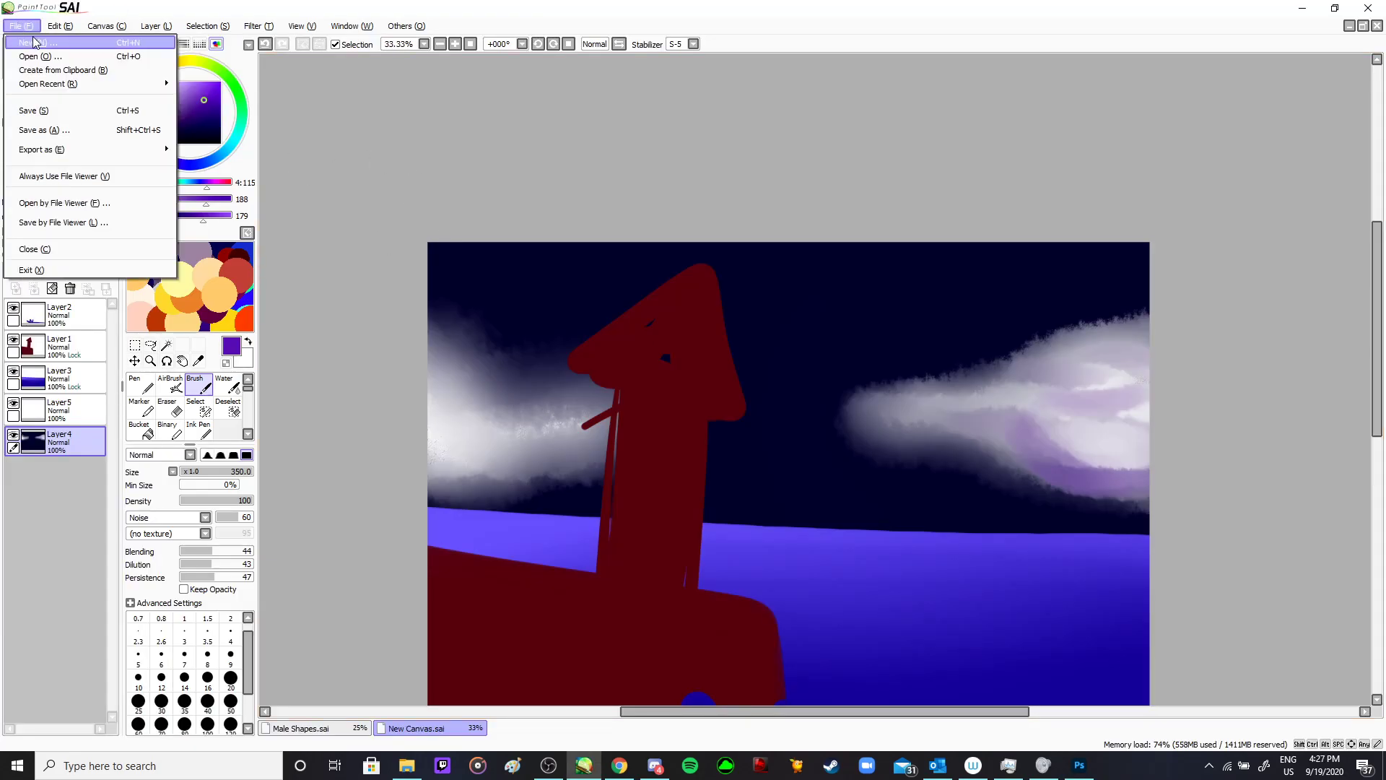
{"action": "left_click", "coordinate": [29, 42]}
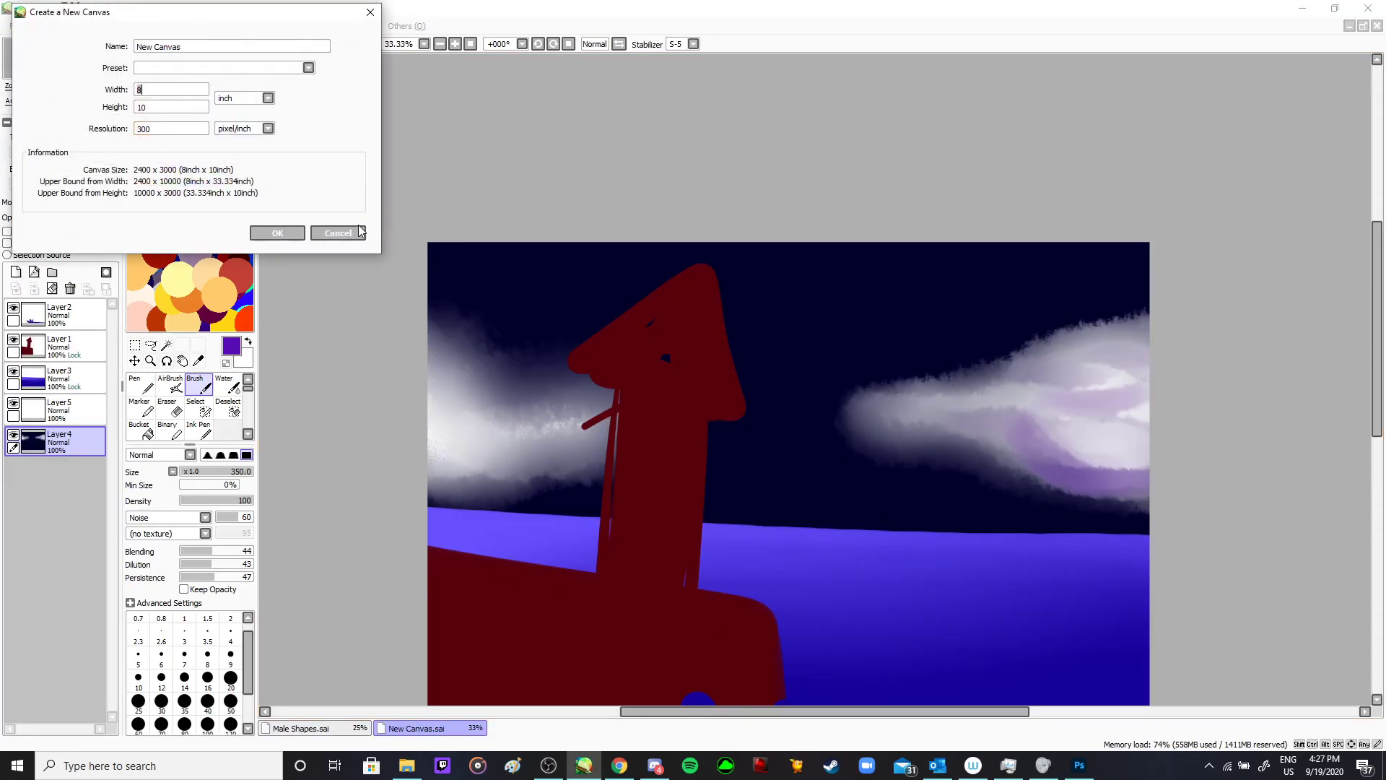
{"action": "left_click", "coordinate": [338, 234]}
{"action": "left_click", "coordinate": [19, 26]}
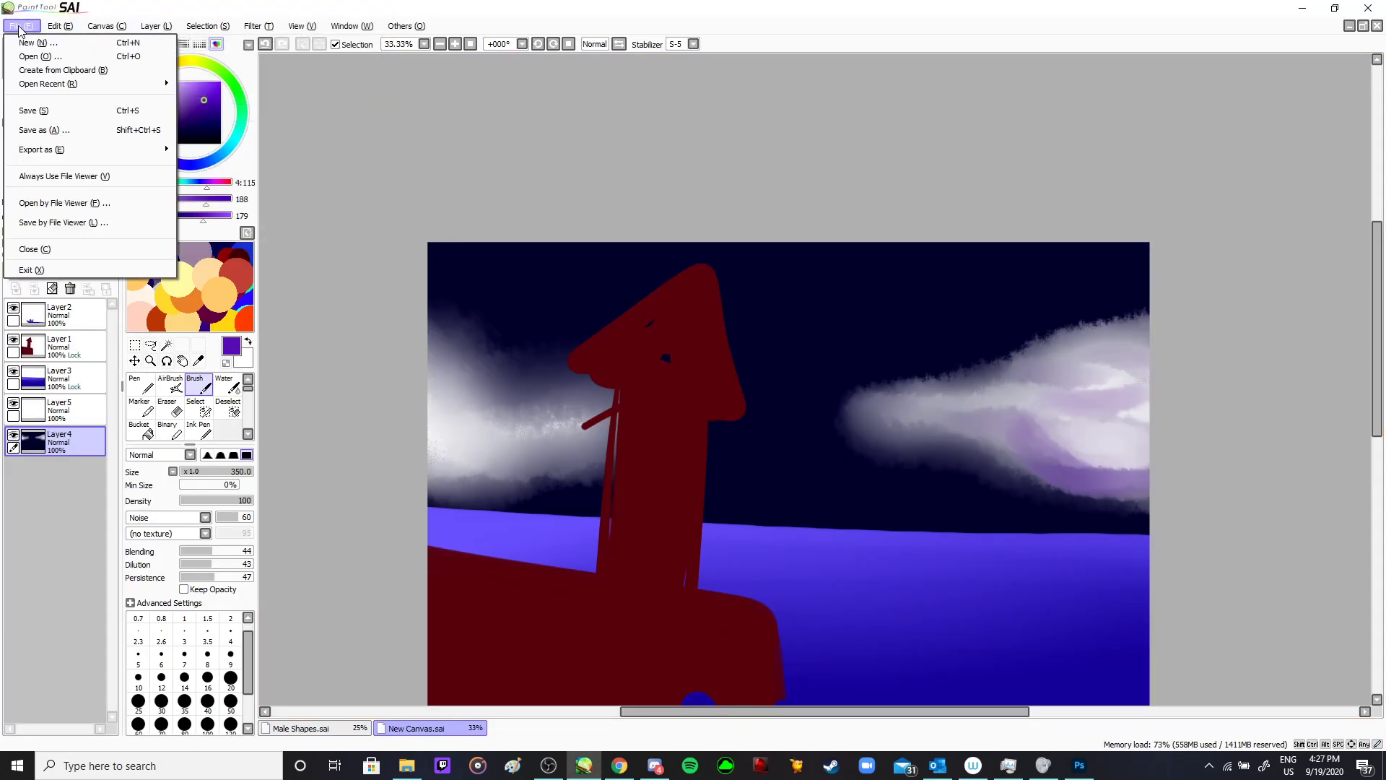
{"action": "left_click", "coordinate": [43, 72]}
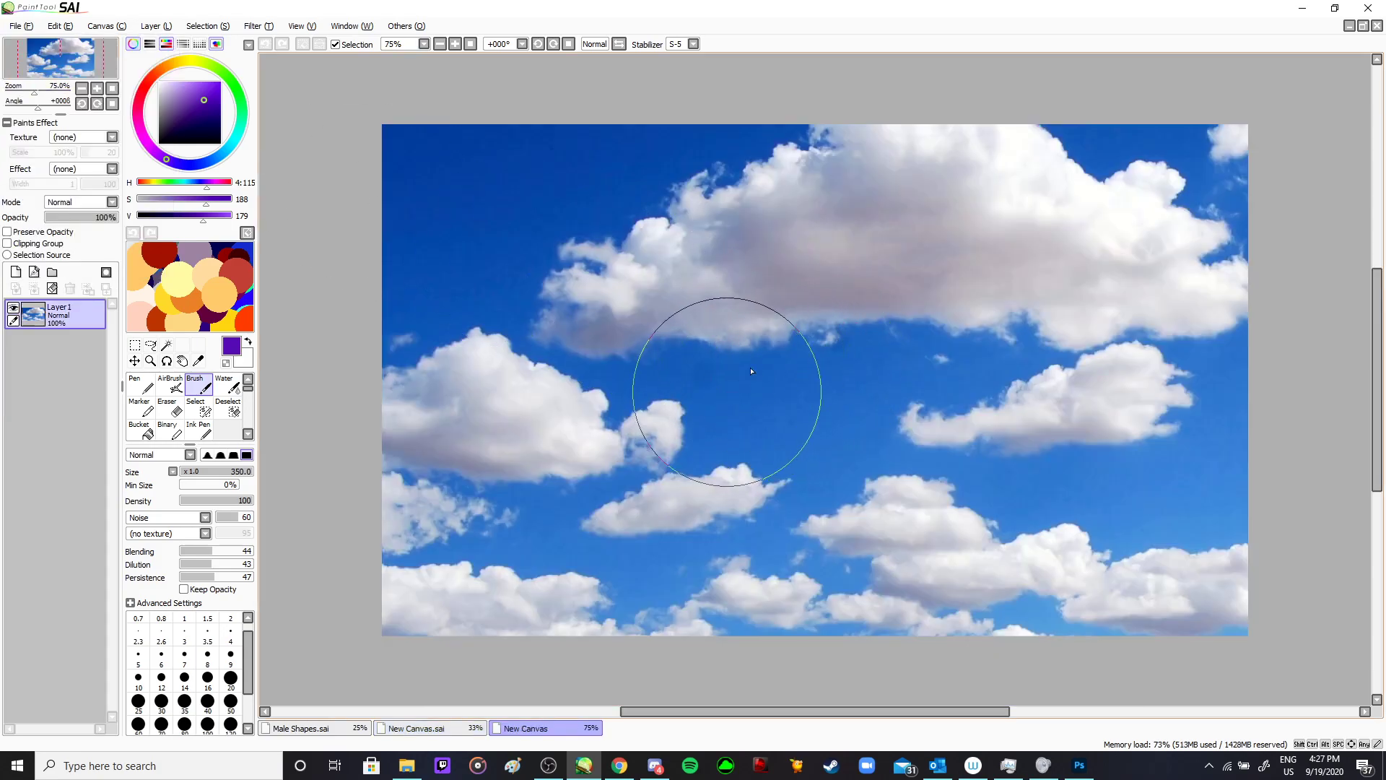
- Set the brush size to 50 and zoom in to study the large cloud's shading
{"action": "key", "text": "bracketleft"}
{"action": "key", "text": "bracketleft"}
{"action": "key", "text": "bracketleft"}
{"action": "key", "text": "bracketleft"}
{"action": "key", "text": "bracketleft"}
{"action": "key", "text": "bracketleft"}
{"action": "key", "text": "bracketleft"}
{"action": "key", "text": "bracketleft"}
{"action": "key", "text": "bracketleft"}
{"action": "key", "text": "bracketleft"}
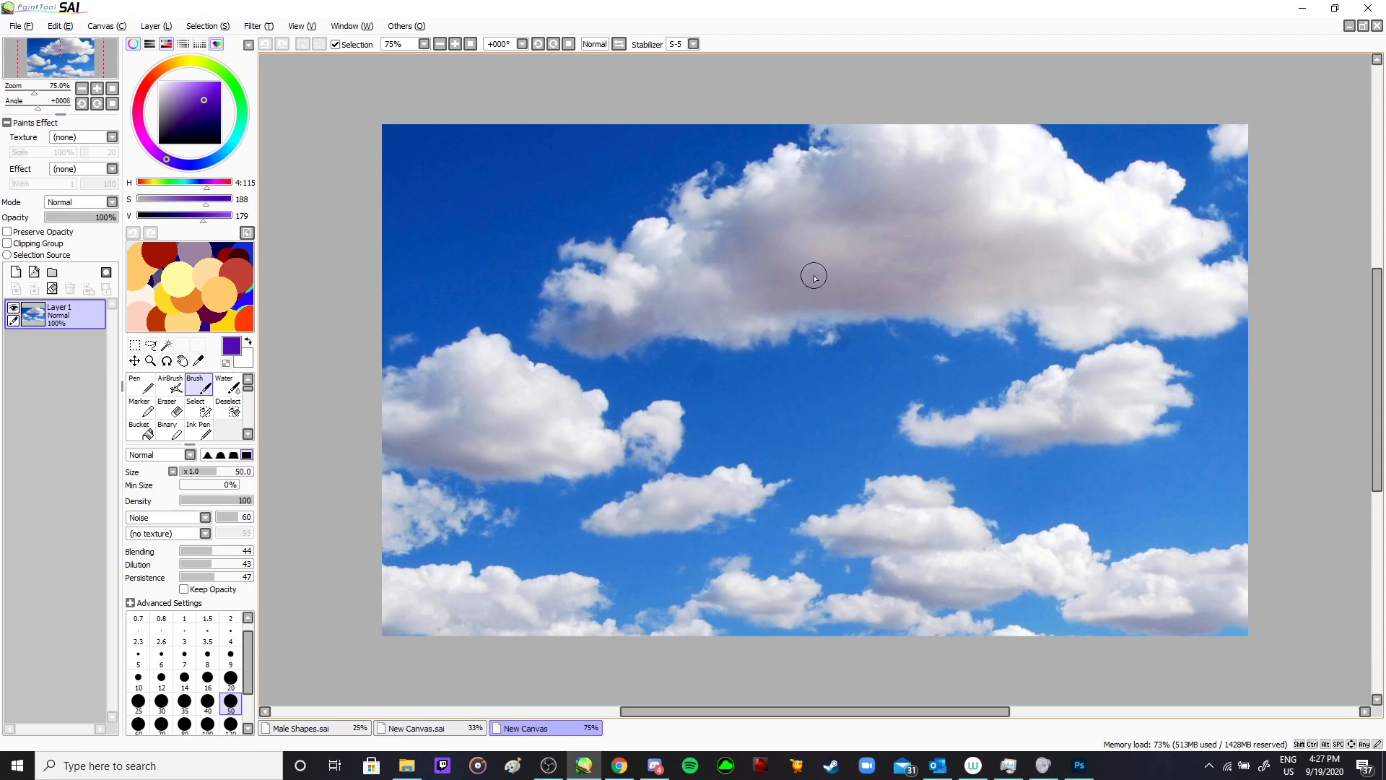
{"action": "scroll", "coordinate": [814, 278], "scroll_direction": "up", "scroll_amount": 3}
{"action": "left_click_drag", "start_coordinate": [754, 238], "coordinate": [818, 260]}
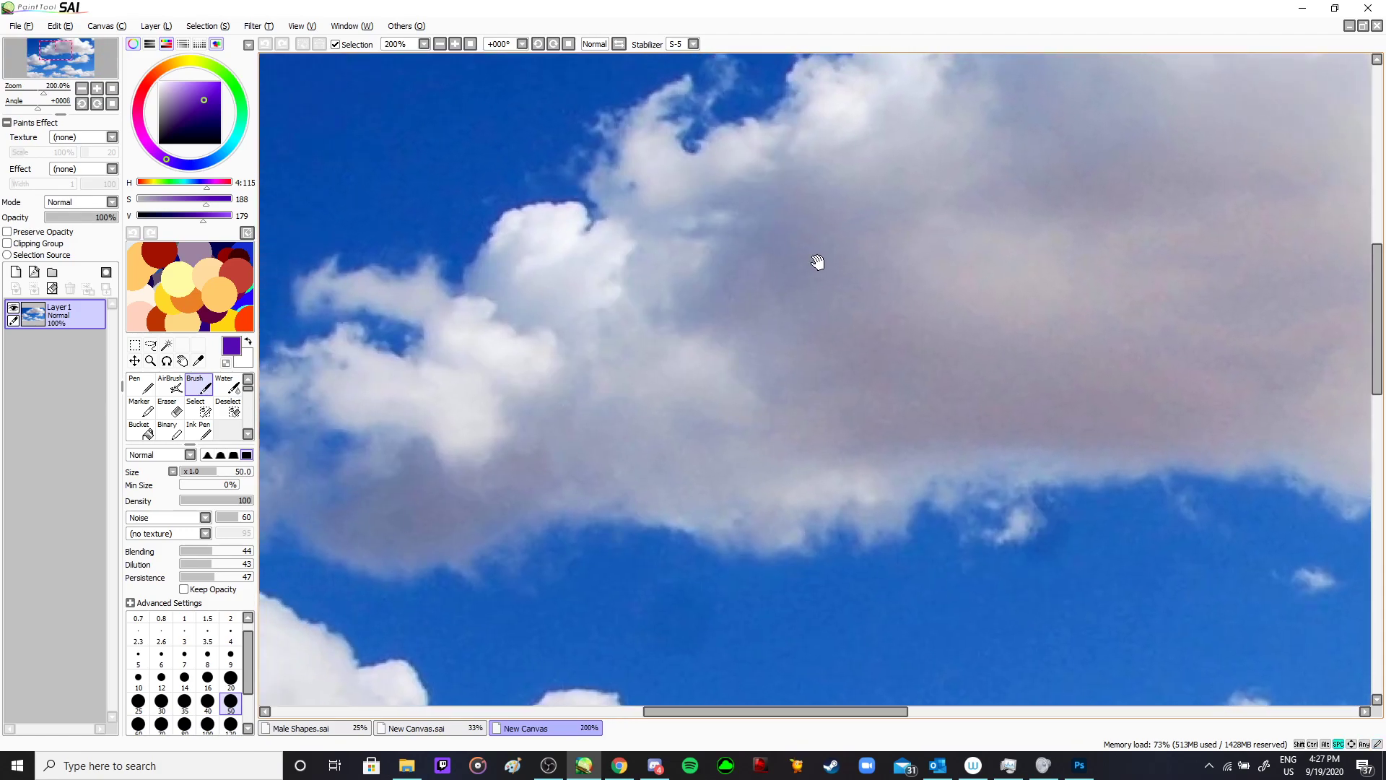
{"action": "left_click_drag", "start_coordinate": [1168, 274], "coordinate": [1027, 337]}
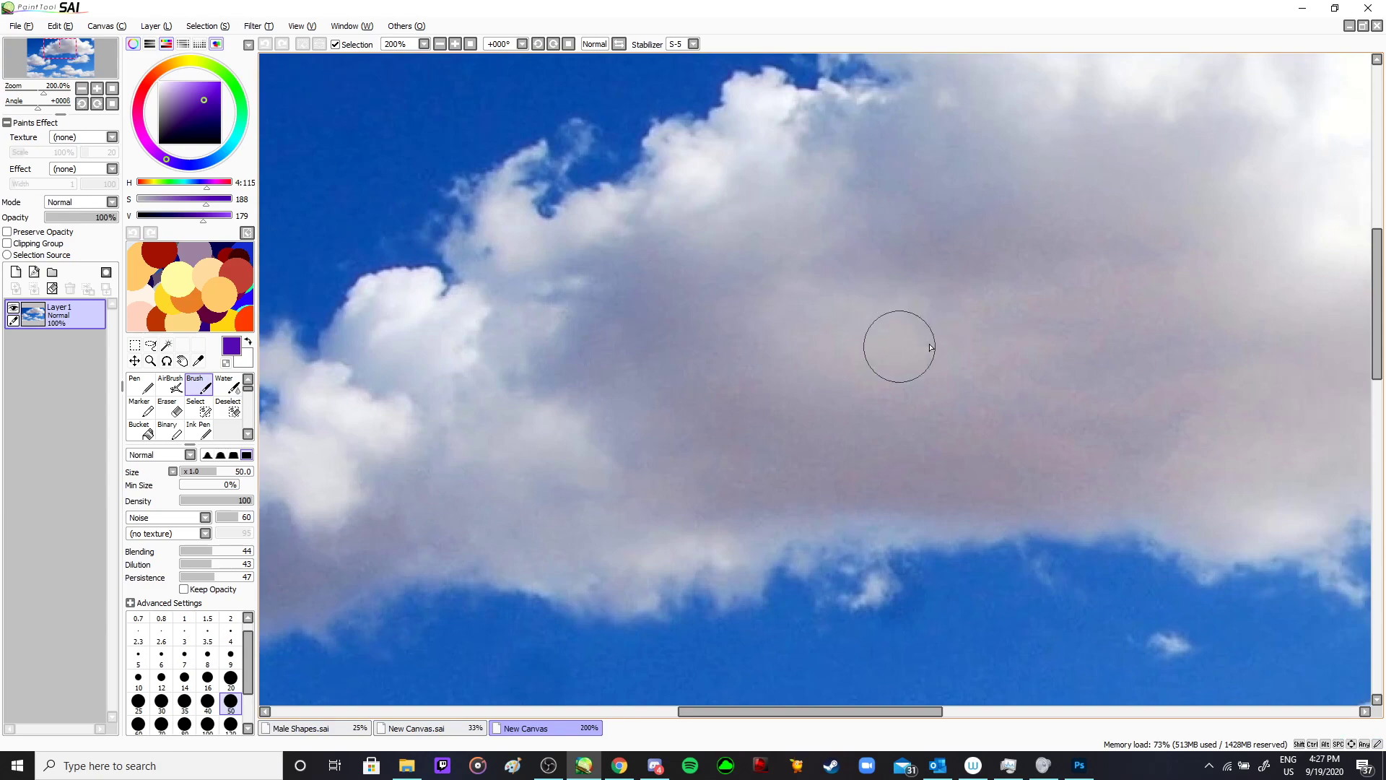
{"action": "left_click_drag", "start_coordinate": [929, 341], "coordinate": [870, 430]}
{"action": "scroll", "coordinate": [960, 371], "scroll_direction": "up", "scroll_amount": 2}
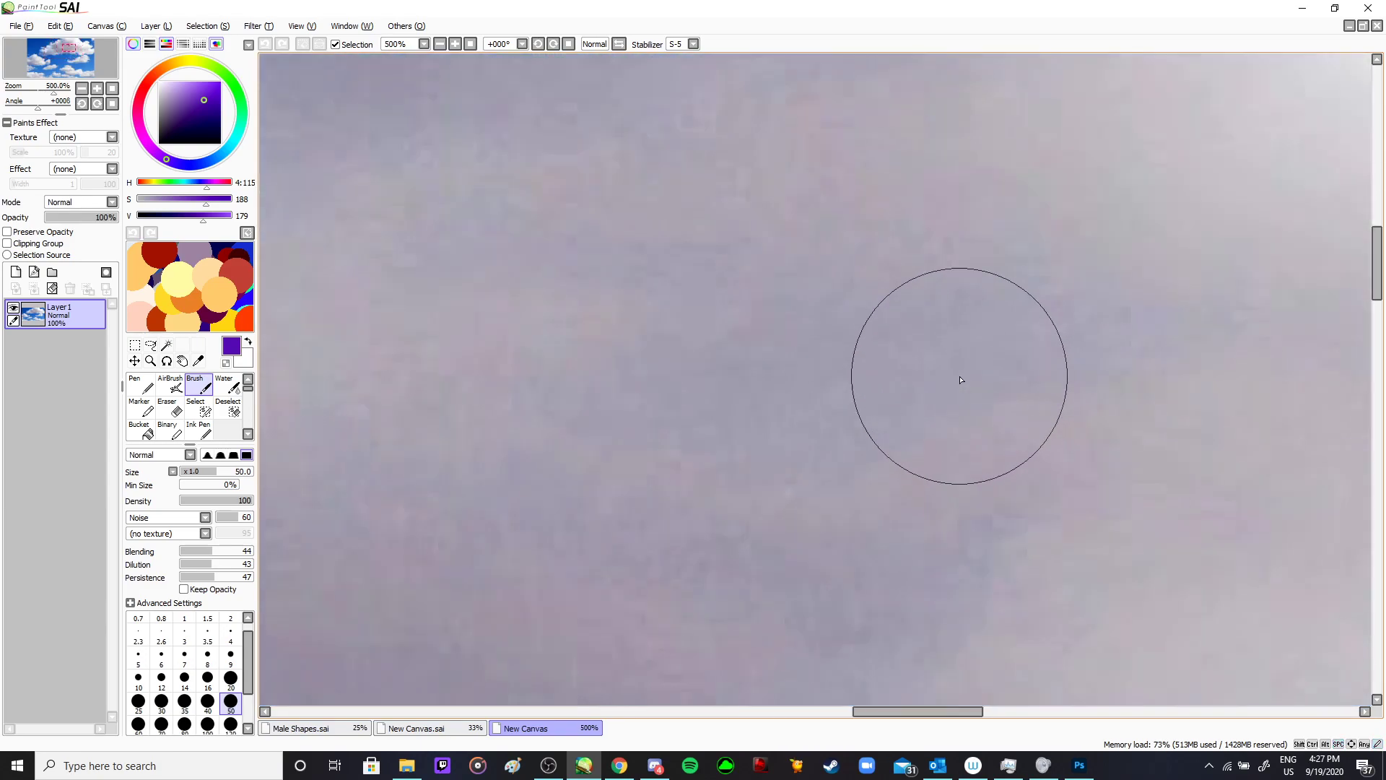
{"action": "scroll", "coordinate": [949, 387], "scroll_direction": "down", "scroll_amount": 5}
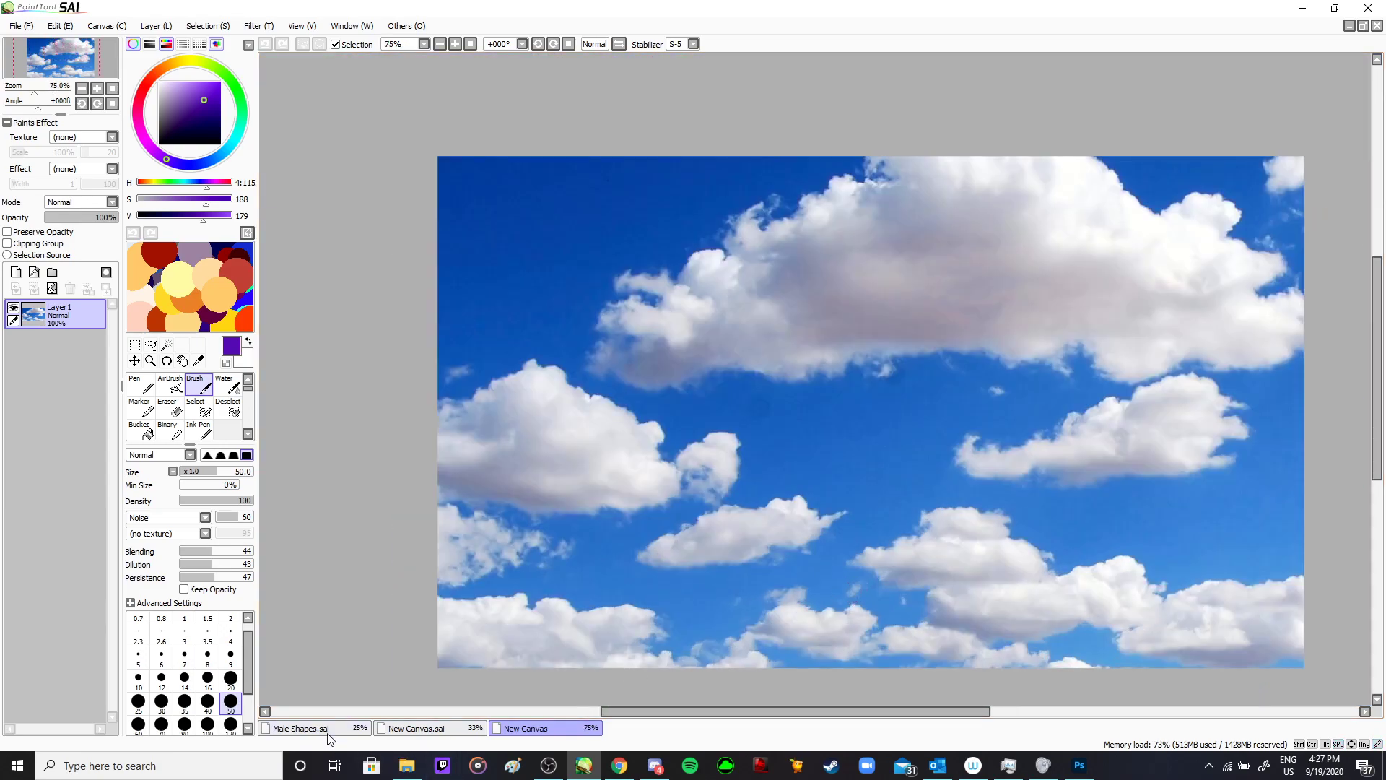
- Return to the lighthouse painting and airbrush a mid-teal streak across the right cloud
{"action": "left_click", "coordinate": [332, 729]}
{"action": "left_click", "coordinate": [400, 729]}
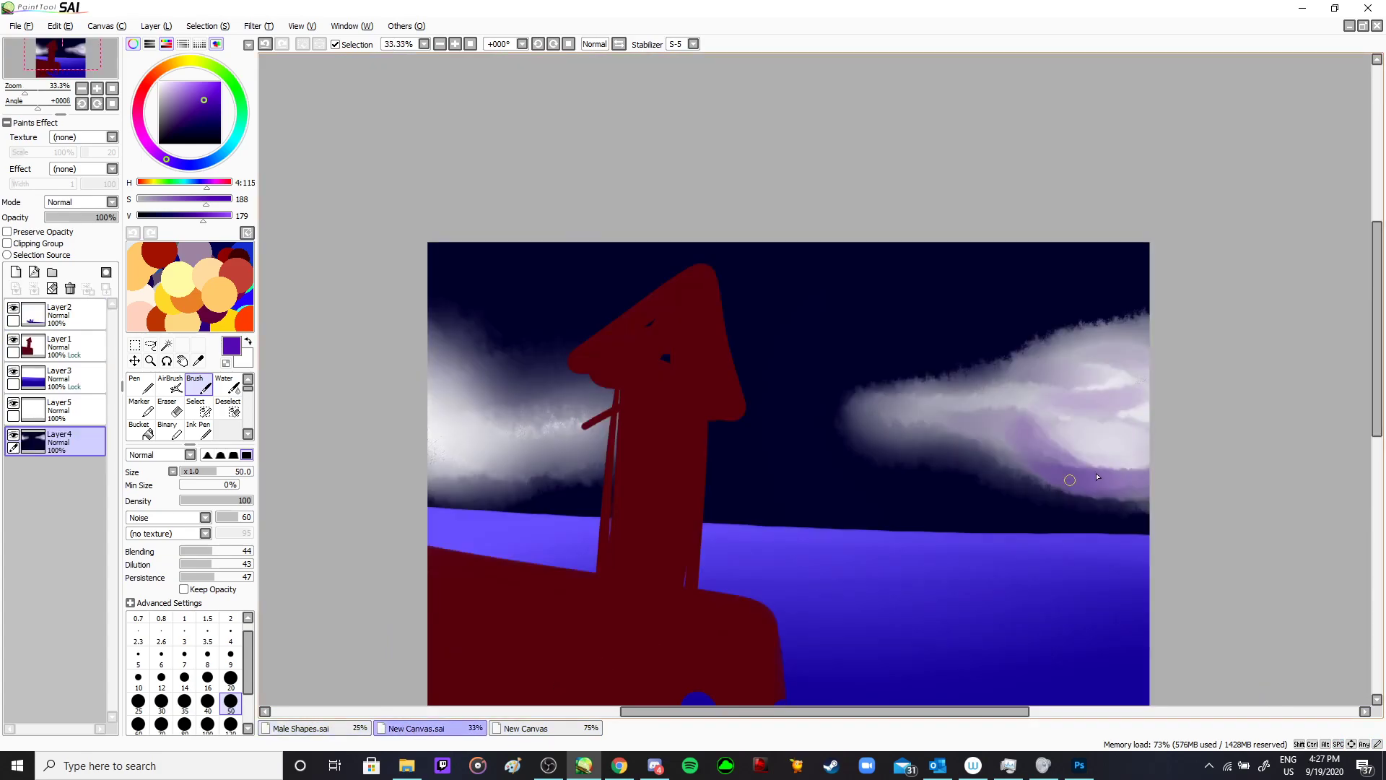
{"action": "scroll", "coordinate": [1157, 456], "scroll_direction": "down", "scroll_amount": 1}
{"action": "scroll", "coordinate": [1165, 460], "scroll_direction": "up", "scroll_amount": 3}
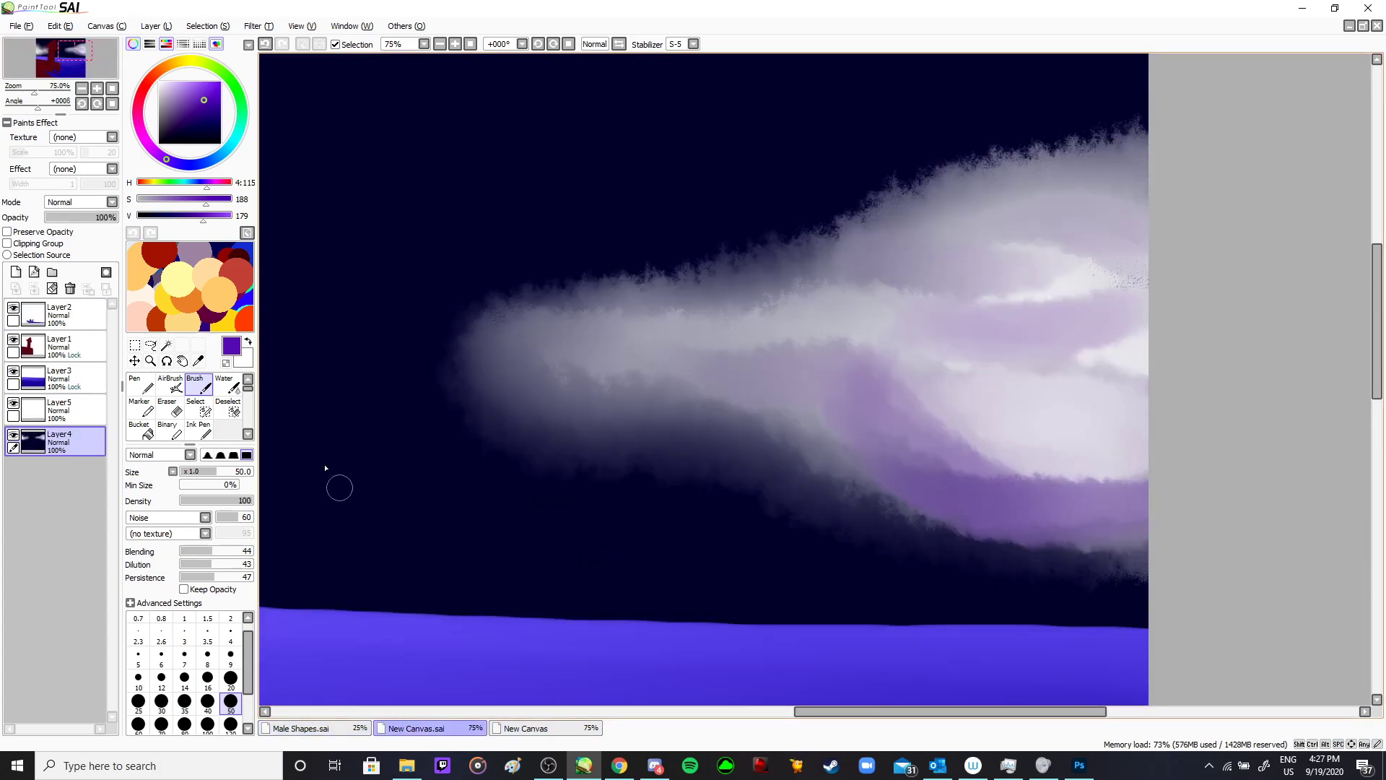
{"action": "key", "text": "x"}
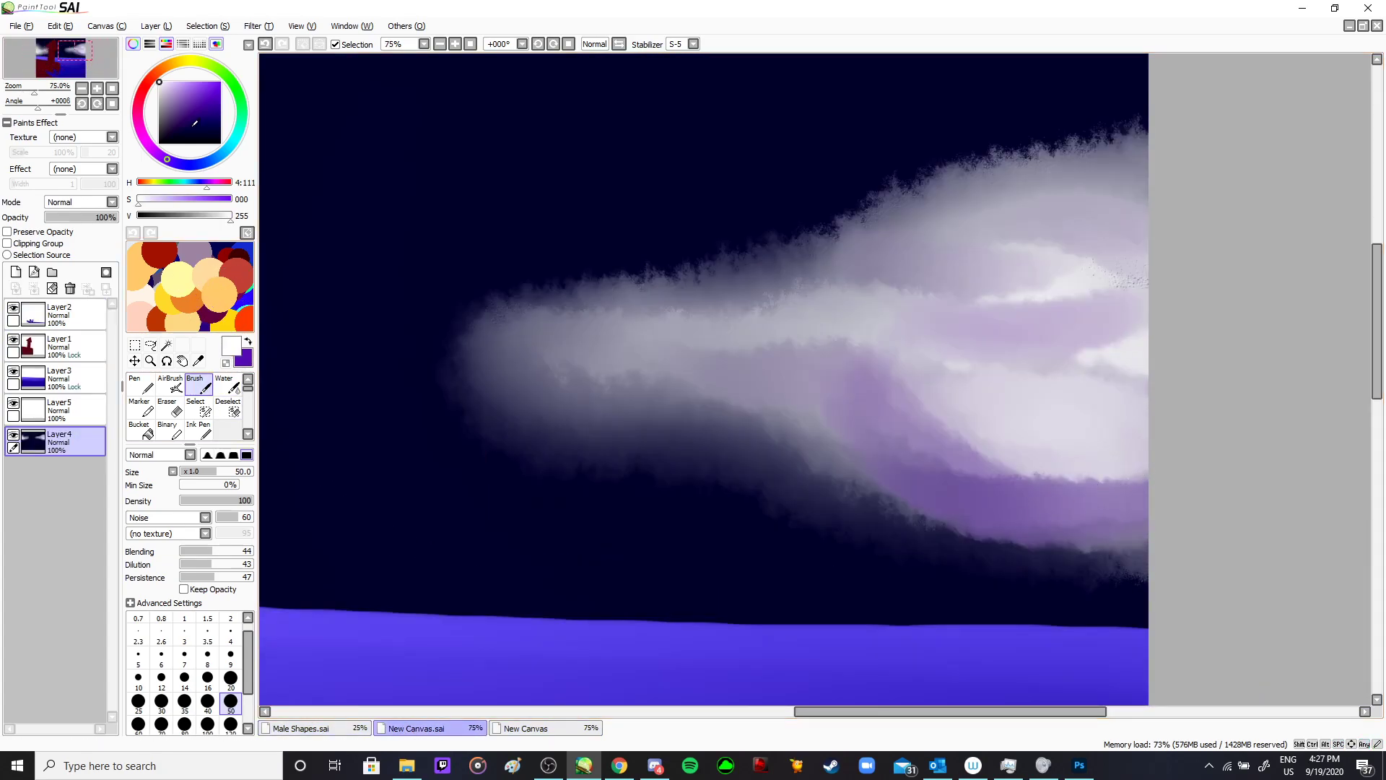
{"action": "left_click", "coordinate": [229, 151]}
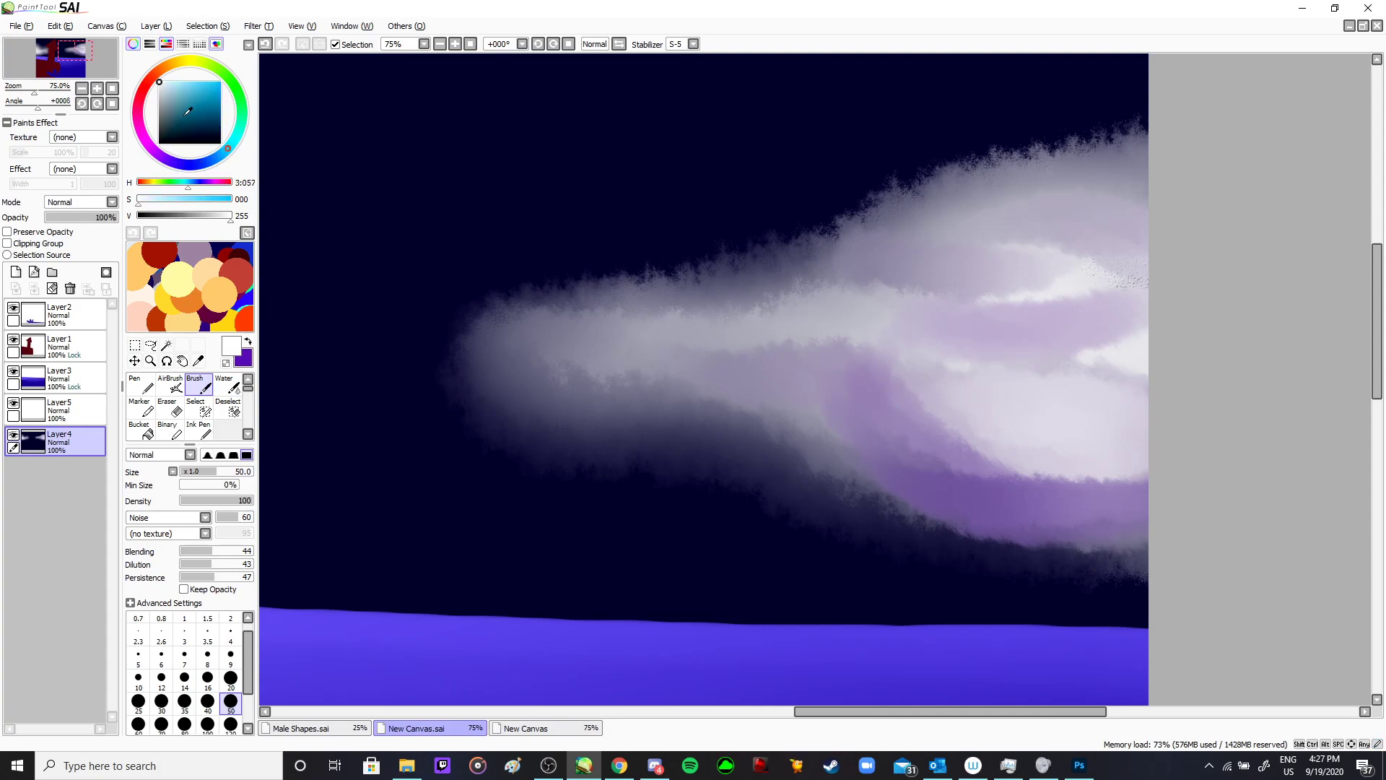
{"action": "left_click", "coordinate": [185, 106]}
{"action": "key", "text": "v"}
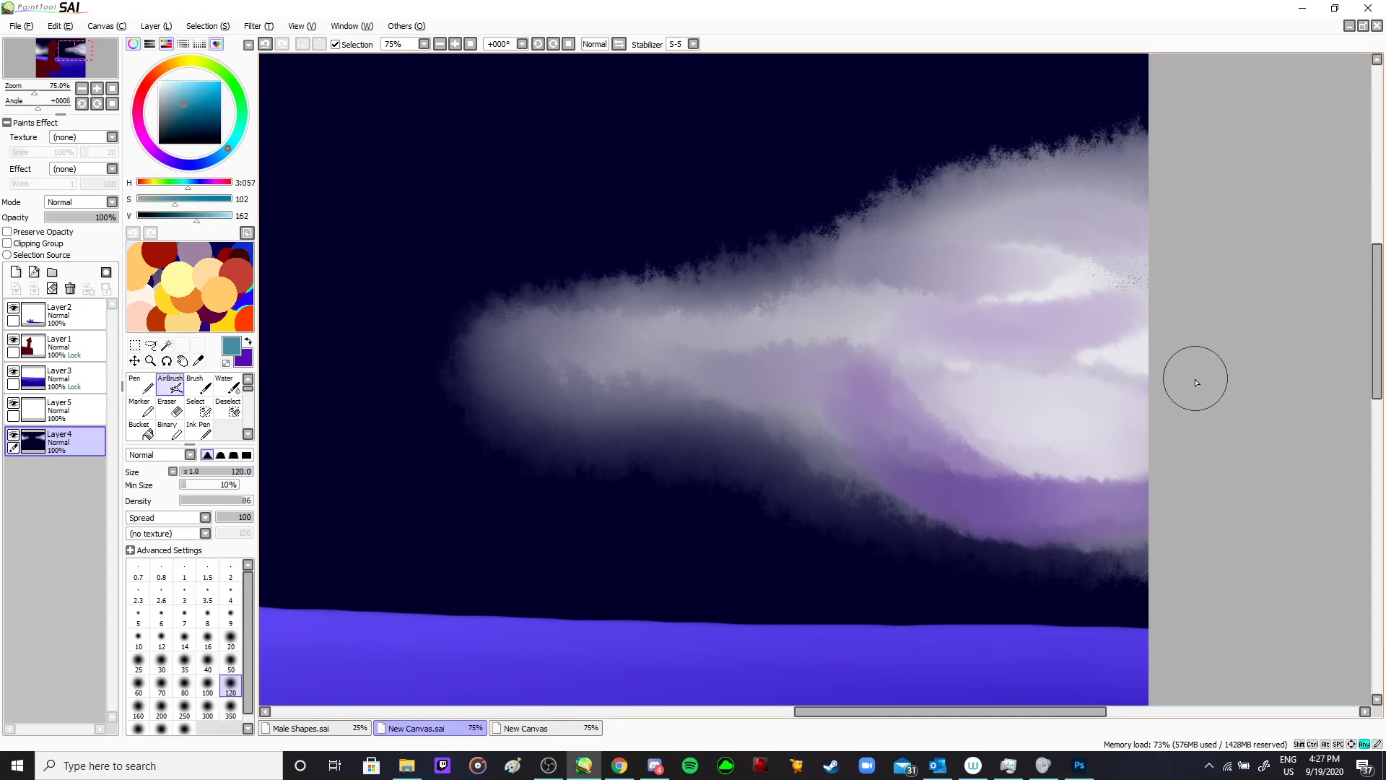
{"action": "left_click_drag", "start_coordinate": [1170, 356], "coordinate": [1071, 356]}
{"action": "mouse_move", "coordinate": [994, 336]}
{"action": "left_mouse_down"}
{"action": "mouse_move", "coordinate": [963, 323]}
{"action": "mouse_move", "coordinate": [1131, 347]}
{"action": "mouse_move", "coordinate": [928, 314]}
{"action": "mouse_move", "coordinate": [1167, 346]}
{"action": "mouse_move", "coordinate": [1118, 347]}
{"action": "mouse_move", "coordinate": [1120, 315]}
{"action": "mouse_move", "coordinate": [1120, 357]}
{"action": "mouse_move", "coordinate": [892, 273]}
{"action": "mouse_move", "coordinate": [1109, 347]}
{"action": "mouse_move", "coordinate": [849, 288]}
{"action": "mouse_move", "coordinate": [918, 230]}
{"action": "left_mouse_up"}
- Enlarge the airbrush to 450 and layer lavender, then white highlights, over the cloud
{"action": "key", "text": "bracketright"}
{"action": "key", "text": "bracketright"}
{"action": "key", "text": "bracketright"}
{"action": "key", "text": "bracketright"}
{"action": "key", "text": "bracketright"}
{"action": "key", "text": "bracketright"}
{"action": "key", "text": "bracketright"}
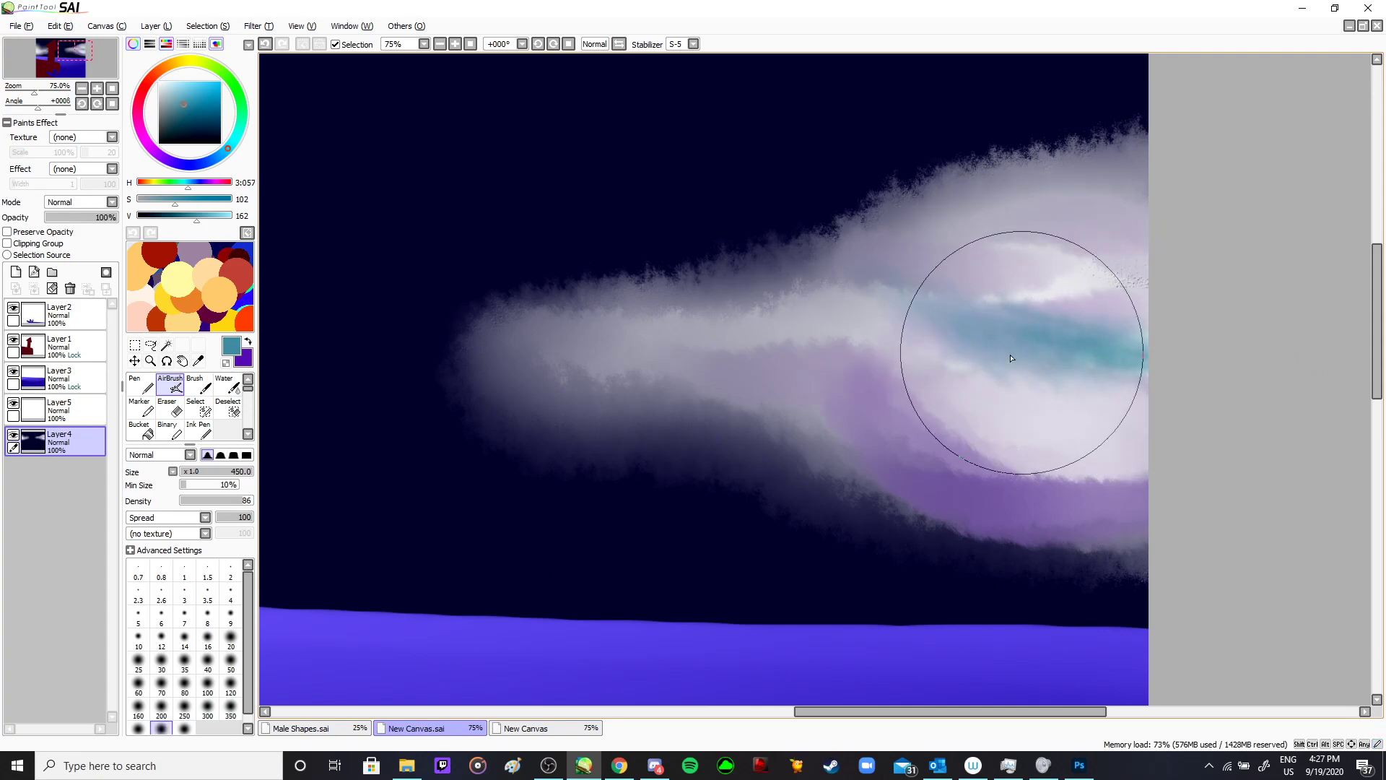
{"action": "key", "text": "x"}
{"action": "left_click", "coordinate": [179, 89]}
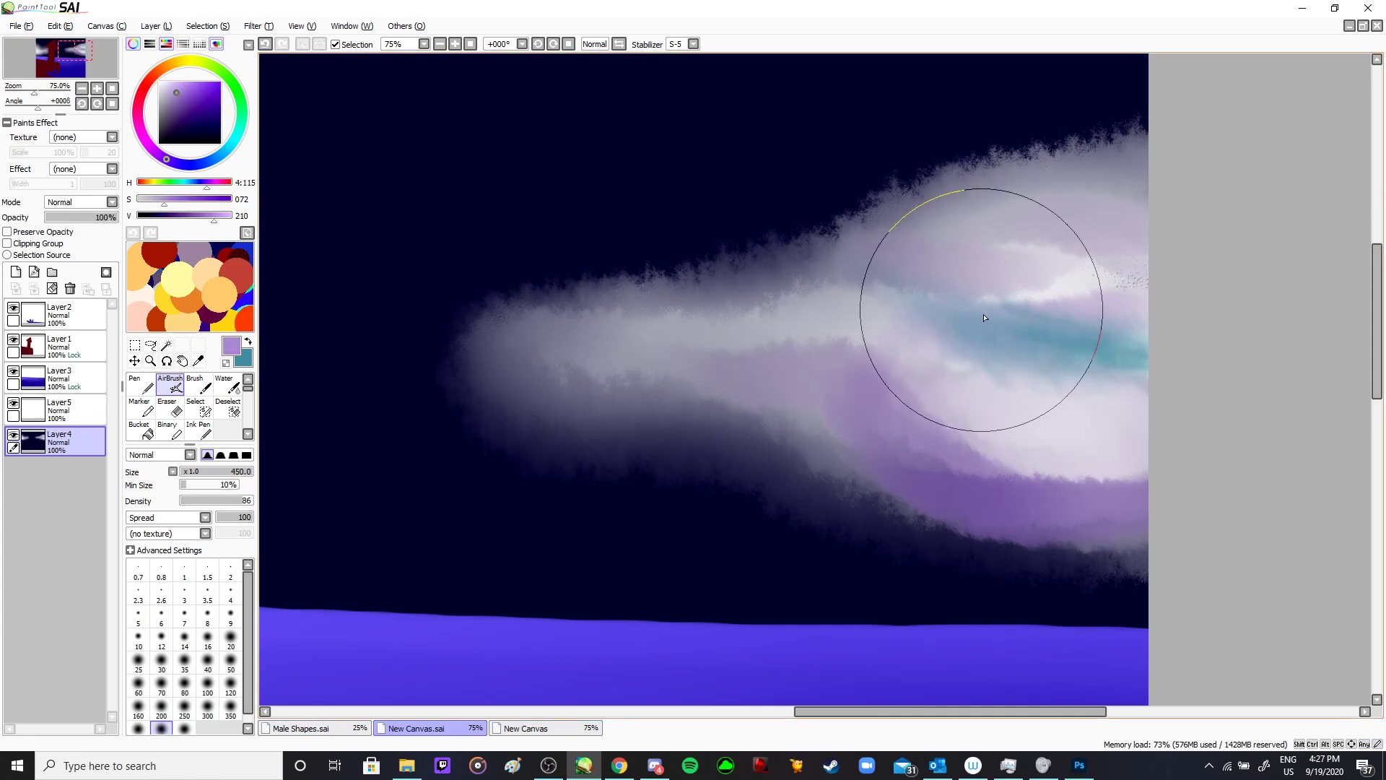
{"action": "mouse_move", "coordinate": [982, 319]}
{"action": "left_mouse_down"}
{"action": "mouse_move", "coordinate": [1024, 312]}
{"action": "mouse_move", "coordinate": [982, 285]}
{"action": "mouse_move", "coordinate": [1181, 306]}
{"action": "left_mouse_up"}
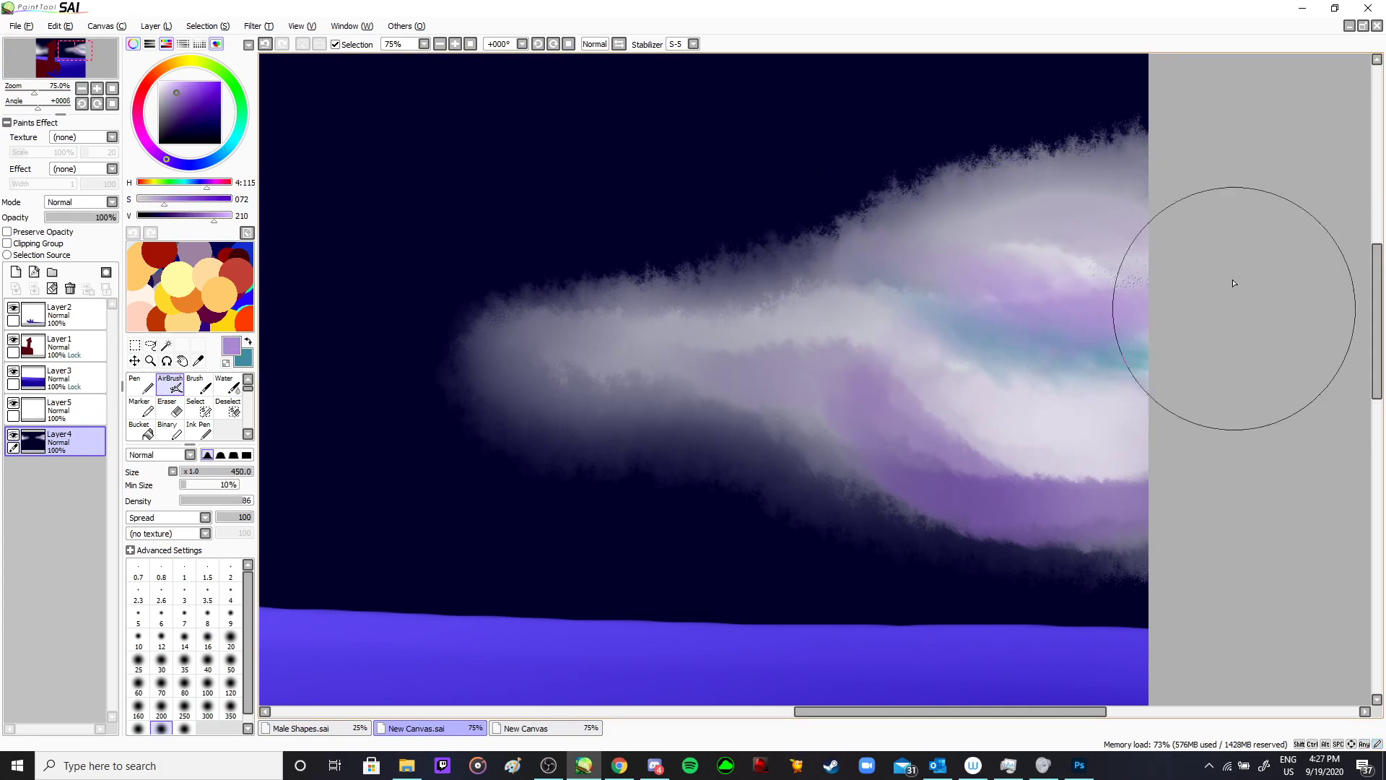
{"action": "left_click", "coordinate": [159, 81]}
{"action": "mouse_move", "coordinate": [1084, 221]}
{"action": "left_mouse_down"}
{"action": "mouse_move", "coordinate": [990, 263]}
{"action": "mouse_move", "coordinate": [1211, 254]}
{"action": "mouse_move", "coordinate": [937, 239]}
{"action": "mouse_move", "coordinate": [1228, 242]}
{"action": "mouse_move", "coordinate": [1164, 210]}
{"action": "mouse_move", "coordinate": [913, 271]}
{"action": "mouse_move", "coordinate": [1183, 212]}
{"action": "mouse_move", "coordinate": [1126, 200]}
{"action": "mouse_move", "coordinate": [907, 272]}
{"action": "mouse_move", "coordinate": [1104, 273]}
{"action": "mouse_move", "coordinate": [1219, 243]}
{"action": "mouse_move", "coordinate": [883, 278]}
{"action": "mouse_move", "coordinate": [1048, 253]}
{"action": "mouse_move", "coordinate": [909, 250]}
{"action": "left_mouse_up"}
{"action": "scroll", "coordinate": [909, 250], "scroll_direction": "down", "scroll_amount": 3}
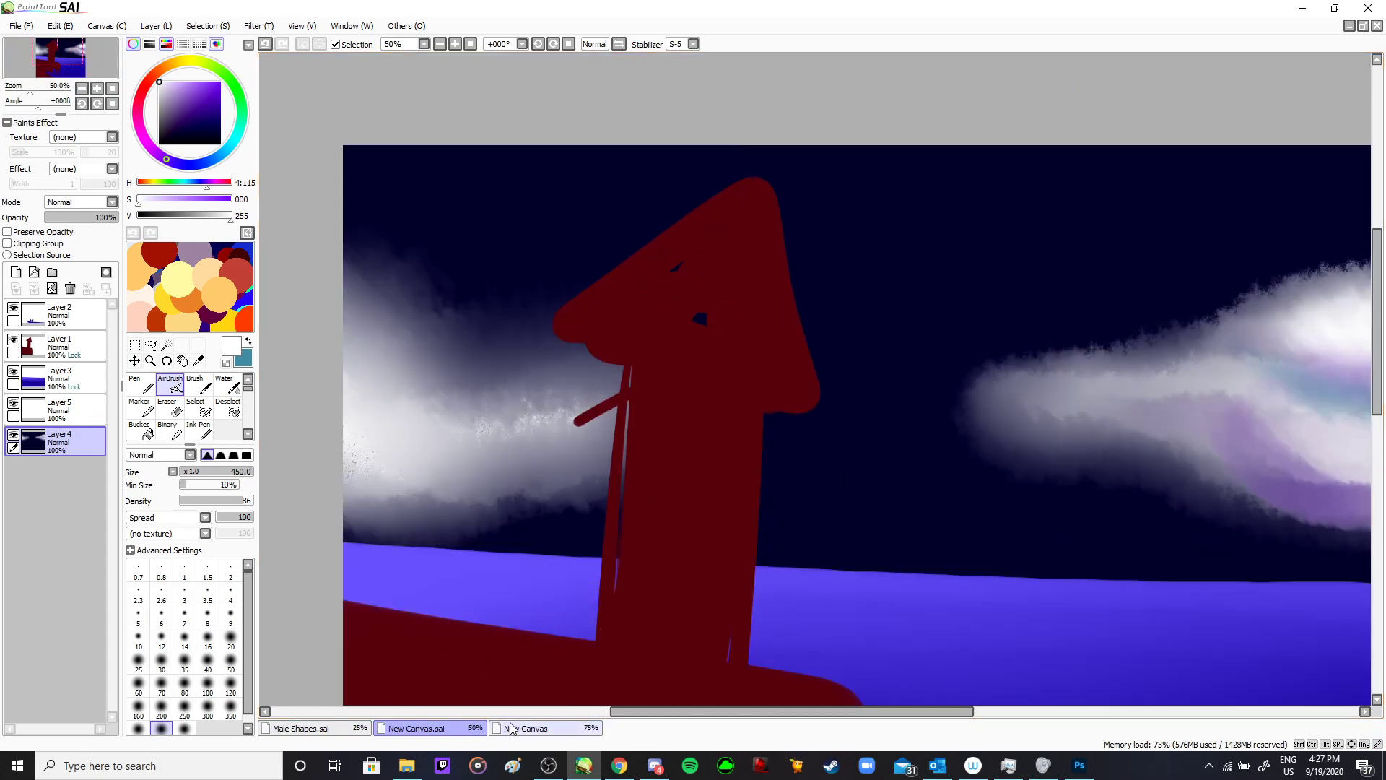
{"action": "left_click", "coordinate": [523, 727]}
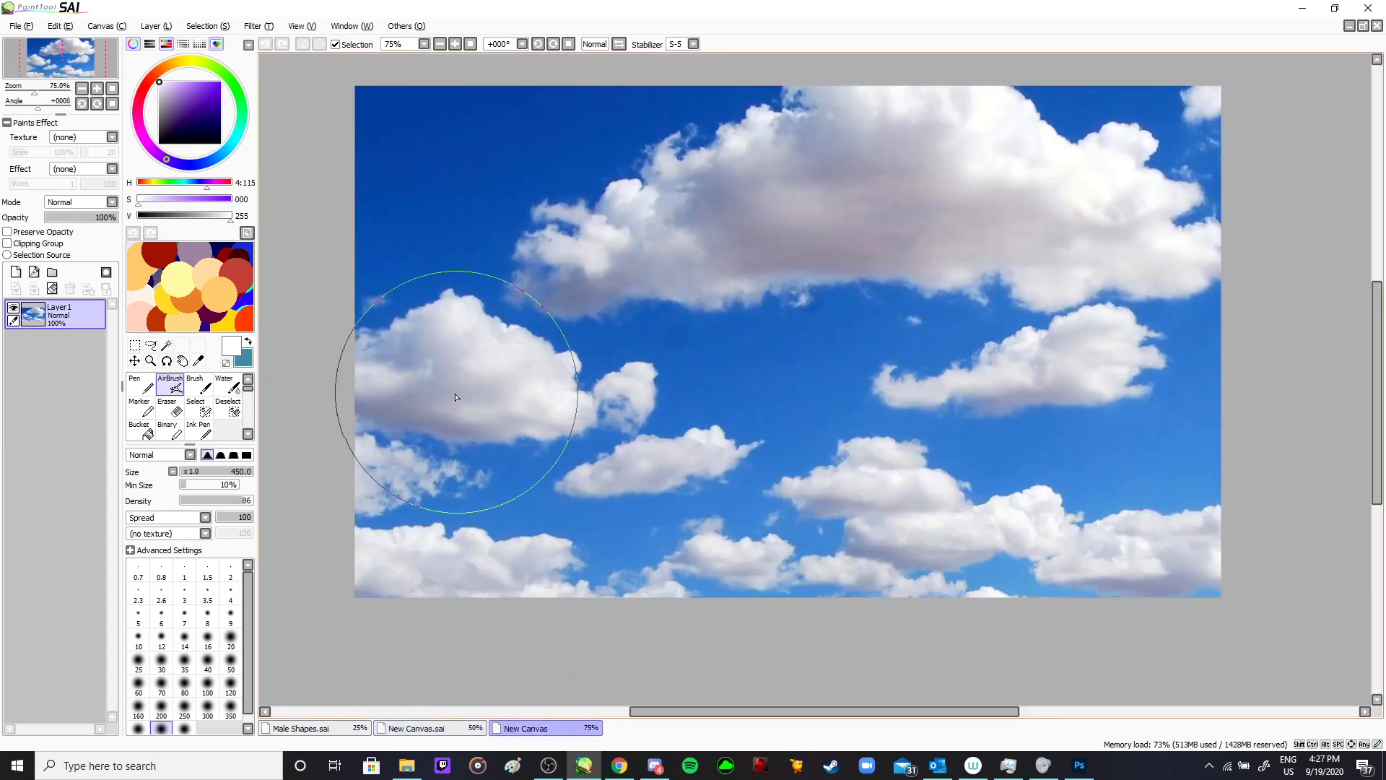
{"action": "scroll", "coordinate": [498, 412], "scroll_direction": "up", "scroll_amount": 1}
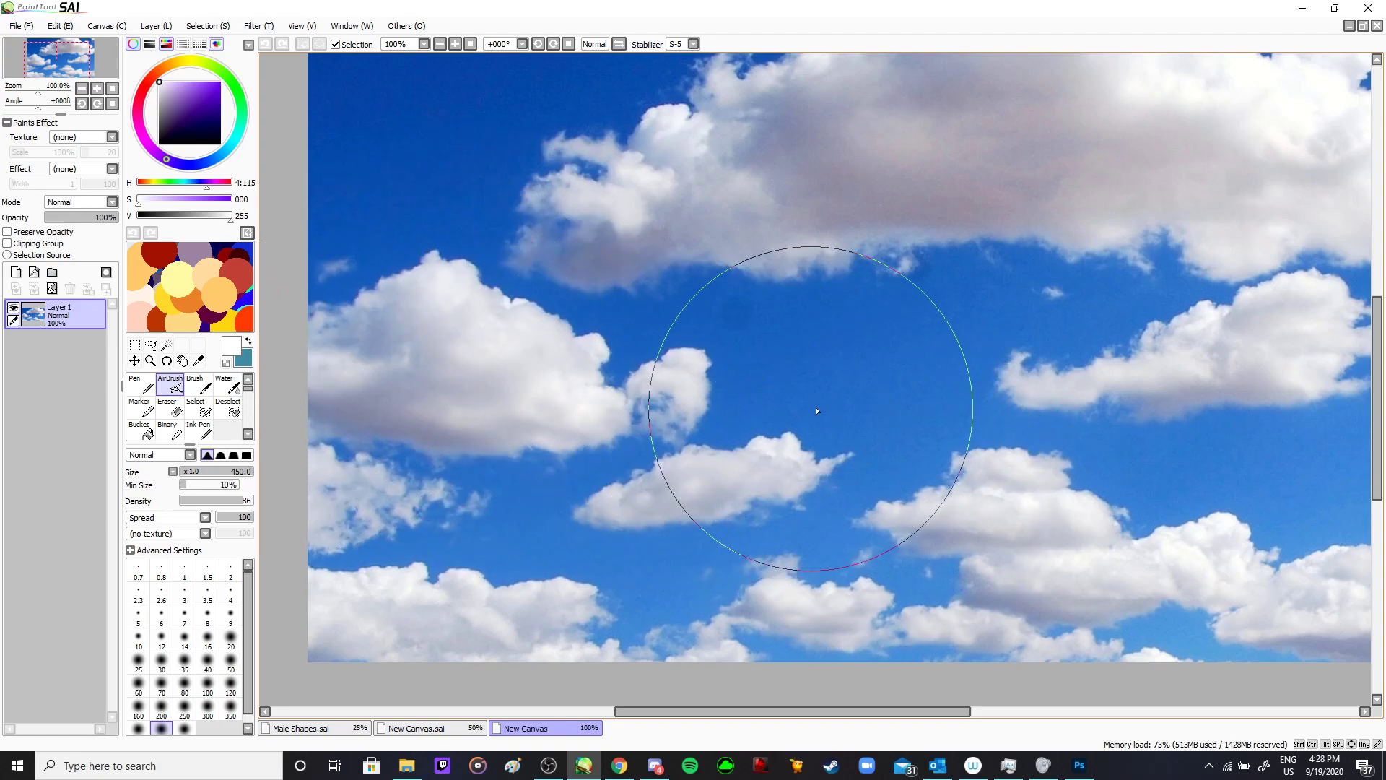
{"action": "mouse_move", "coordinate": [866, 383]}
{"action": "left_mouse_down"}
{"action": "mouse_move", "coordinate": [687, 464]}
{"action": "mouse_move", "coordinate": [809, 470]}
{"action": "mouse_move", "coordinate": [881, 365]}
{"action": "left_mouse_up"}
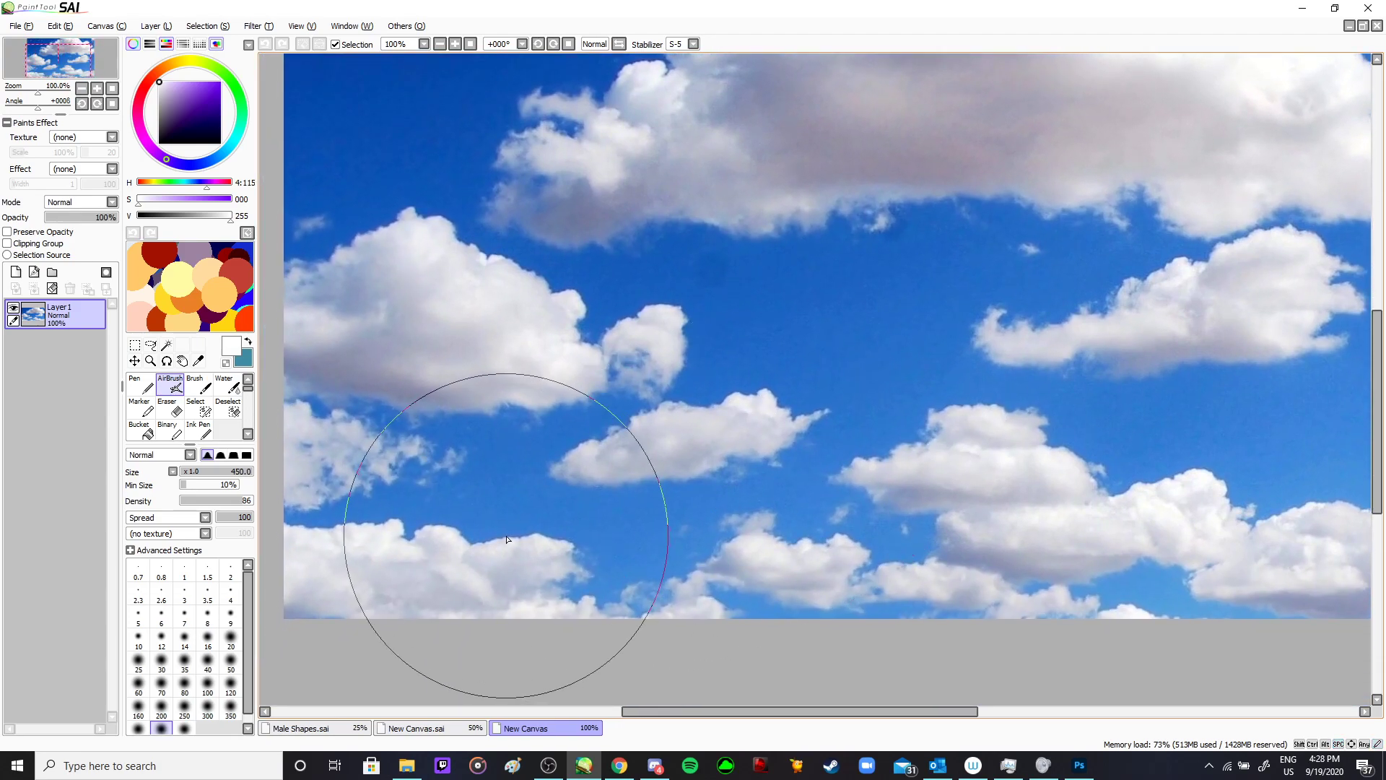
{"action": "left_click_drag", "start_coordinate": [1108, 369], "coordinate": [900, 464]}
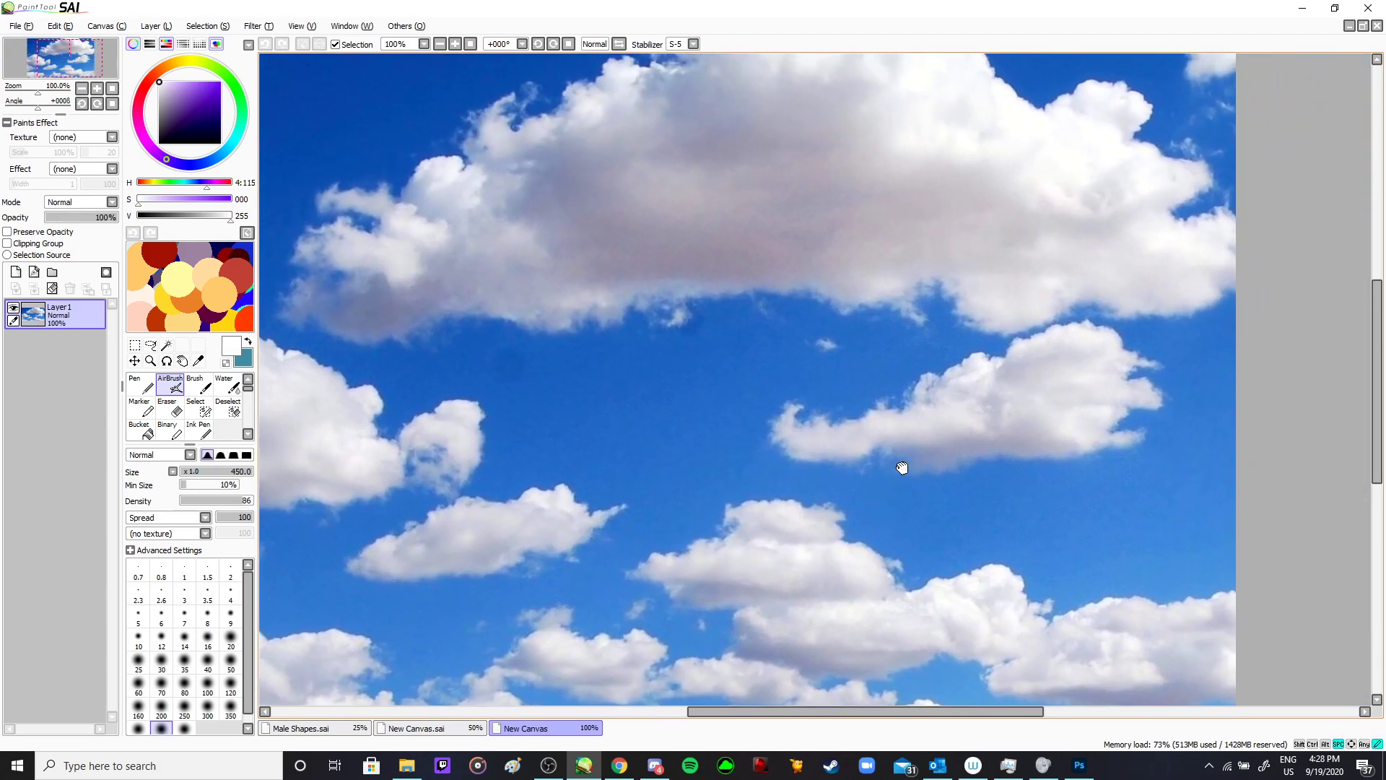
{"action": "scroll", "coordinate": [924, 459], "scroll_direction": "down", "scroll_amount": 1}
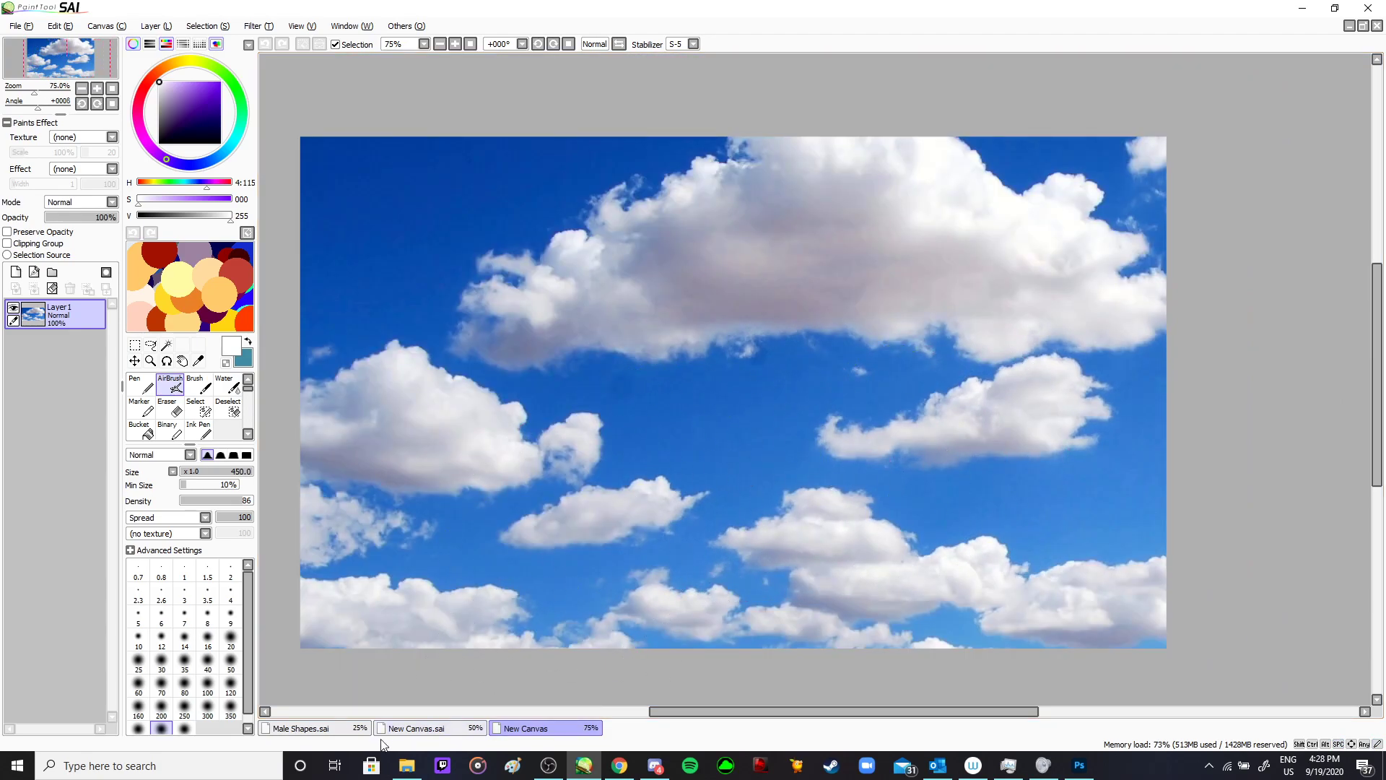
{"action": "left_click", "coordinate": [437, 727]}
{"action": "scroll", "coordinate": [634, 325], "scroll_direction": "down", "scroll_amount": 1}
{"action": "scroll", "coordinate": [808, 487], "scroll_direction": "up", "scroll_amount": 1}
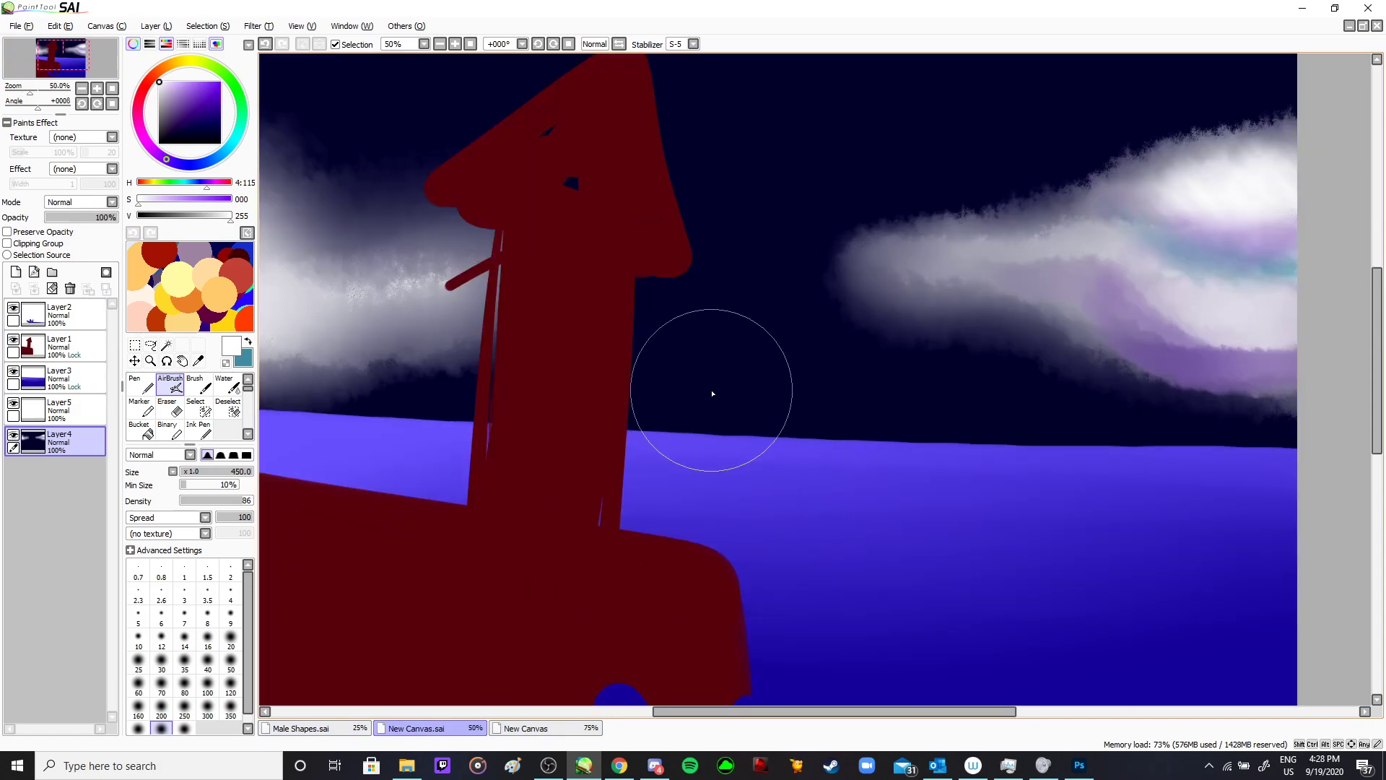
- Airbrush over the left cloud and add a purple haze along its lower edge
{"action": "scroll", "coordinate": [687, 418], "scroll_direction": "down", "scroll_amount": 1}
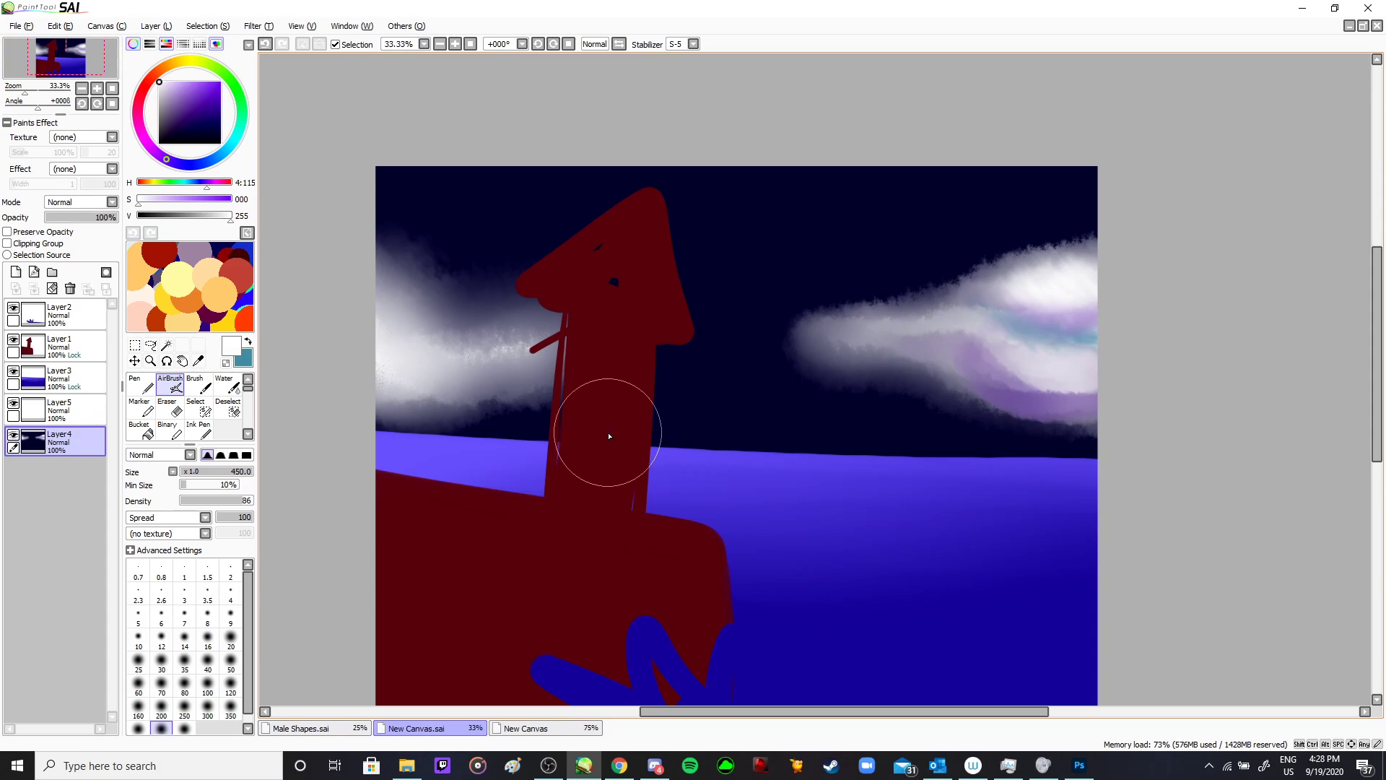
{"action": "mouse_move", "coordinate": [610, 436]}
{"action": "left_mouse_down"}
{"action": "mouse_move", "coordinate": [465, 410]}
{"action": "mouse_move", "coordinate": [557, 376]}
{"action": "mouse_move", "coordinate": [514, 387]}
{"action": "mouse_move", "coordinate": [532, 388]}
{"action": "mouse_move", "coordinate": [540, 366]}
{"action": "mouse_move", "coordinate": [535, 380]}
{"action": "mouse_move", "coordinate": [514, 341]}
{"action": "mouse_move", "coordinate": [551, 371]}
{"action": "mouse_move", "coordinate": [493, 374]}
{"action": "mouse_move", "coordinate": [508, 348]}
{"action": "mouse_move", "coordinate": [553, 372]}
{"action": "mouse_move", "coordinate": [534, 355]}
{"action": "mouse_move", "coordinate": [493, 381]}
{"action": "mouse_move", "coordinate": [426, 384]}
{"action": "mouse_move", "coordinate": [437, 374]}
{"action": "mouse_move", "coordinate": [404, 333]}
{"action": "mouse_move", "coordinate": [440, 395]}
{"action": "mouse_move", "coordinate": [400, 356]}
{"action": "mouse_move", "coordinate": [451, 357]}
{"action": "mouse_move", "coordinate": [442, 368]}
{"action": "mouse_move", "coordinate": [382, 336]}
{"action": "mouse_move", "coordinate": [405, 365]}
{"action": "mouse_move", "coordinate": [377, 337]}
{"action": "mouse_move", "coordinate": [422, 374]}
{"action": "mouse_move", "coordinate": [347, 334]}
{"action": "mouse_move", "coordinate": [403, 361]}
{"action": "mouse_move", "coordinate": [401, 374]}
{"action": "mouse_move", "coordinate": [359, 350]}
{"action": "mouse_move", "coordinate": [407, 367]}
{"action": "mouse_move", "coordinate": [395, 343]}
{"action": "mouse_move", "coordinate": [410, 339]}
{"action": "mouse_move", "coordinate": [409, 311]}
{"action": "mouse_move", "coordinate": [485, 382]}
{"action": "mouse_move", "coordinate": [374, 341]}
{"action": "left_mouse_up"}
{"action": "key", "text": "x"}
{"action": "key", "text": "x"}
{"action": "left_click", "coordinate": [201, 199]}
{"action": "mouse_move", "coordinate": [443, 396]}
{"action": "left_mouse_down"}
{"action": "mouse_move", "coordinate": [386, 409]}
{"action": "mouse_move", "coordinate": [397, 389]}
{"action": "mouse_move", "coordinate": [419, 405]}
{"action": "mouse_move", "coordinate": [400, 389]}
{"action": "mouse_move", "coordinate": [473, 377]}
{"action": "mouse_move", "coordinate": [495, 398]}
{"action": "mouse_move", "coordinate": [502, 388]}
{"action": "mouse_move", "coordinate": [471, 402]}
{"action": "mouse_move", "coordinate": [506, 371]}
{"action": "mouse_move", "coordinate": [486, 424]}
{"action": "left_mouse_up"}
- Mirror the canvas view horizontally to check the composition, then restore it
{"action": "key", "text": "h"}
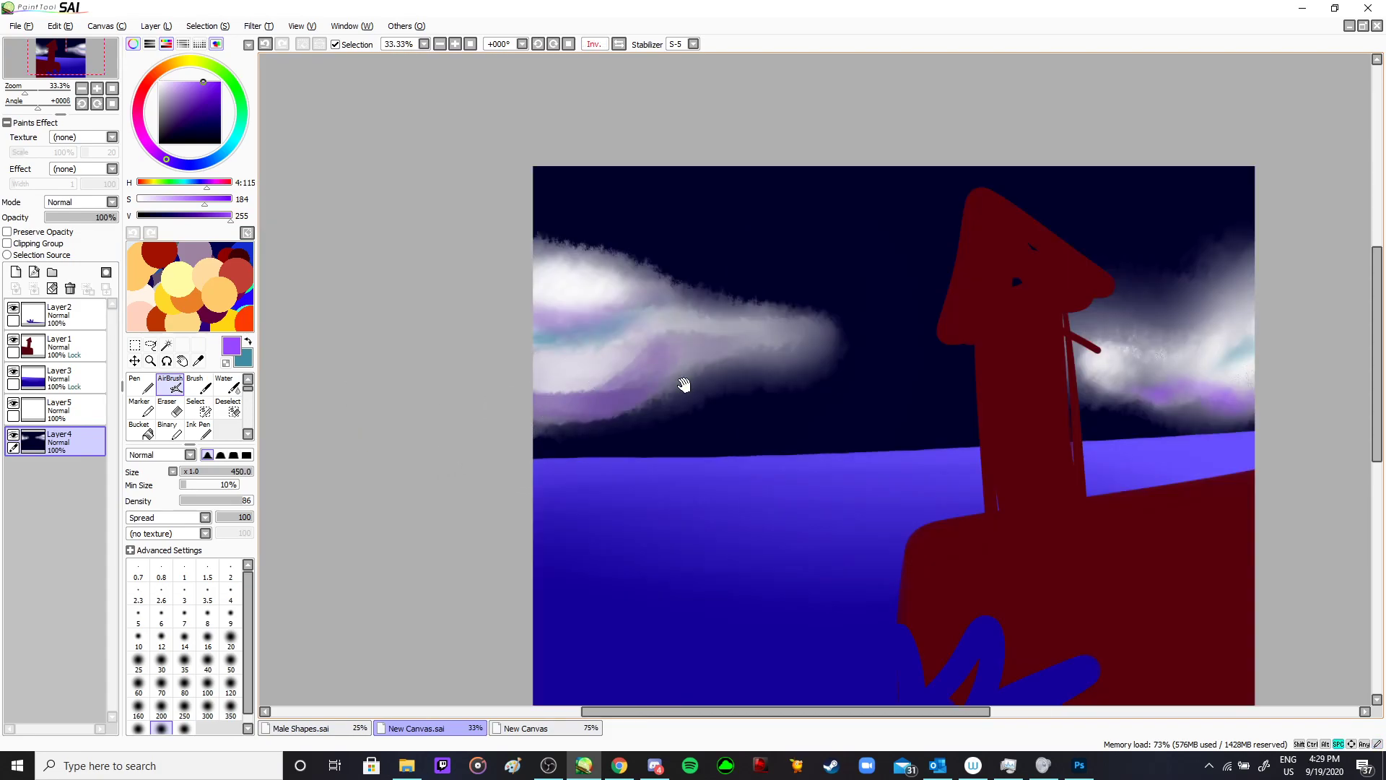
{"action": "left_click_drag", "start_coordinate": [736, 384], "coordinate": [660, 402]}
{"action": "key", "text": "h"}
{"action": "key", "text": "h"}
{"action": "key", "text": "h"}
{"action": "key", "text": "h"}
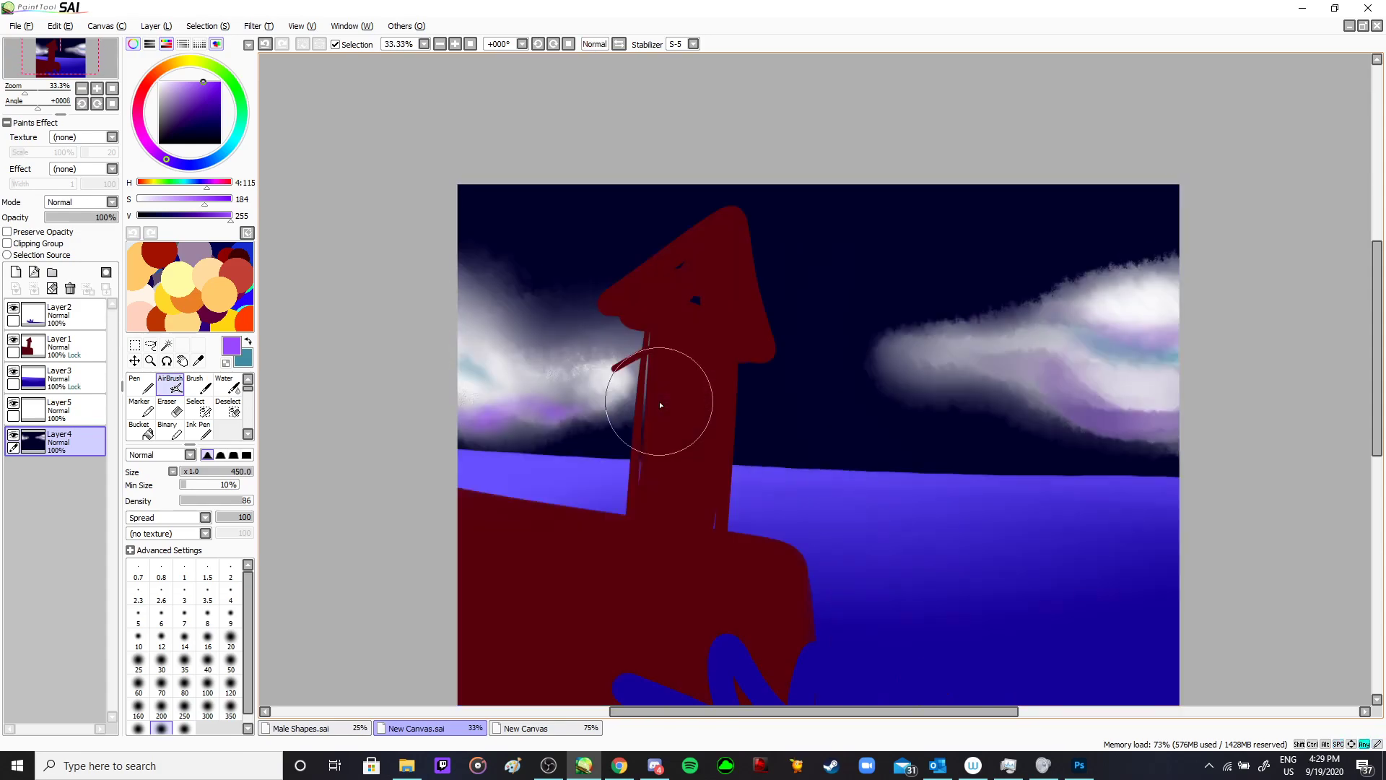
{"action": "key", "text": "h"}
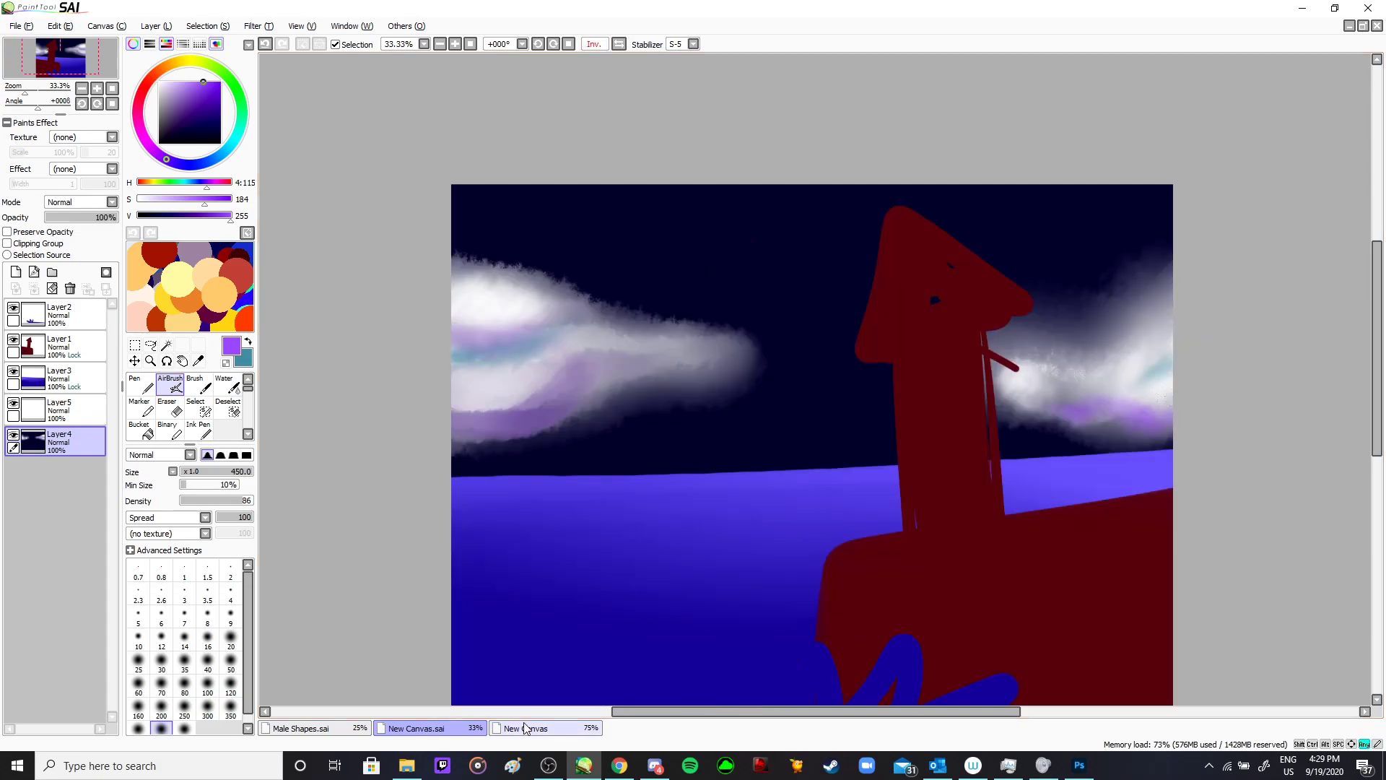
{"action": "key", "text": "h"}
{"action": "key", "text": "h"}
{"action": "key", "text": "h"}
{"action": "key", "text": "h"}
{"action": "key", "text": "h"}
{"action": "scroll", "coordinate": [675, 410], "scroll_direction": "up", "scroll_amount": 1}
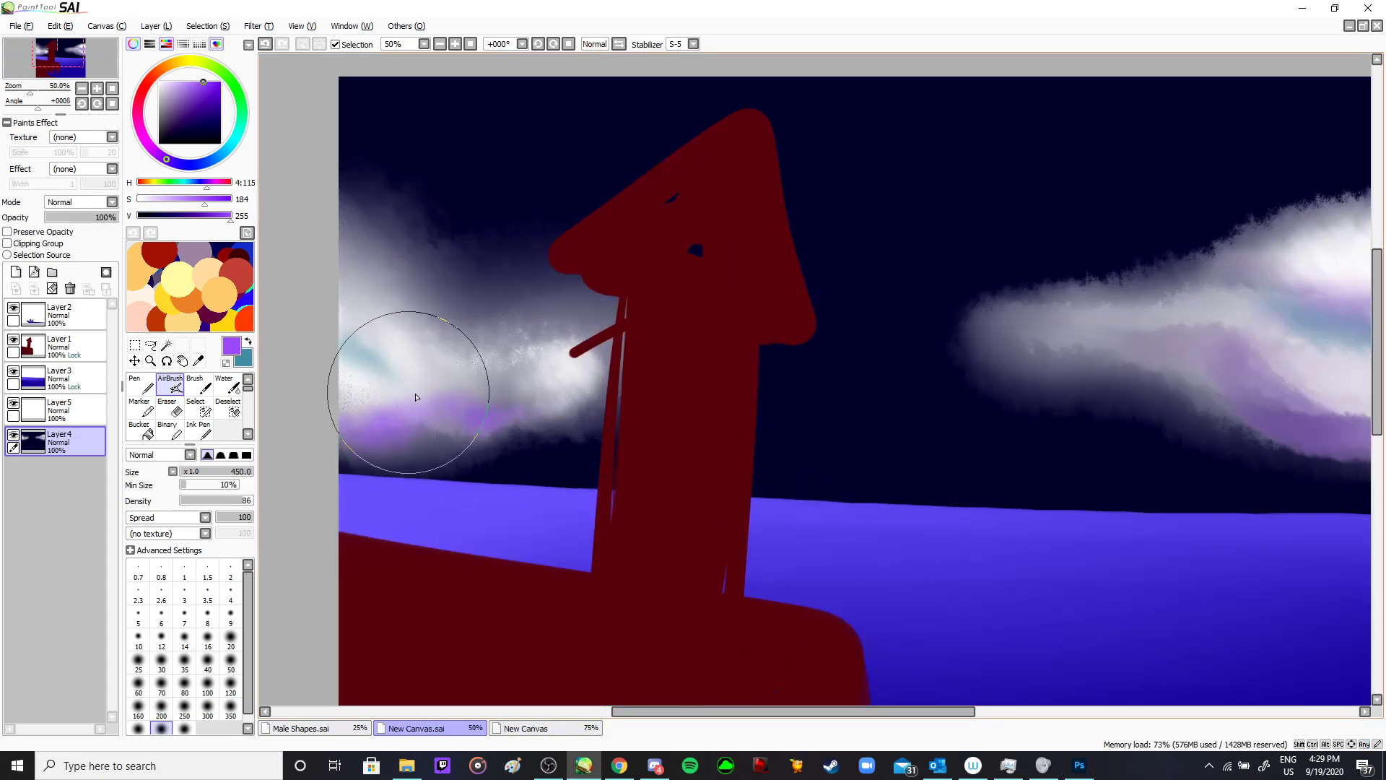
- Switch to the Brush, undo the purple stroke, and enlarge the brush to 350
{"action": "key", "text": "b"}
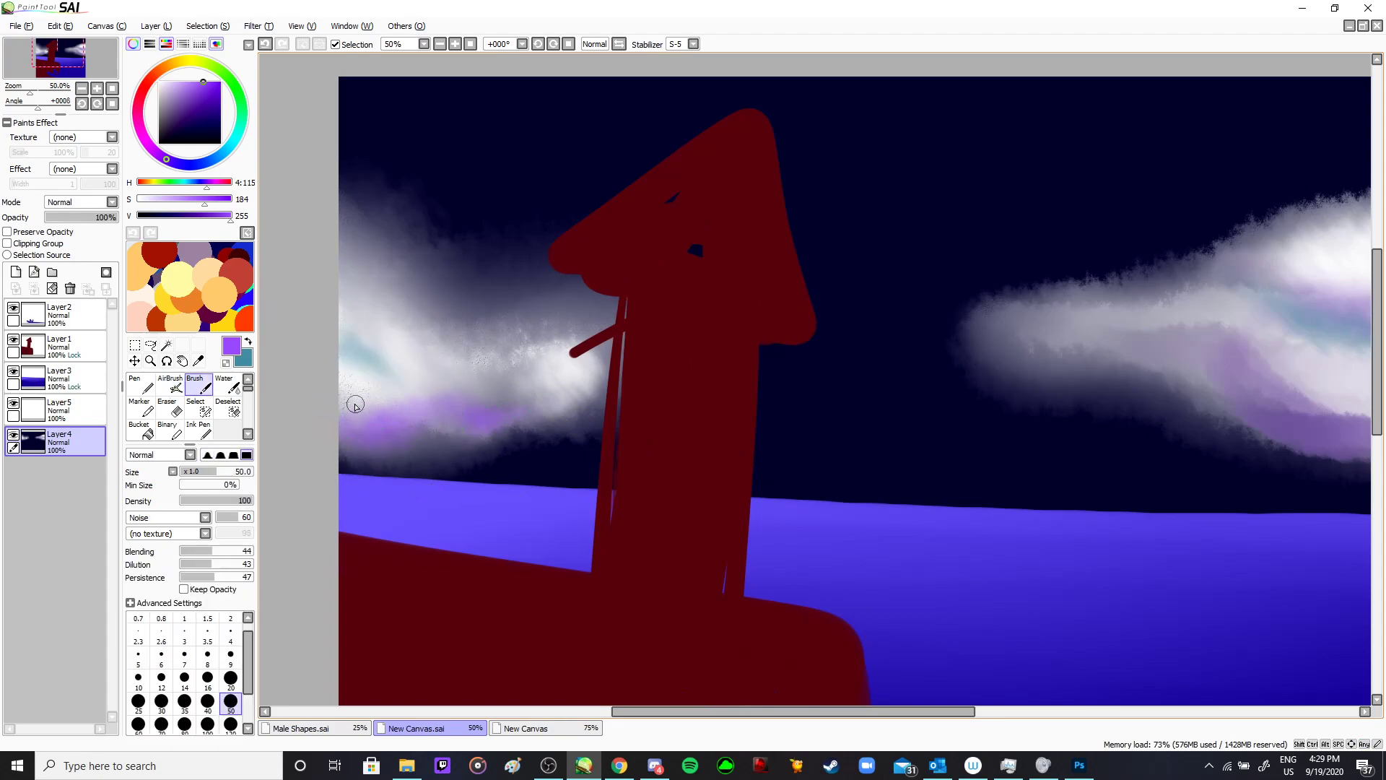
{"action": "key", "text": "ctrl+z"}
{"action": "left_click", "coordinate": [231, 724]}
{"action": "left_click_drag", "start_coordinate": [174, 199], "coordinate": [153, 200]}
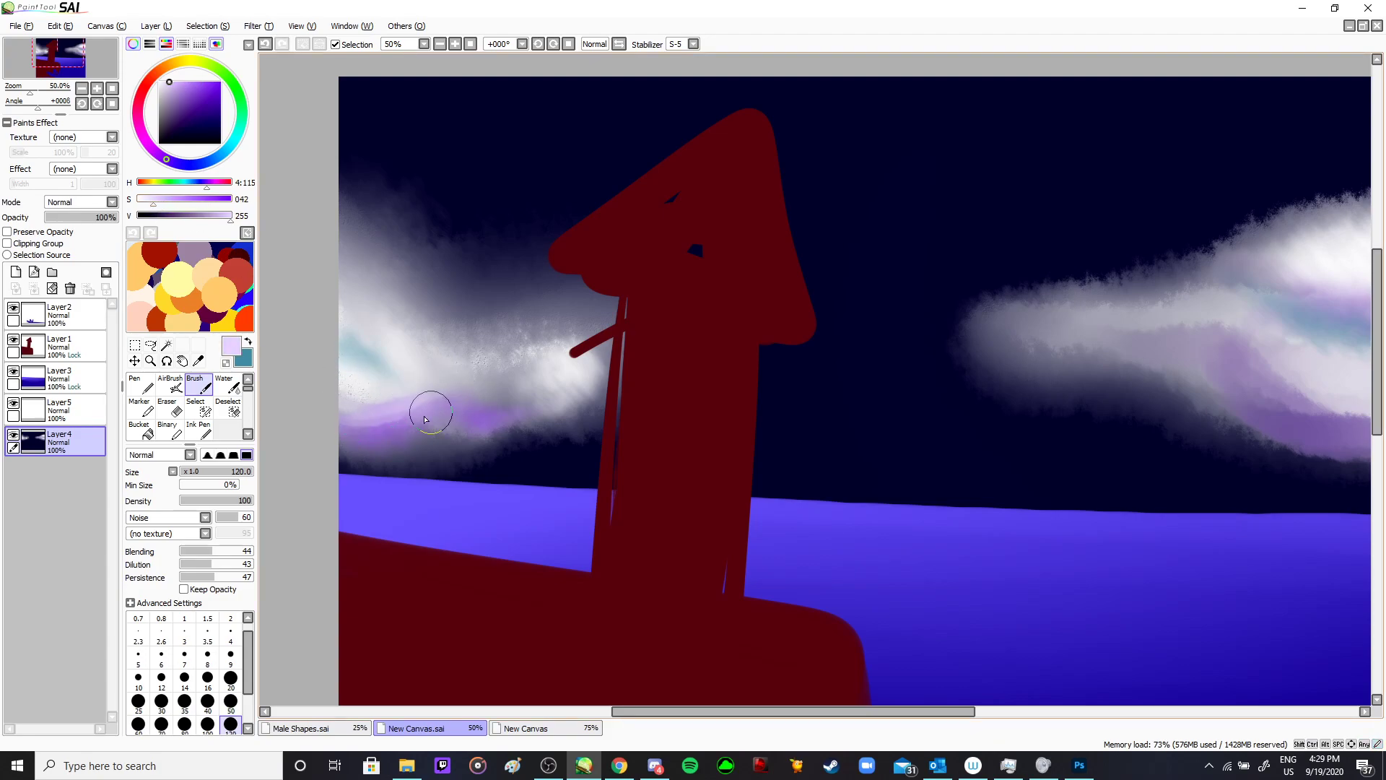
{"action": "mouse_move", "coordinate": [430, 412]}
{"action": "left_mouse_down"}
{"action": "mouse_move", "coordinate": [339, 409]}
{"action": "mouse_move", "coordinate": [444, 408]}
{"action": "mouse_move", "coordinate": [388, 406]}
{"action": "mouse_move", "coordinate": [392, 429]}
{"action": "mouse_move", "coordinate": [500, 379]}
{"action": "mouse_move", "coordinate": [445, 396]}
{"action": "mouse_move", "coordinate": [530, 421]}
{"action": "mouse_move", "coordinate": [496, 406]}
{"action": "mouse_move", "coordinate": [562, 381]}
{"action": "left_mouse_up"}
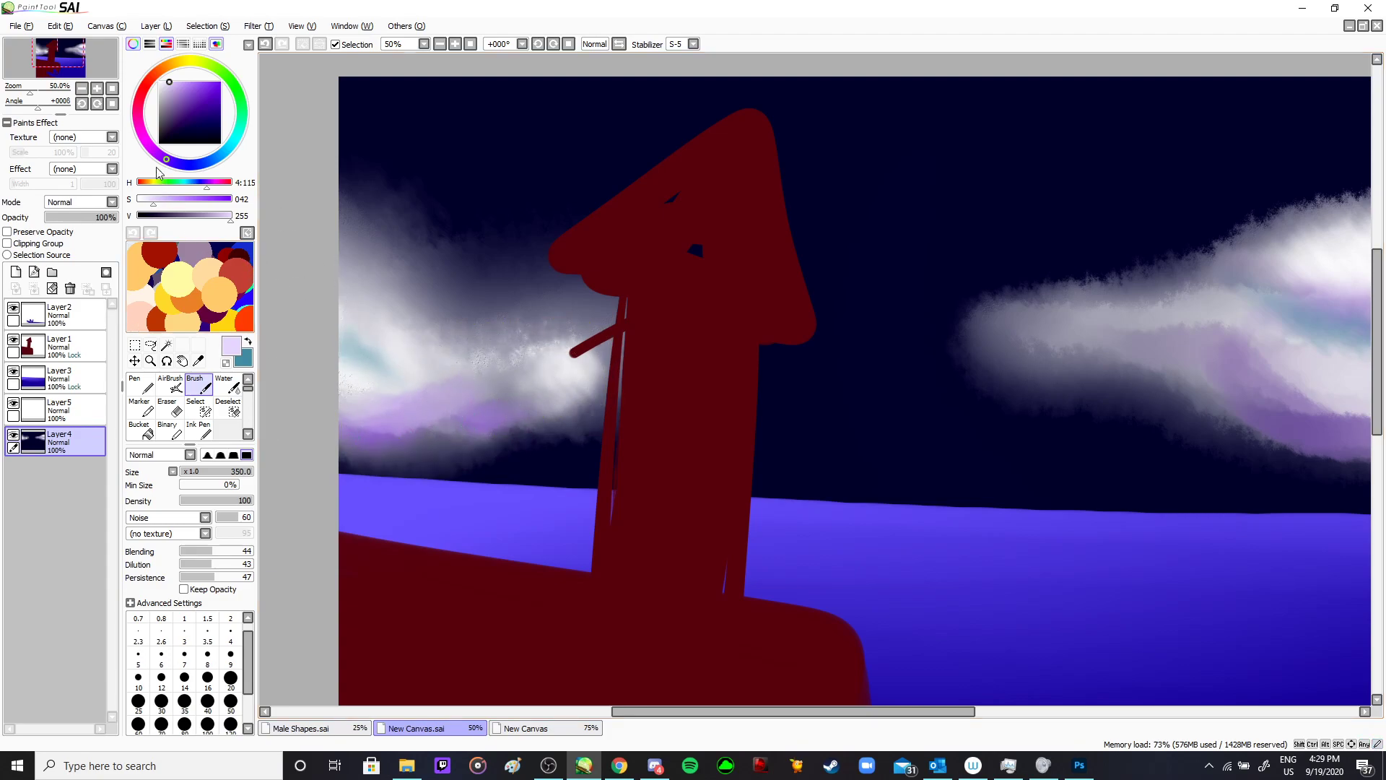
- Paint pure white over the left cloud's upper edge, shrinking the brush to 100
{"action": "left_click", "coordinate": [159, 82]}
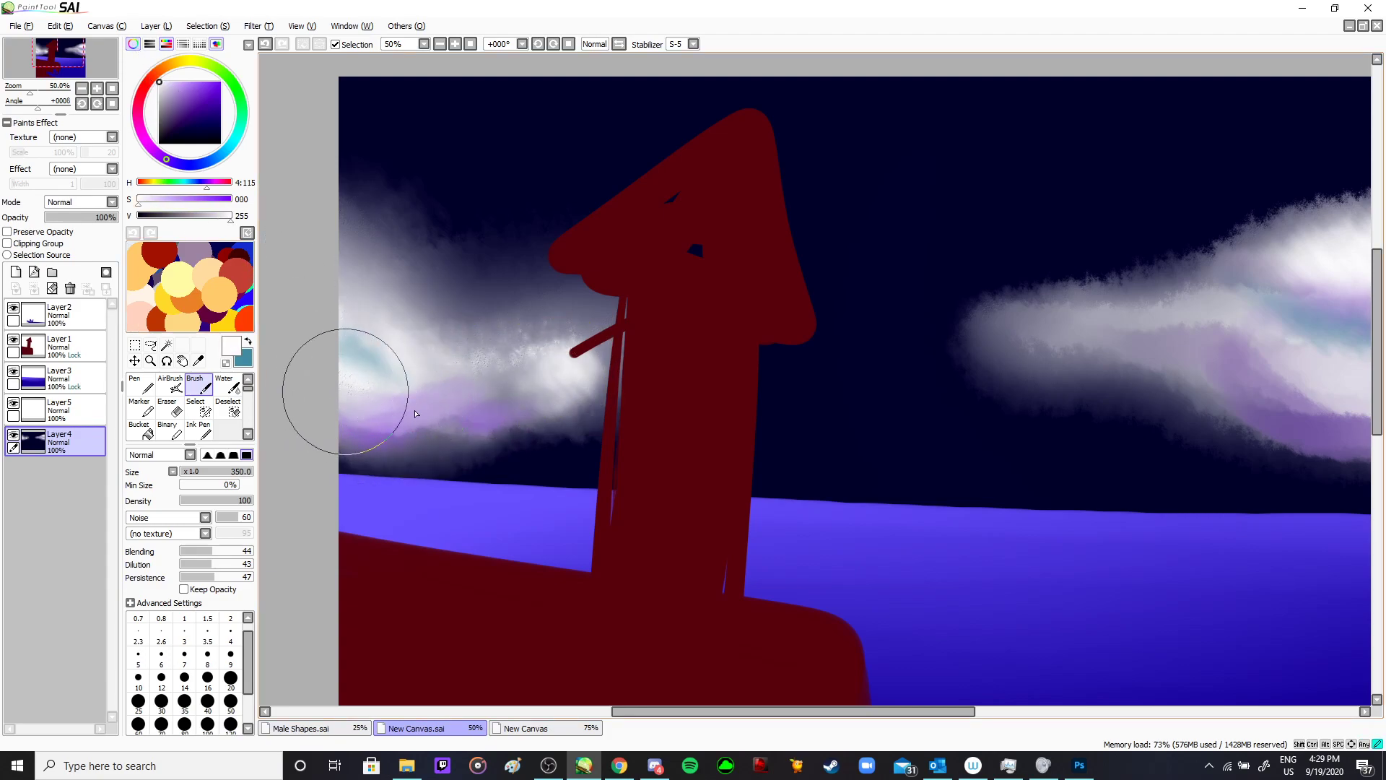
{"action": "mouse_move", "coordinate": [390, 388]}
{"action": "left_mouse_down"}
{"action": "mouse_move", "coordinate": [344, 378]}
{"action": "mouse_move", "coordinate": [411, 408]}
{"action": "mouse_move", "coordinate": [349, 400]}
{"action": "mouse_move", "coordinate": [438, 408]}
{"action": "mouse_move", "coordinate": [489, 376]}
{"action": "mouse_move", "coordinate": [455, 376]}
{"action": "mouse_move", "coordinate": [534, 372]}
{"action": "mouse_move", "coordinate": [503, 363]}
{"action": "mouse_move", "coordinate": [558, 375]}
{"action": "mouse_move", "coordinate": [474, 338]}
{"action": "left_mouse_up"}
{"action": "key", "text": "bracketleft"}
{"action": "key", "text": "bracketleft"}
{"action": "key", "text": "bracketleft"}
{"action": "key", "text": "bracketleft"}
{"action": "key", "text": "bracketleft"}
{"action": "key", "text": "bracketleft"}
{"action": "mouse_move", "coordinate": [489, 385]}
{"action": "left_mouse_down"}
{"action": "mouse_move", "coordinate": [564, 389]}
{"action": "mouse_move", "coordinate": [514, 383]}
{"action": "mouse_move", "coordinate": [531, 388]}
{"action": "mouse_move", "coordinate": [523, 372]}
{"action": "mouse_move", "coordinate": [566, 355]}
{"action": "mouse_move", "coordinate": [509, 349]}
{"action": "mouse_move", "coordinate": [553, 356]}
{"action": "left_mouse_up"}
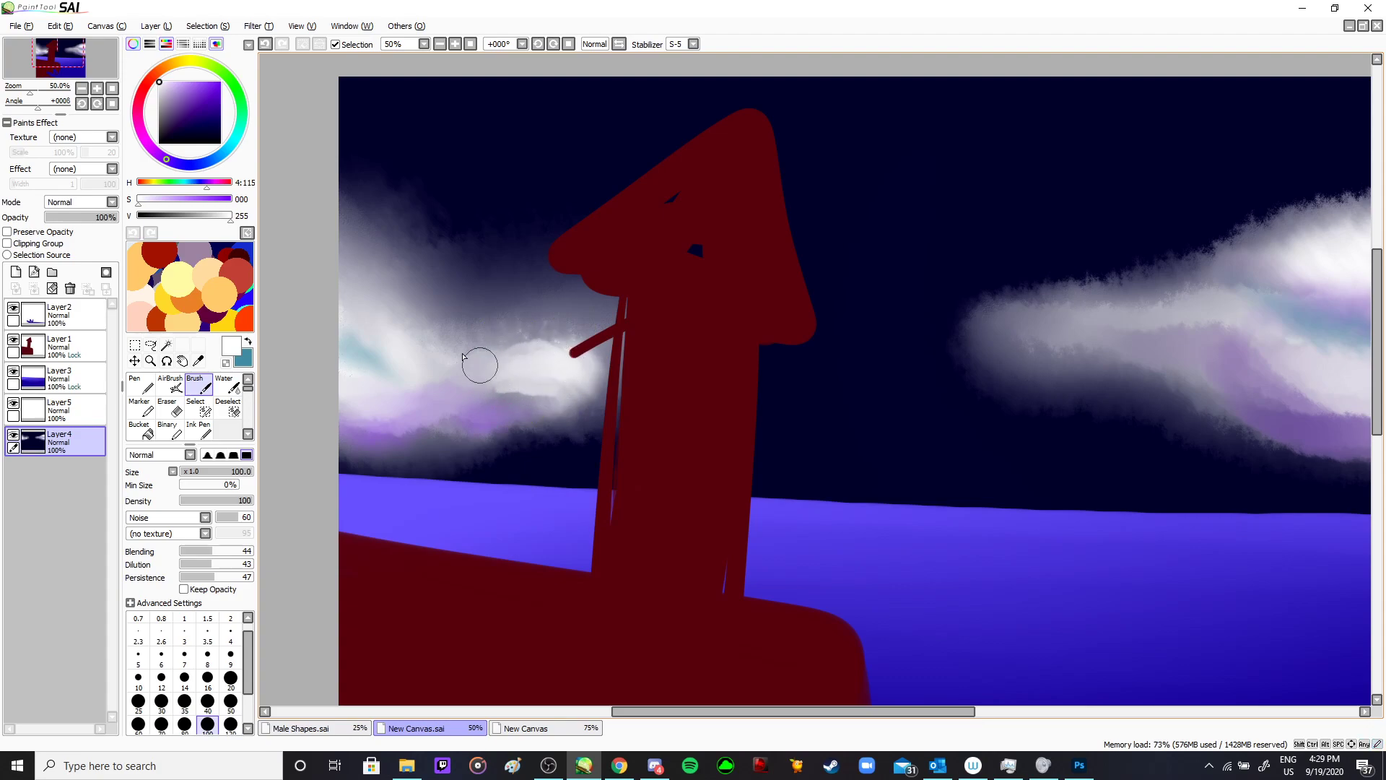
{"action": "mouse_move", "coordinate": [396, 321]}
{"action": "left_mouse_down"}
{"action": "mouse_move", "coordinate": [330, 277]}
{"action": "mouse_move", "coordinate": [400, 351]}
{"action": "mouse_move", "coordinate": [304, 244]}
{"action": "mouse_move", "coordinate": [427, 378]}
{"action": "mouse_move", "coordinate": [337, 287]}
{"action": "mouse_move", "coordinate": [363, 347]}
{"action": "mouse_move", "coordinate": [410, 384]}
{"action": "mouse_move", "coordinate": [352, 315]}
{"action": "mouse_move", "coordinate": [380, 330]}
{"action": "mouse_move", "coordinate": [322, 281]}
{"action": "mouse_move", "coordinate": [413, 369]}
{"action": "mouse_move", "coordinate": [325, 296]}
{"action": "mouse_move", "coordinate": [400, 360]}
{"action": "mouse_move", "coordinate": [336, 299]}
{"action": "mouse_move", "coordinate": [377, 351]}
{"action": "mouse_move", "coordinate": [356, 346]}
{"action": "mouse_move", "coordinate": [390, 349]}
{"action": "left_mouse_up"}
{"action": "mouse_move", "coordinate": [347, 251]}
{"action": "left_mouse_down"}
{"action": "mouse_move", "coordinate": [340, 226]}
{"action": "mouse_move", "coordinate": [395, 323]}
{"action": "left_mouse_up"}
- Paint a lighter highlight across the right cloud and make teal the primary colour
{"action": "scroll", "coordinate": [519, 426], "scroll_direction": "down", "scroll_amount": 2}
{"action": "scroll", "coordinate": [736, 401], "scroll_direction": "up", "scroll_amount": 1}
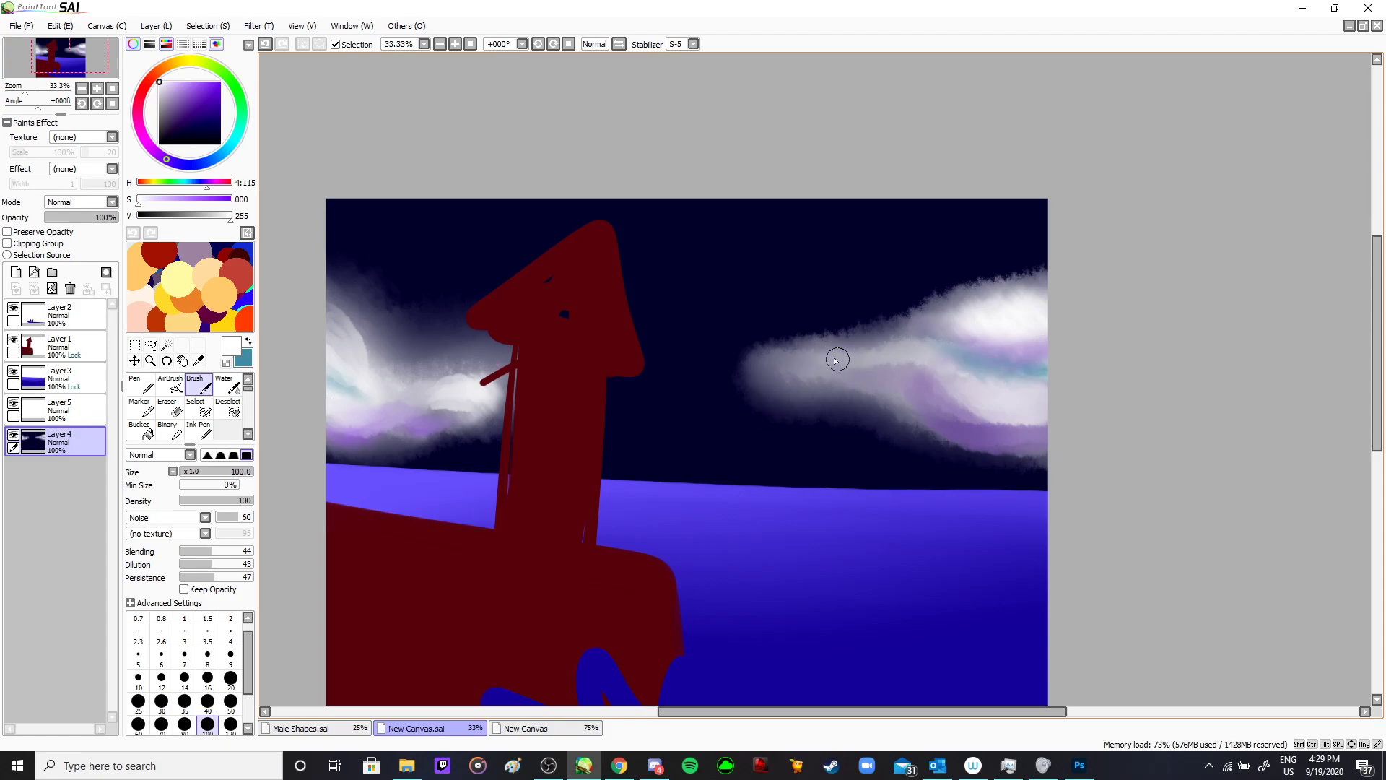
{"action": "left_click_drag", "start_coordinate": [836, 359], "coordinate": [913, 356]}
{"action": "key", "text": "x"}
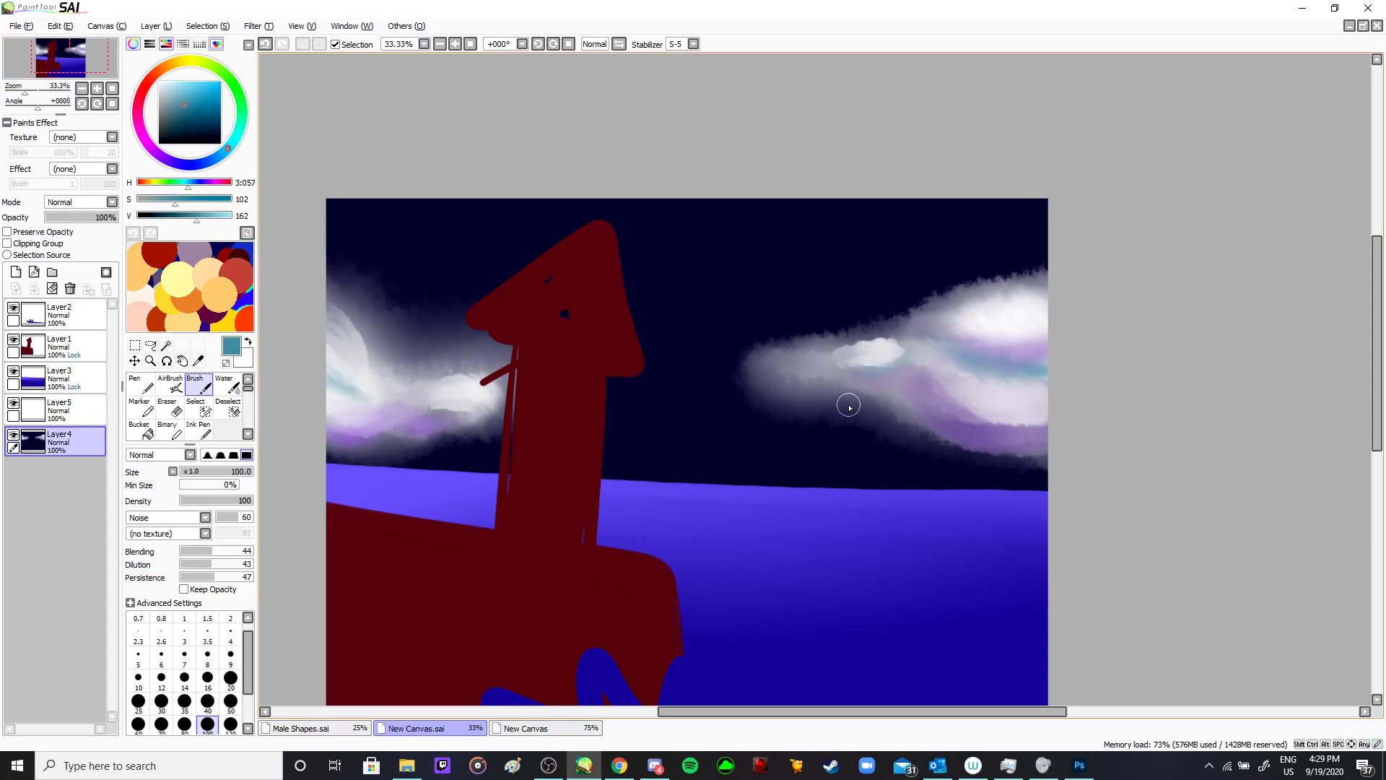
{"action": "scroll", "coordinate": [952, 354], "scroll_direction": "up", "scroll_amount": 3}
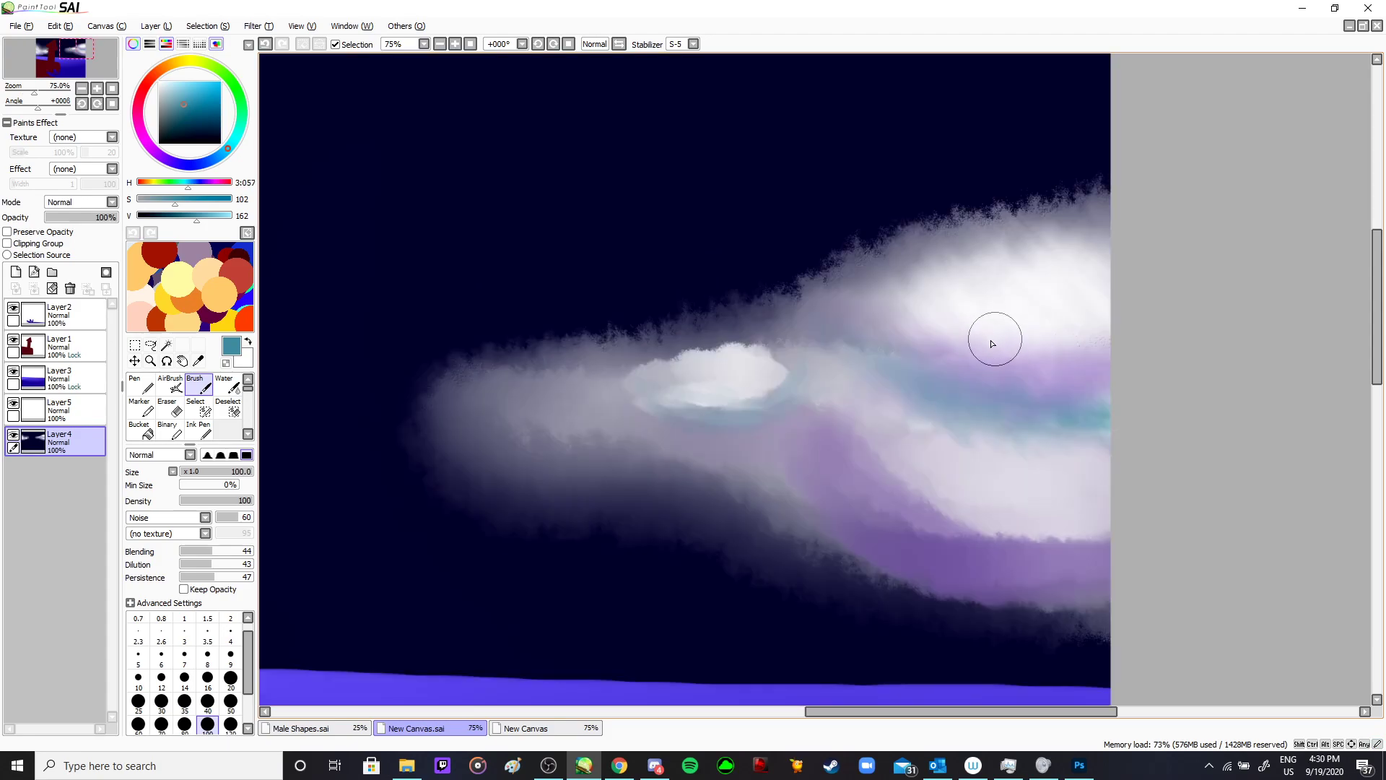
{"action": "scroll", "coordinate": [886, 349], "scroll_direction": "up", "scroll_amount": 1}
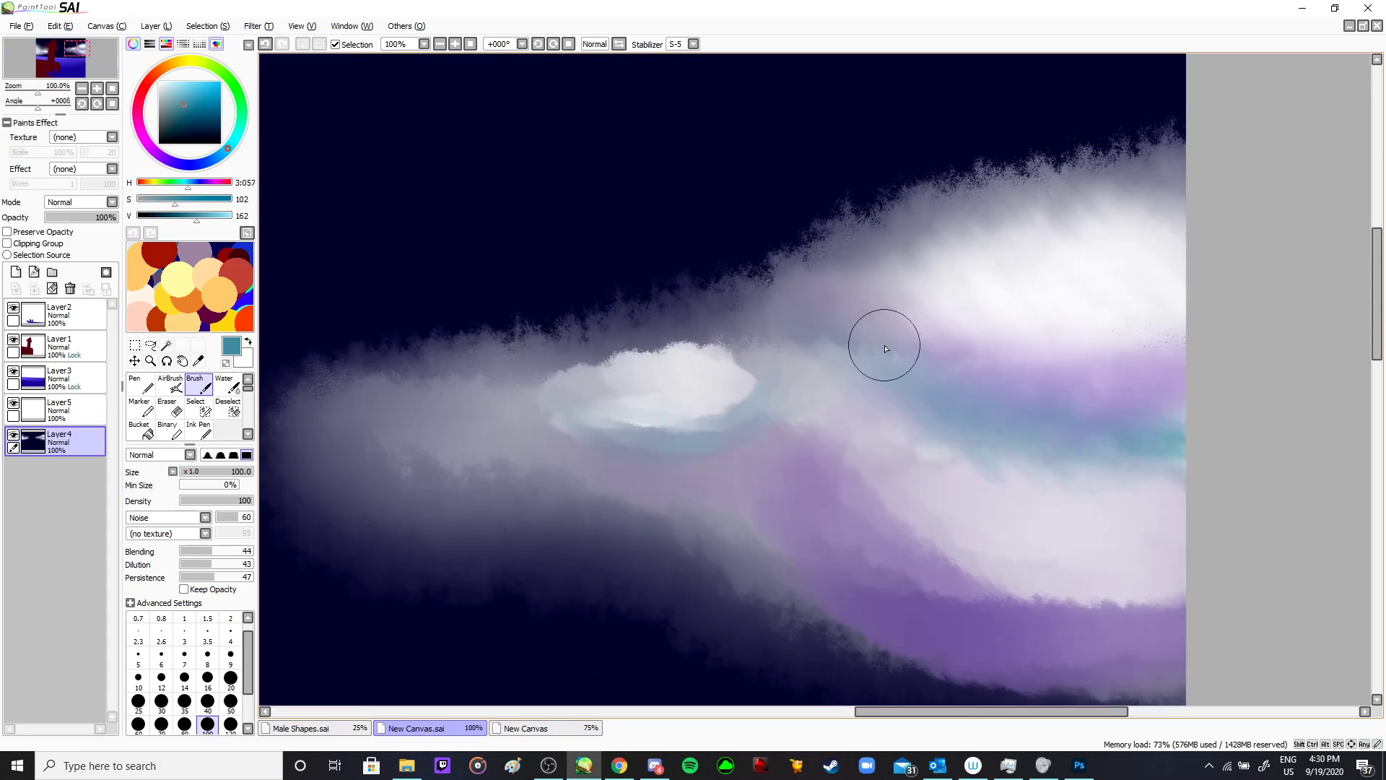
{"action": "scroll", "coordinate": [886, 349], "scroll_direction": "down", "scroll_amount": 4}
{"action": "key", "text": "i"}
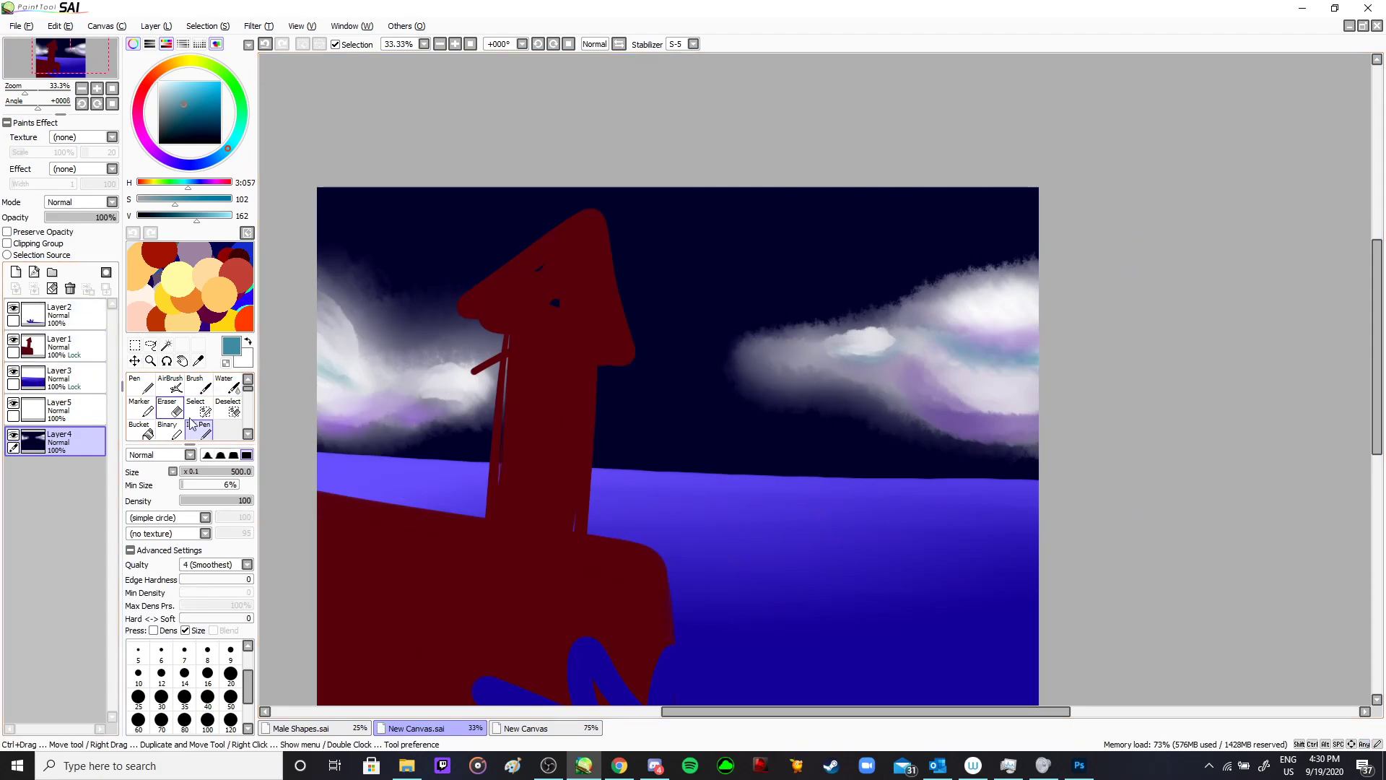
- Paint a white cloud shape in the upper sky with the Ink Pen and blend its edges with Water
{"action": "left_click", "coordinate": [687, 231]}
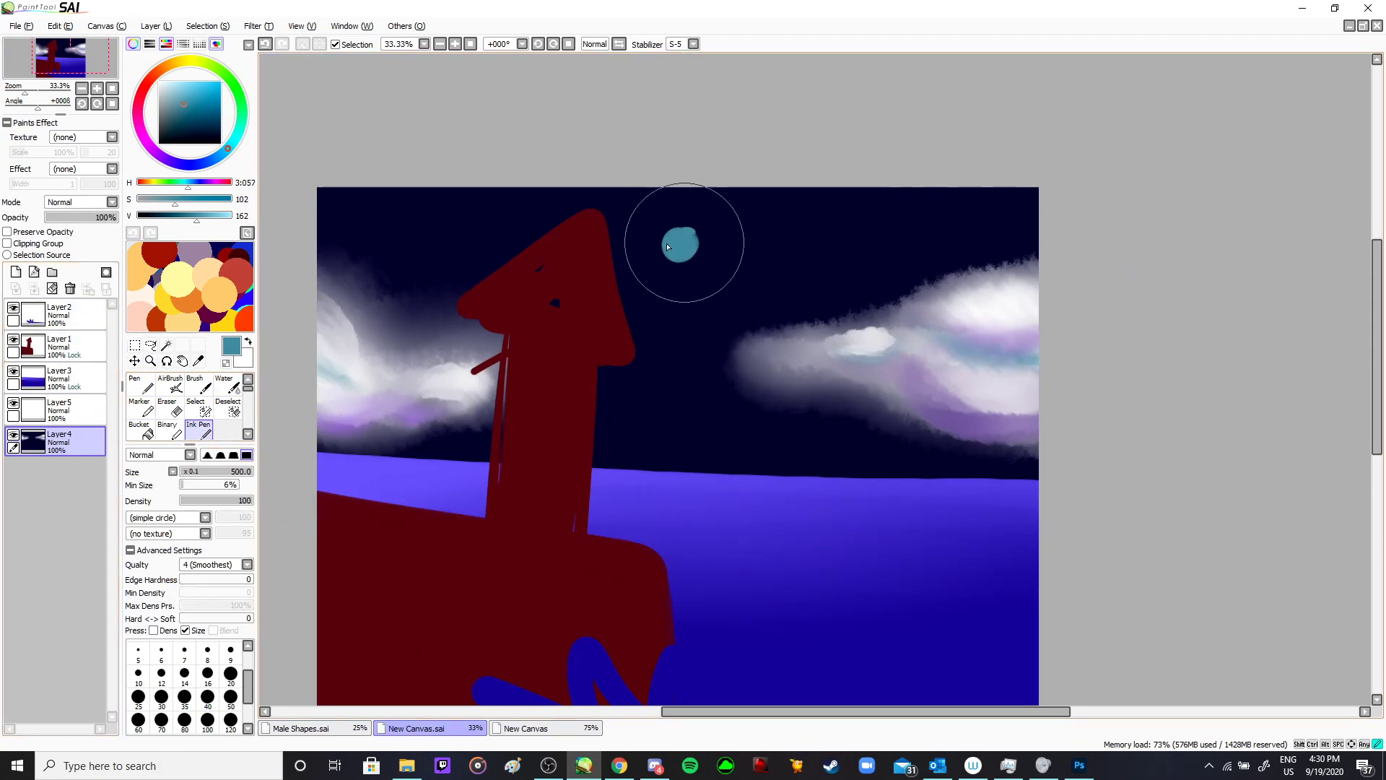
{"action": "key", "text": "ctrl+z"}
{"action": "key", "text": "x"}
{"action": "left_click", "coordinate": [709, 231]}
{"action": "mouse_move", "coordinate": [681, 249]}
{"action": "left_mouse_down"}
{"action": "mouse_move", "coordinate": [712, 260]}
{"action": "mouse_move", "coordinate": [846, 258]}
{"action": "mouse_move", "coordinate": [713, 285]}
{"action": "mouse_move", "coordinate": [683, 263]}
{"action": "mouse_move", "coordinate": [604, 267]}
{"action": "mouse_move", "coordinate": [666, 256]}
{"action": "mouse_move", "coordinate": [707, 276]}
{"action": "mouse_move", "coordinate": [650, 287]}
{"action": "mouse_move", "coordinate": [676, 287]}
{"action": "mouse_move", "coordinate": [619, 273]}
{"action": "left_mouse_up"}
{"action": "left_click", "coordinate": [170, 434]}
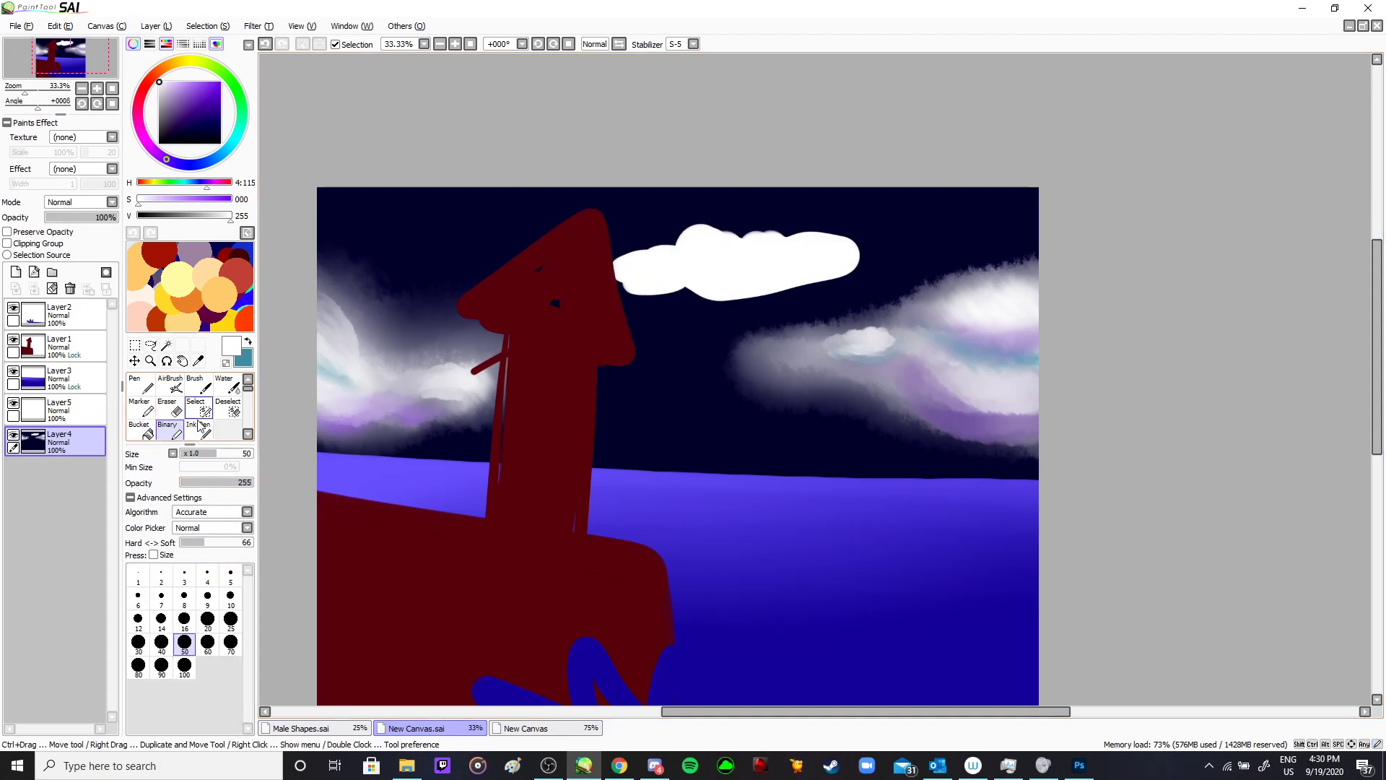
{"action": "left_click", "coordinate": [228, 384]}
{"action": "mouse_move", "coordinate": [588, 272]}
{"action": "left_mouse_down"}
{"action": "mouse_move", "coordinate": [669, 239]}
{"action": "mouse_move", "coordinate": [761, 231]}
{"action": "mouse_move", "coordinate": [880, 263]}
{"action": "mouse_move", "coordinate": [784, 293]}
{"action": "mouse_move", "coordinate": [662, 285]}
{"action": "mouse_move", "coordinate": [642, 325]}
{"action": "mouse_move", "coordinate": [580, 255]}
{"action": "mouse_move", "coordinate": [603, 289]}
{"action": "mouse_move", "coordinate": [818, 267]}
{"action": "mouse_move", "coordinate": [714, 260]}
{"action": "mouse_move", "coordinate": [827, 246]}
{"action": "mouse_move", "coordinate": [684, 281]}
{"action": "mouse_move", "coordinate": [820, 274]}
{"action": "mouse_move", "coordinate": [647, 300]}
{"action": "left_mouse_up"}
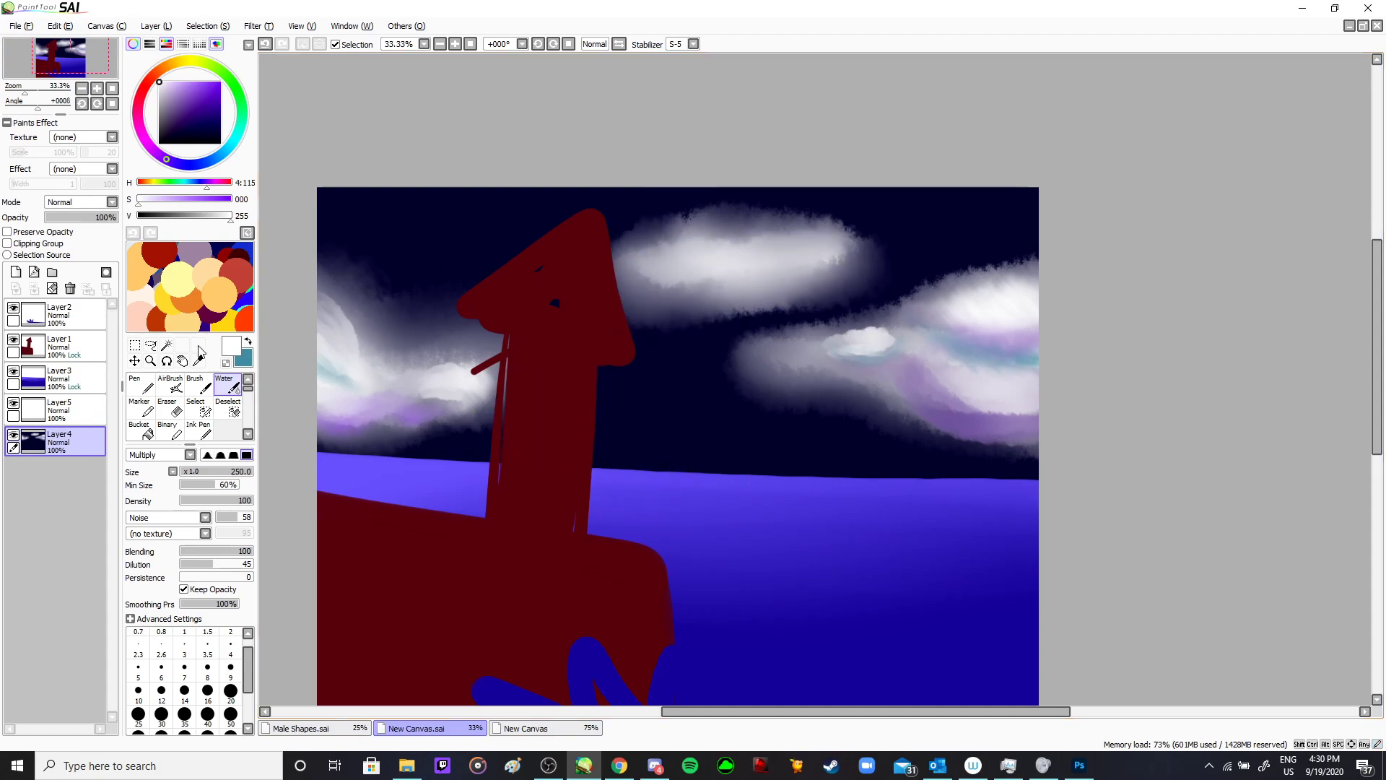
- Add a new layer clipped to the one below and set its mode to Overlay
{"action": "left_click", "coordinate": [15, 273]}
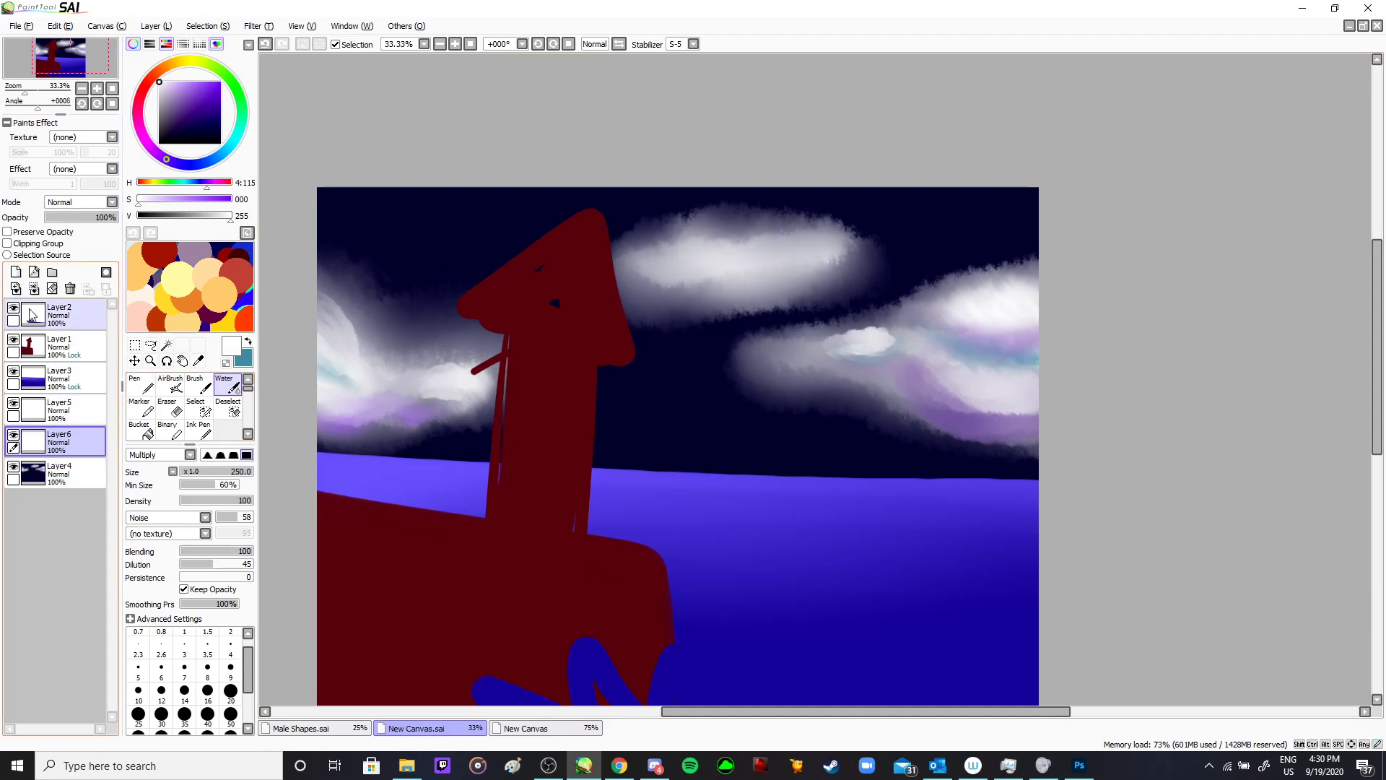
{"action": "left_click", "coordinate": [31, 246]}
{"action": "left_click", "coordinate": [79, 202]}
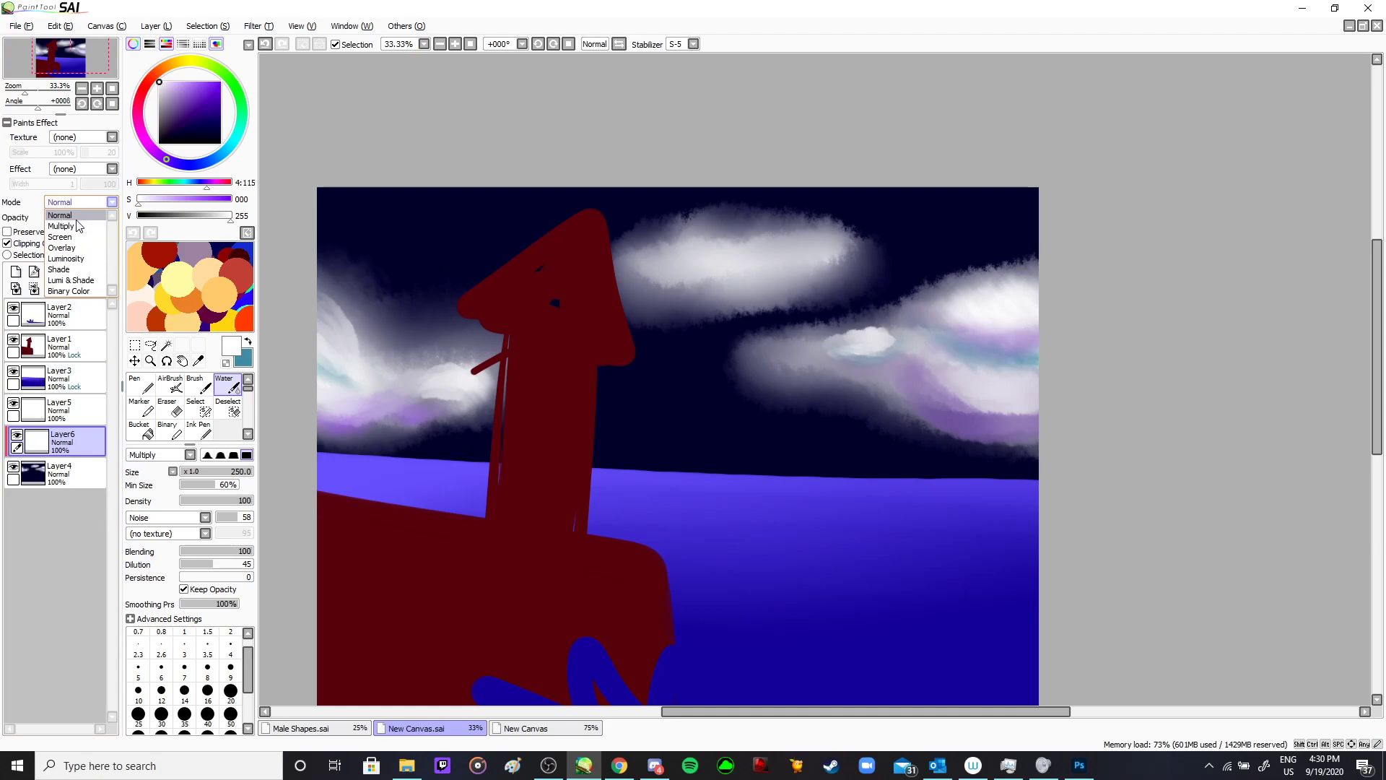
{"action": "left_click", "coordinate": [72, 249]}
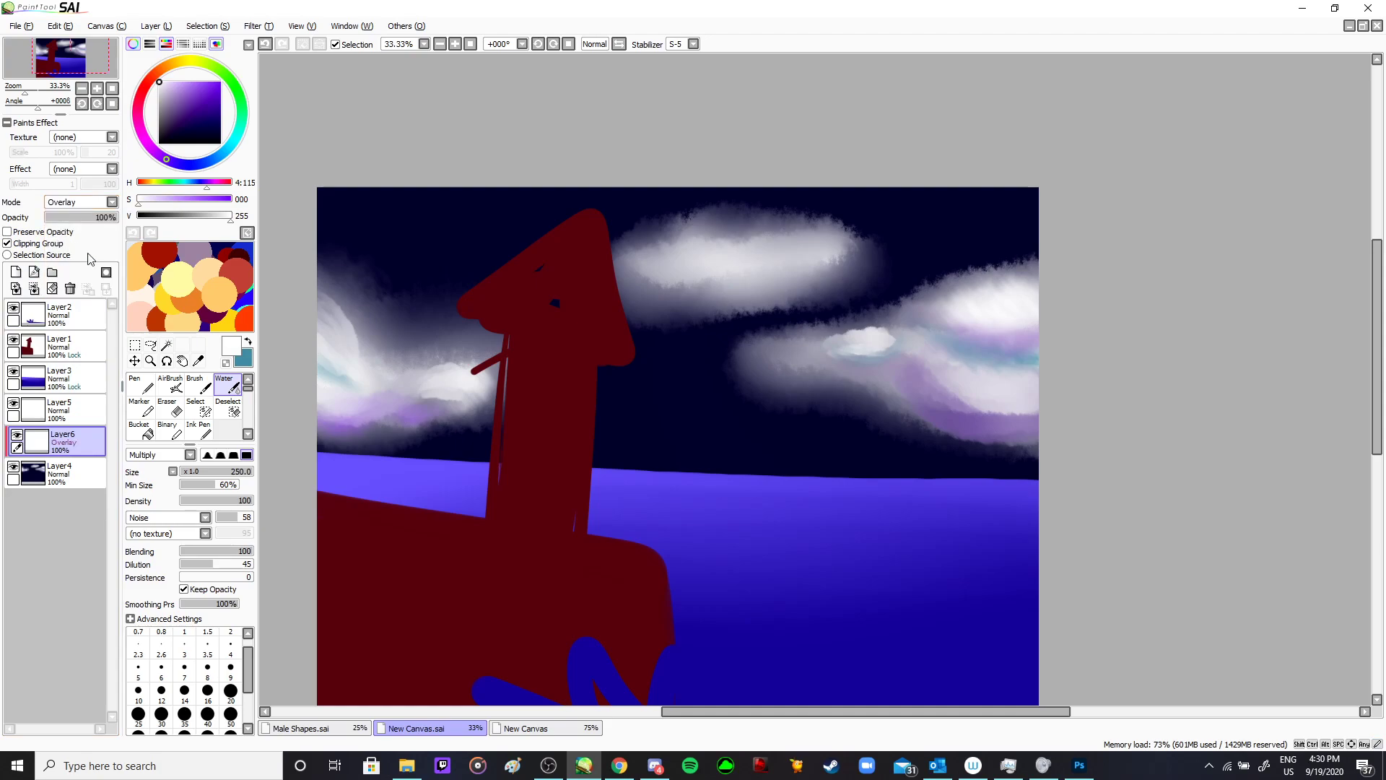
{"action": "scroll", "coordinate": [720, 218], "scroll_direction": "up", "scroll_amount": 1}
- Brush a faint teal stroke under the upper cloud and blend it in with Water
{"action": "key", "text": "x"}
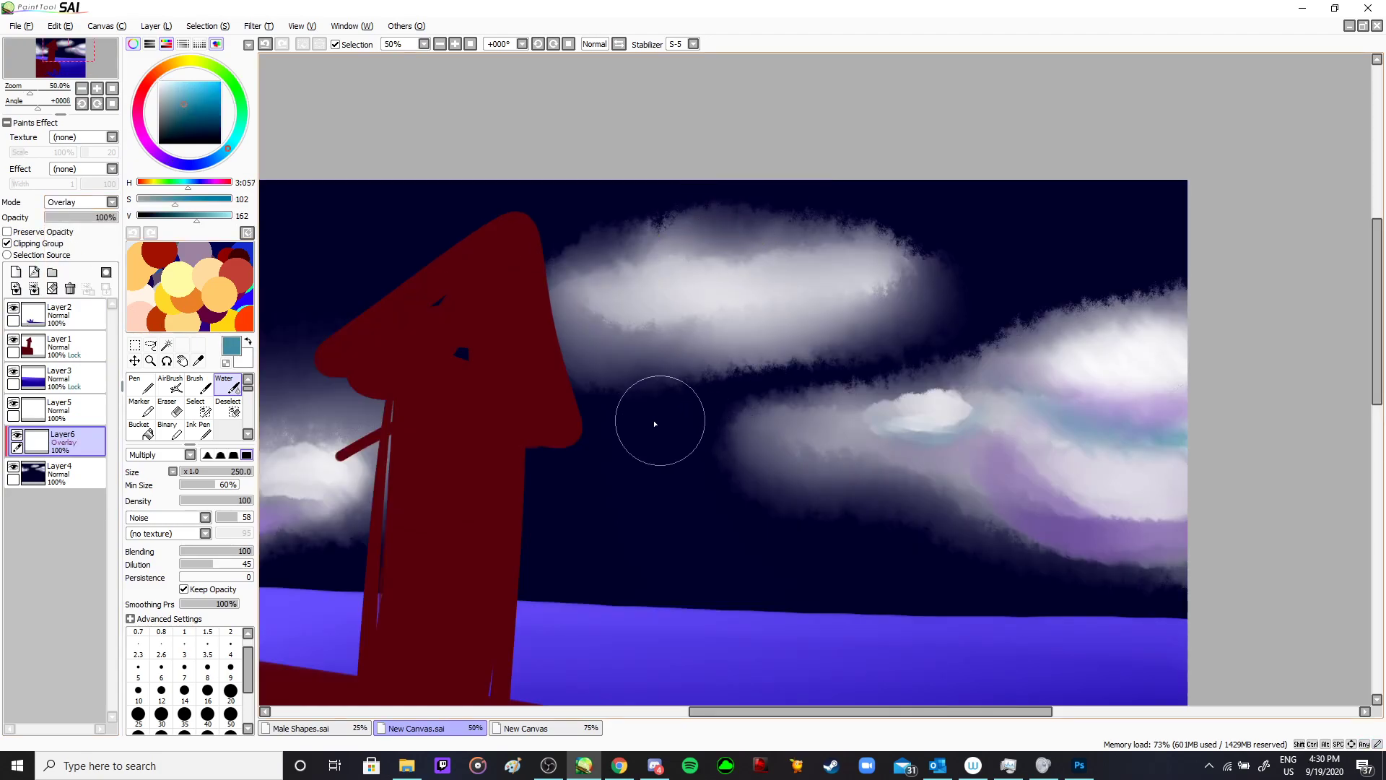
{"action": "key", "text": "b"}
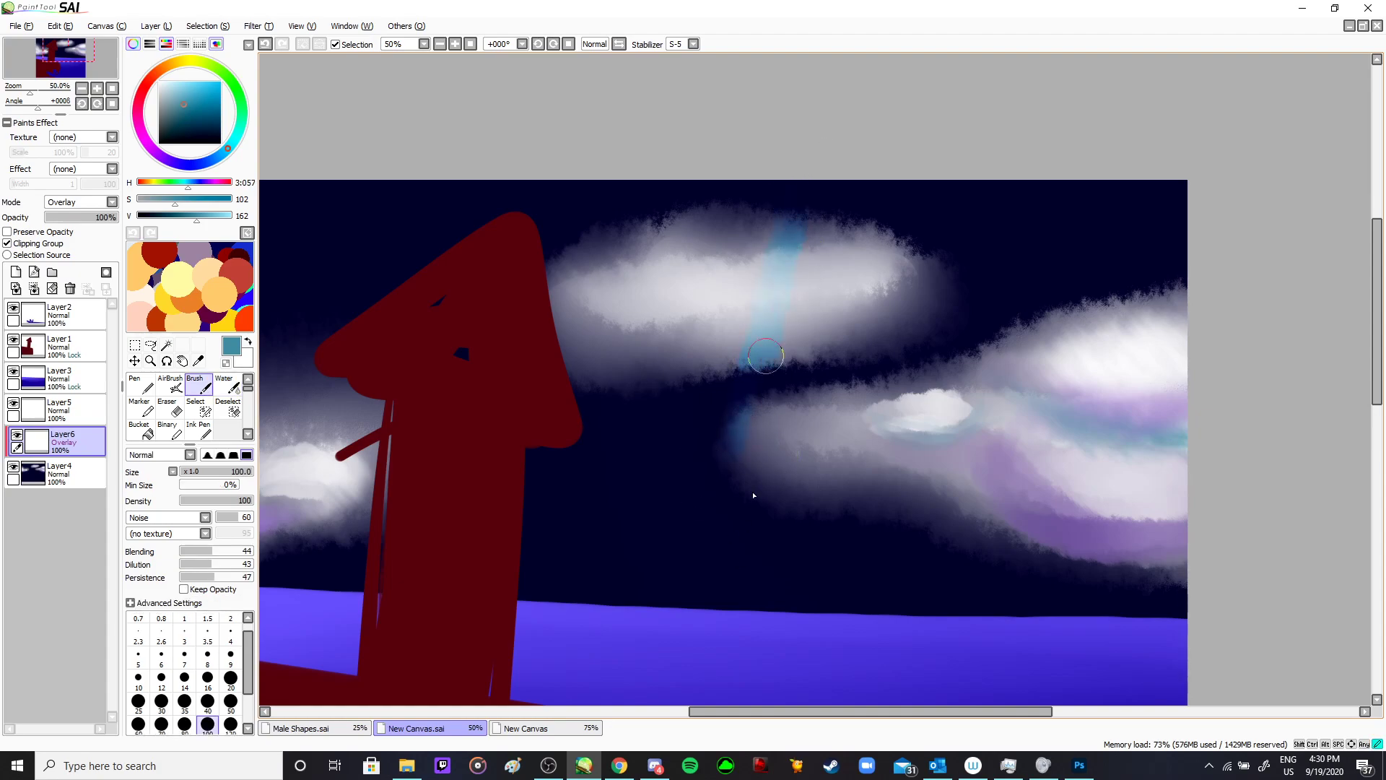
{"action": "key", "text": "ctrl+z"}
{"action": "left_click_drag", "start_coordinate": [746, 300], "coordinate": [756, 299]}
{"action": "key", "text": "c"}
{"action": "mouse_move", "coordinate": [702, 315]}
{"action": "left_mouse_down"}
{"action": "mouse_move", "coordinate": [681, 300]}
{"action": "mouse_move", "coordinate": [876, 288]}
{"action": "left_mouse_up"}
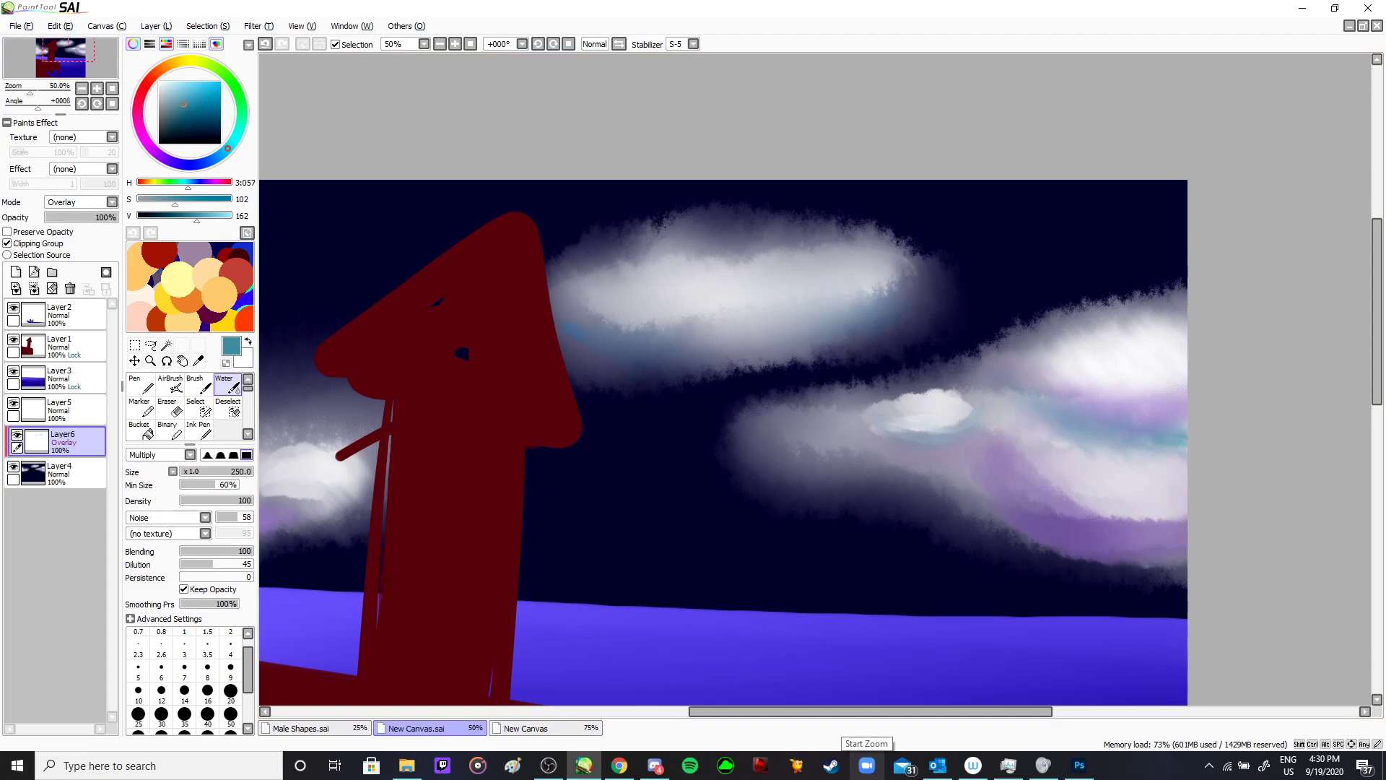
- Cycle through the open windows and open, then cancel, the file Open dialog
{"action": "key", "text": "alt+Tab"}
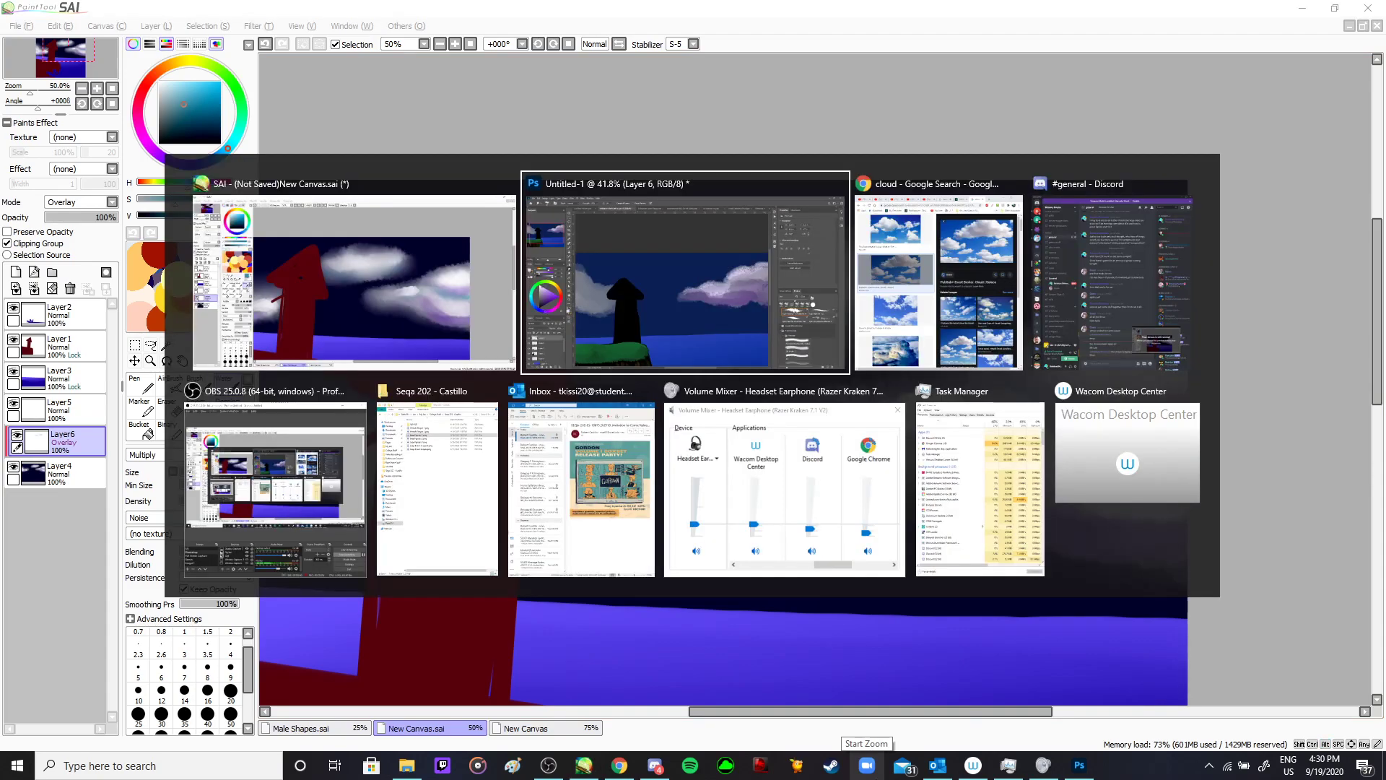
{"action": "key", "text": "alt+Tab"}
{"action": "key", "text": "alt+Tab"}
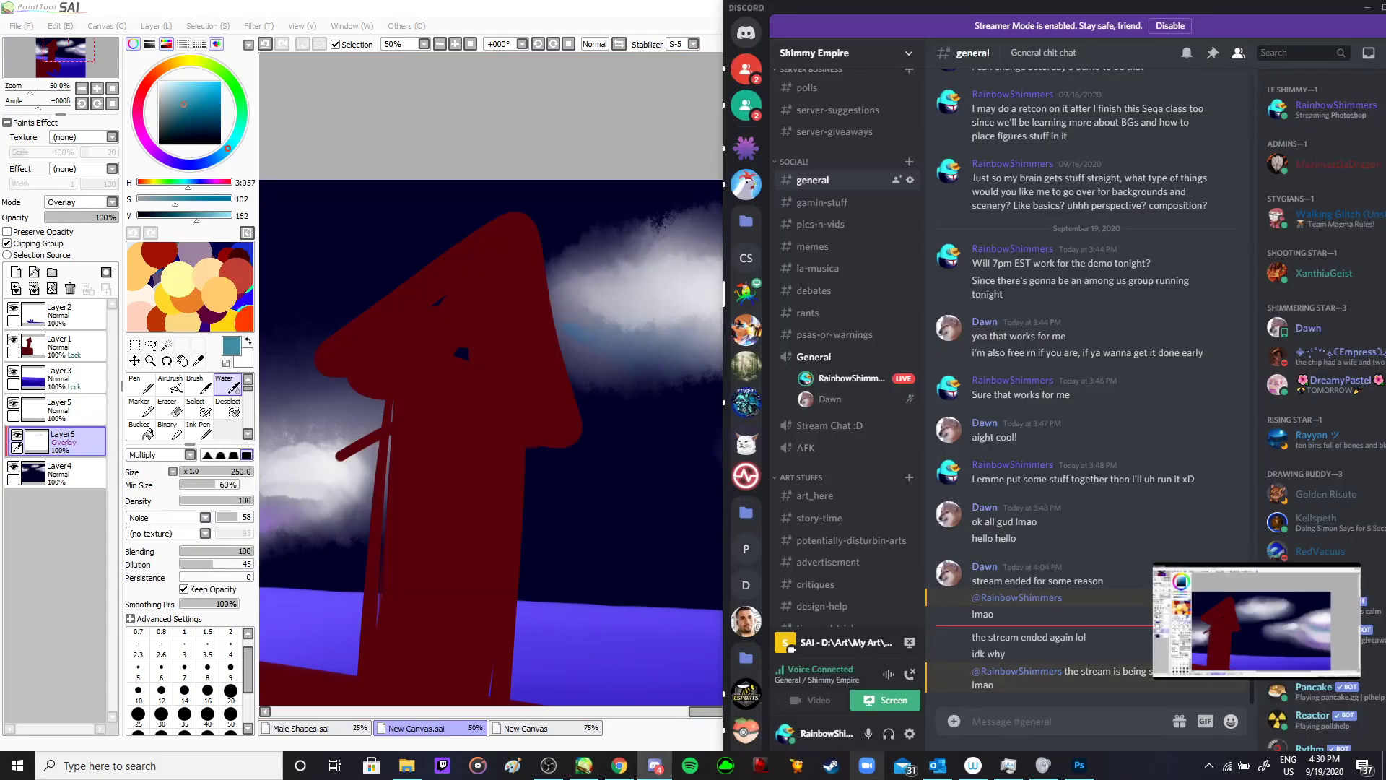
{"action": "key", "text": "alt+Tab"}
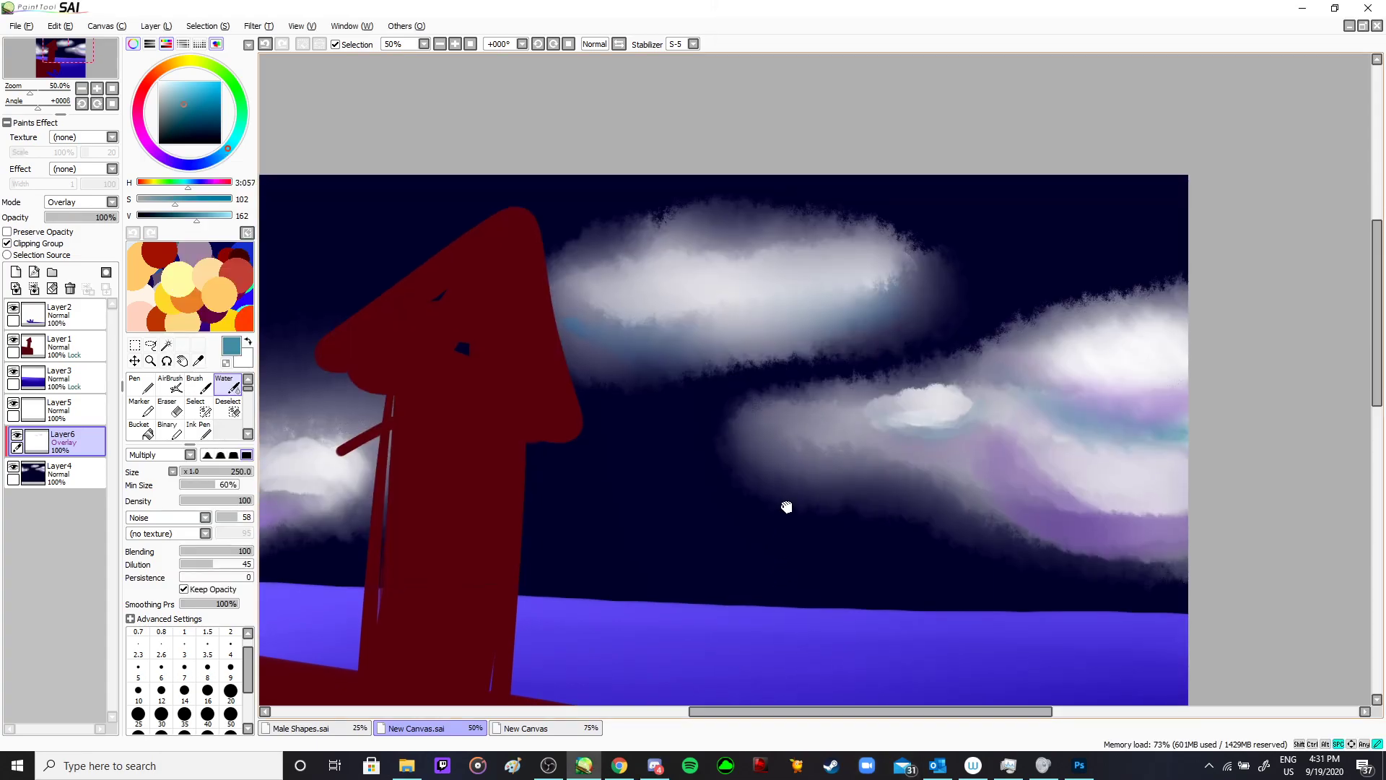
{"action": "scroll", "coordinate": [789, 495], "scroll_direction": "down", "scroll_amount": 2}
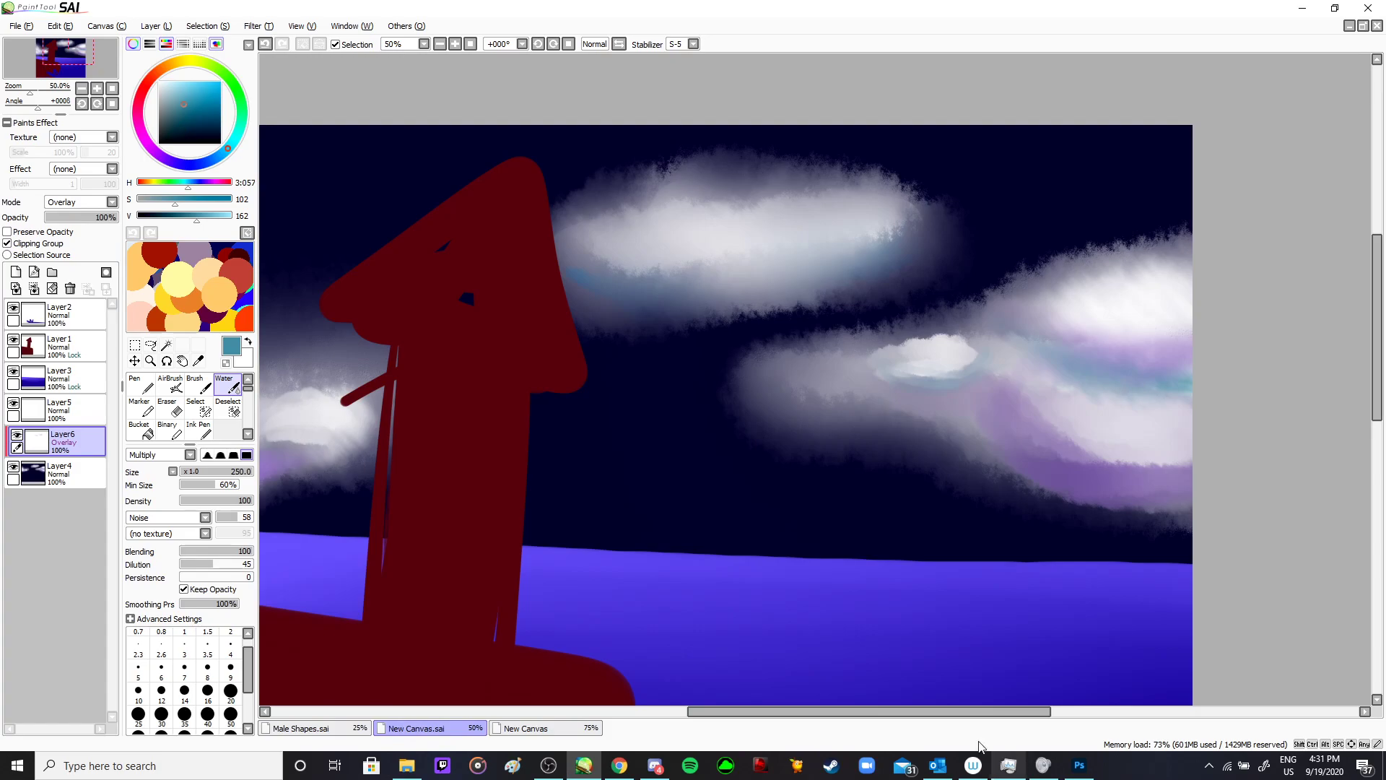
{"action": "left_click", "coordinate": [33, 20]}
{"action": "left_click", "coordinate": [50, 96]}
{"action": "scroll", "coordinate": [508, 453], "scroll_direction": "down", "scroll_amount": 3}
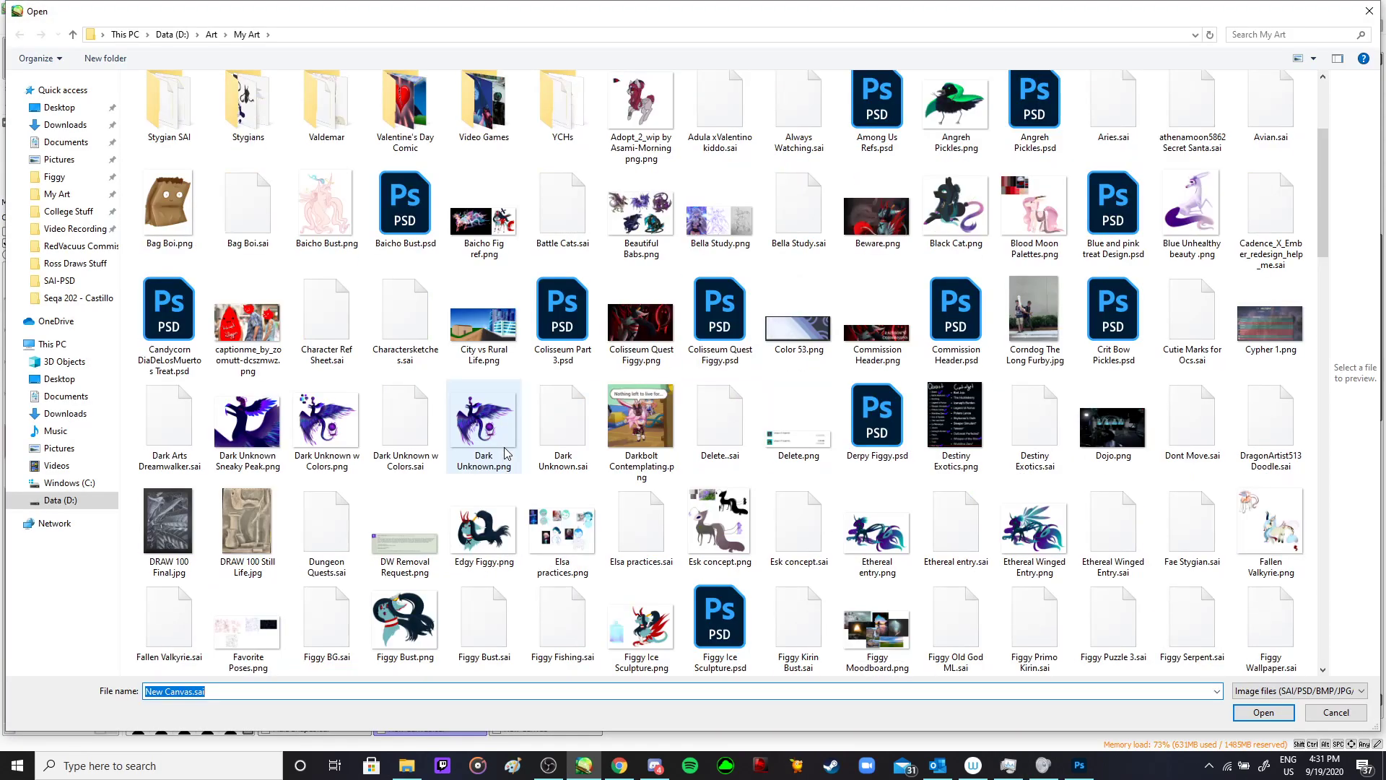
{"action": "scroll", "coordinate": [917, 264], "scroll_direction": "up", "scroll_amount": 3}
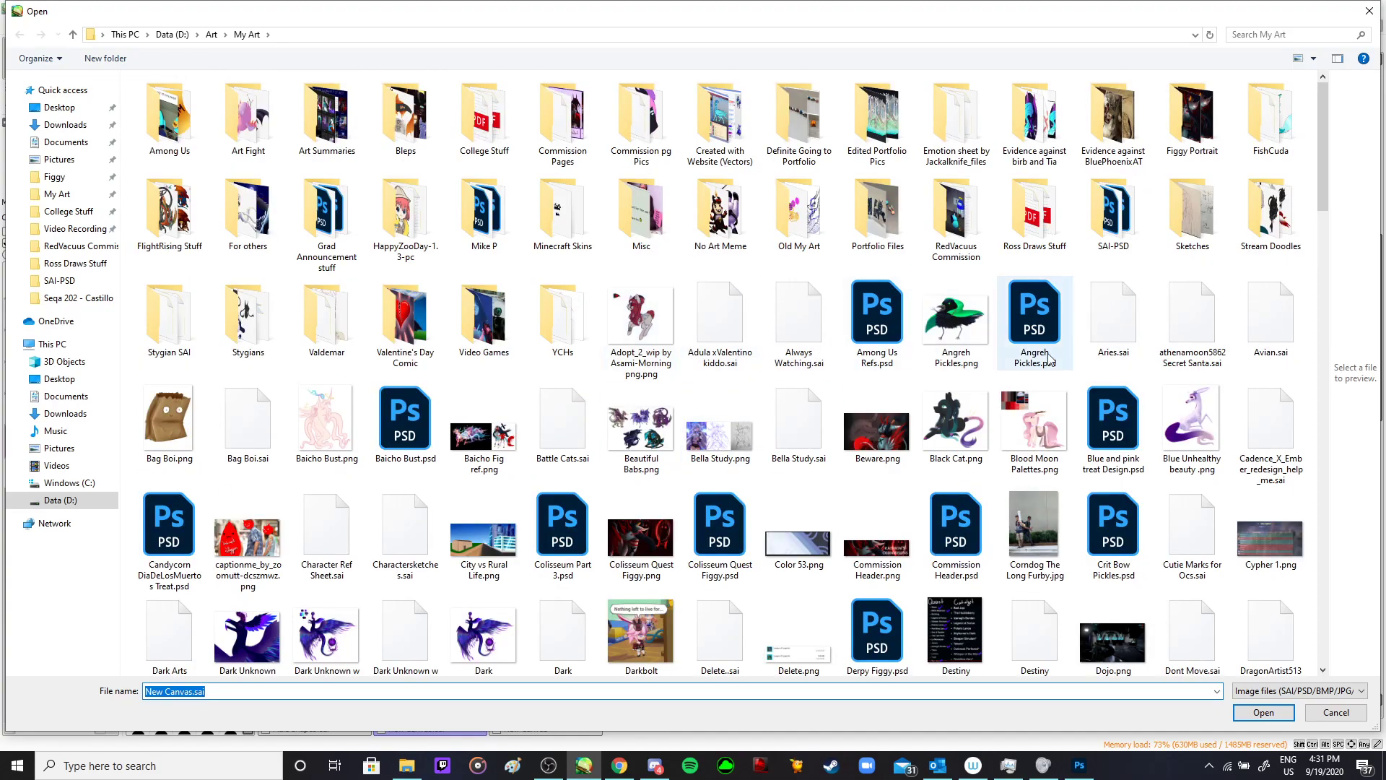
{"action": "left_click", "coordinate": [1336, 713]}
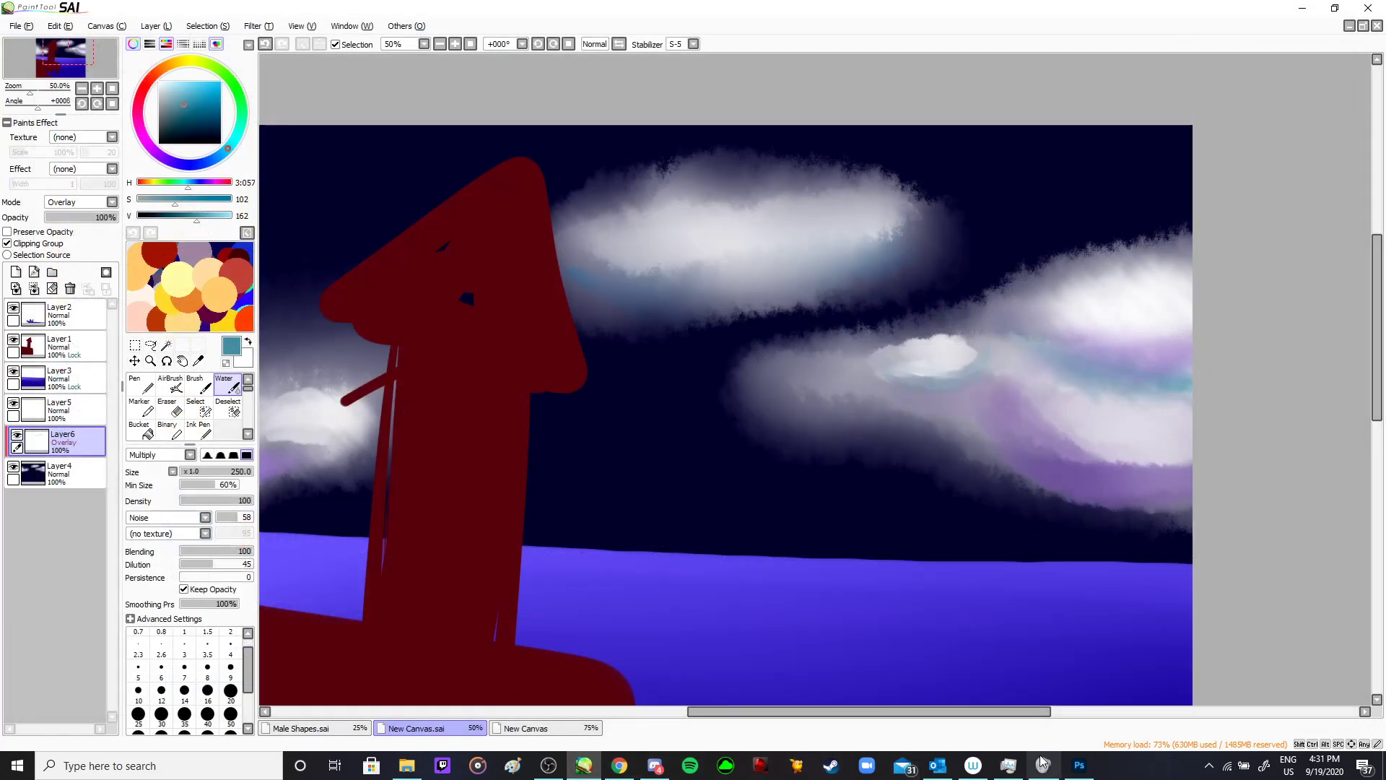
- Switch the Discord stream source to the whole Screen 1 and go live
{"action": "left_click", "coordinate": [655, 765]}
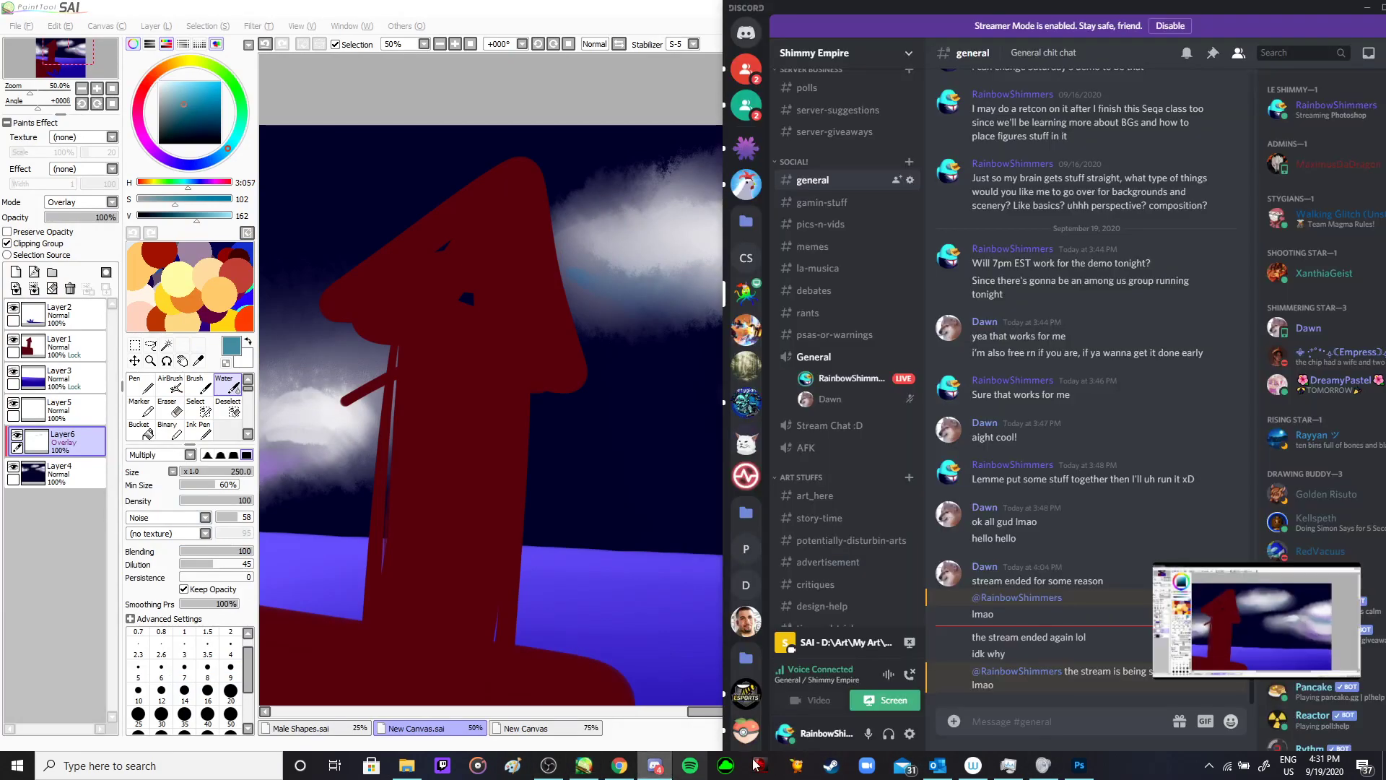
{"action": "left_click", "coordinate": [899, 704]}
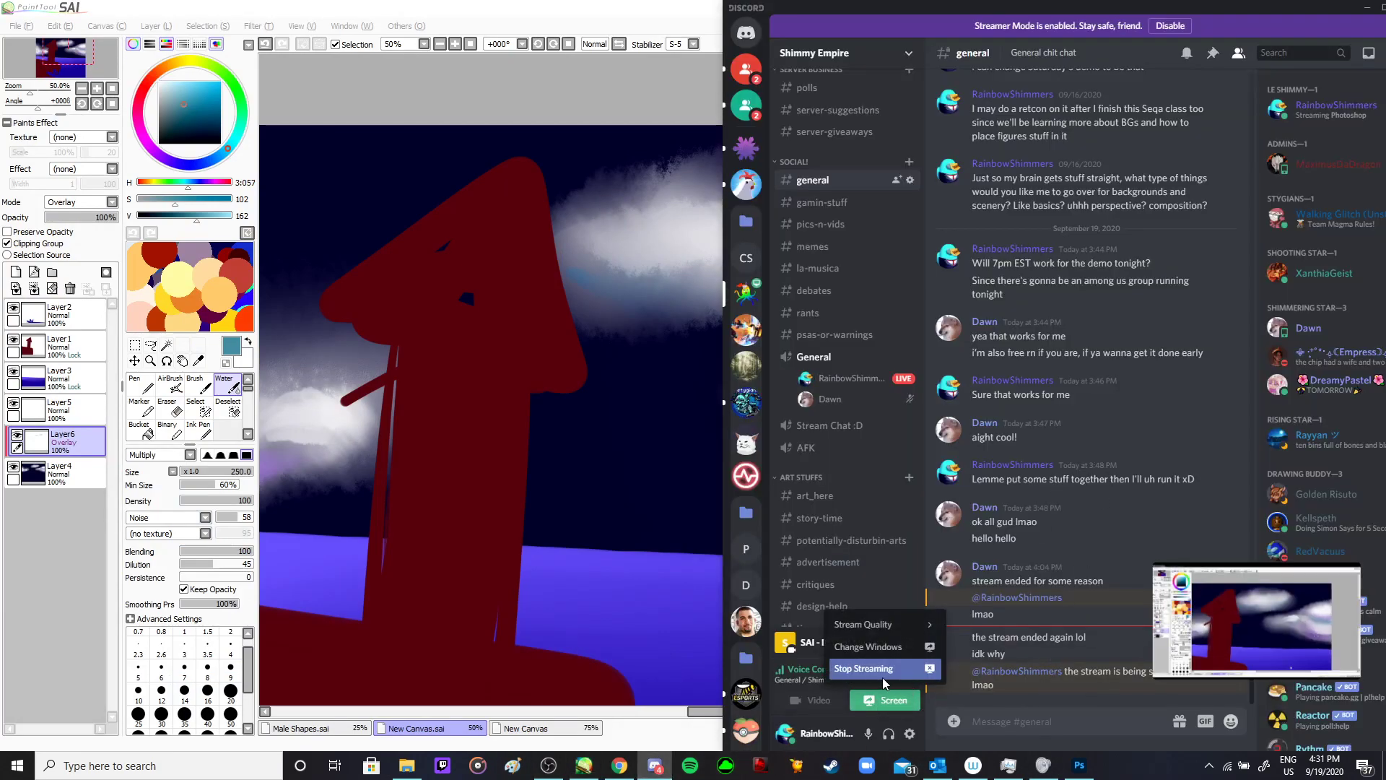
{"action": "left_click", "coordinate": [869, 650]}
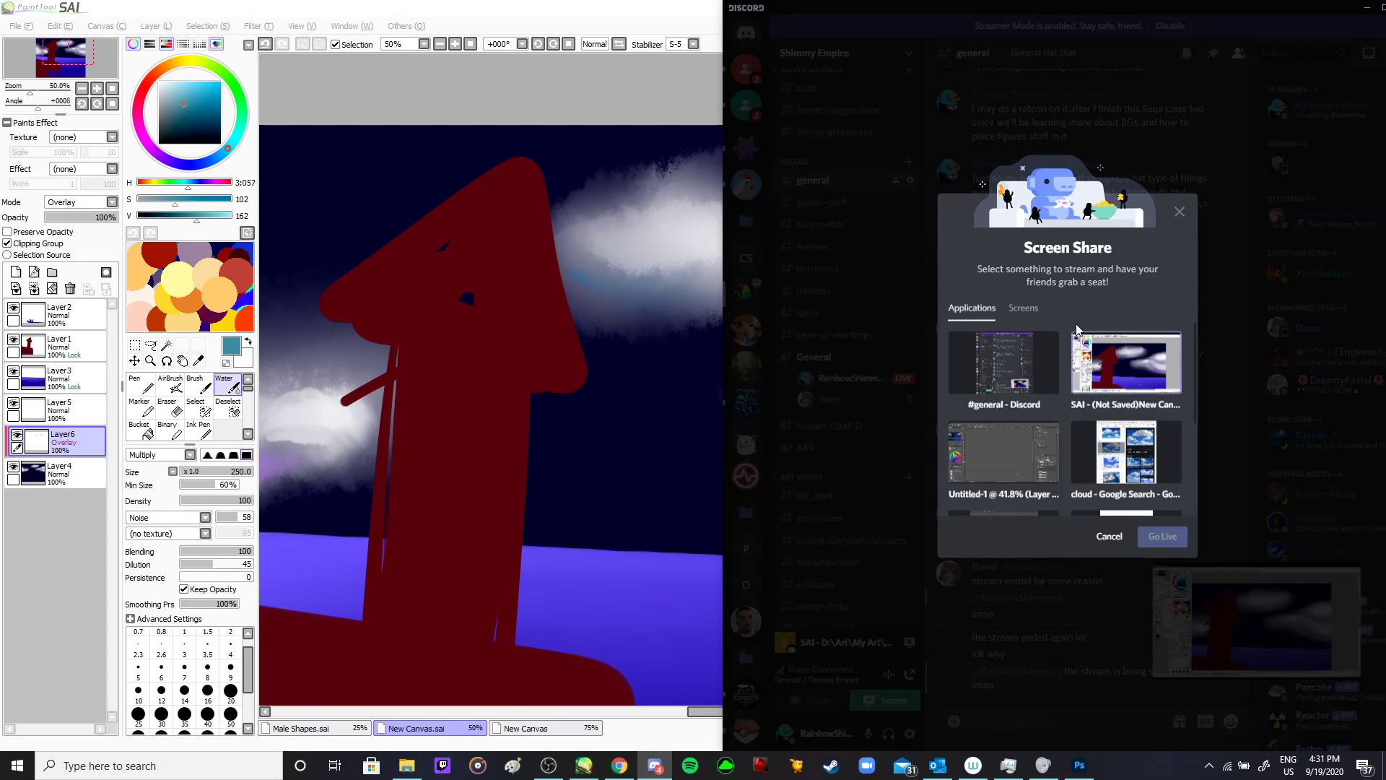
{"action": "left_click", "coordinate": [1023, 308]}
{"action": "left_click", "coordinate": [1044, 377]}
{"action": "left_click", "coordinate": [1161, 529]}
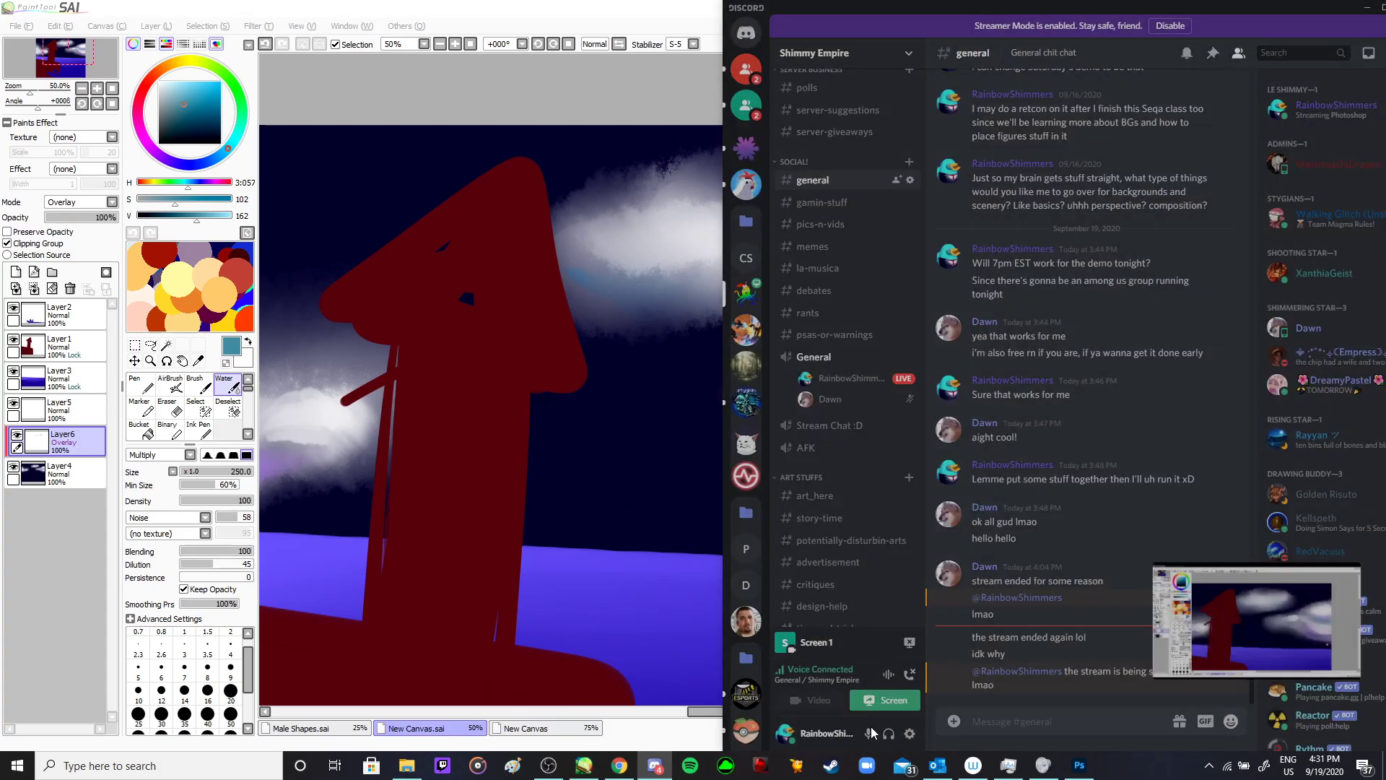
- Open Angreh Pickles.psd from My Art in Photoshop and select Layer 5, the Color Dodge layer
{"action": "left_click", "coordinate": [1080, 765]}
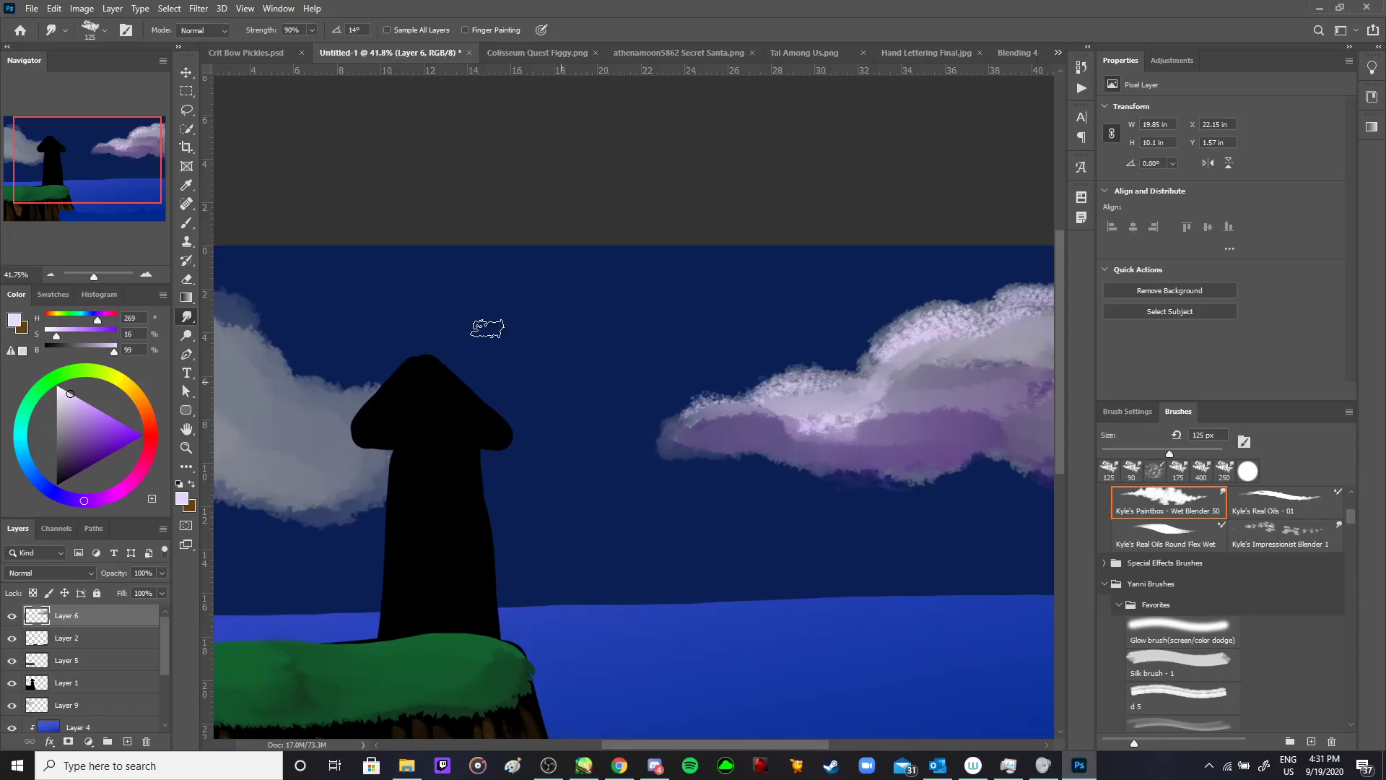
{"action": "left_click", "coordinate": [28, 10]}
{"action": "left_click", "coordinate": [51, 40]}
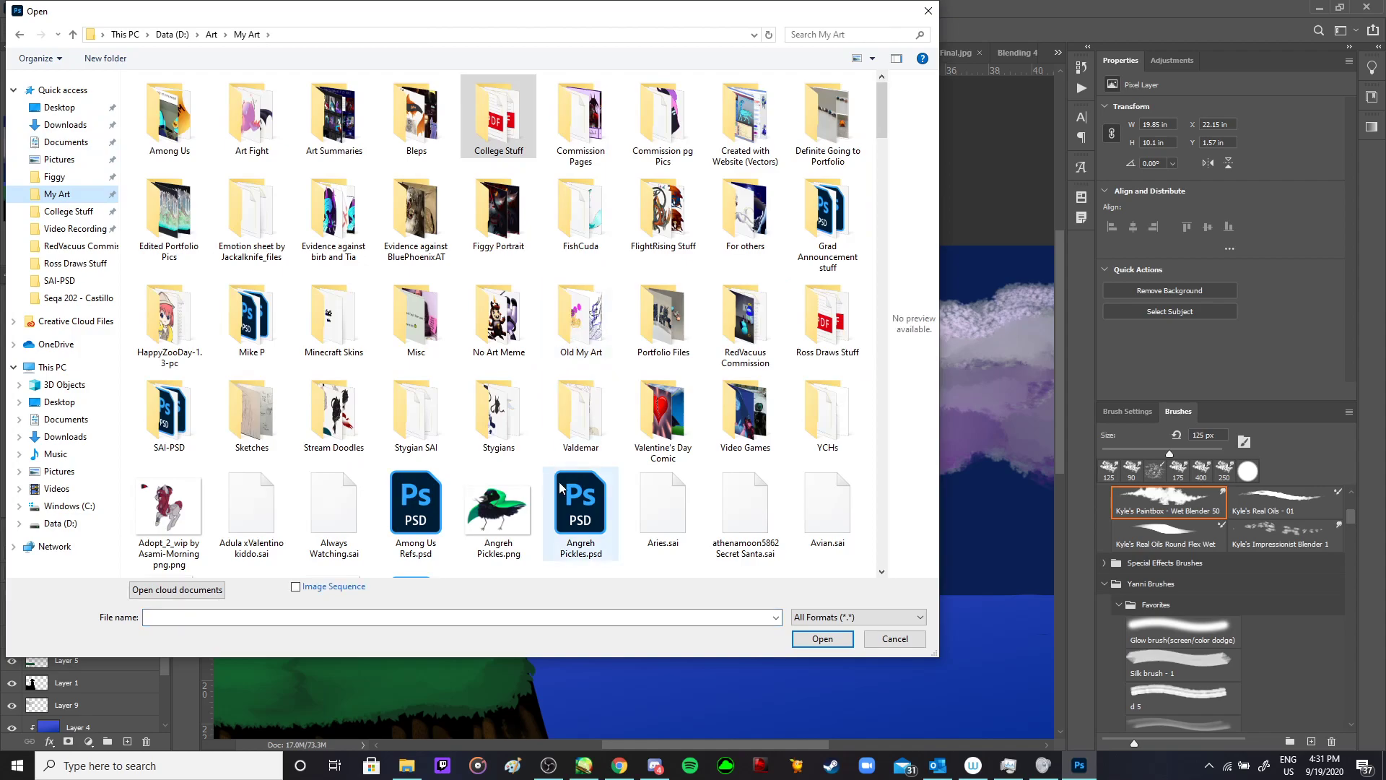
{"action": "double_click", "coordinate": [586, 498]}
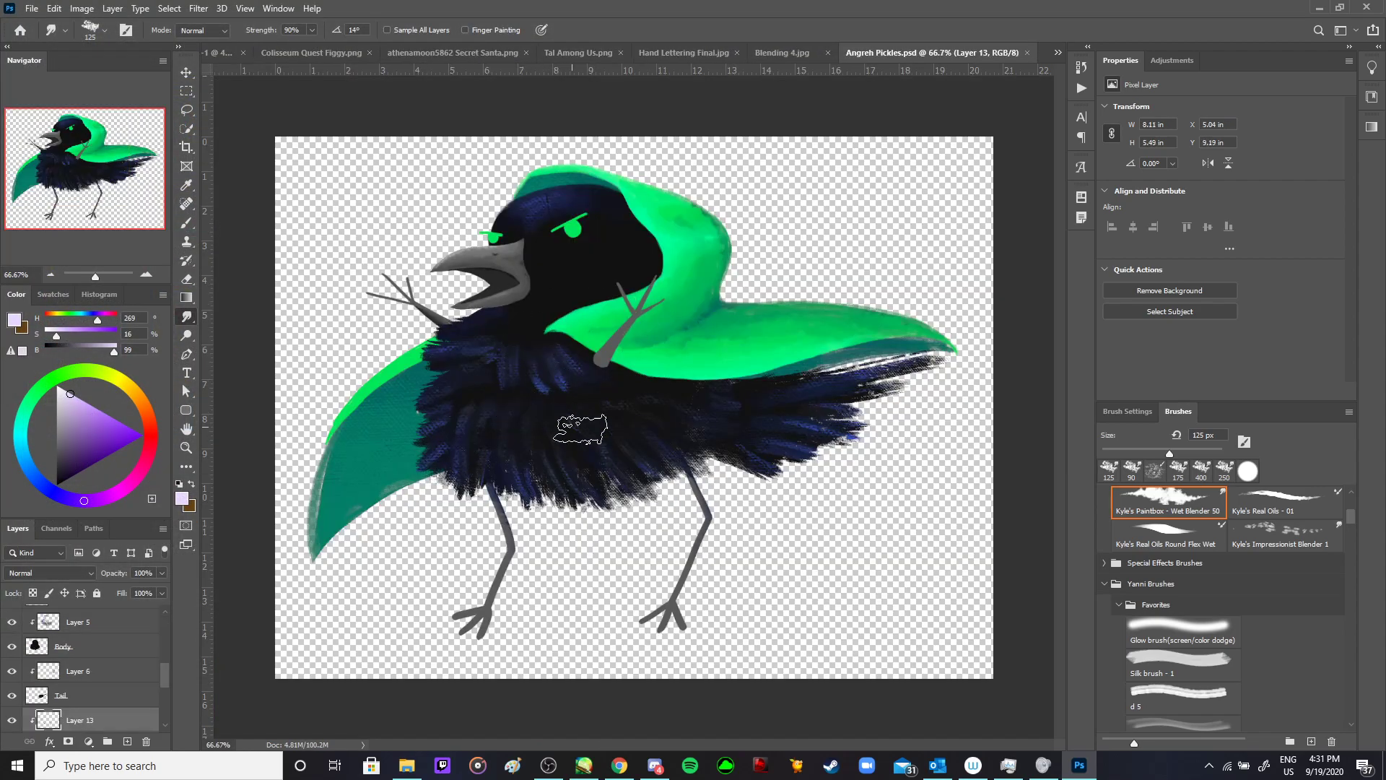
{"action": "left_click", "coordinate": [97, 634]}
{"action": "scroll", "coordinate": [97, 633], "scroll_direction": "up", "scroll_amount": 3}
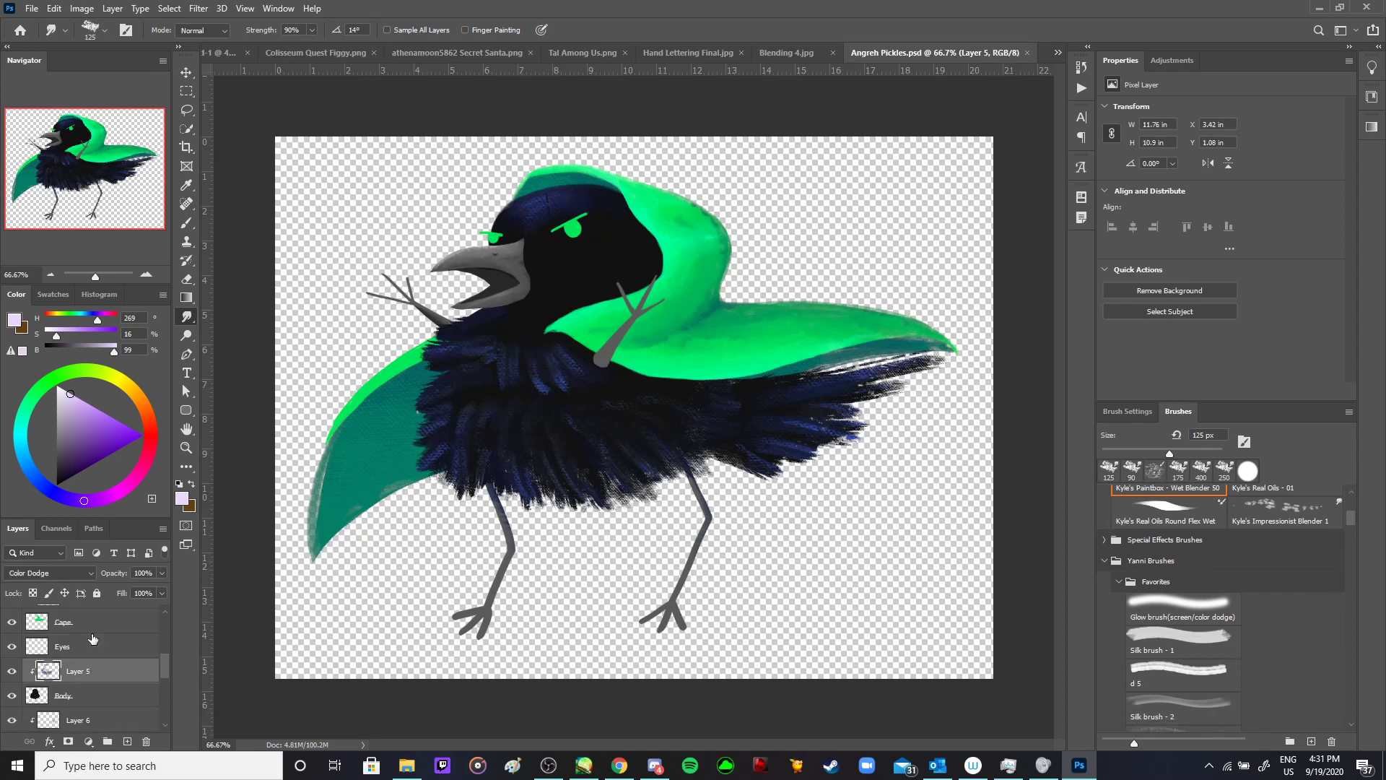
{"action": "left_click", "coordinate": [44, 574]}
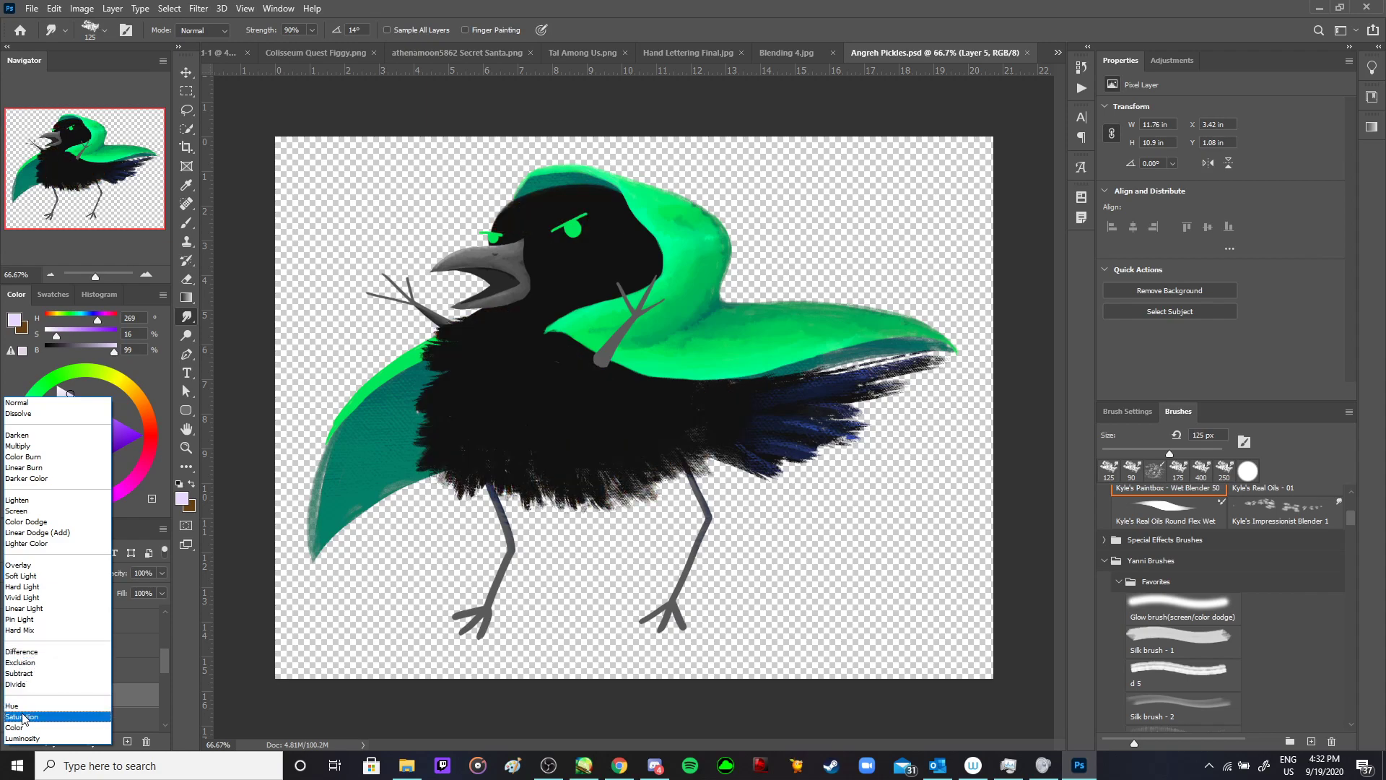
{"action": "left_click", "coordinate": [23, 525]}
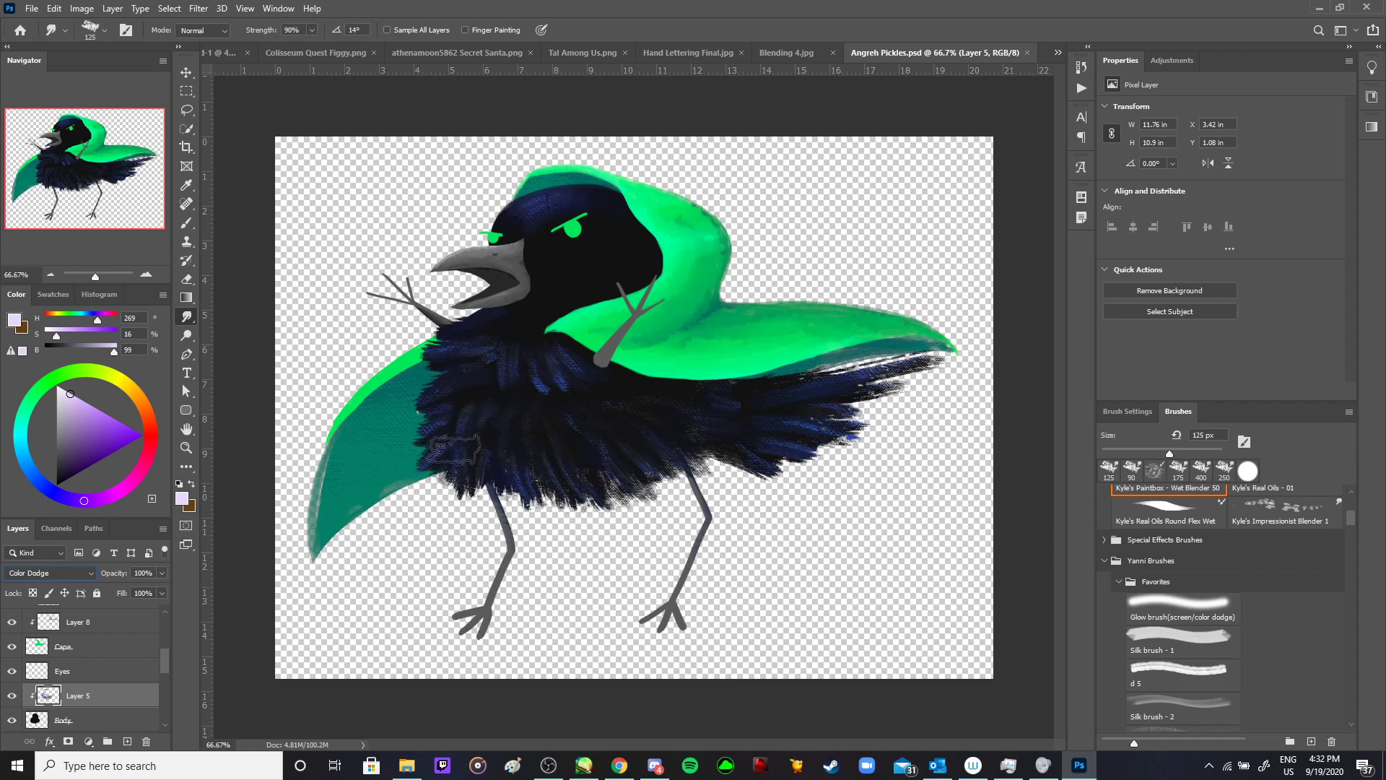
- Clear the stray smudge on the crow's chest and zoom in on its feathers
{"action": "left_click_drag", "start_coordinate": [457, 433], "coordinate": [505, 442]}
{"action": "key", "text": "z"}
{"action": "key", "text": "ctrl+s"}
{"action": "key", "text": "alt"}
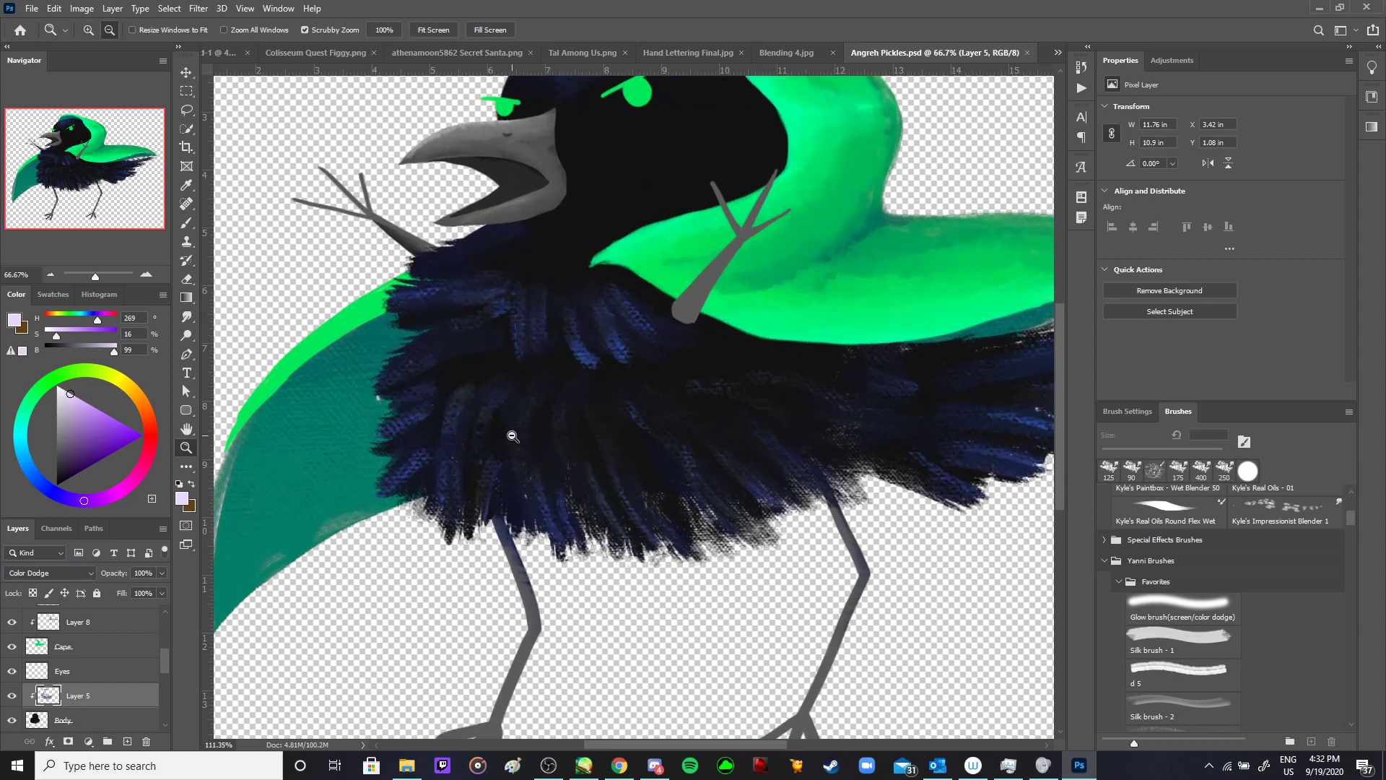
{"action": "left_click_drag", "start_coordinate": [512, 436], "coordinate": [538, 449]}
- Scrub the view across the crow's chest and head, zoom out, and bring up Discord
{"action": "left_click_drag", "start_coordinate": [665, 465], "coordinate": [698, 477]}
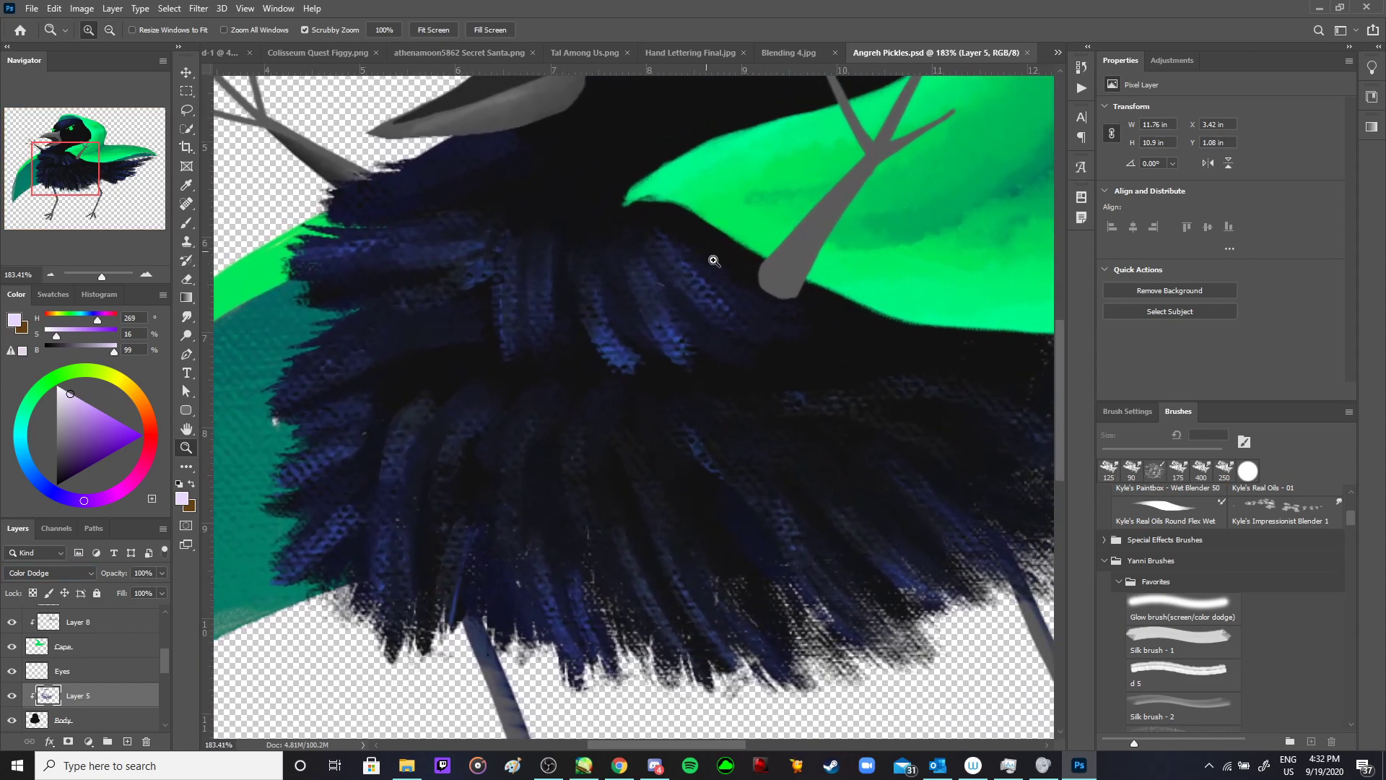
{"action": "left_click_drag", "start_coordinate": [792, 356], "coordinate": [659, 424]}
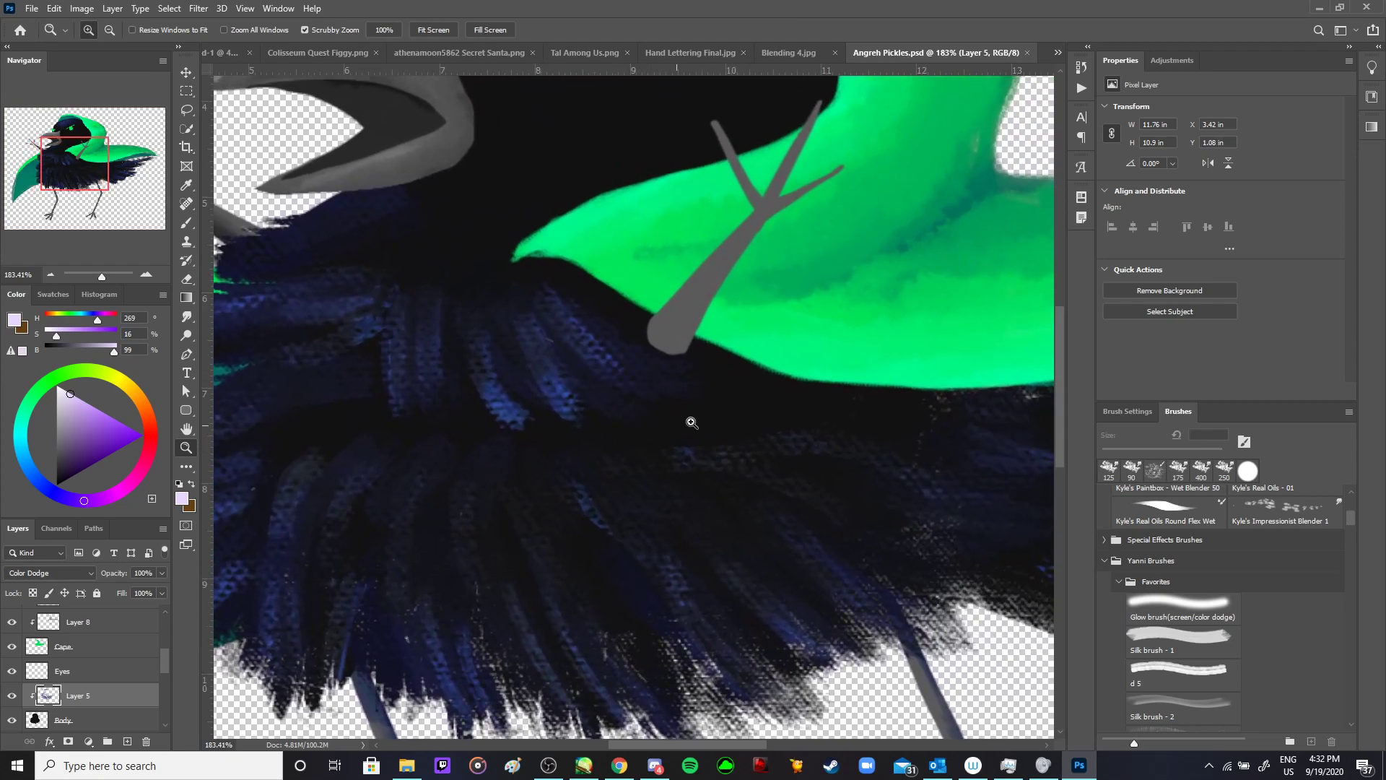
{"action": "left_click_drag", "start_coordinate": [764, 532], "coordinate": [705, 365]}
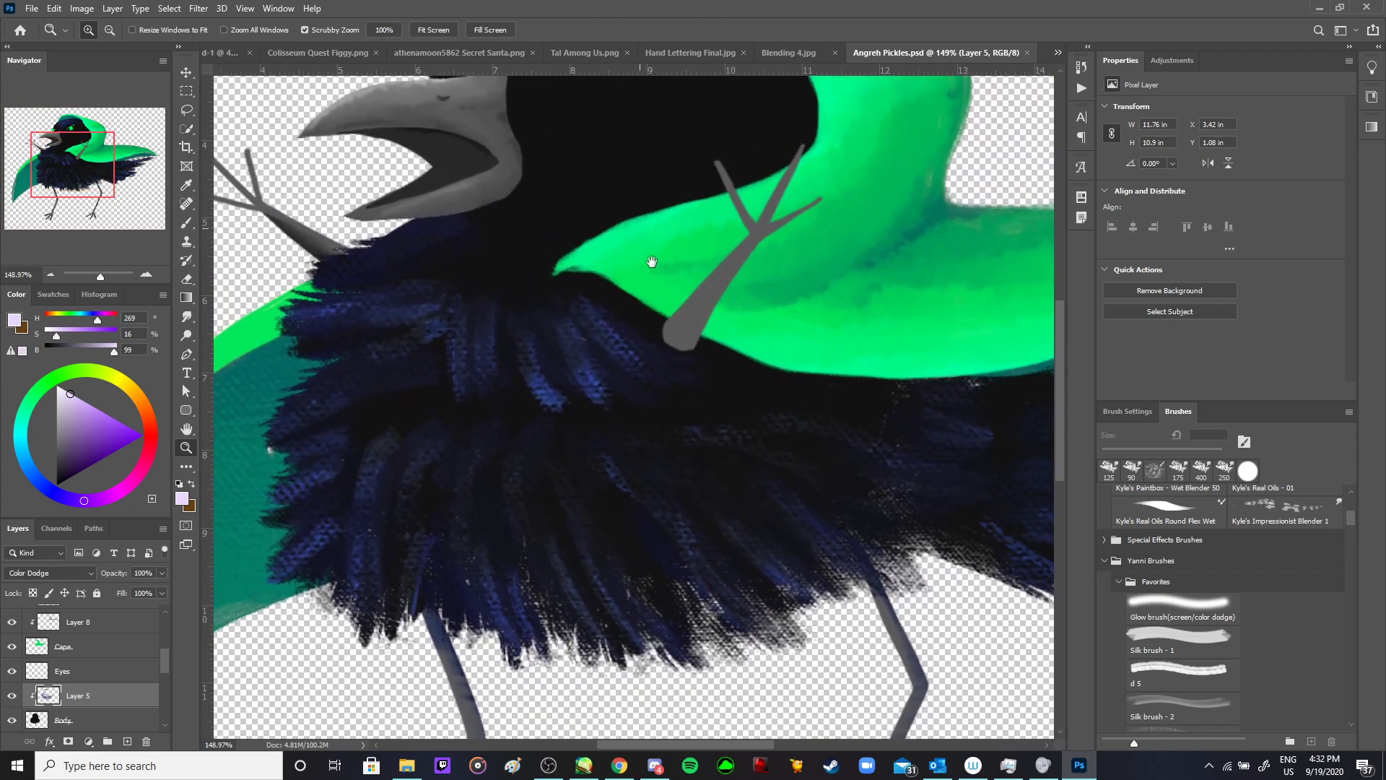
{"action": "left_click_drag", "start_coordinate": [656, 273], "coordinate": [667, 313]}
{"action": "left_click_drag", "start_coordinate": [681, 228], "coordinate": [642, 238]}
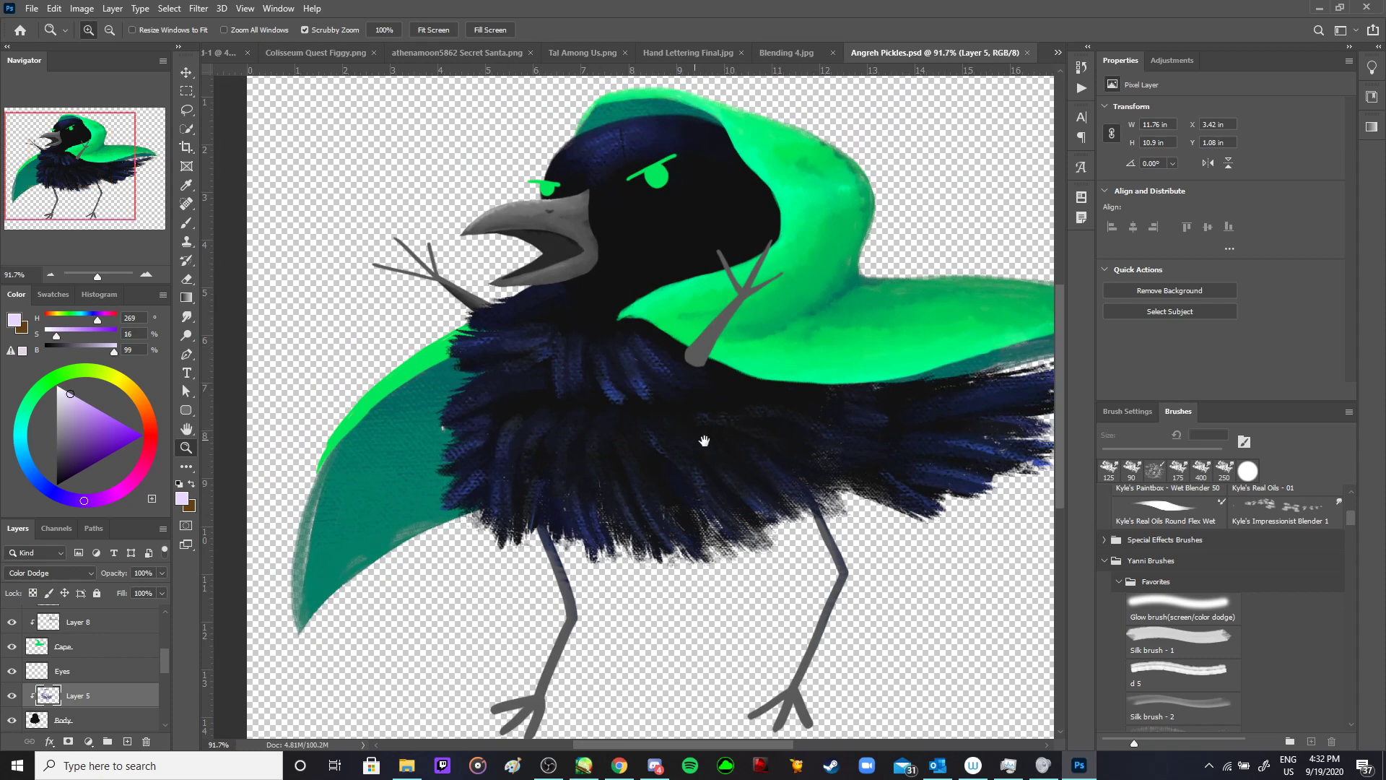
{"action": "left_click_drag", "start_coordinate": [712, 442], "coordinate": [604, 624]}
{"action": "left_click", "coordinate": [655, 767]}
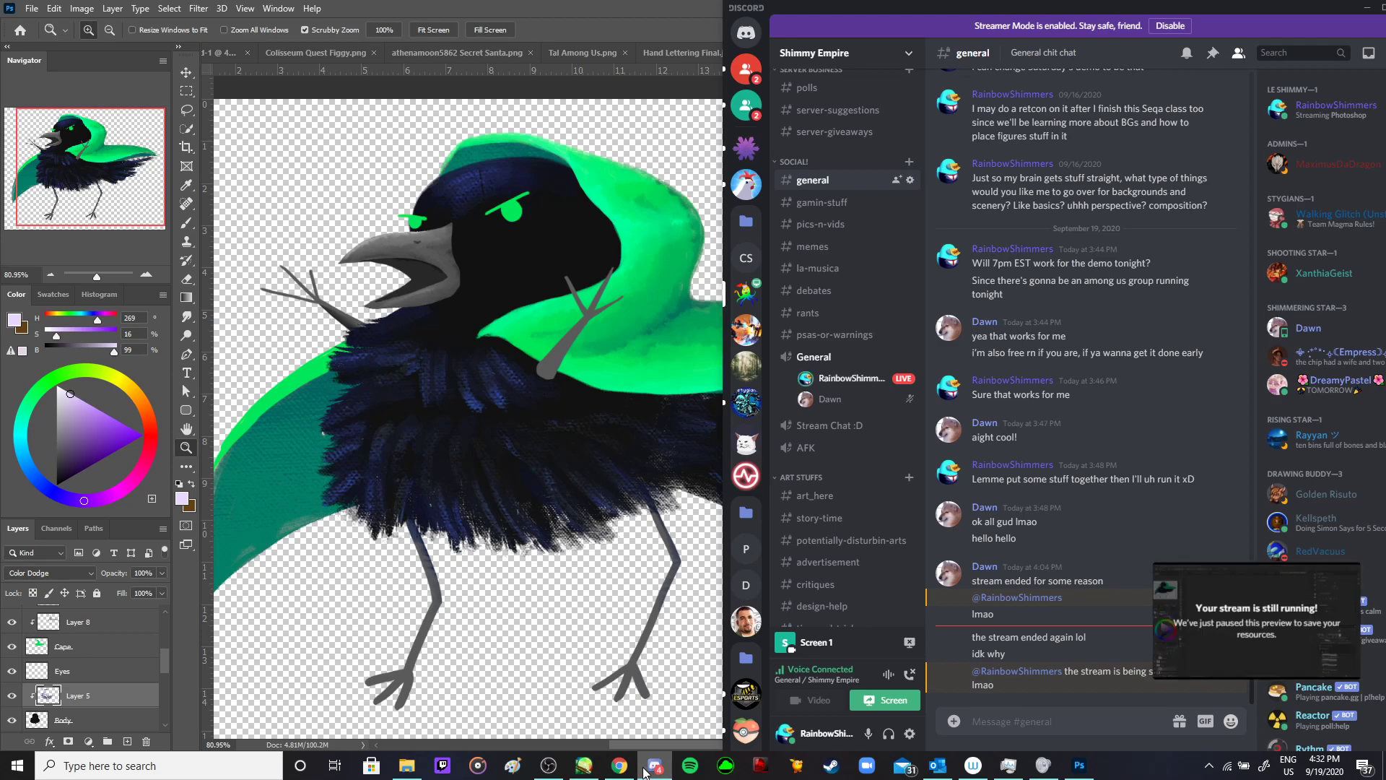
- Hide Discord and flip through Colisseum Quest Figgy and Untitled-1 to the Secret Santa painting
{"action": "right_click", "coordinate": [645, 773]}
{"action": "left_click", "coordinate": [618, 735]}
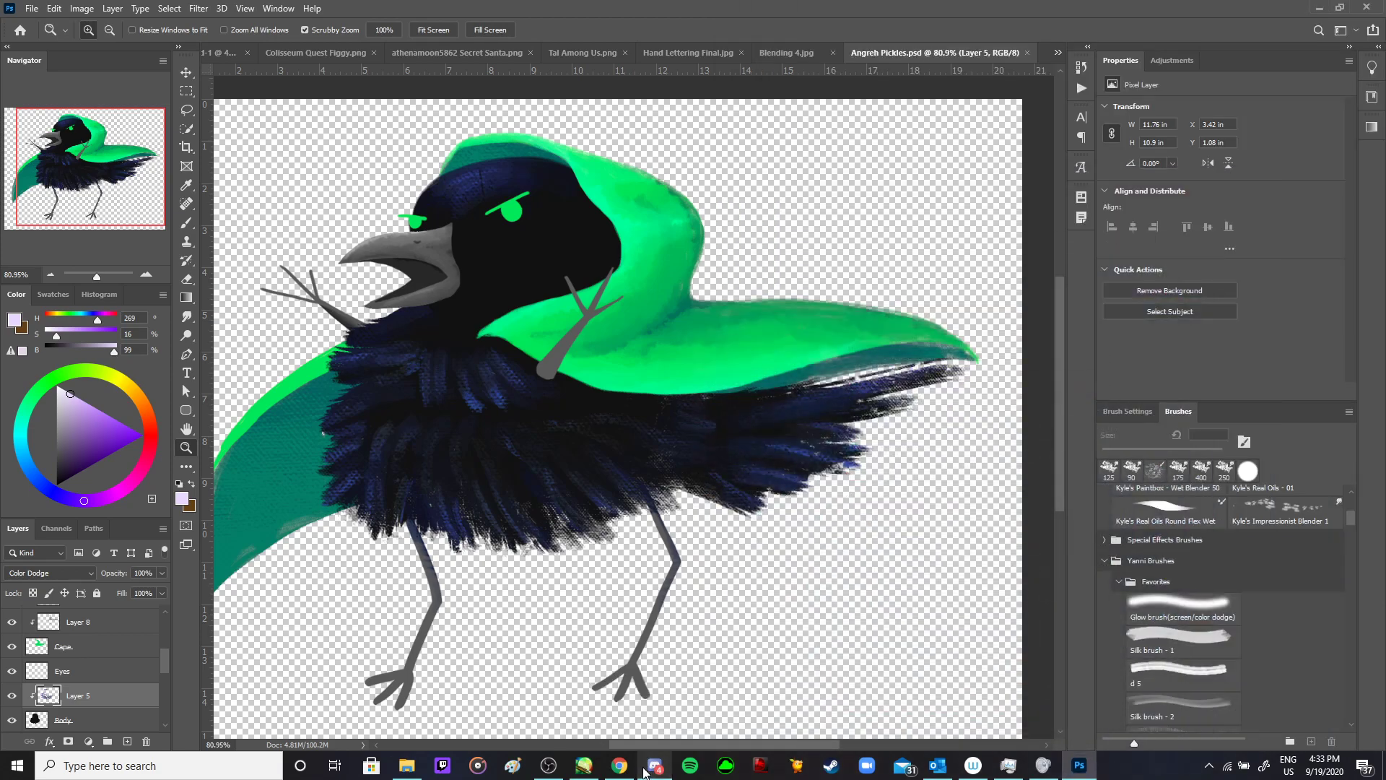
{"action": "left_click", "coordinate": [359, 54]}
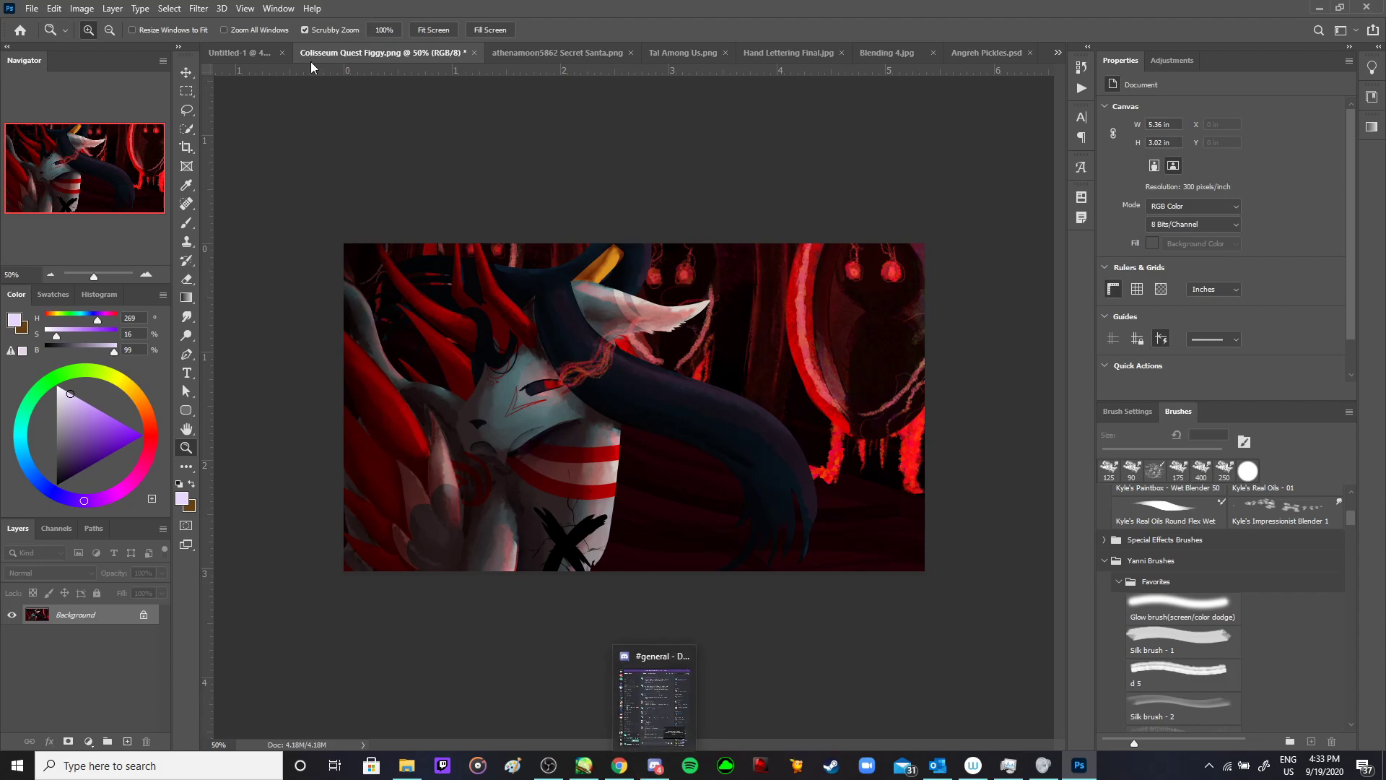
{"action": "left_click", "coordinate": [234, 58]}
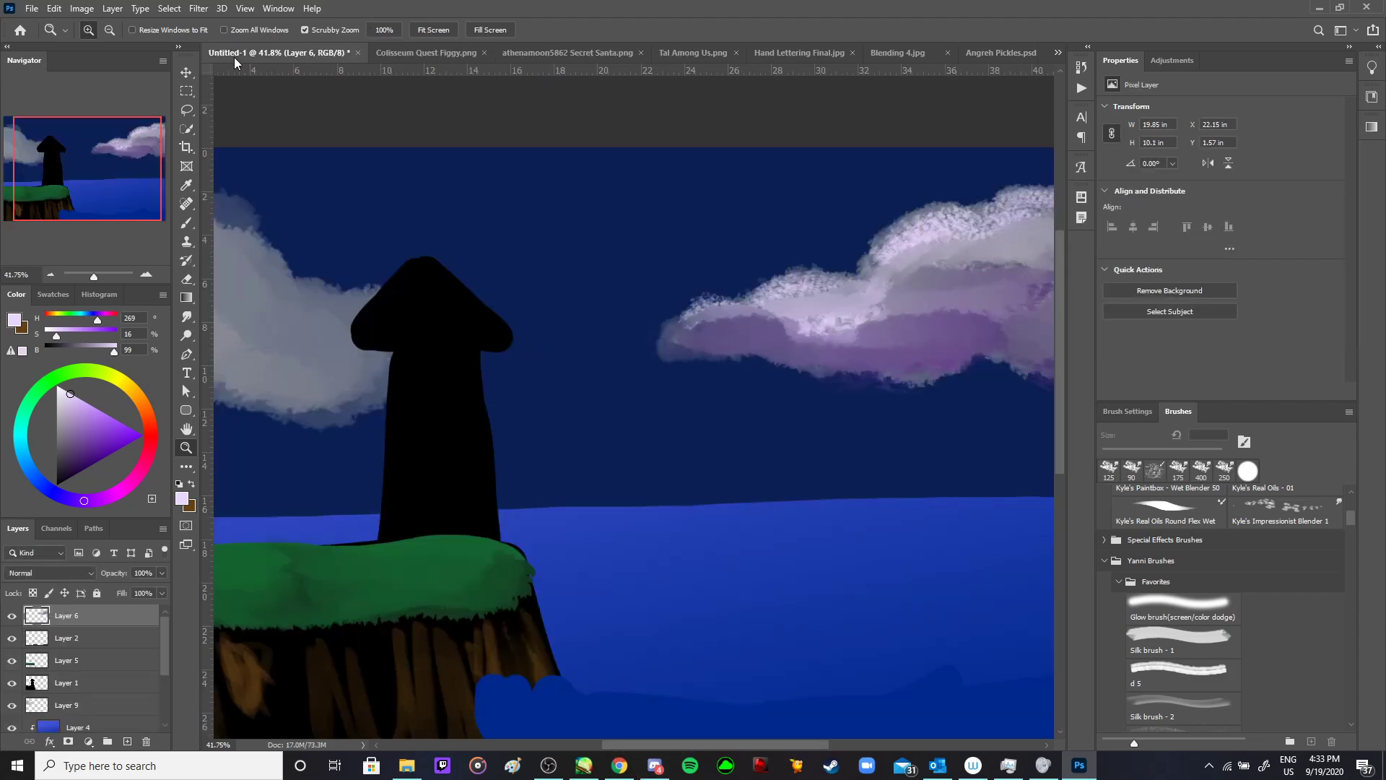
{"action": "left_click", "coordinate": [543, 55]}
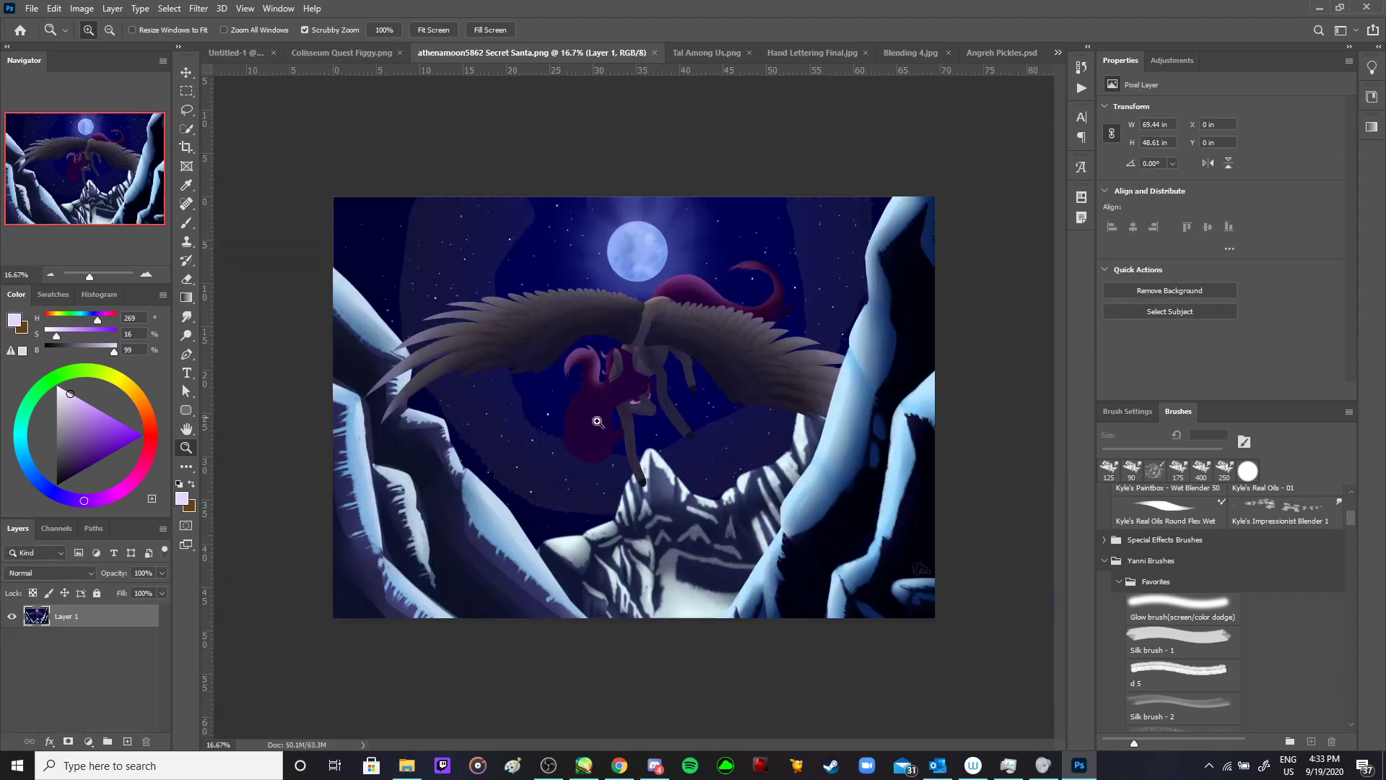
- Toggle between Discord and Photoshop, ending with Discord's chat beside the painting
{"action": "left_click", "coordinate": [657, 764]}
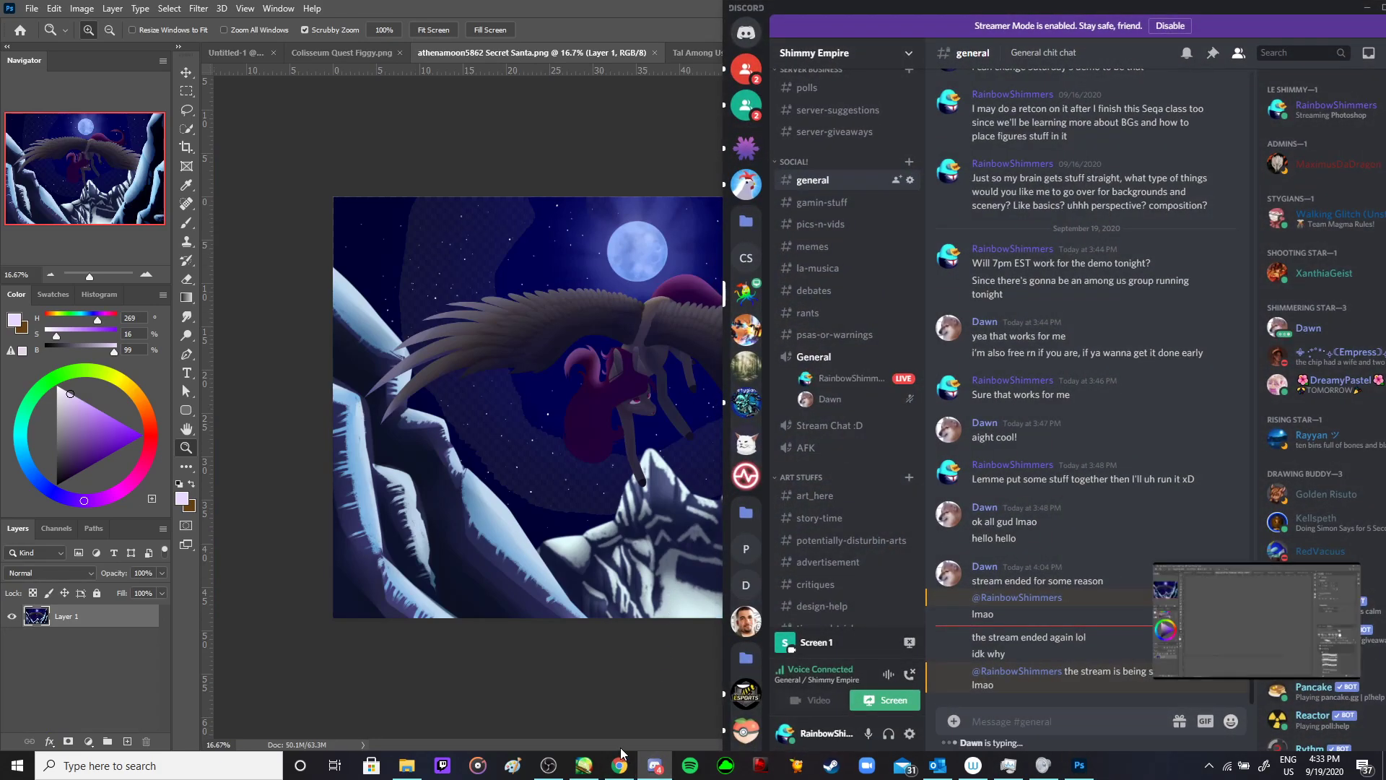
{"action": "left_click", "coordinate": [608, 682]}
{"action": "key", "text": "alt+Tab"}
{"action": "left_click", "coordinate": [595, 686]}
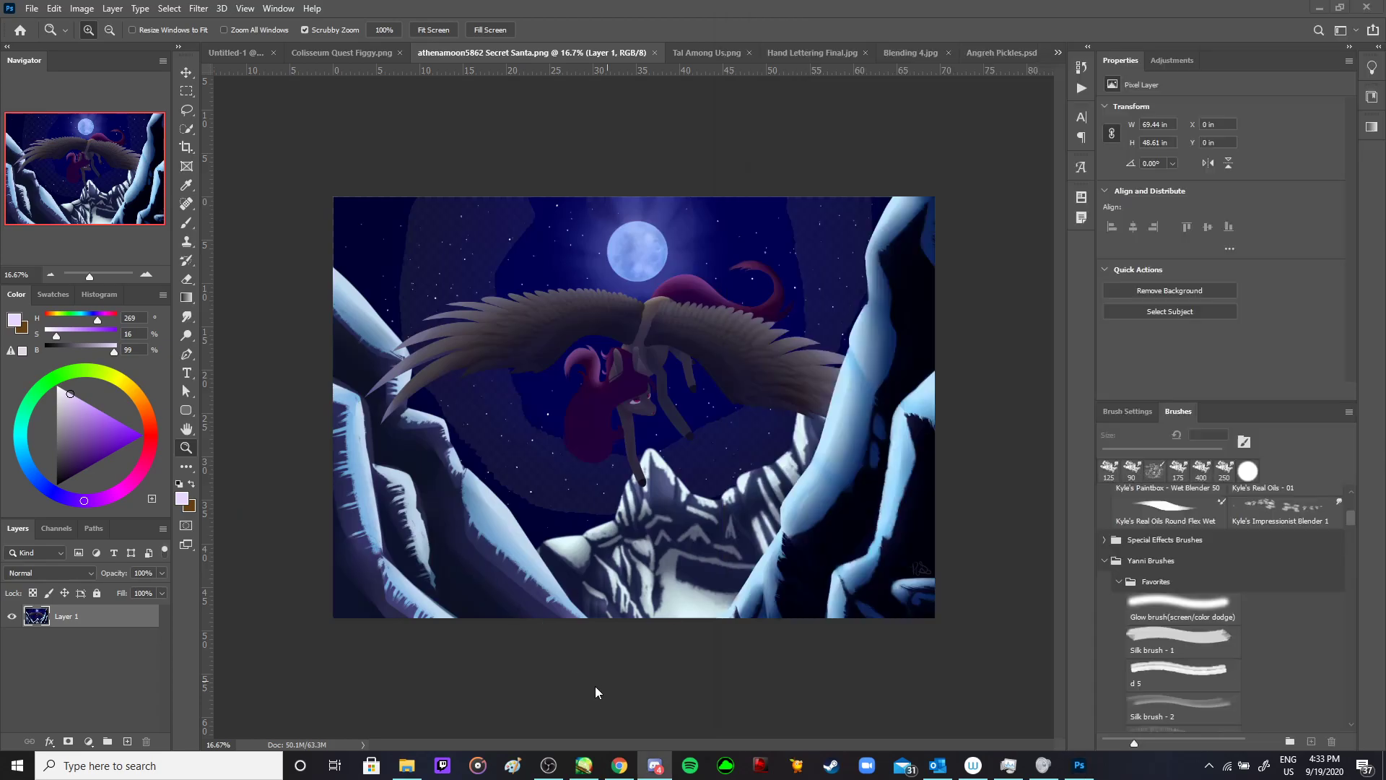
{"action": "key", "text": "alt+Tab"}
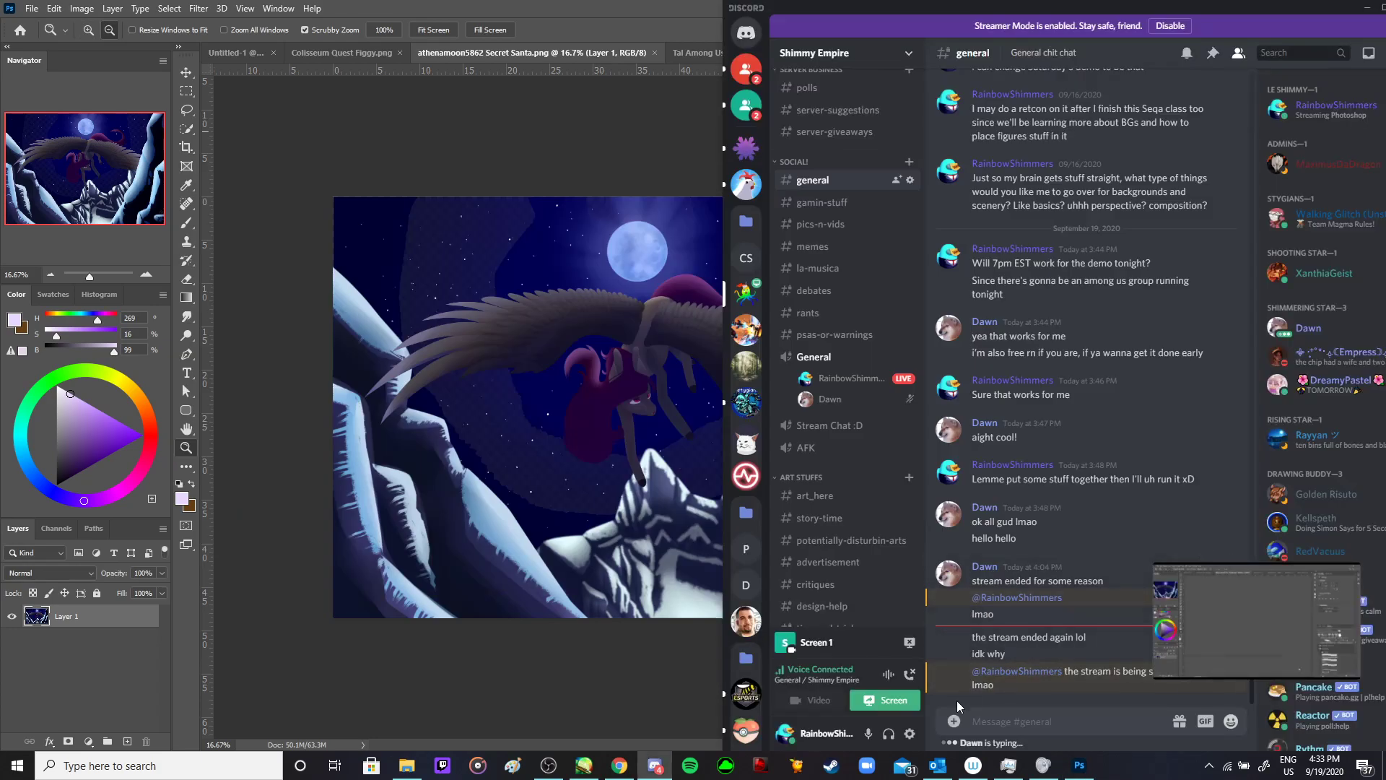